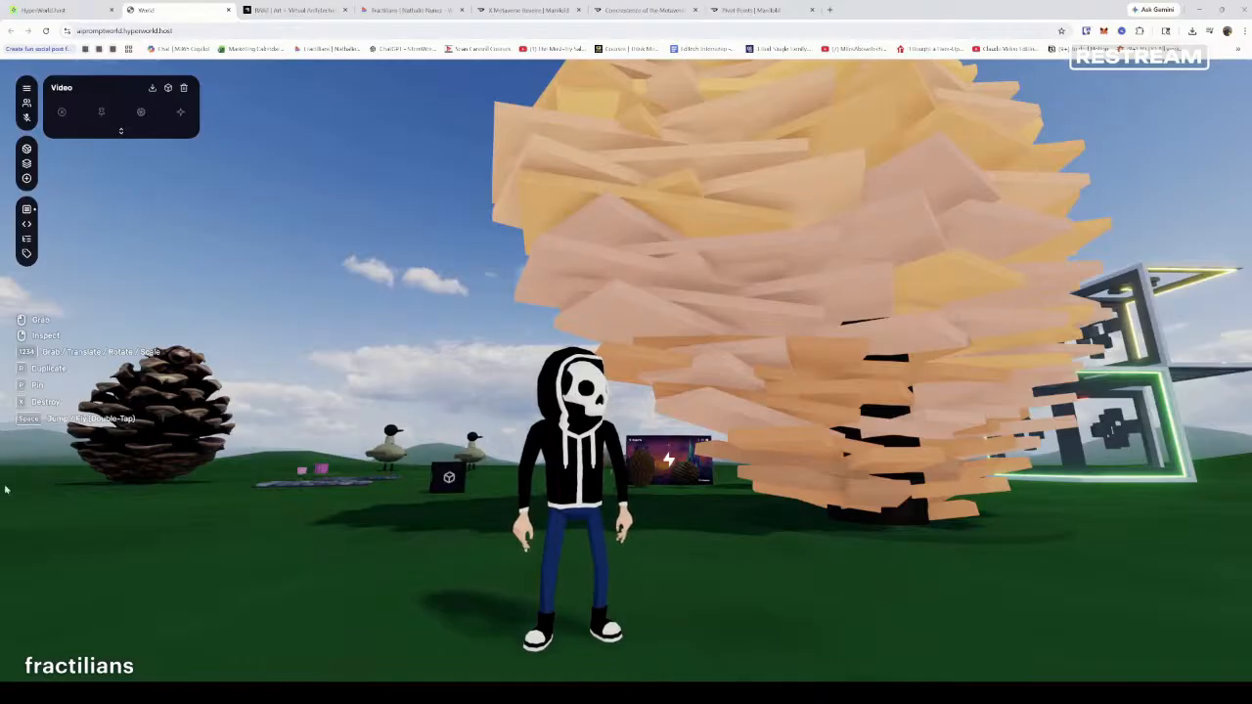
Look around the virtual world with the avatar and open the My Worlds dashboard
left_click(626, 369)
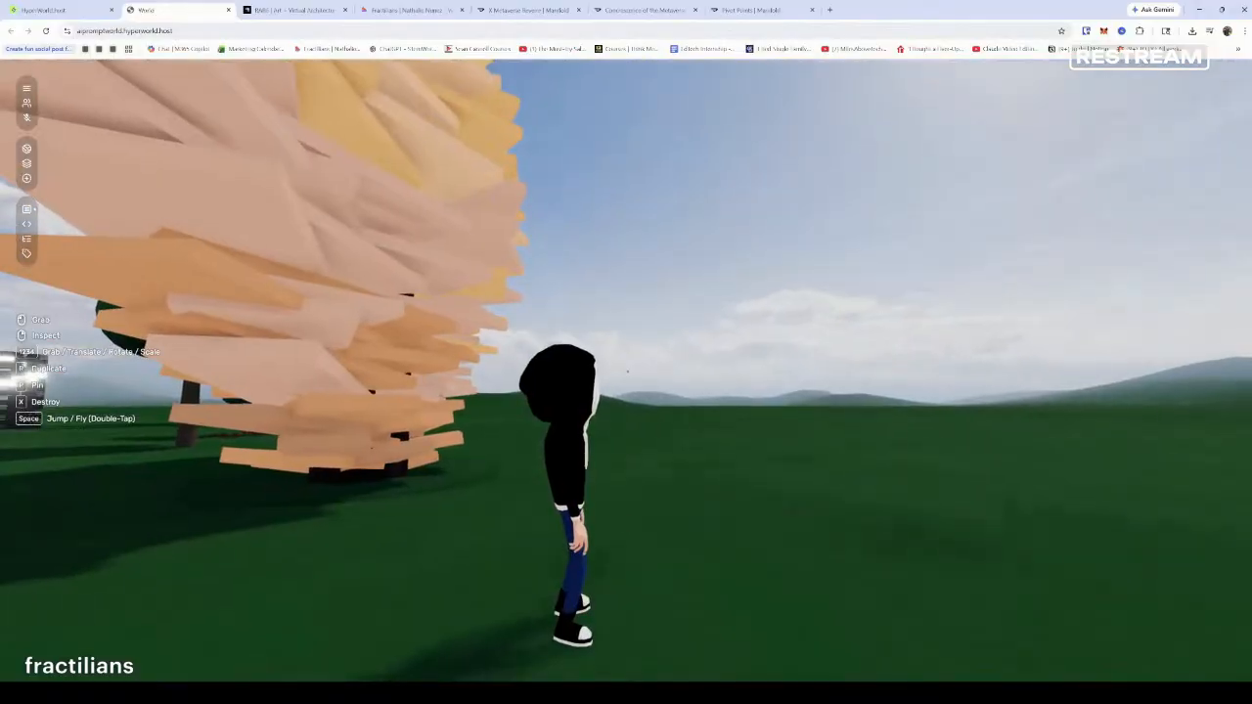
key("Escape")
left_click(69, 14)
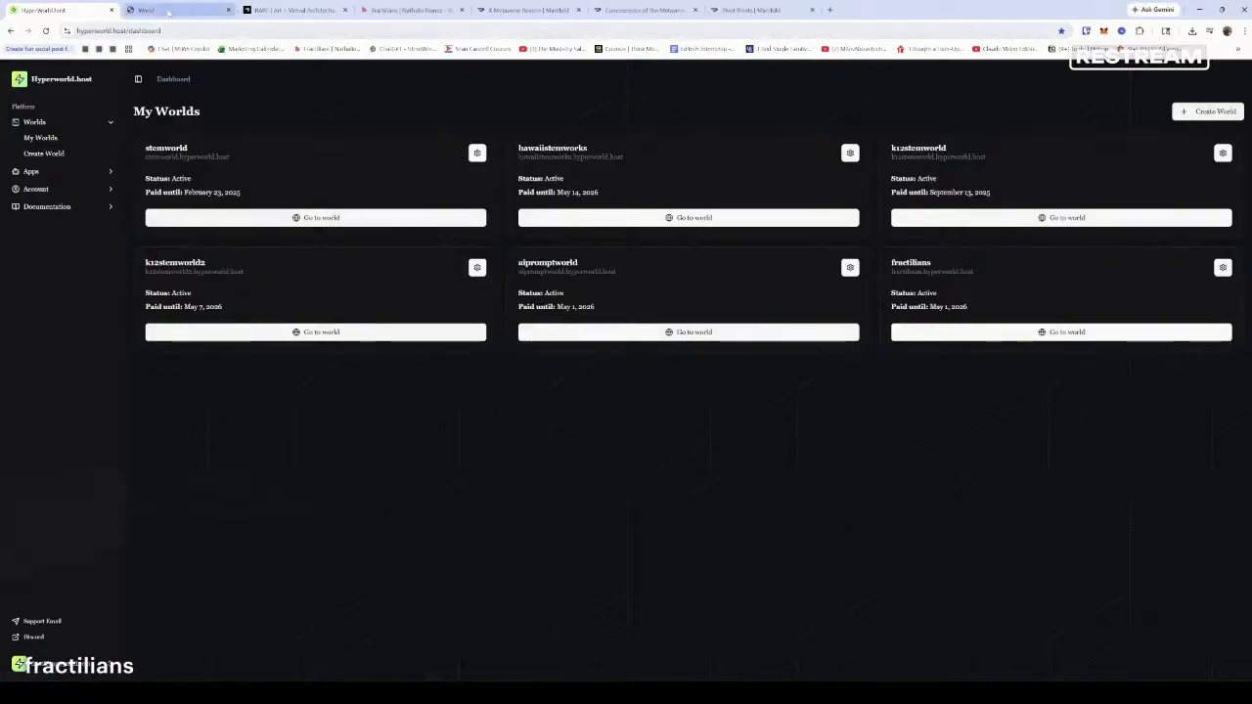
Return to the aipromptworld world and walk the avatar out to view the open grass area
left_click(165, 10)
left_click(736, 422)
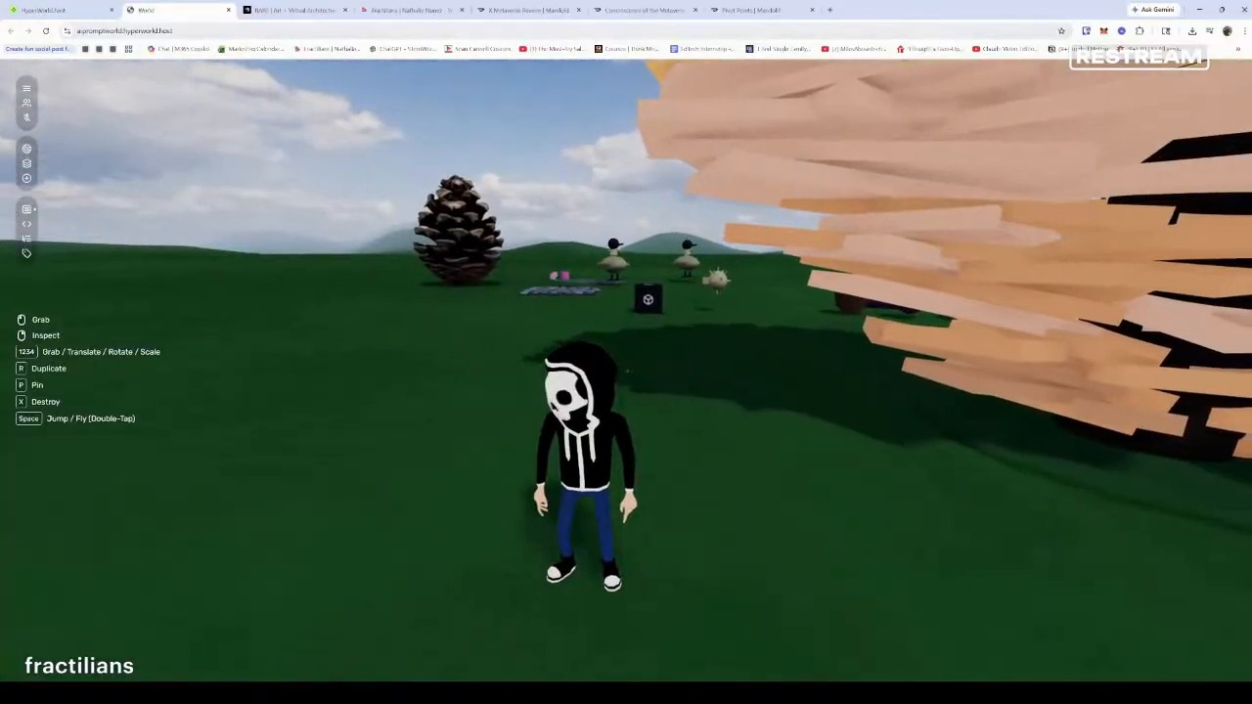
key("w")
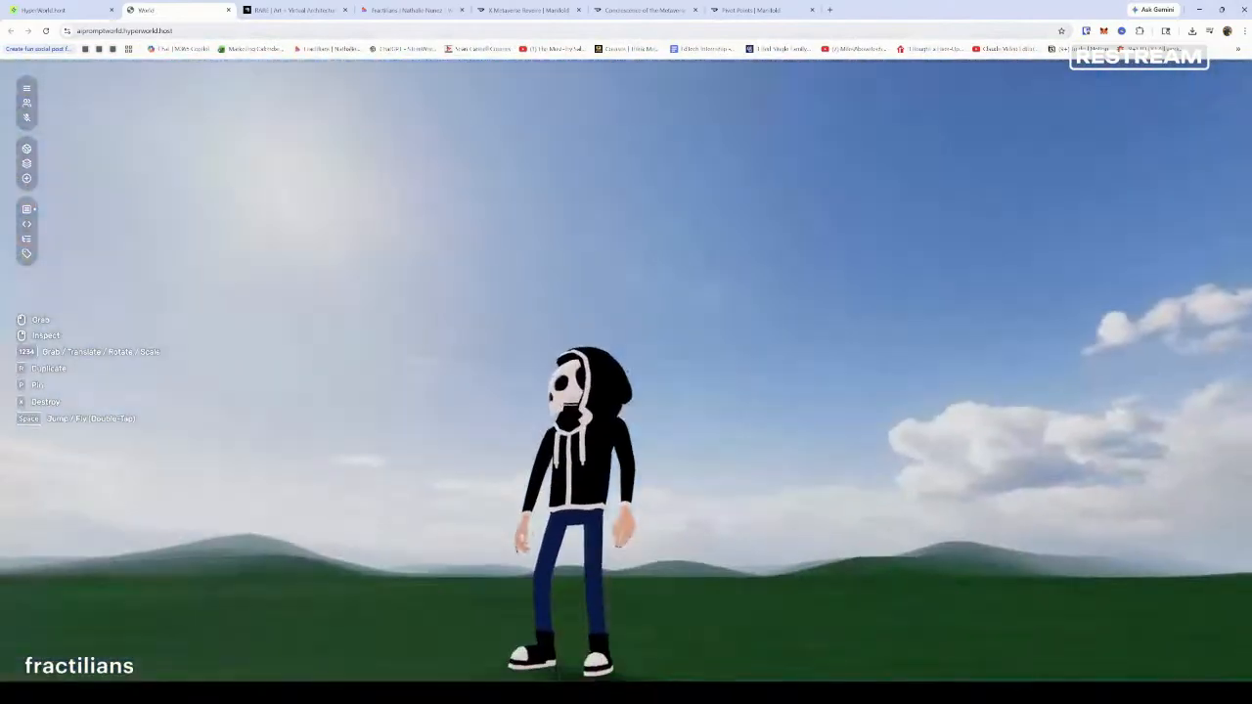
key("Escape")
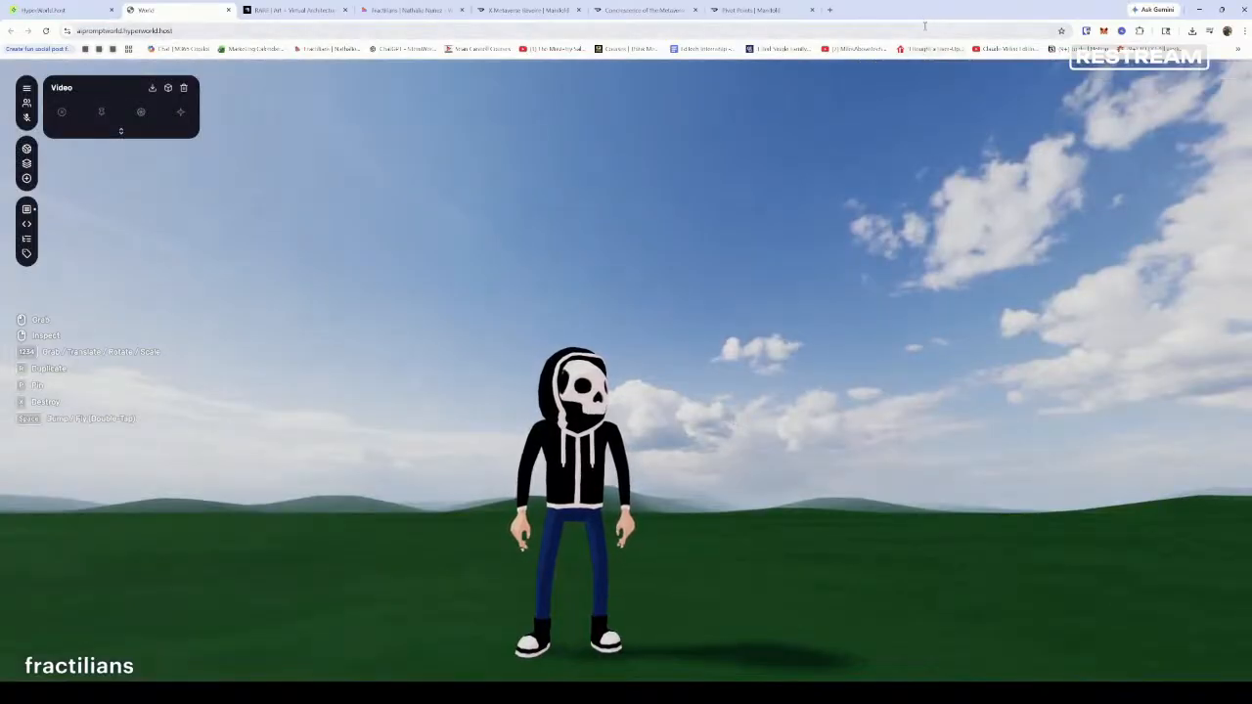
Switch to the untitled.xyz site and examine the rooms in the RARE collection
left_click(296, 10)
scroll(570, 310, "up", 2)
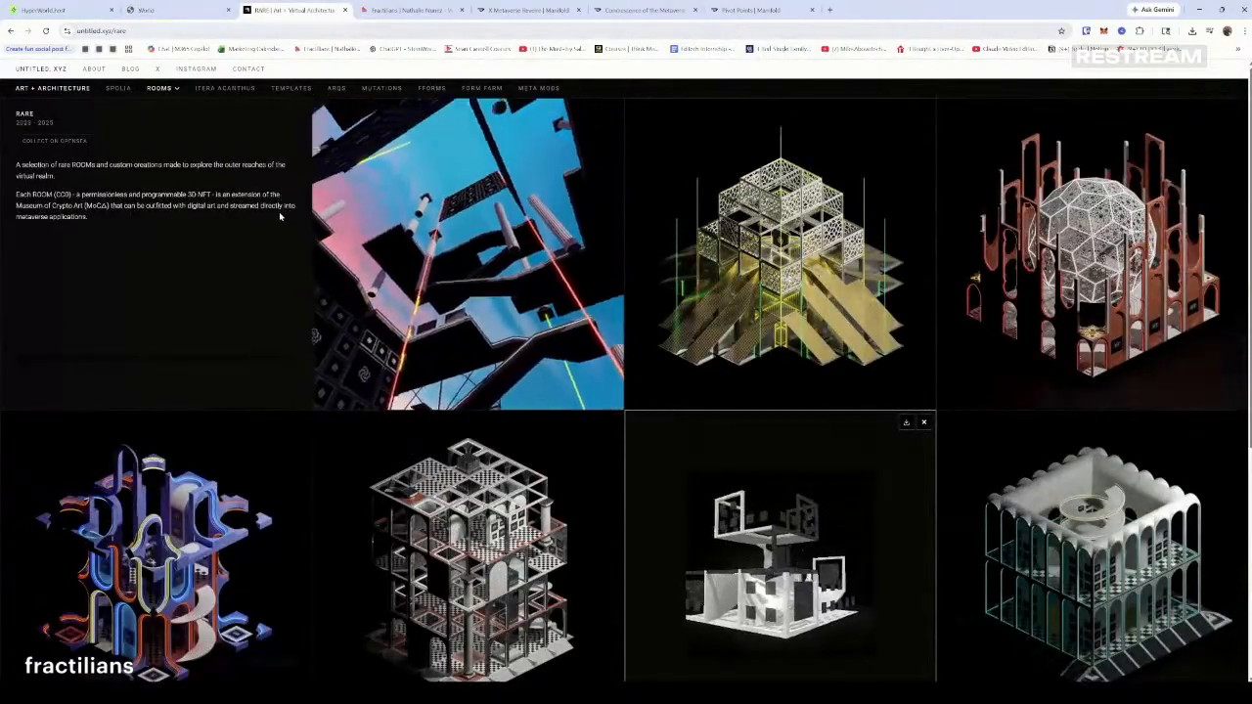
scroll(451, 471, "down", 2)
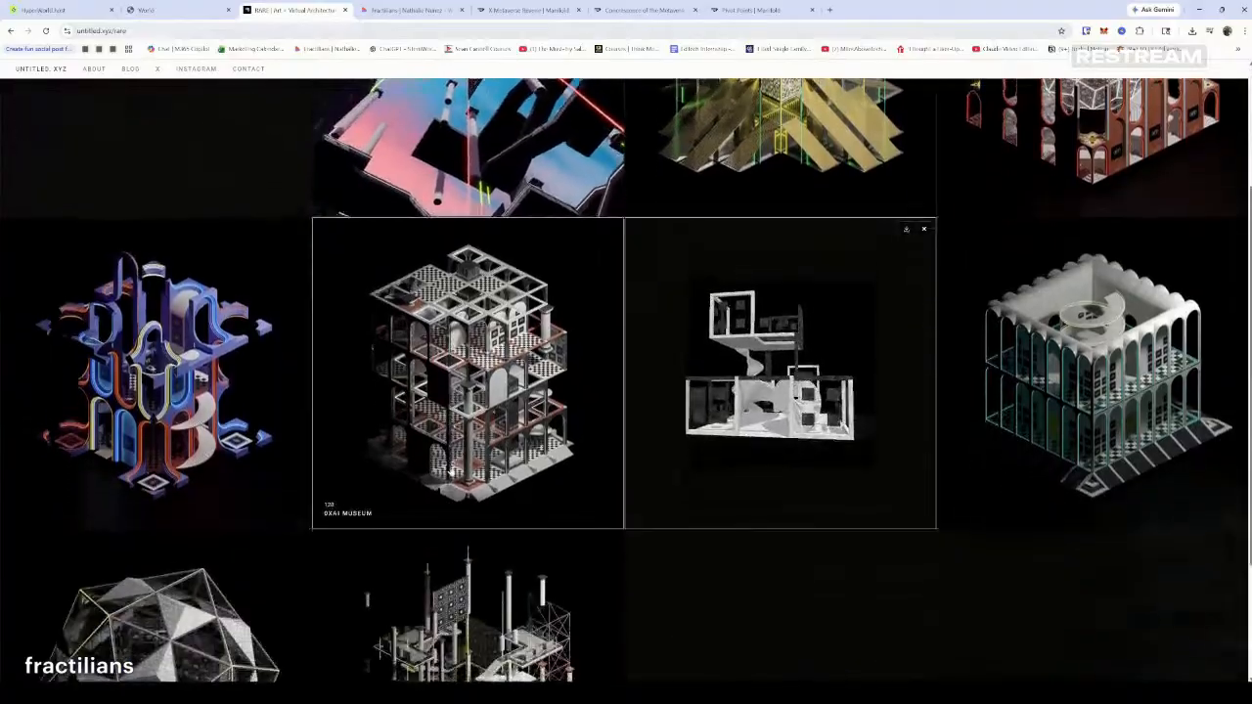
scroll(450, 470, "down", 2)
scroll(452, 471, "up", 3)
scroll(452, 469, "up", 2)
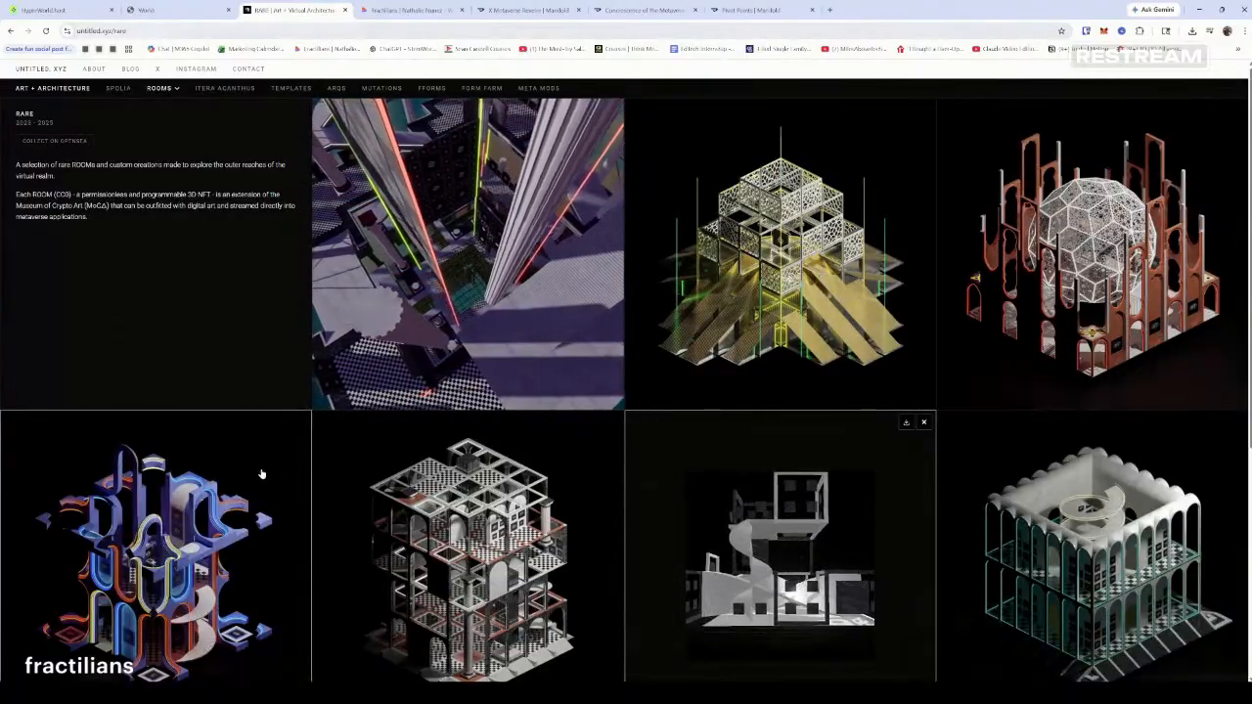
Open the MODS rooms collection and look through its modular virtual art museums
mouse_move(160, 88)
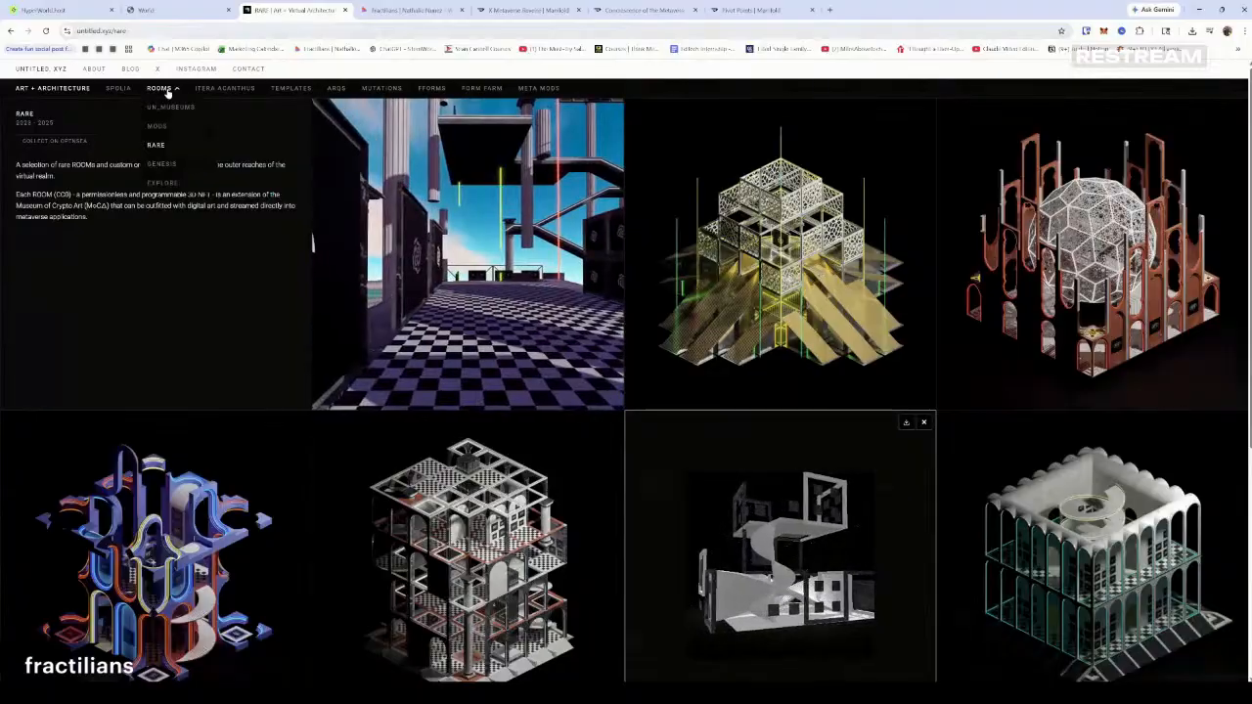
left_click(168, 127)
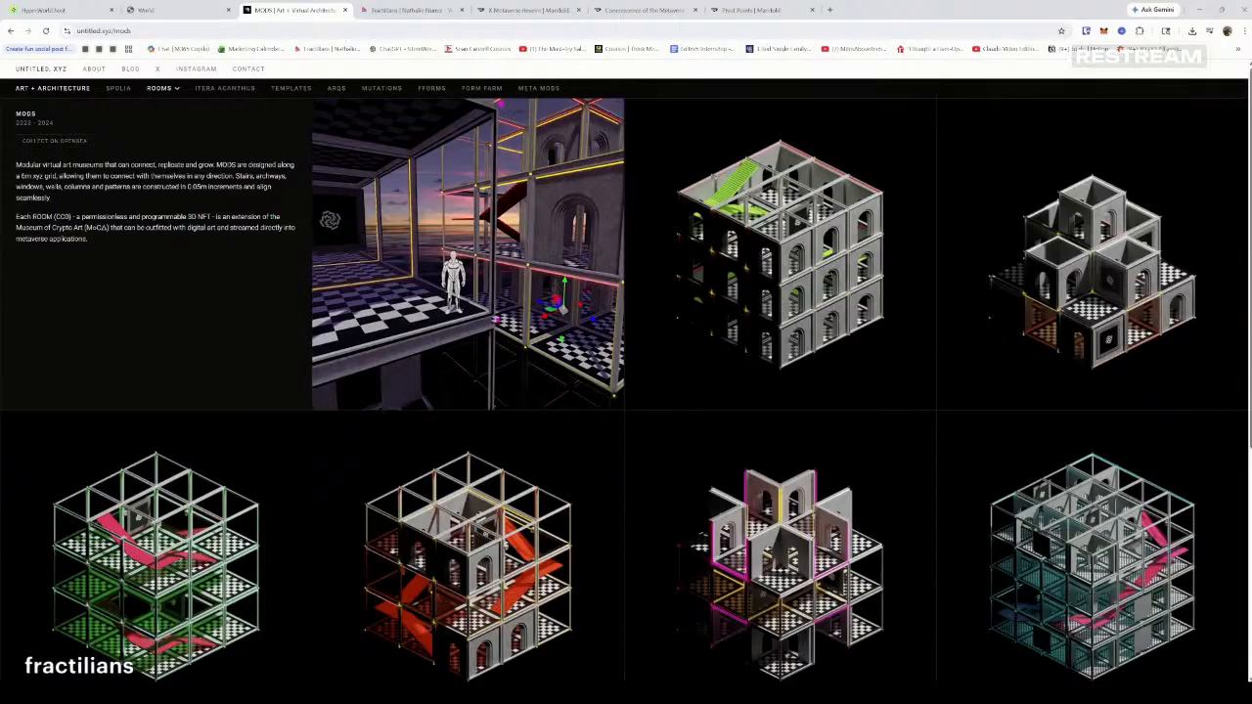
scroll(724, 420, "down", 2)
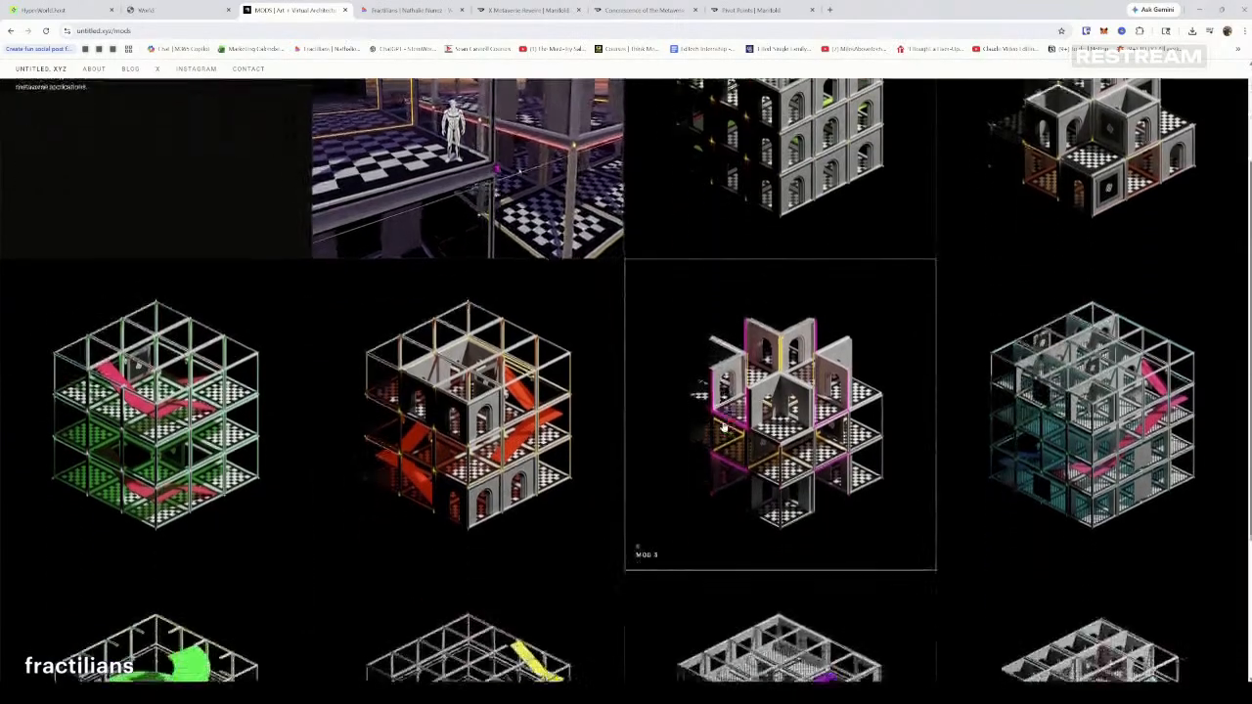
scroll(723, 430, "down", 2)
scroll(709, 401, "up", 4)
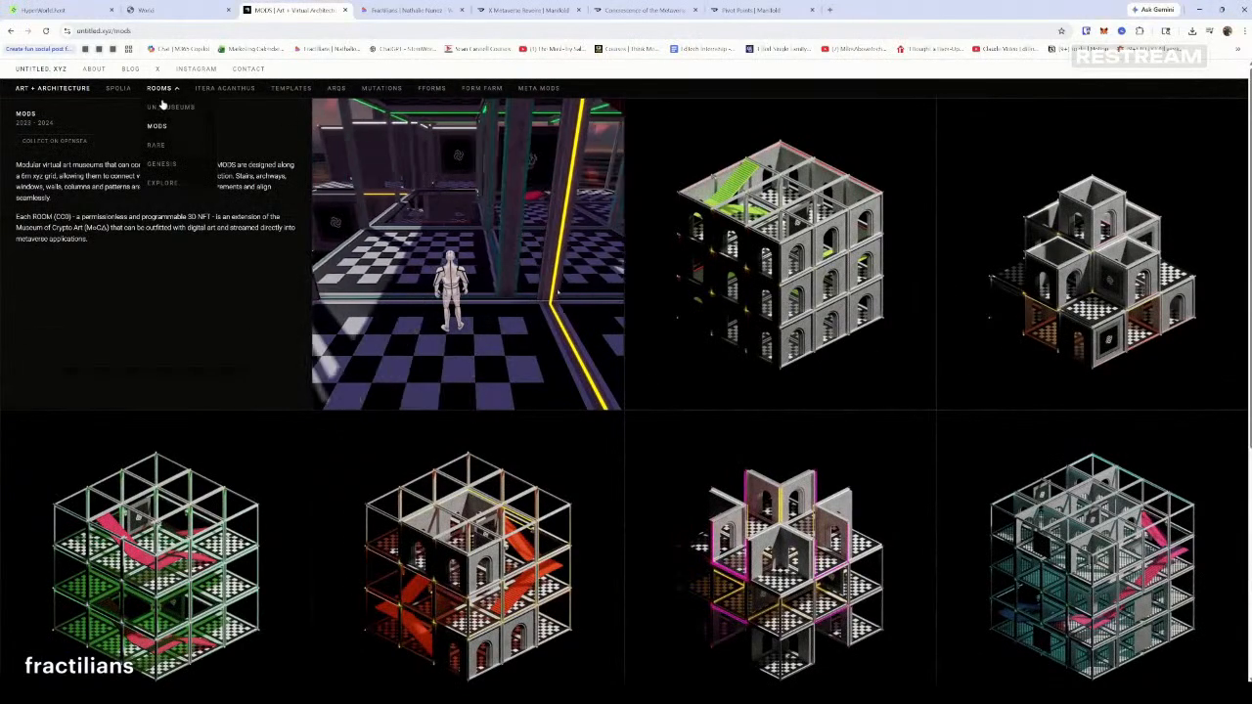
Switch between the UN_MUSEUMS, MODS and SPOLIA collections to compare their virtual architecture
left_click(194, 122)
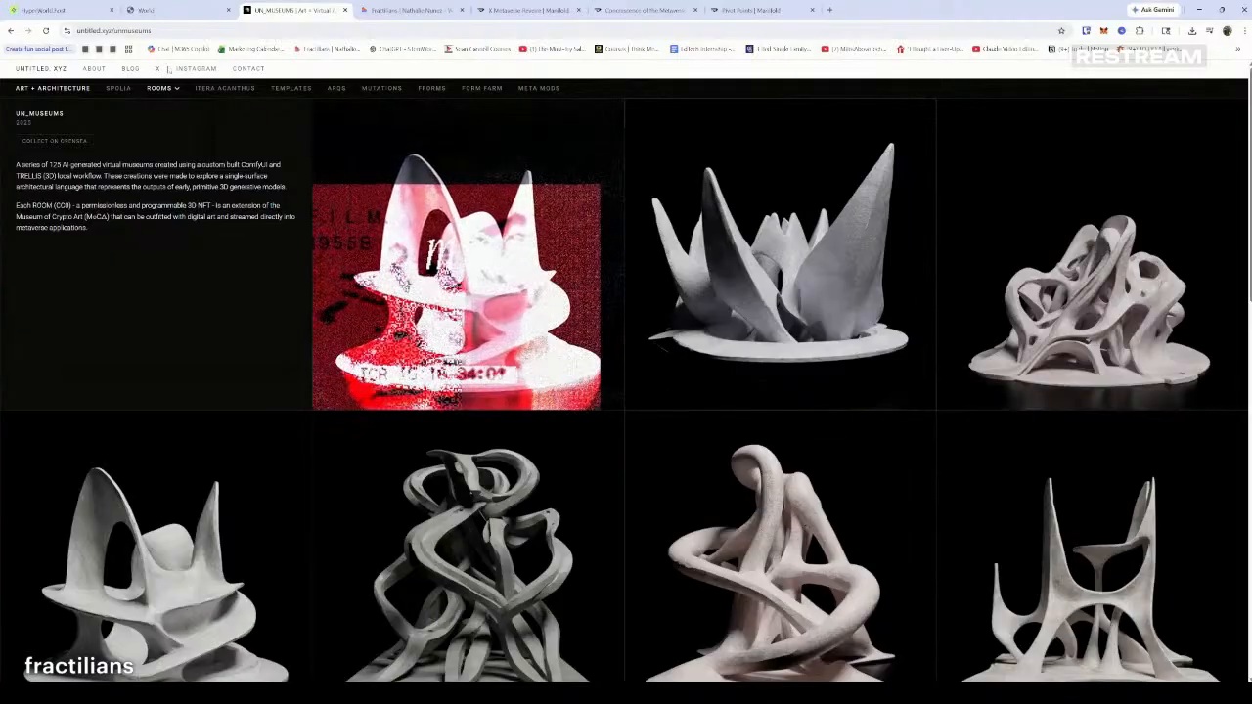
mouse_move(164, 92)
left_click(158, 127)
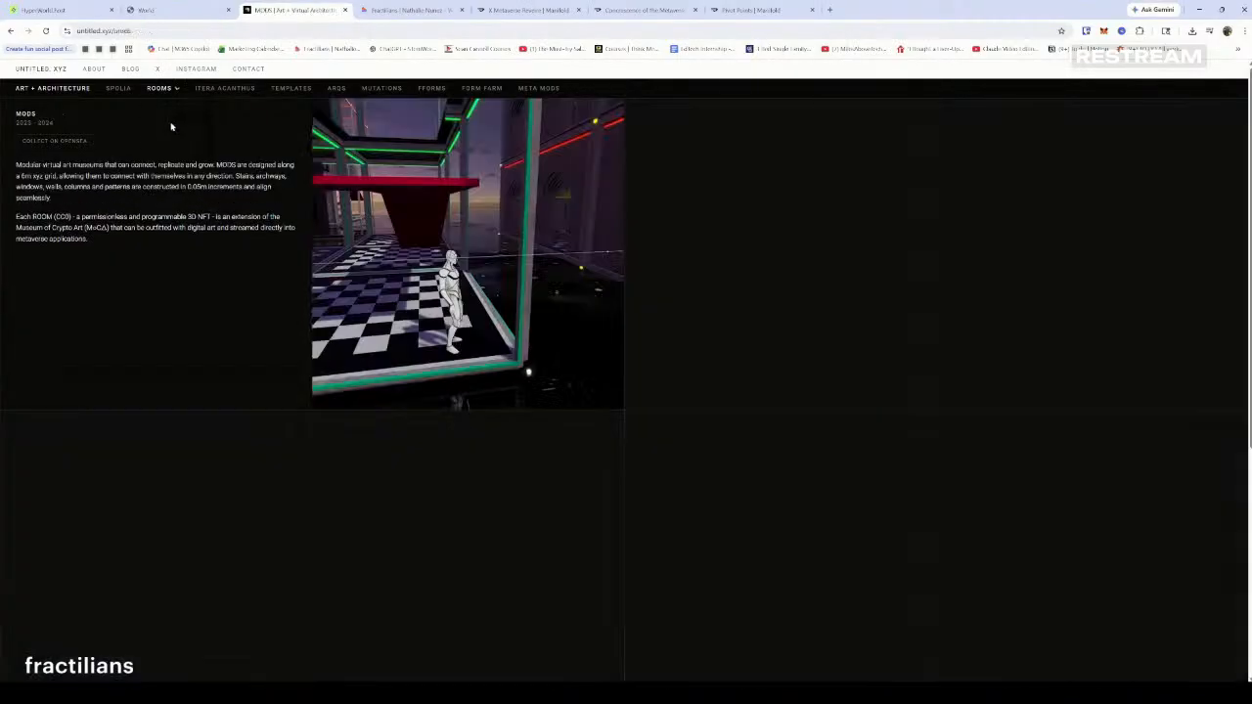
mouse_move(168, 92)
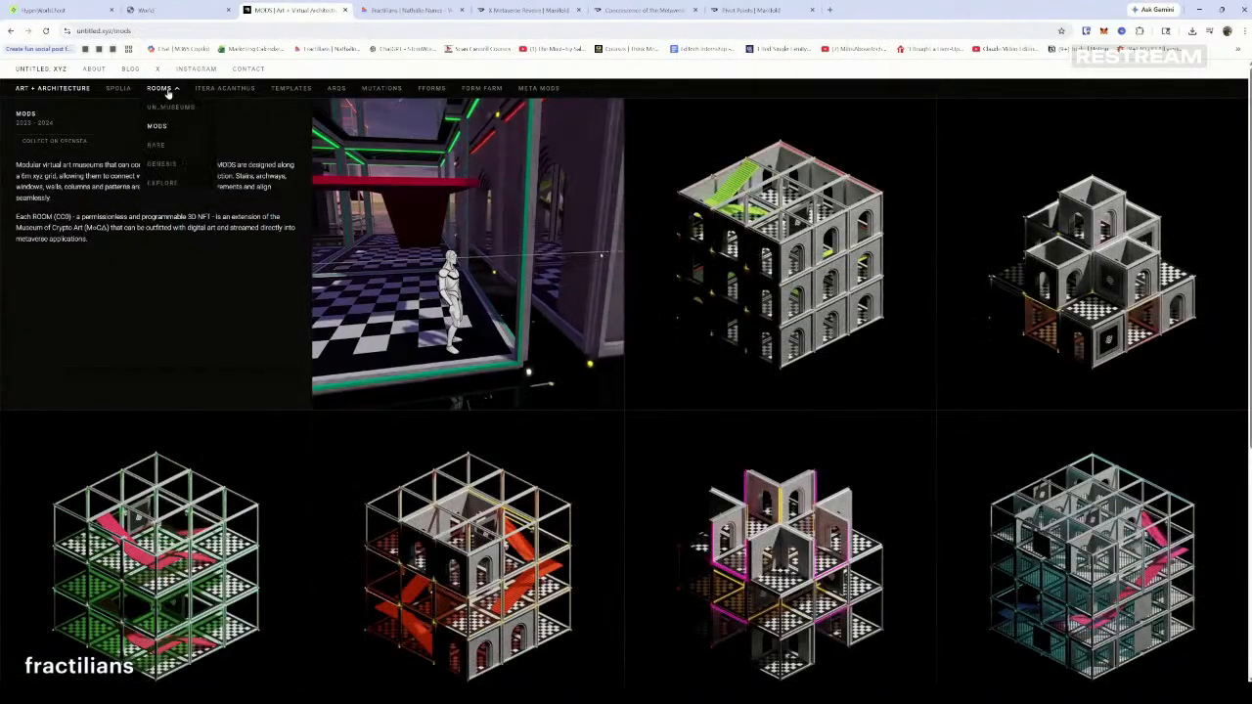
left_click(119, 89)
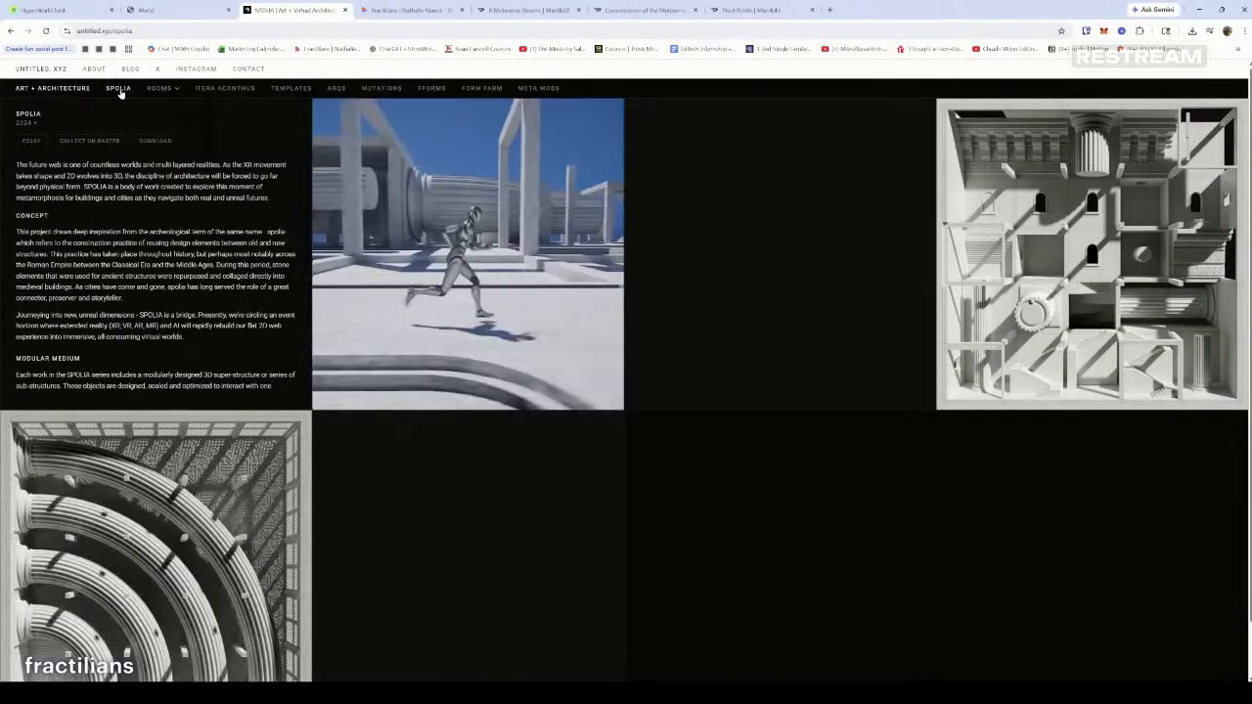
mouse_move(174, 90)
left_click(170, 129)
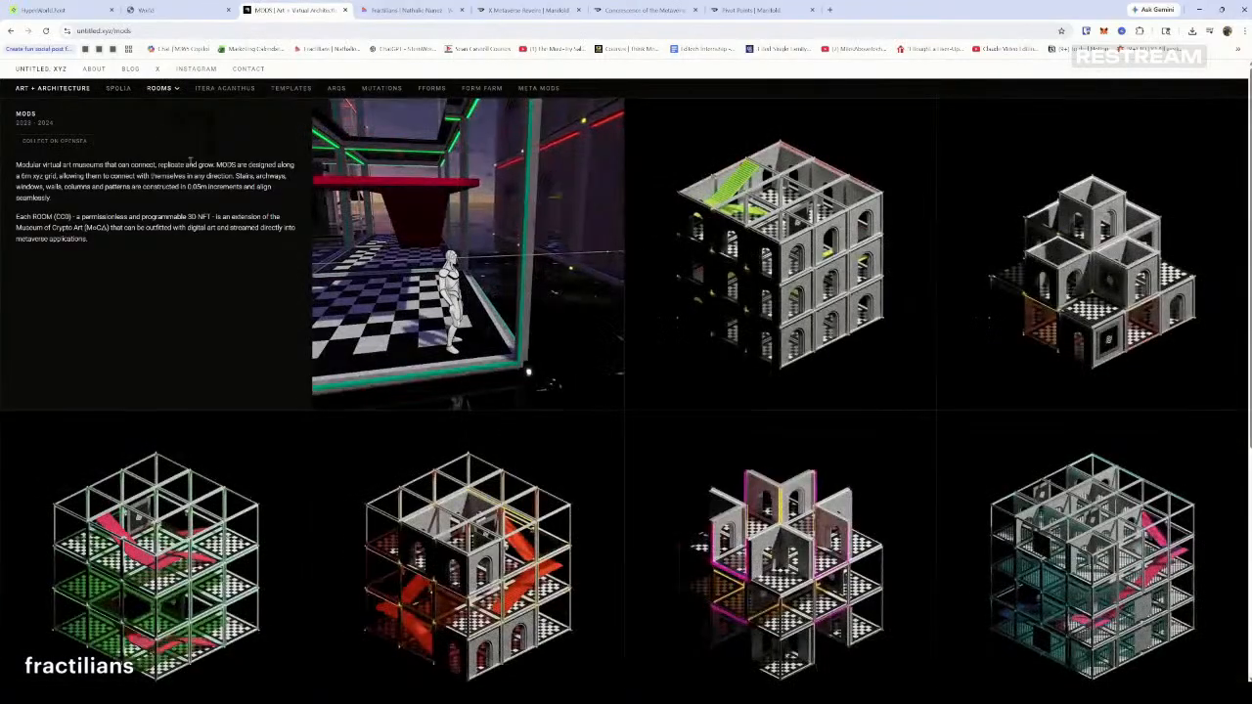
left_click(169, 108)
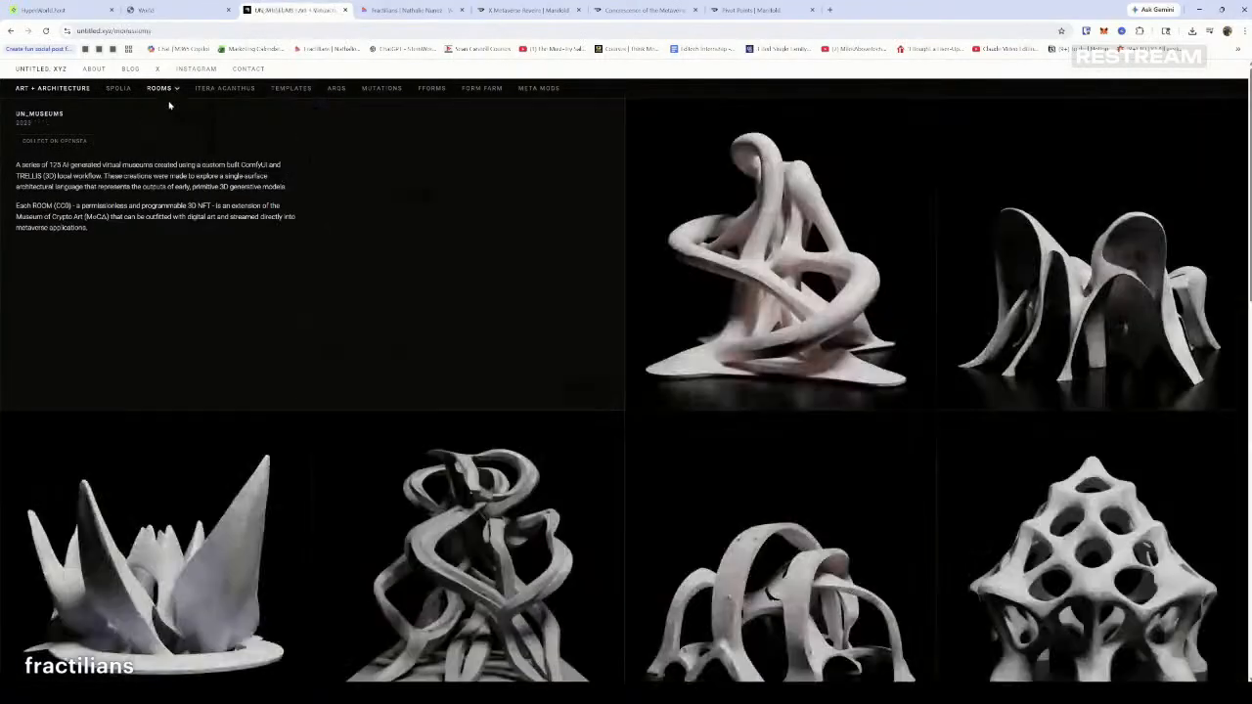
Open the GENESIS rooms collection and look through its virtual museums
left_click(163, 165)
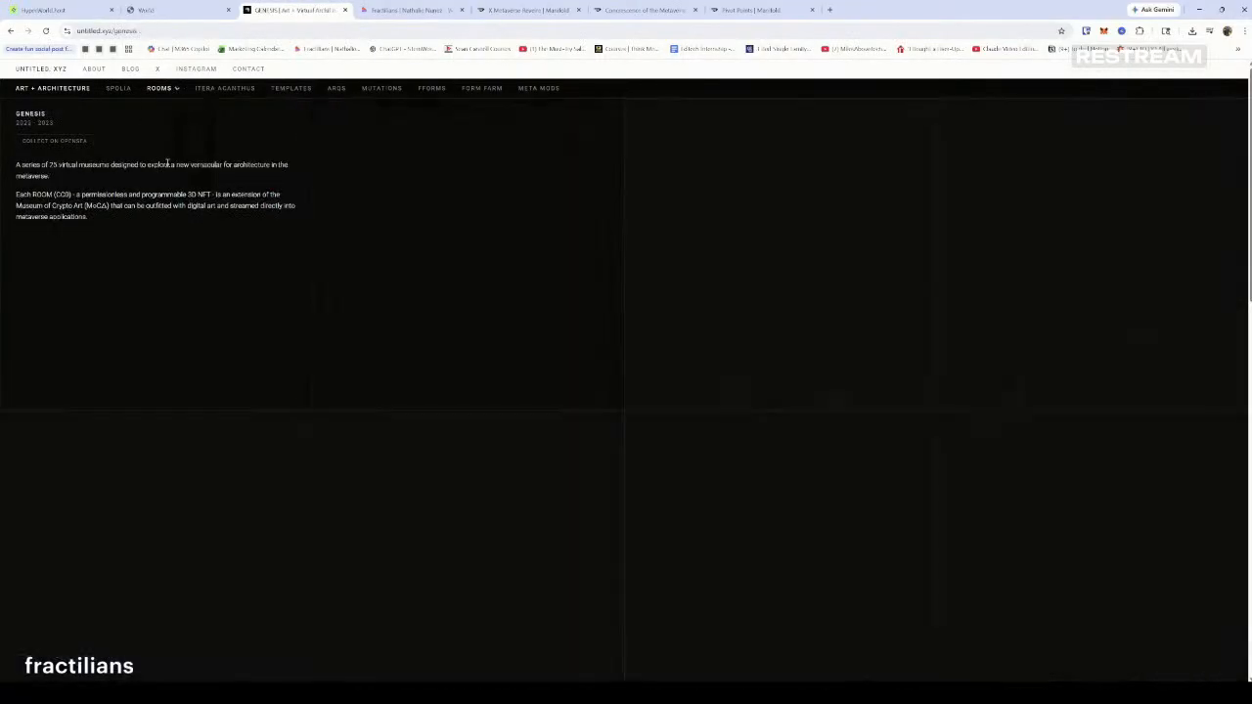
scroll(463, 398, "down", 5)
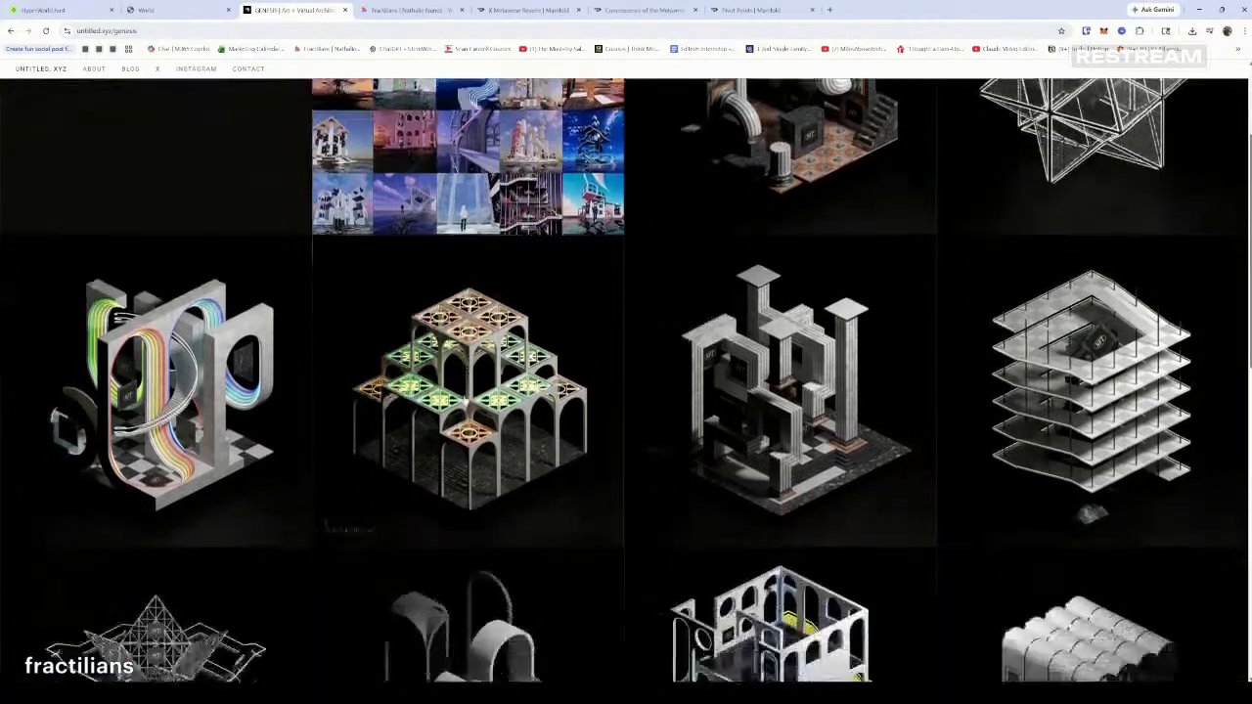
scroll(656, 344, "down", 7, "ctrl")
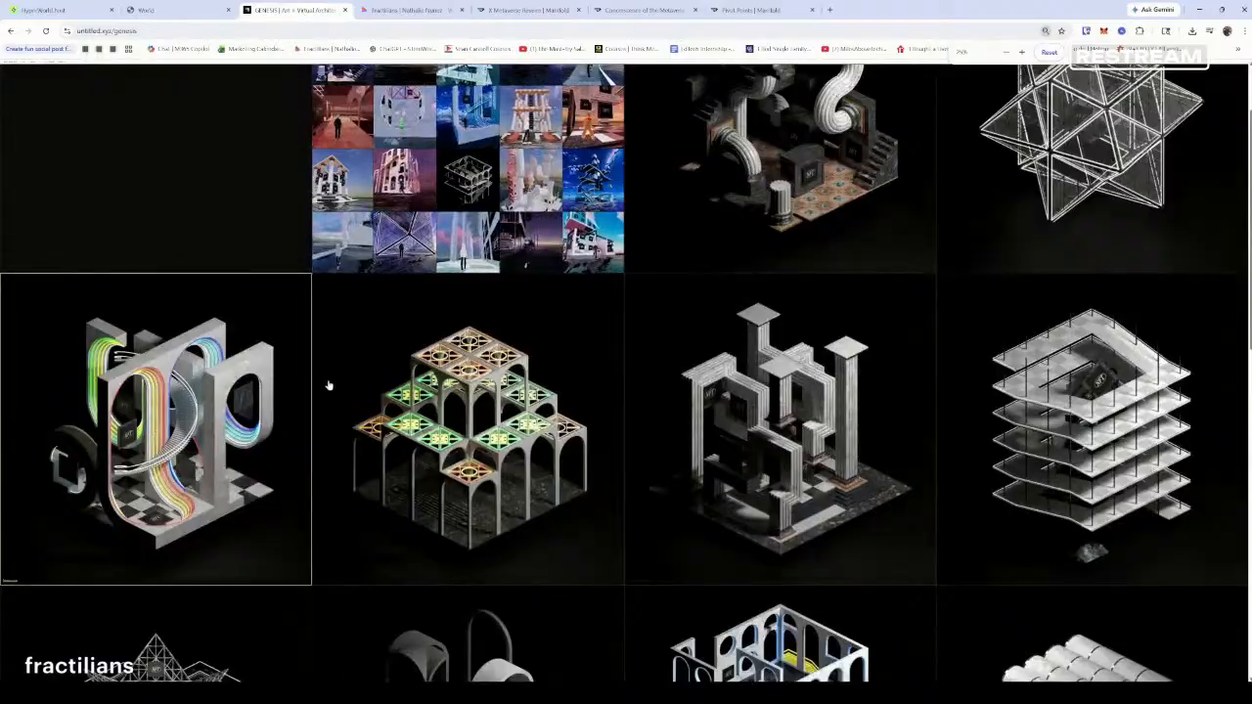
scroll(328, 384, "down", 5)
scroll(330, 376, "down", 3)
scroll(331, 376, "up", 3)
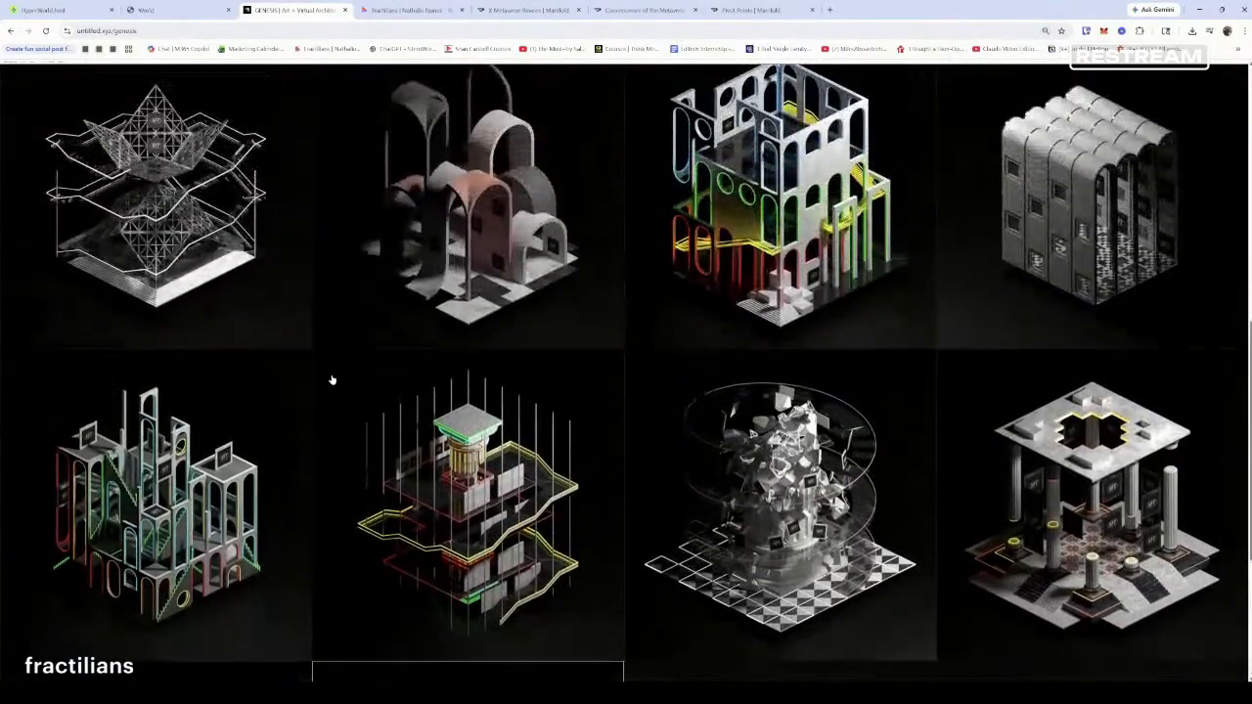
scroll(332, 380, "up", 3)
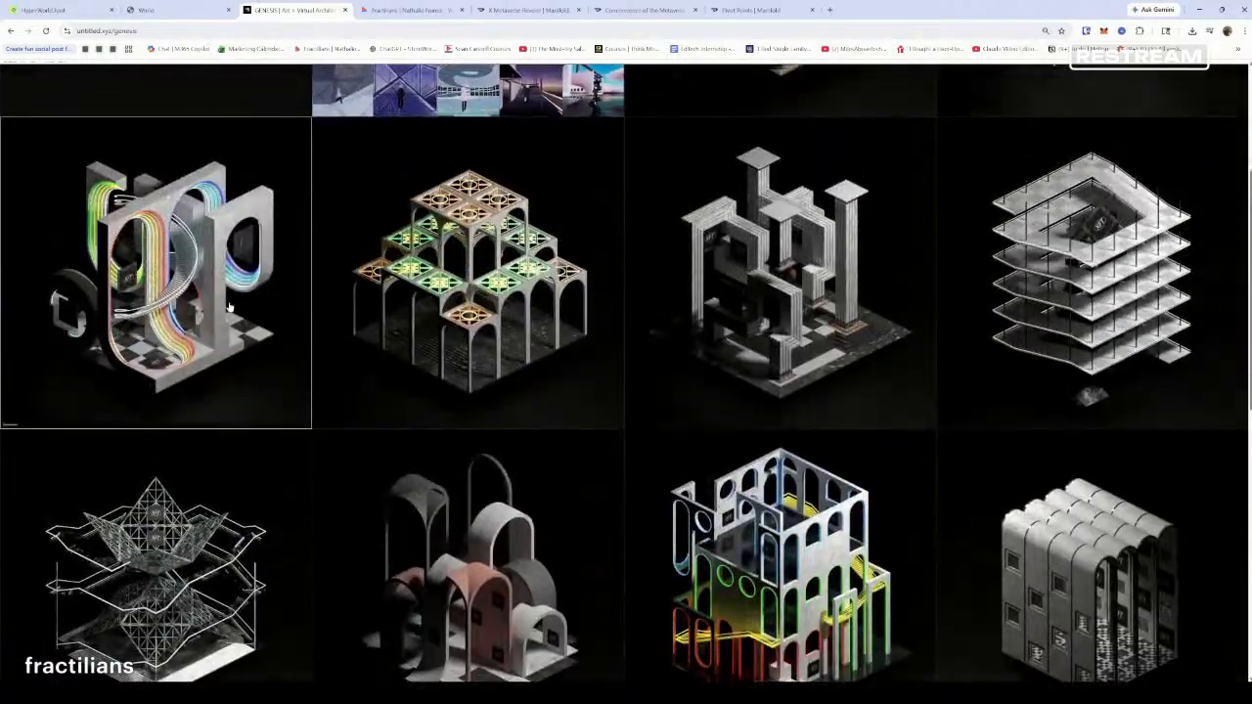
scroll(231, 294, "up", 3)
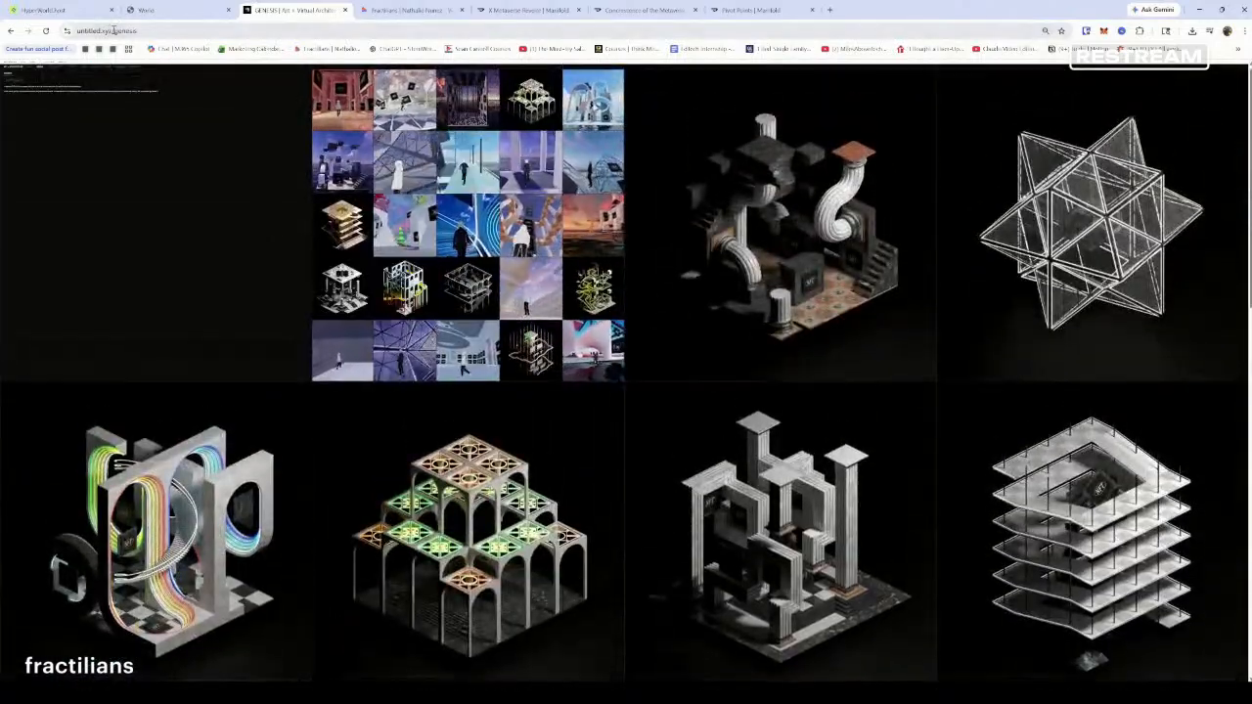
Go to the untitled.xyz home page and look over its gallery of art and architecture models
left_click(113, 30)
type("untitled.xyz")
key("Return")
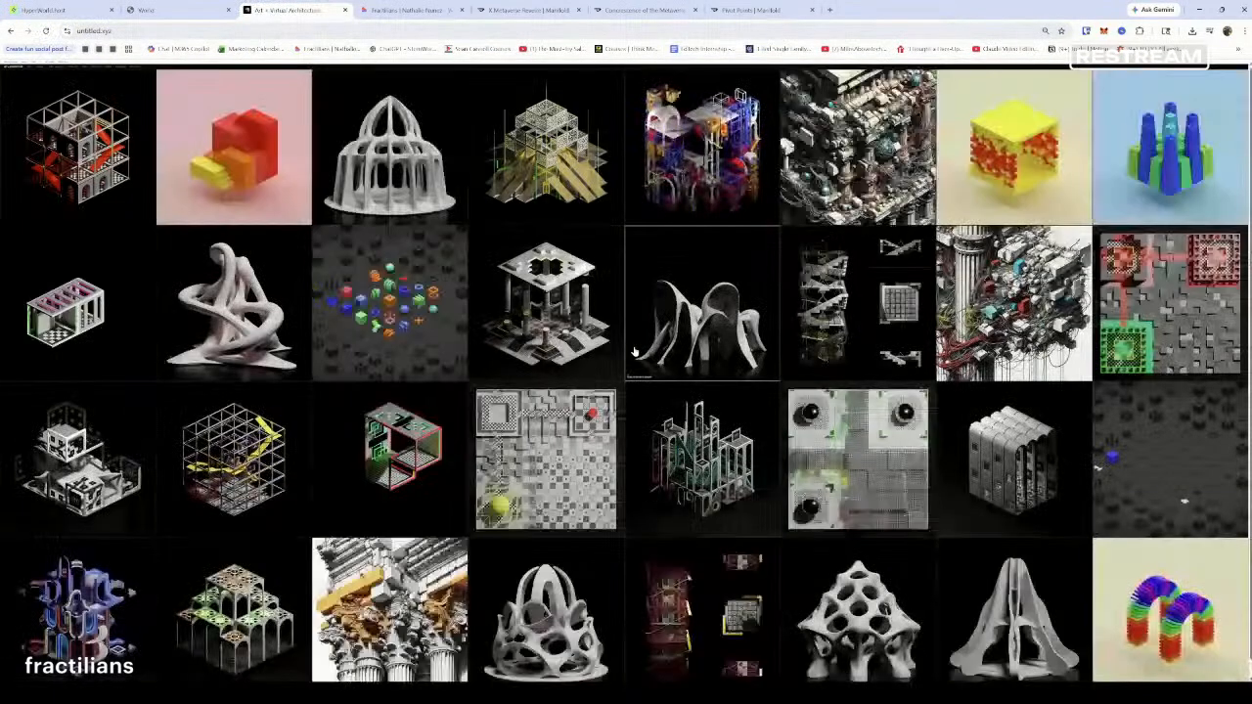
scroll(262, 474, "down", 1)
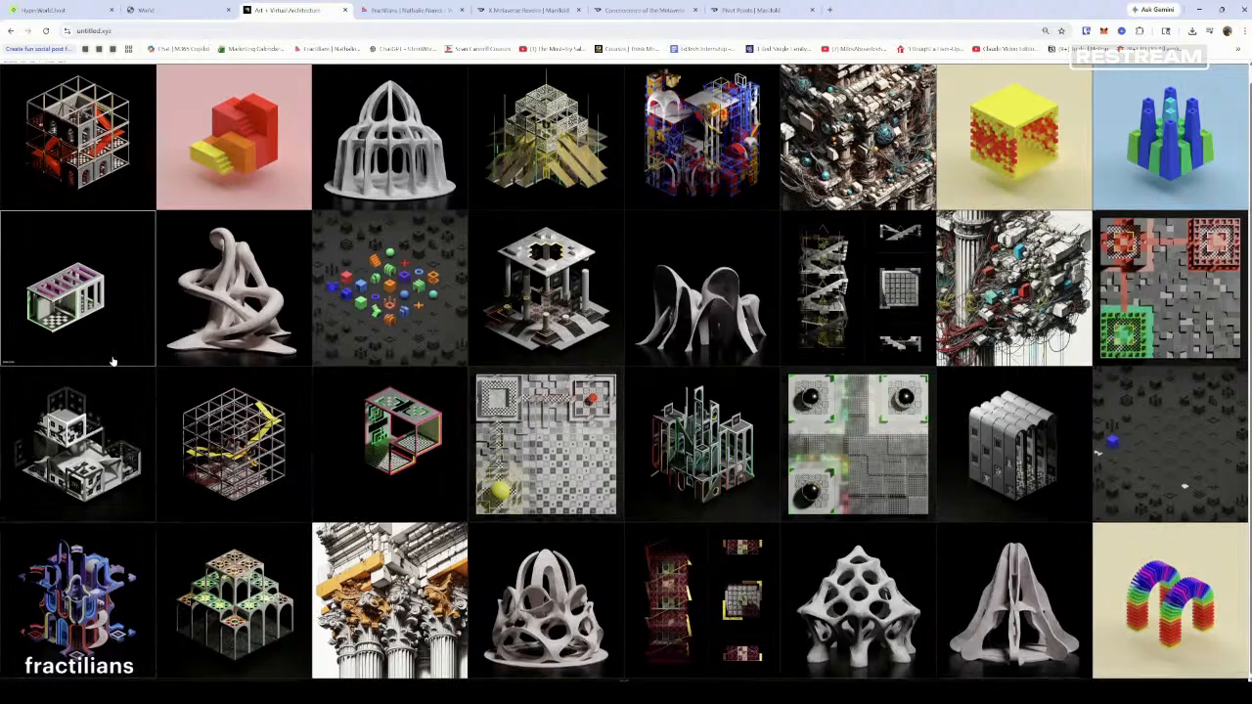
scroll(113, 363, "up", 1)
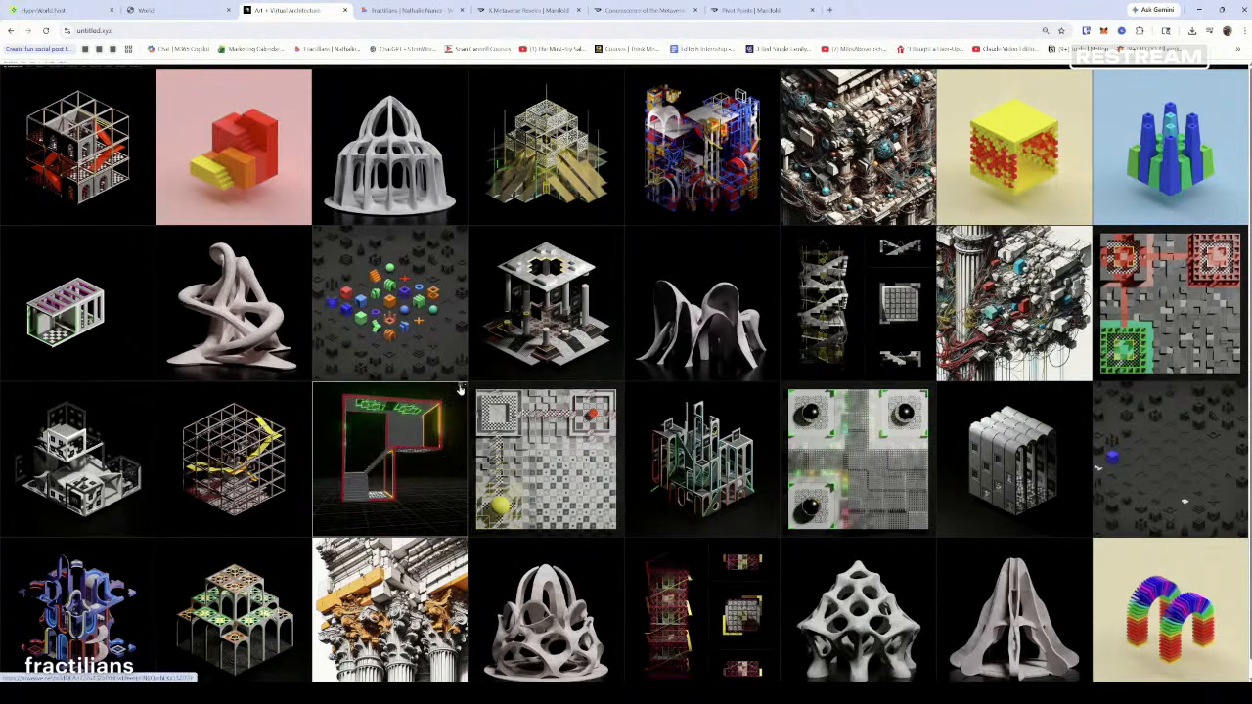
Open the browser's recent downloads and reveal the newest downloaded file
left_click(1191, 30)
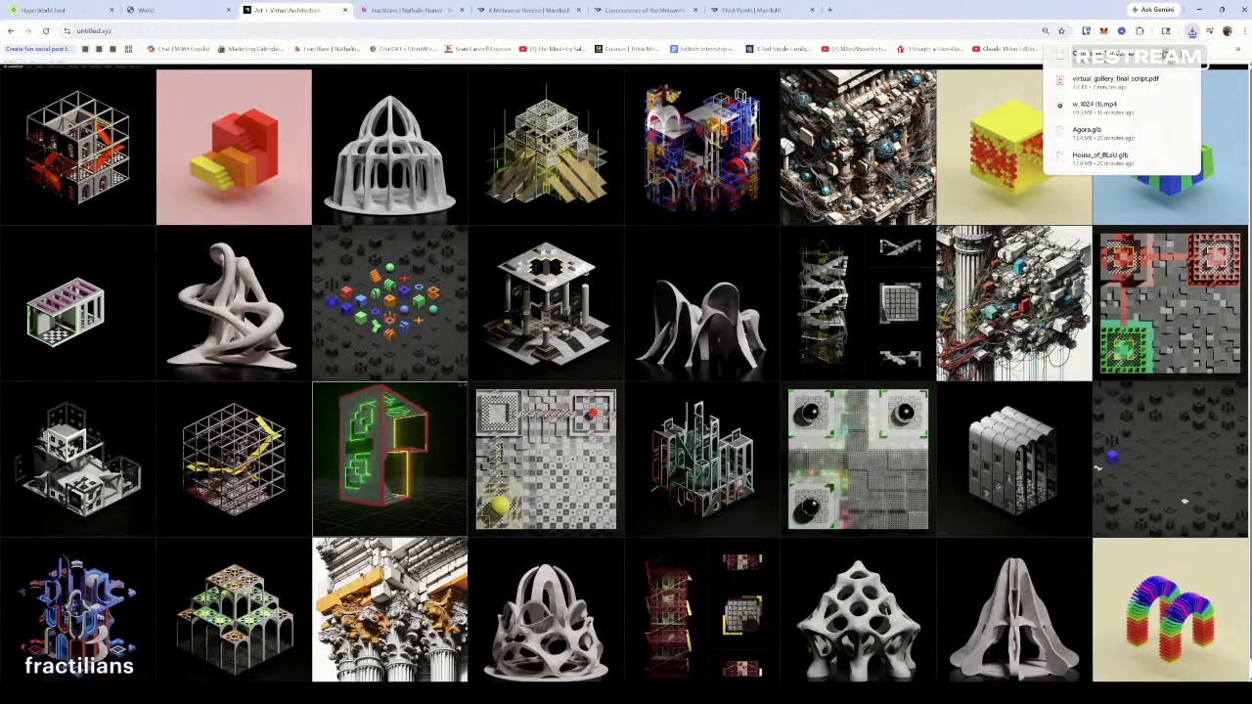
left_click(1165, 53)
left_click_drag(1027, 350, 0, 278)
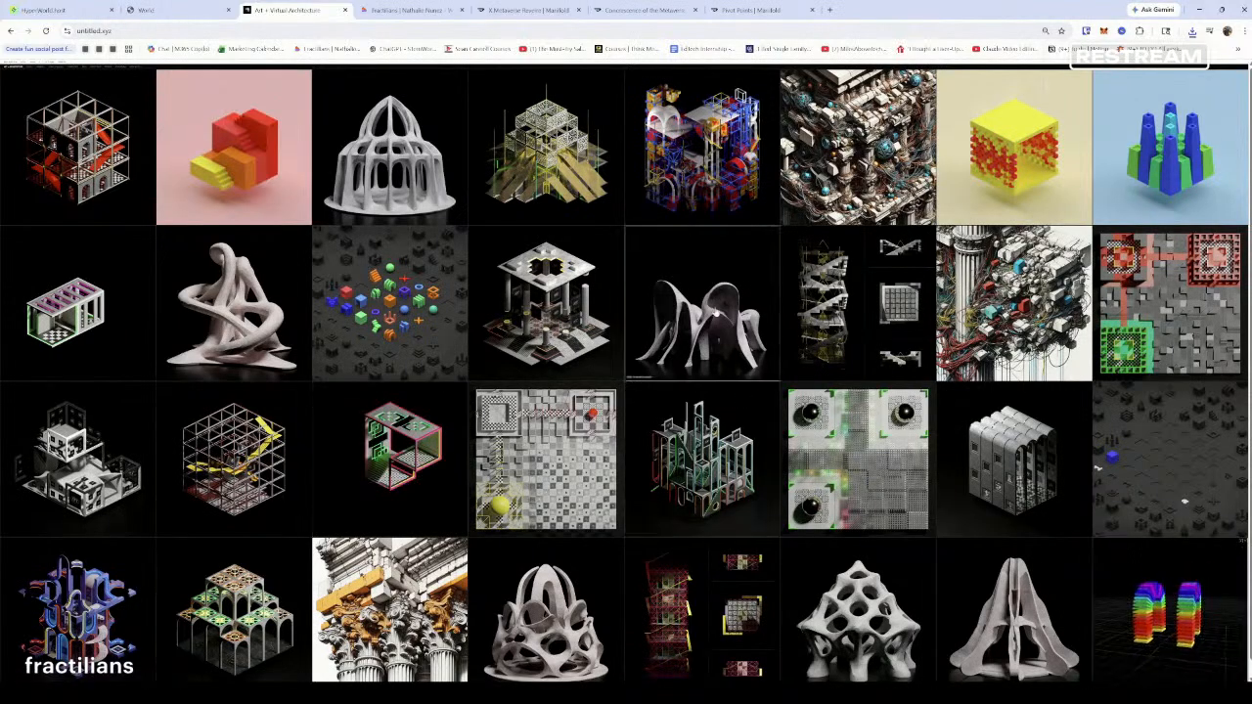
Download the red, orange and yellow stair-block model from the gallery
scroll(724, 401, "down", 1)
scroll(236, 171, "up", 1)
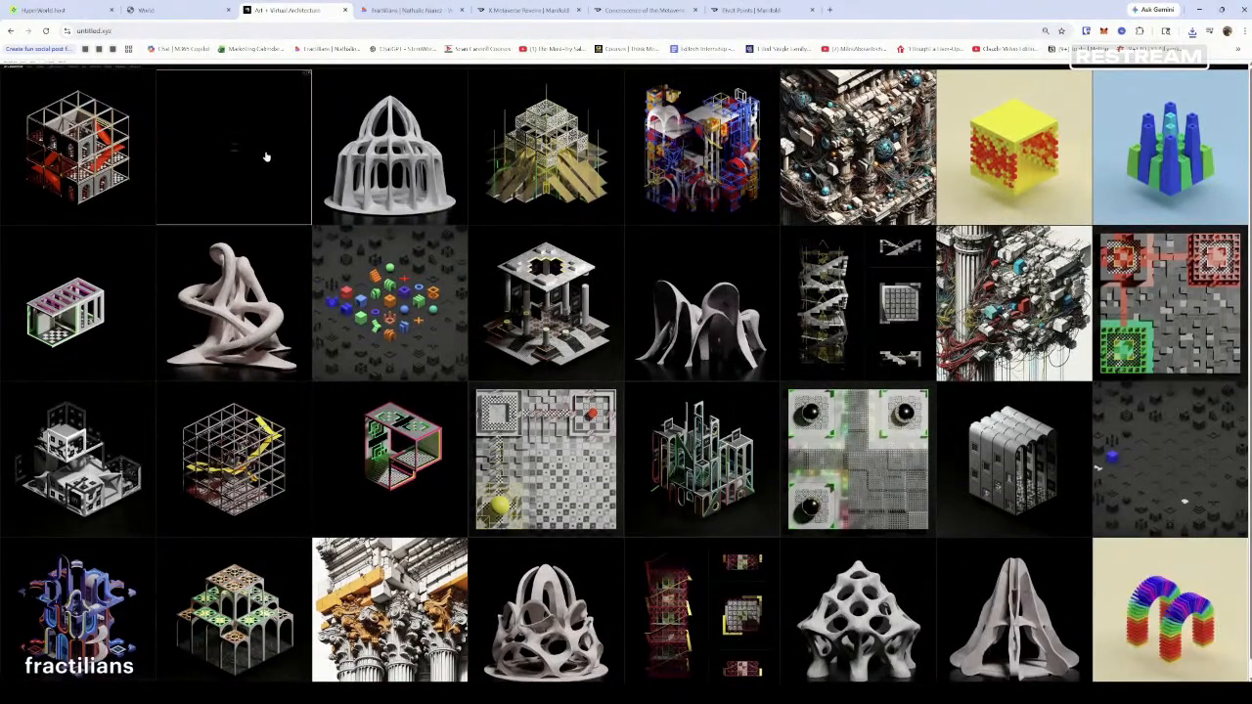
left_click(304, 73)
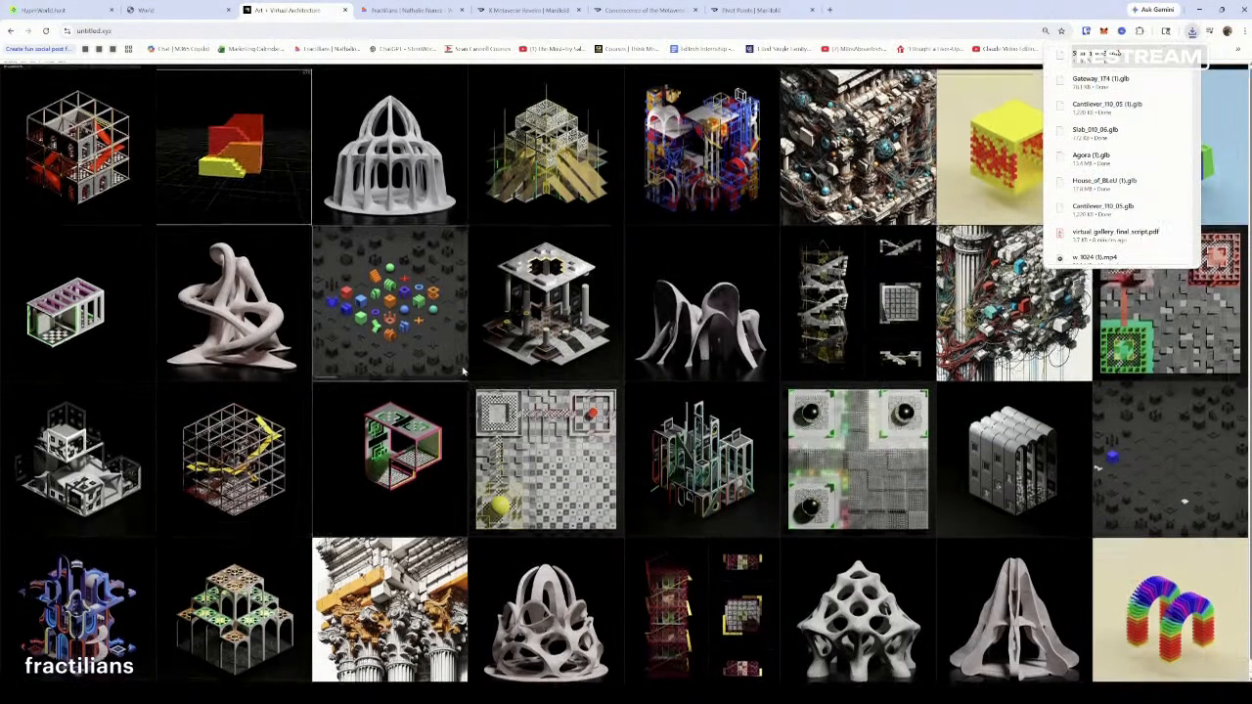
Enlarge the site's text and reload the gallery to look over a fresh selection of models
scroll(259, 201, "down", 1)
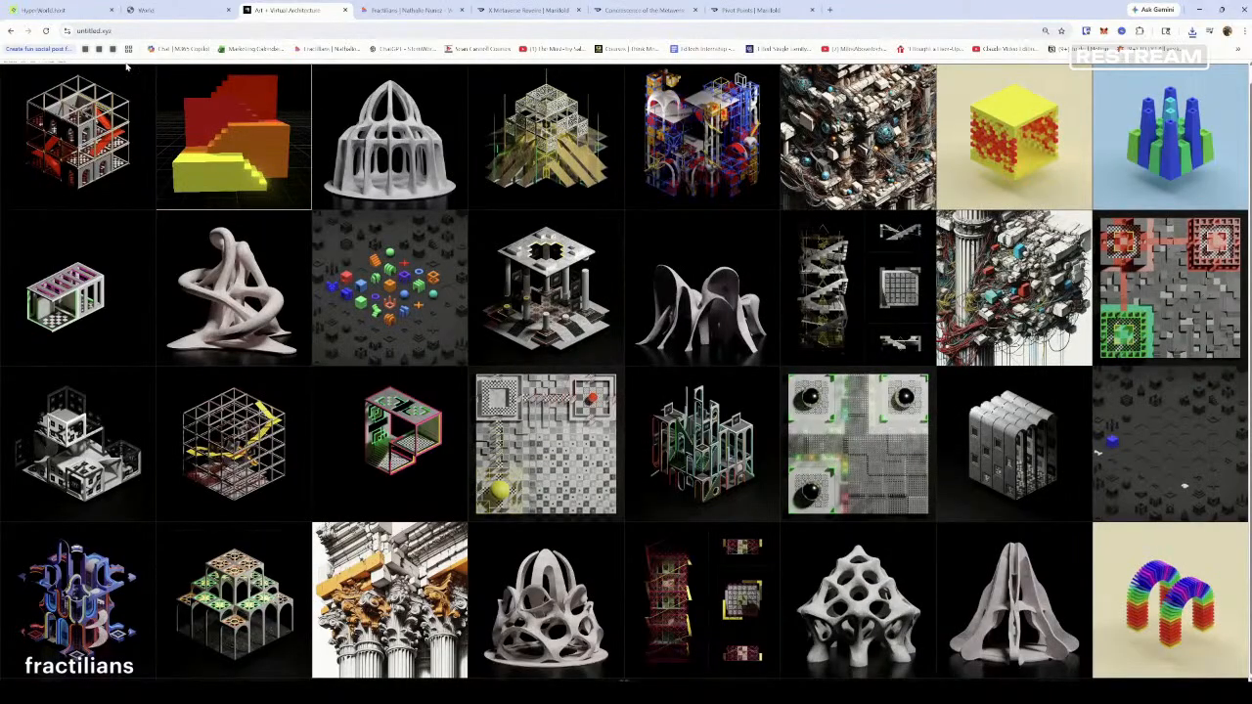
scroll(126, 68, "up", 10, "ctrl")
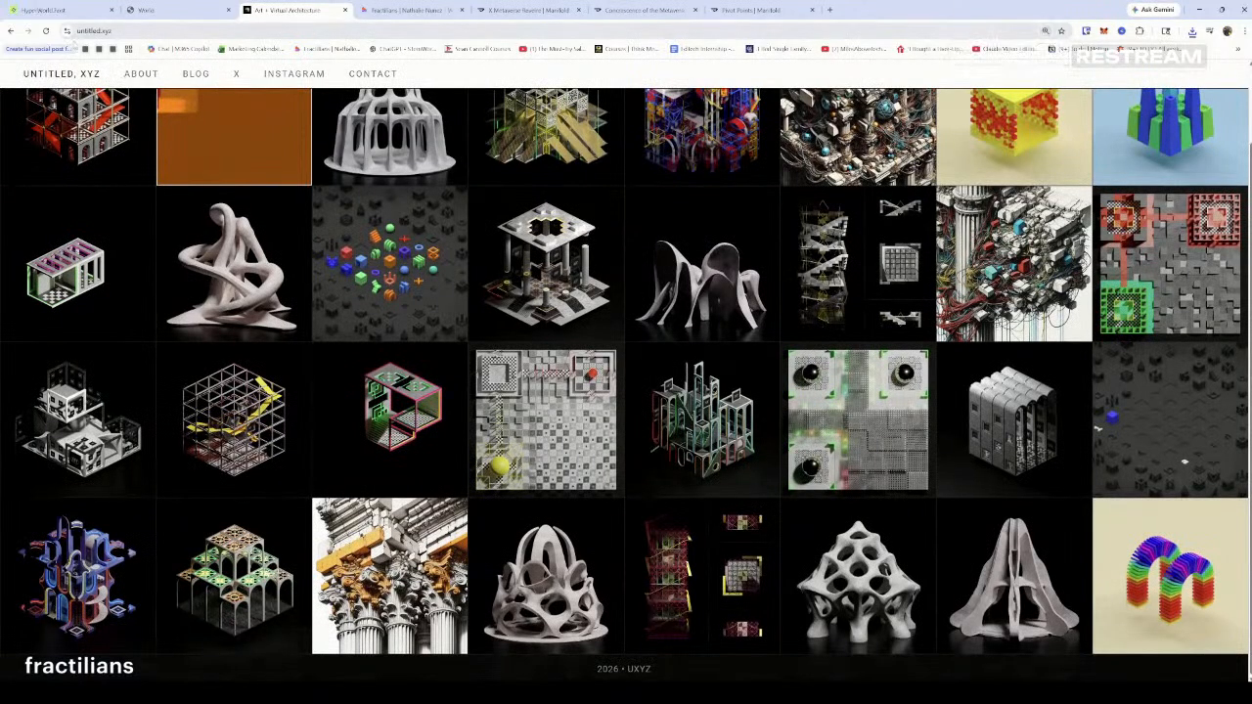
left_click(45, 31)
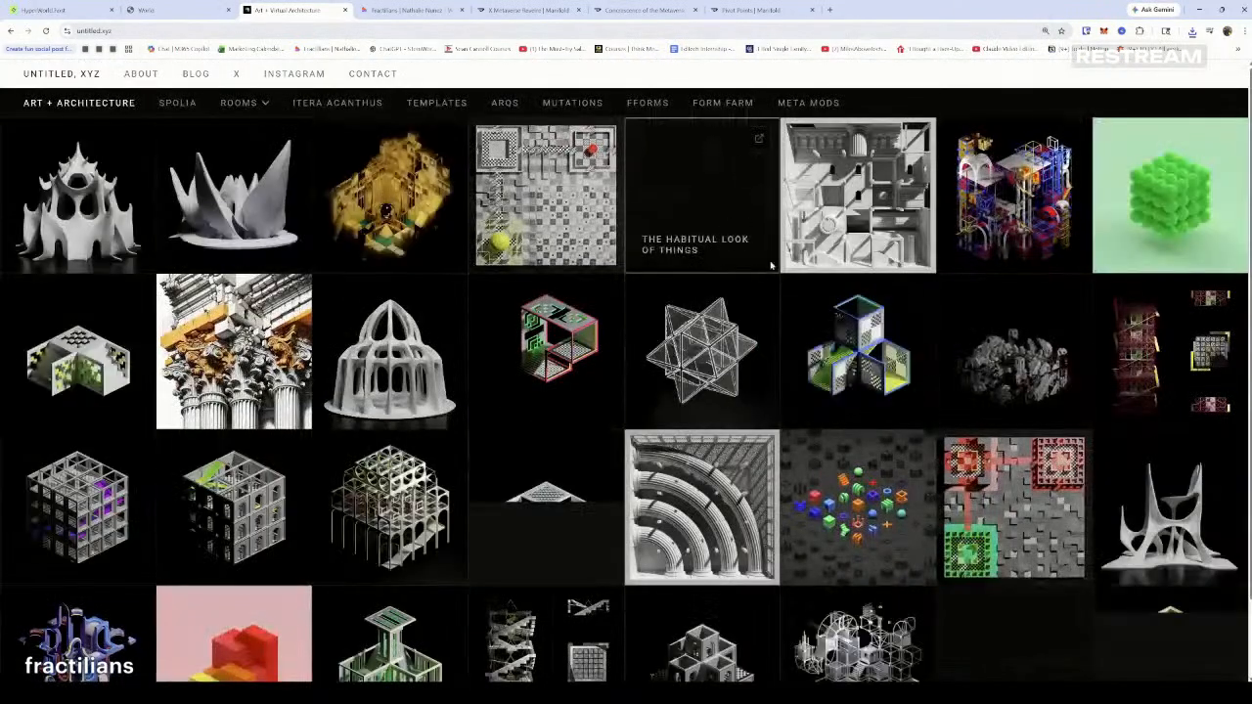
scroll(531, 372, "down", 2)
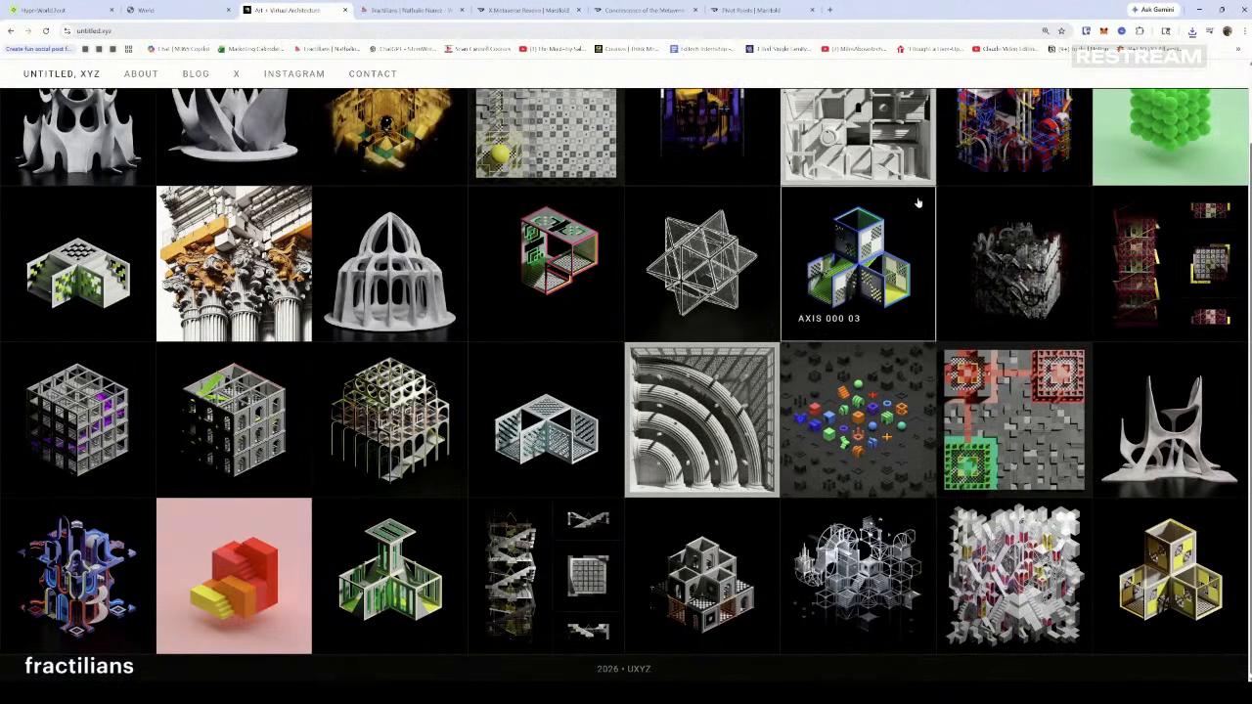
Download the House of Blau and Axis 000 03 models from the gallery and check the browser's recent downloads
left_click(129, 516)
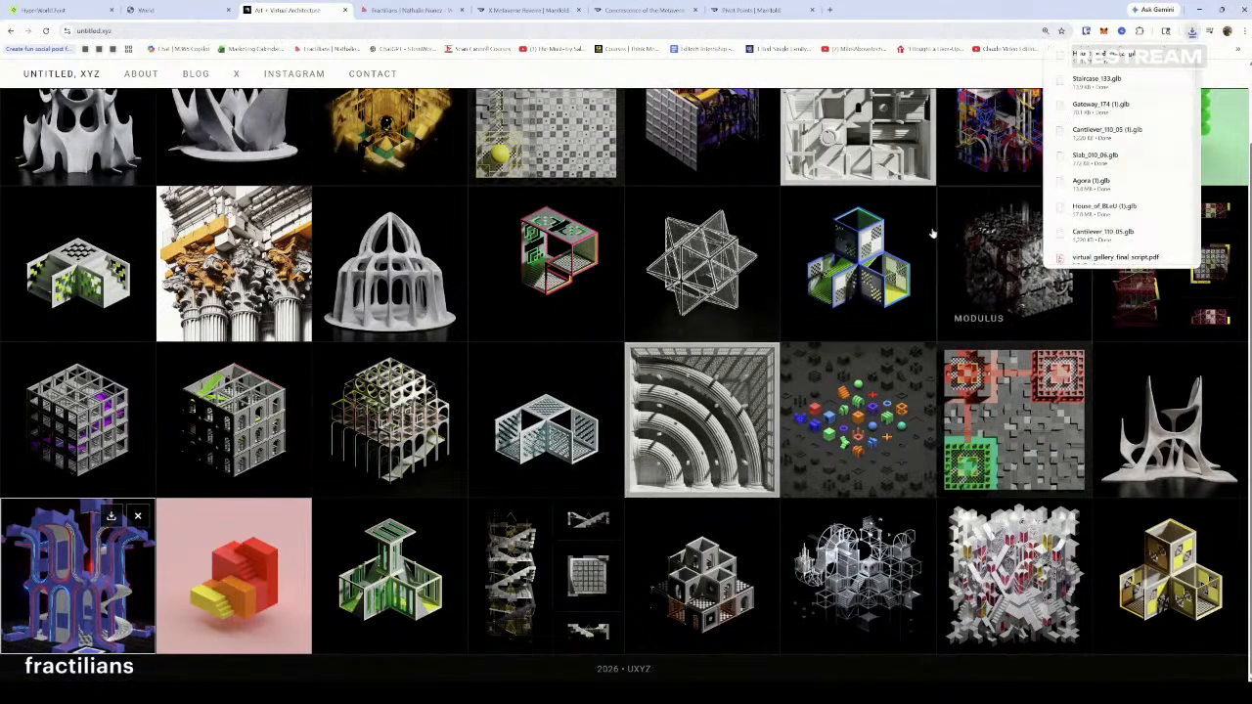
left_click(876, 235)
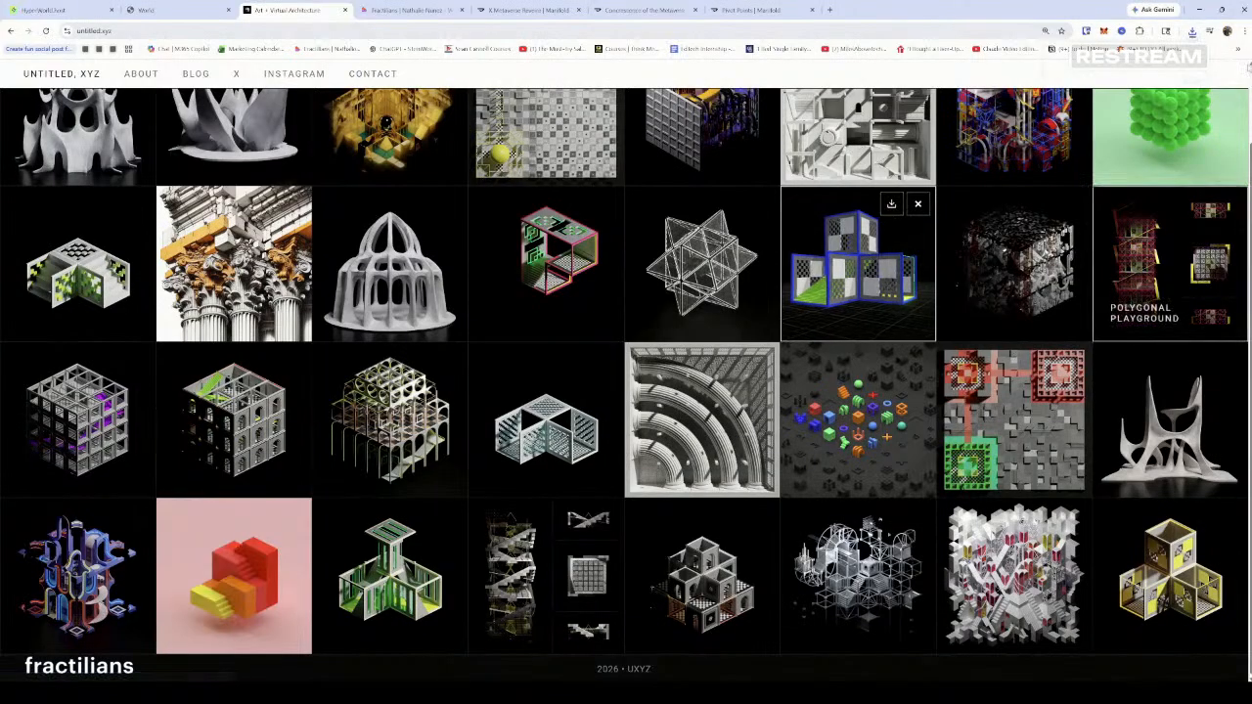
left_click(1193, 31)
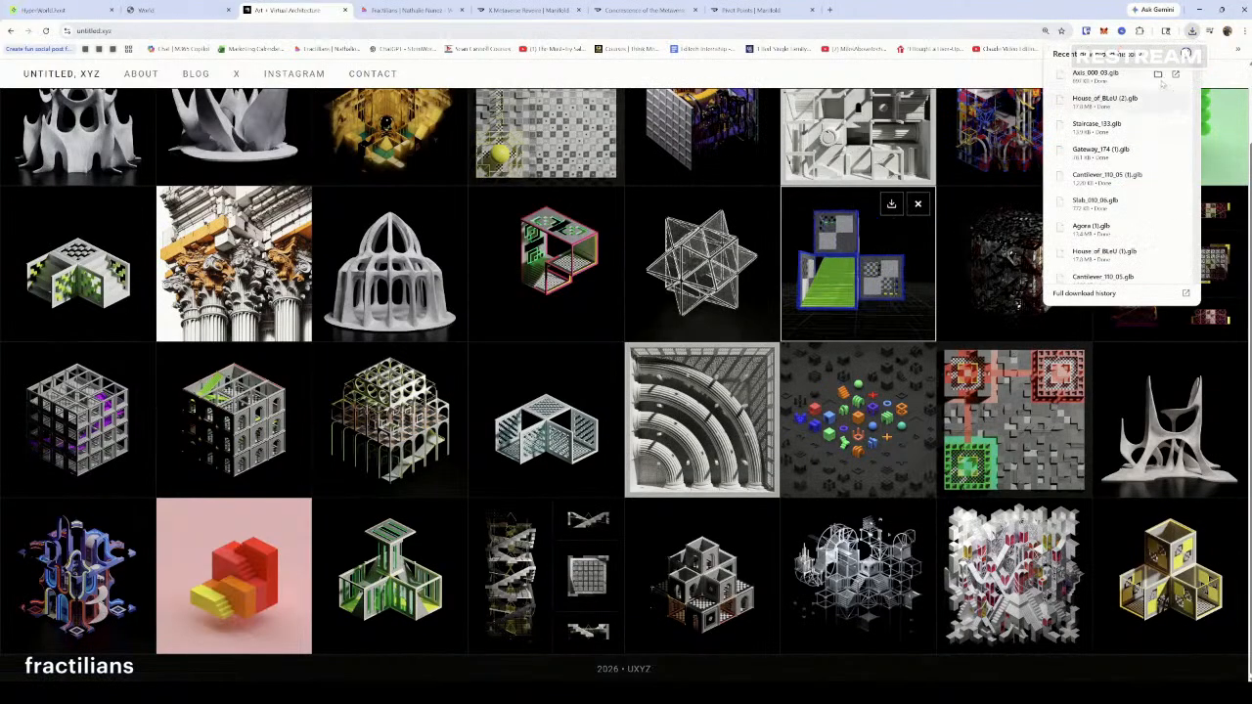
key("Escape")
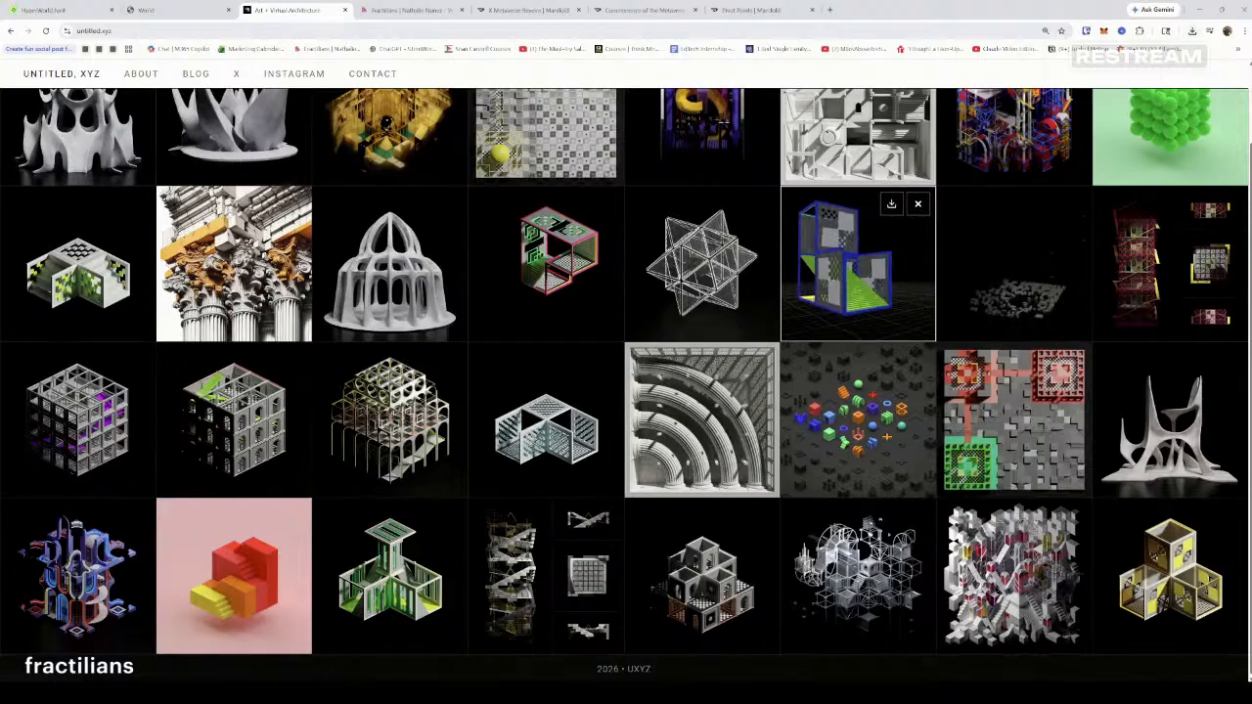
Shrink the browser window to reach the desktop, open the 4_25_26 folder and create a subfolder named glb_untitled in it
double_click(866, 12)
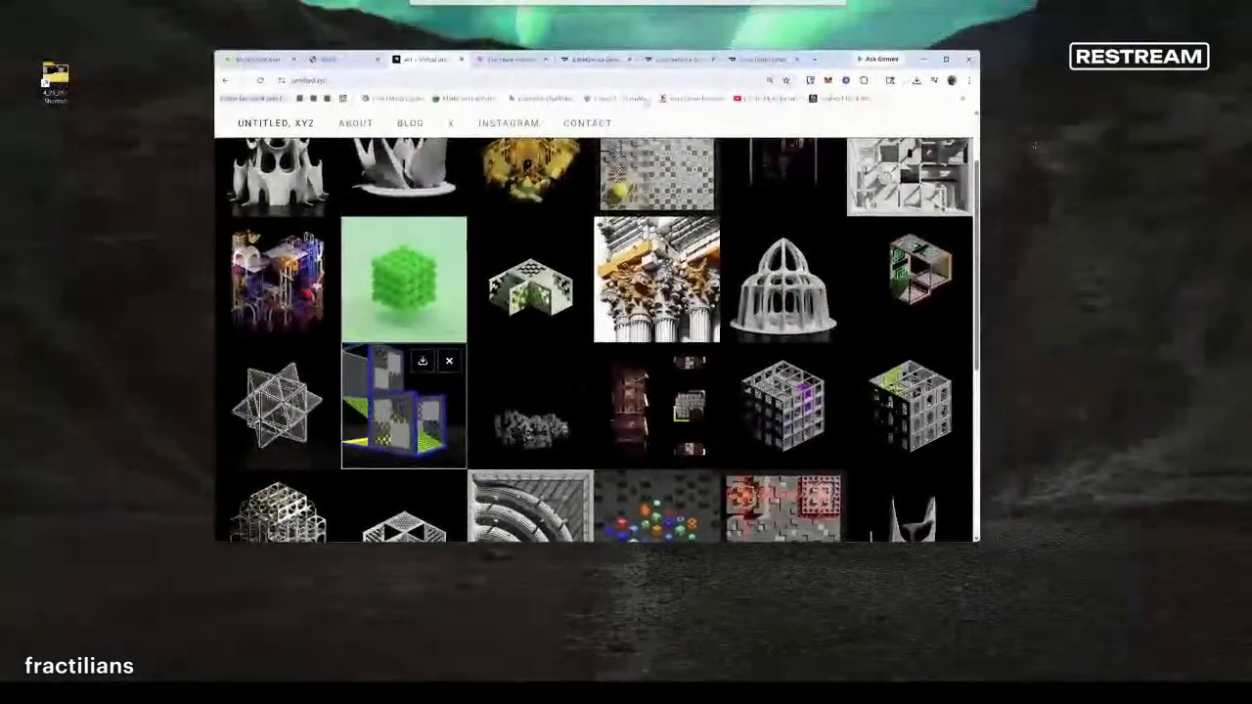
double_click(57, 80)
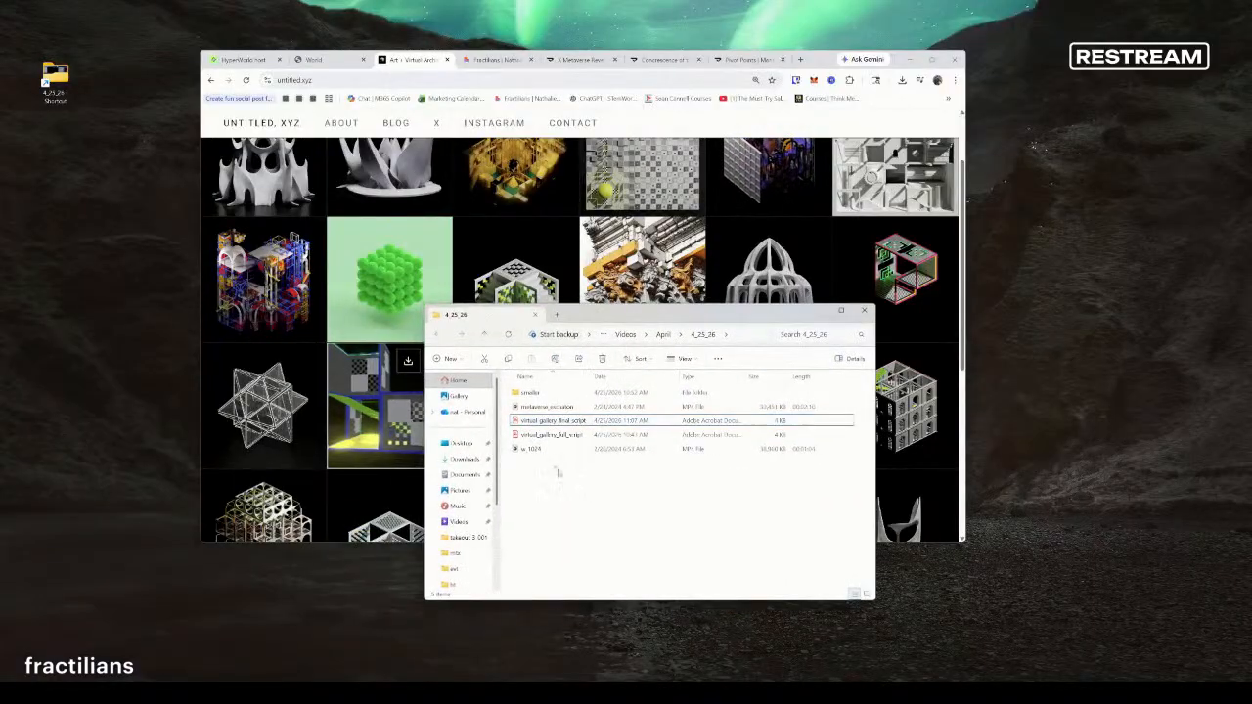
right_click(564, 477)
mouse_move(632, 550)
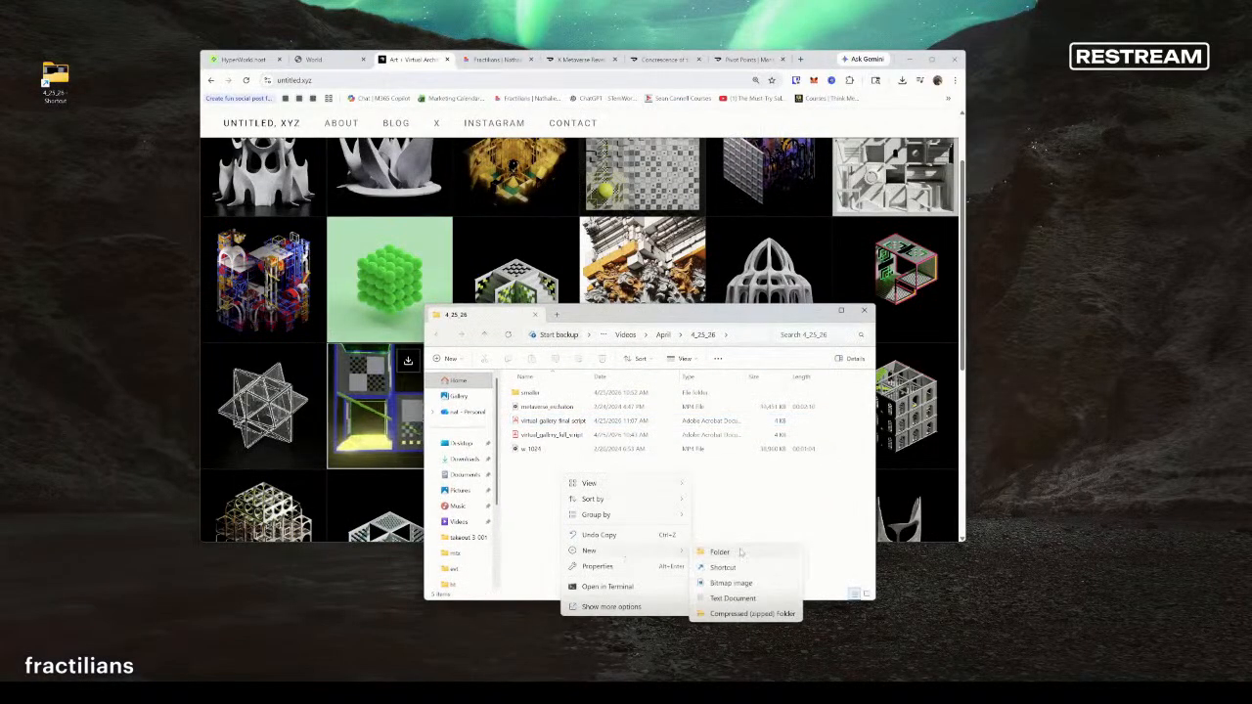
left_click(738, 550)
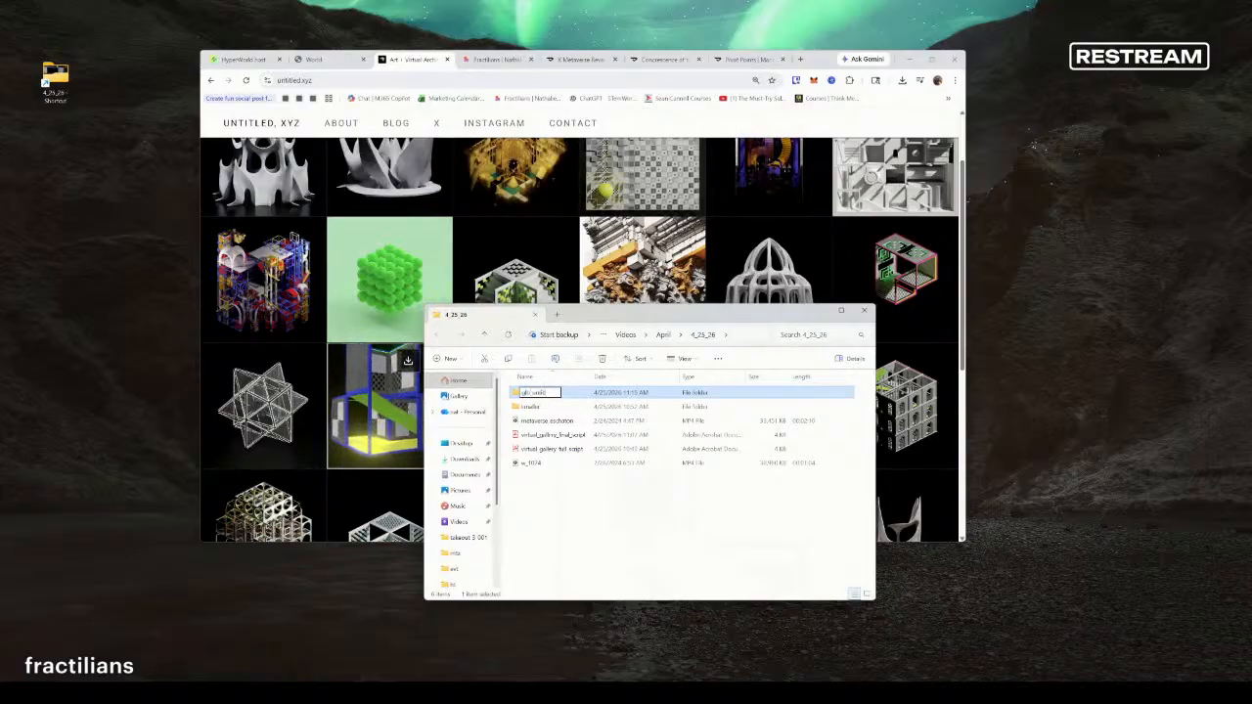
type("glb_untitled")
left_click(598, 552)
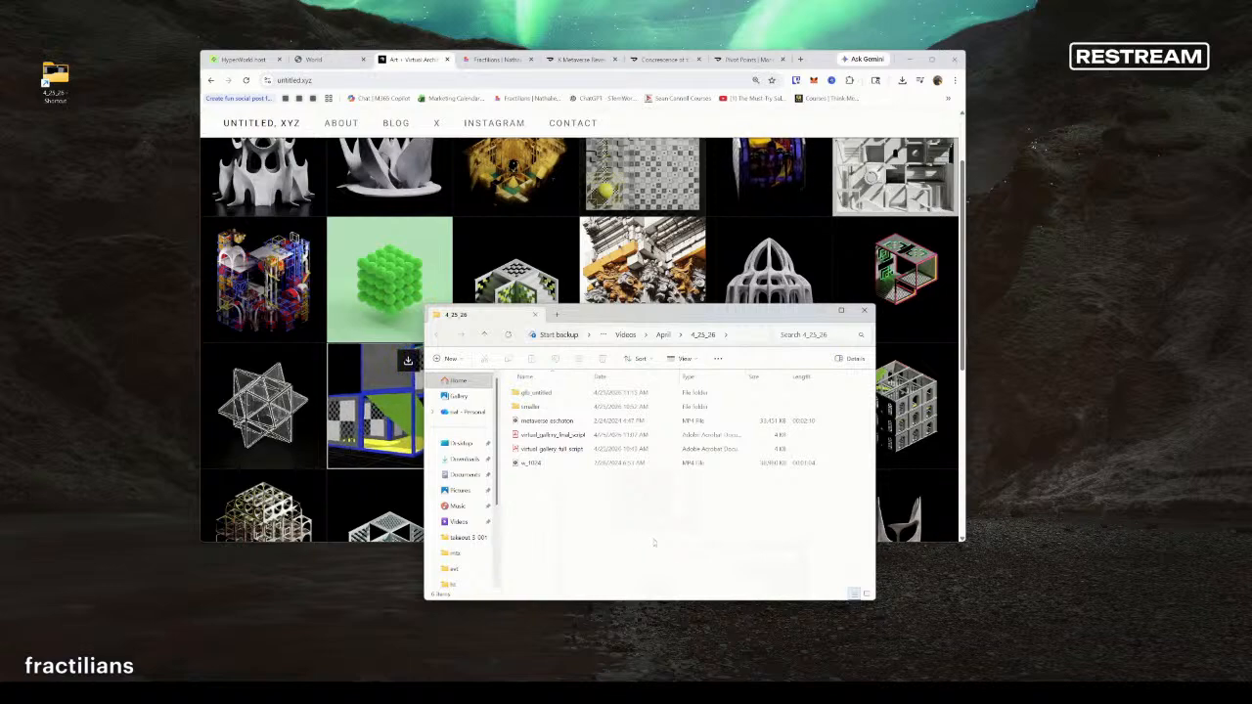
Open the glb_untitled folder and bring the downloaded GLB model files into it in batches
double_click(555, 394)
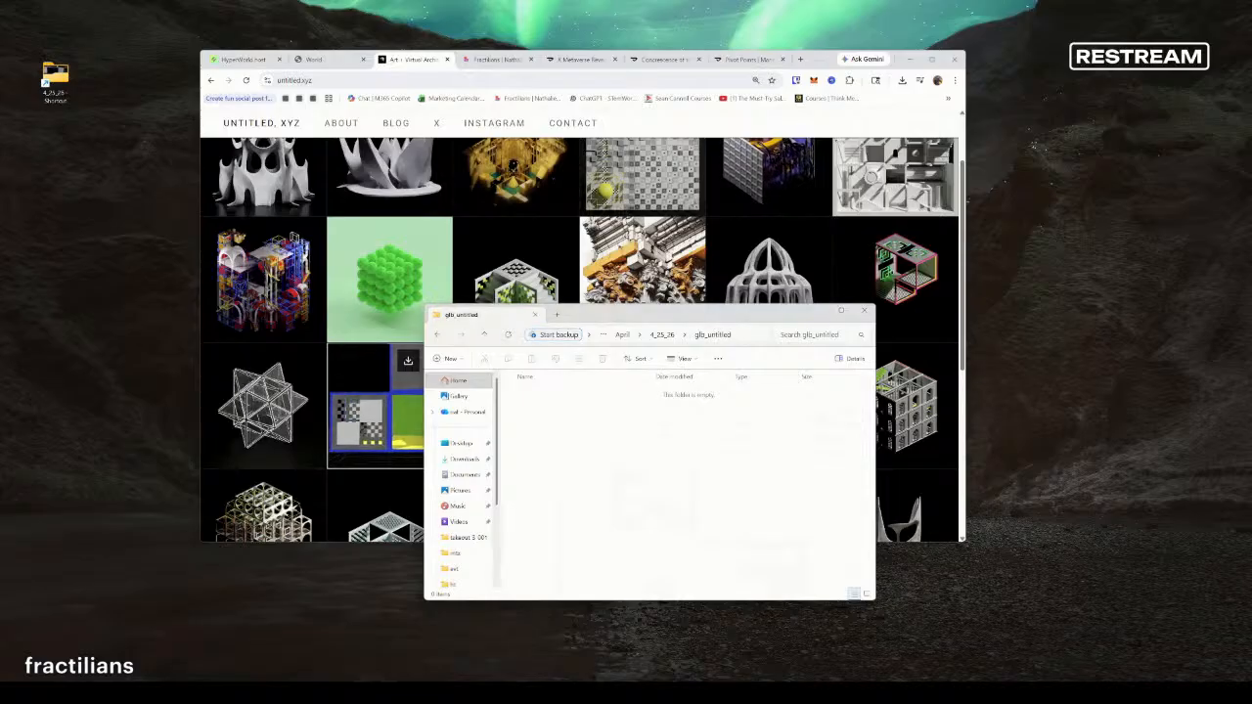
left_click_drag(597, 636, 656, 461)
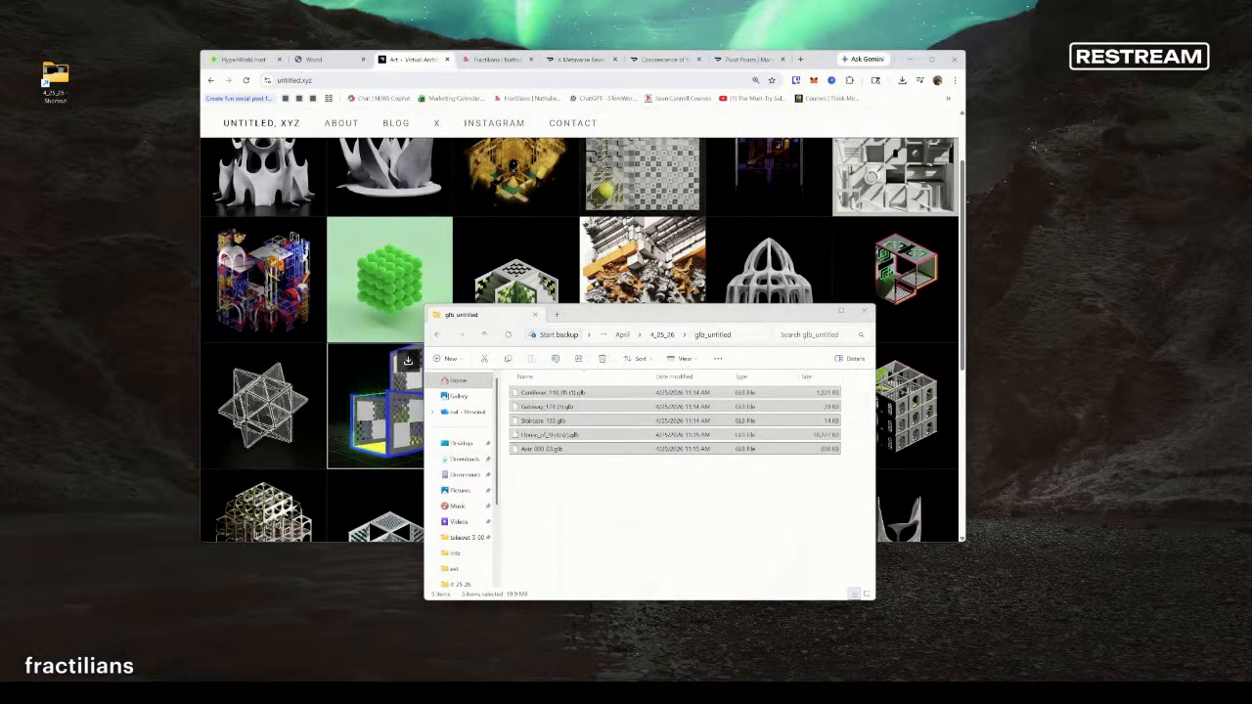
left_click_drag(547, 626, 519, 538)
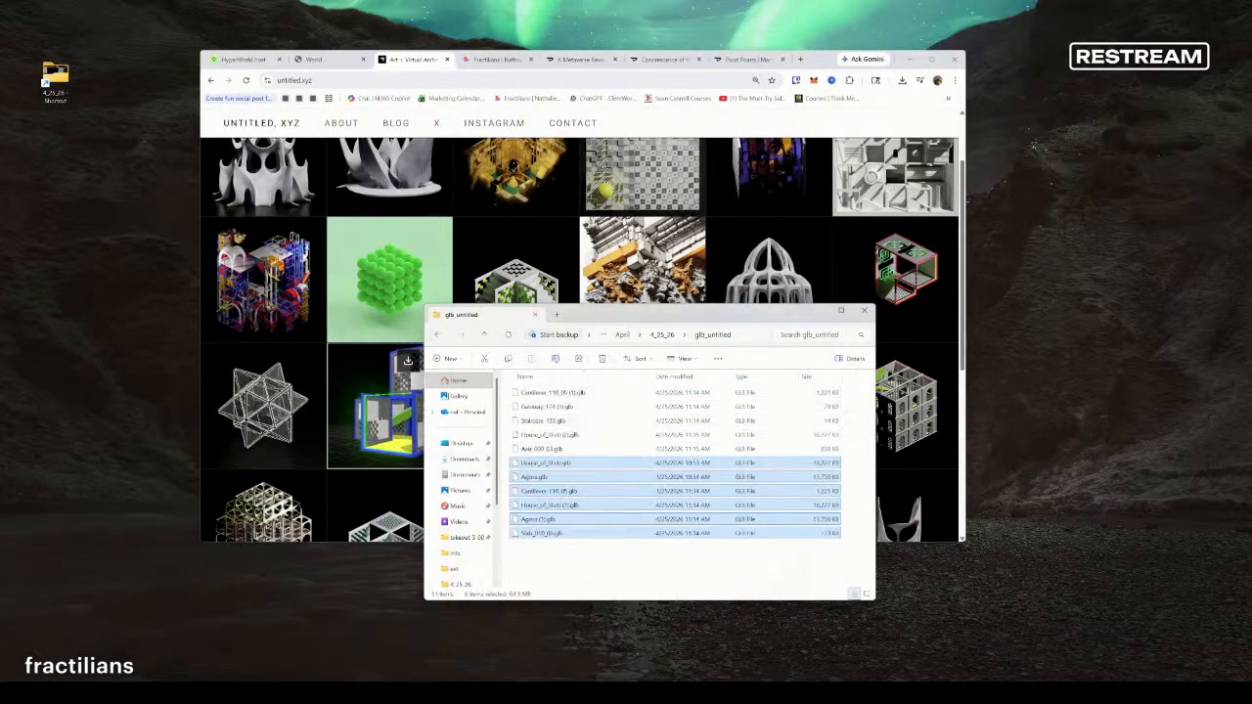
left_click_drag(528, 636, 559, 578)
Look inside the smaller folder in 4_25_26 and return to the parent folder
left_click(671, 336)
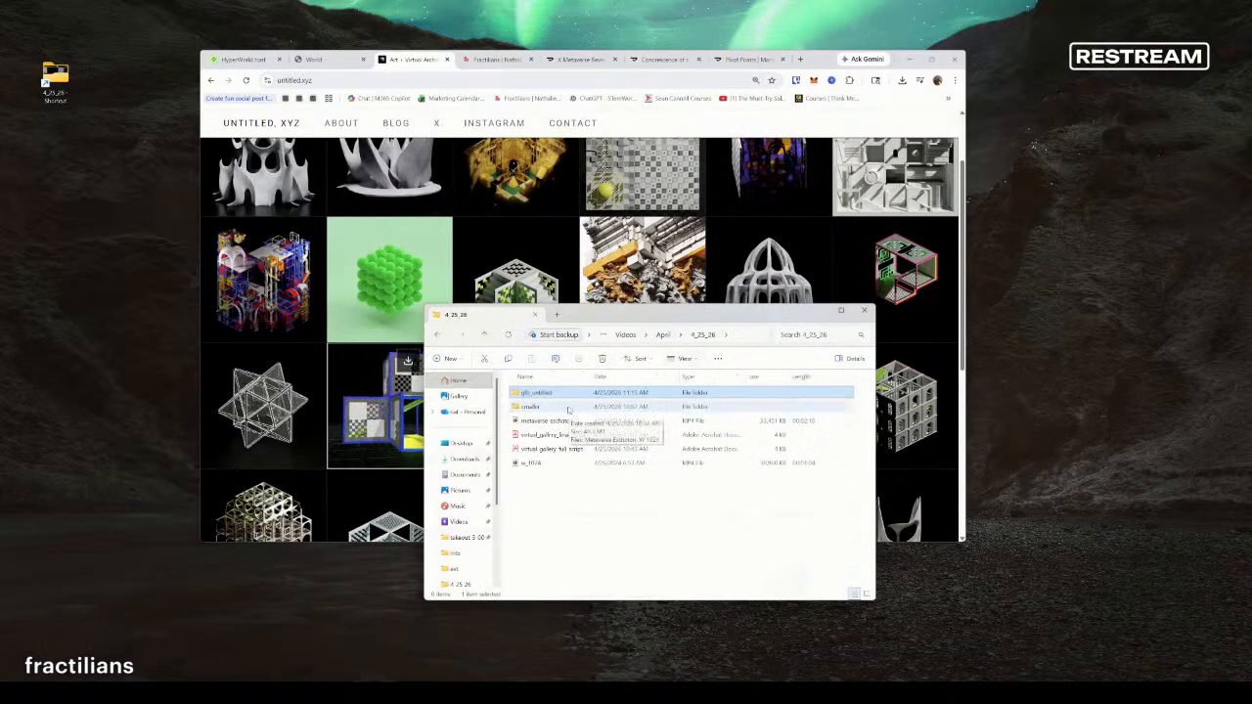
double_click(536, 407)
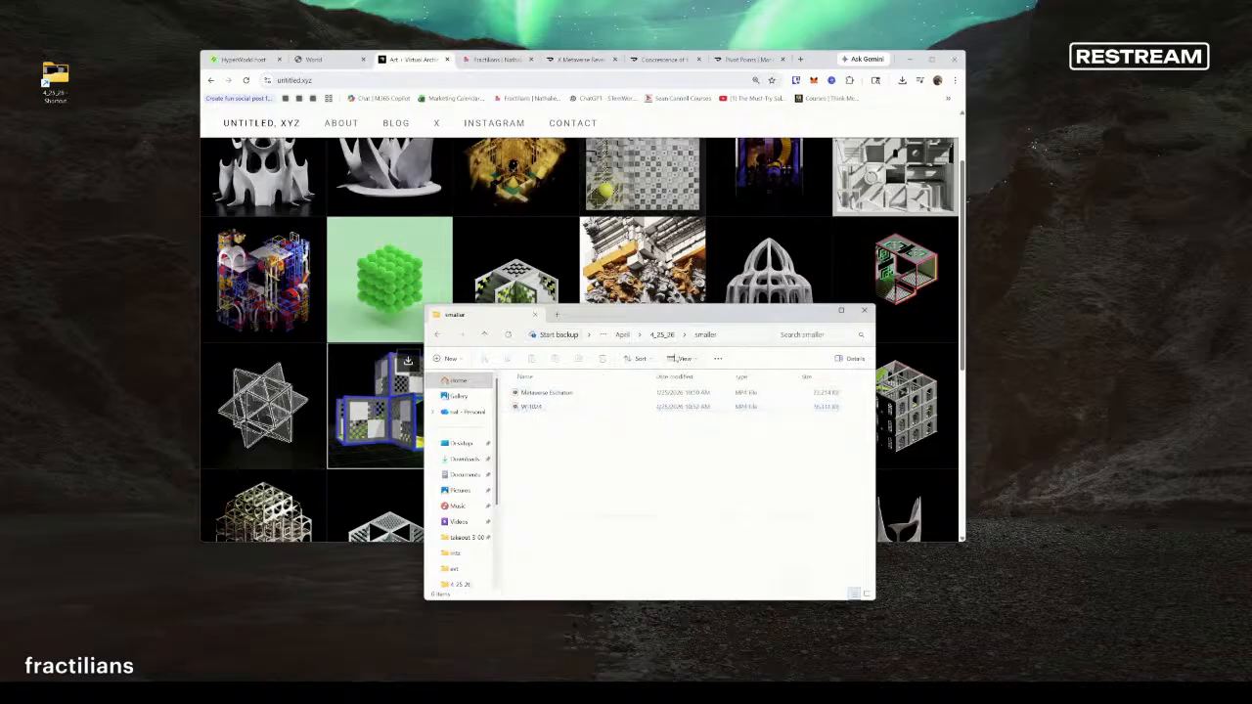
left_click(662, 336)
Switch the browser to the World page and arrange it beside the 4_25_26 folder window
left_click_drag(635, 318, 0, 293)
left_click(195, 332)
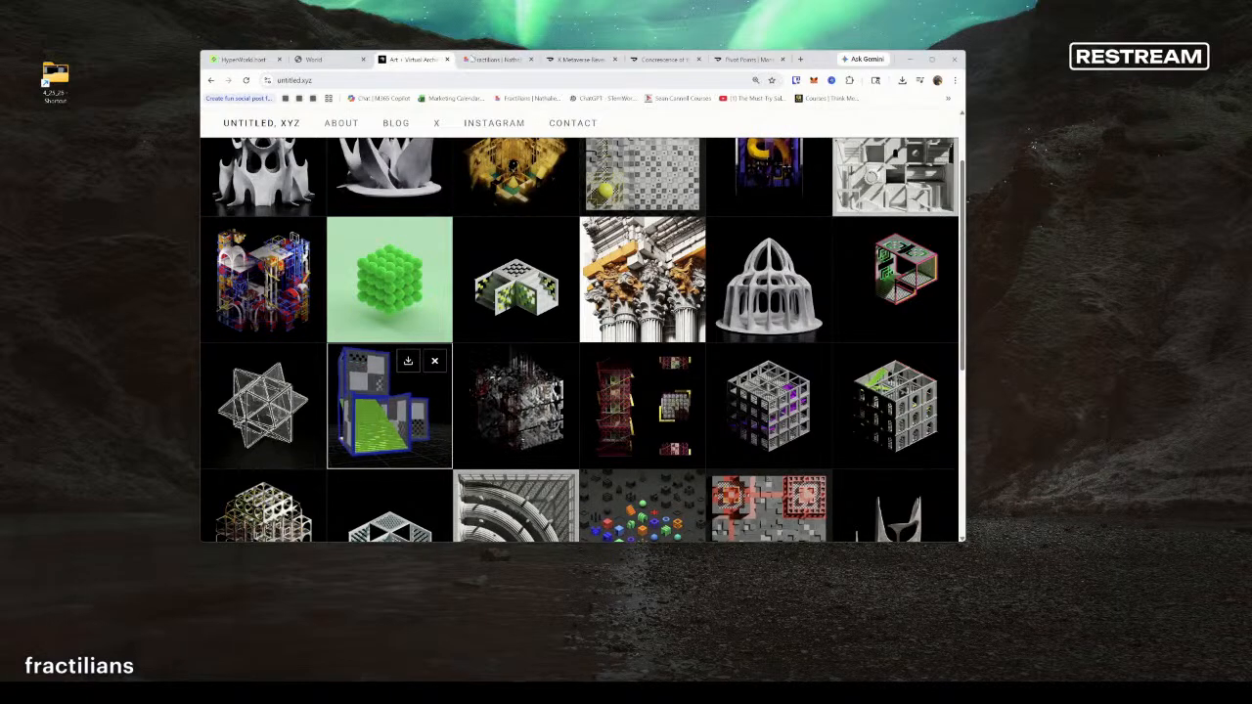
left_click(333, 63)
left_click_drag(825, 65, 911, 100)
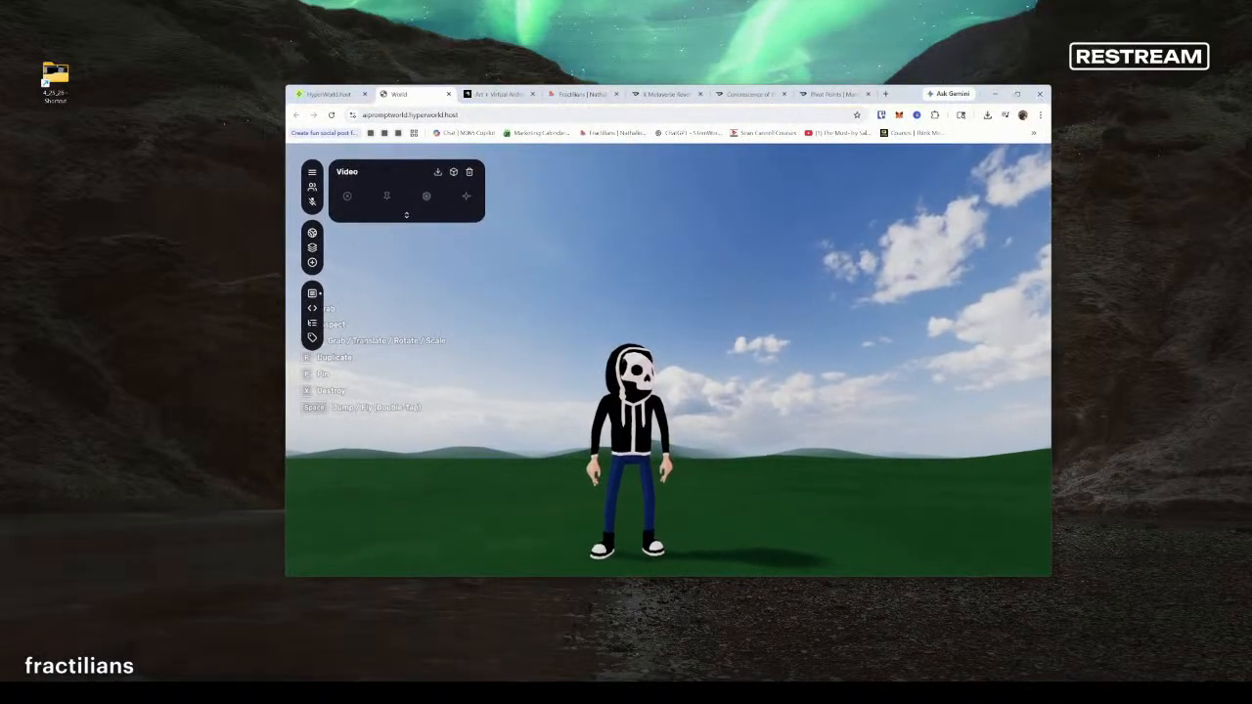
left_click_drag(0, 283, 311, 315)
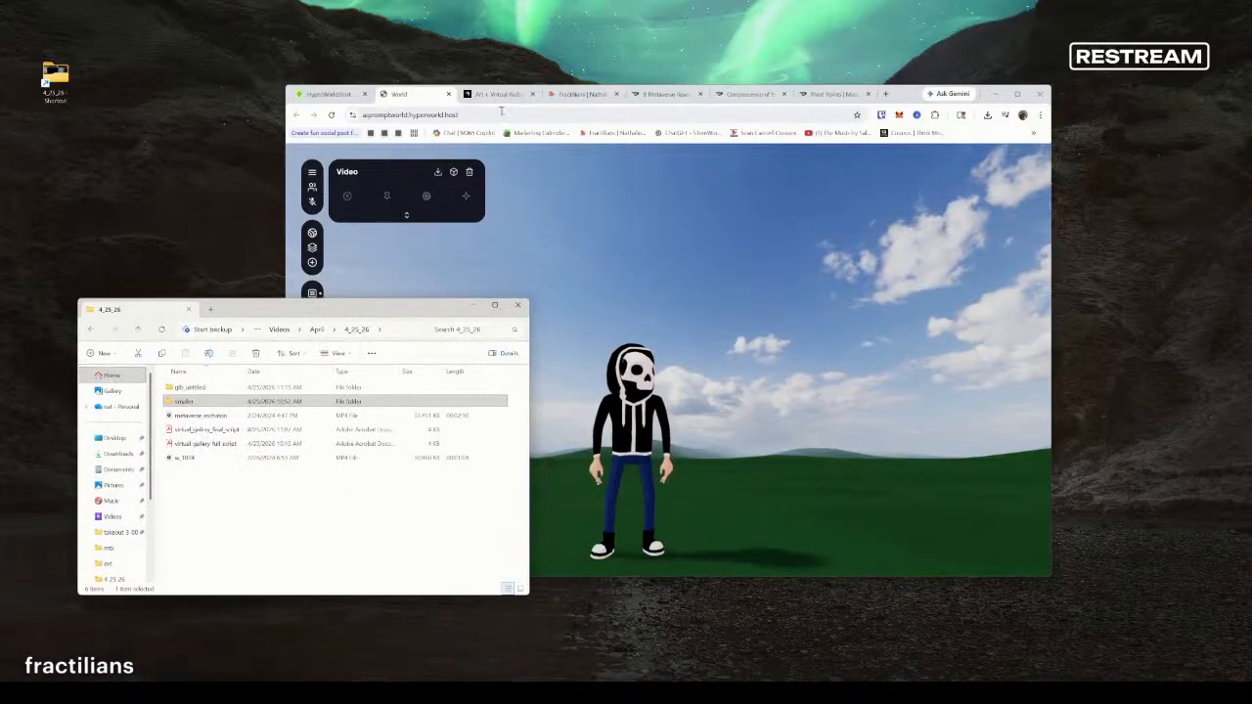
left_click_drag(908, 99, 1004, 122)
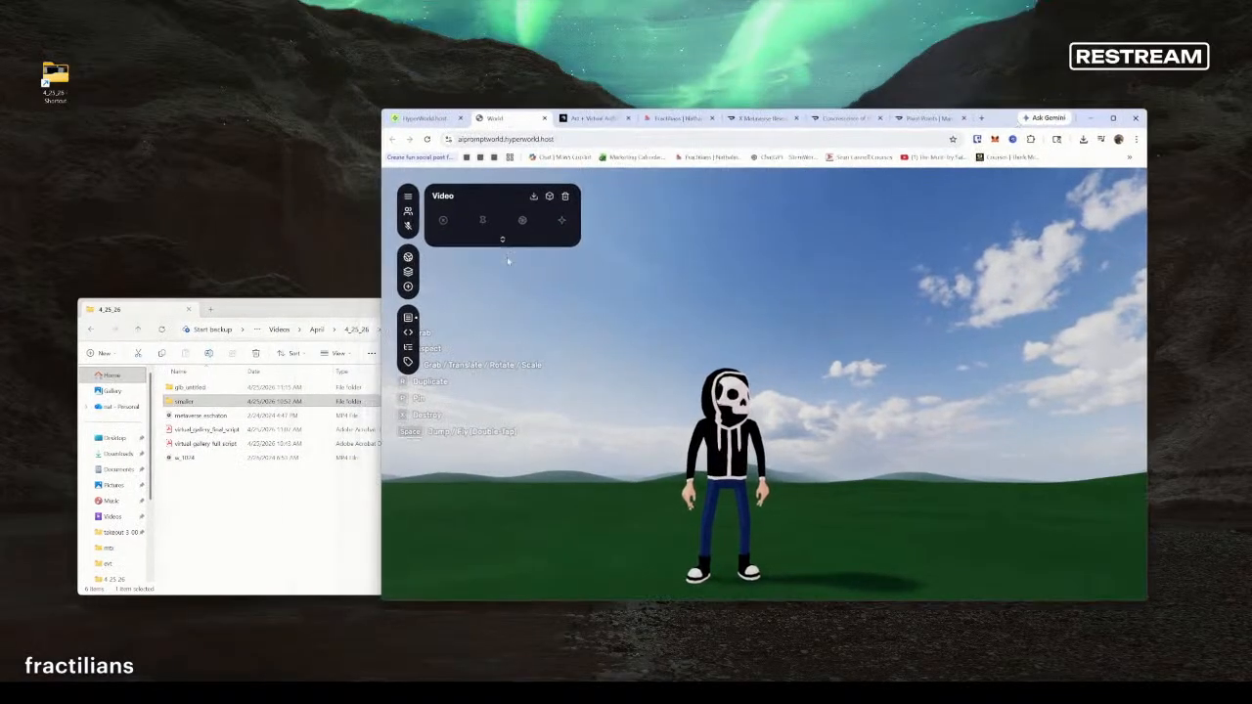
left_click_drag(276, 312, 224, 295)
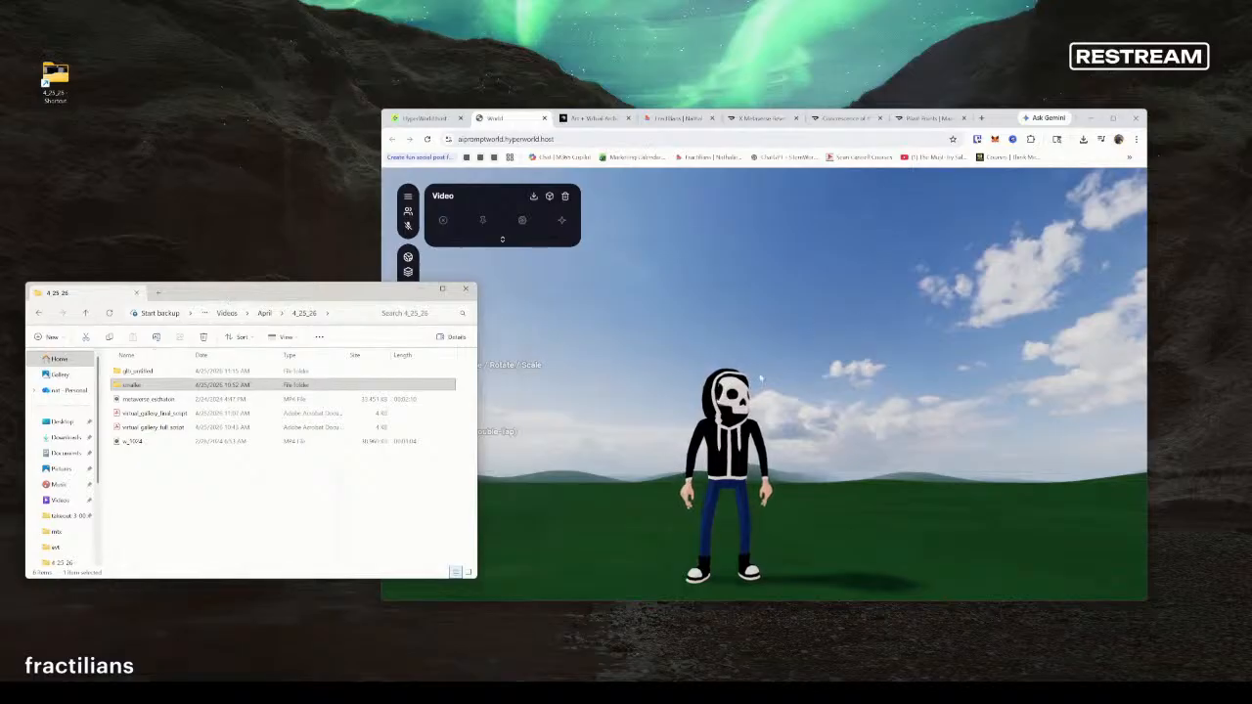
Turn the view around the avatar in the world, release the cursor and make the browser window taller
left_click(647, 403)
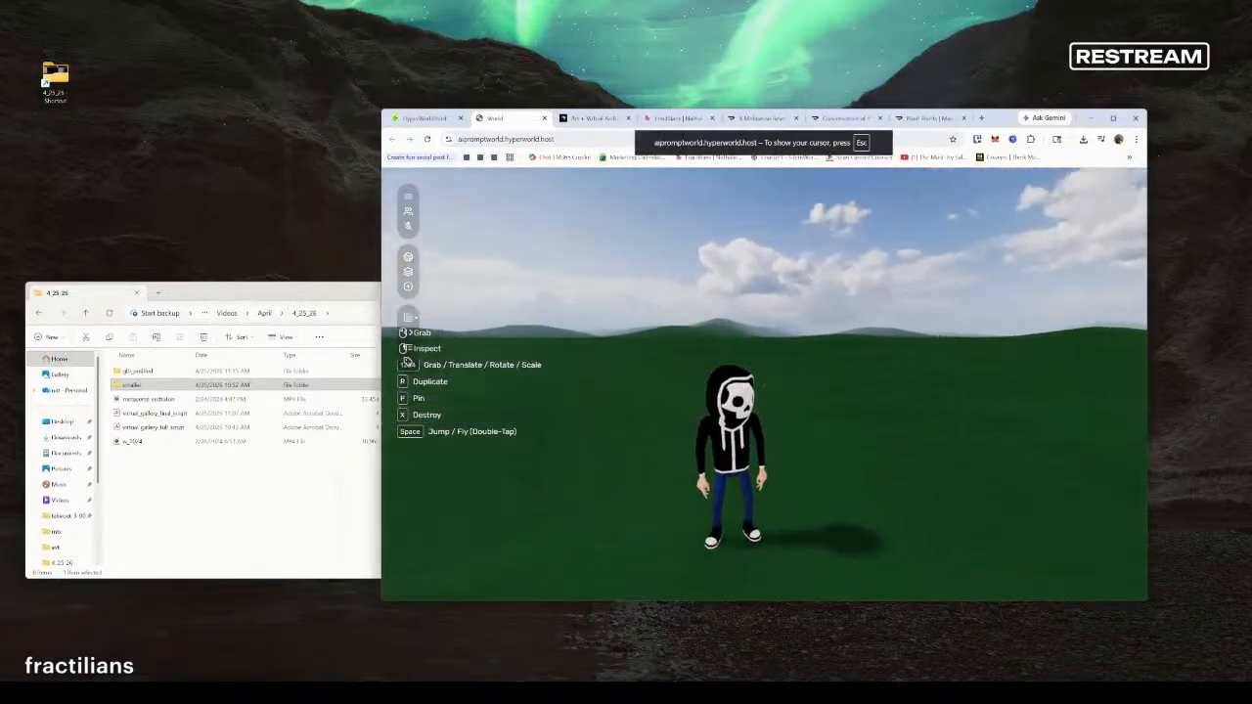
key("Escape")
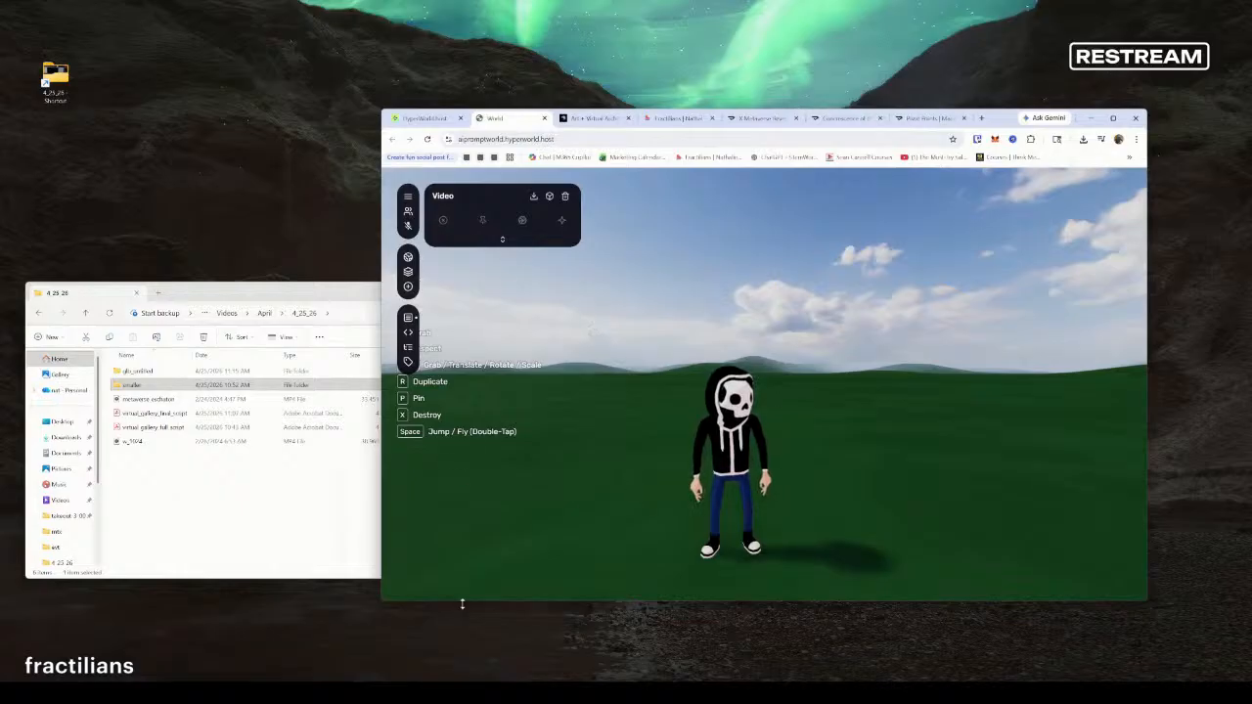
left_click_drag(460, 604, 478, 655)
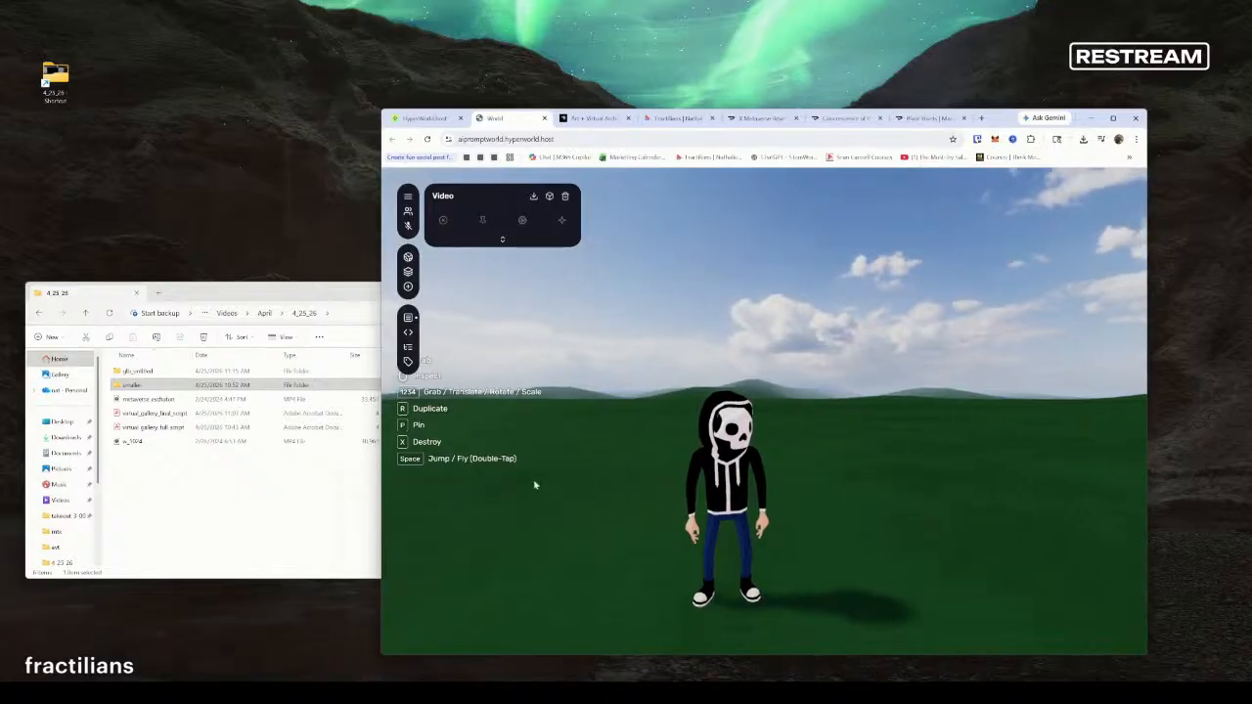
Open the glb_untitled folder and place Agora (1).glb into the world beside the avatar
double_click(153, 387)
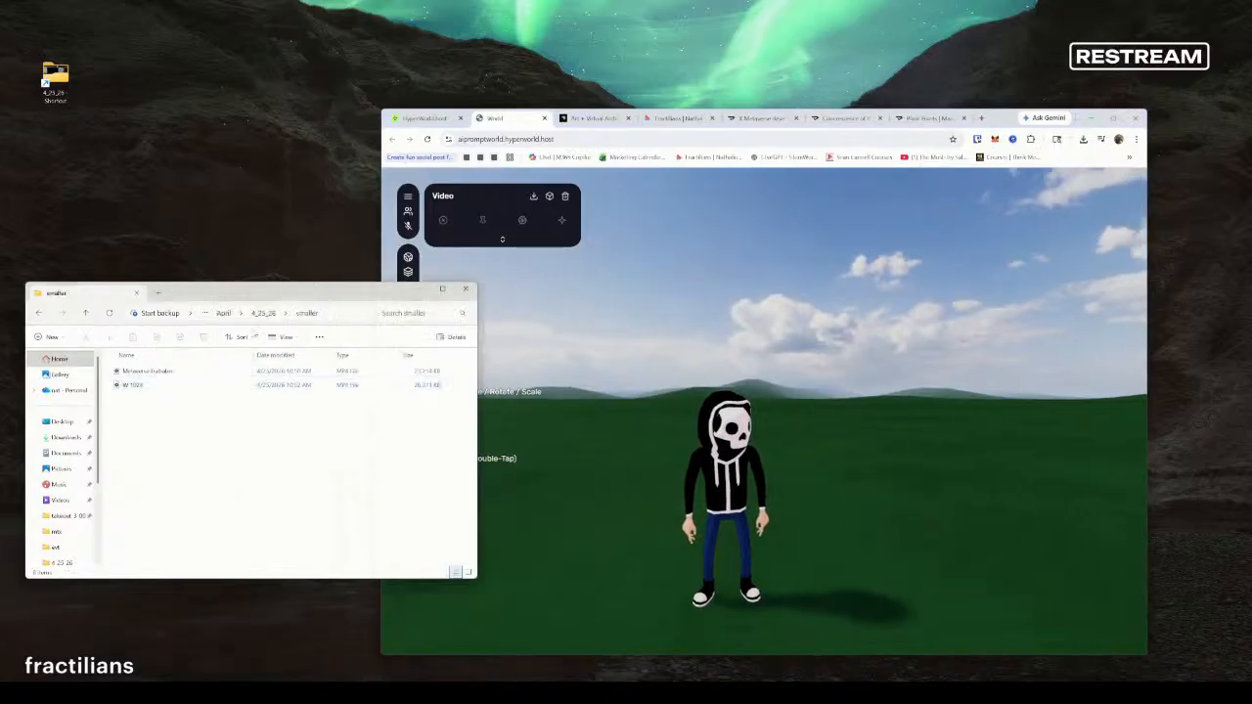
left_click(272, 317)
double_click(146, 381)
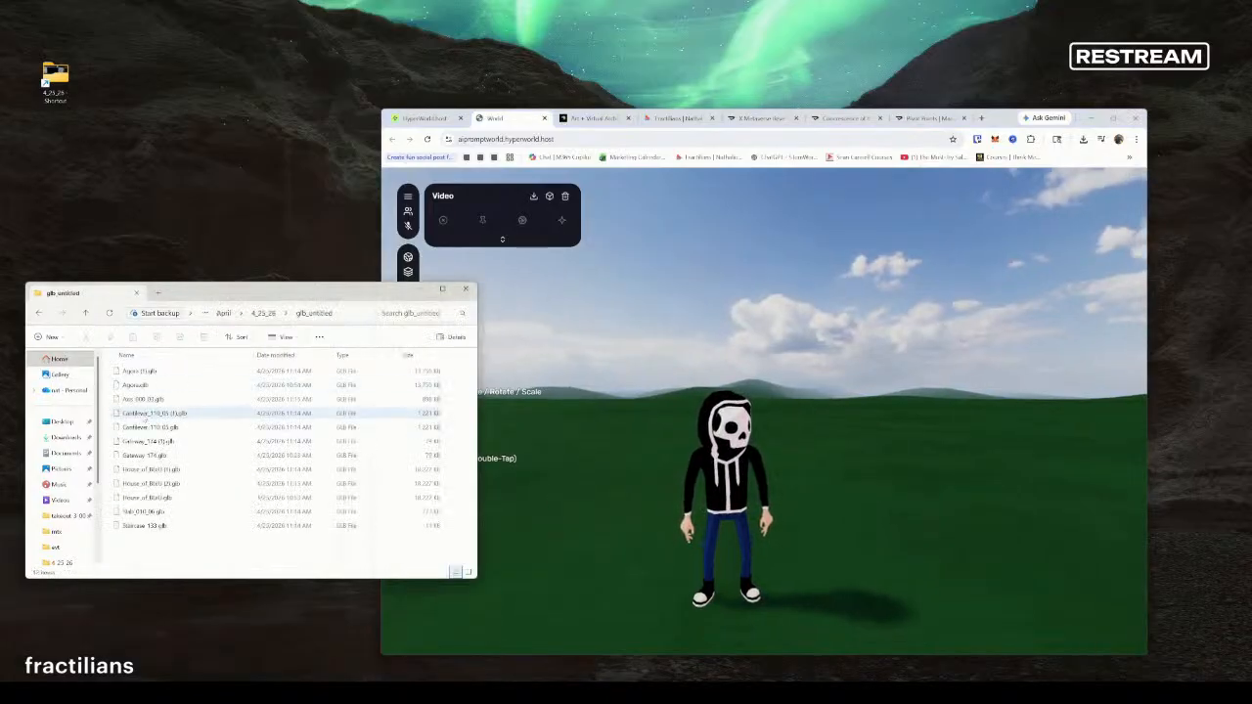
left_click_drag(154, 369, 854, 483)
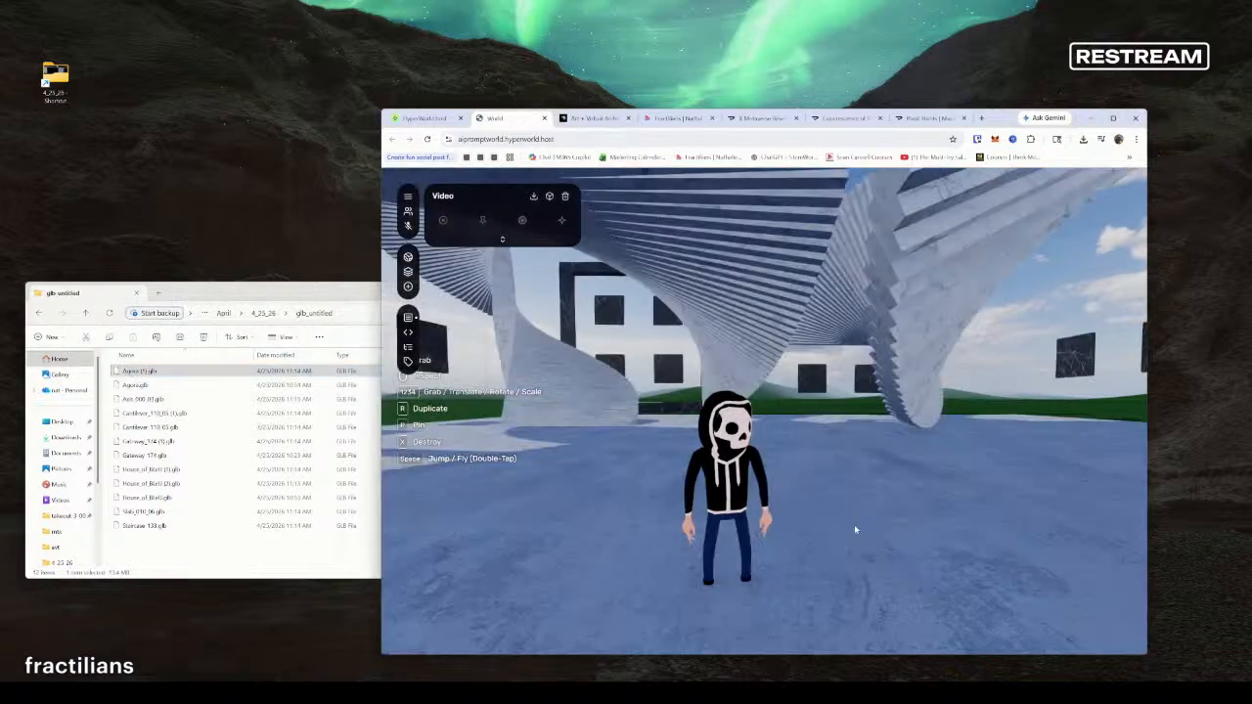
Walk and fly the avatar through, above and around the placed Agora building to examine its scale and structure
key("w")
key("d")
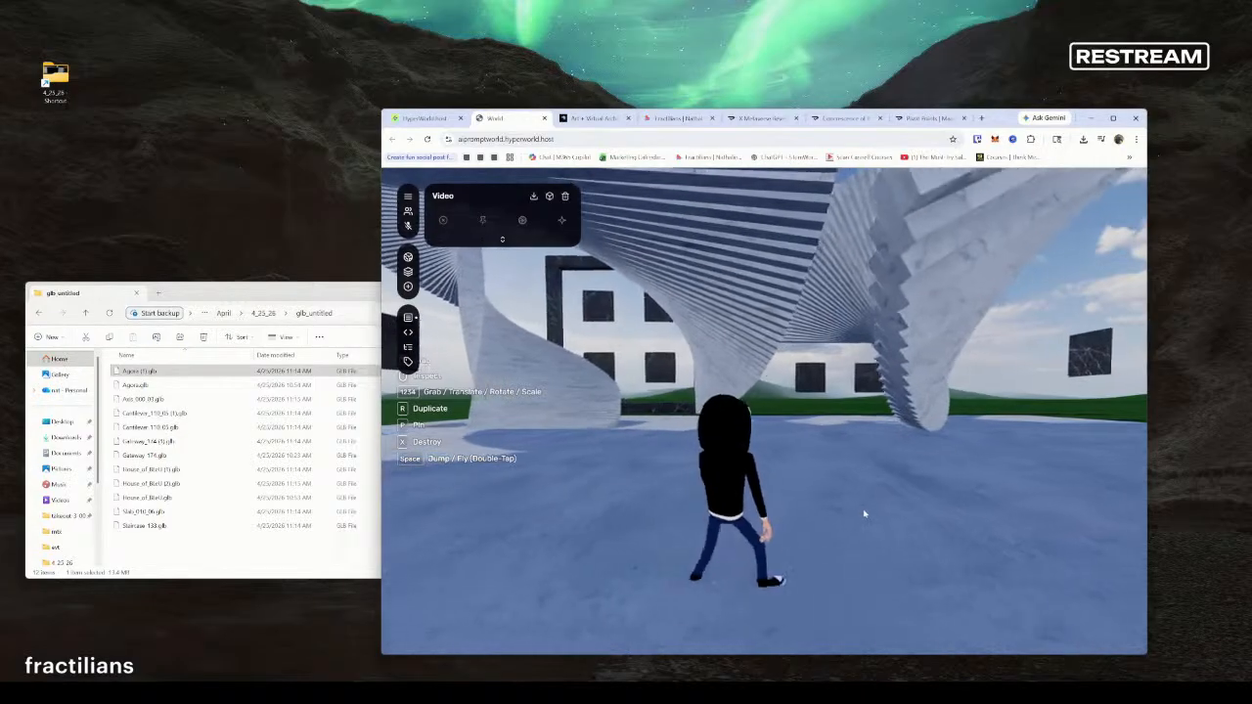
left_click_drag(870, 514, 986, 534)
key("w")
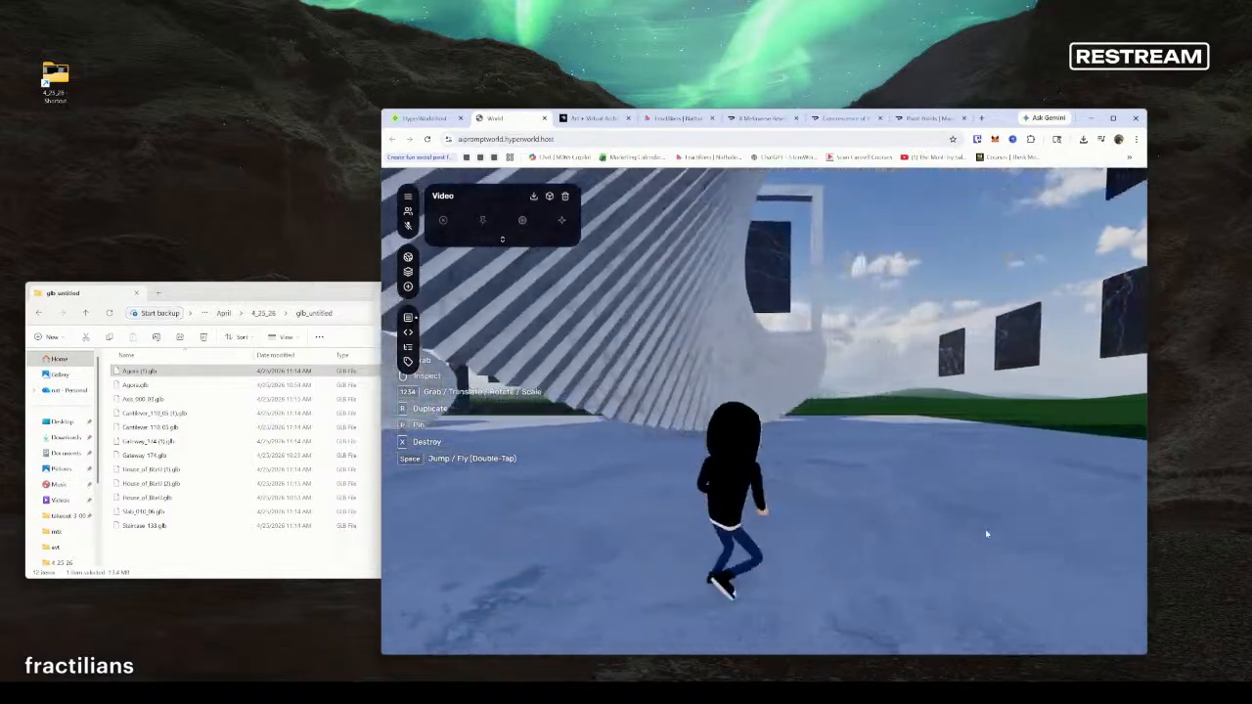
key("d")
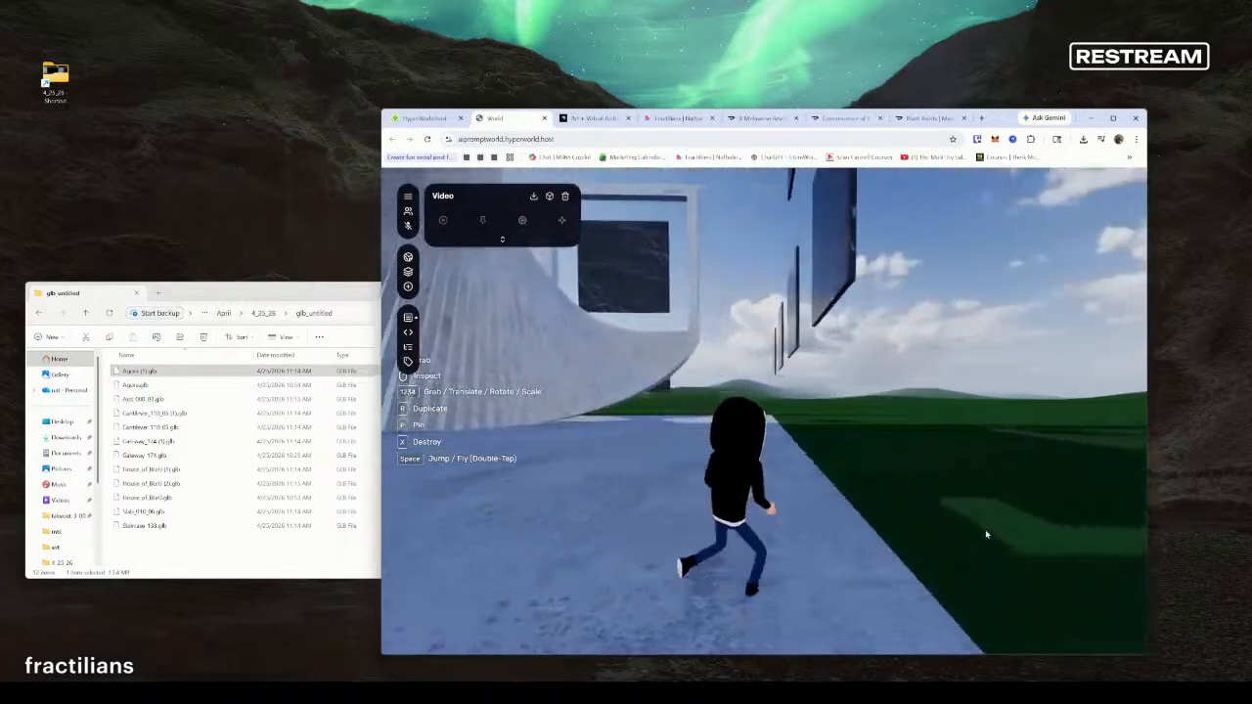
left_click(567, 465)
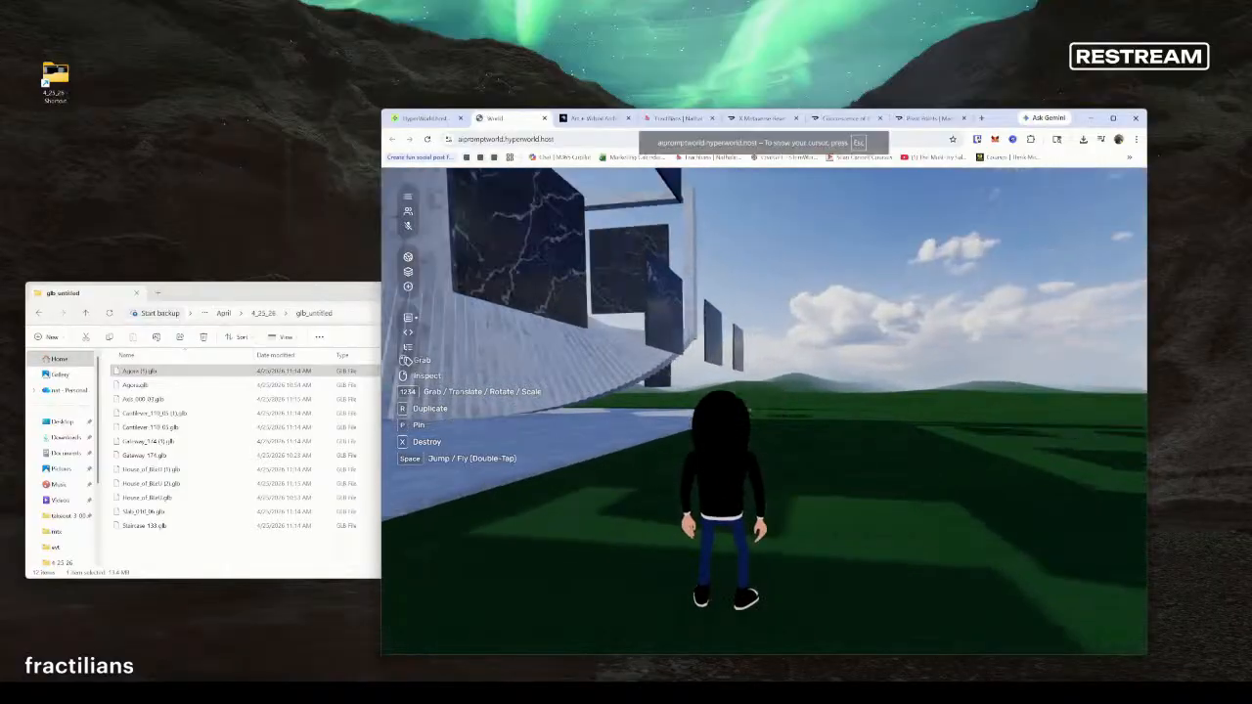
key("w")
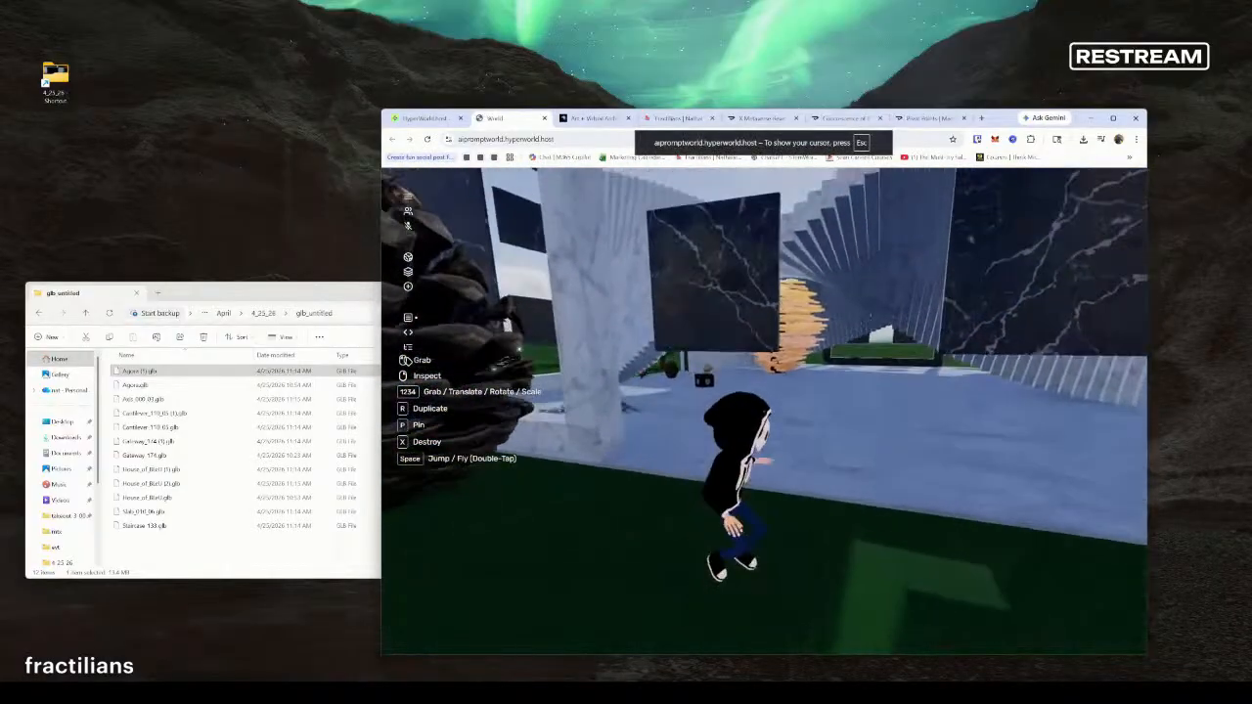
key("w")
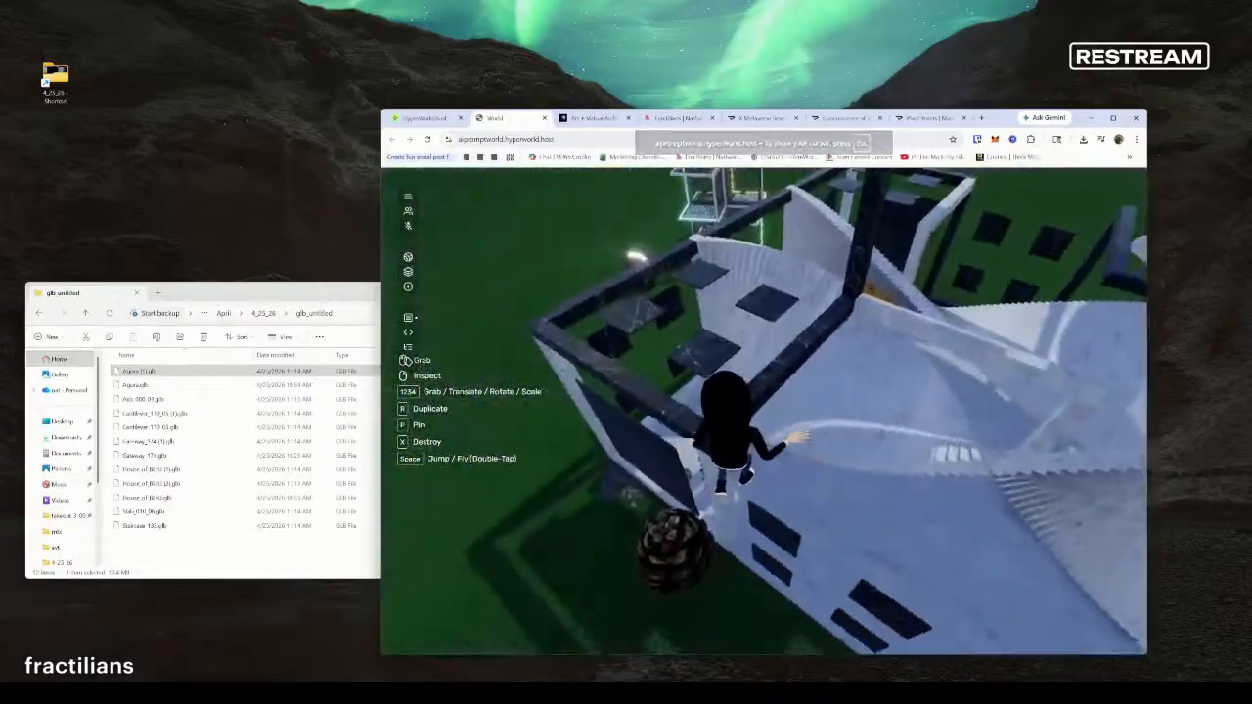
key("w")
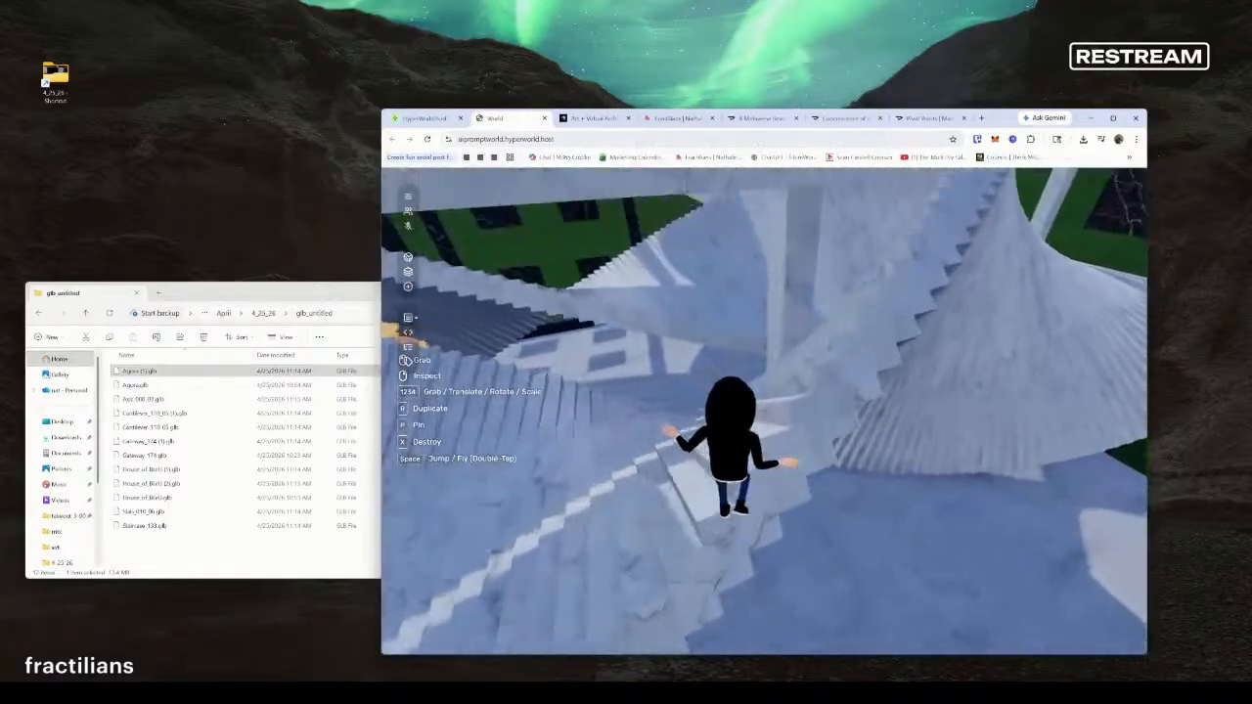
key("w")
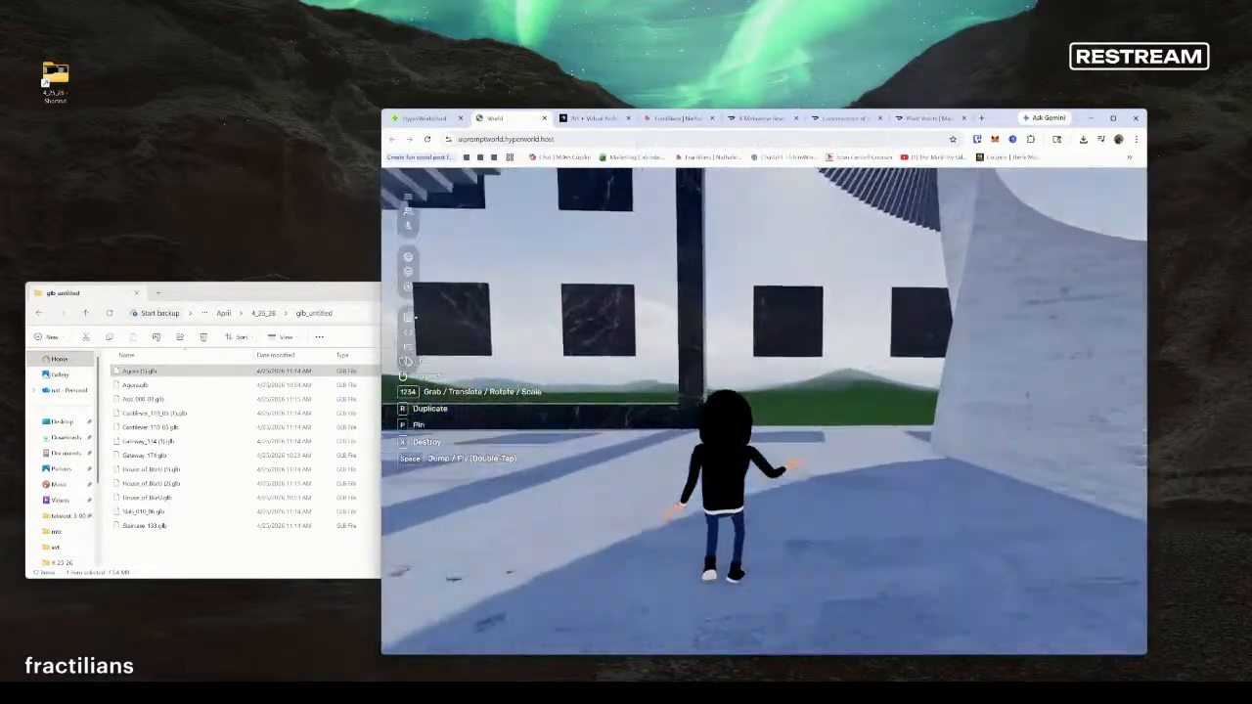
key("s")
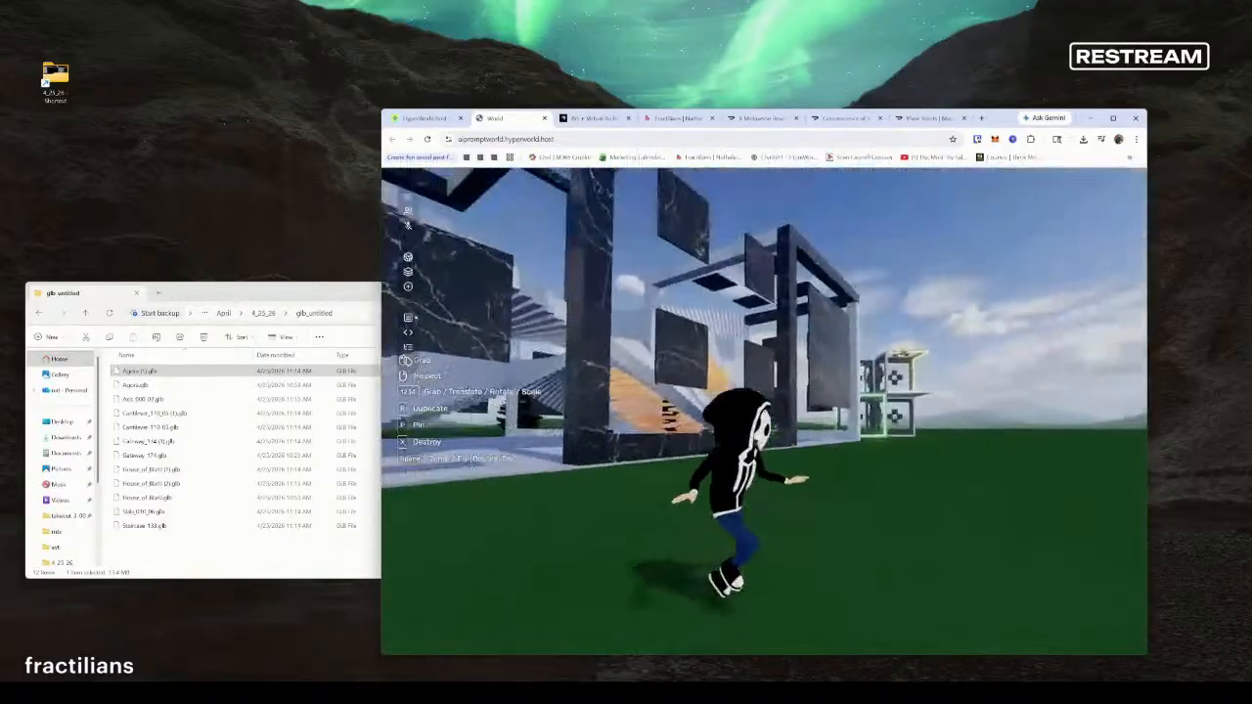
key("s")
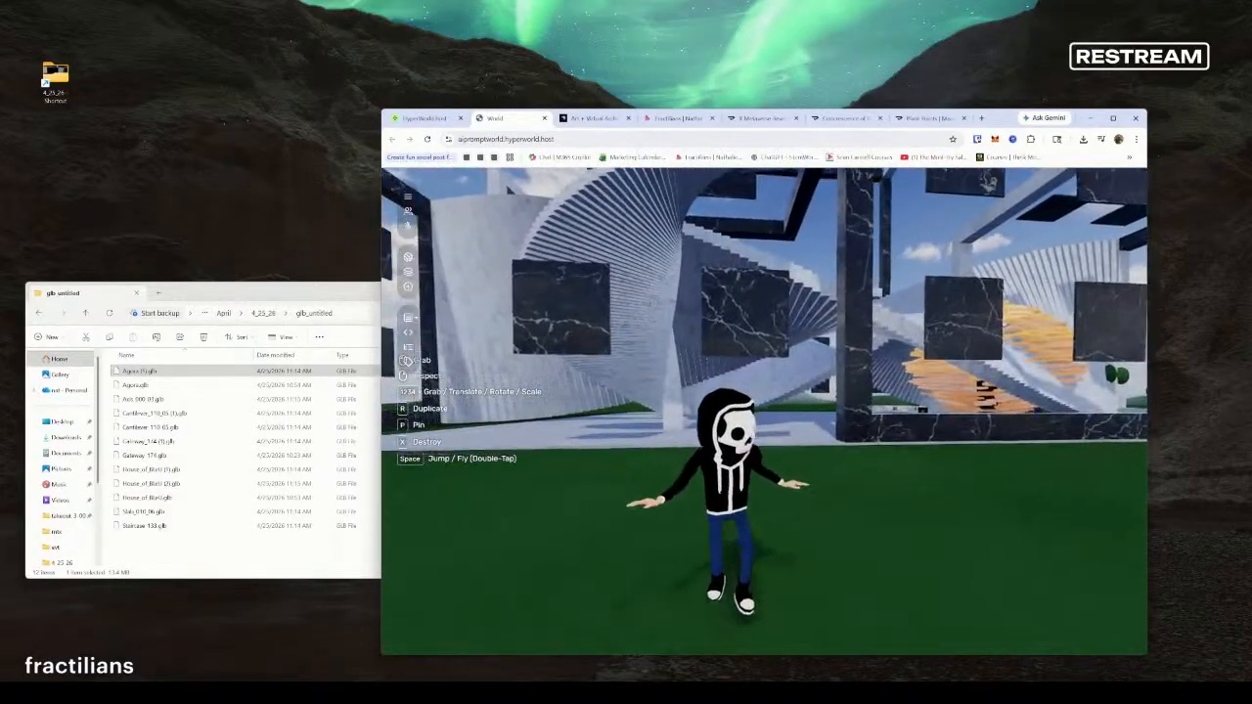
Grab the placed Agora building, destroy it to clear the grass and release the cursor
left_click(764, 412)
key("s")
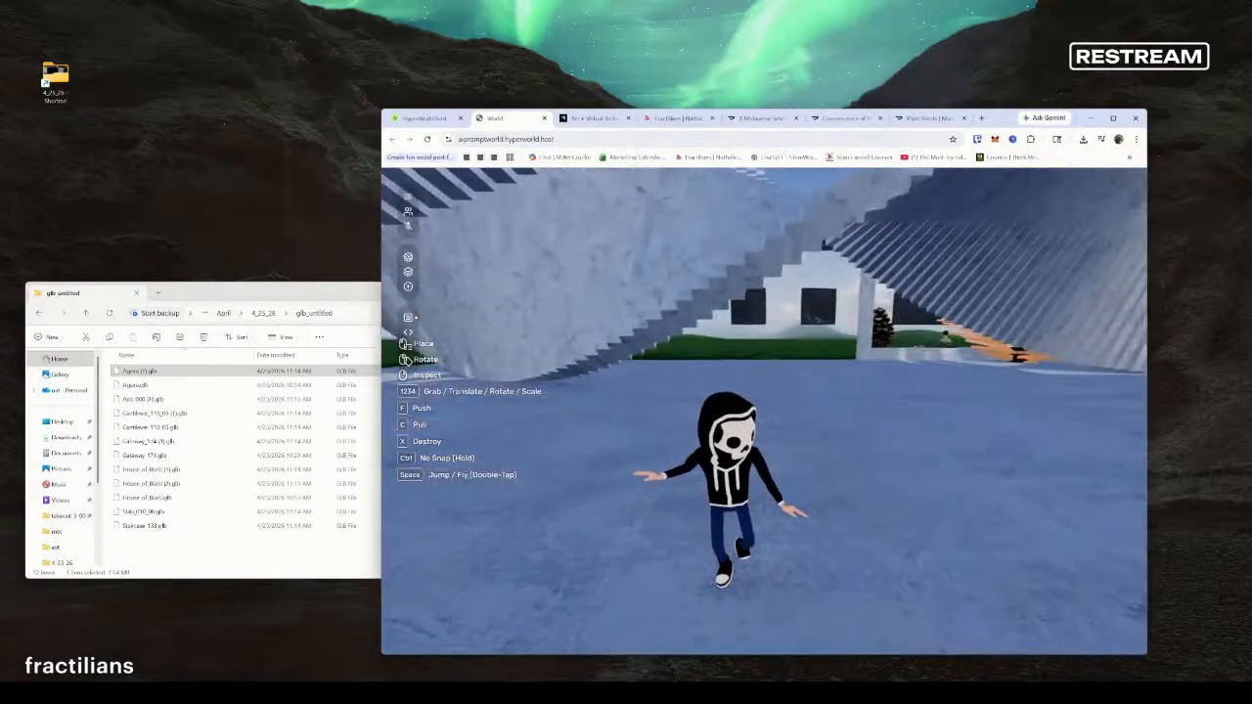
key("x")
key("w")
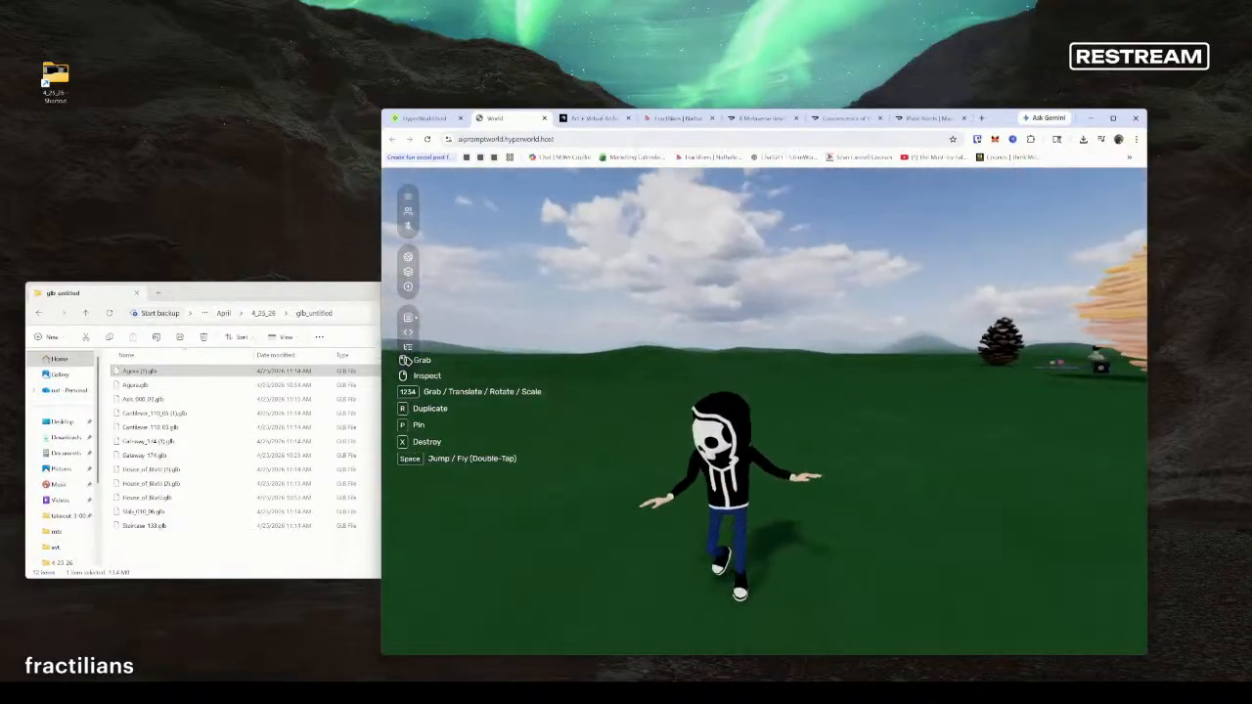
key("Escape")
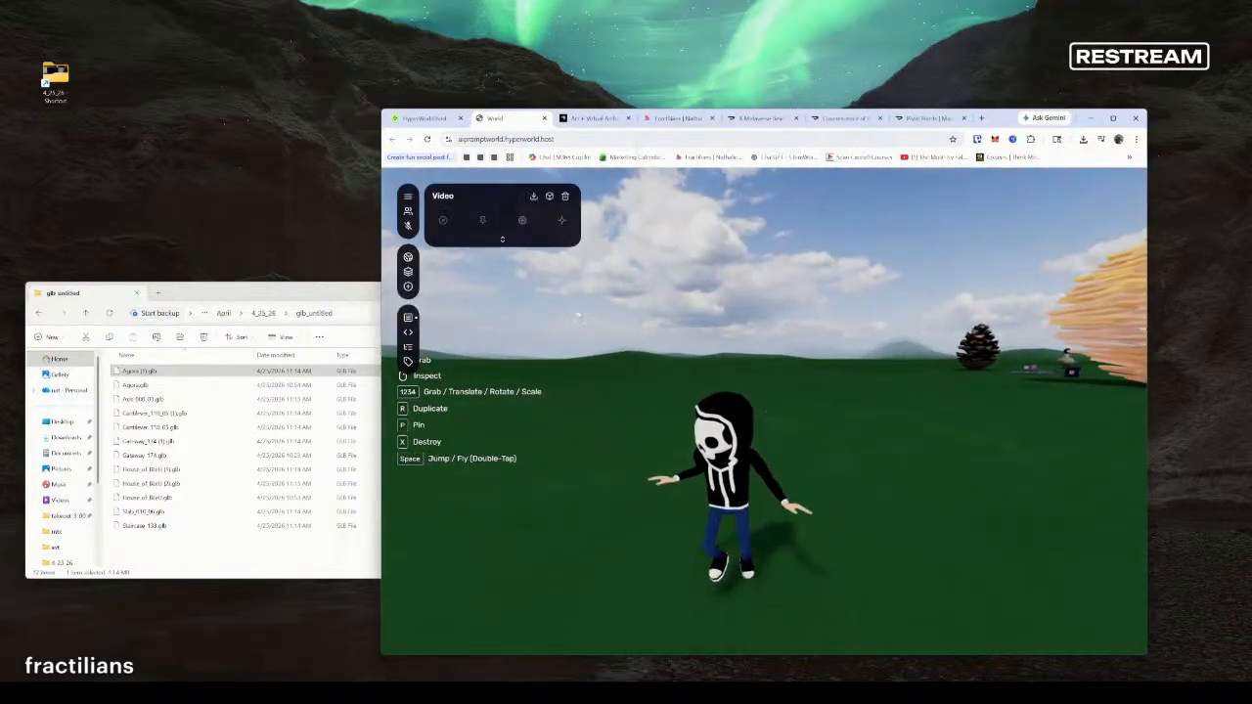
Add an empty Model block to the world, place it on the grass and inspect its properties
left_click(408, 286)
left_click(460, 255)
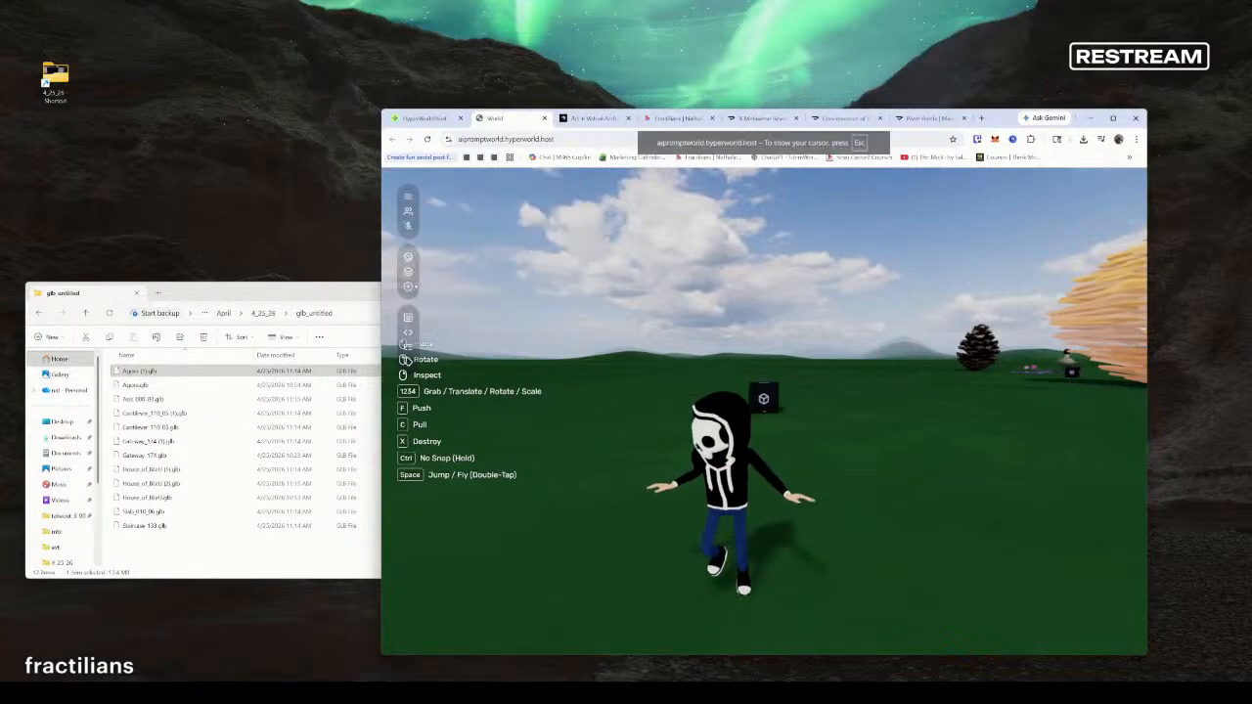
left_click(764, 411)
right_click(764, 411)
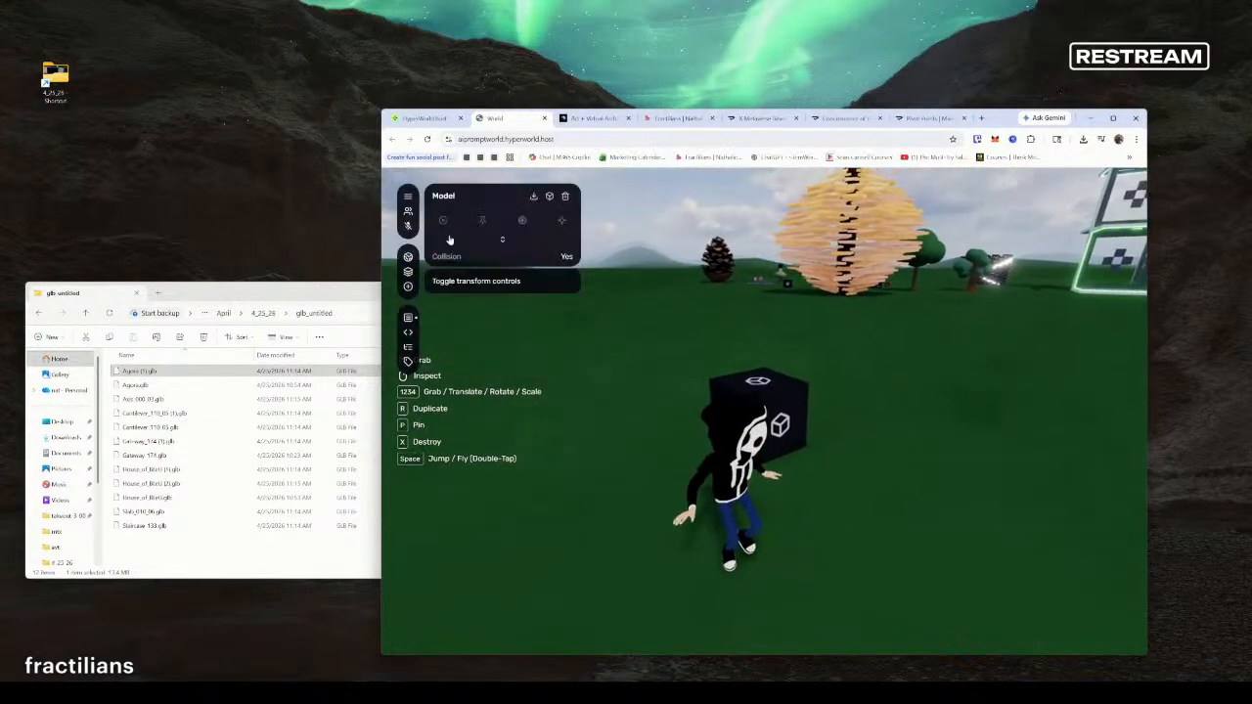
Browse from the Desktop for the Model block's file and load the marble gallery building into it
left_click(549, 196)
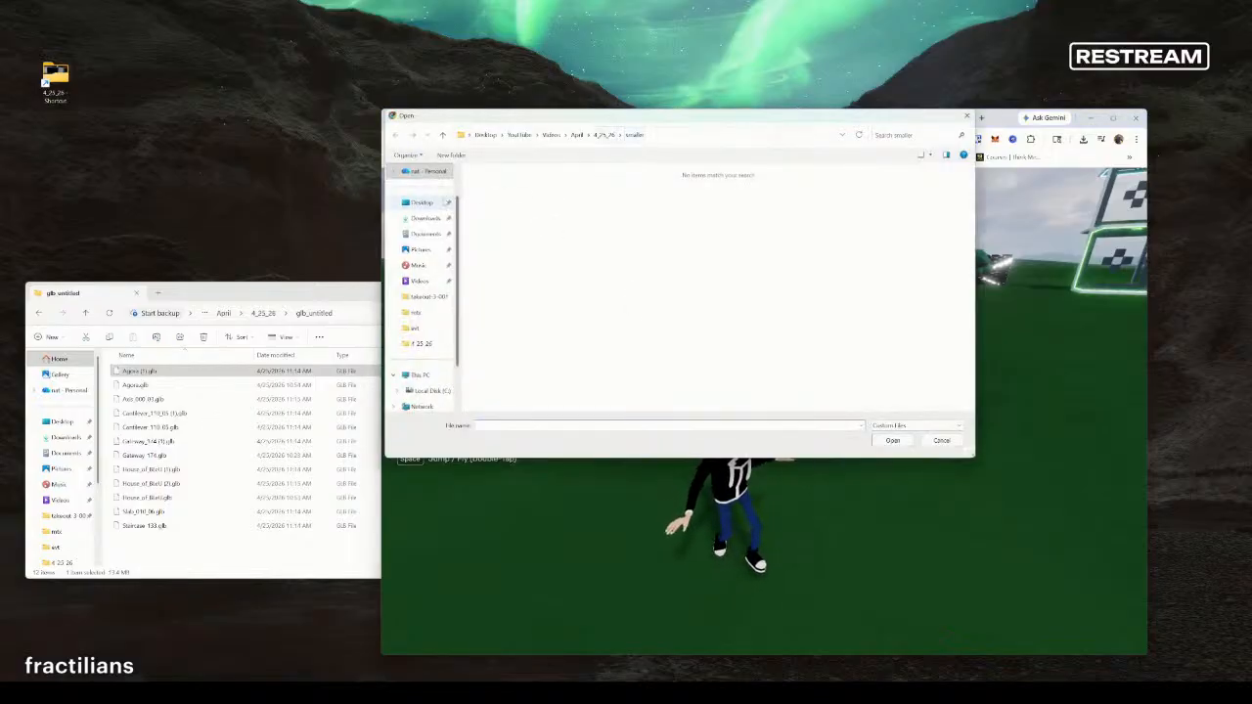
left_click(438, 202)
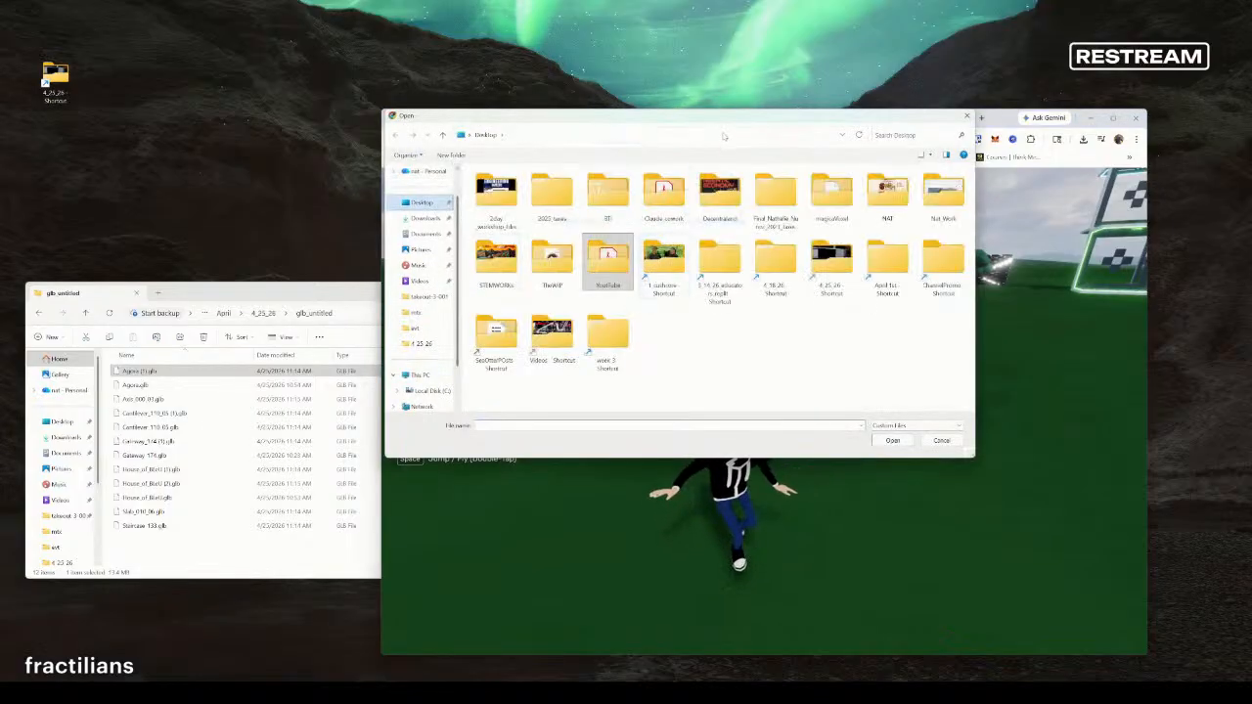
left_click_drag(737, 123, 0, 217)
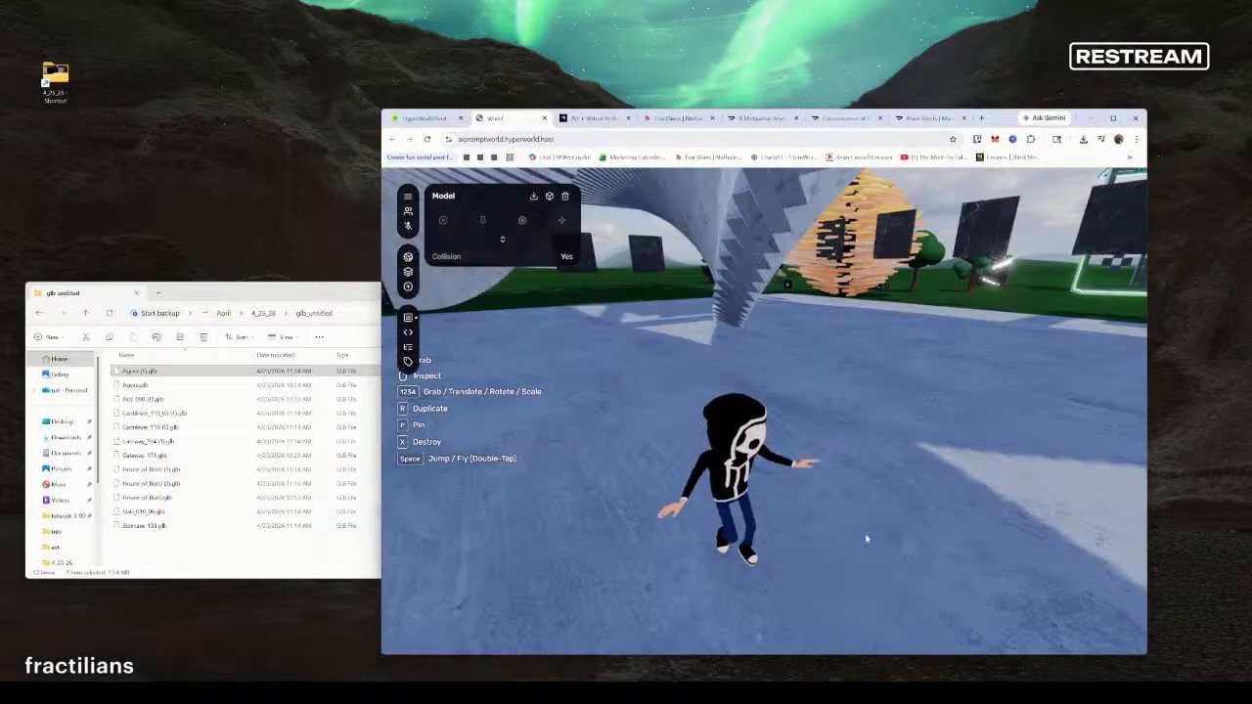
Walk the avatar through the ground floor of the loaded building and out onto the grass to examine its curved walls and exterior
left_click(866, 538)
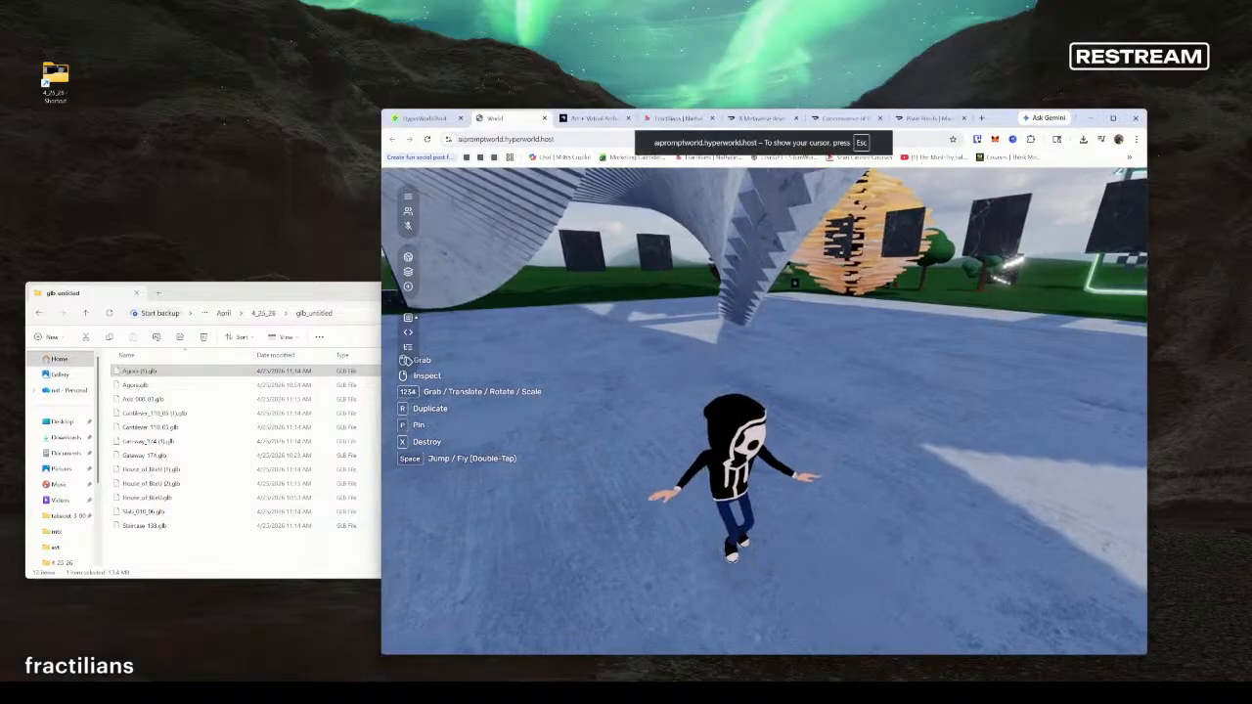
key("w")
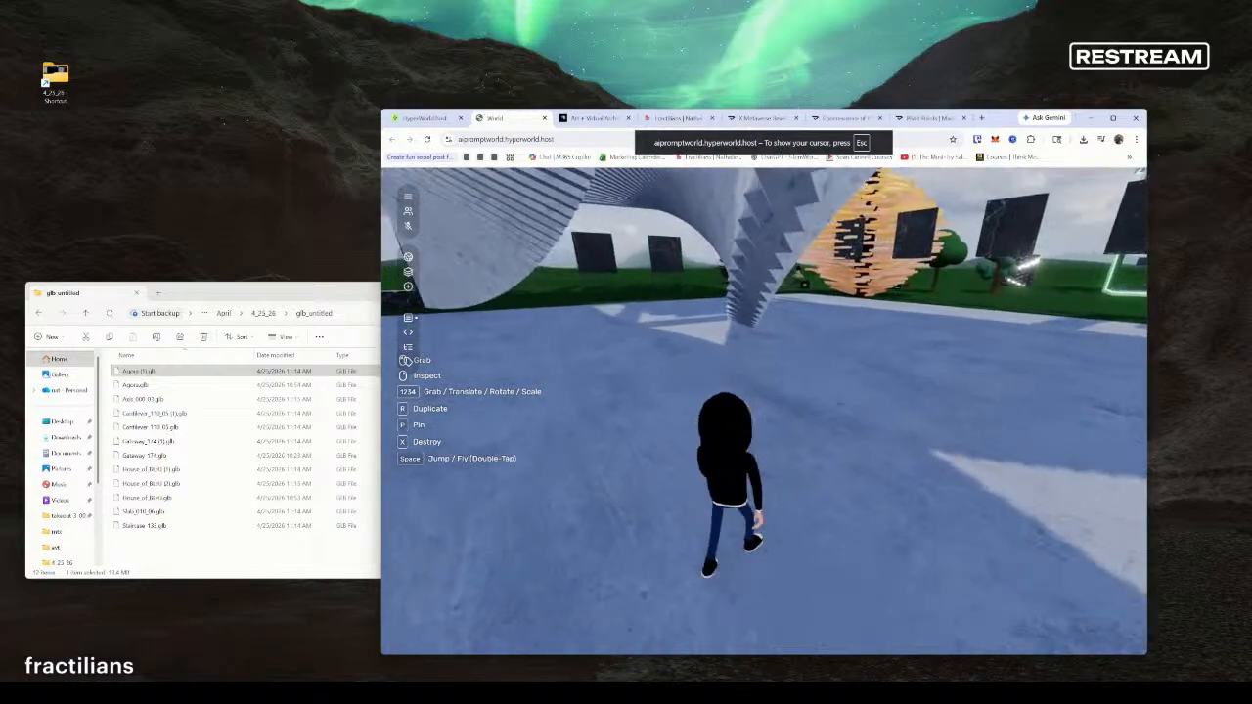
key("w")
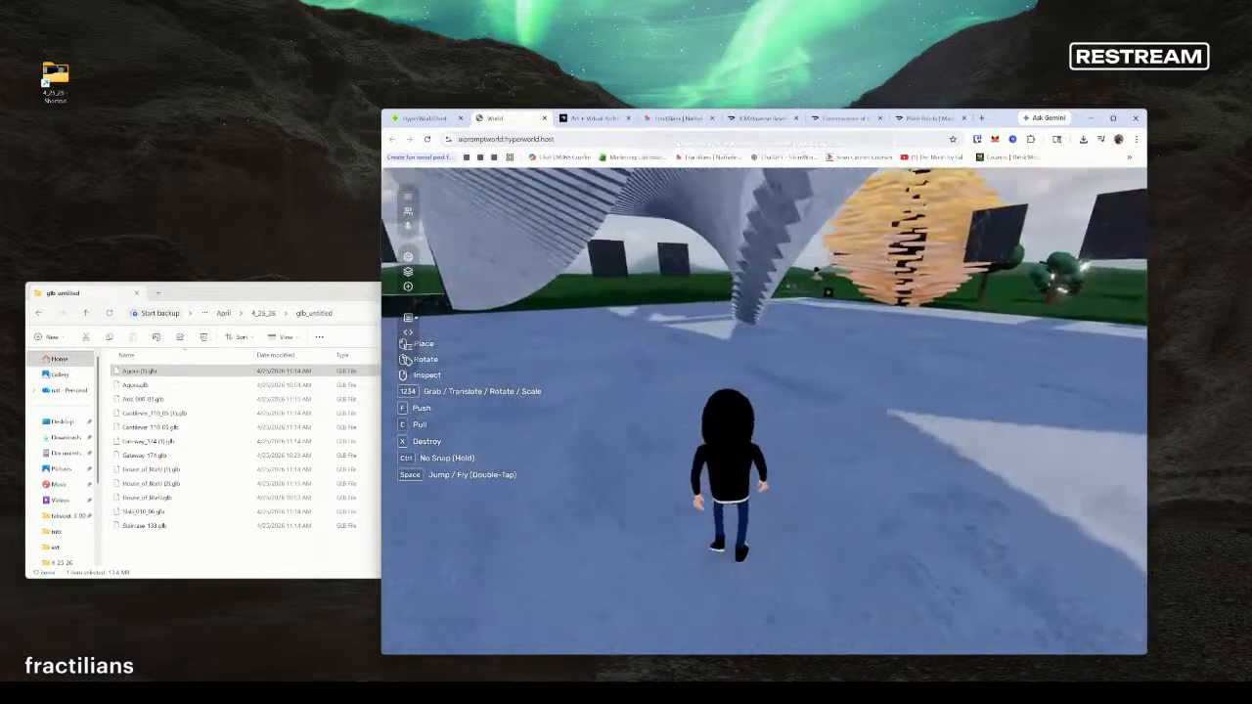
key("w")
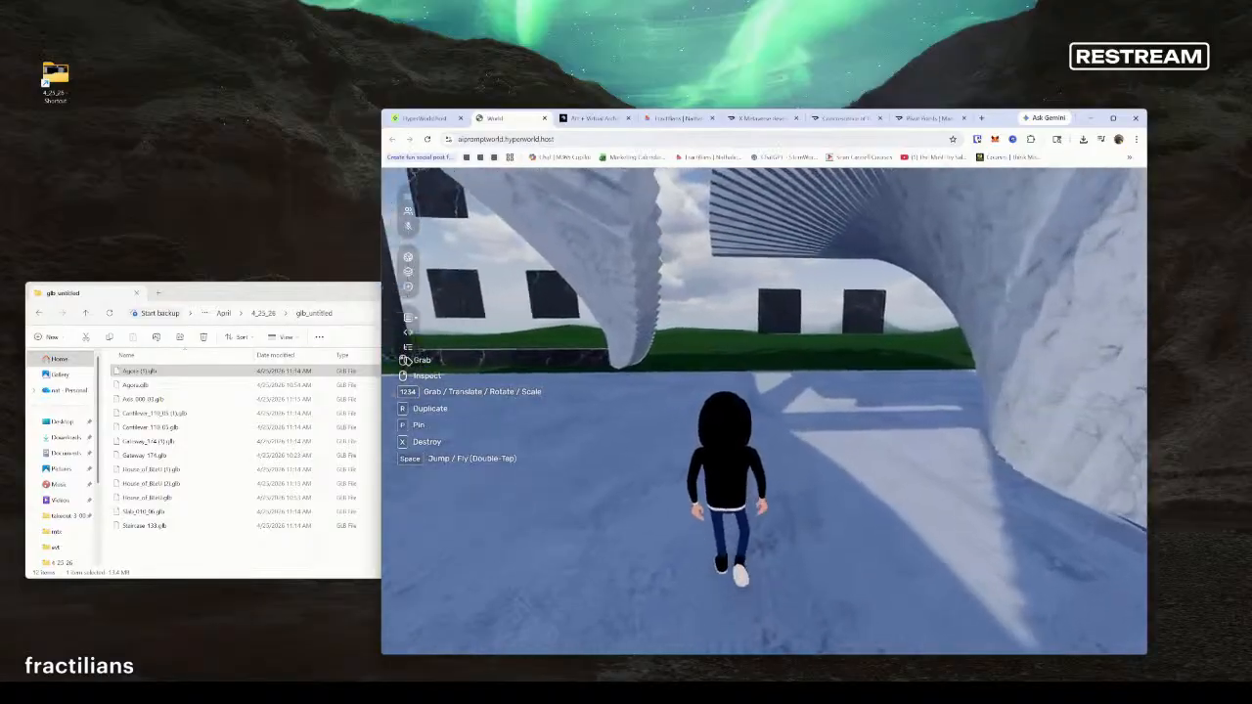
key("w")
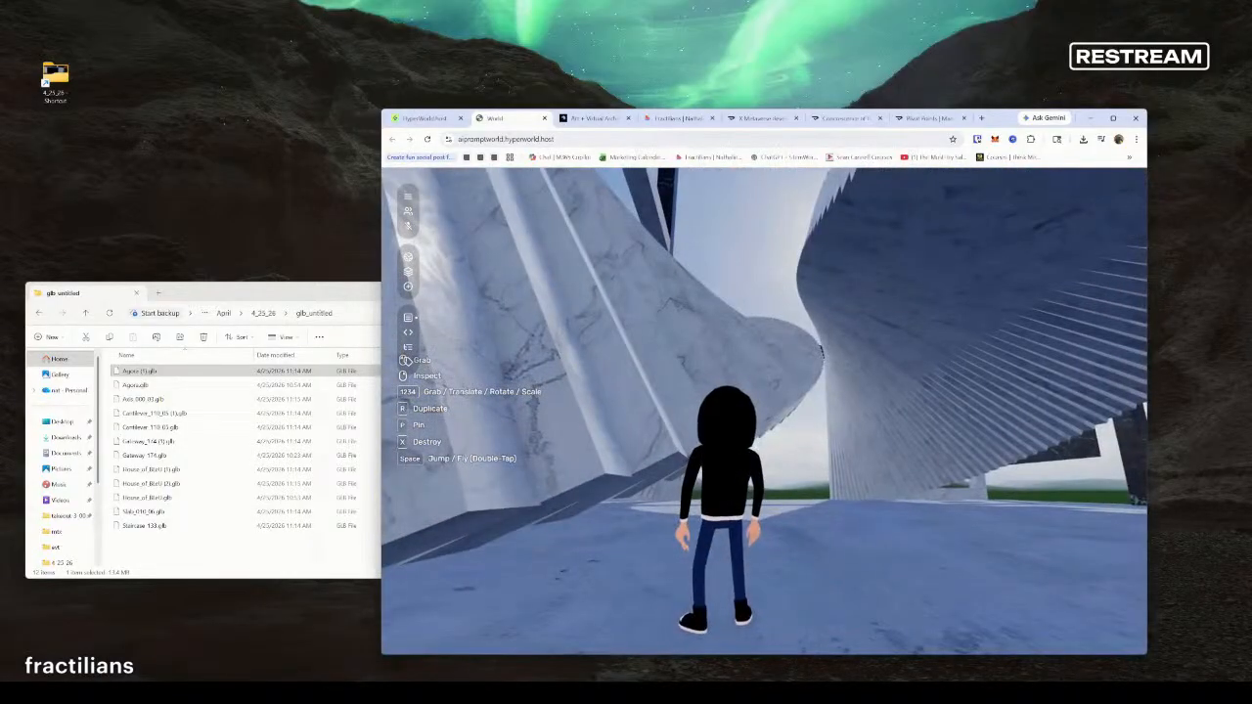
left_click(788, 530)
key("w")
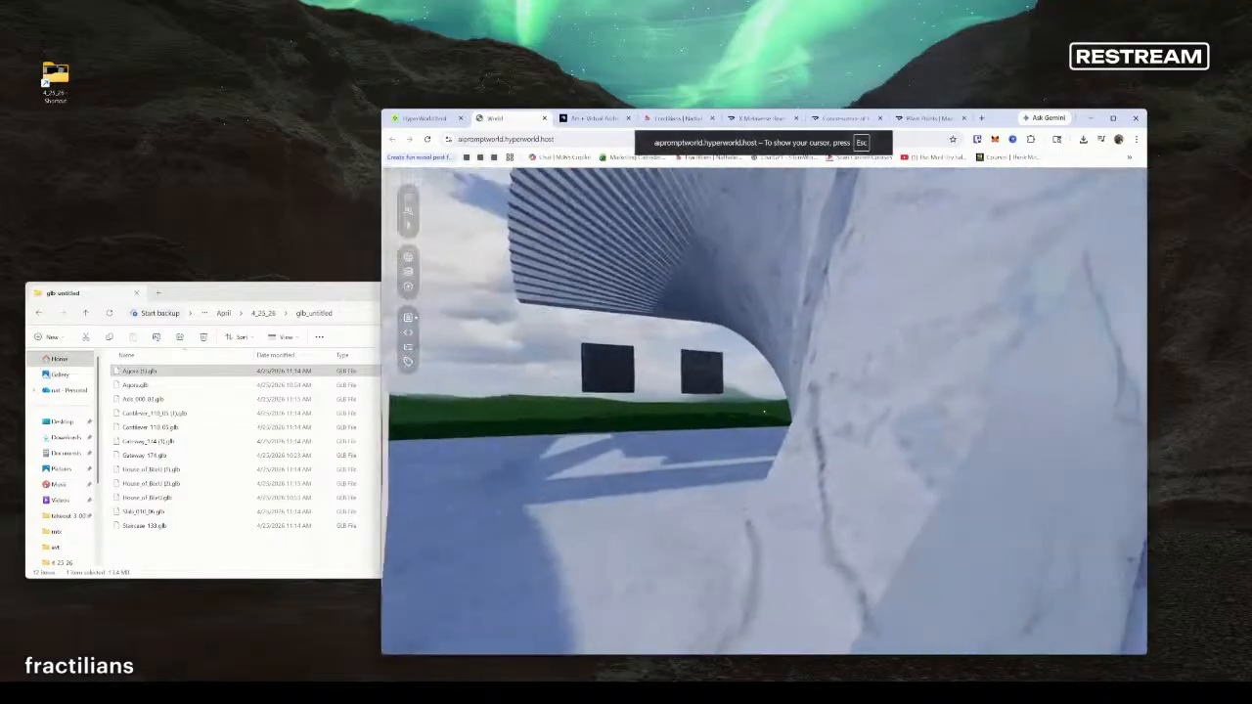
key("w")
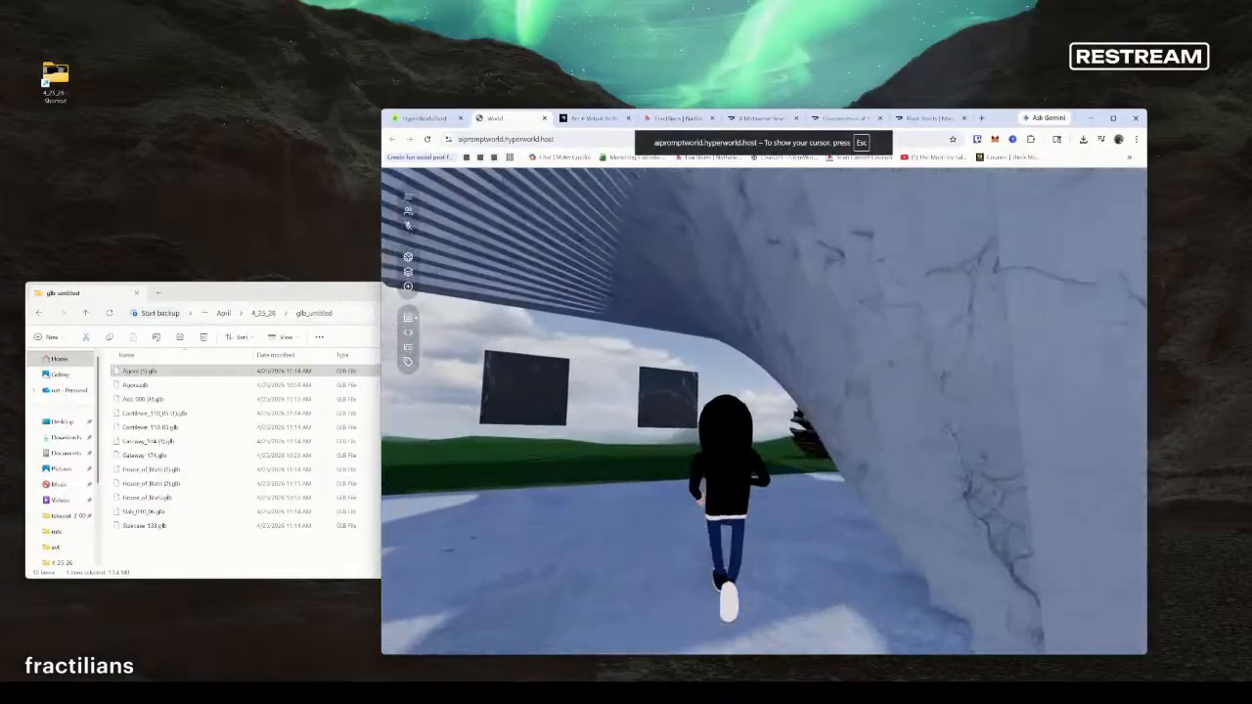
key("w")
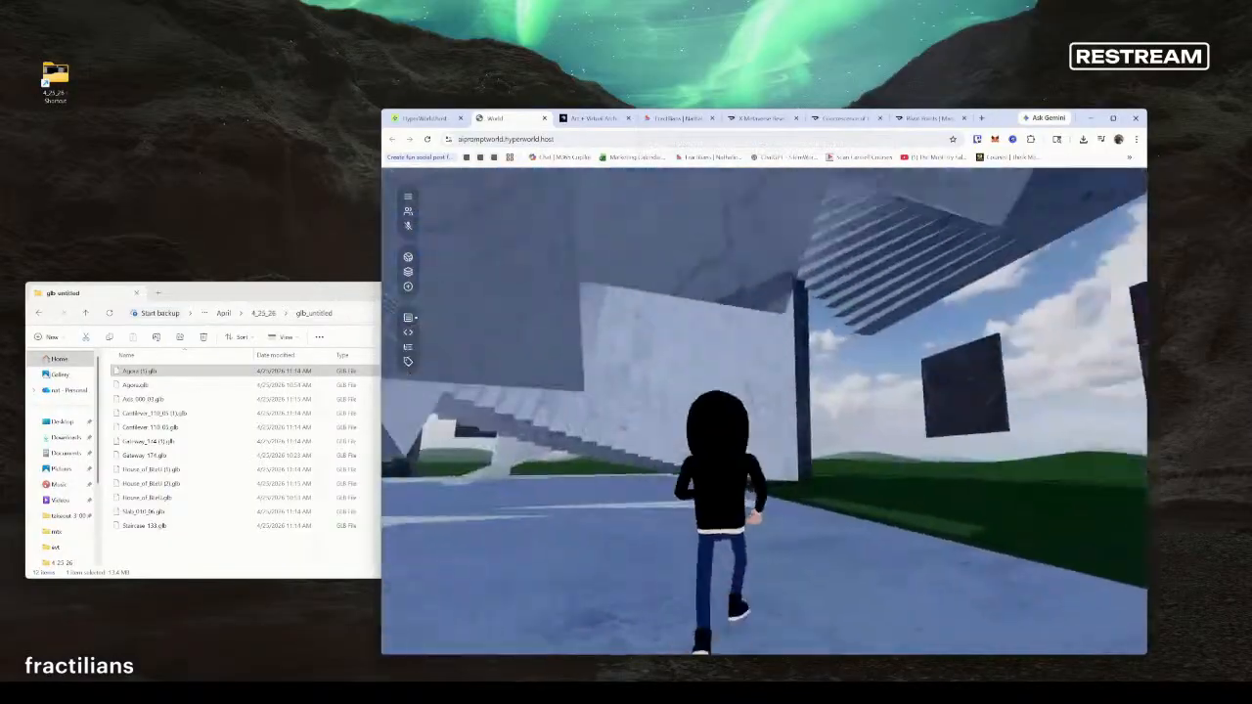
key("s")
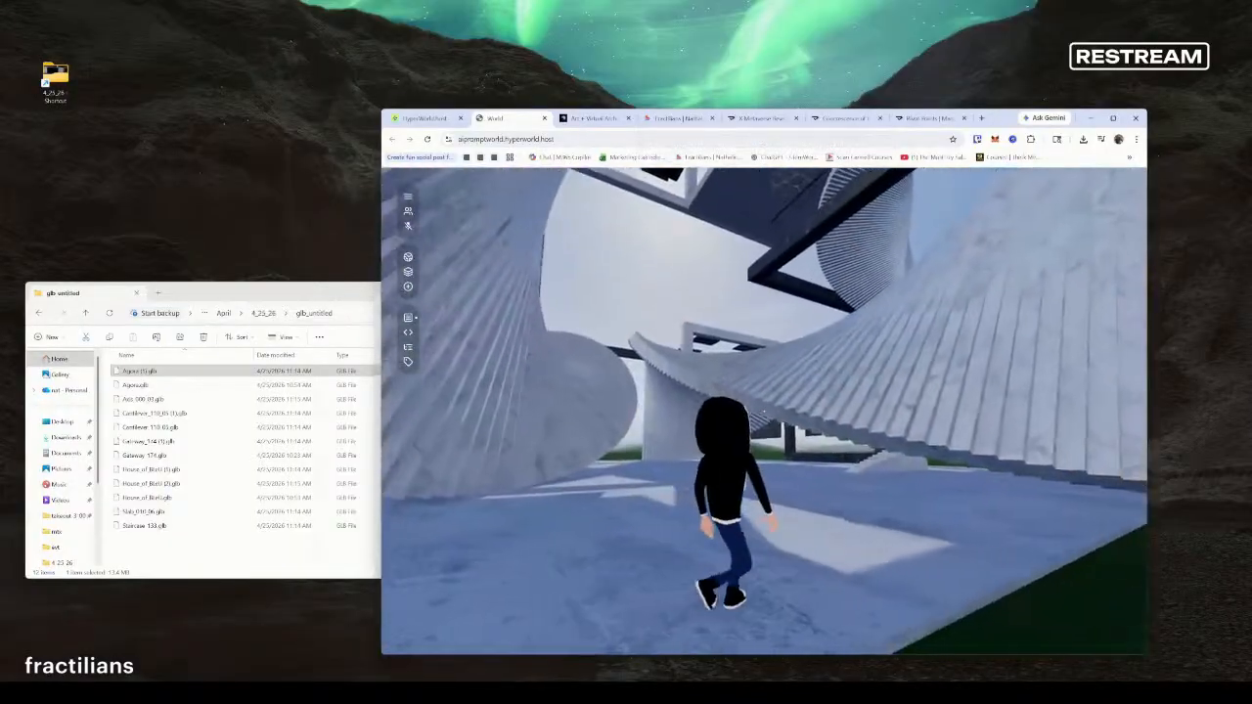
key("s")
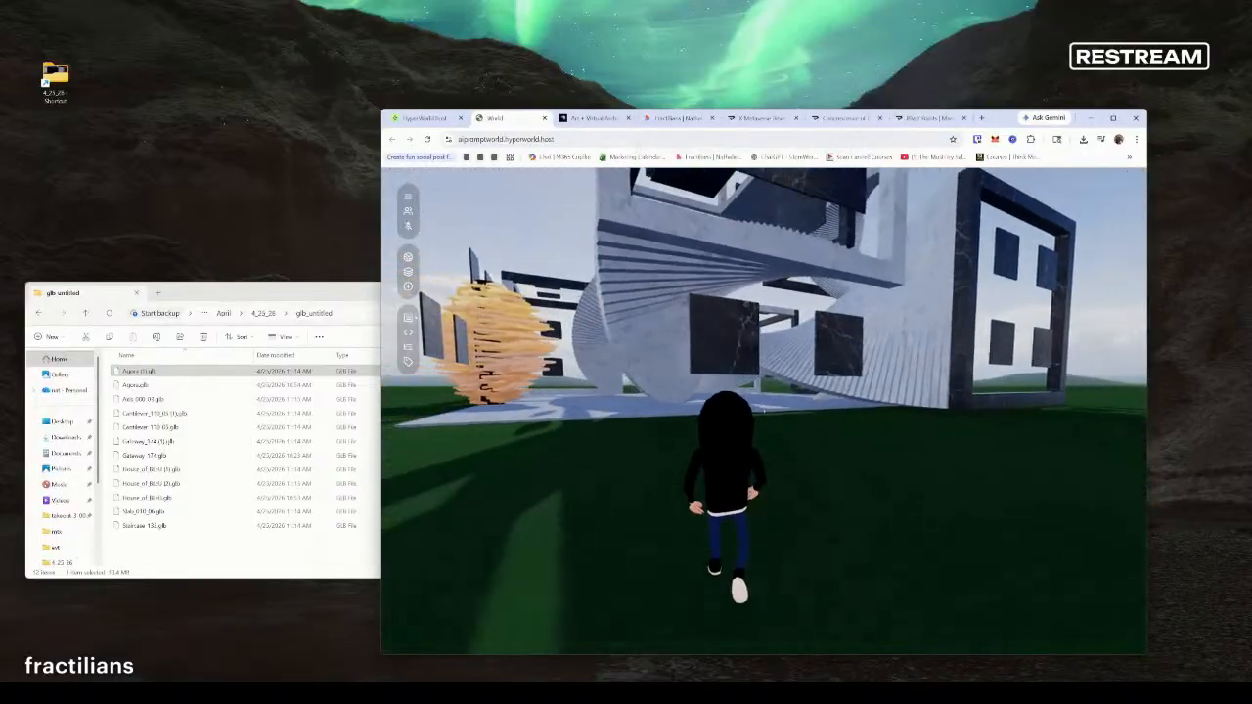
key("s")
key("w")
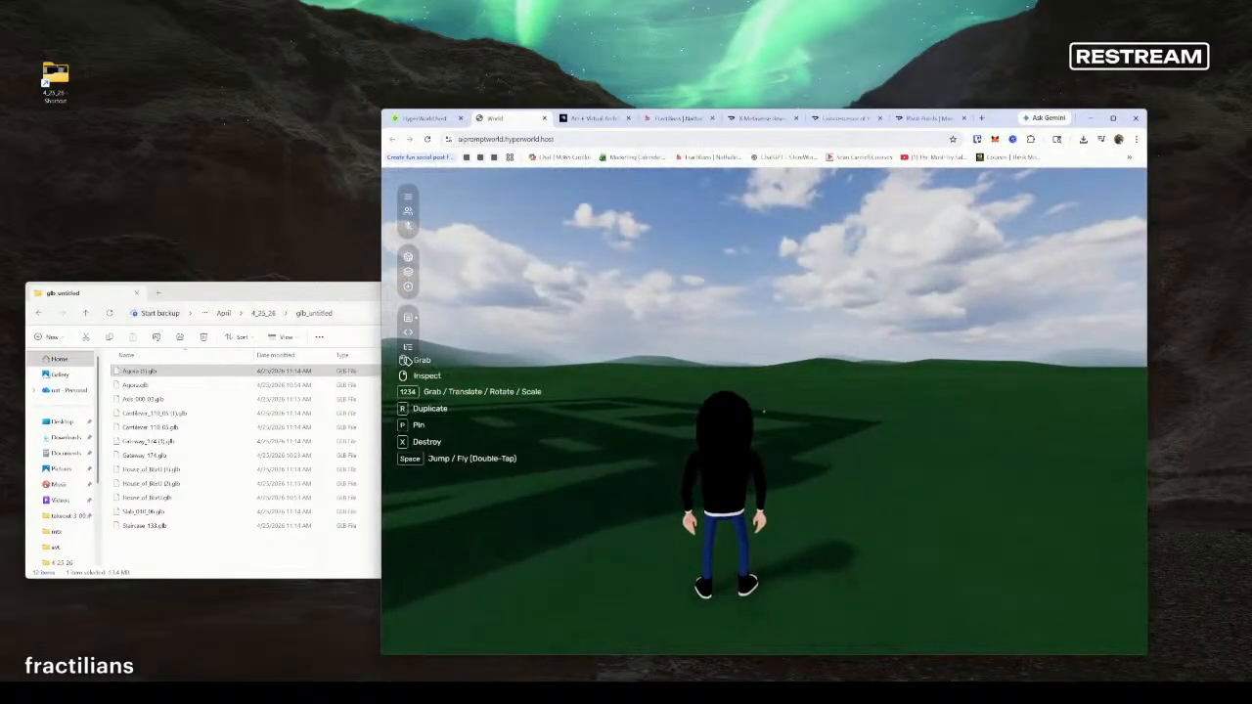
Fly the avatar up to the building's upper platforms and along its curved stairs to examine the upper levels and roof
key("space")
key("w")
key("w")
key("w")
key("w")
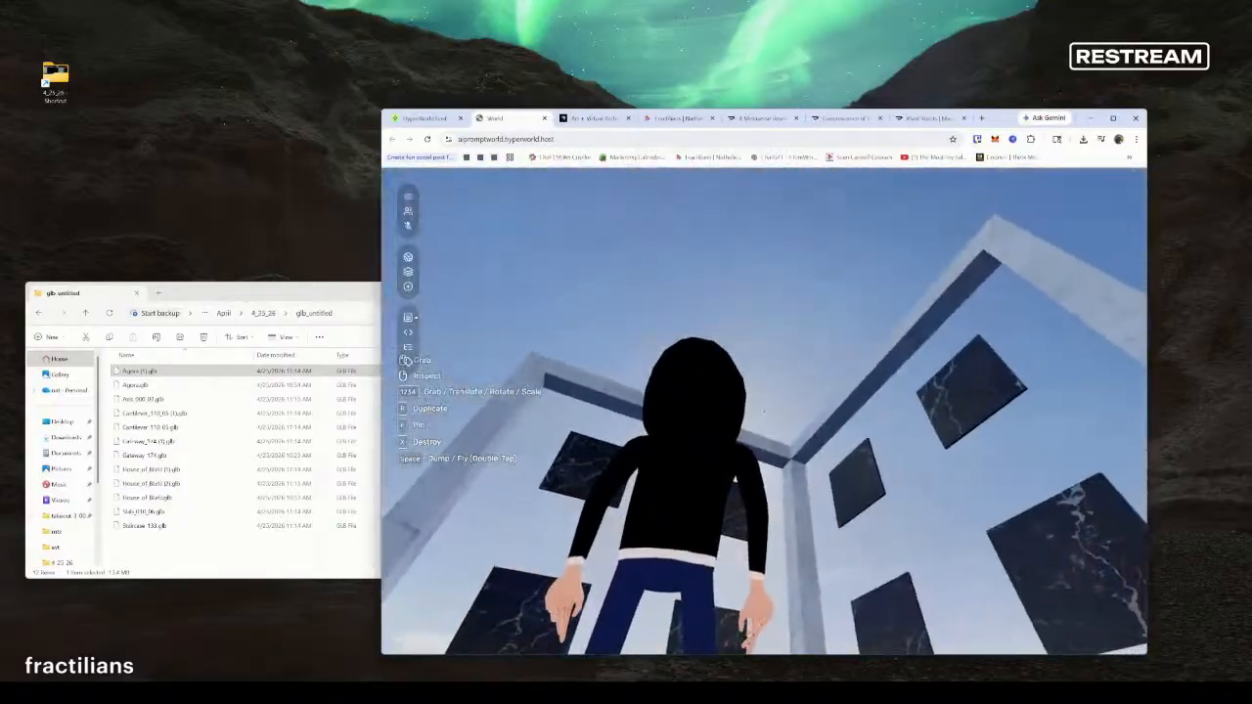
key("w")
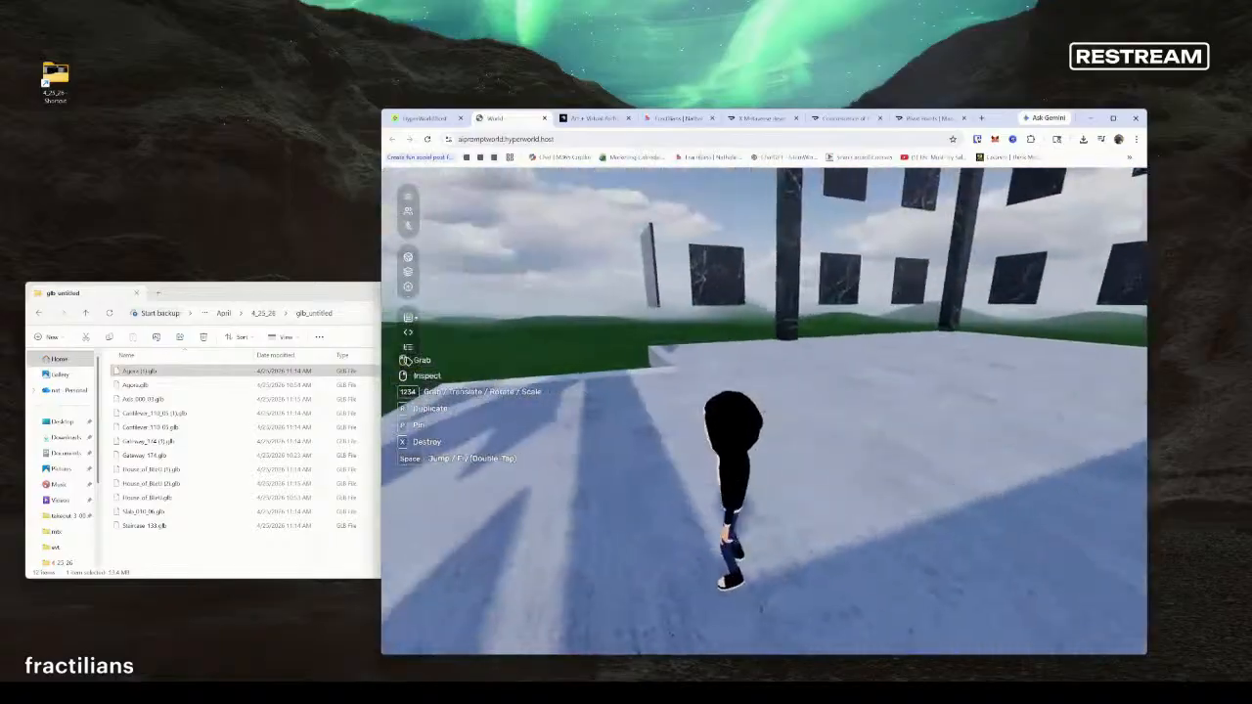
key("w")
key("w")
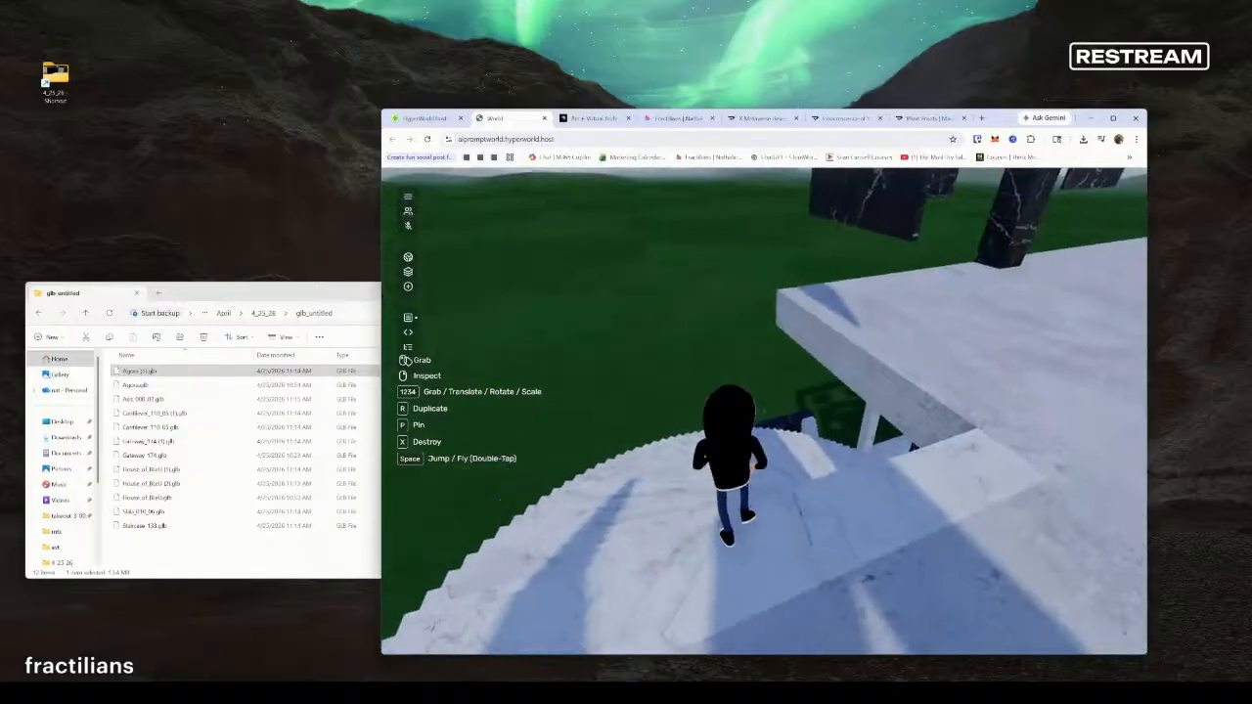
key("w")
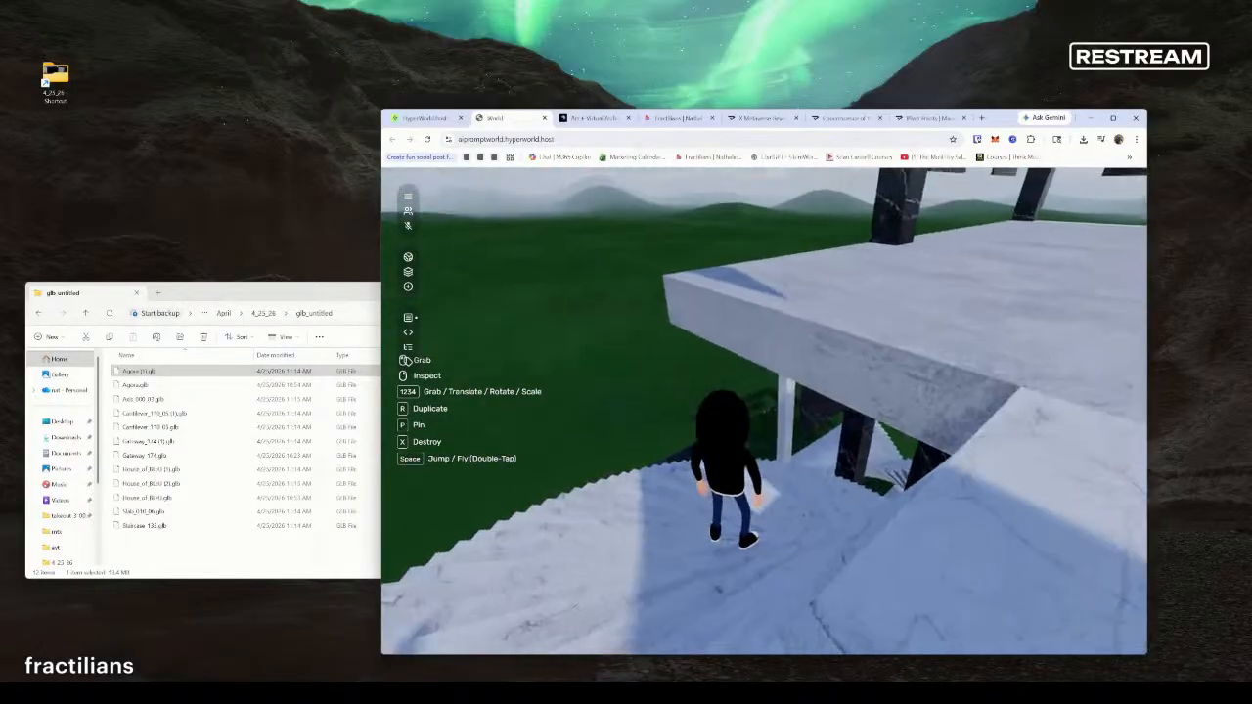
key("w")
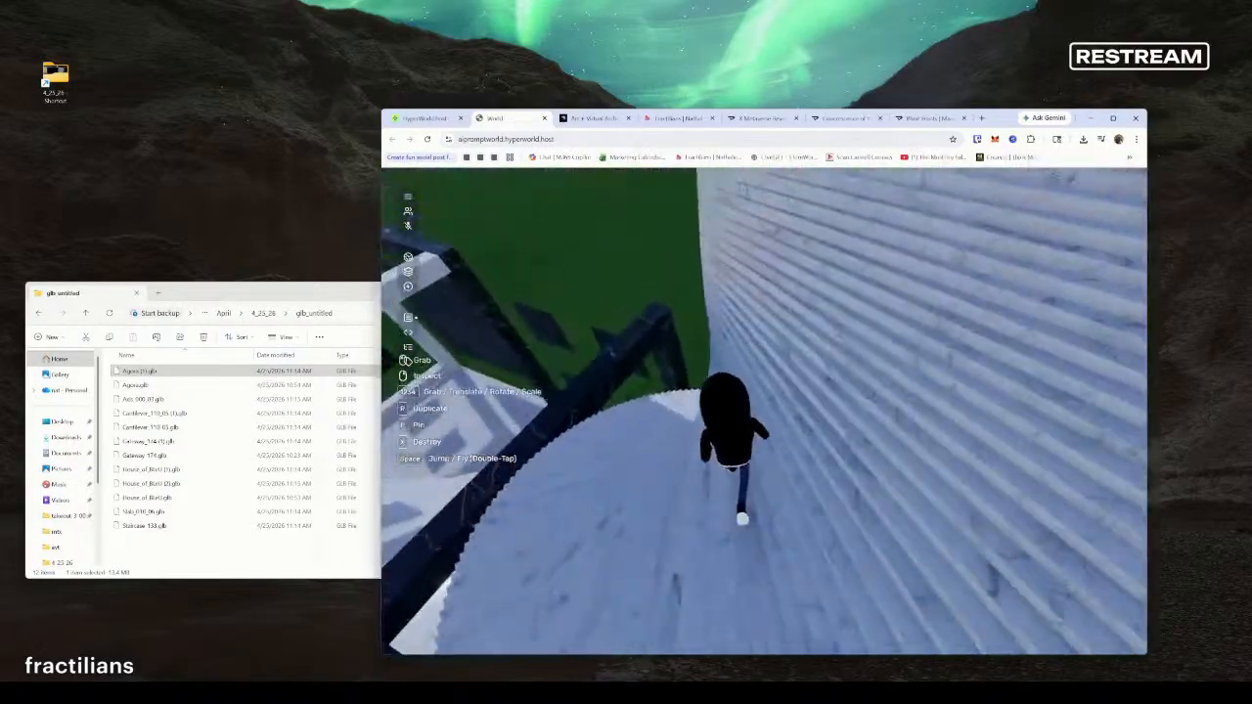
key("w")
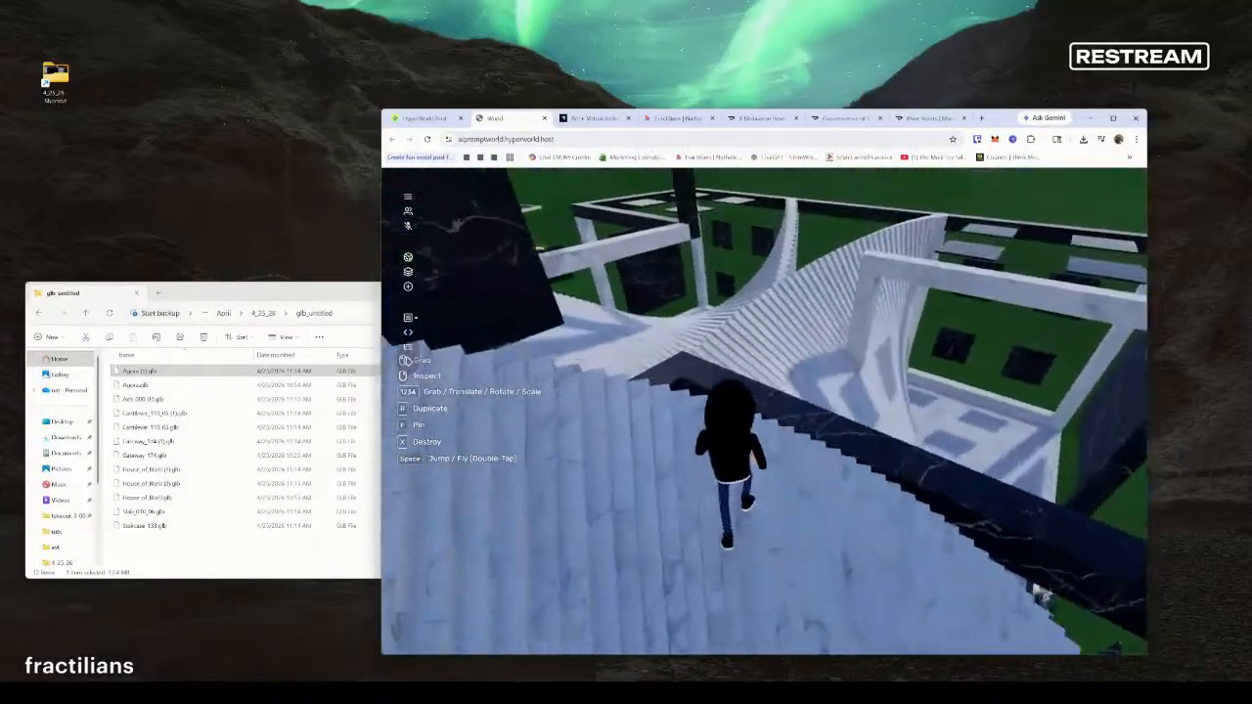
key("w")
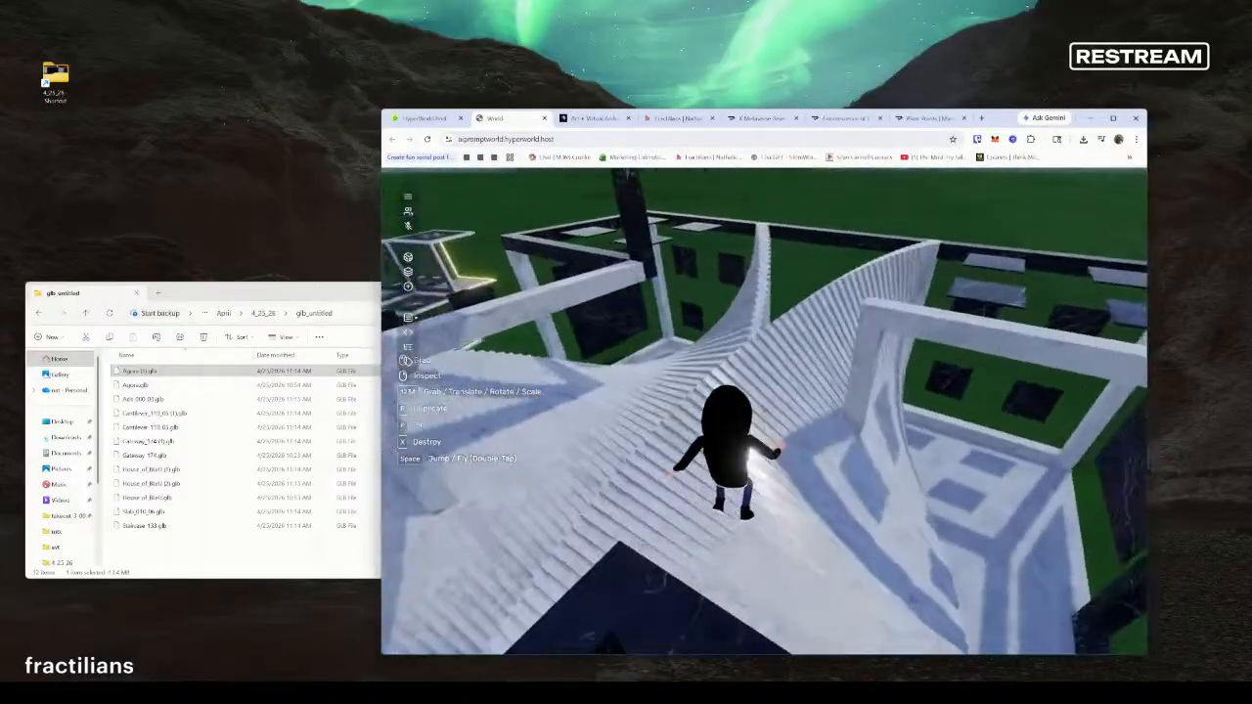
key("w")
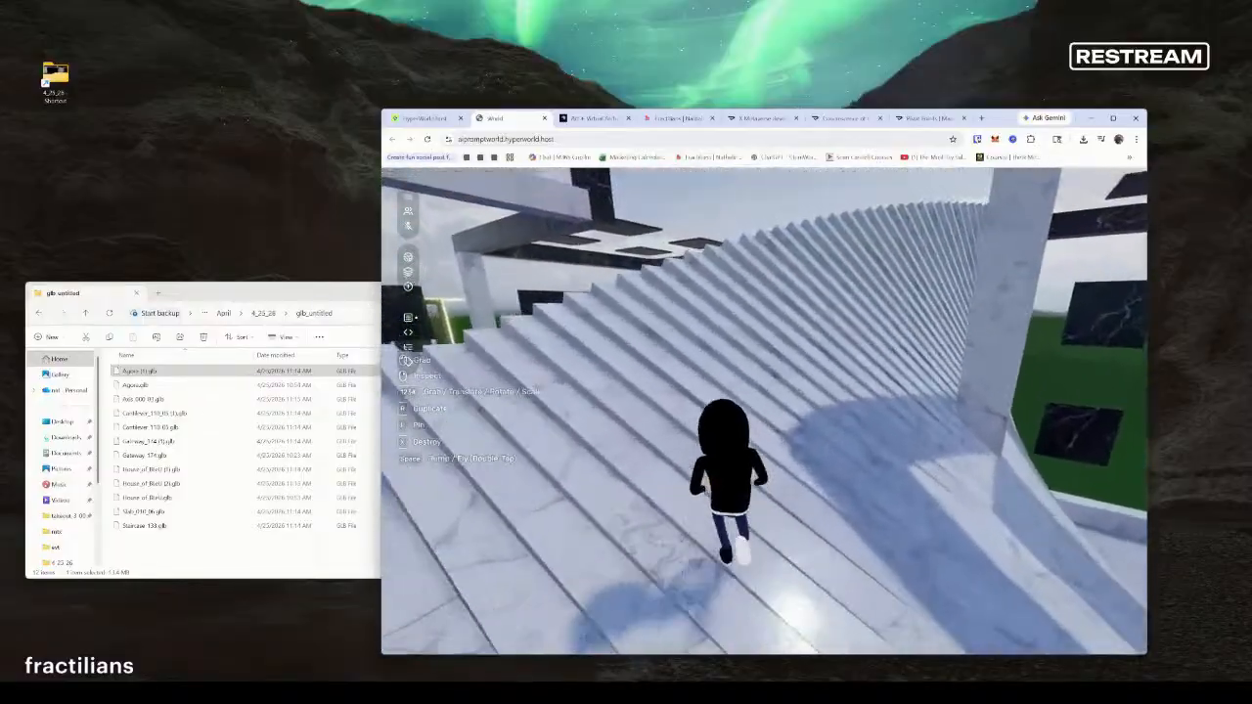
key("w")
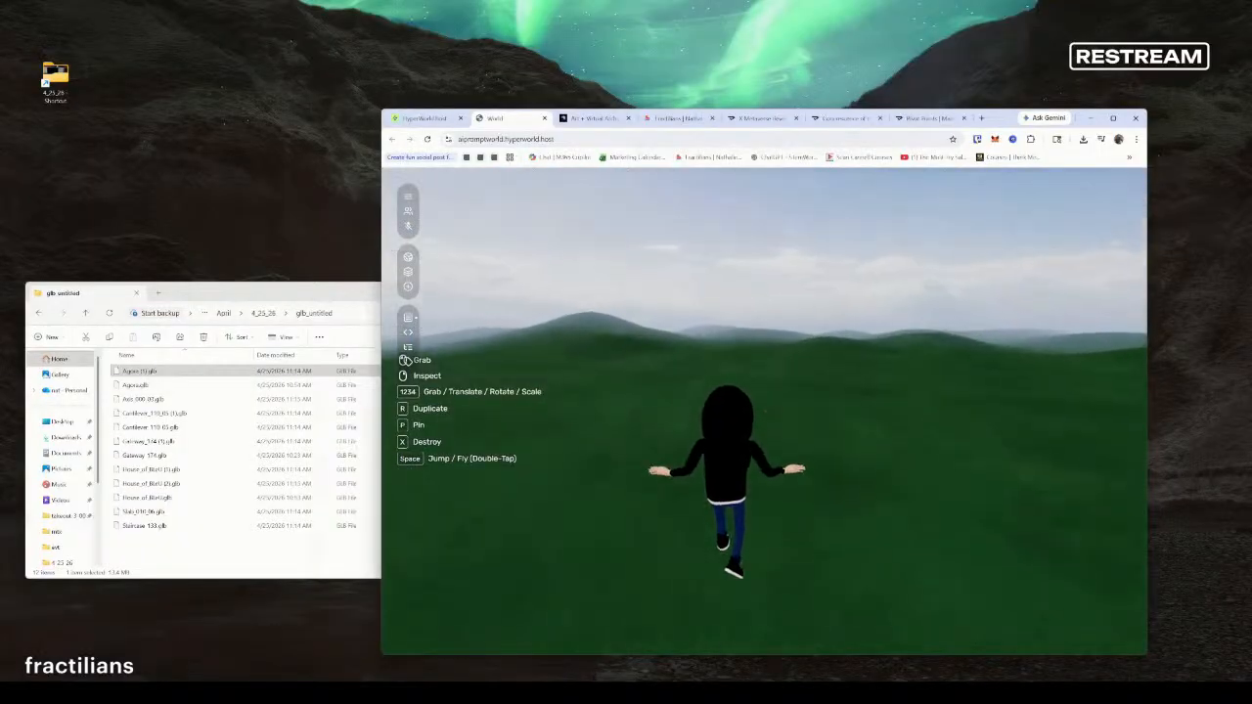
Turn the aerial view back to the building and place the layered wooden sphere on the open grass beside it
right_click_drag(763, 411, 763, 547)
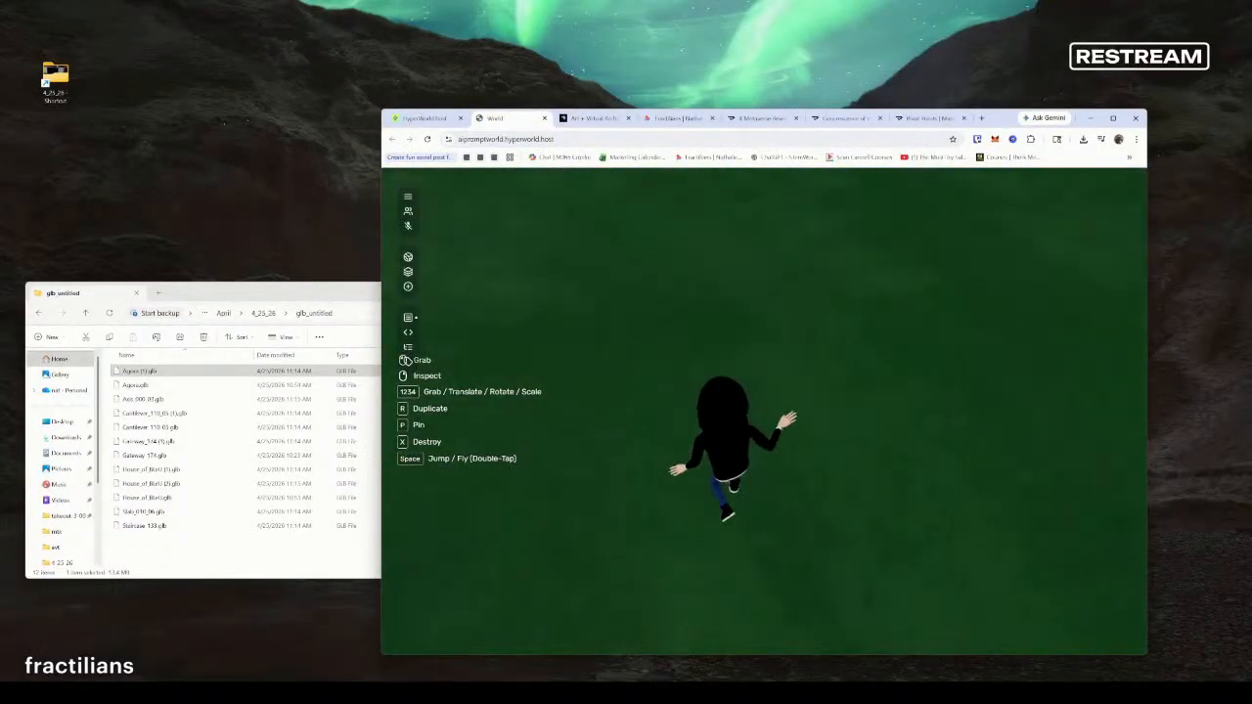
right_click_drag(763, 411, 958, 411)
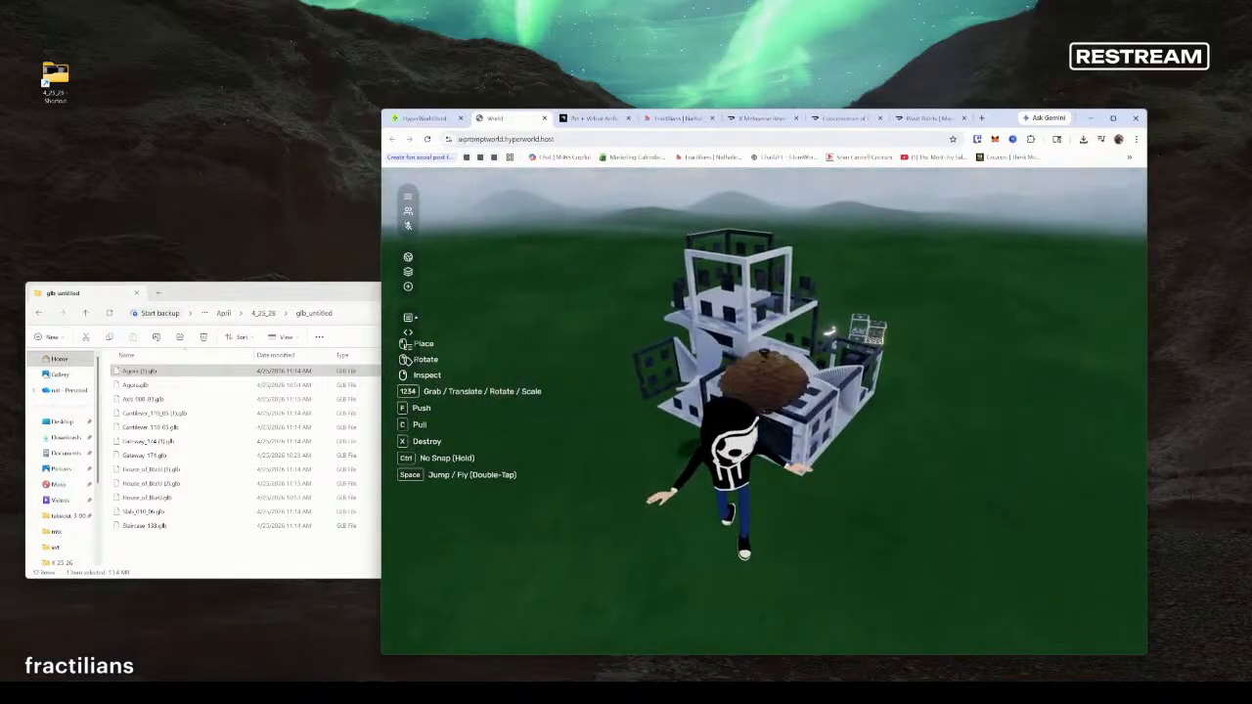
left_click(764, 409)
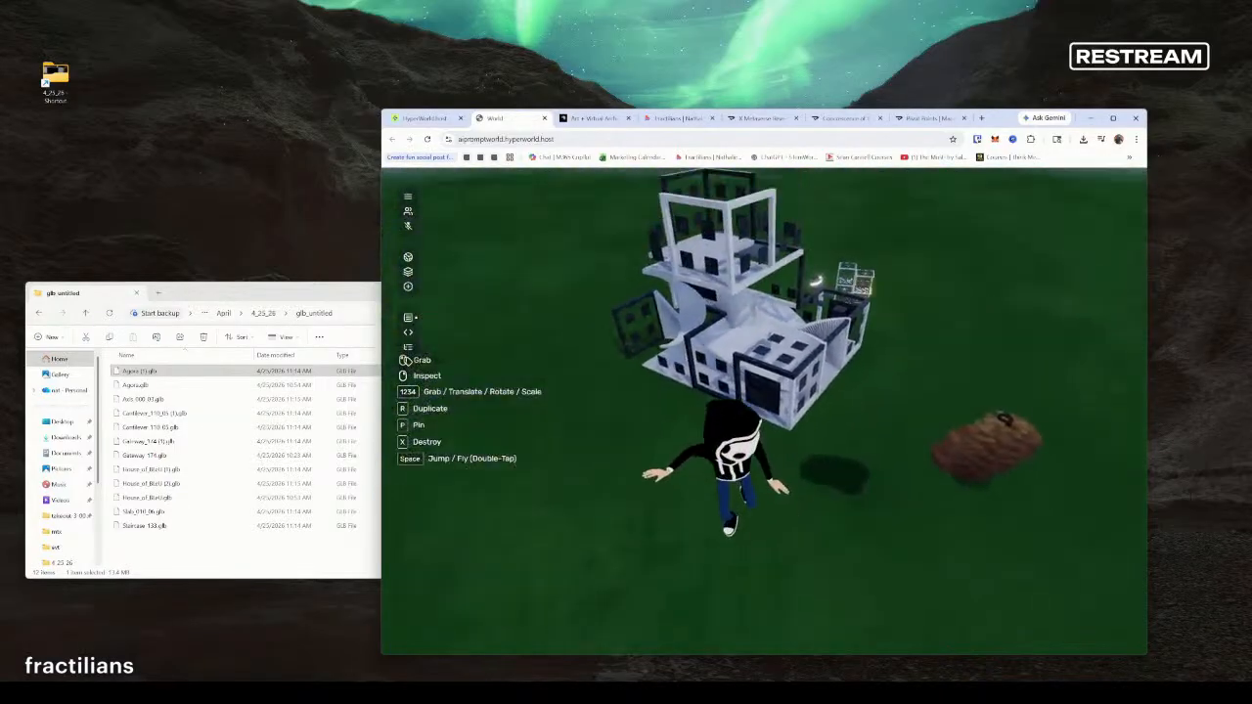
Bring the avatar down to the grass and walk it back inside the building to view the ground floor
key("space")
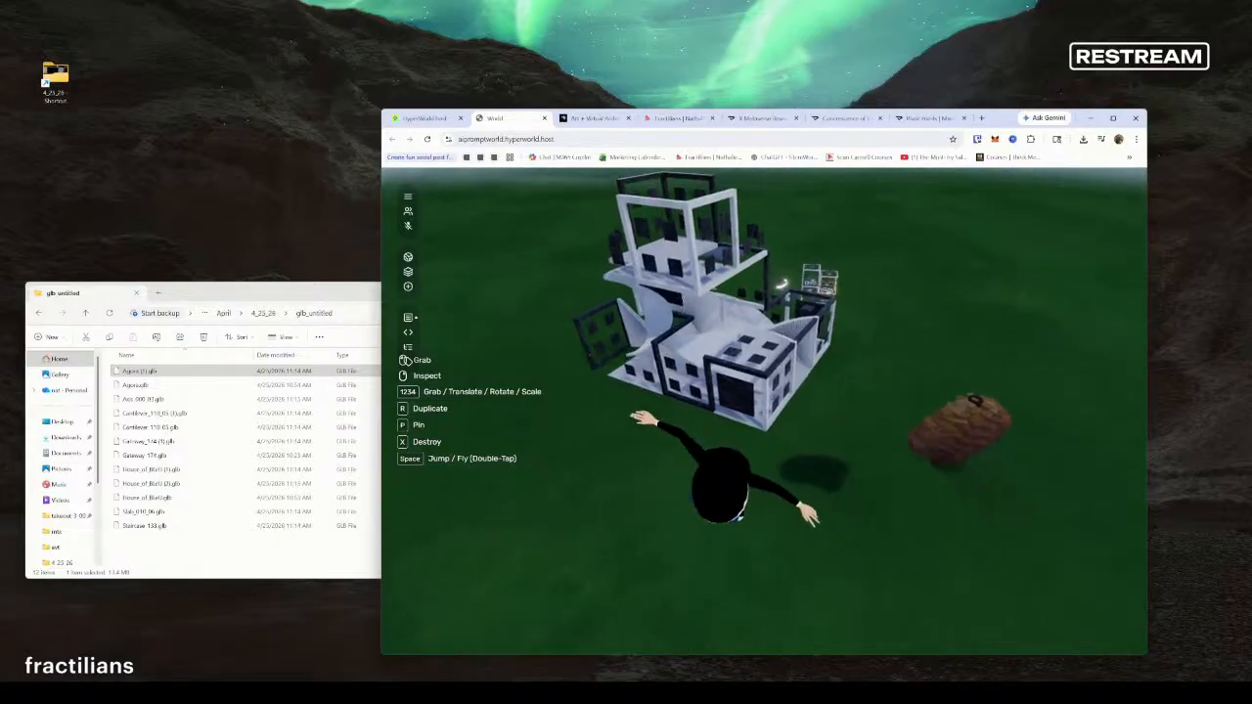
key("w")
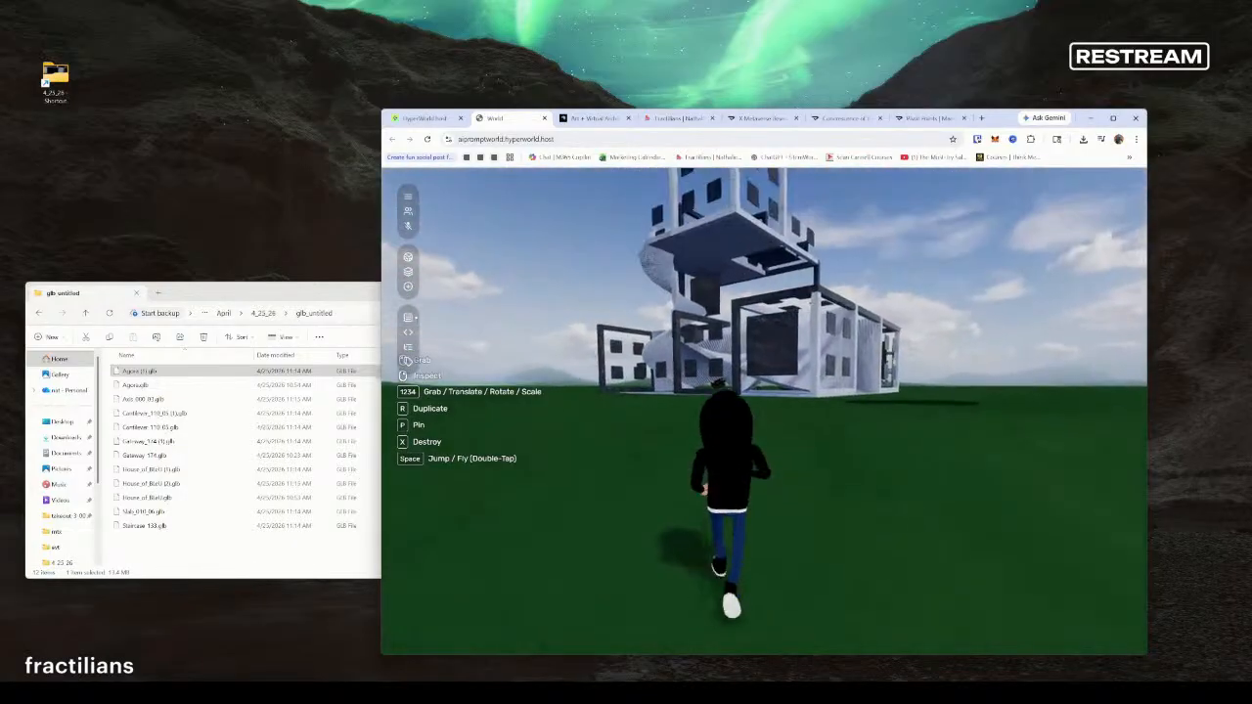
key("w")
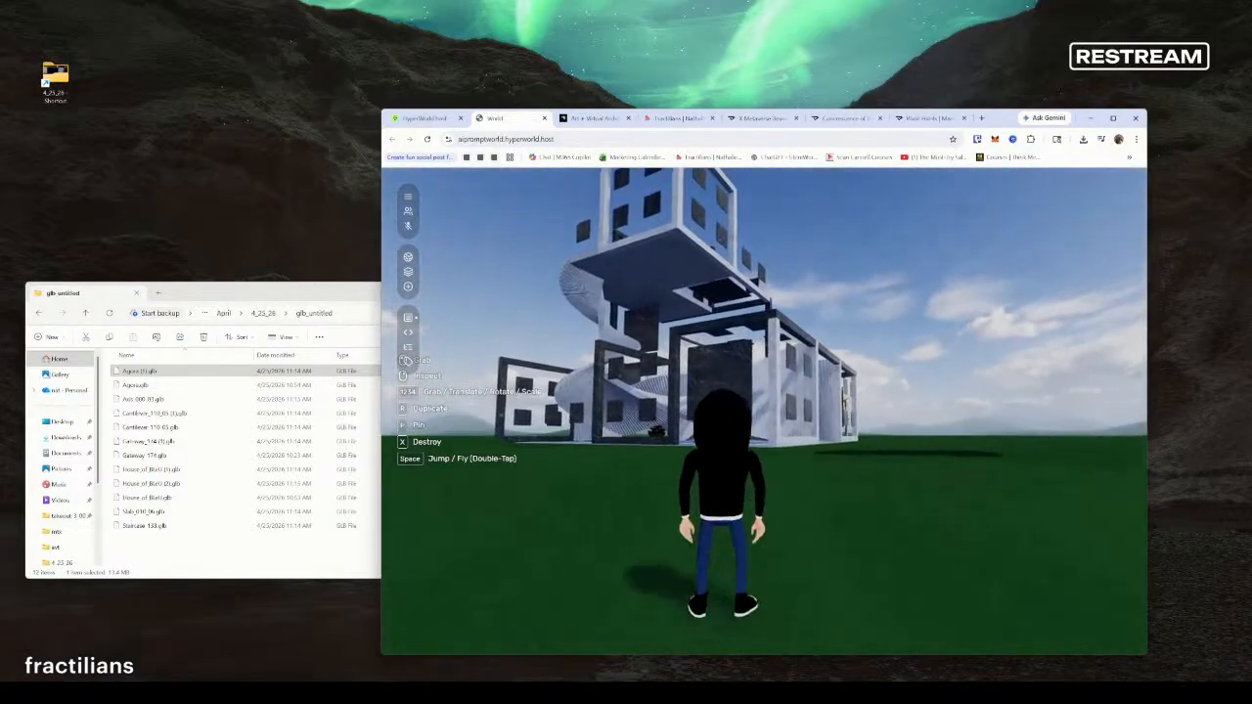
key("w")
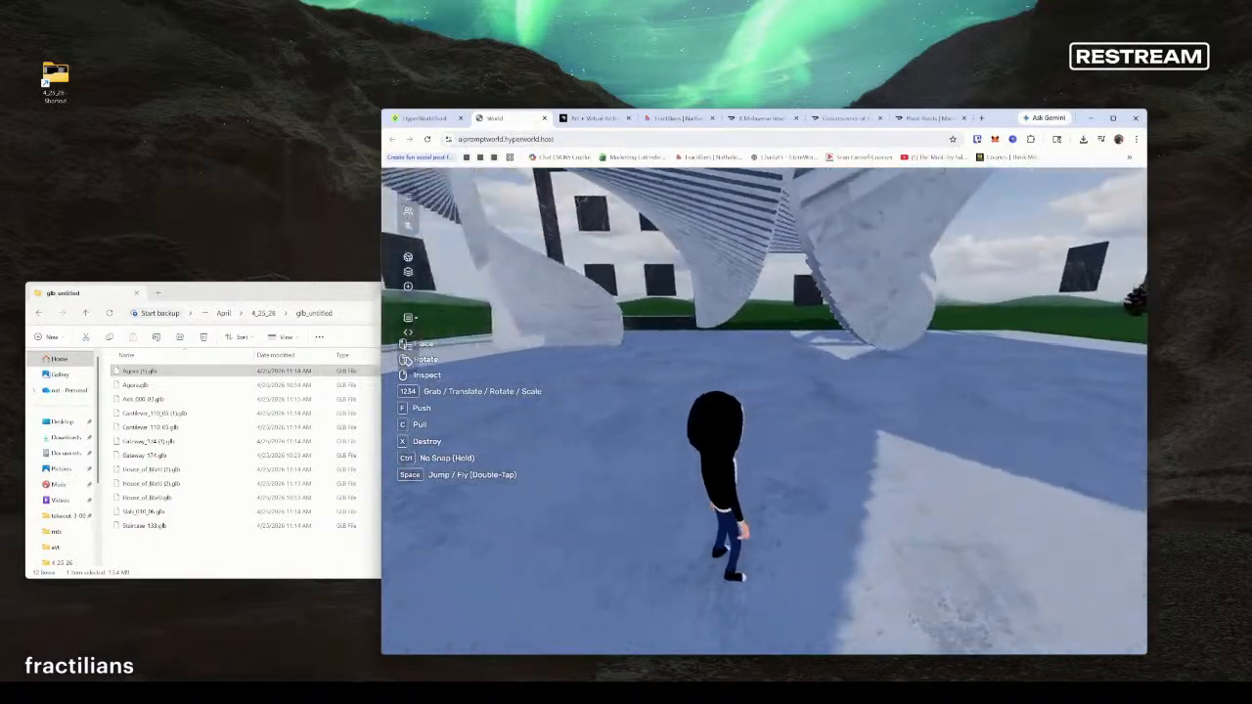
Walk the avatar across the ground floor and out onto the open grass, looking around the building's exterior
key("w")
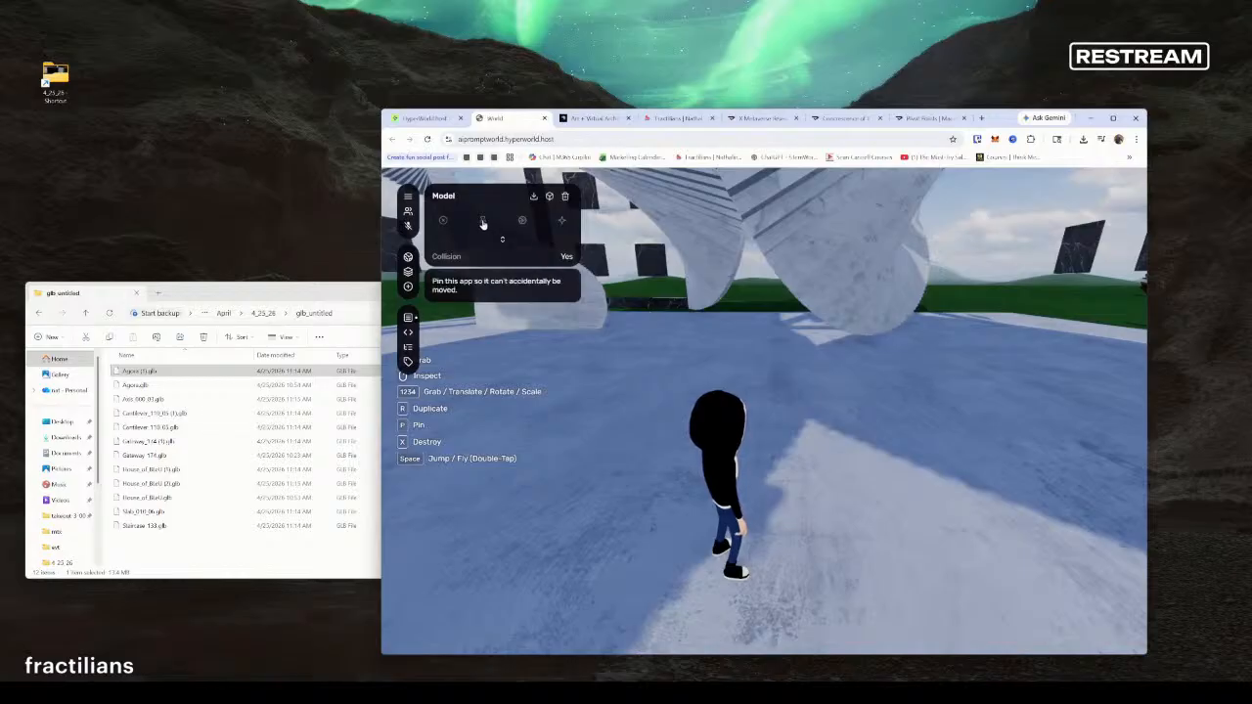
key("w")
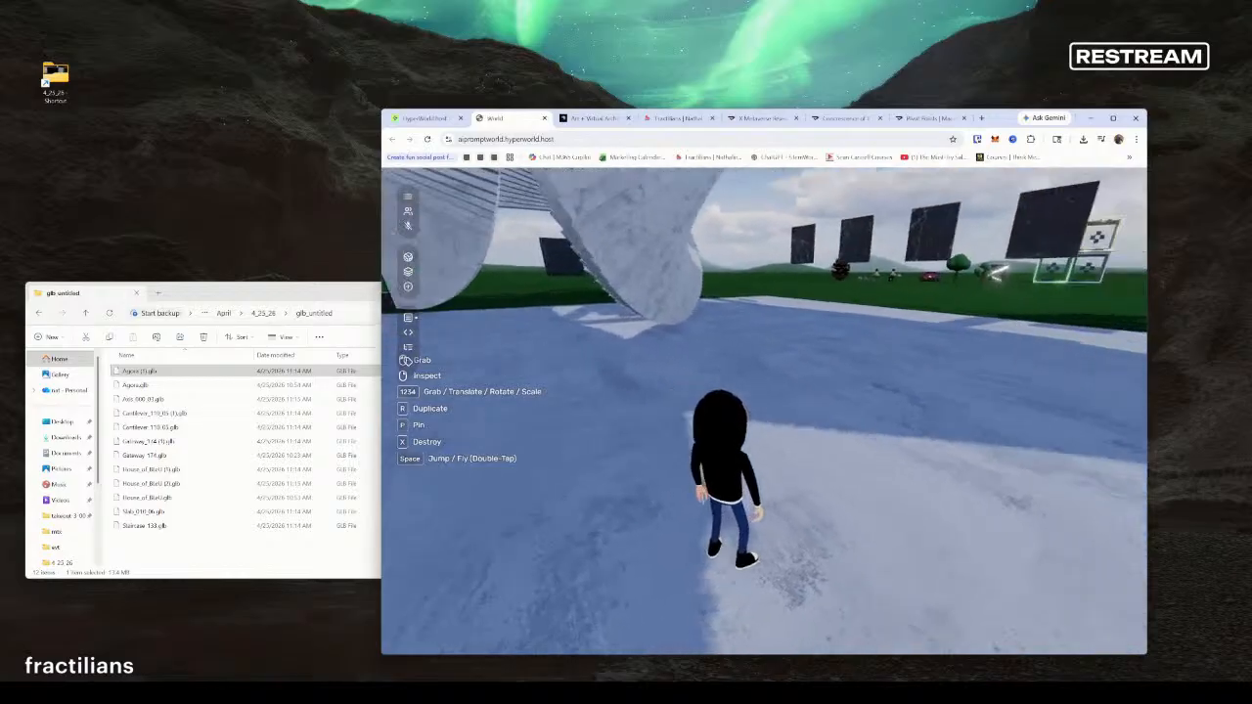
key("w")
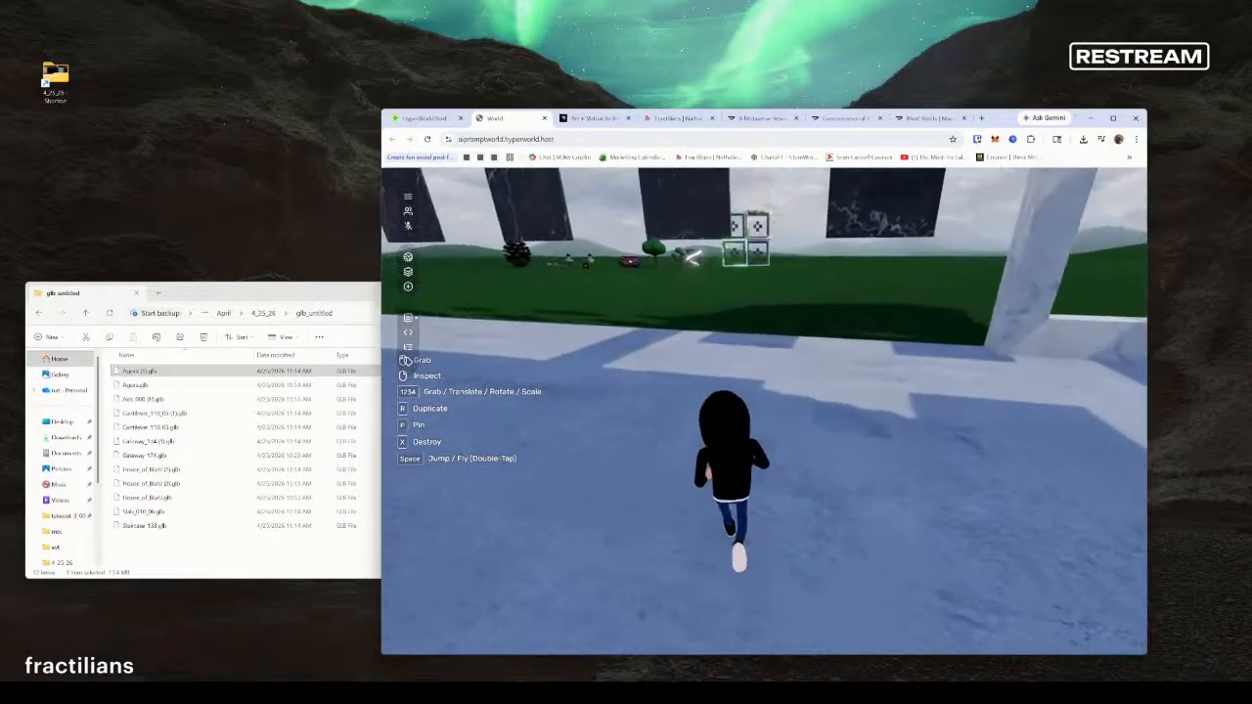
key("w")
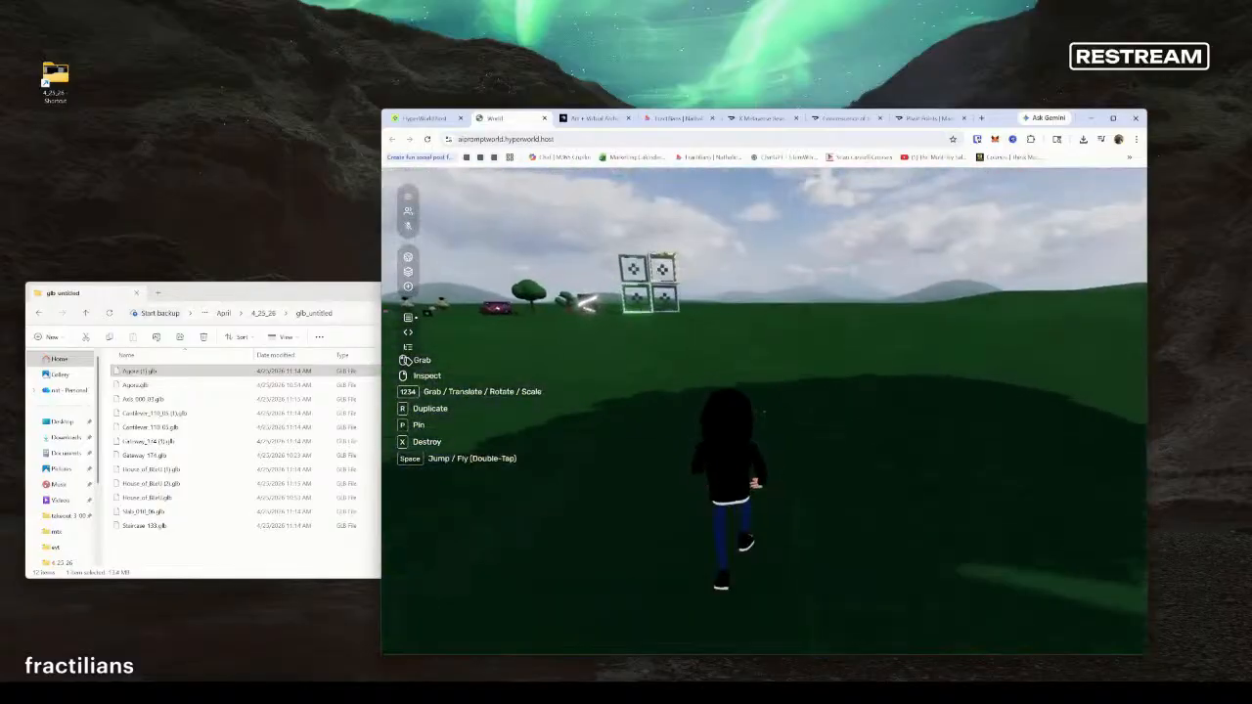
key("w")
key("w")
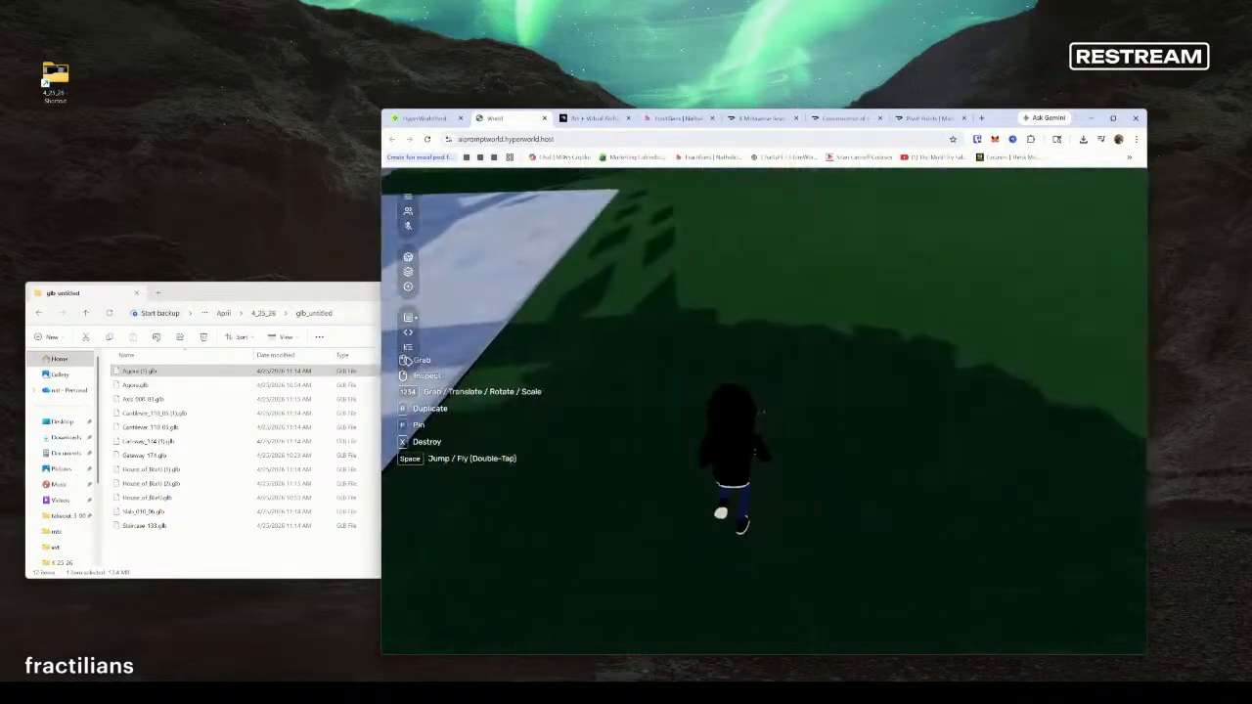
key("w")
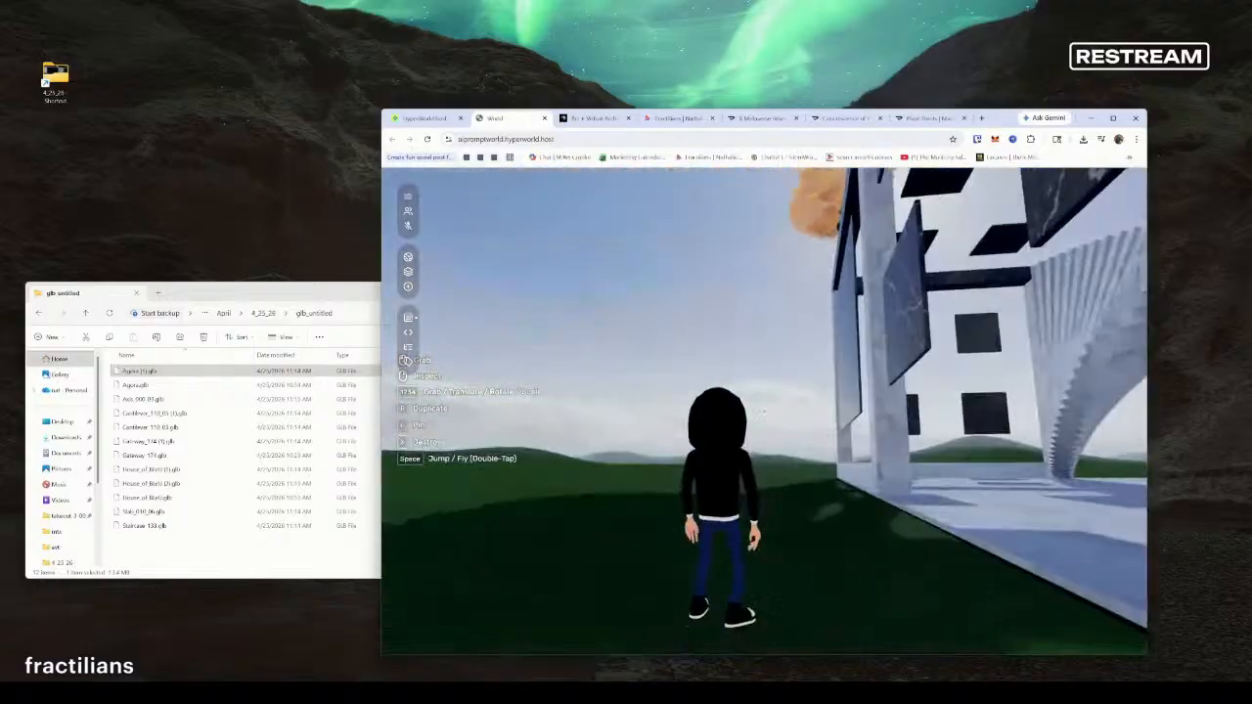
key("w")
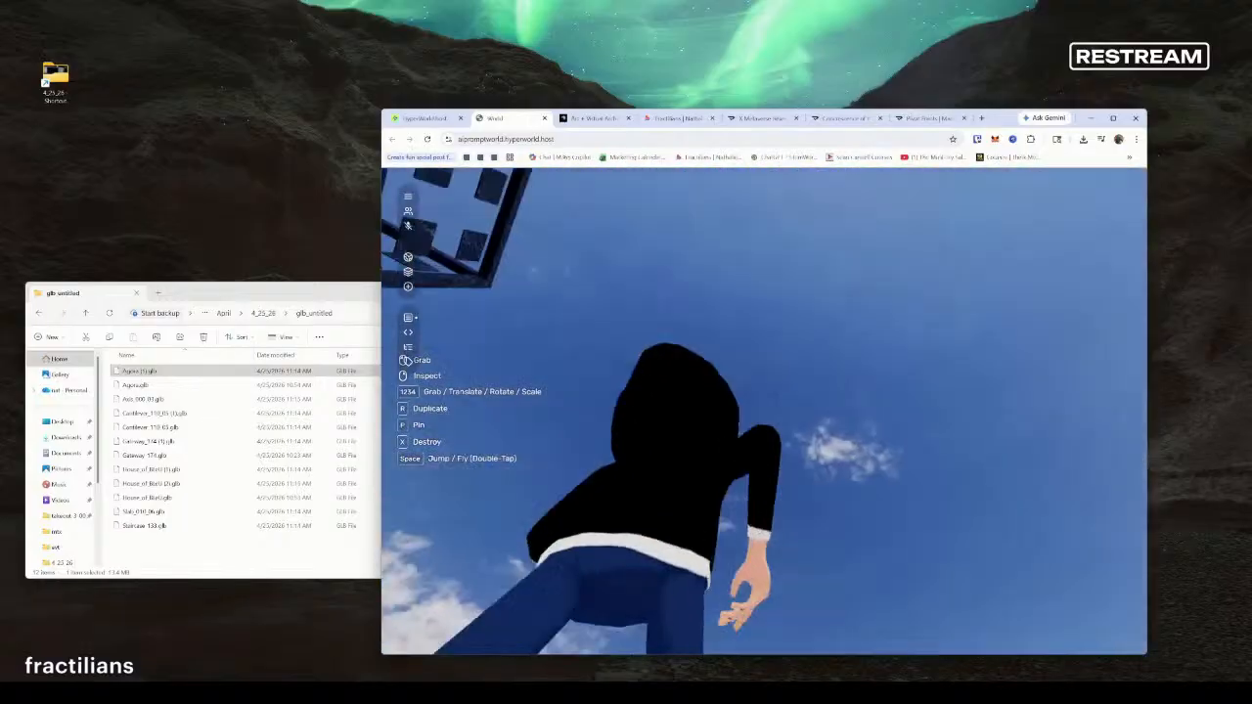
key("w")
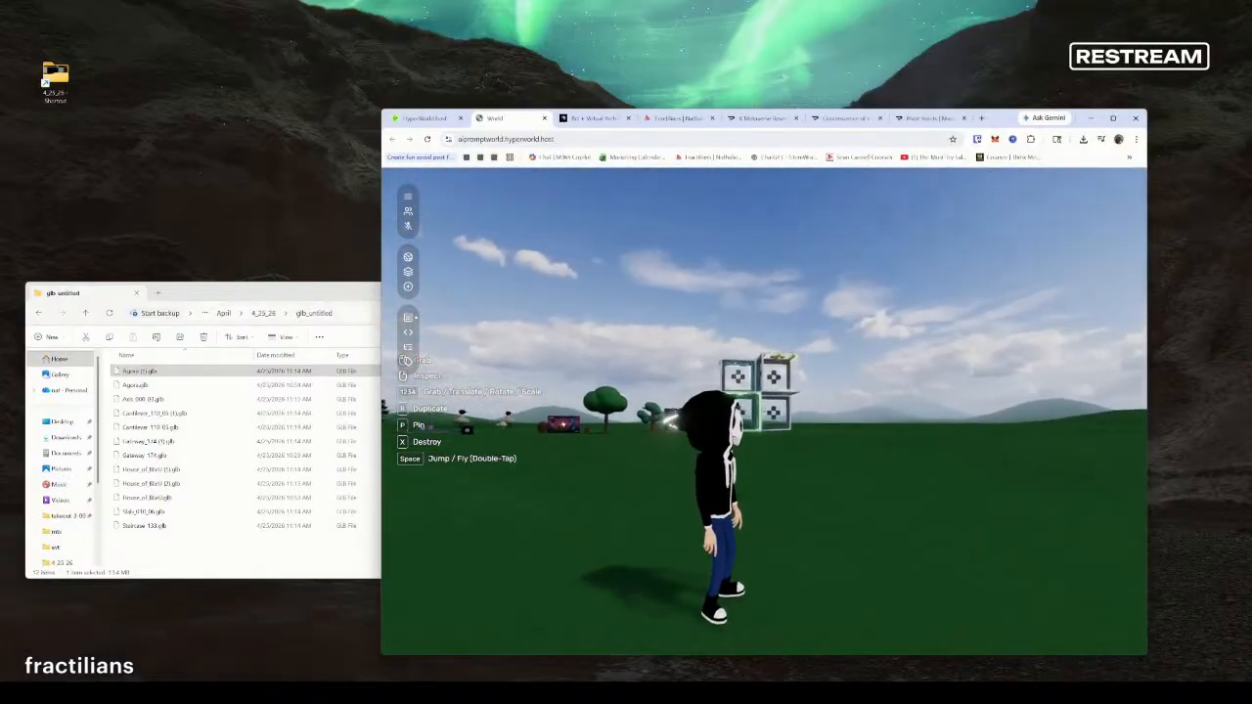
Load the Axis GLB model from the glb_untitled folder onto the grass near the building and walk the avatar around its green stairs
right_click(919, 526)
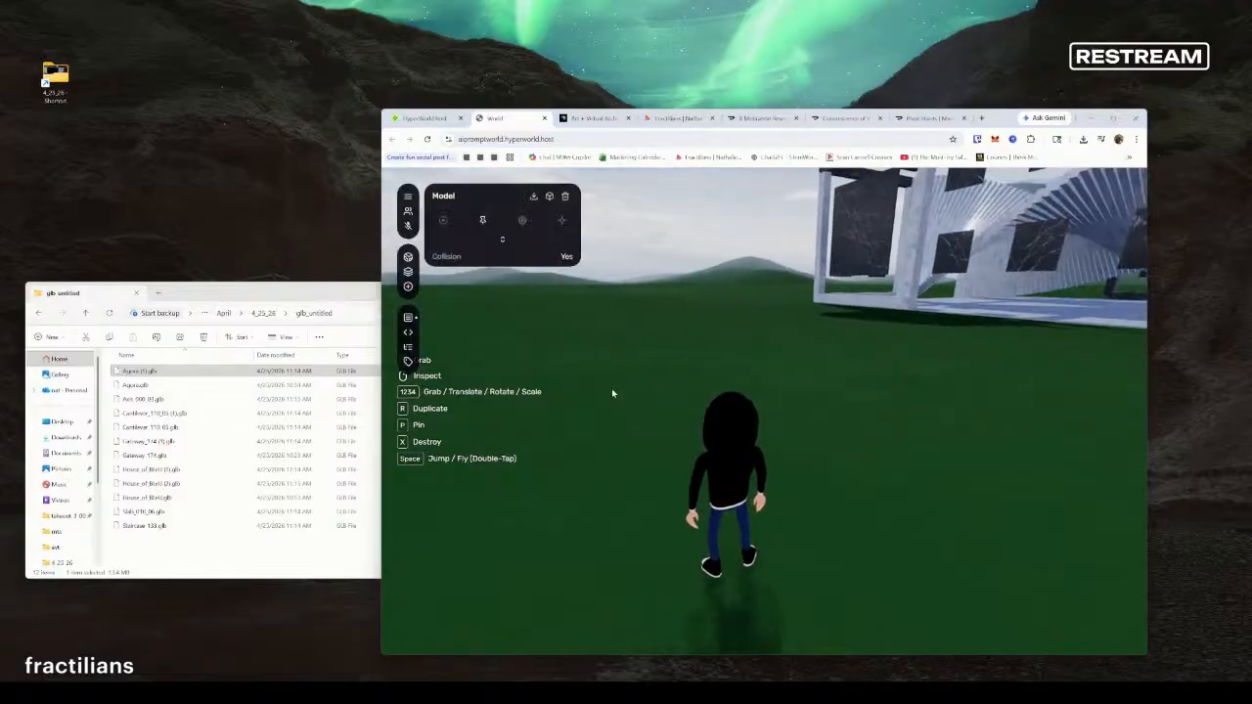
left_click_drag(142, 399, 832, 437)
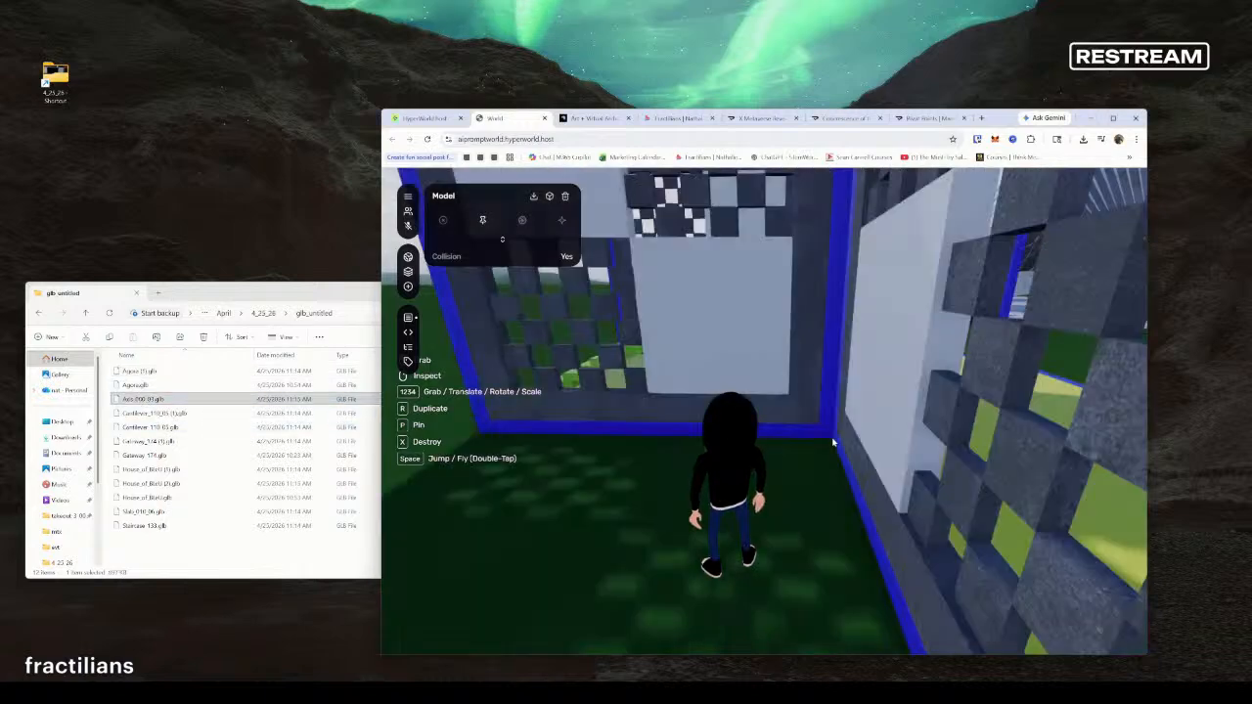
key("a")
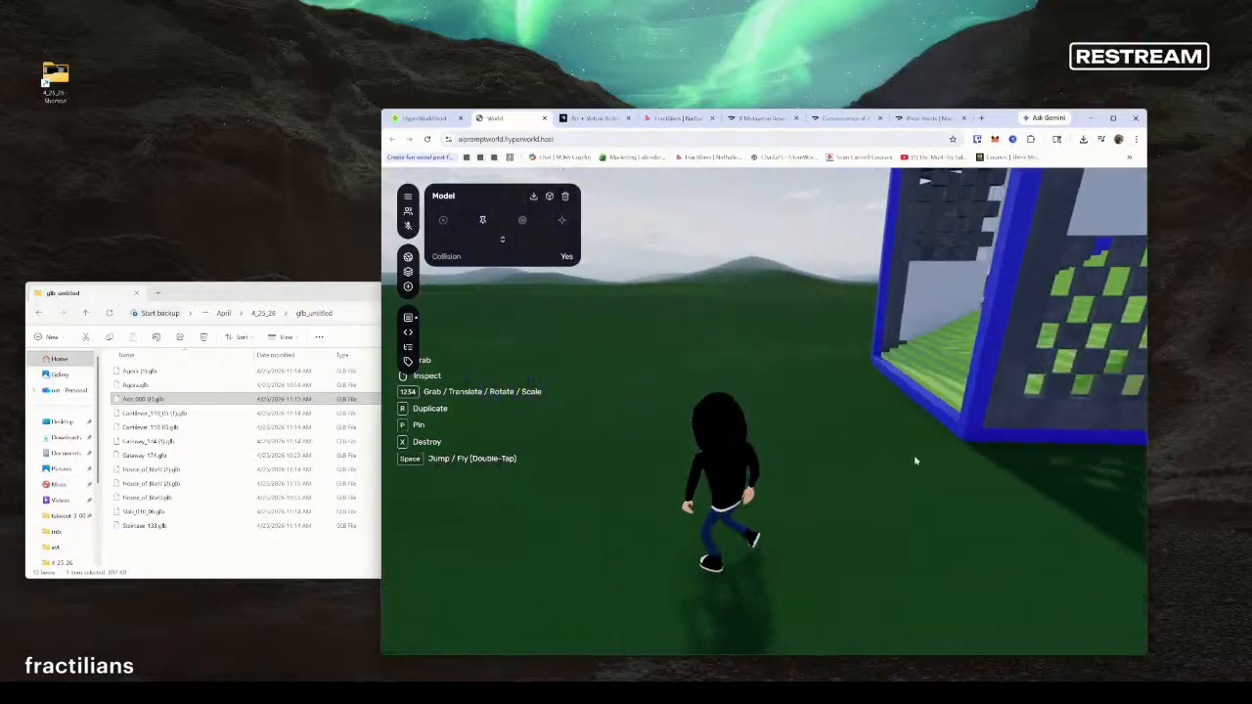
left_click(1035, 442)
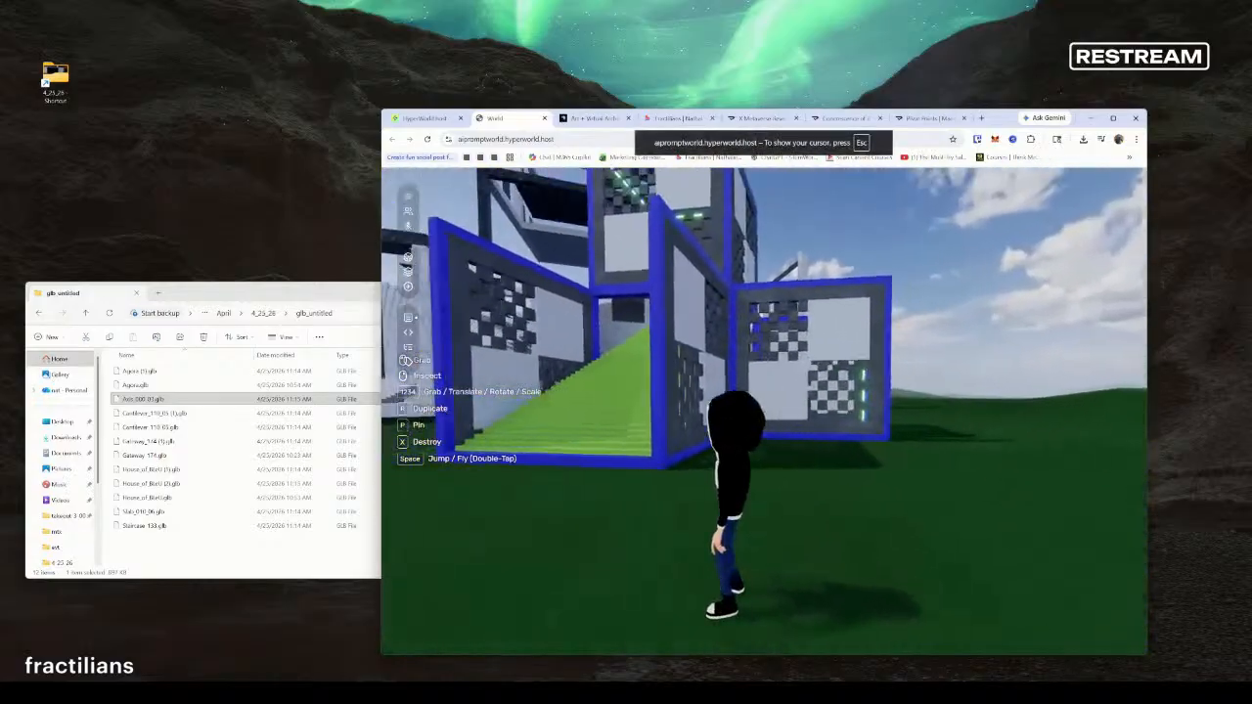
key("w")
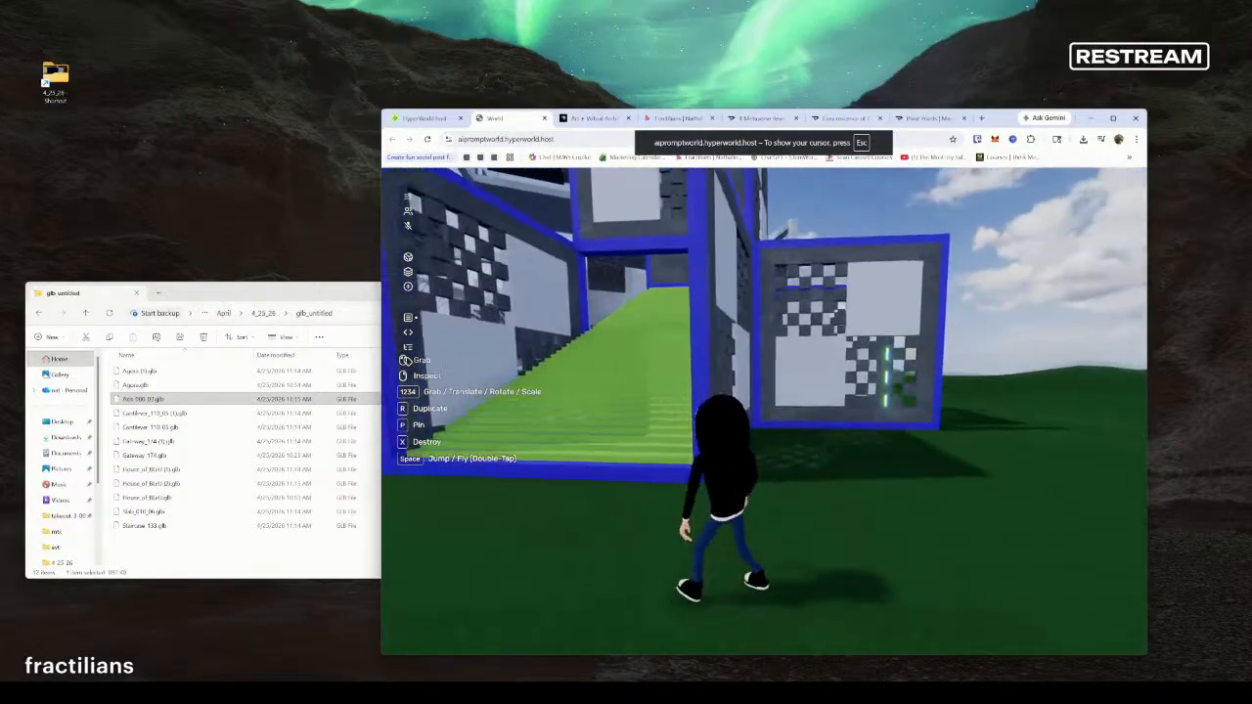
key("s")
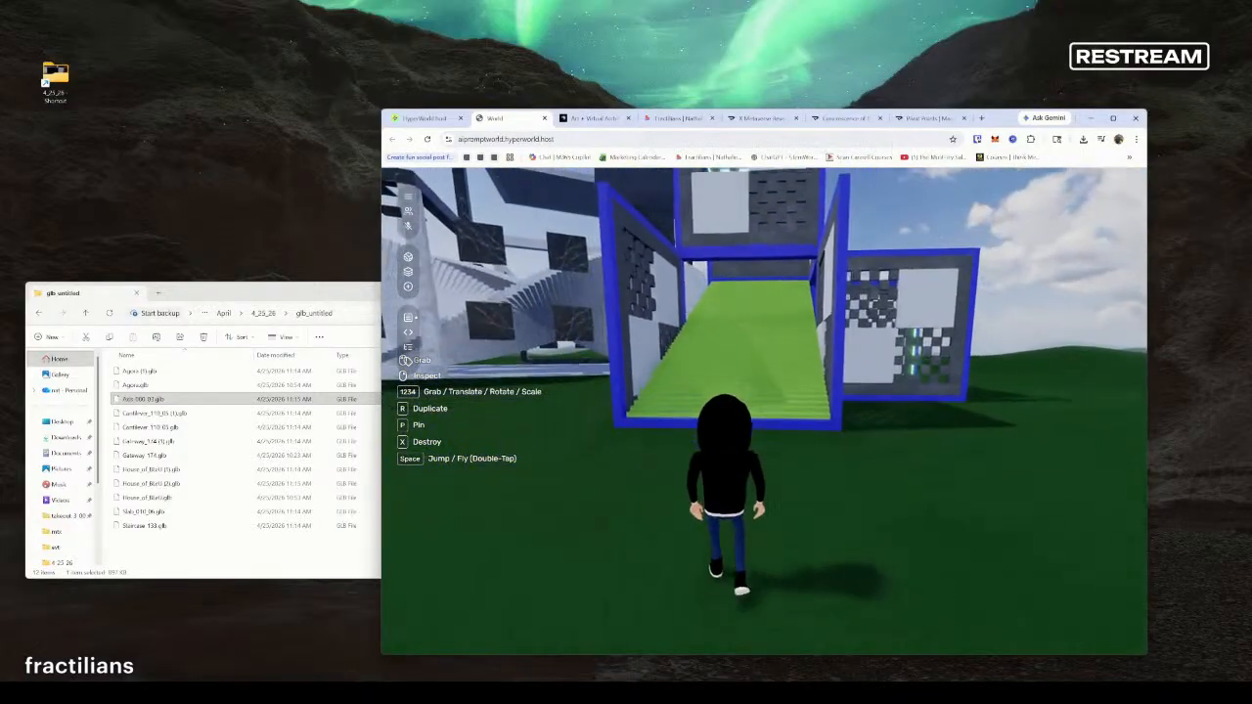
key("s")
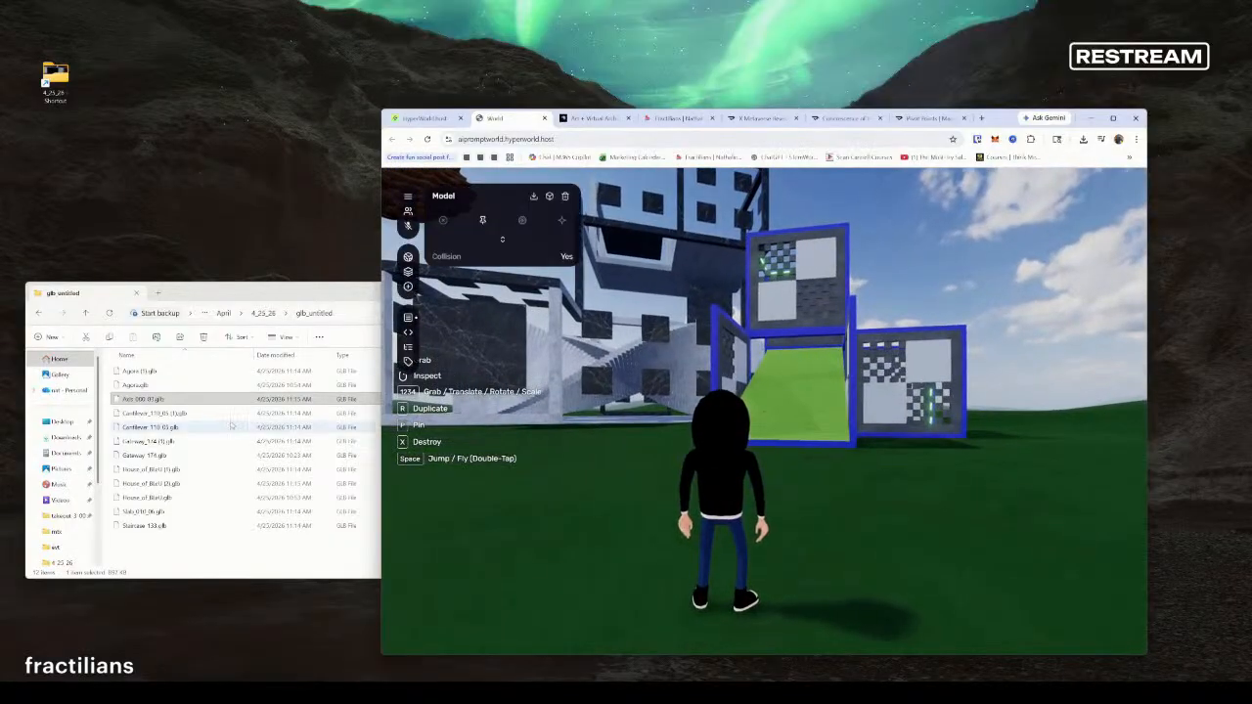
Load the Cantilever_110_05 (1).glb model onto the grass near the Axis model and walk the avatar around it
left_click(162, 414)
left_click_drag(164, 417, 501, 421)
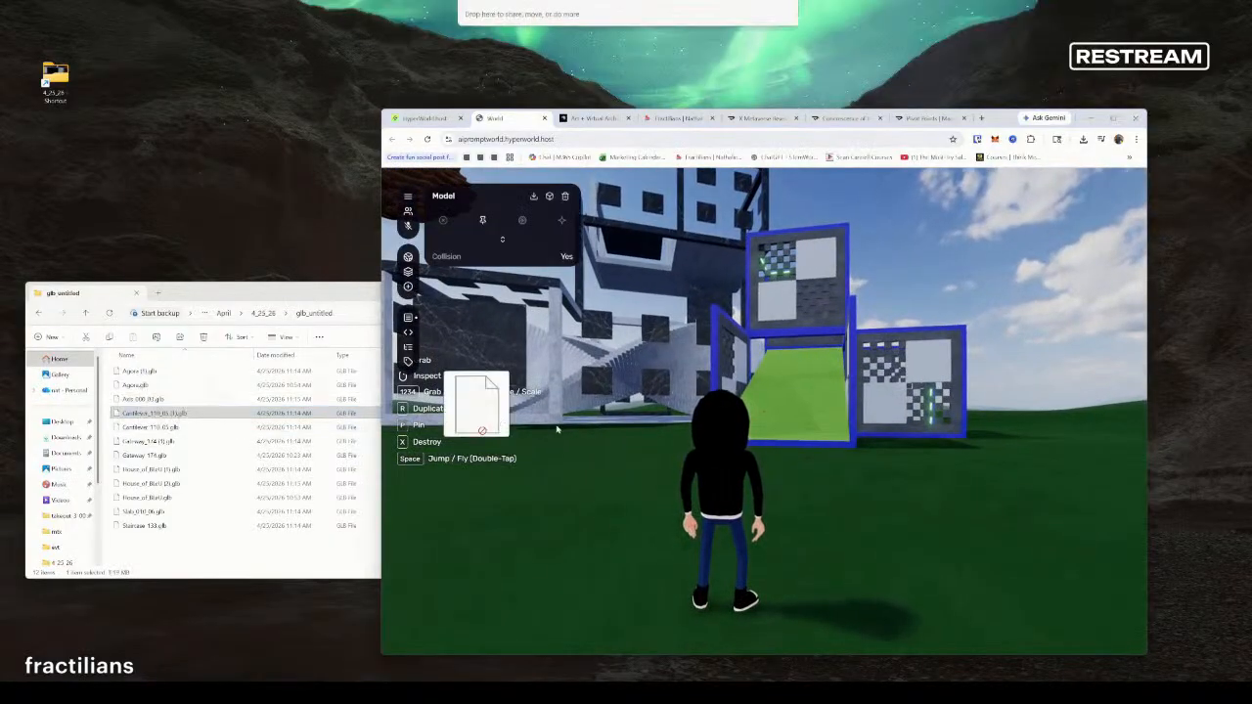
left_click_drag(664, 530, 661, 527)
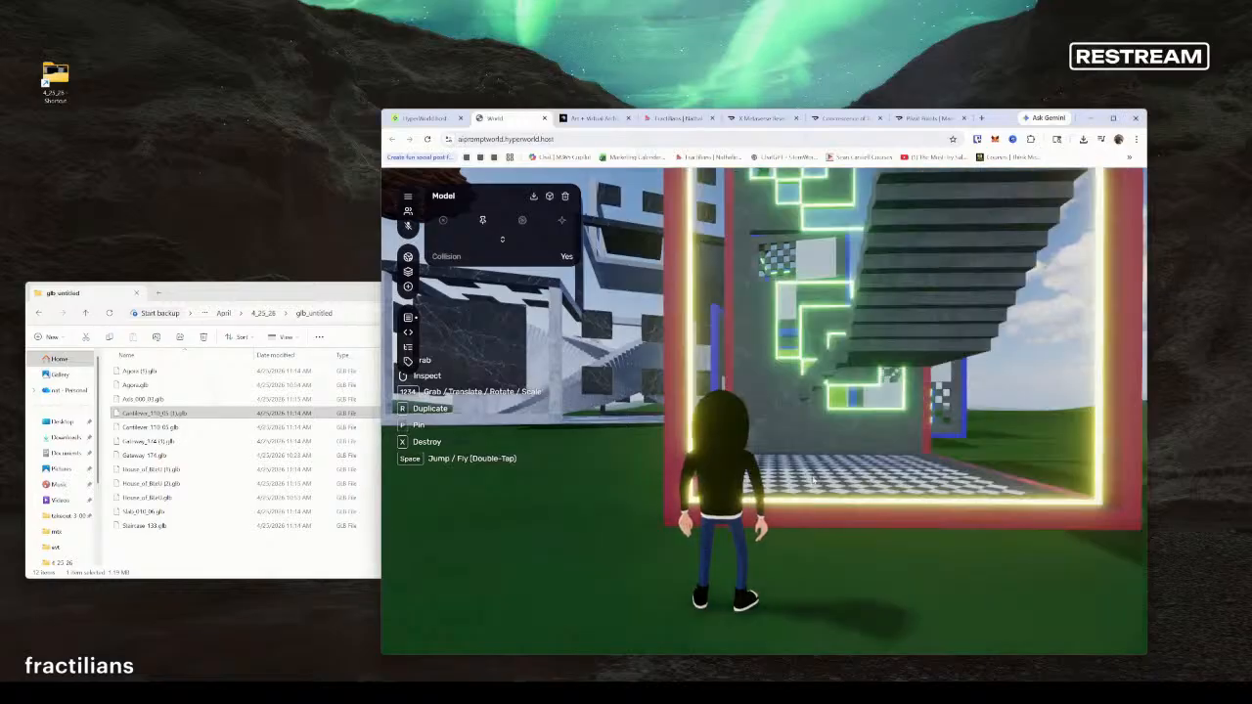
left_click(816, 479)
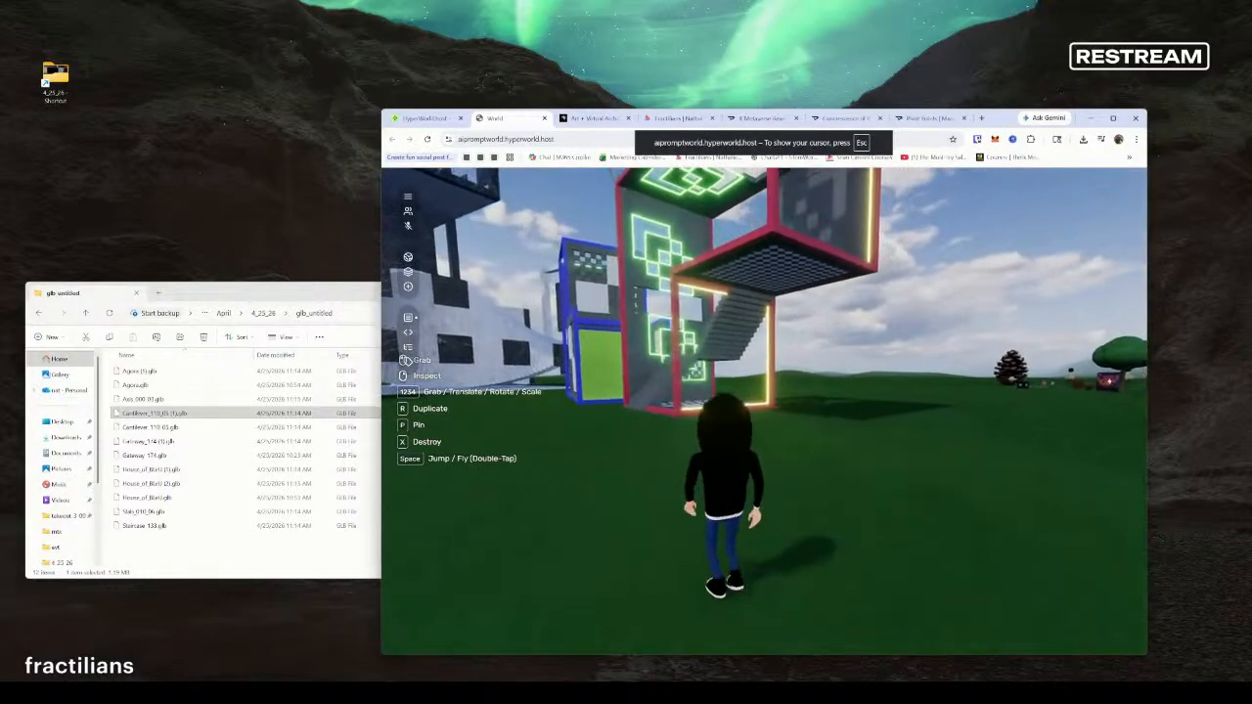
key("w")
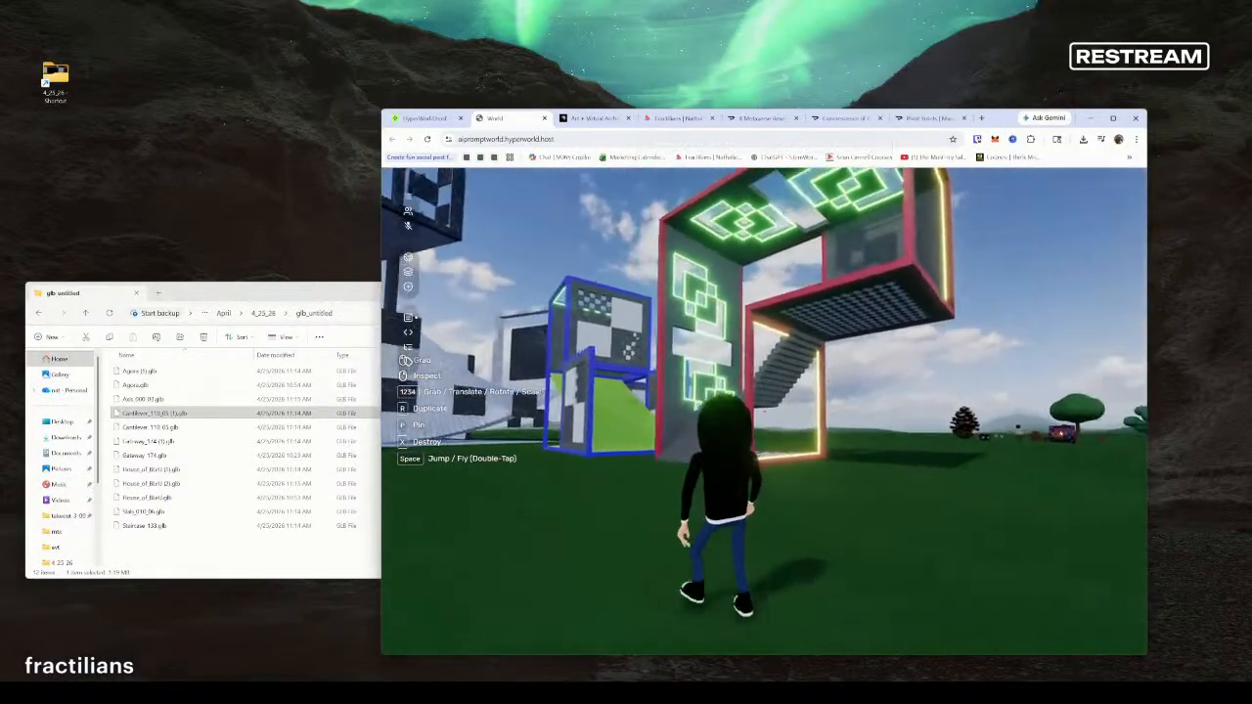
key("w")
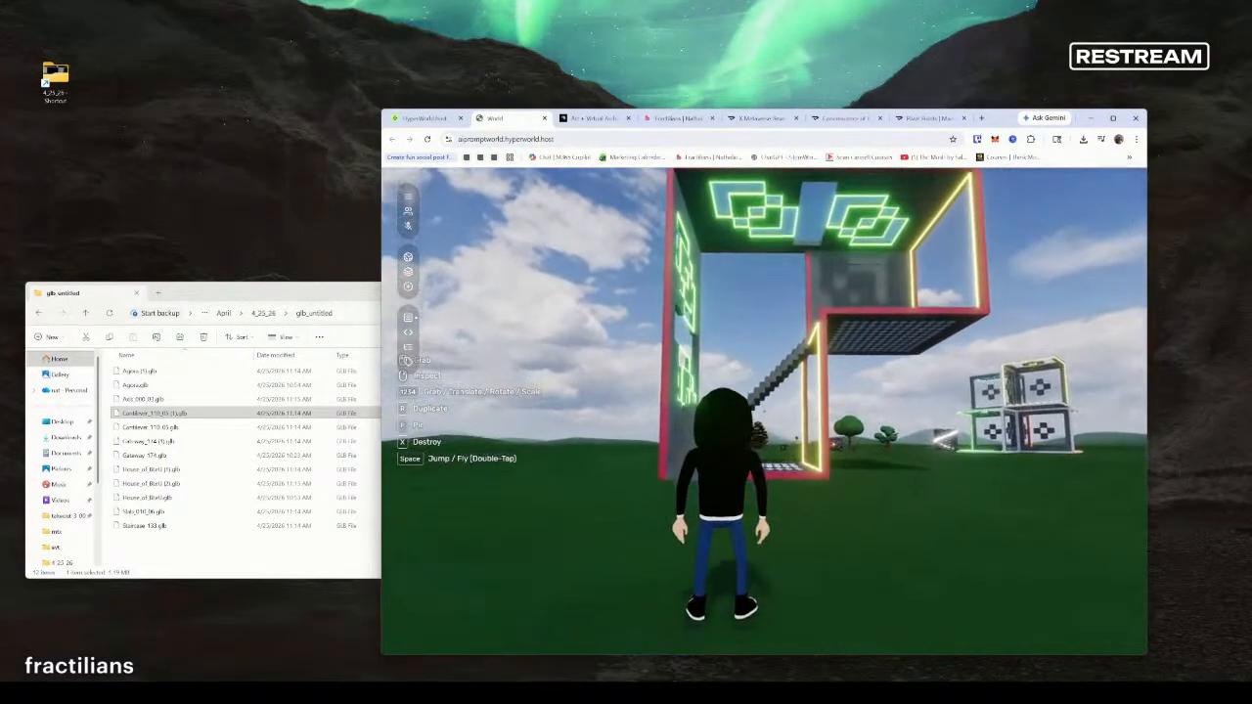
Grab the red-framed cantilever model, place it at a new spot on the open grass and back the avatar away from it
left_click(763, 411)
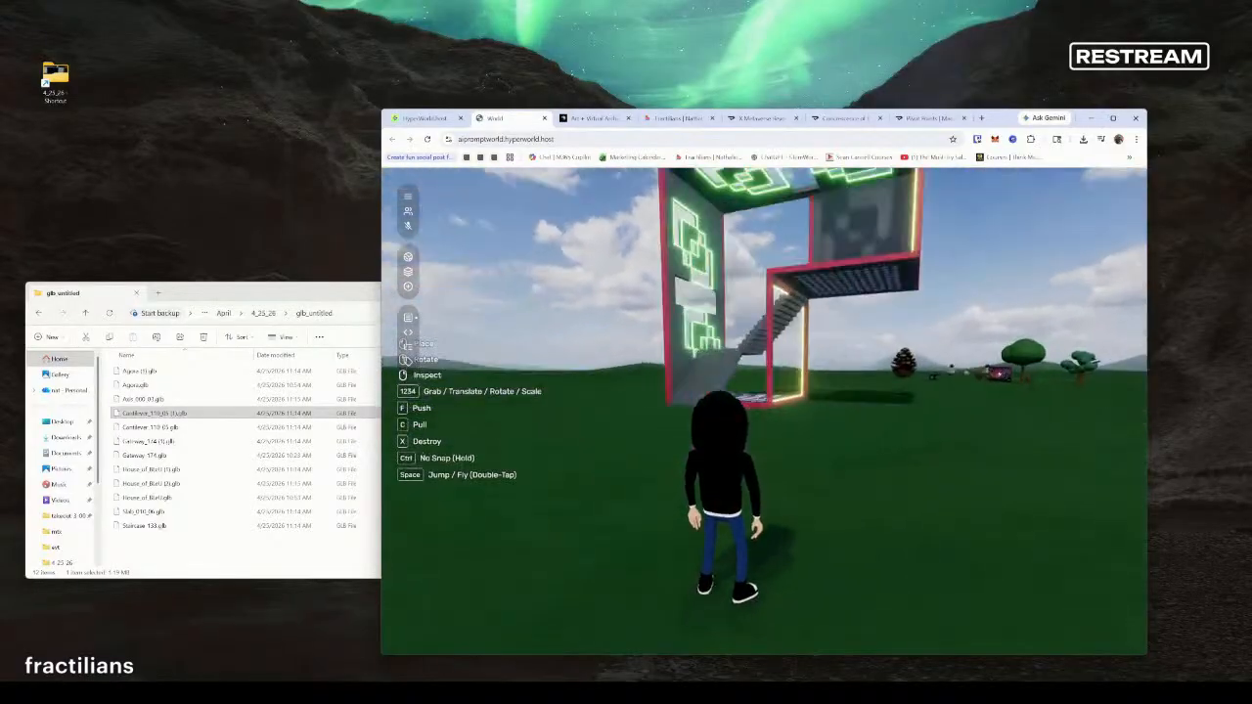
left_click(764, 411)
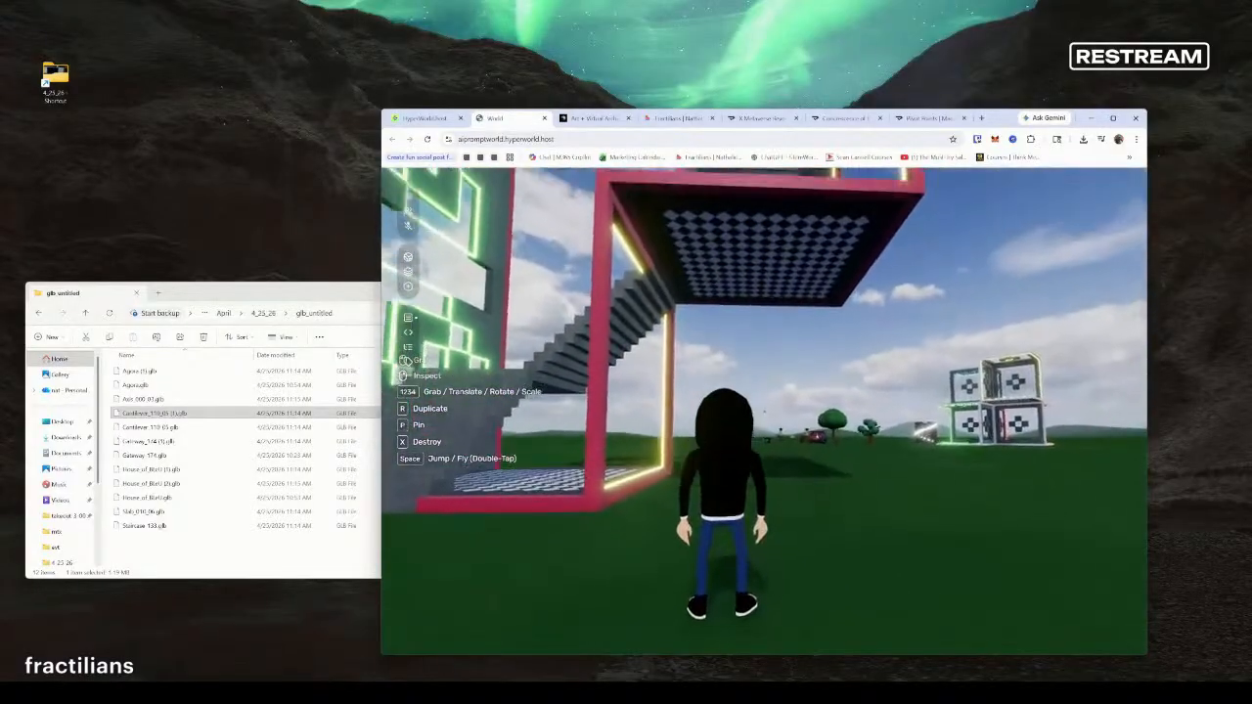
key("s")
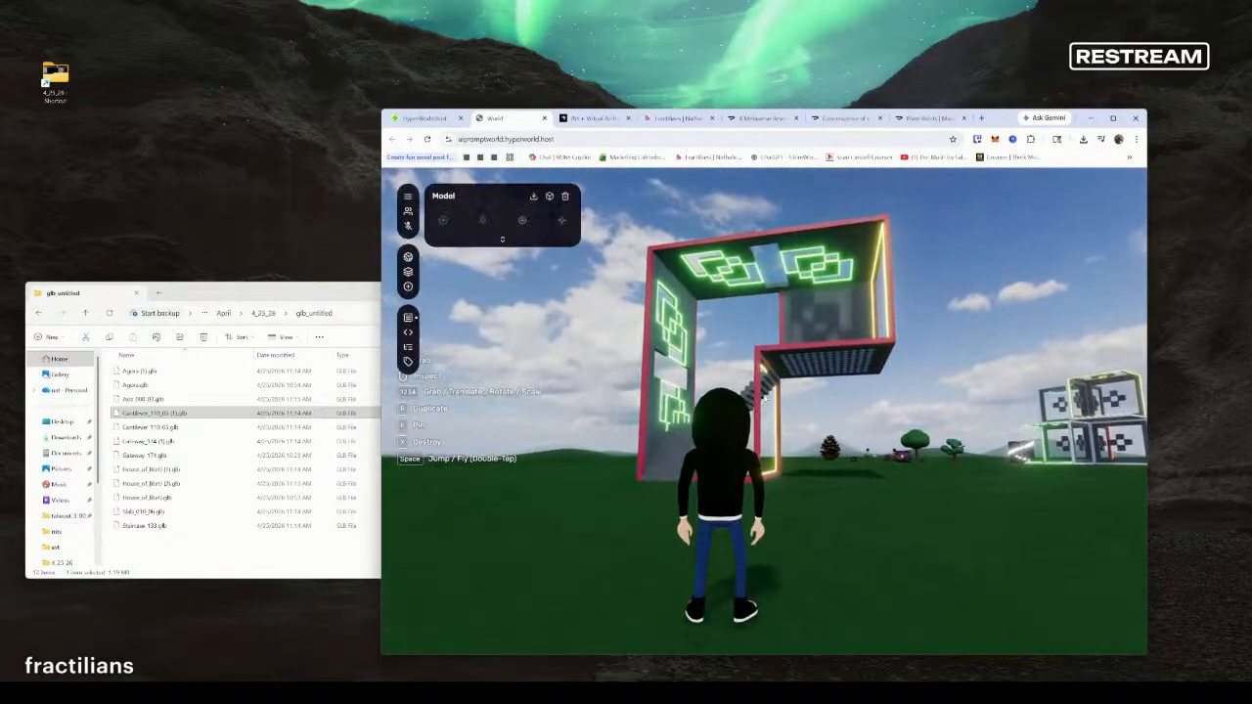
Load the (1) copy of the Gateway GLB model onto the grass in front of the cantilever and view the rainbow arch up close and from afar
left_click_drag(143, 443, 621, 504)
left_click(577, 546)
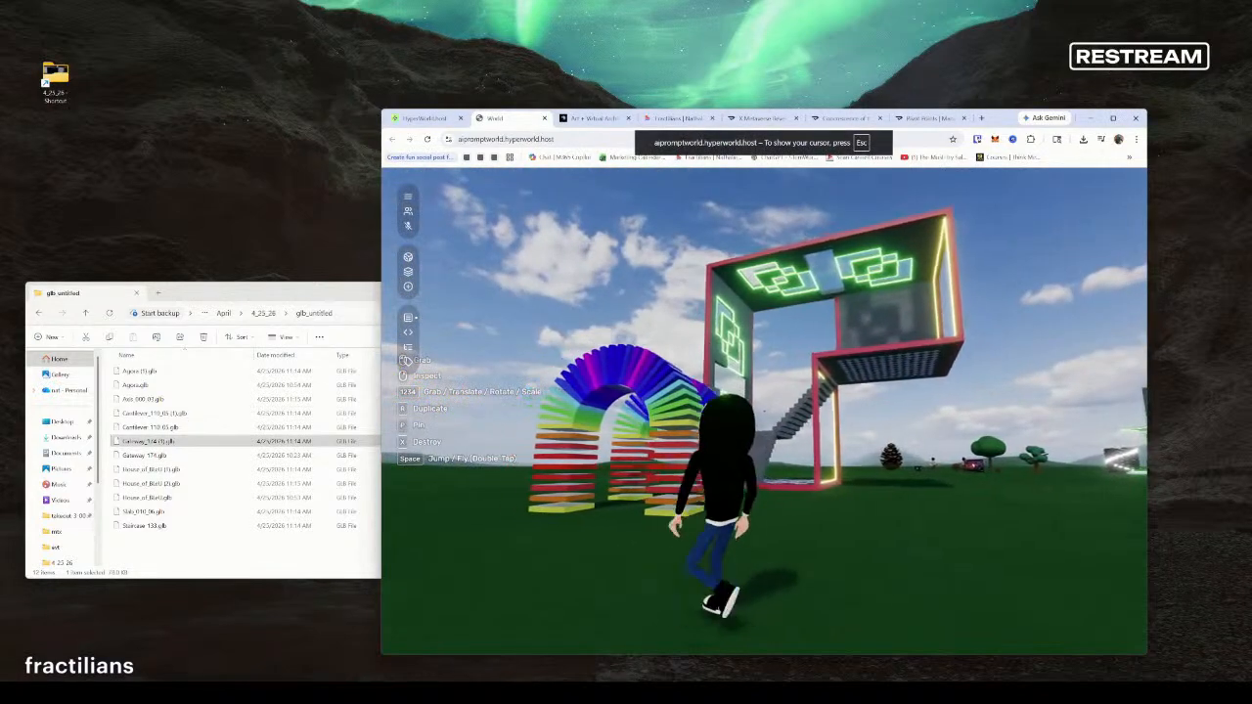
key("w")
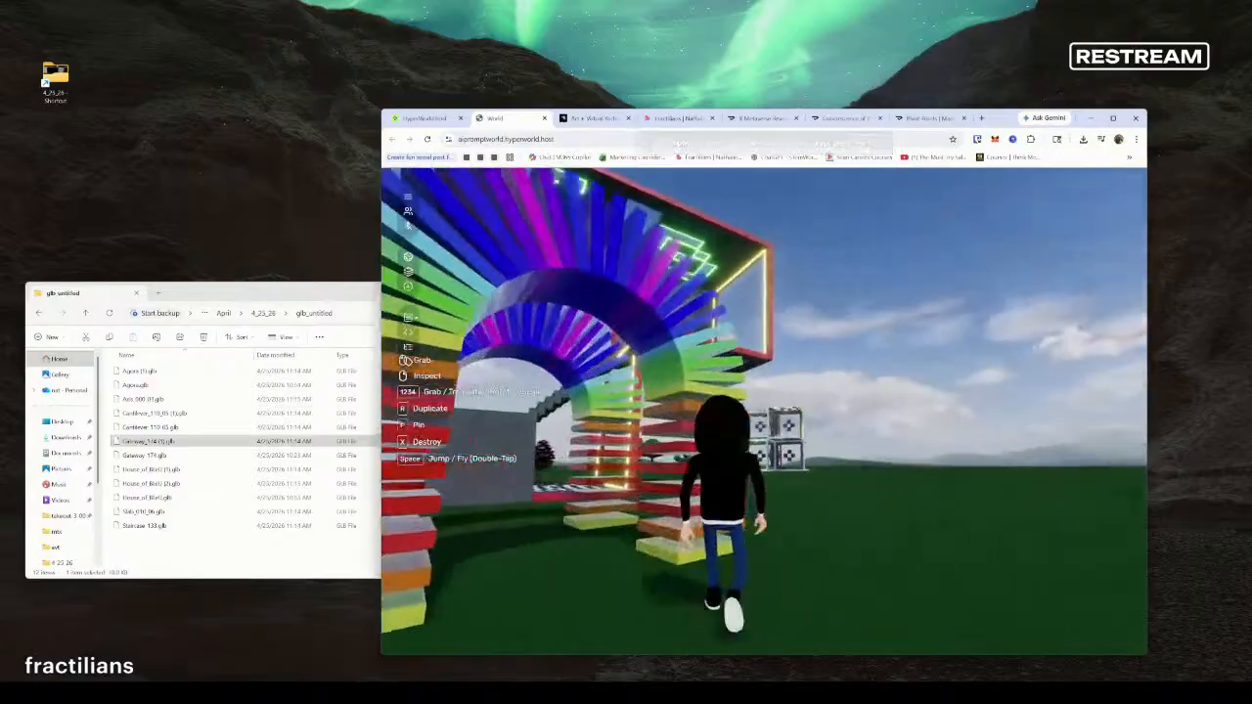
key("s")
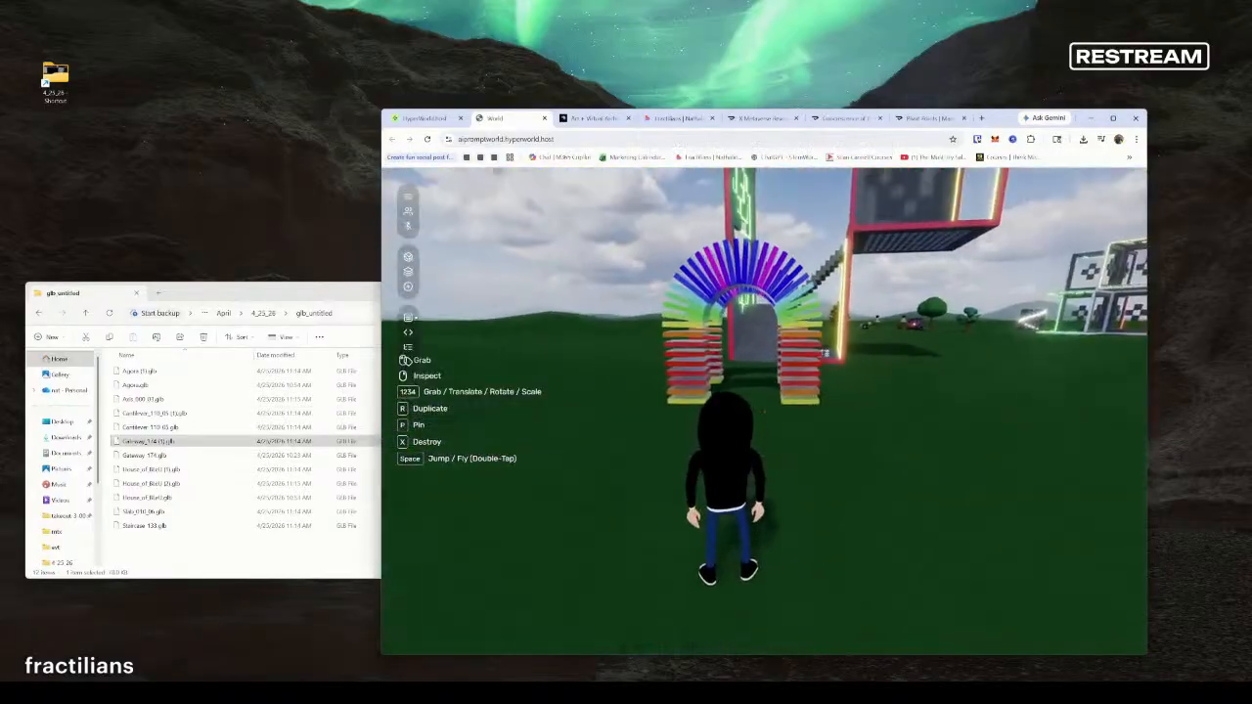
key("s")
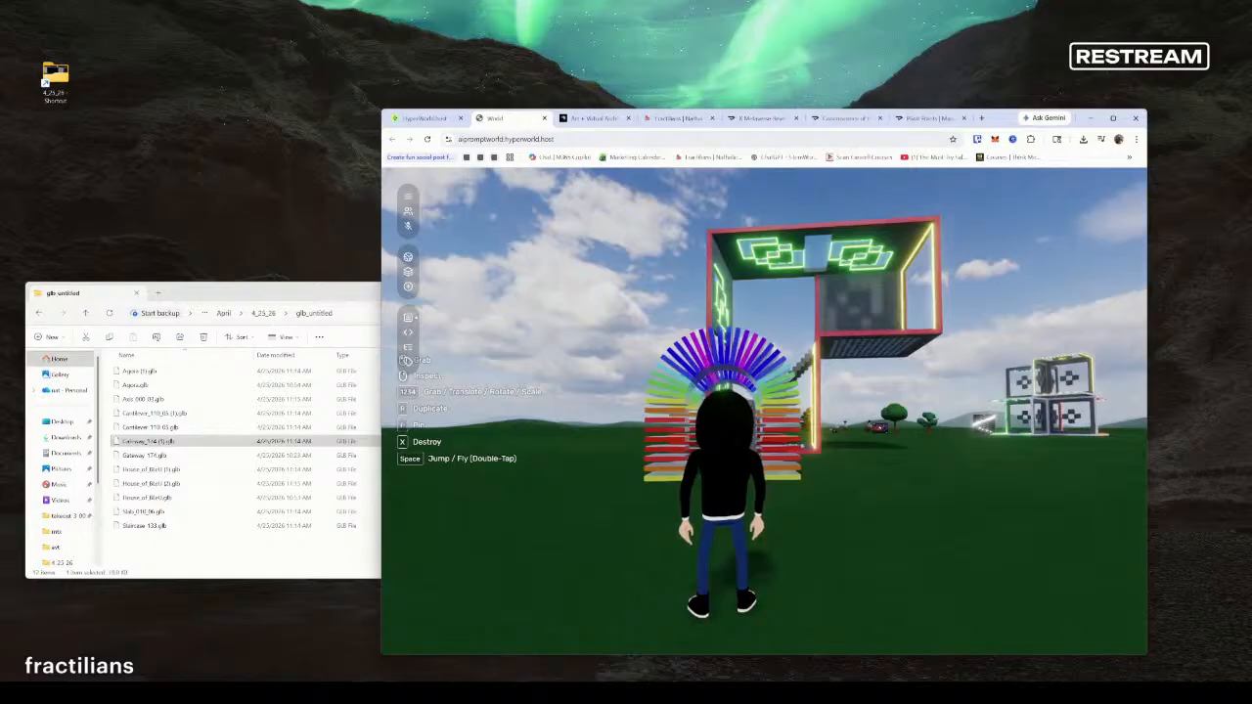
Load the first House_of GLB model into the world around the avatar and back out onto the grass facing its spiral stairs
key("Escape")
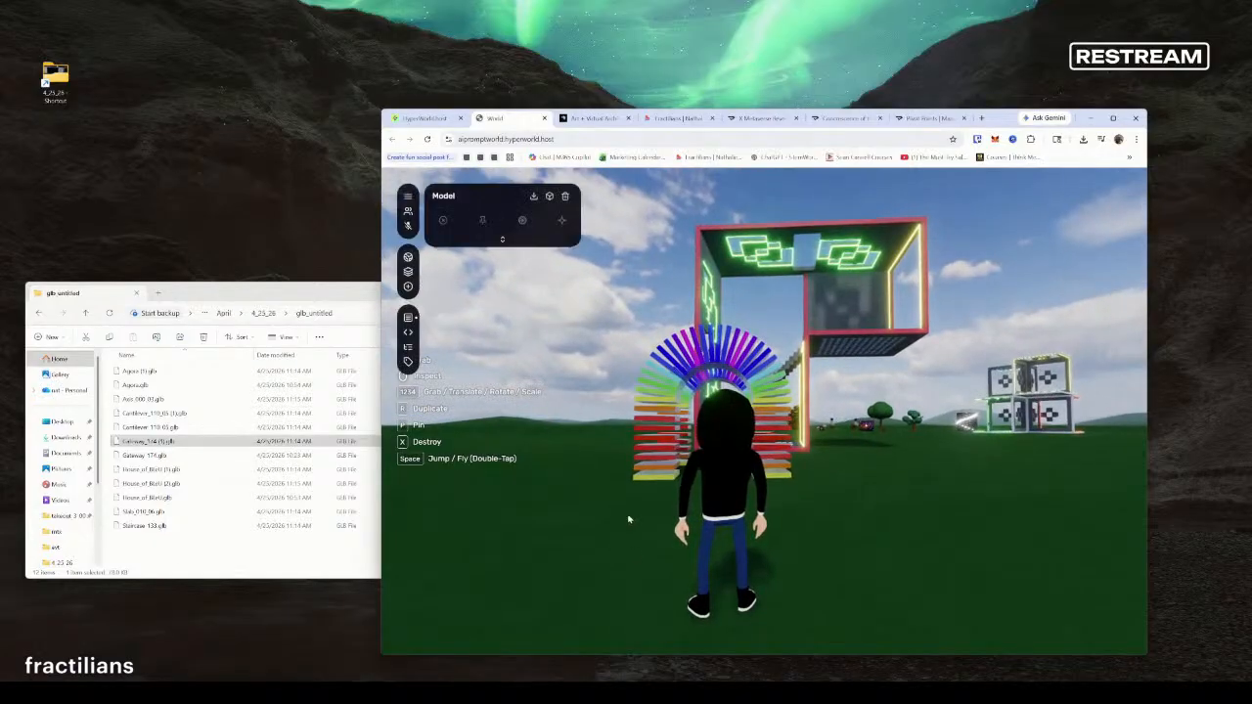
left_click_drag(147, 472, 901, 538)
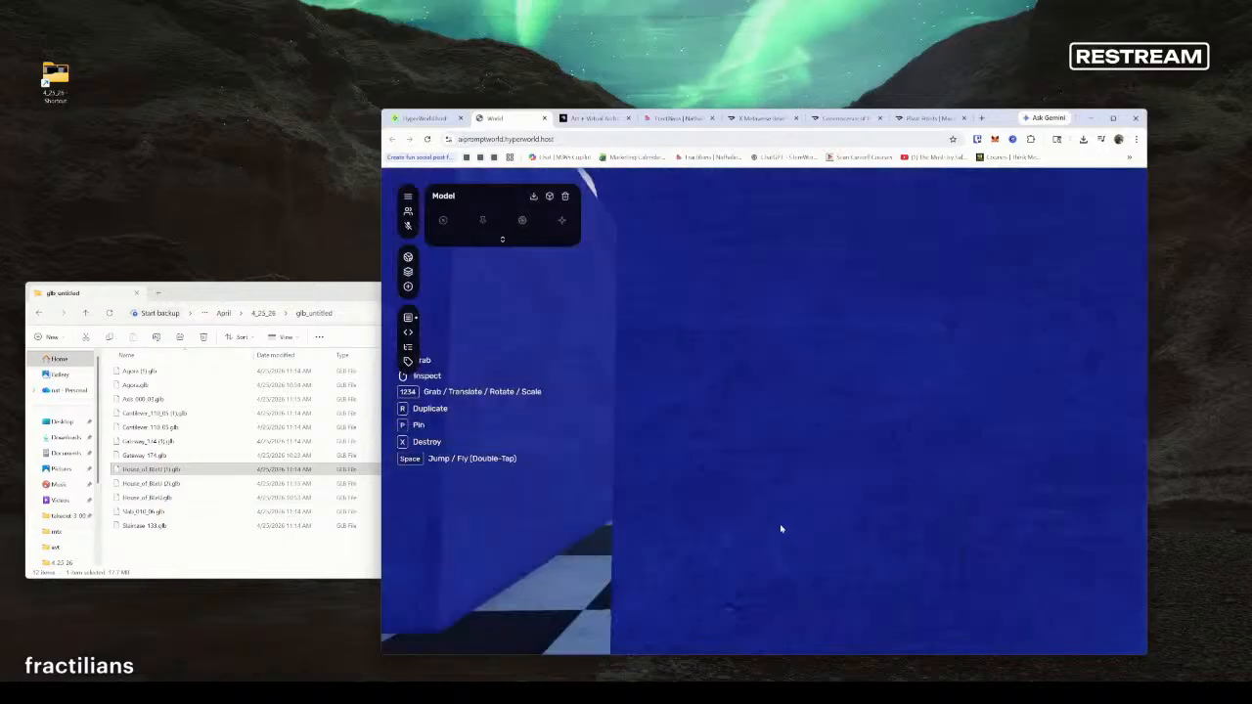
key("s")
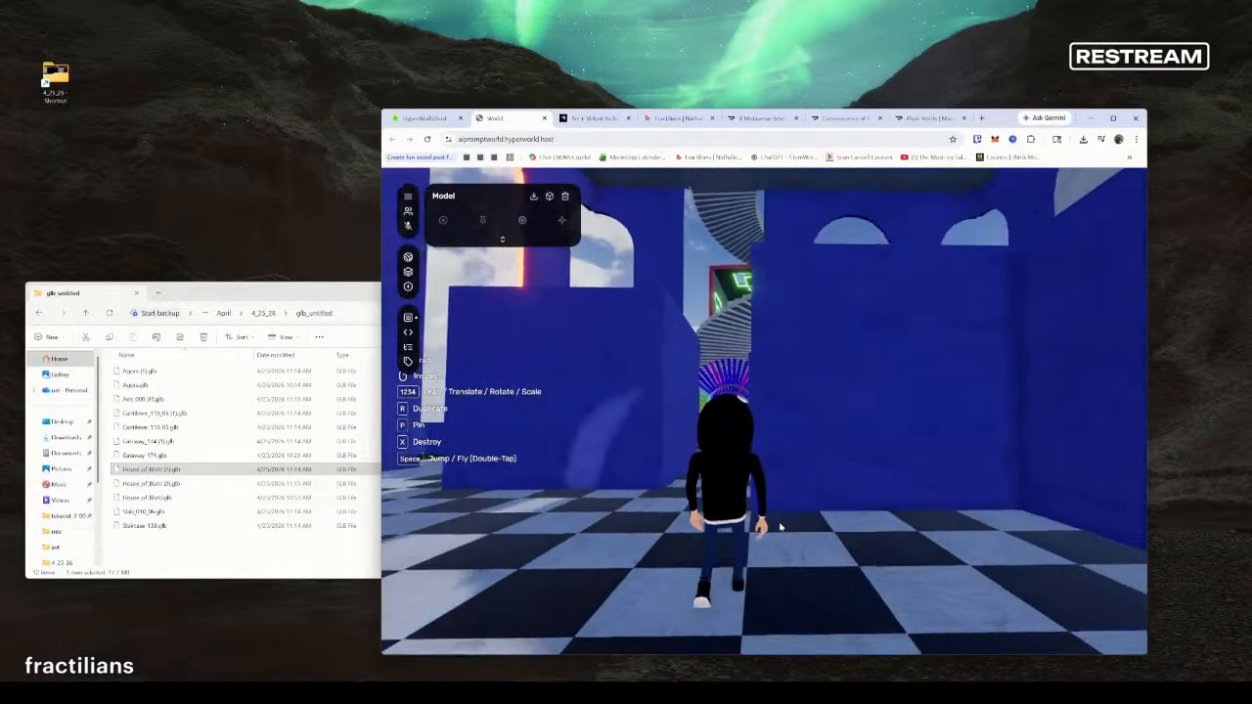
key("s")
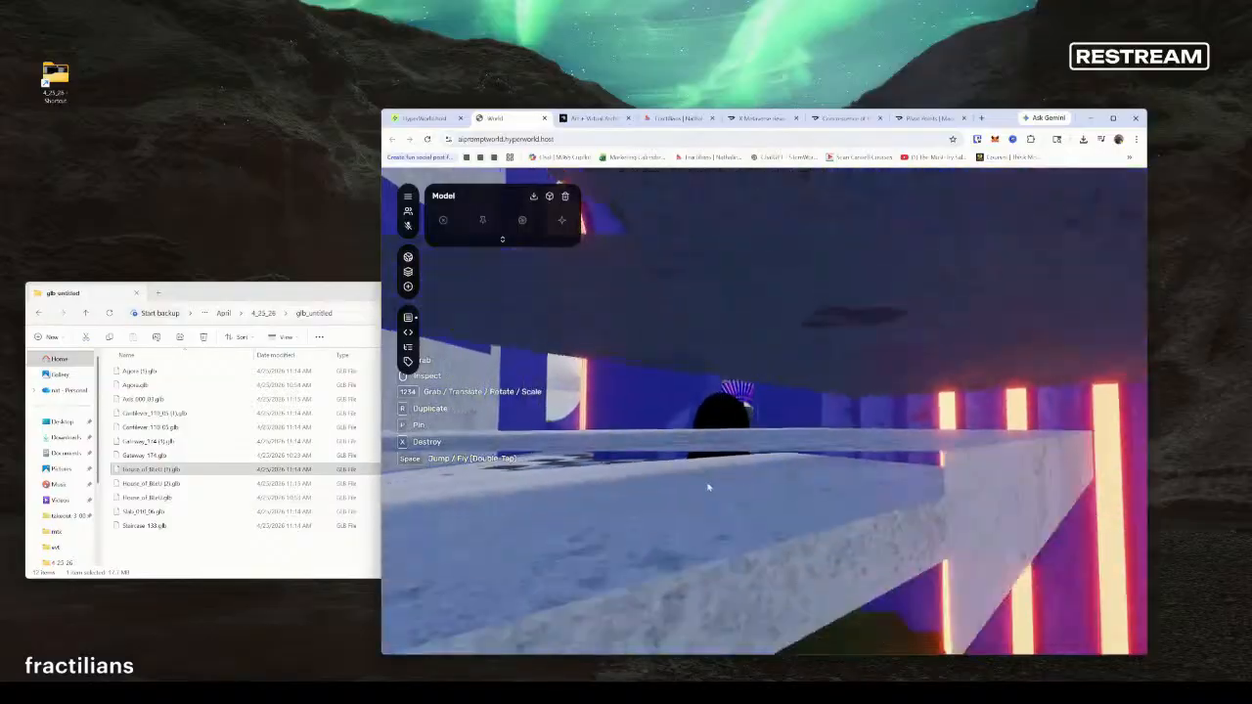
key("s")
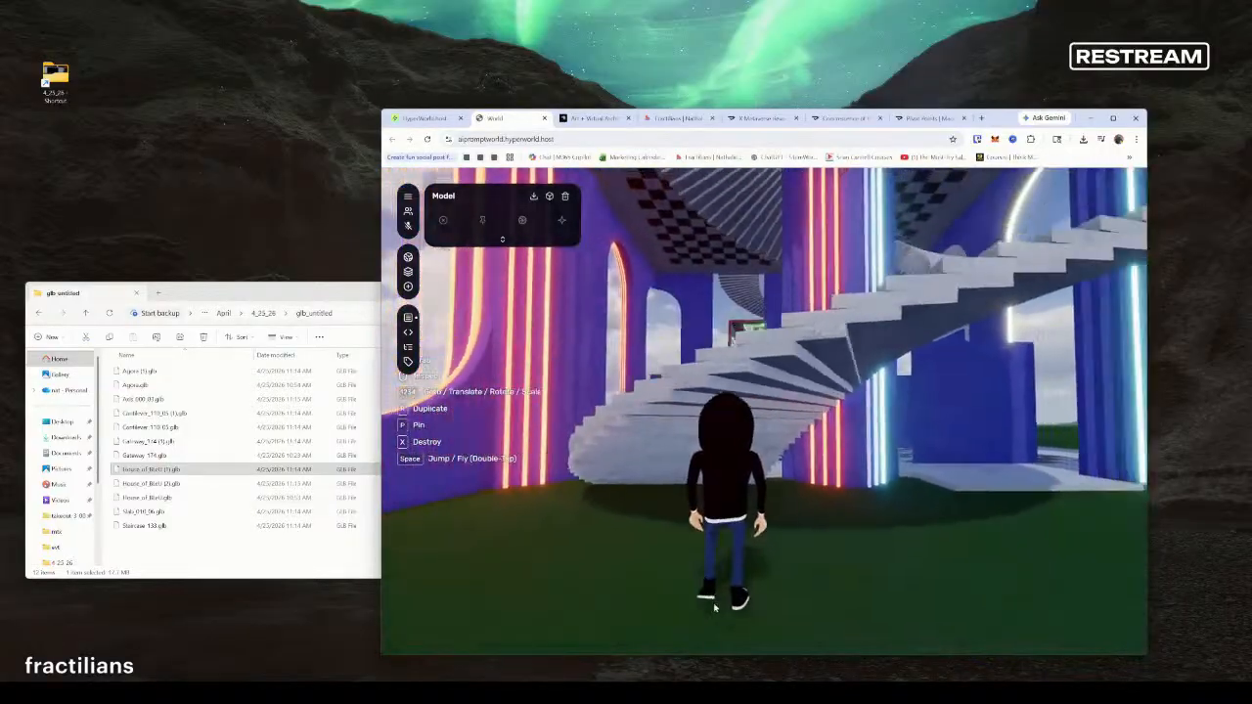
key("s")
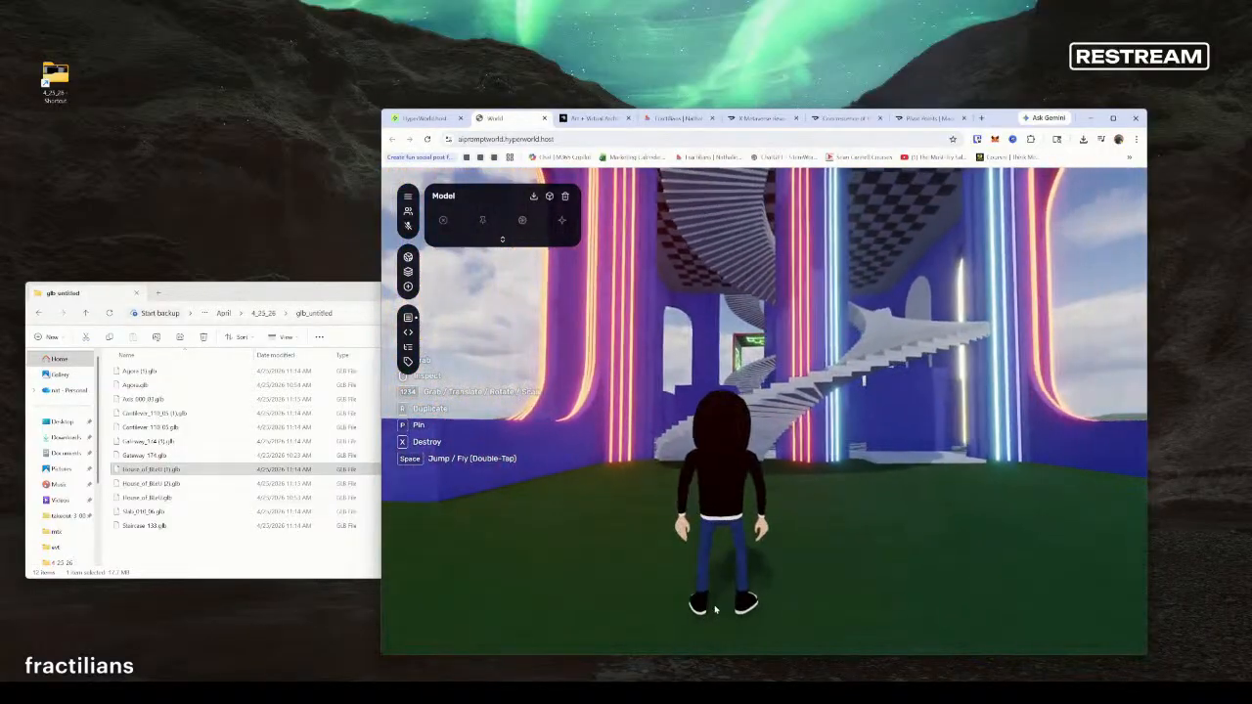
Fly the avatar up and around the House_of_BLeU (1) tower, through its spiral-stair opening and back out to view it whole
key("w")
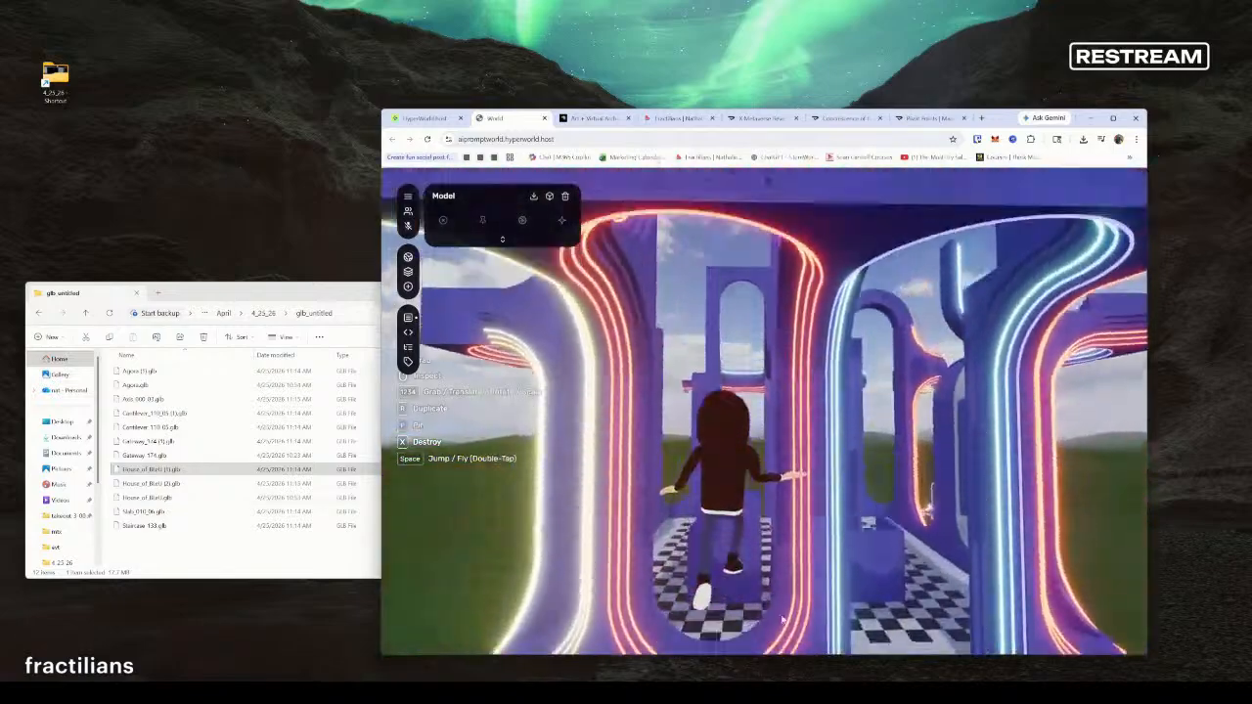
key("space")
key("d")
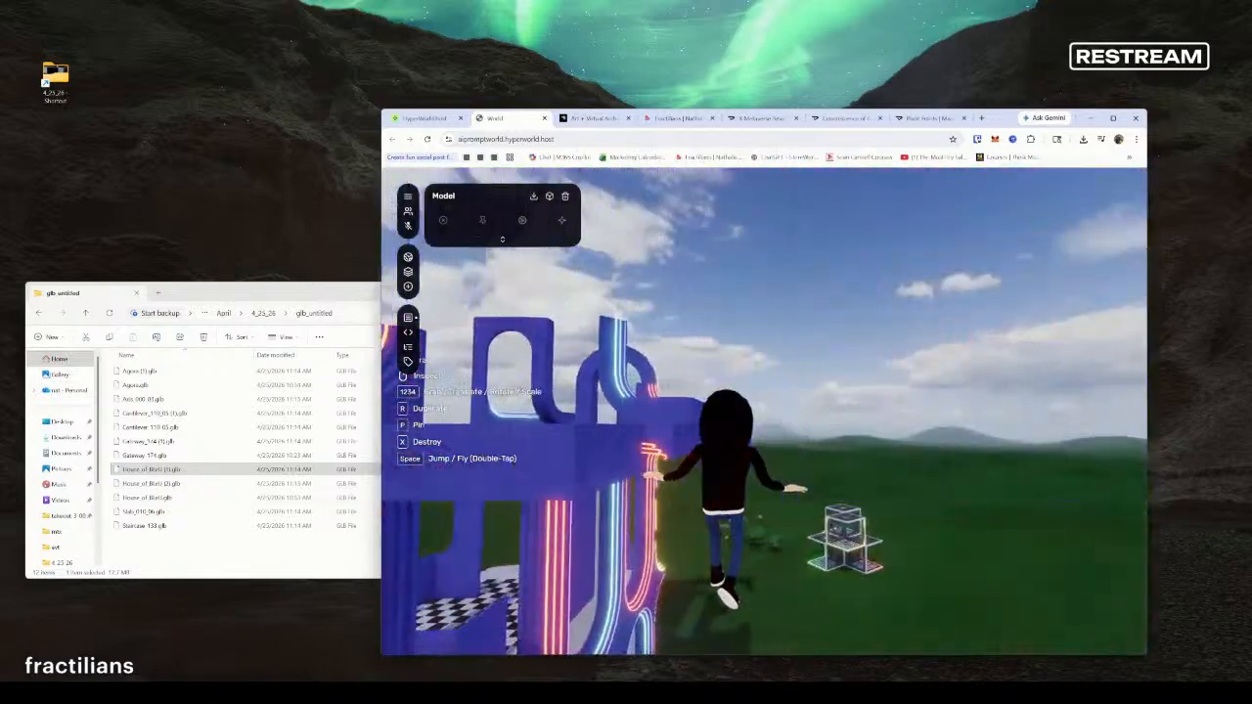
key("d")
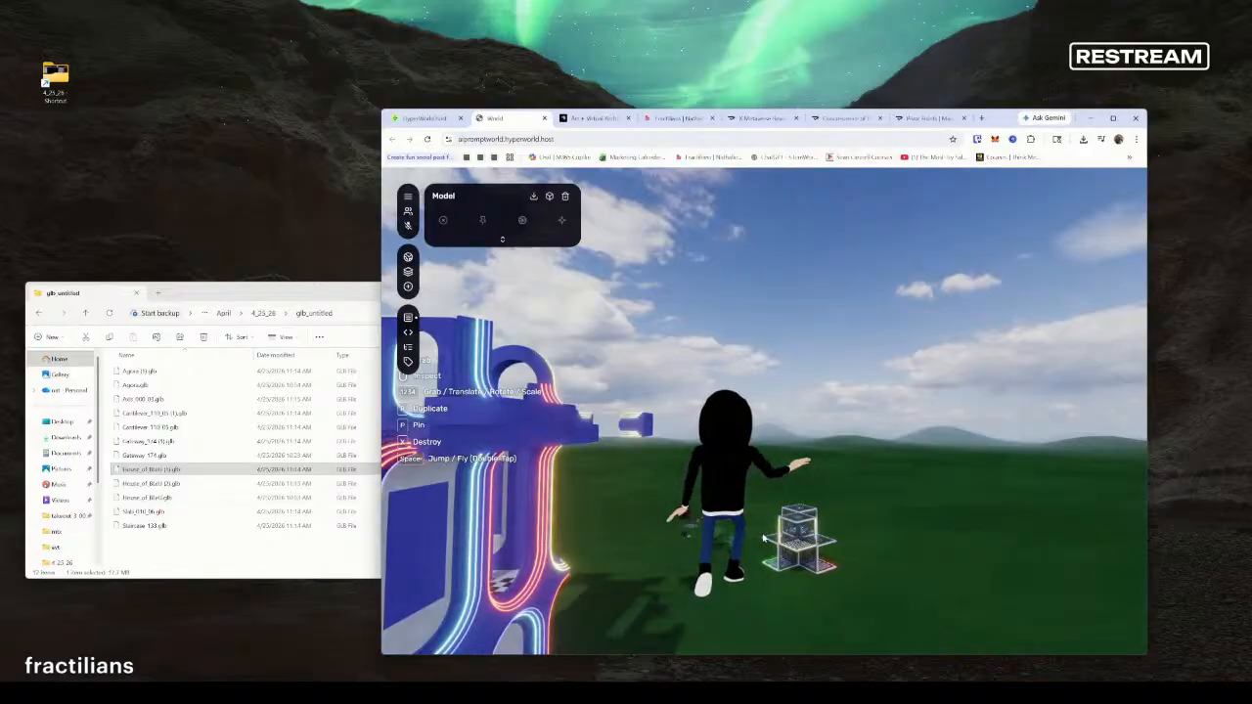
left_click(766, 536)
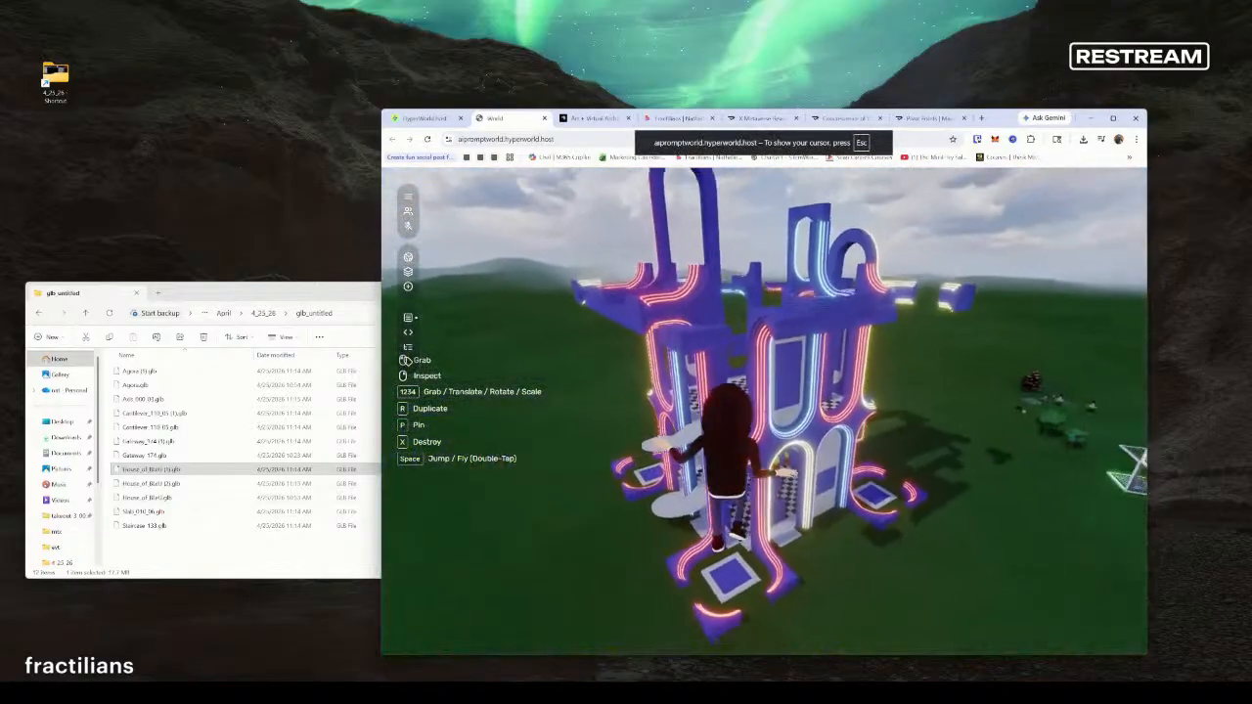
key("a")
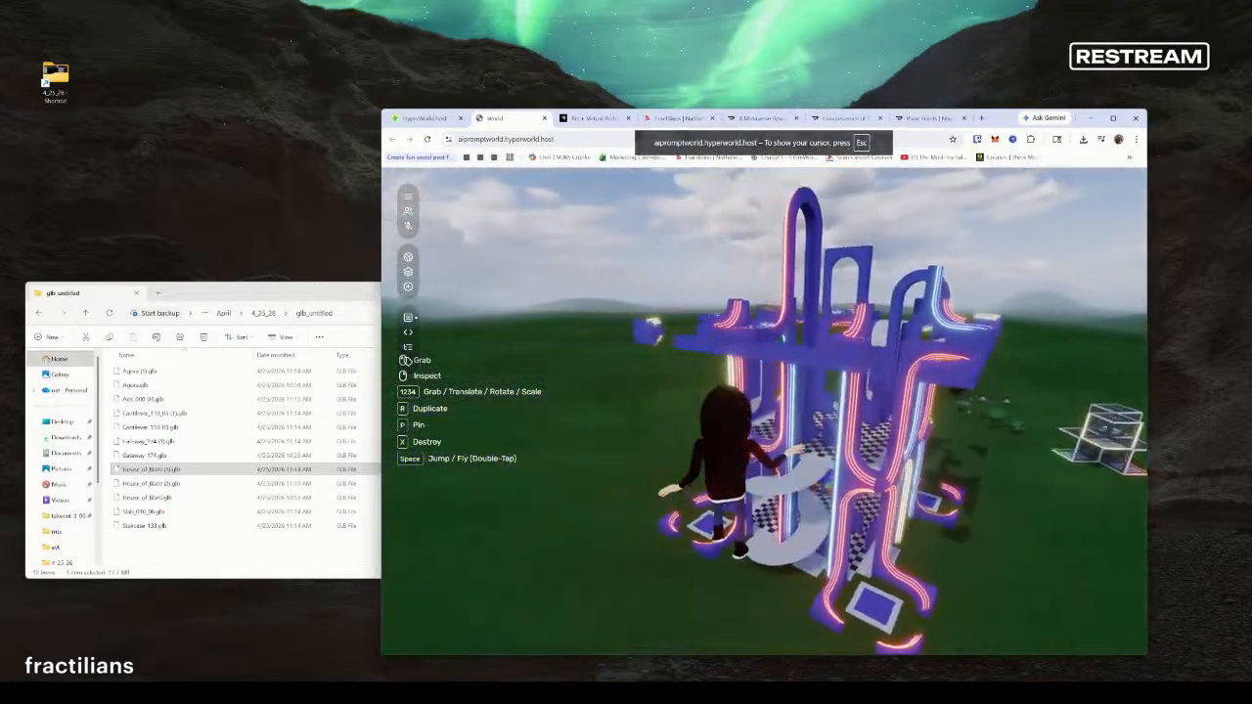
key("a")
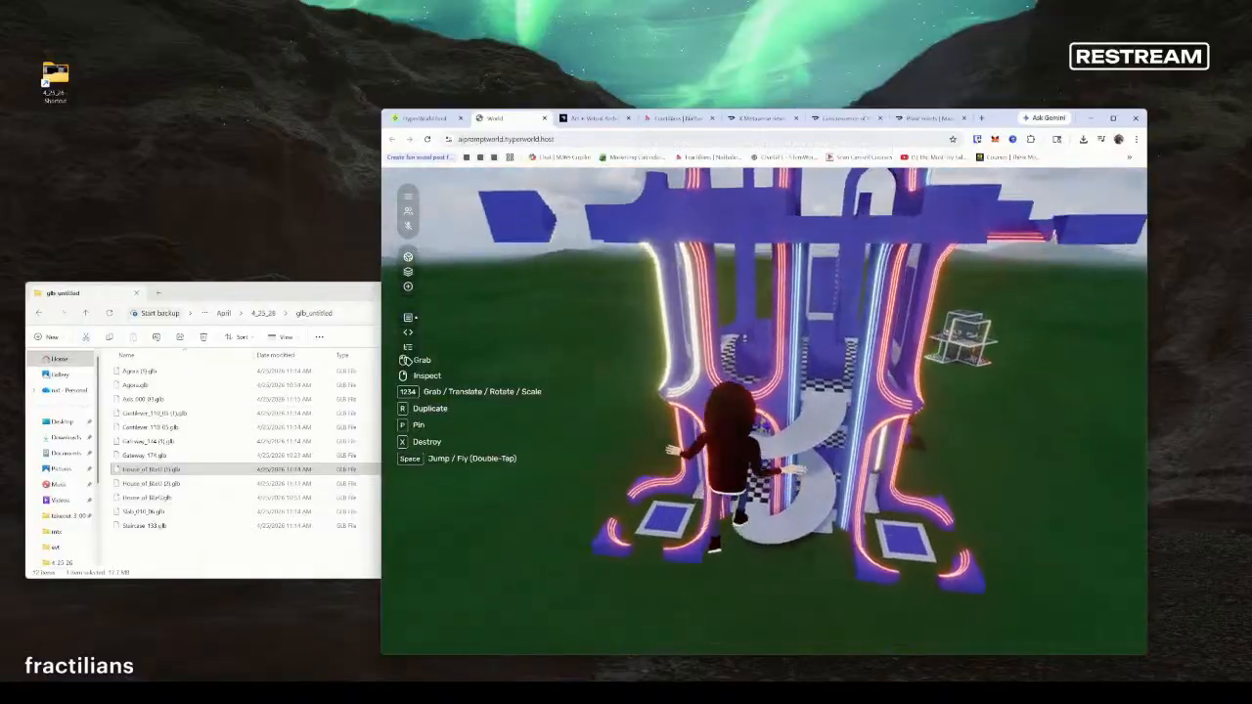
key("w")
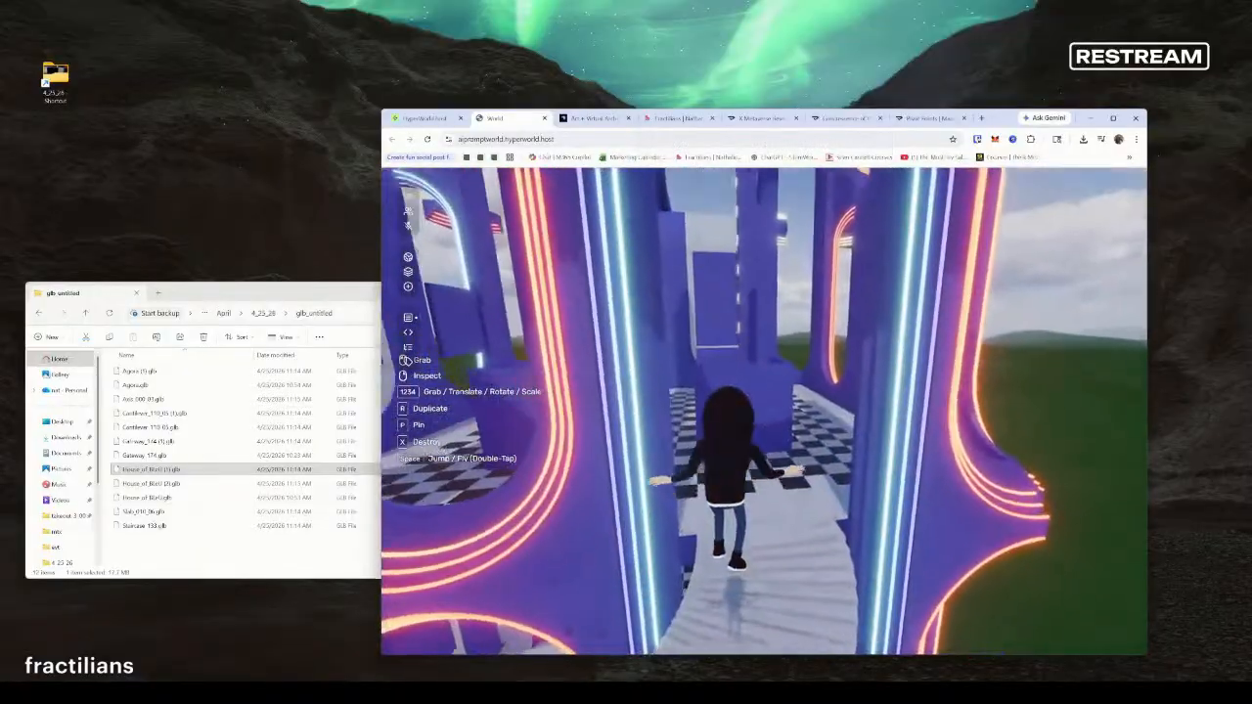
key("s")
key("s")
key("s")
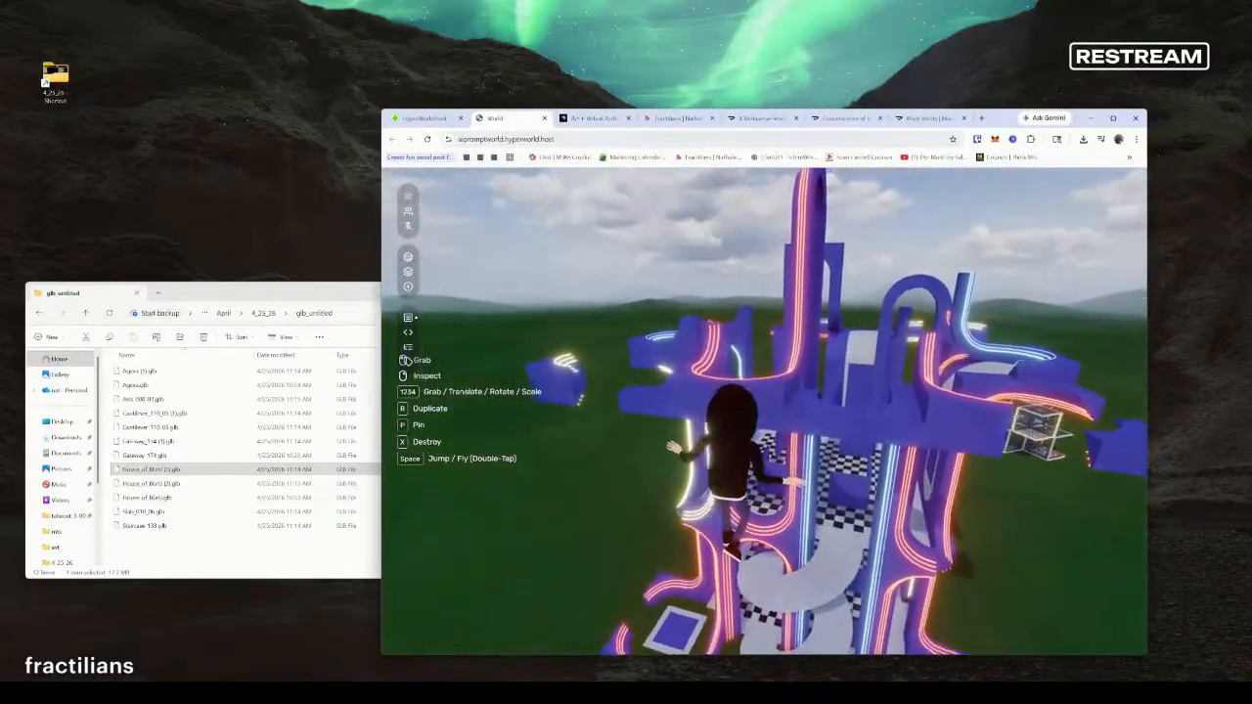
Load the Slab_010_06.glb and Staircase_133.glb models onto the grass in front of the neon house, one on each side of the avatar
left_click(764, 411)
key("w")
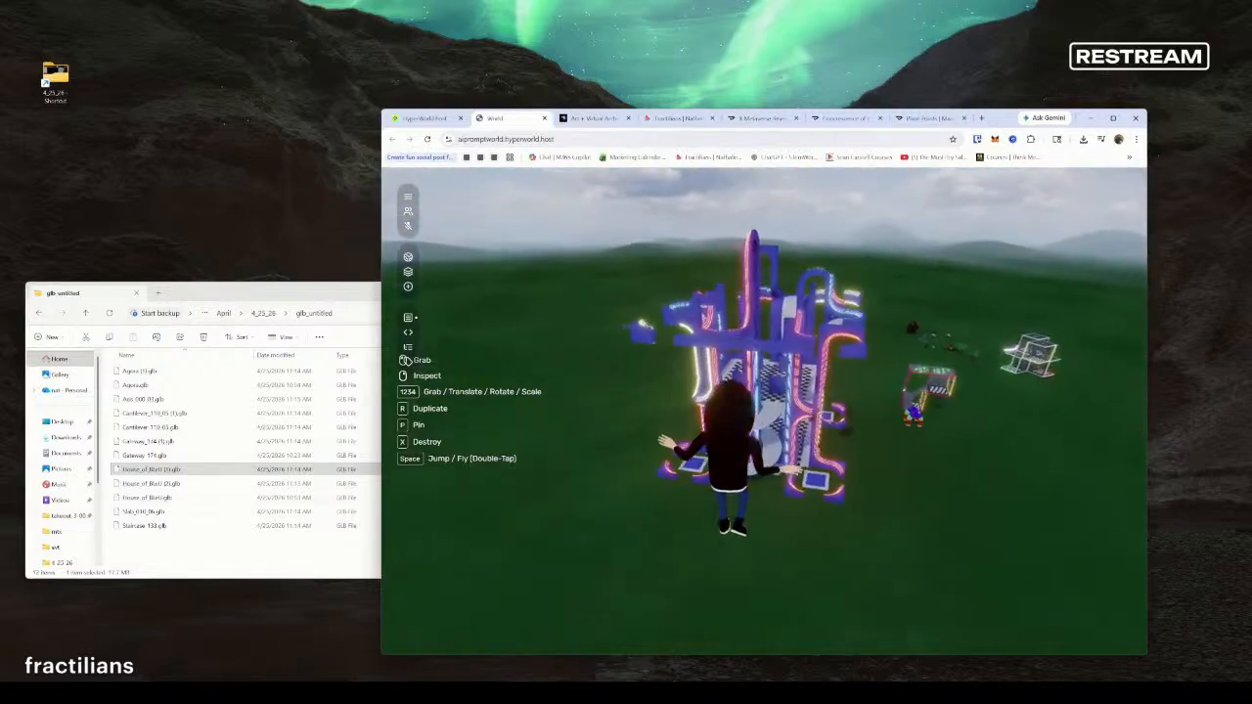
left_click_drag(156, 512, 655, 558)
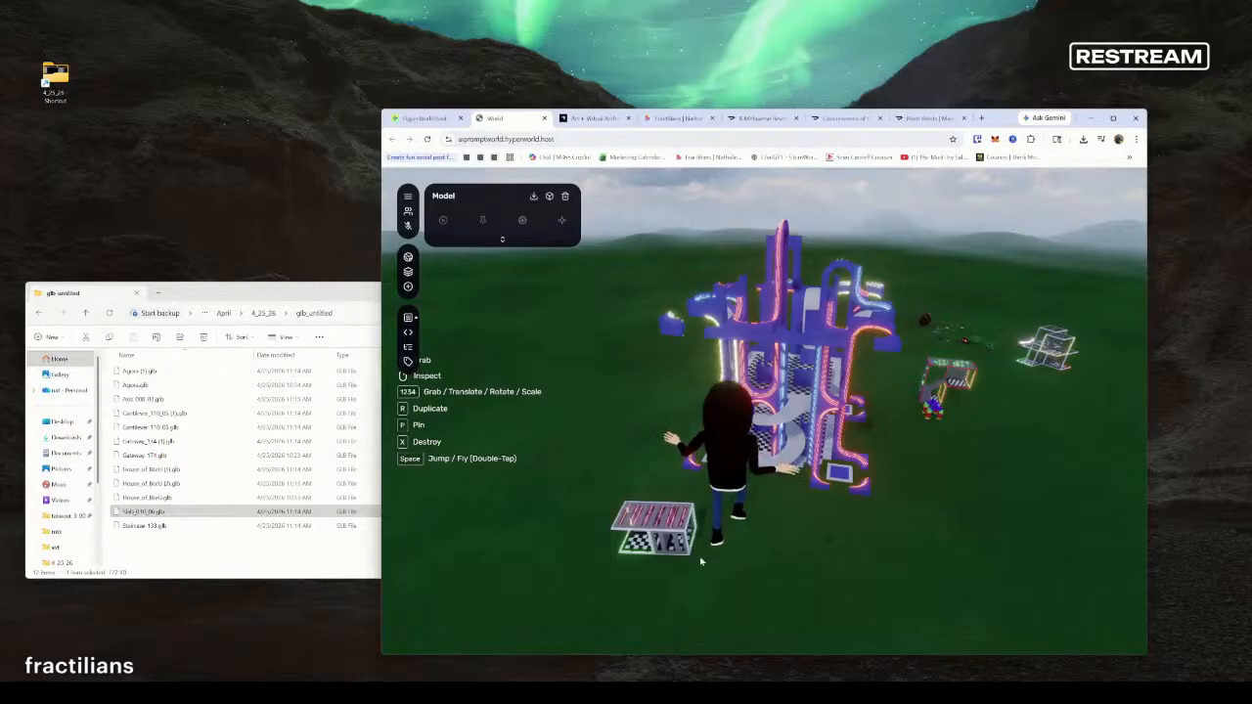
left_click_drag(149, 525, 858, 557)
Fly the avatar up to the neon house's lower arches and spiral stairs, and back out over the grass
left_click(756, 517)
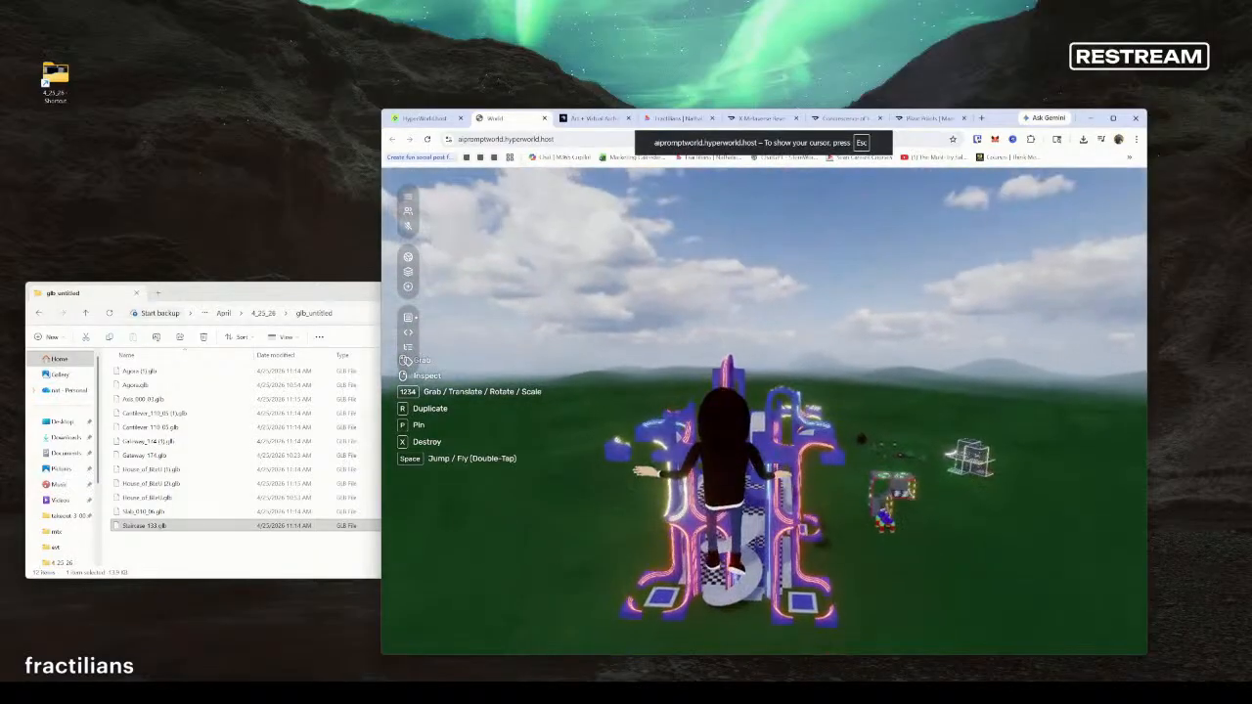
key("w")
key("w")
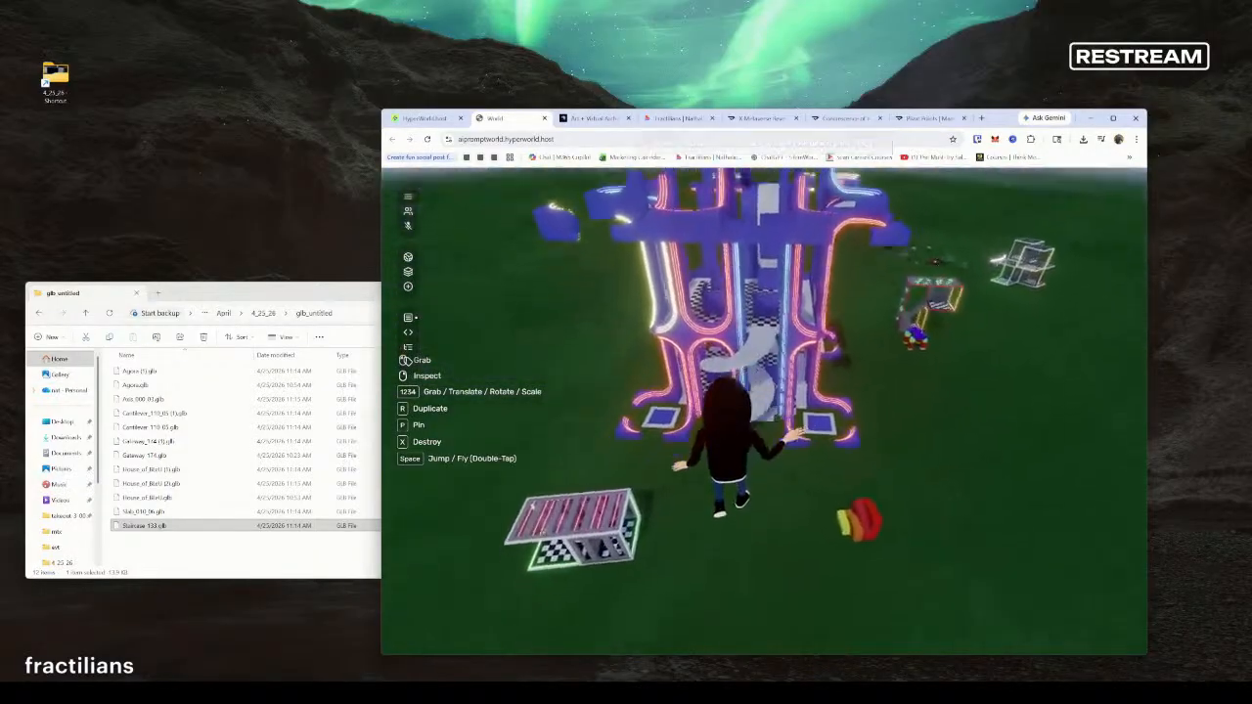
key("w")
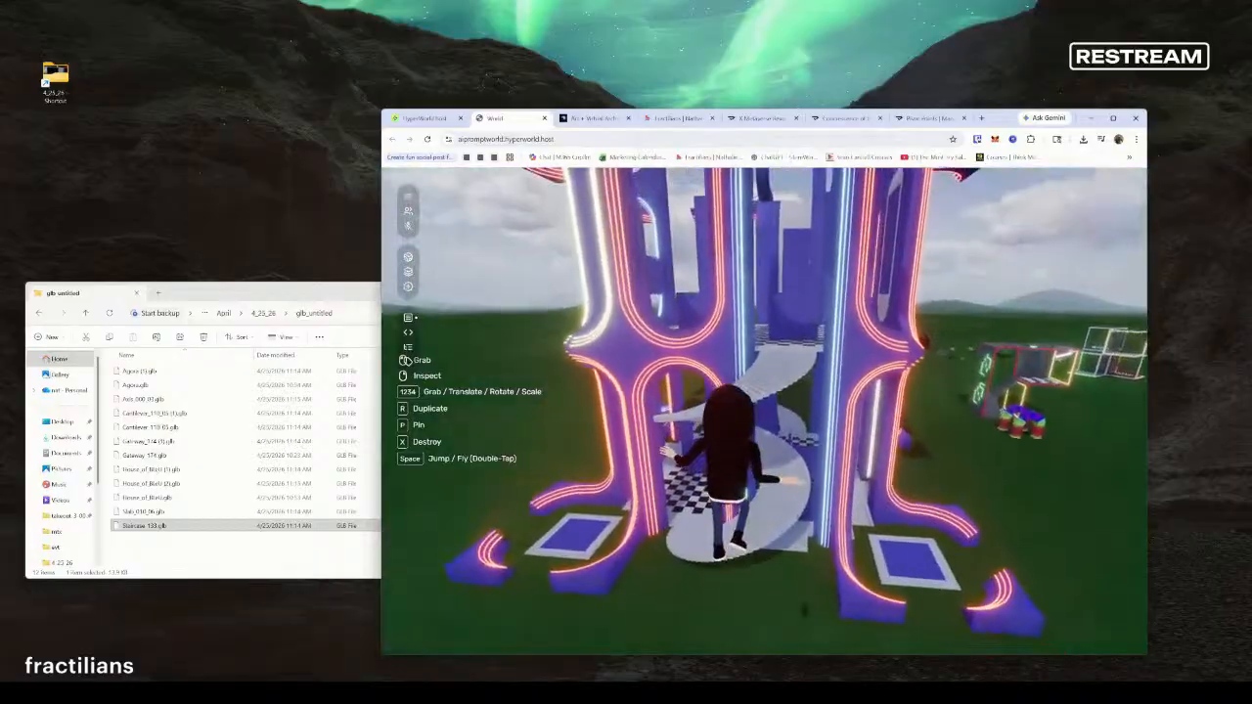
key("w")
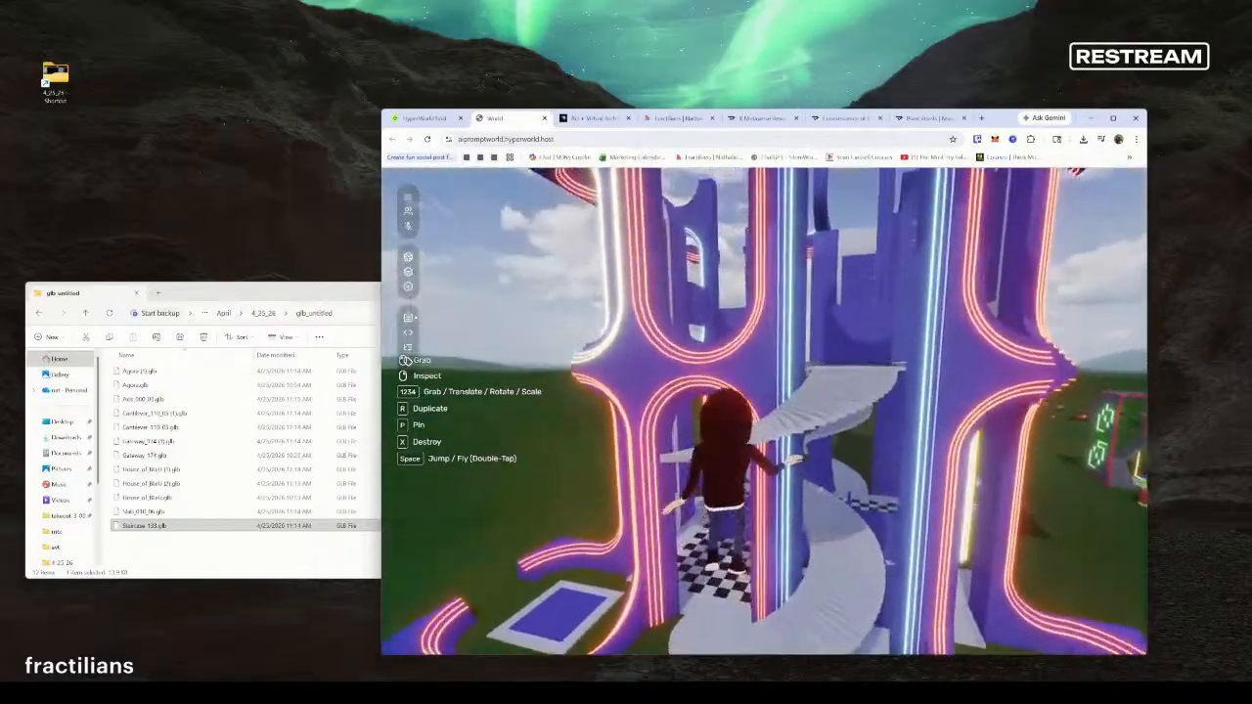
key("s")
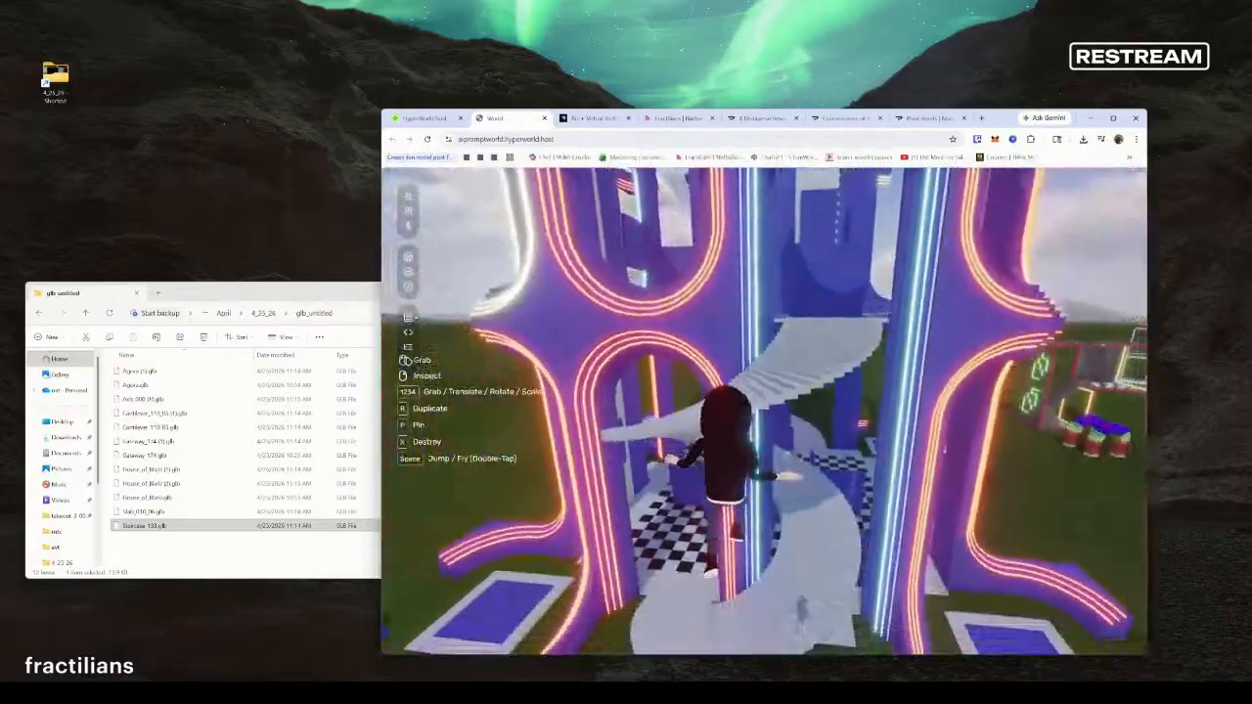
key("s")
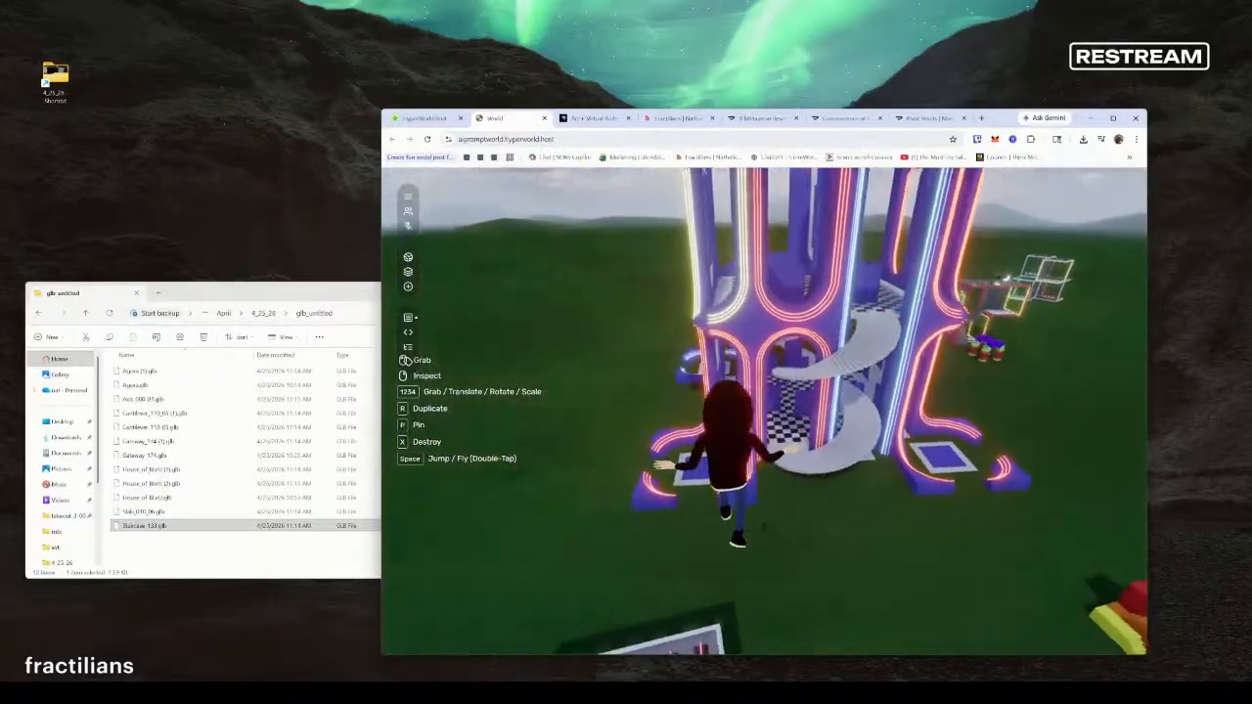
Add a new model block on the open grass beside the slab and the neon house
key("a")
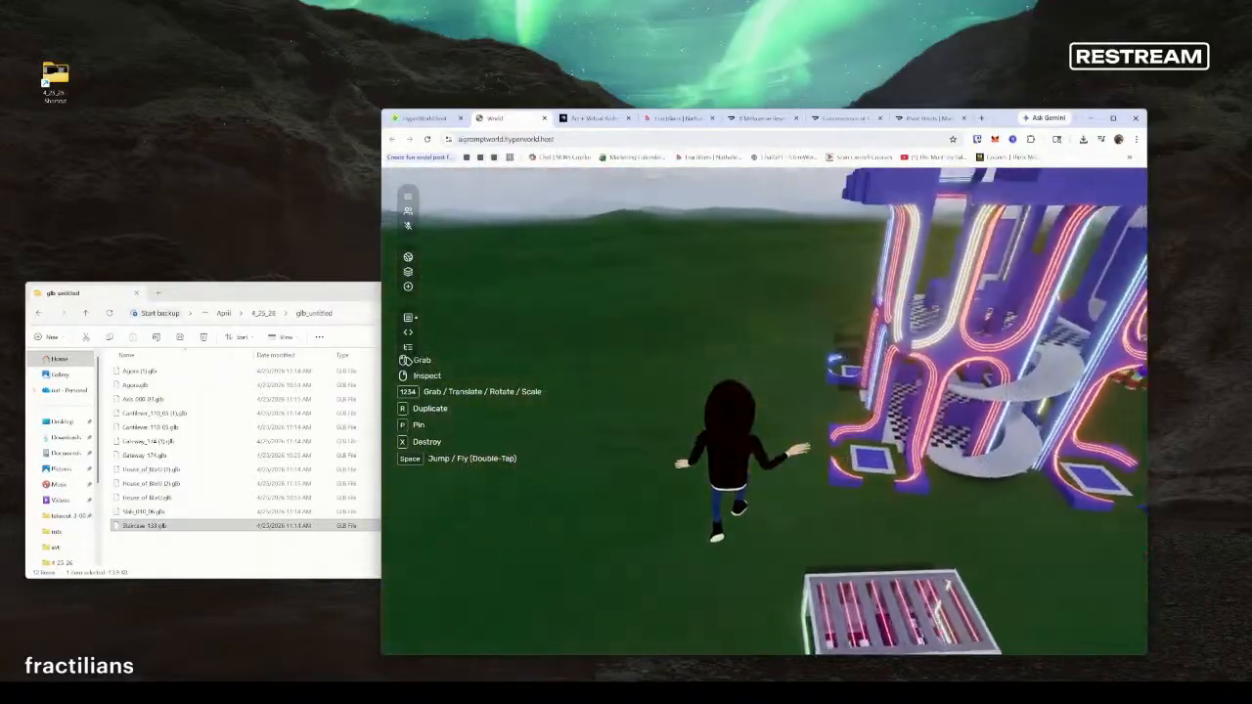
right_click(549, 386)
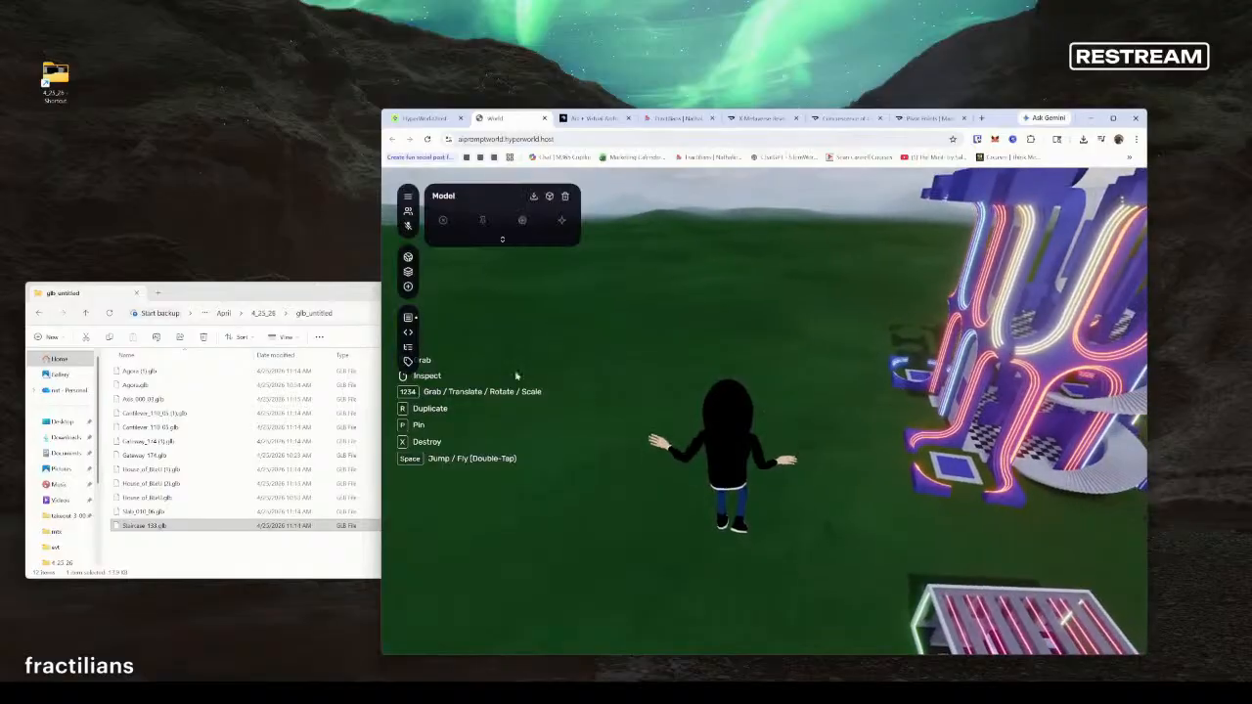
left_click(408, 286)
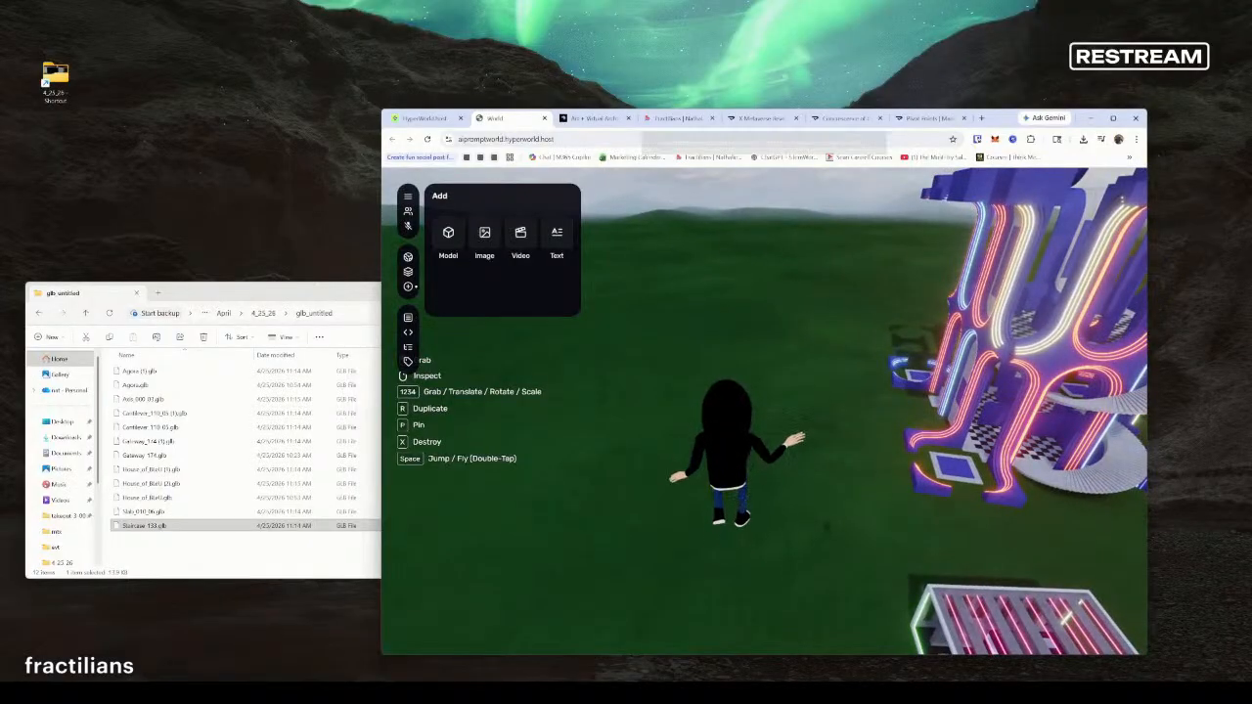
left_click(407, 360)
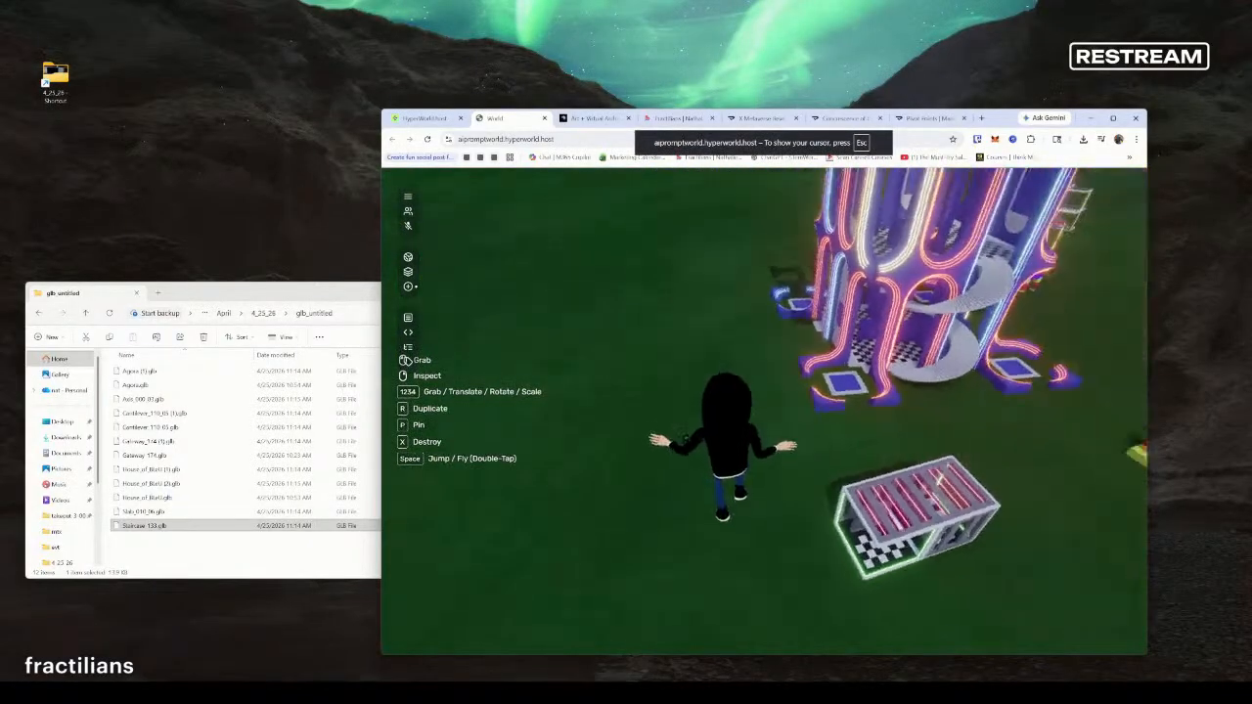
right_click(764, 411)
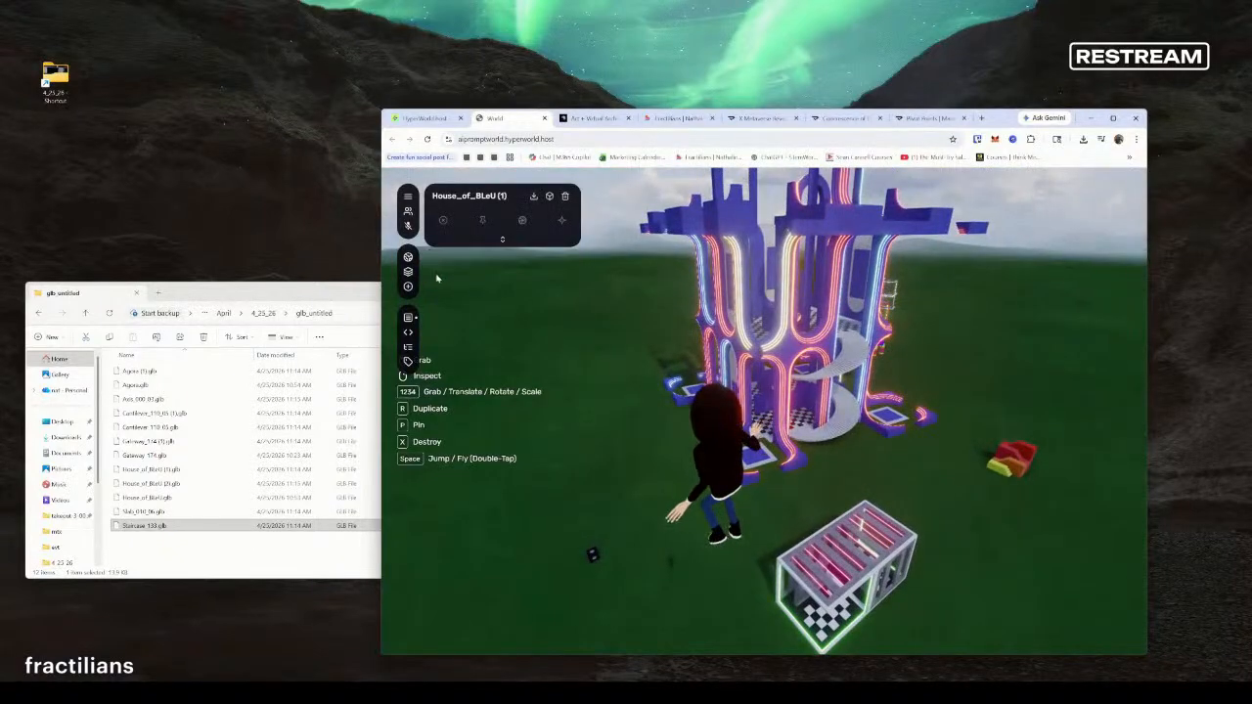
left_click(656, 508)
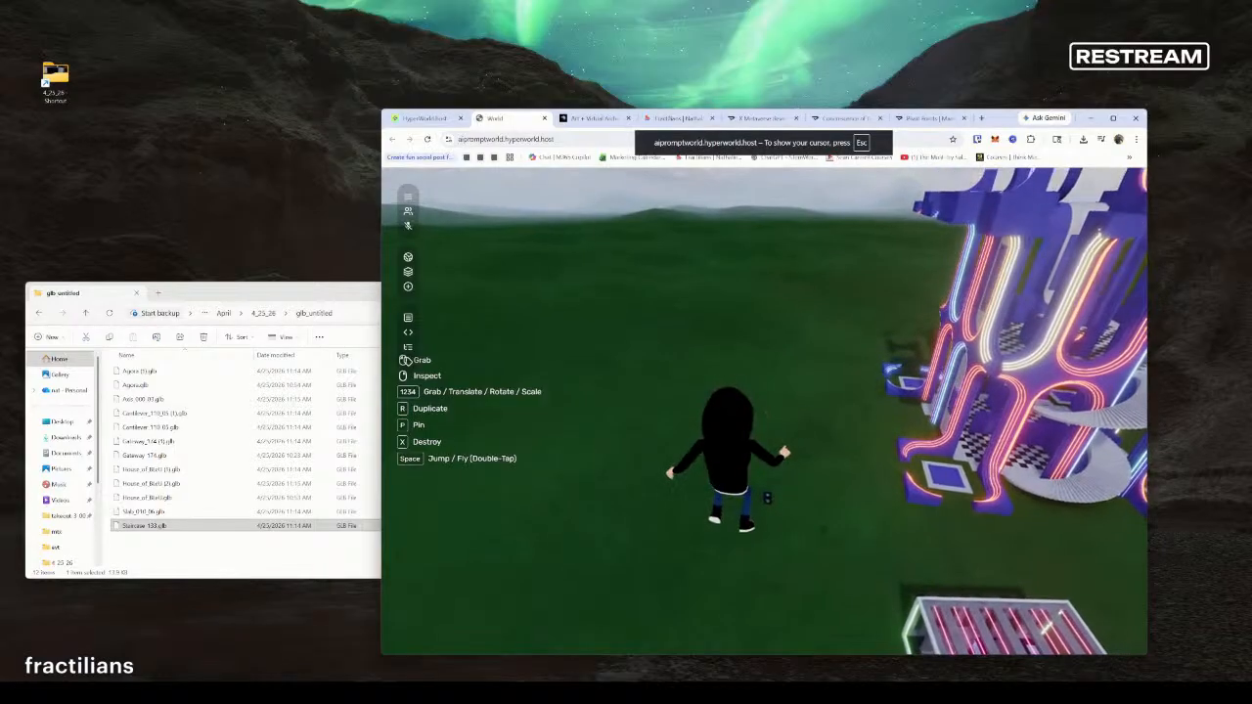
Approach the new model block and replace its base model with House_of_BLeU.glb
key("w")
key("w")
key("w")
right_click(764, 412)
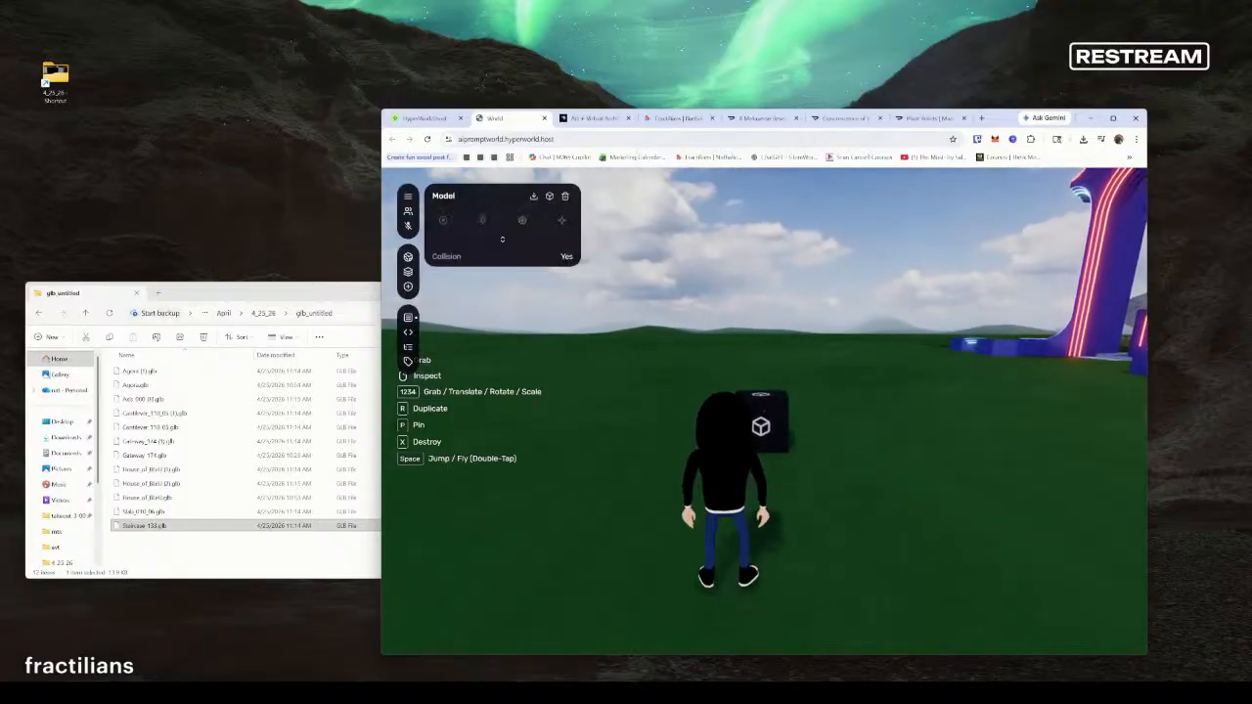
left_click(549, 196)
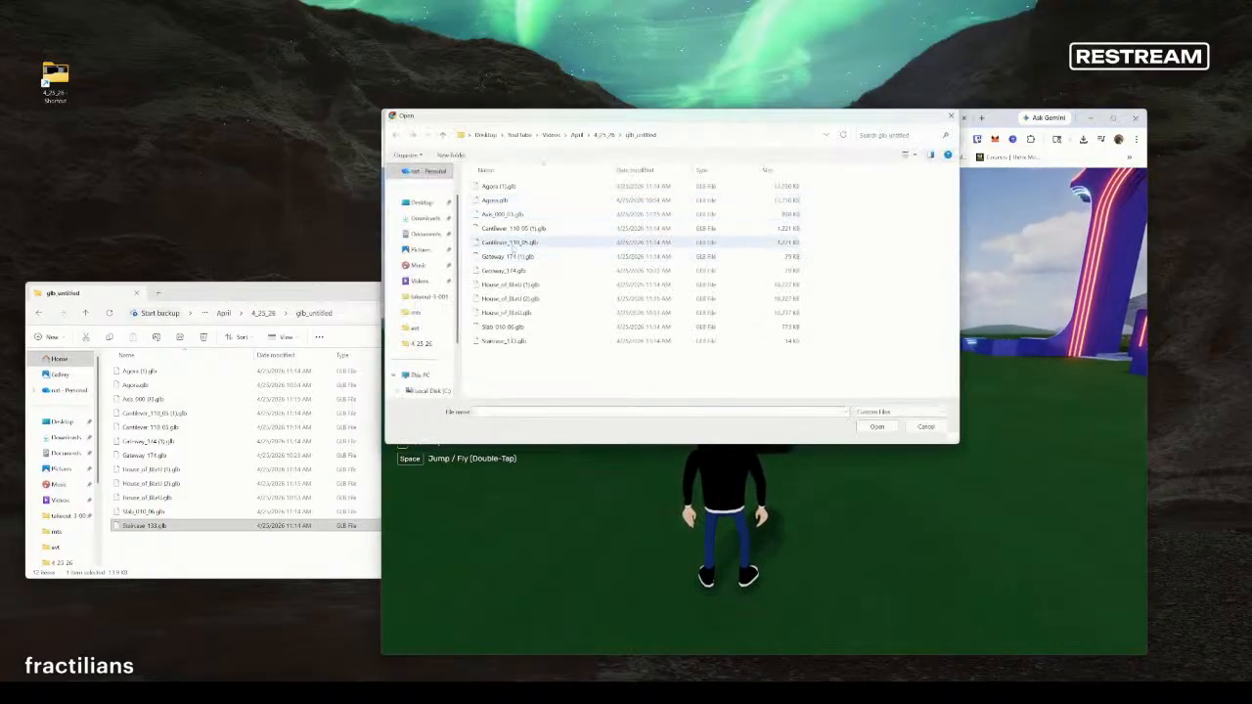
double_click(529, 313)
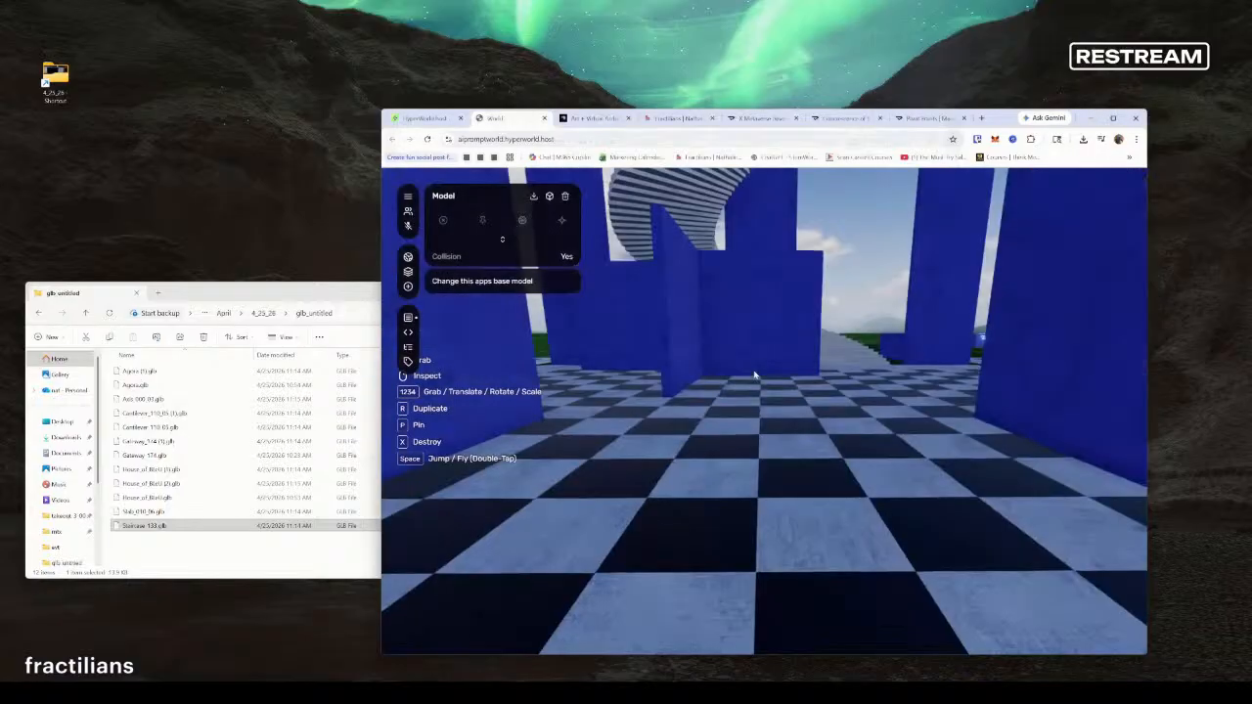
Explore the second house's checkered floor, blue walls and curved stairs with the avatar, and walk out onto the grass
left_click(770, 433)
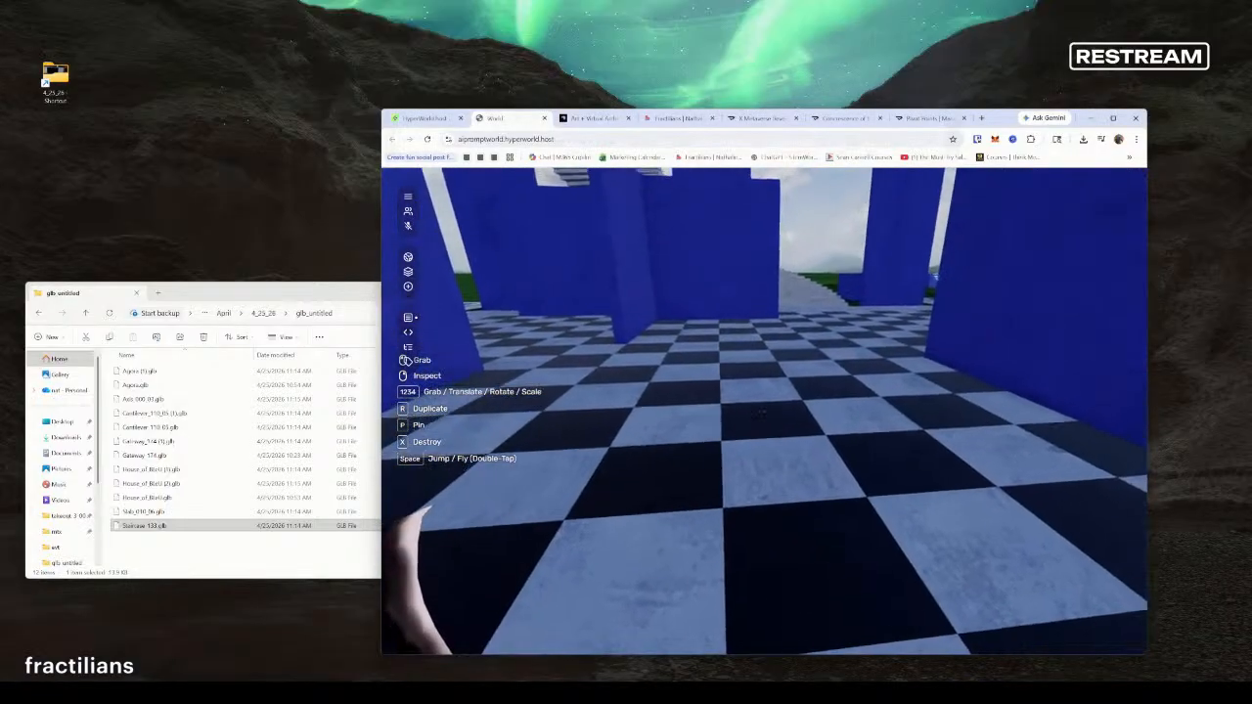
key("space")
key("space")
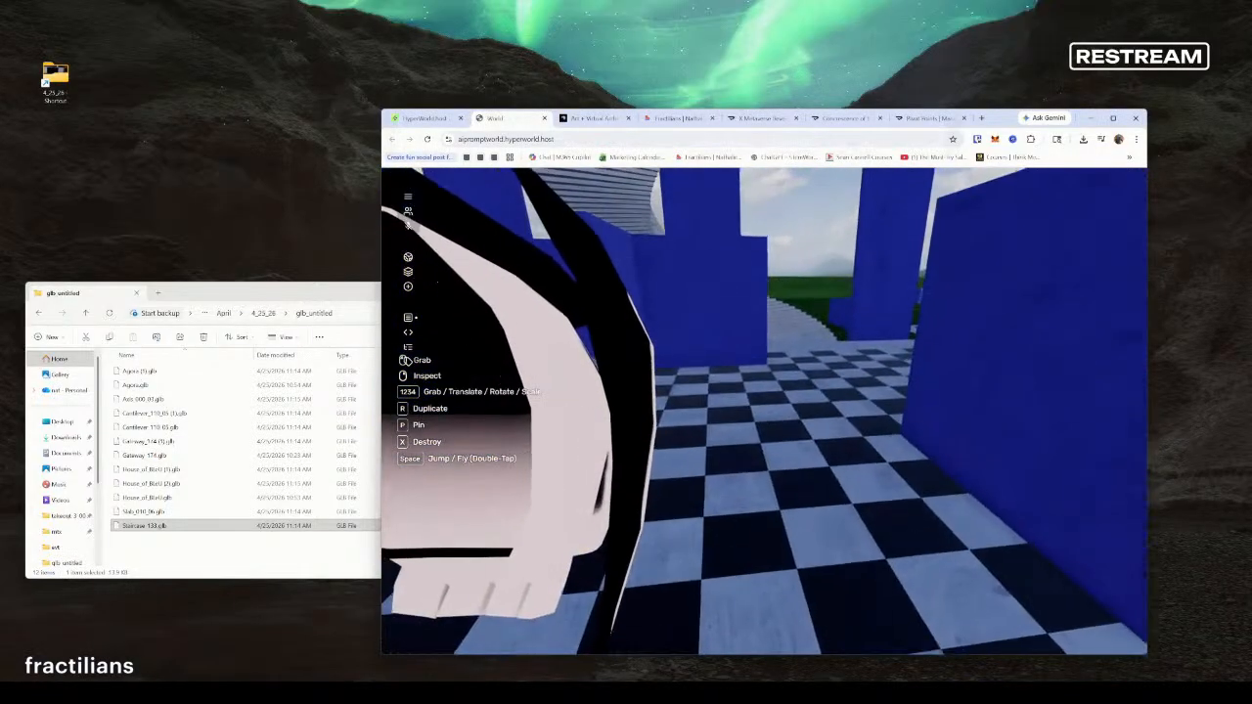
key("w")
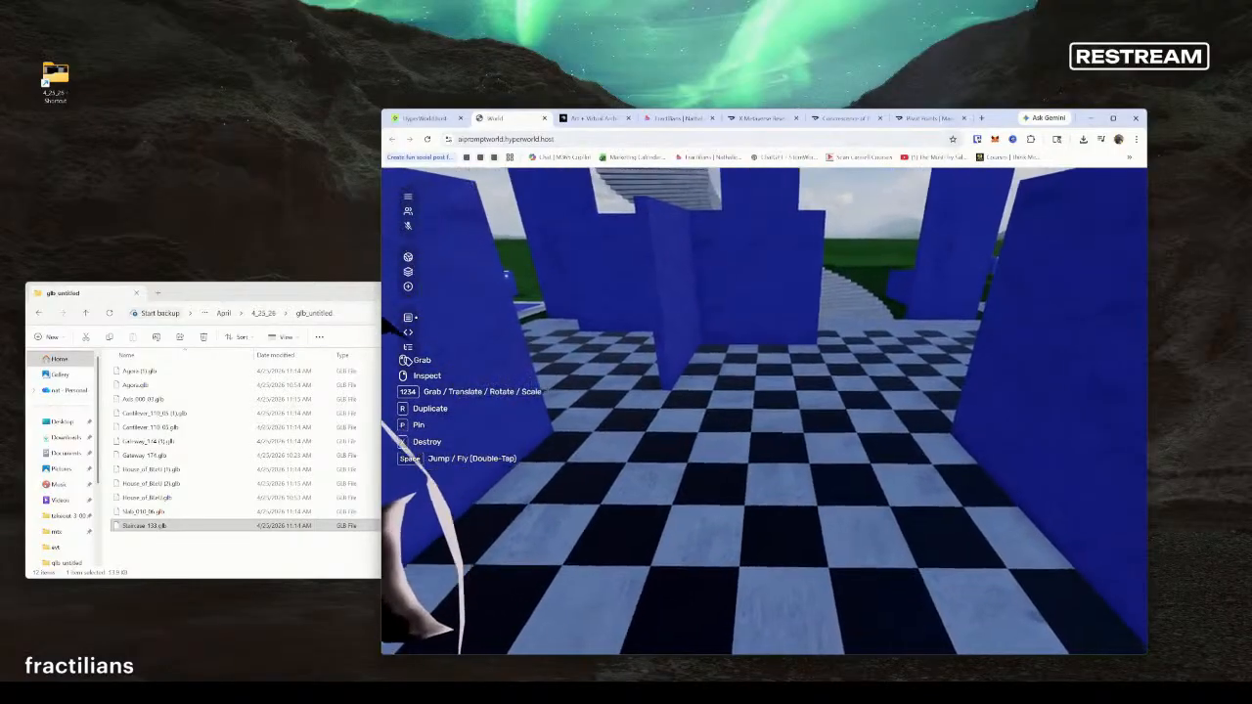
scroll(764, 411, "down", 5)
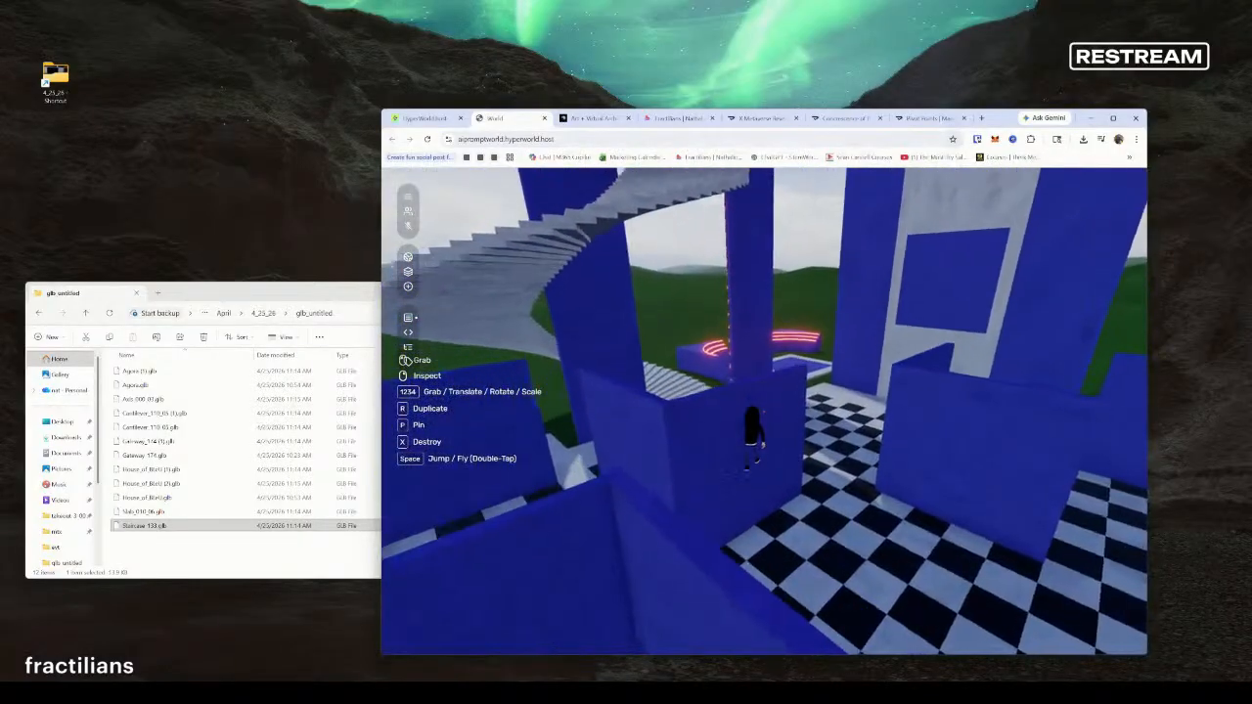
key("s")
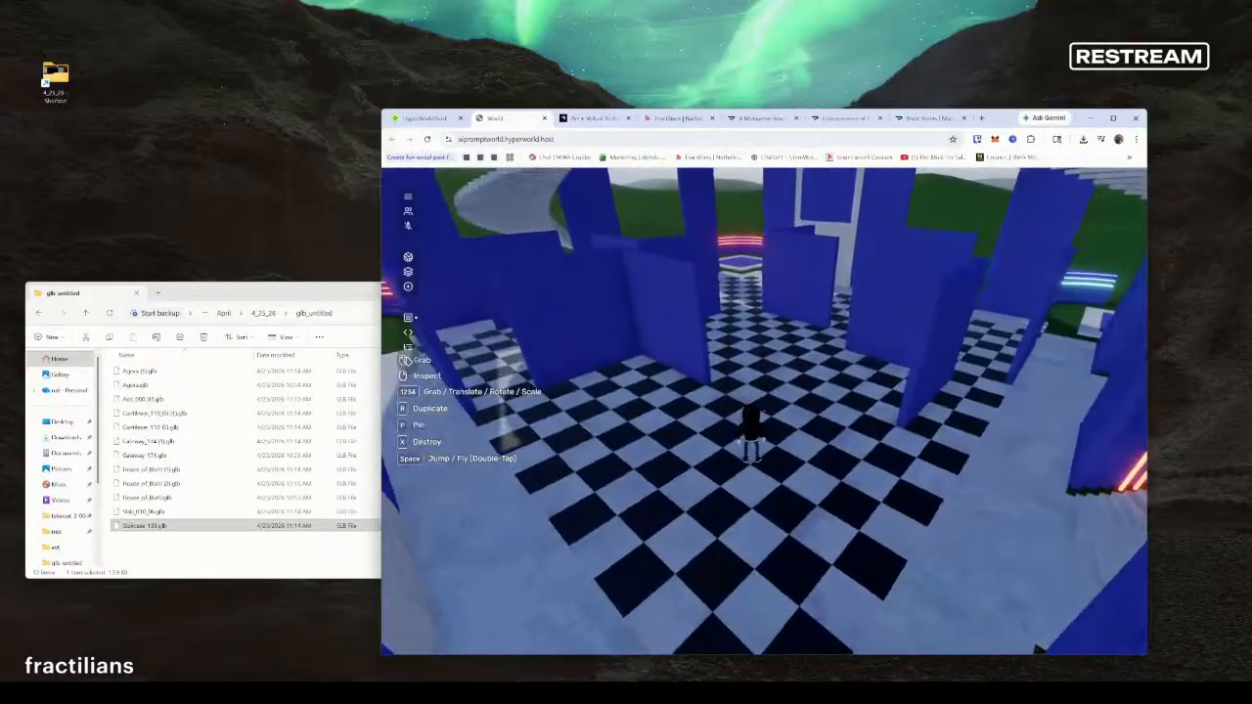
key("w")
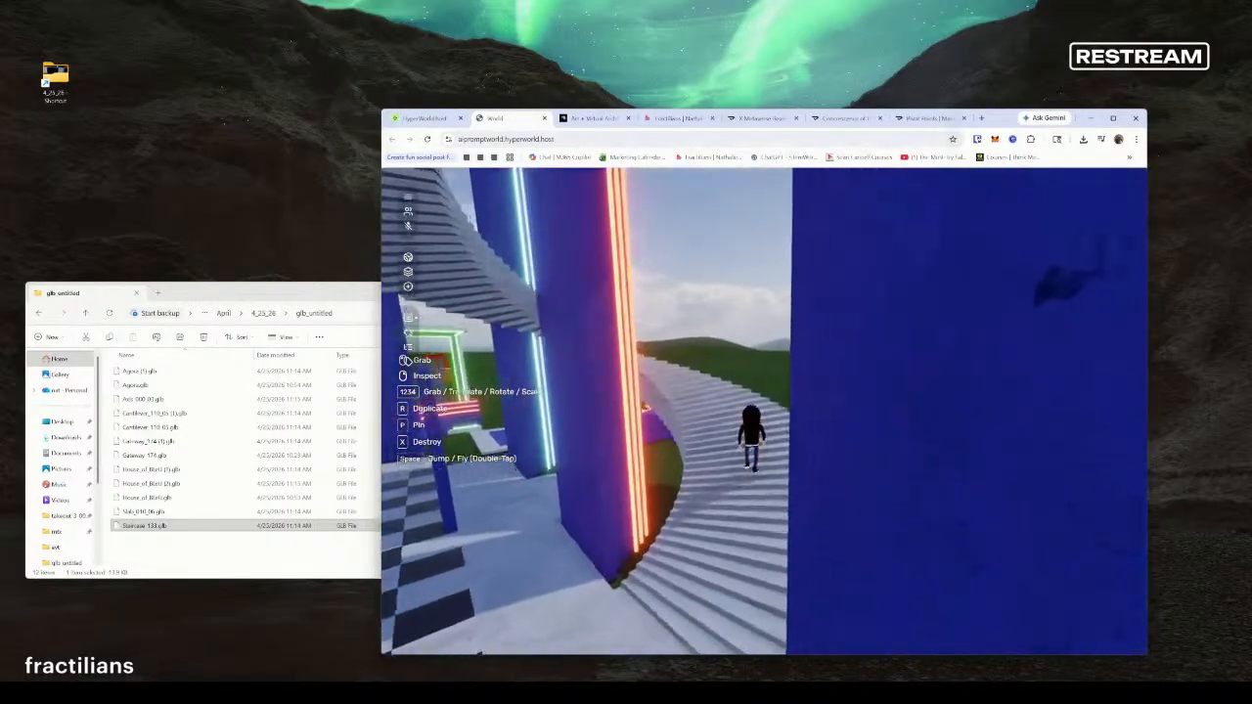
key("w")
key("w")
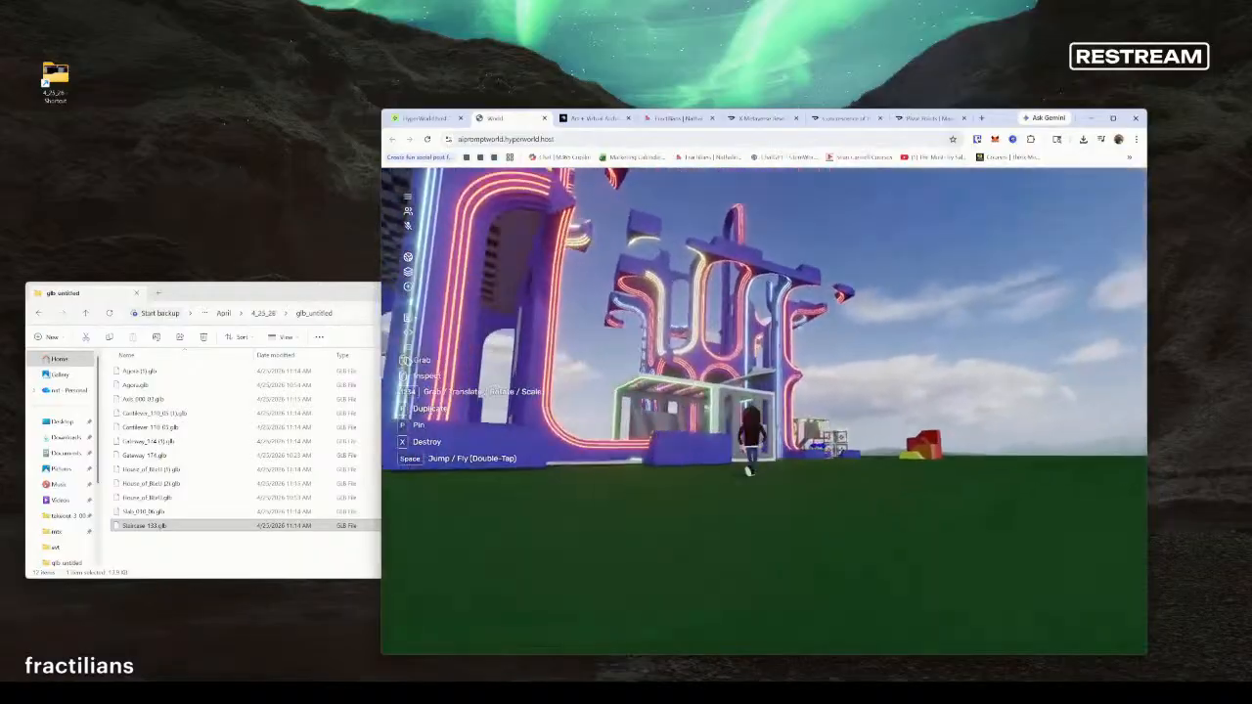
Fly above the slab and destroy the first house, House_of_BLeU (1), standing behind it
key("space")
key("w")
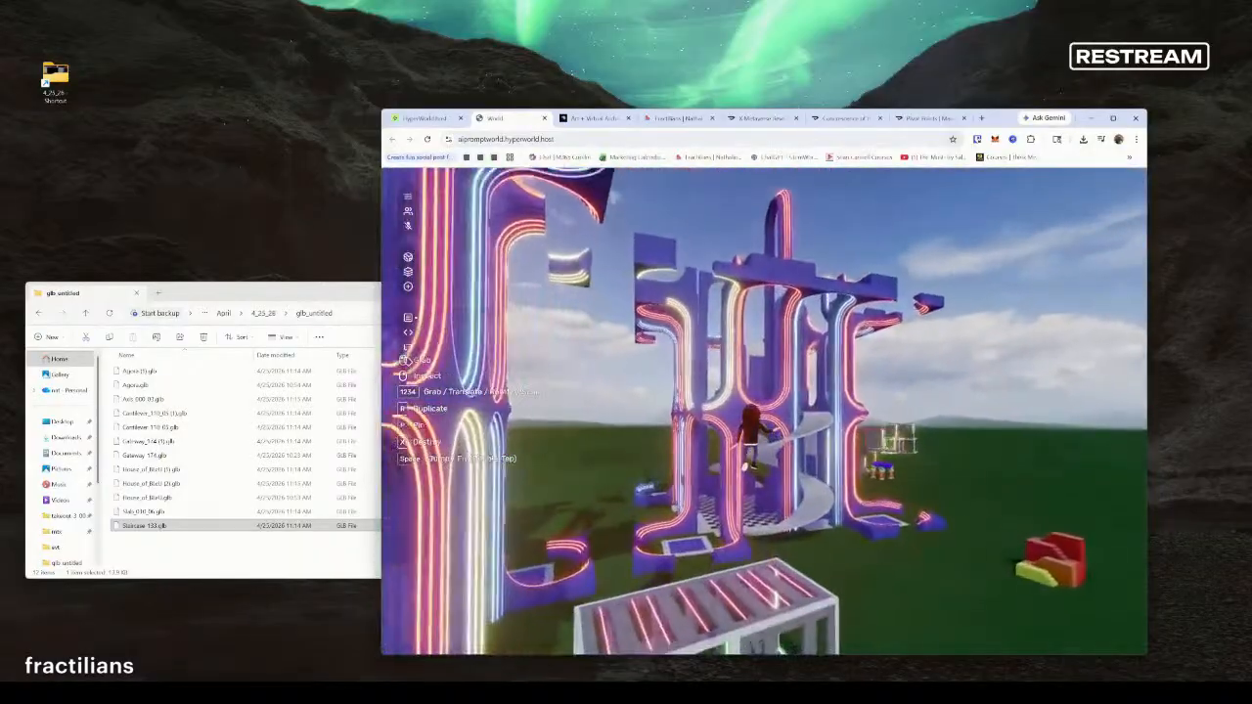
key("x")
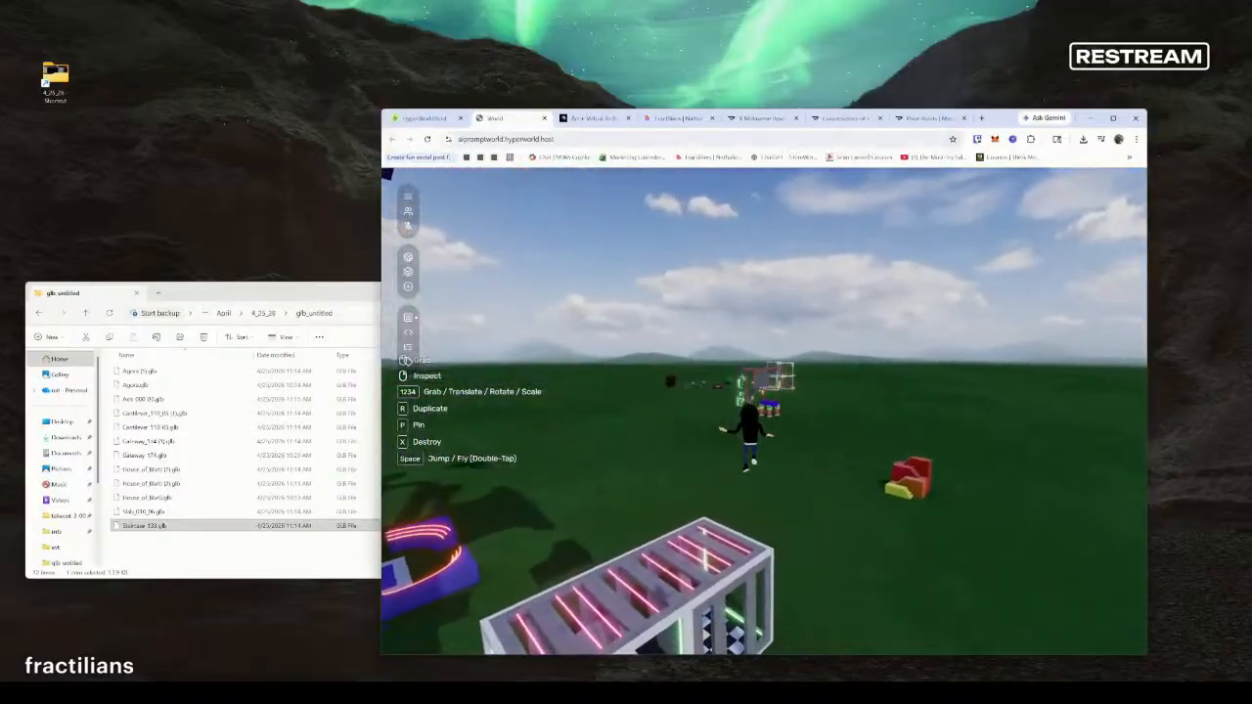
Grab the small rainbow gateway model and place it on the open grass in front of the neon house
left_click(764, 411)
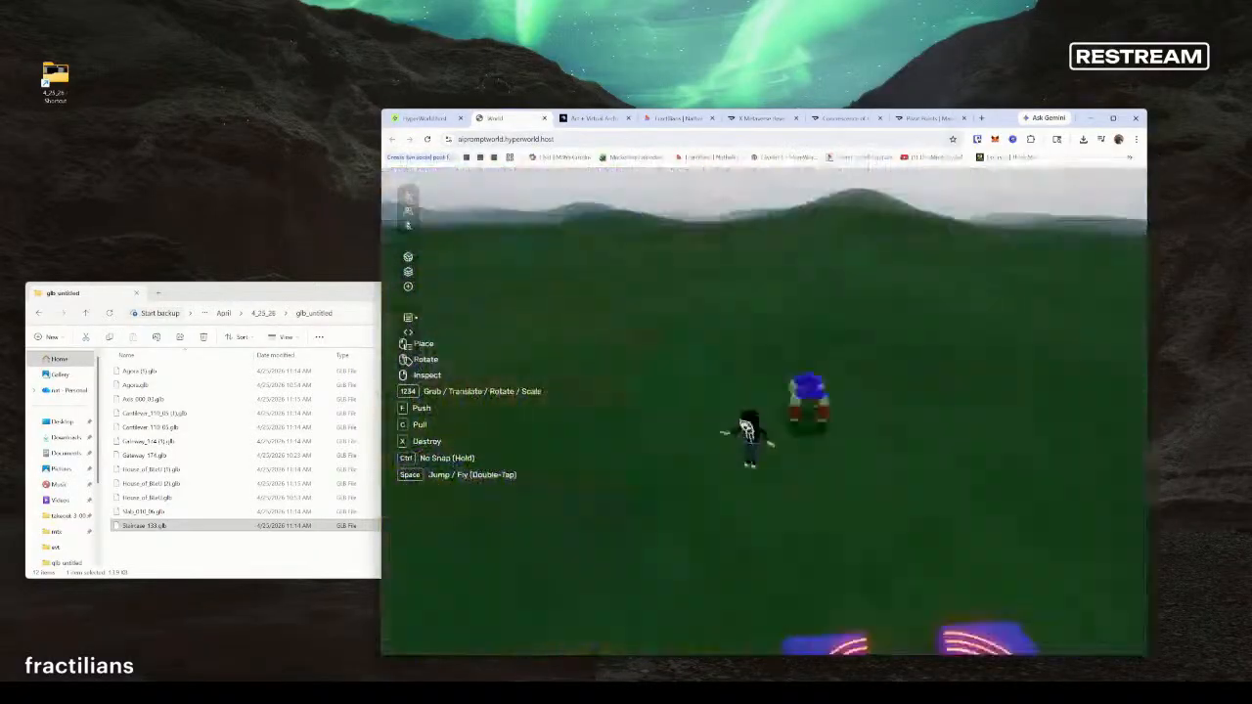
key("s")
left_click(763, 411)
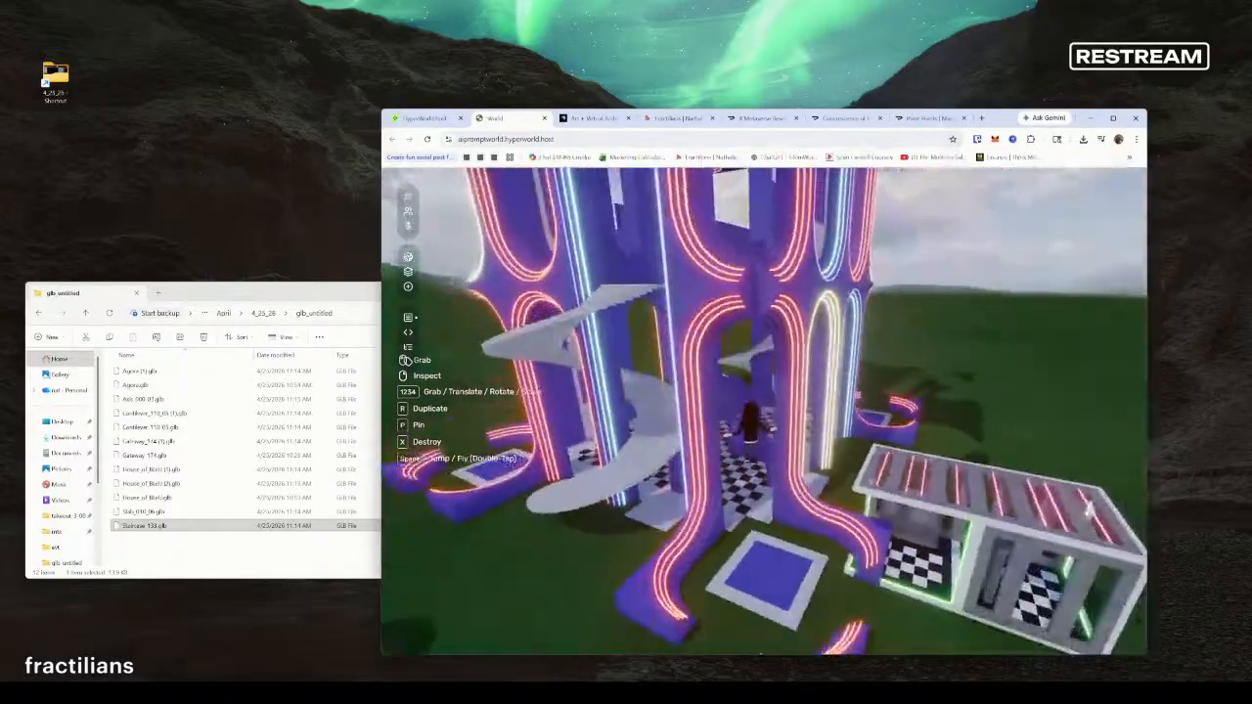
key("s")
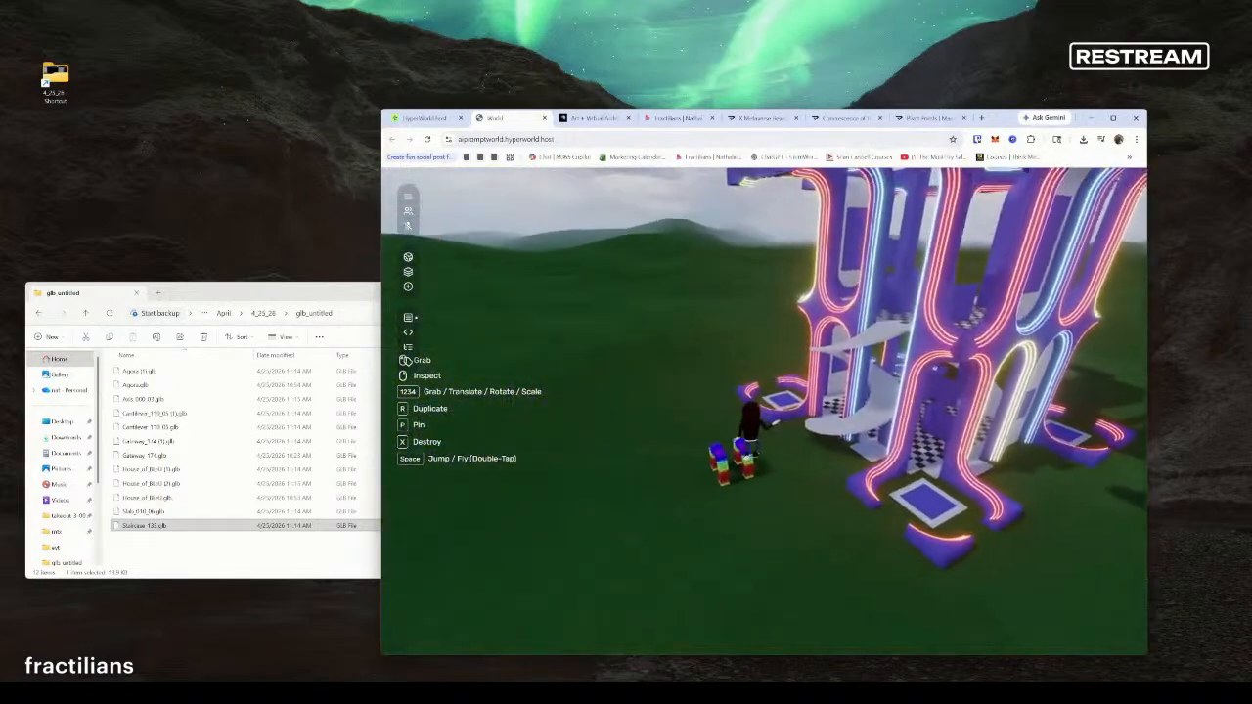
Approach the small rainbow gateway and scale it up until its arch towers over the neon house
key("d")
key("a")
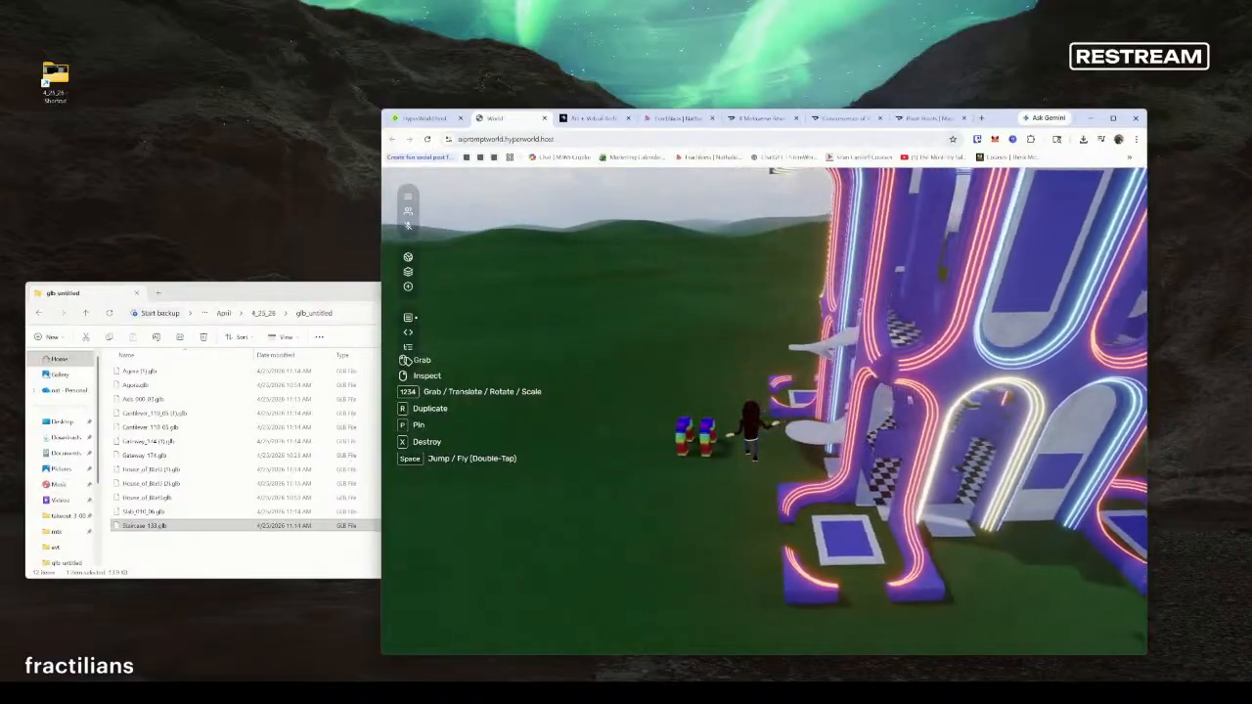
key("s")
key("space")
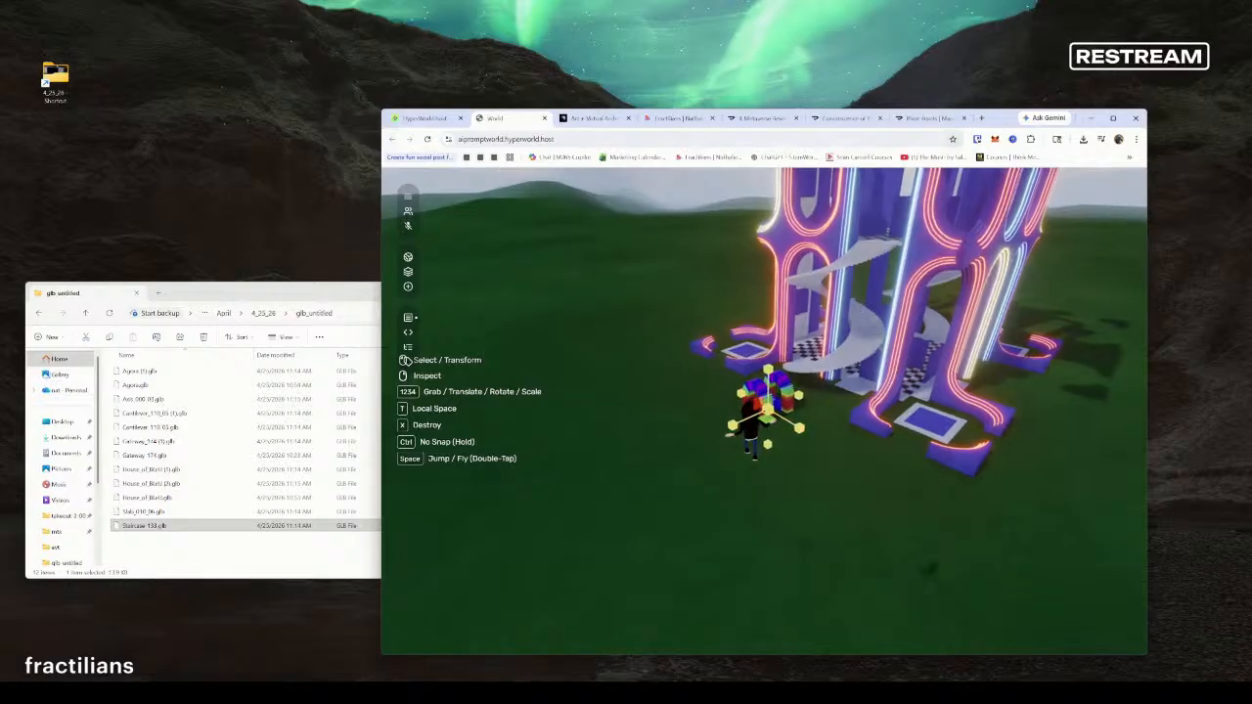
left_click_drag(786, 398, 773, 411)
key("a")
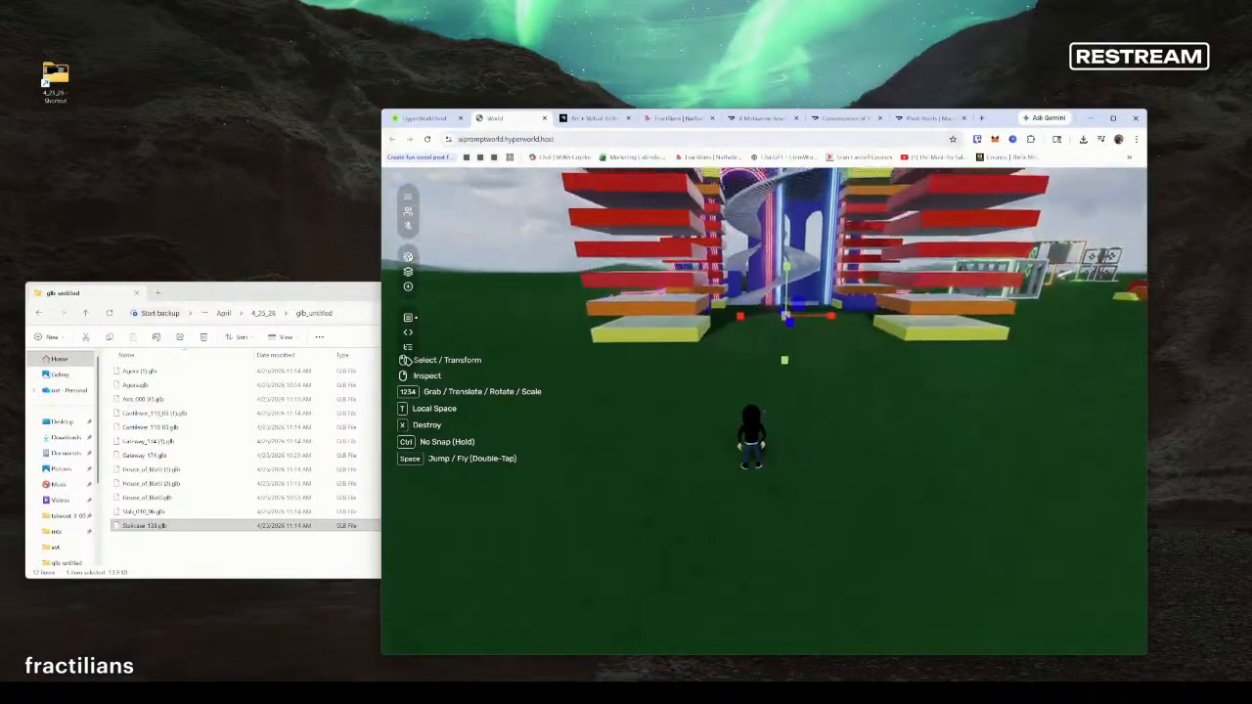
left_click_drag(766, 411, 766, 411)
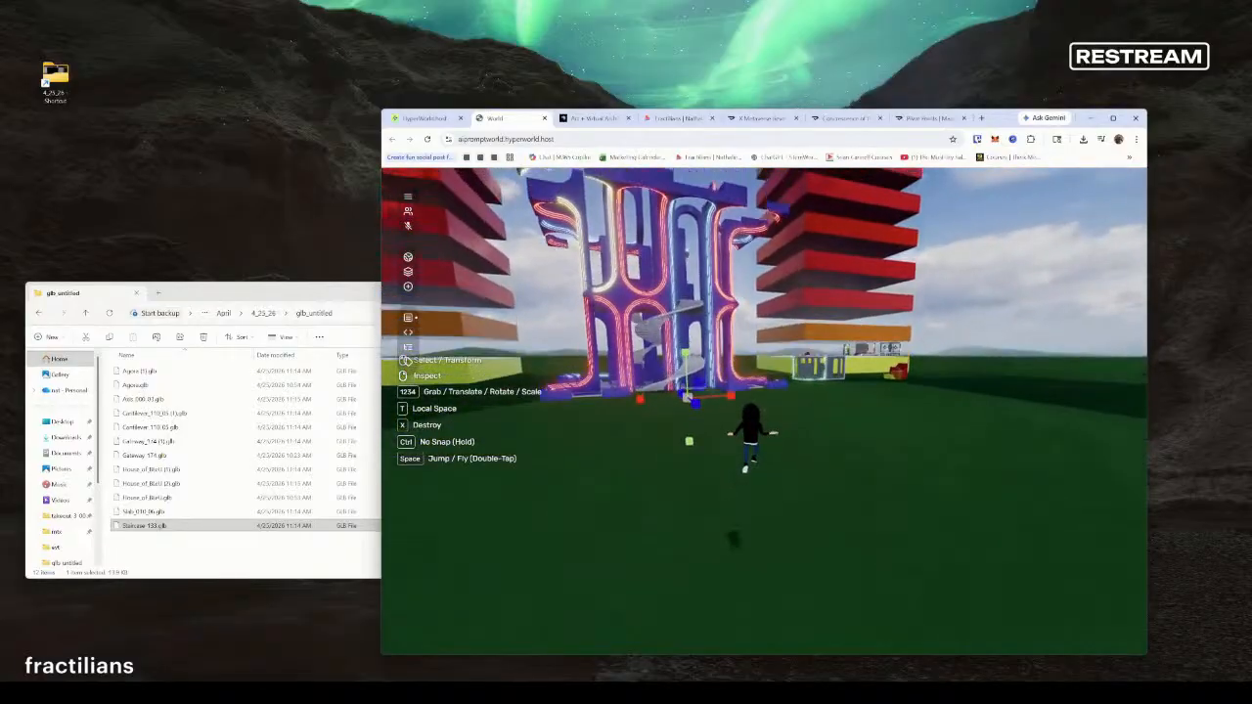
Fly around the enlarged rainbow gateway to examine its arch and stacked legs in relation to the neon house
key("s")
key("space")
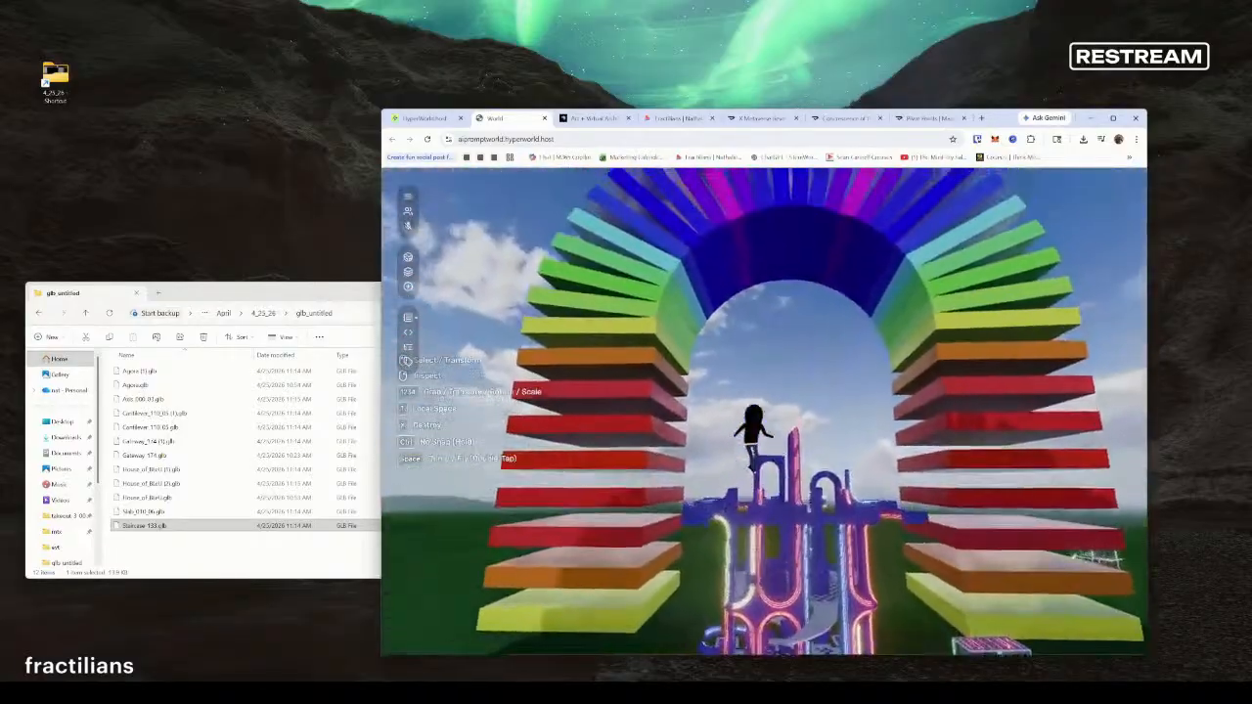
key("w")
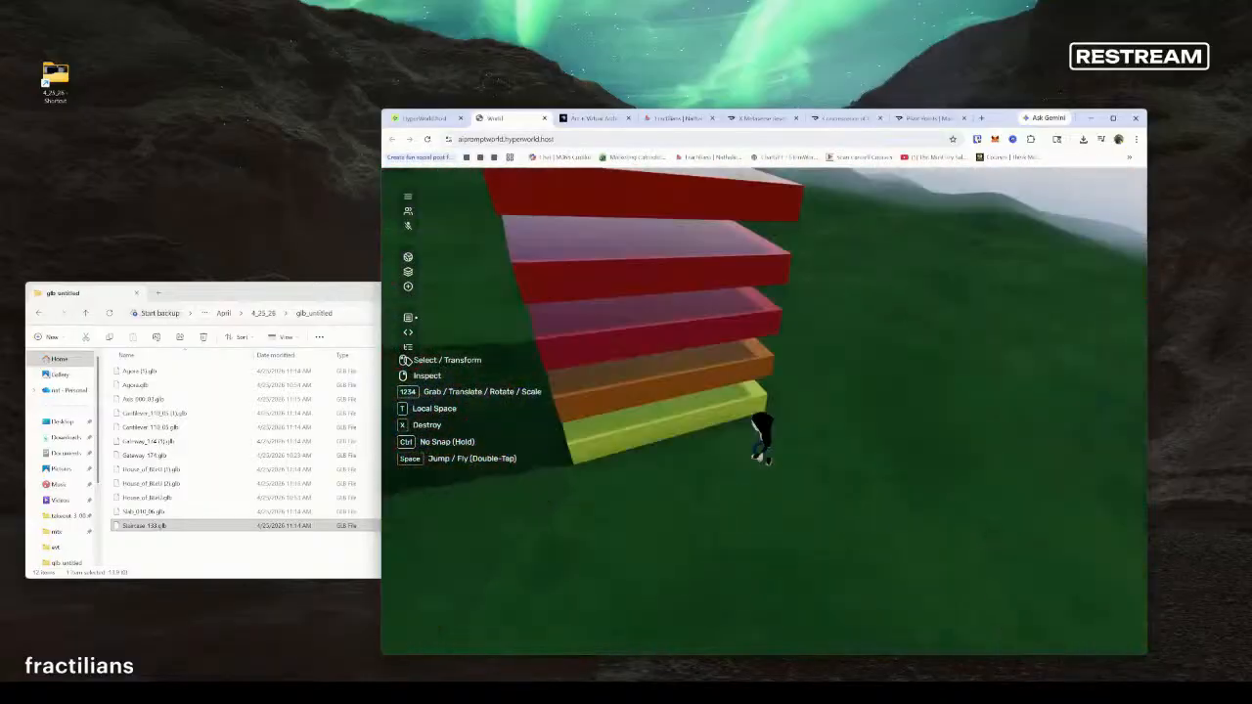
key("s")
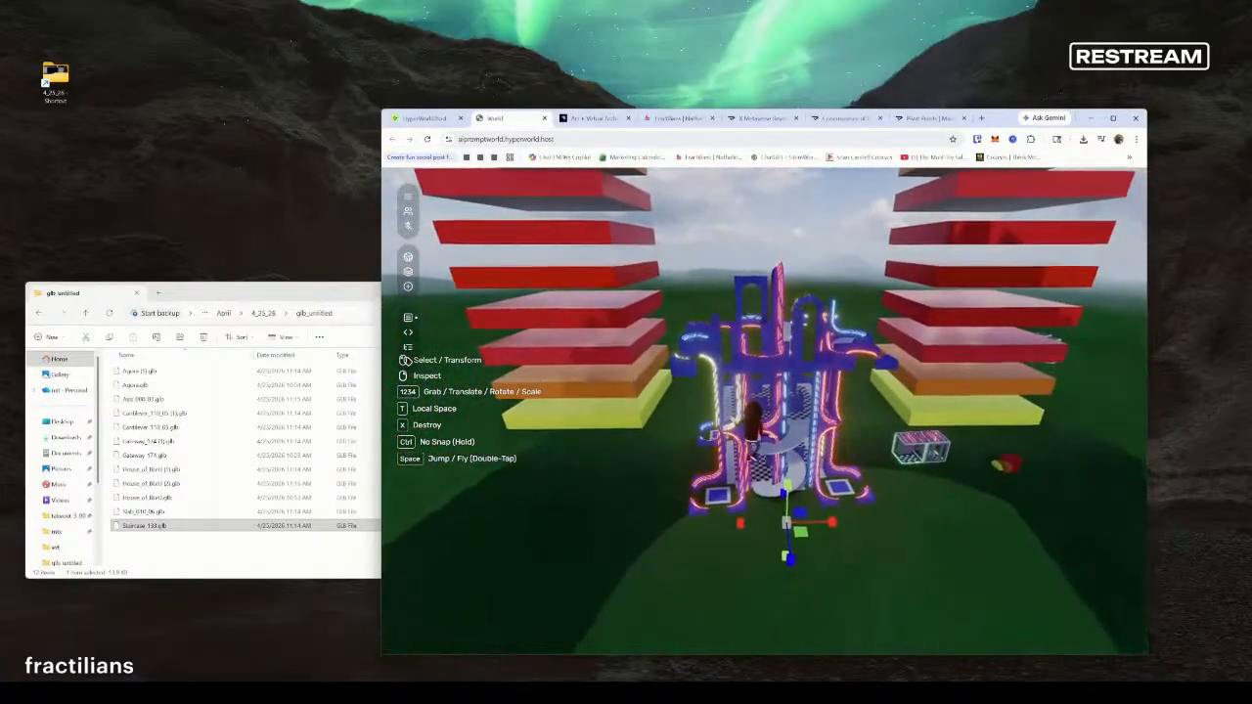
Walk into the neon house beneath the gateway and set down the grabbed model
key("w")
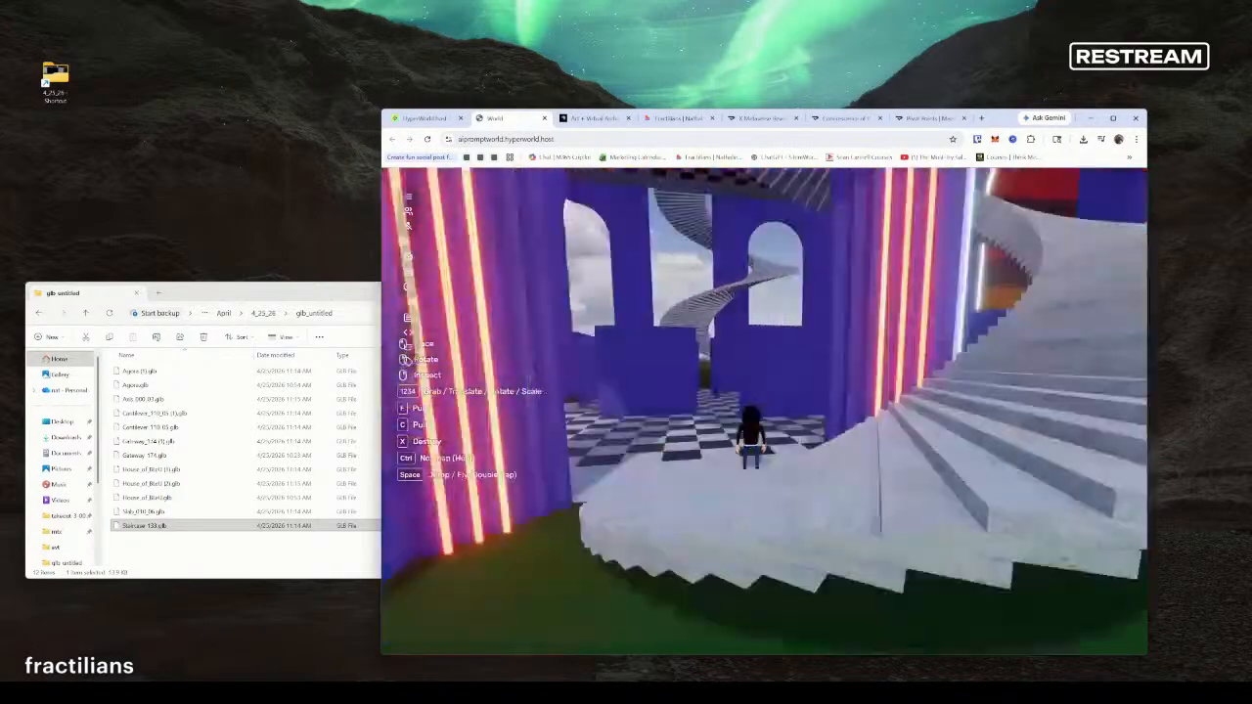
key("w")
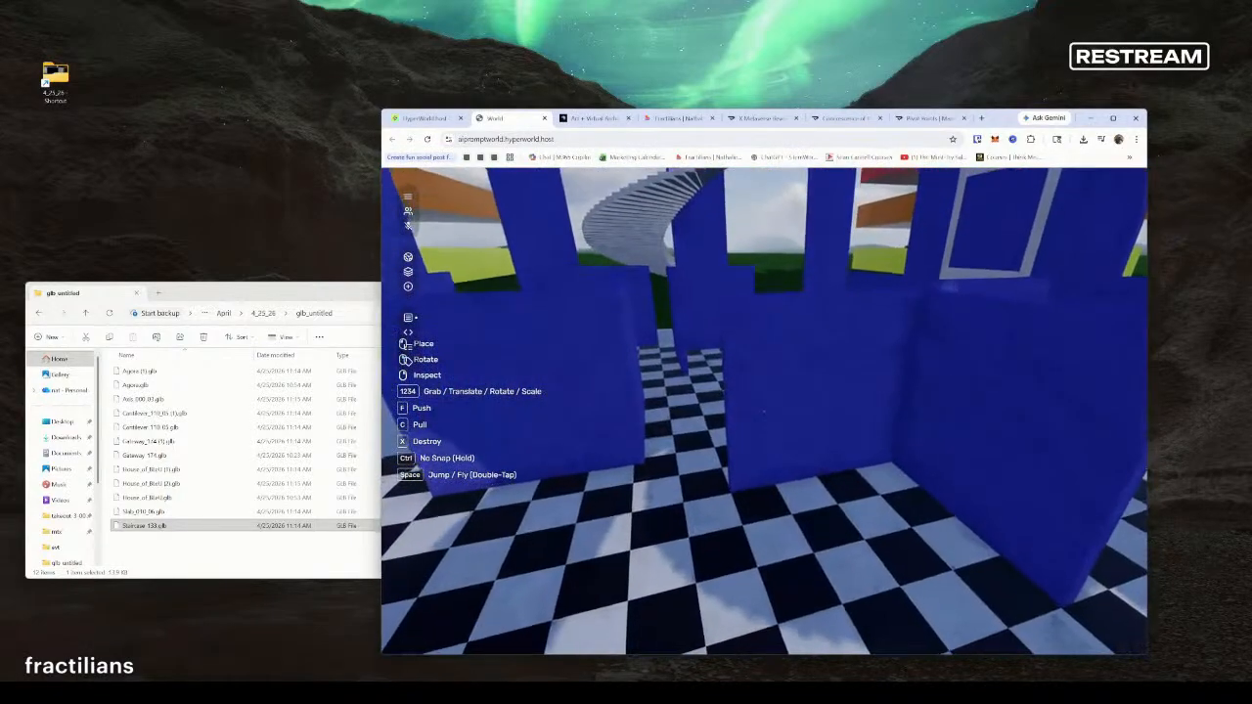
left_click(764, 411)
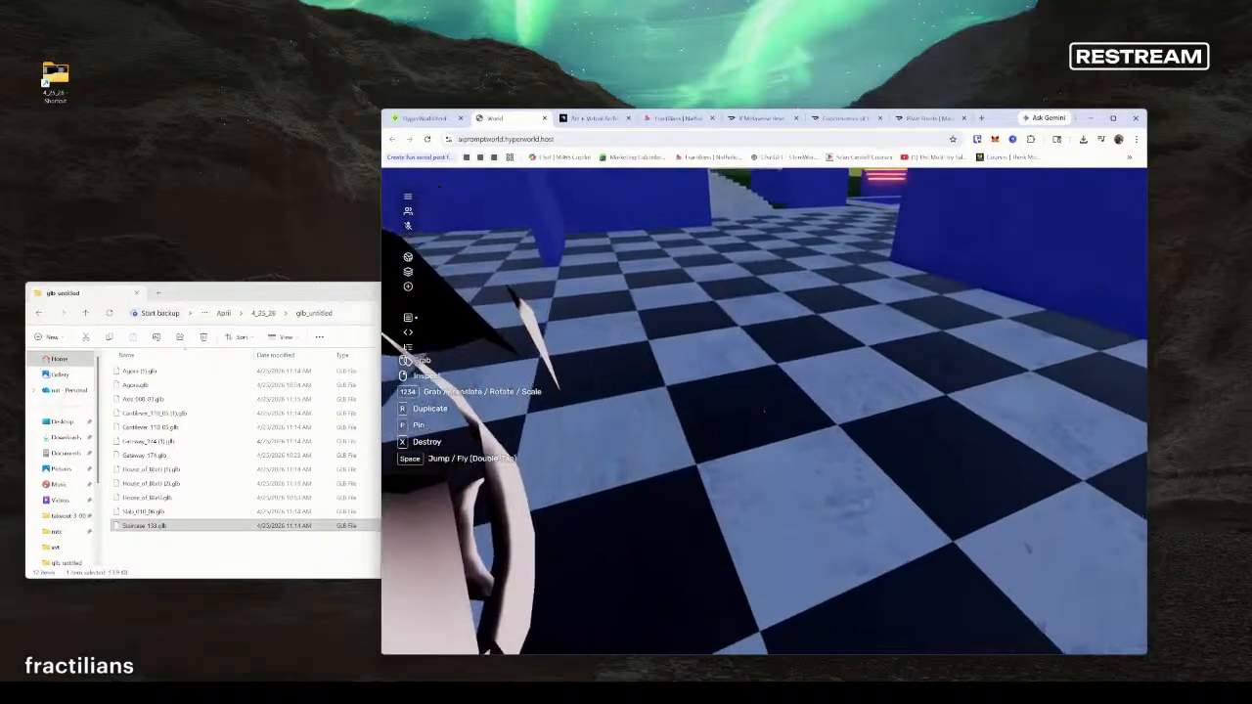
Walk through the neon house's checkered interior and out onto the grass to view its facade under the gateway
key("w")
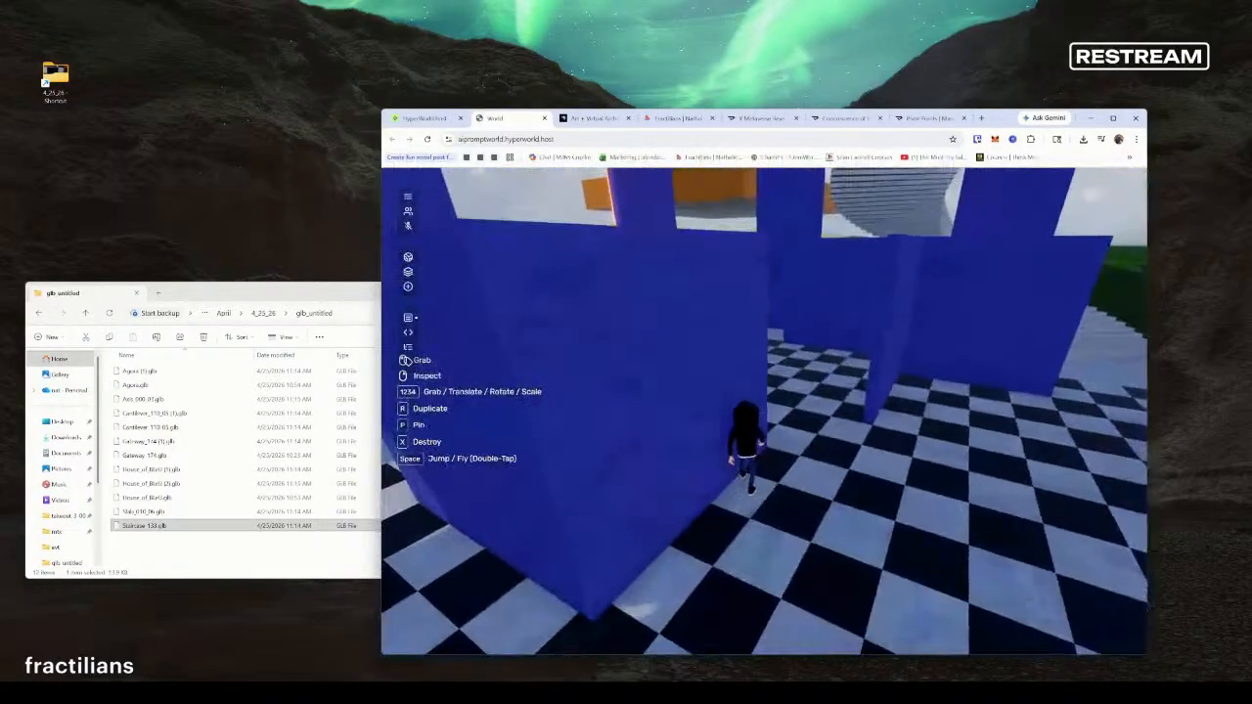
key("w")
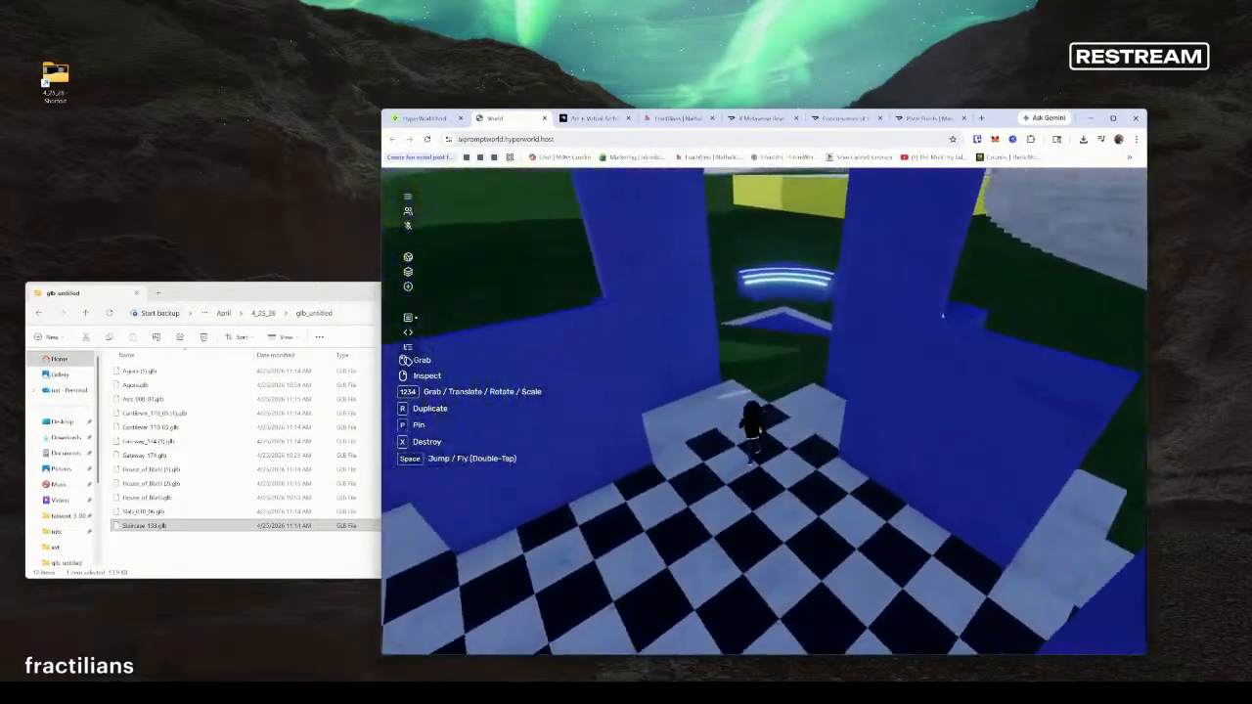
key("w")
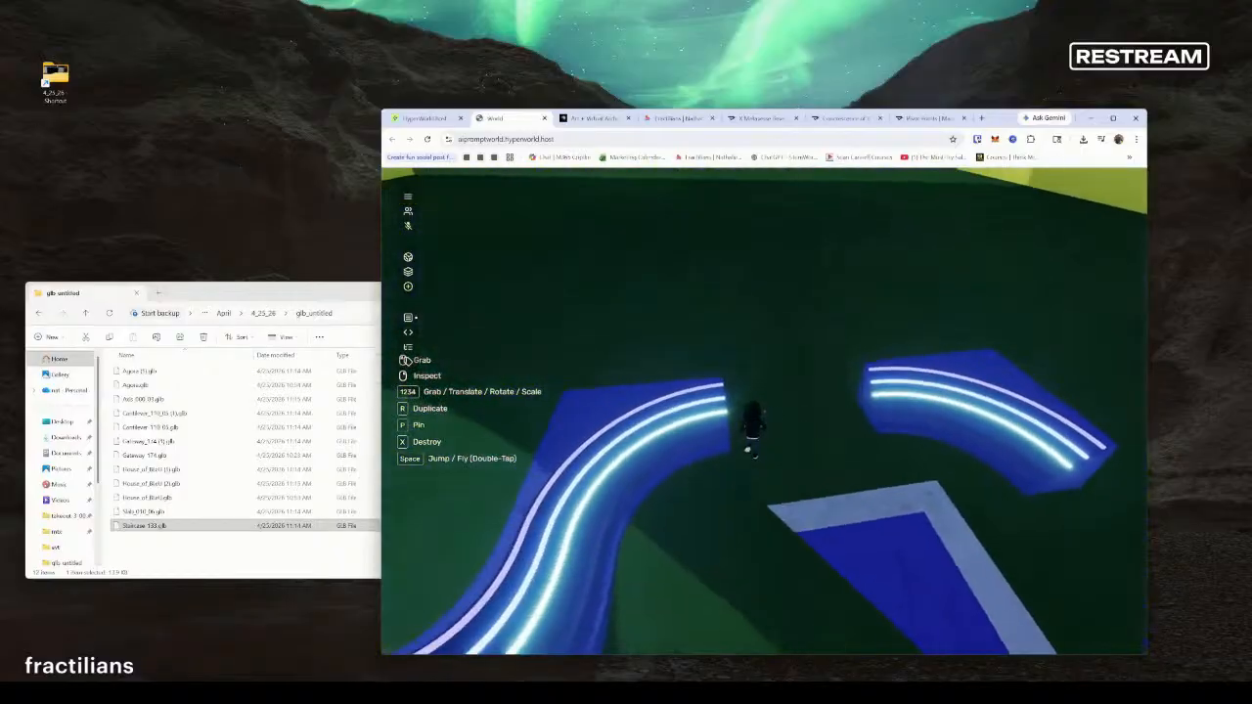
key("w")
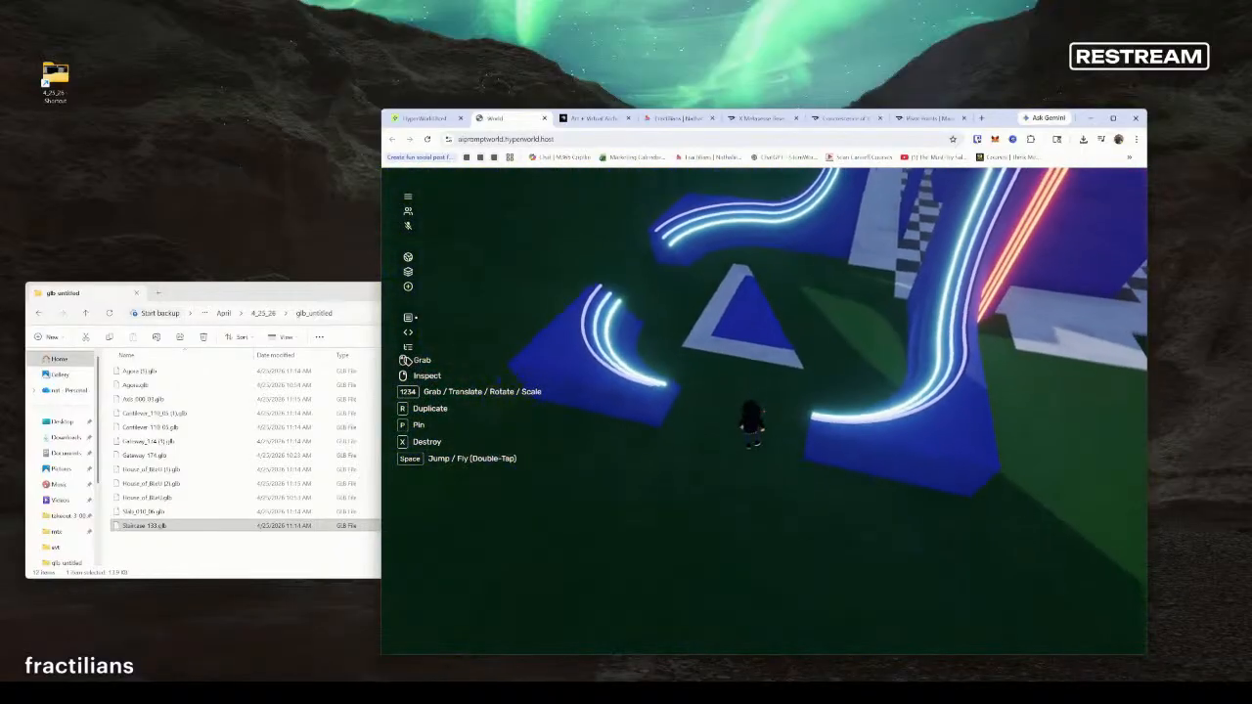
key("s")
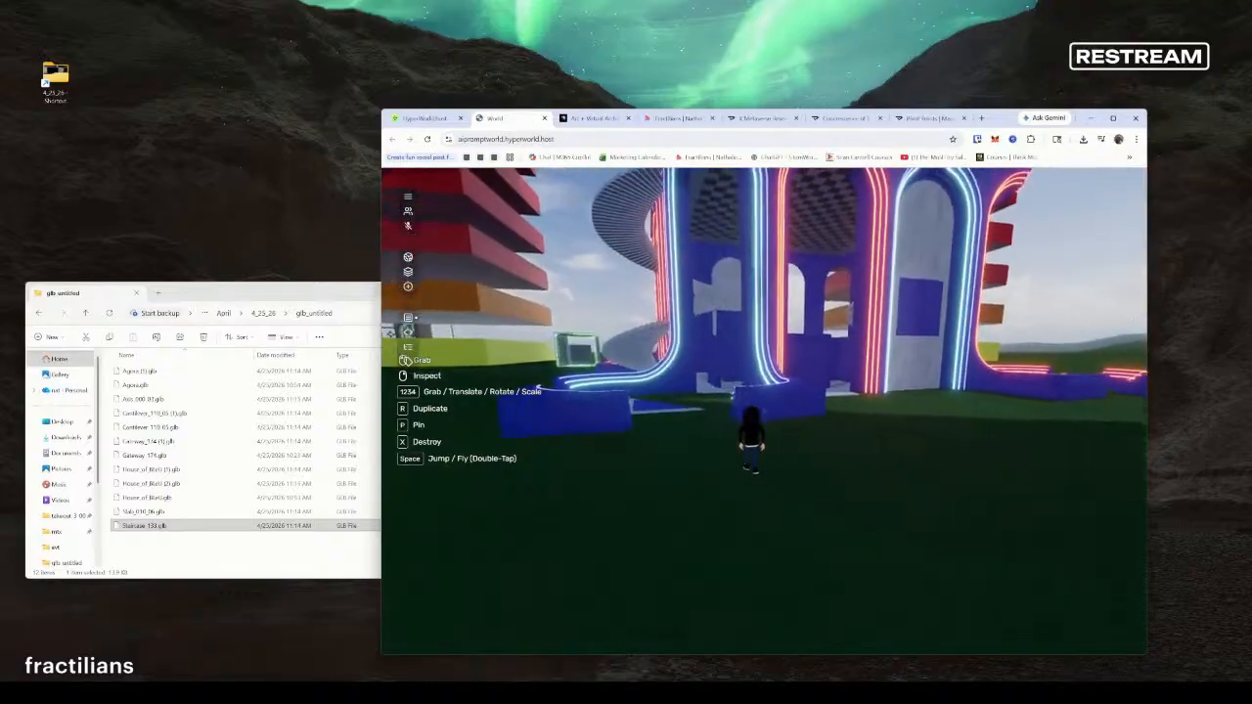
key("s")
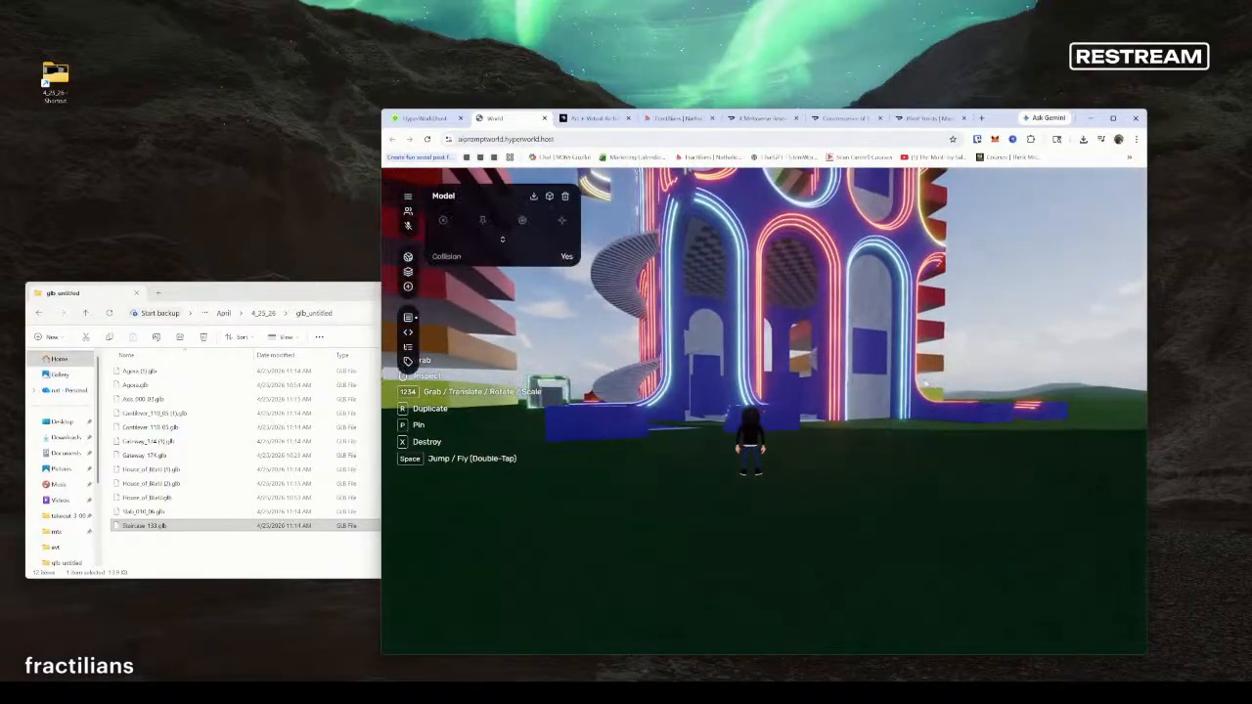
Bring the browser window with the world back up and maximize it
left_click(1091, 118)
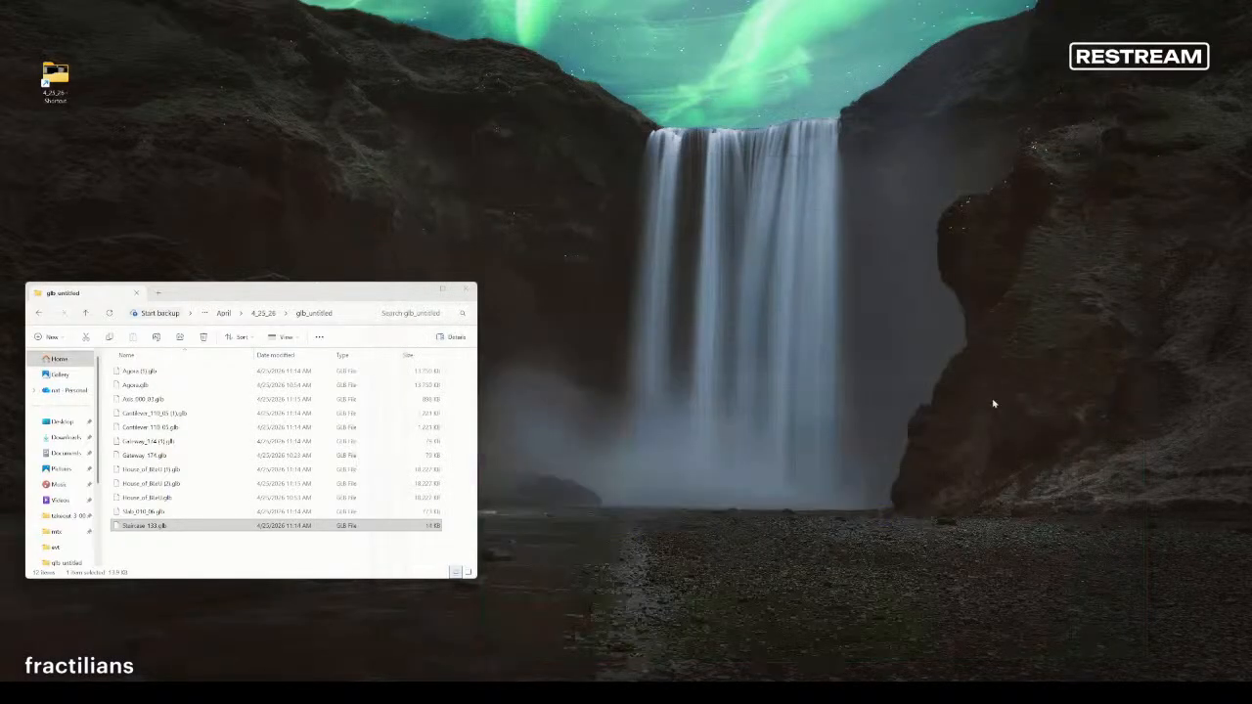
mouse_move(631, 692)
left_click(688, 652)
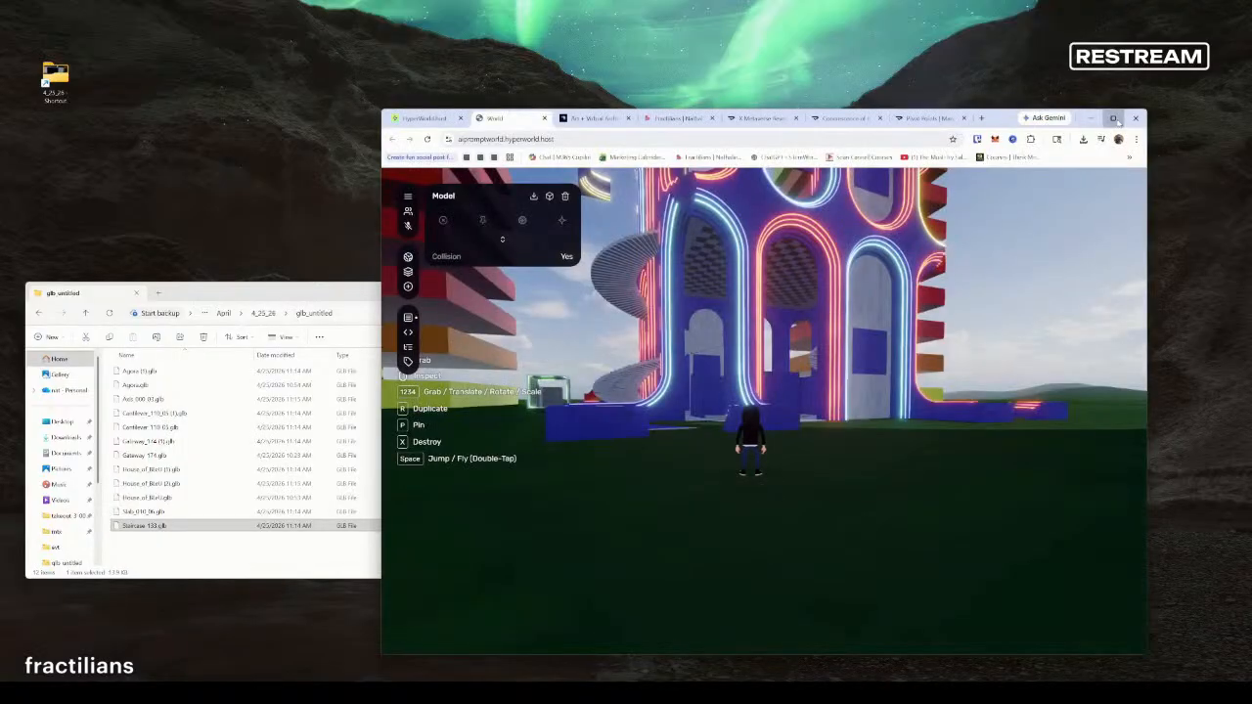
left_click(1113, 119)
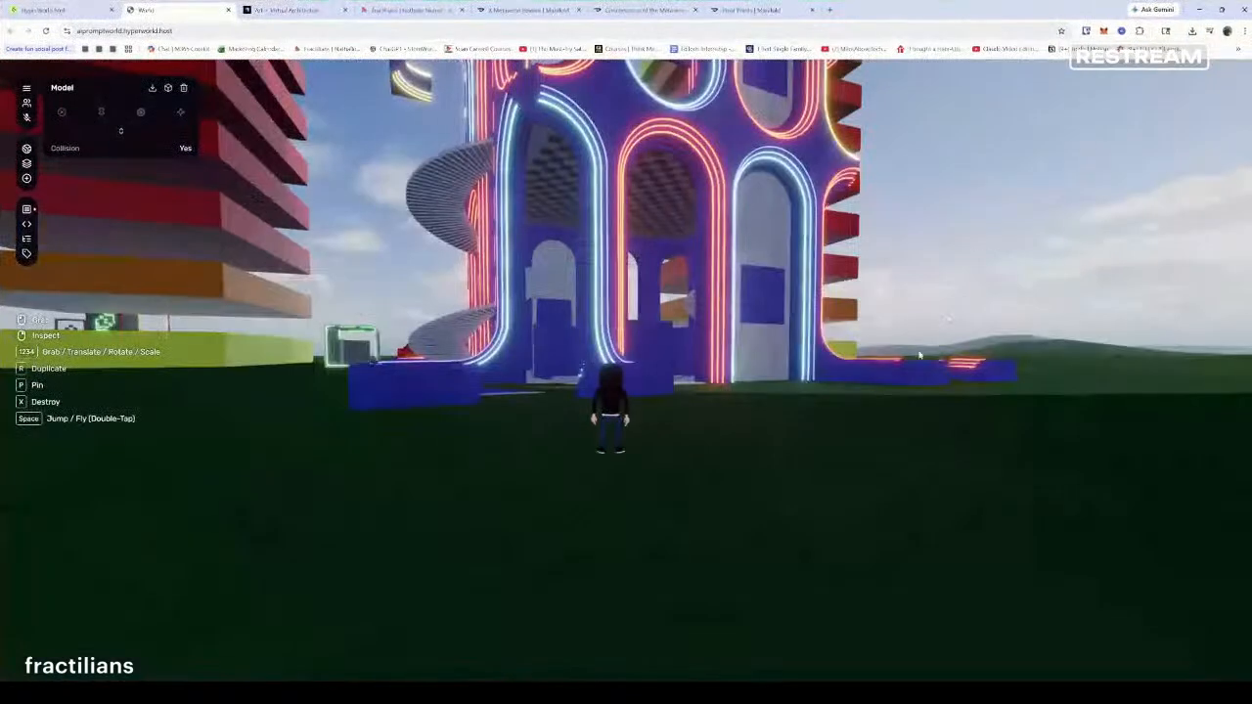
Inspect the neon house and Gateway_174 (1), and pin both models so they cannot be moved accidentally
left_click(724, 409)
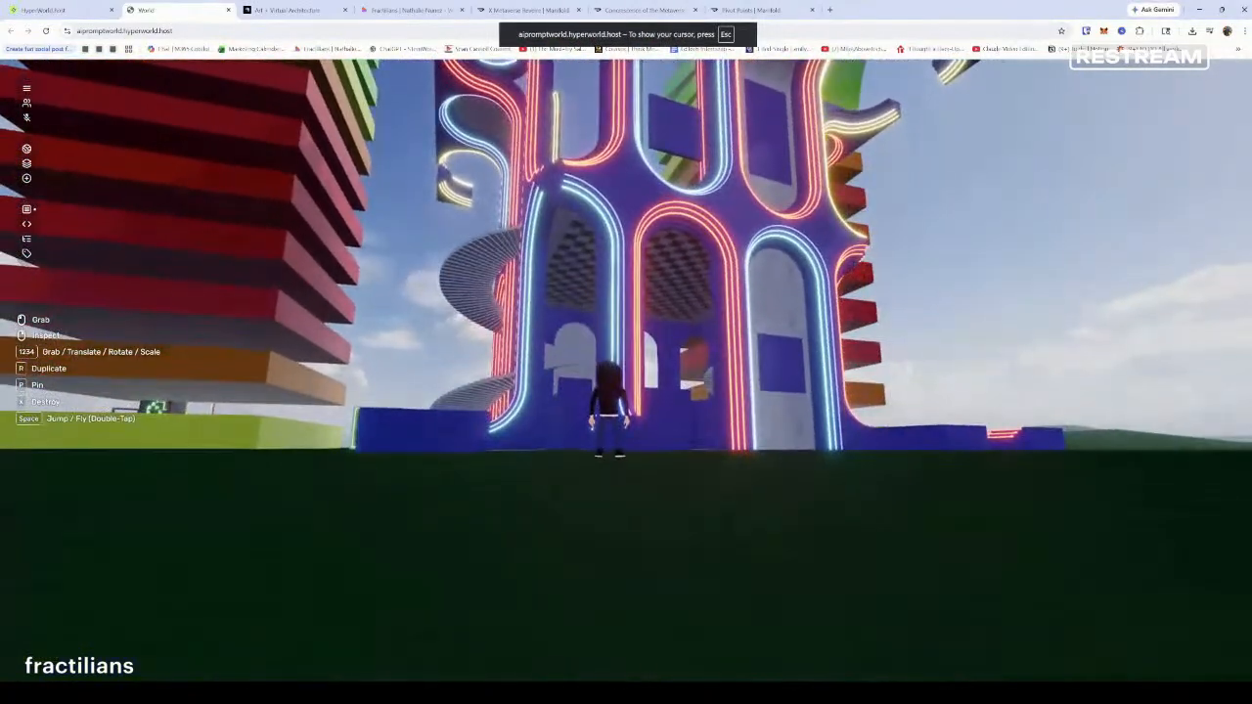
key("s")
key("s")
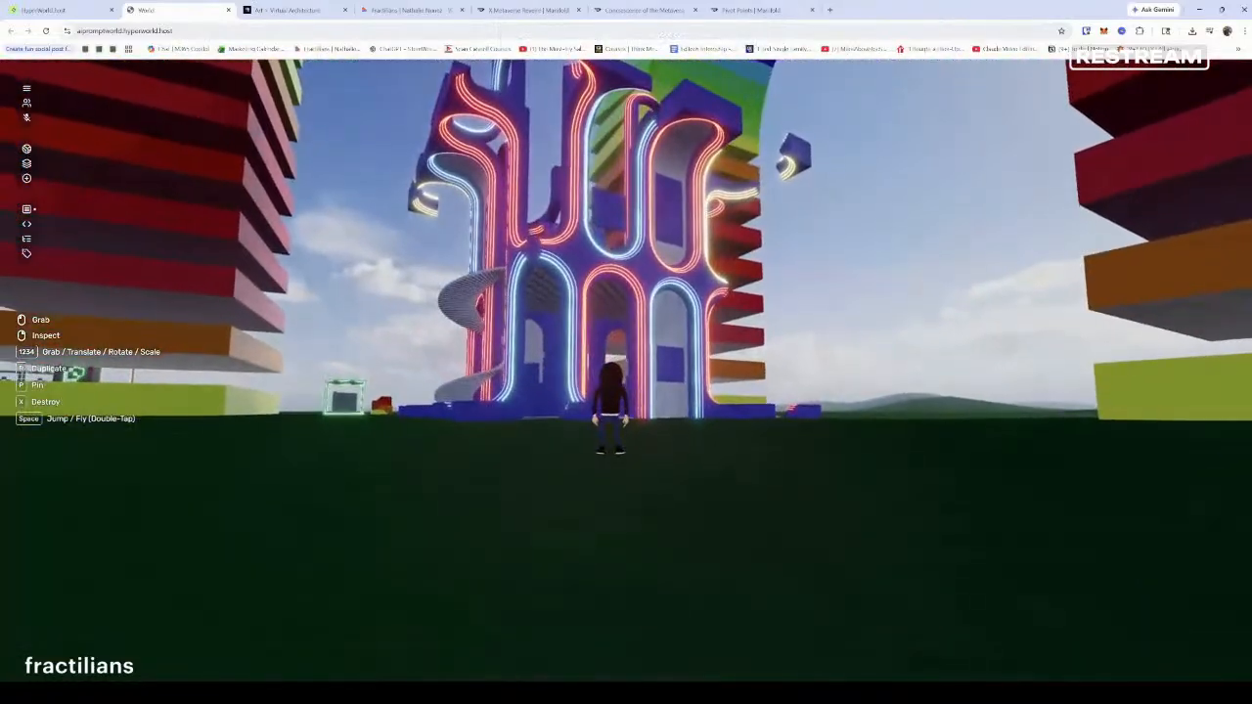
key("s")
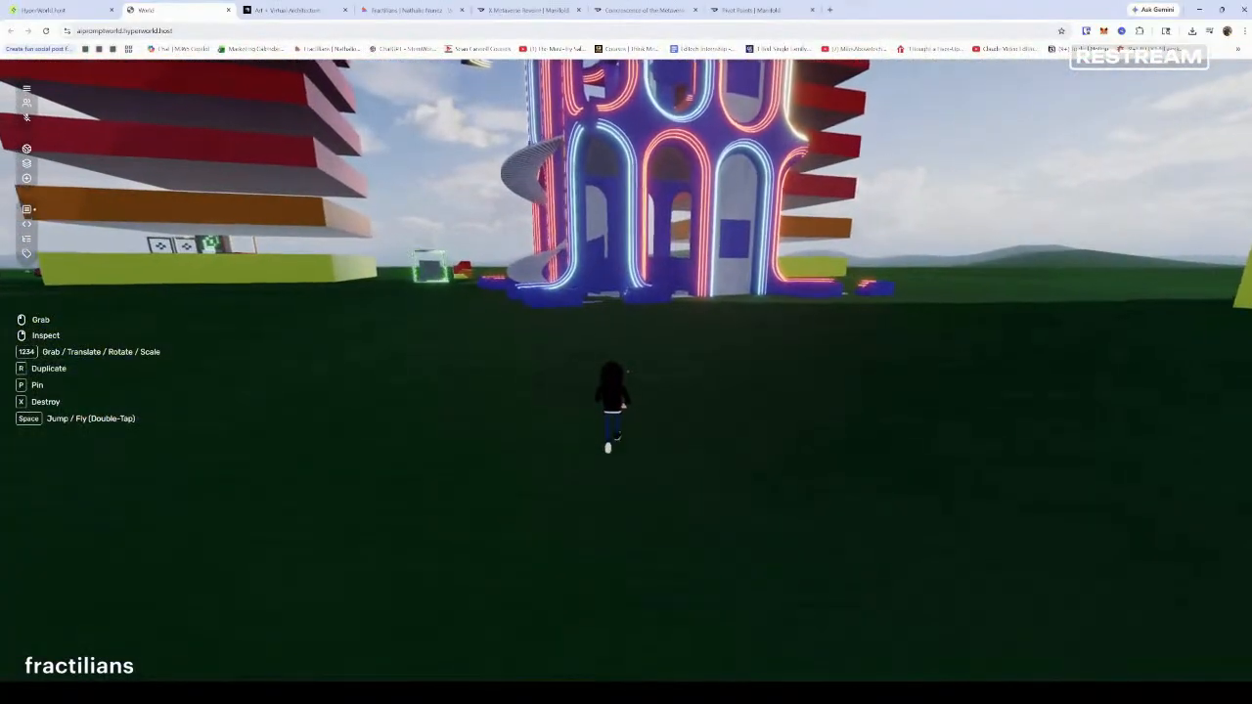
key("w")
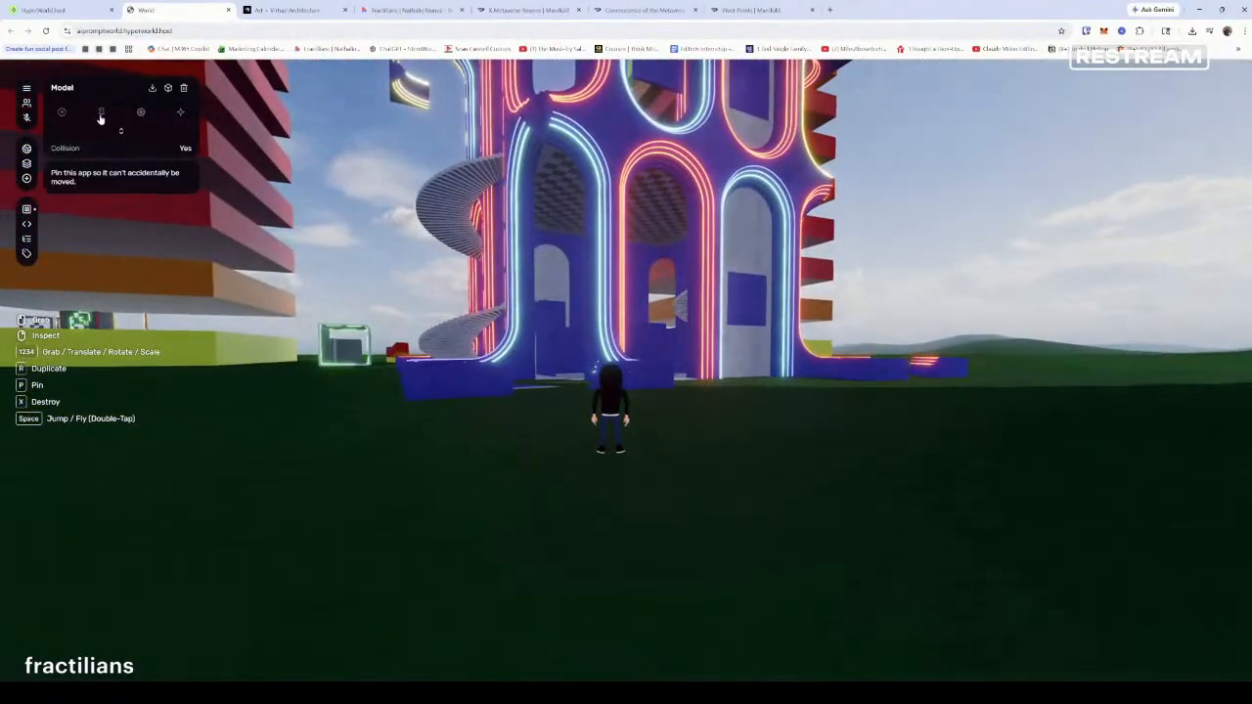
left_click(686, 289)
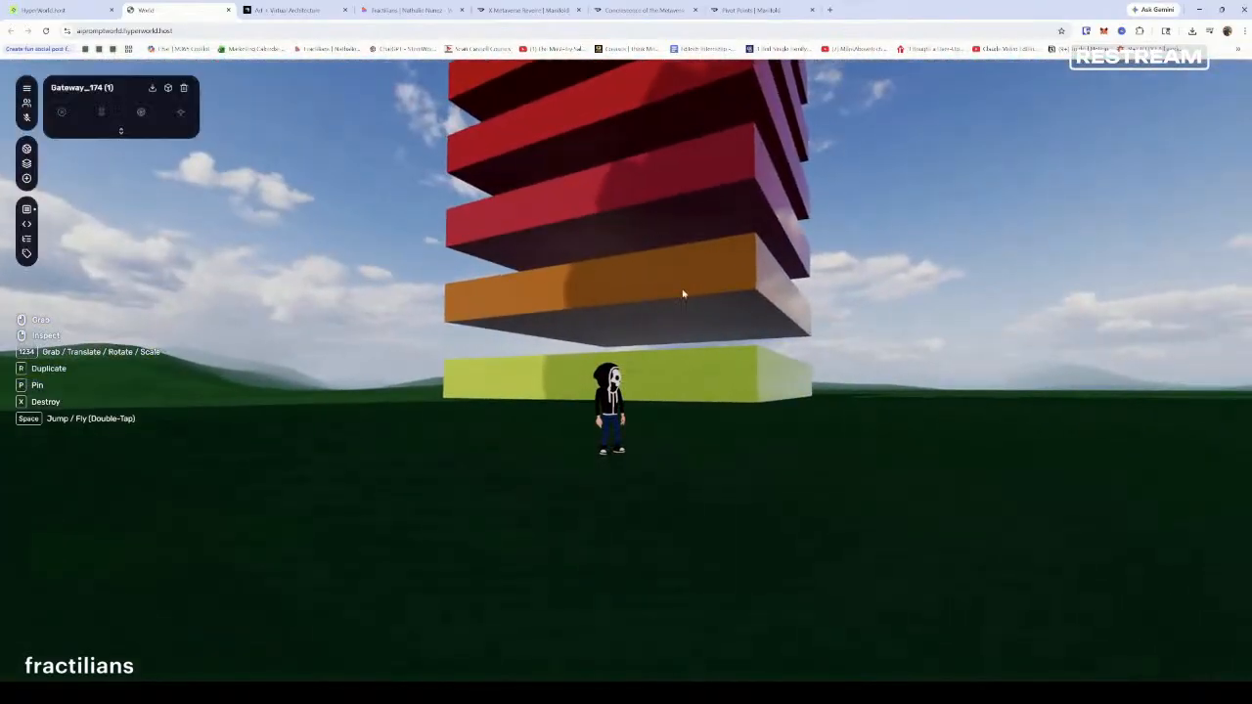
left_click(582, 342)
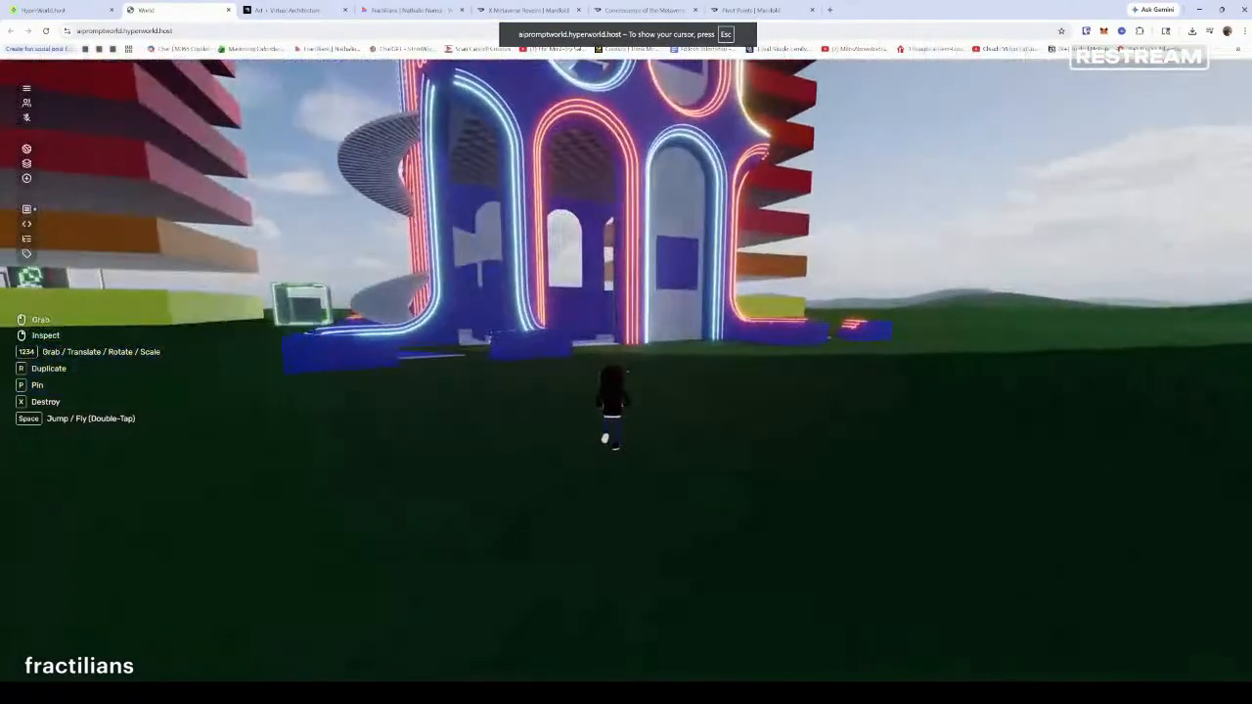
key("w")
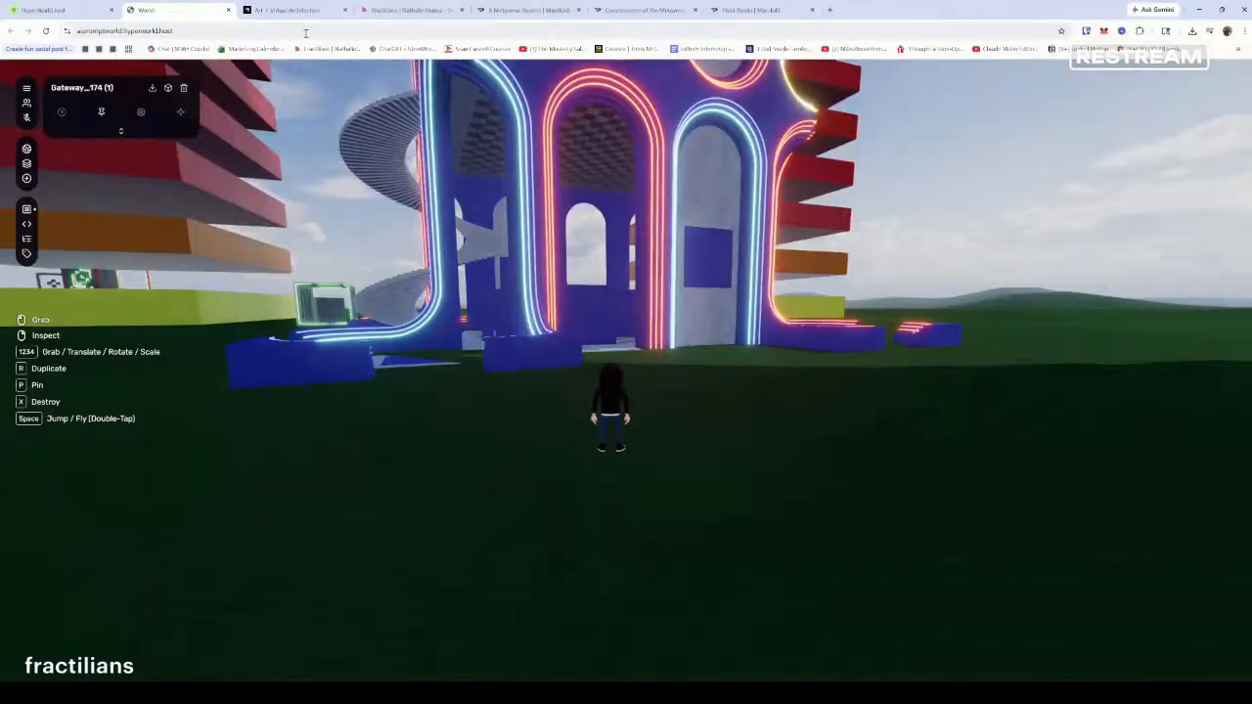
Look through the open Manifold artwork pages, including X Metaverse Reveire and Pivot Points
left_click(520, 10)
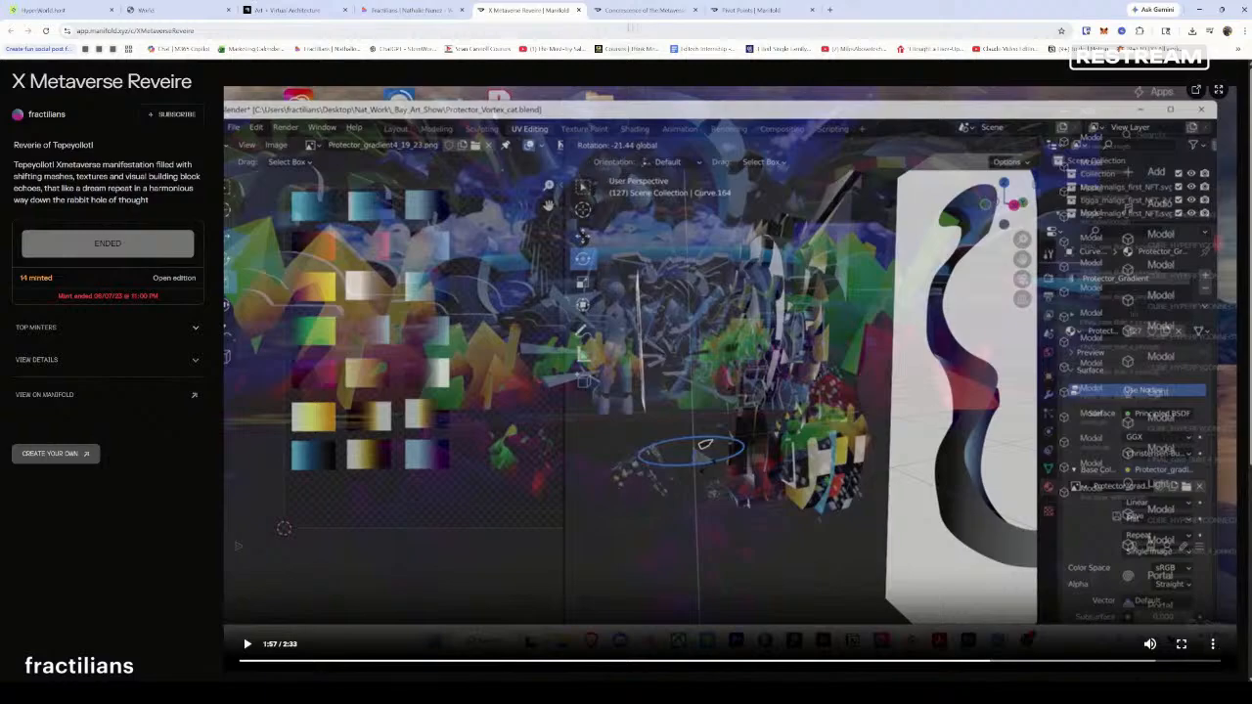
left_click(641, 9)
left_click(753, 10)
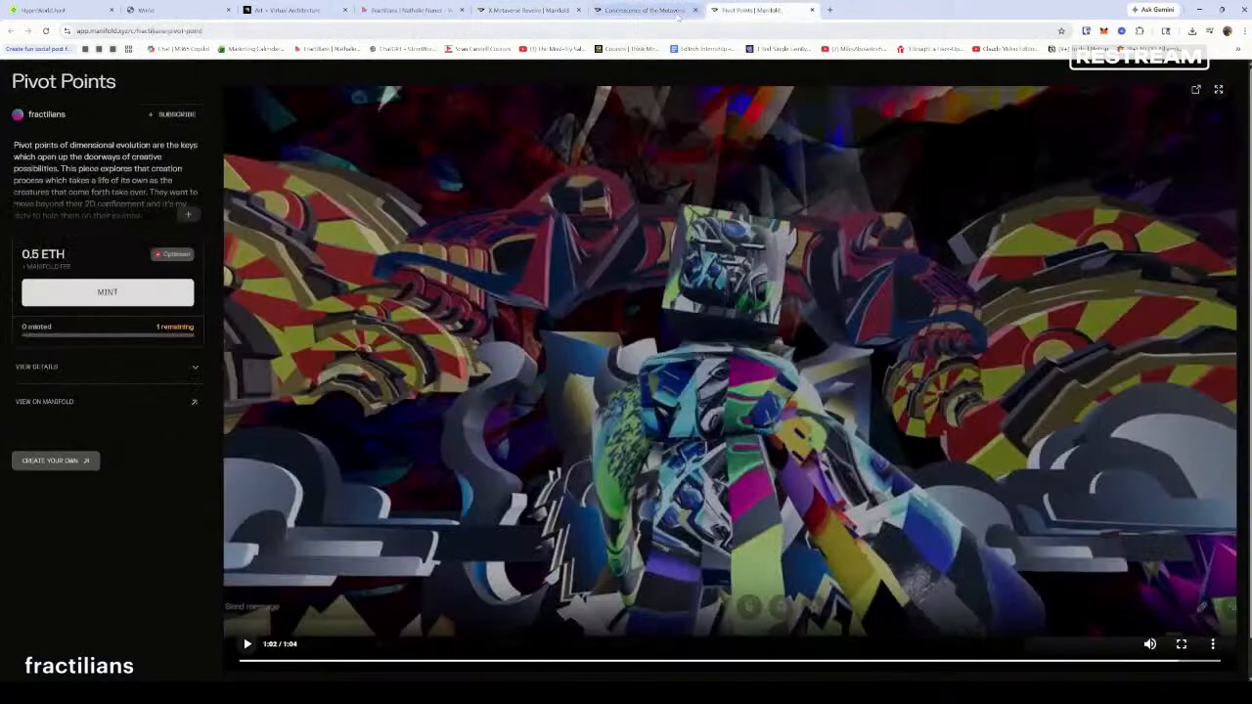
left_click(683, 12)
left_click(544, 11)
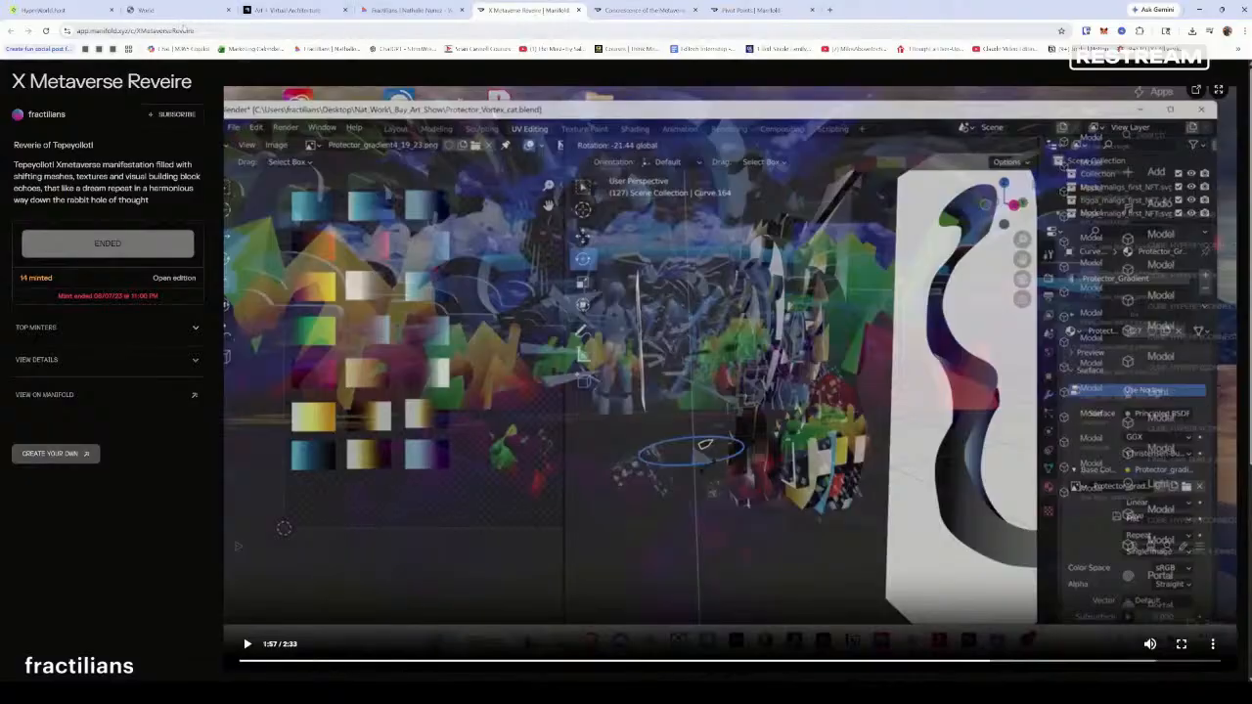
Return to the virtual world and walk the avatar to the blue triangular panel at the neon house's base
left_click(146, 10)
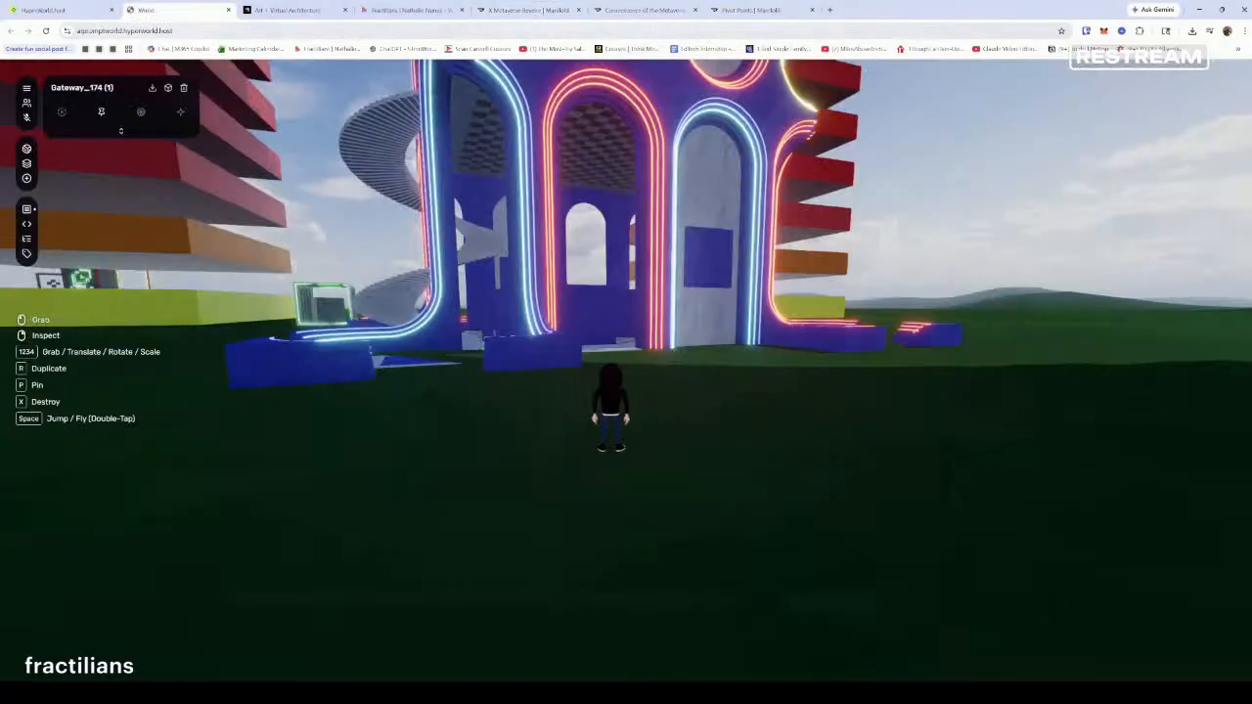
left_click(626, 352)
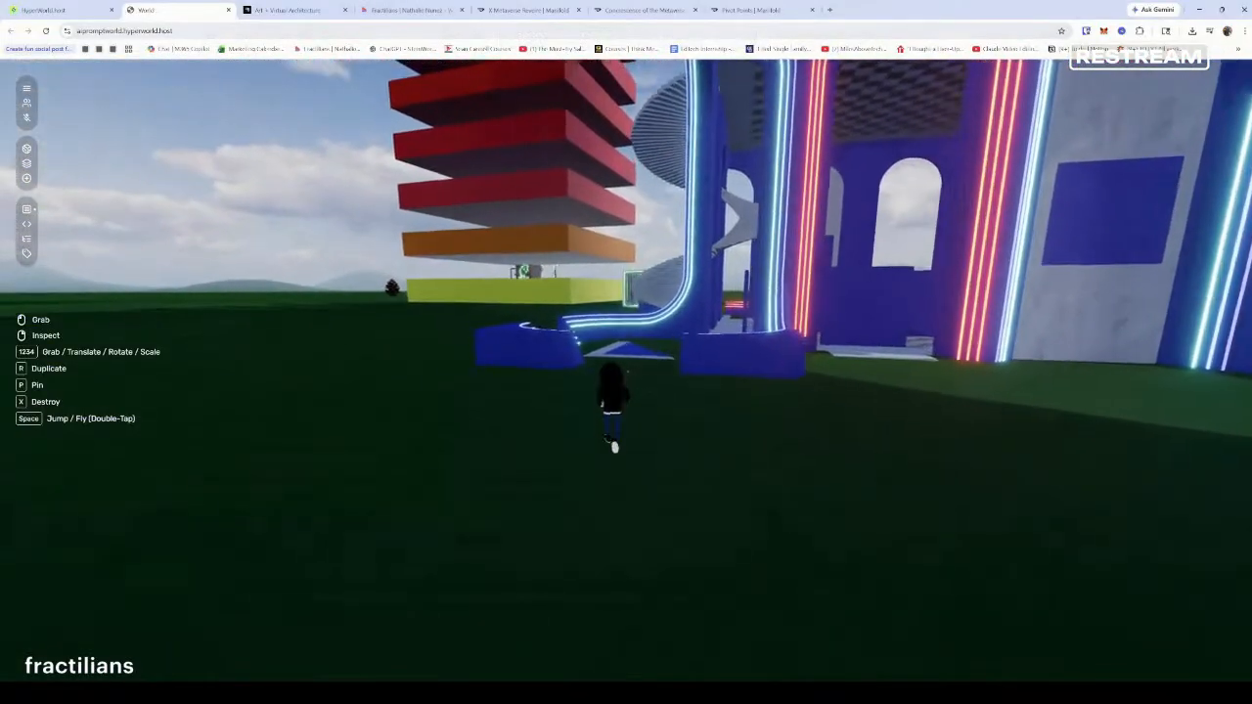
key("w")
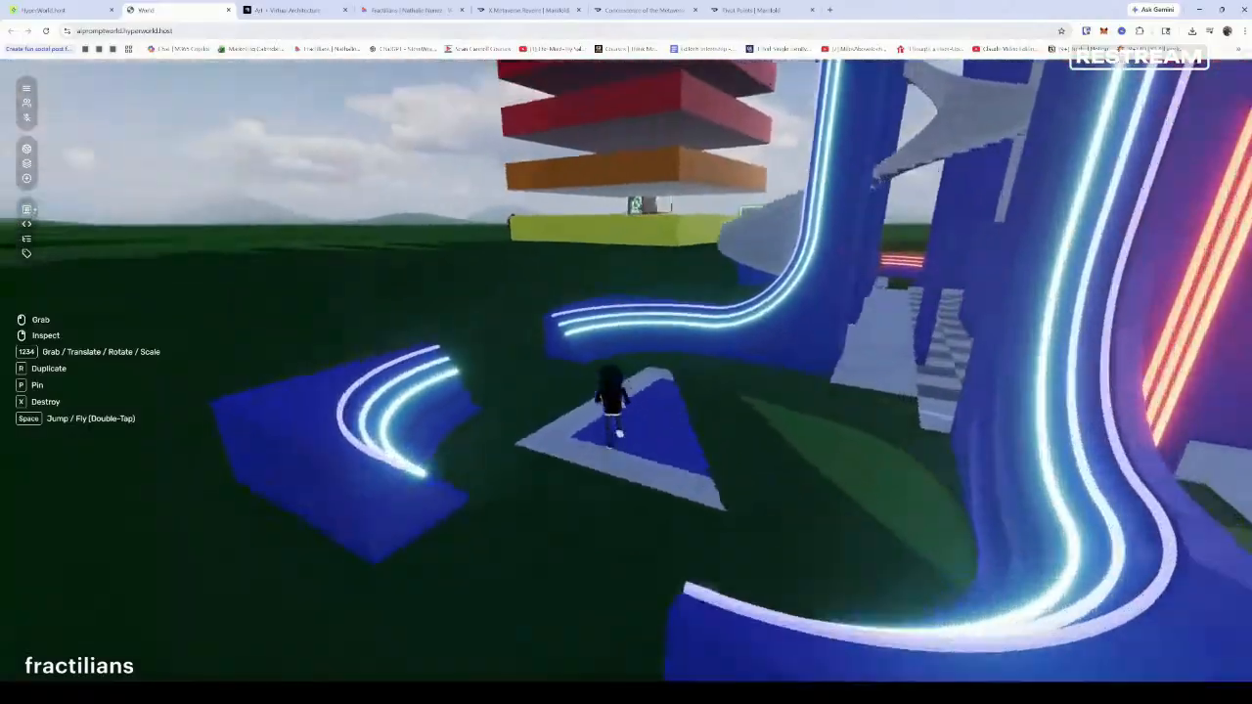
Explore the world on foot from the neon house, past the striped towers, to the trees and giant duck
key("w")
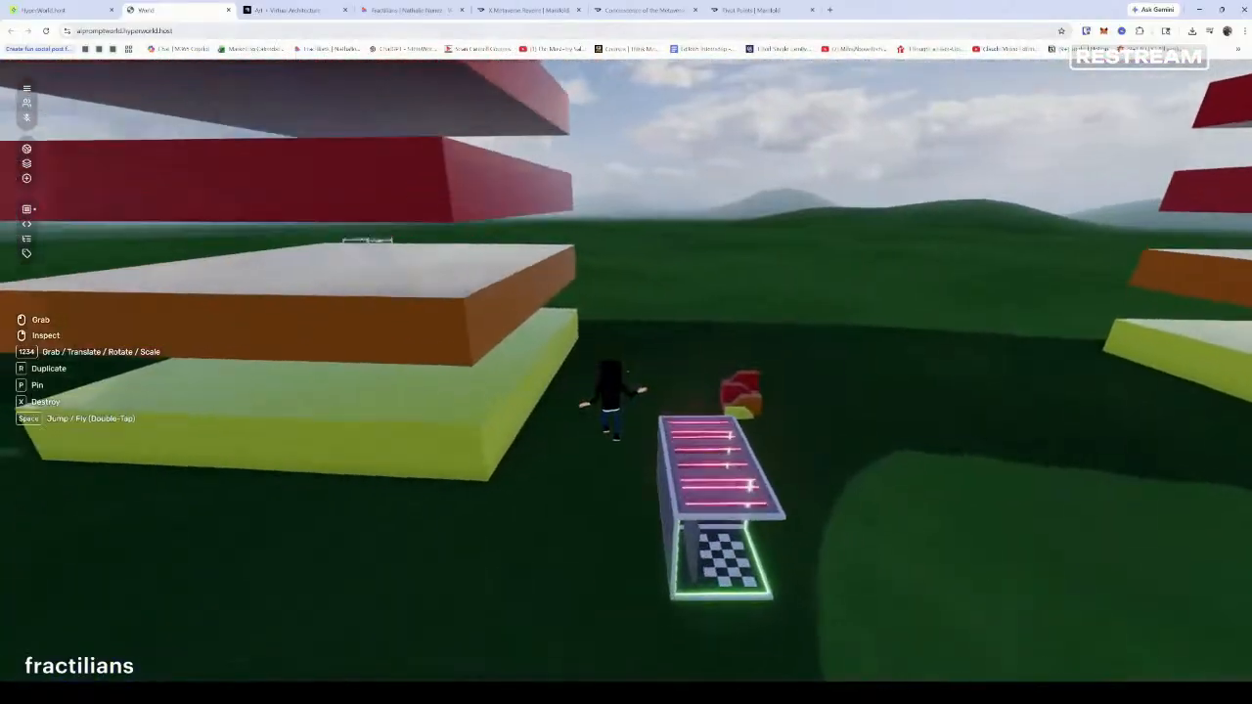
key("w")
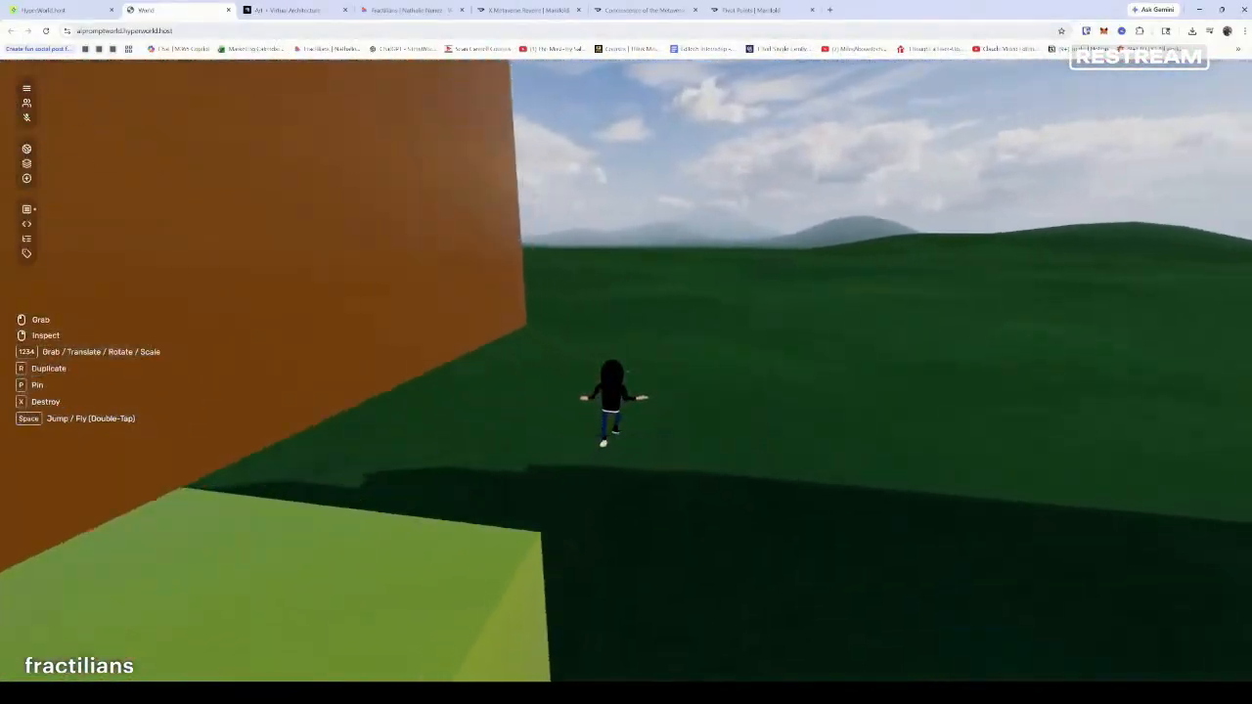
key("w")
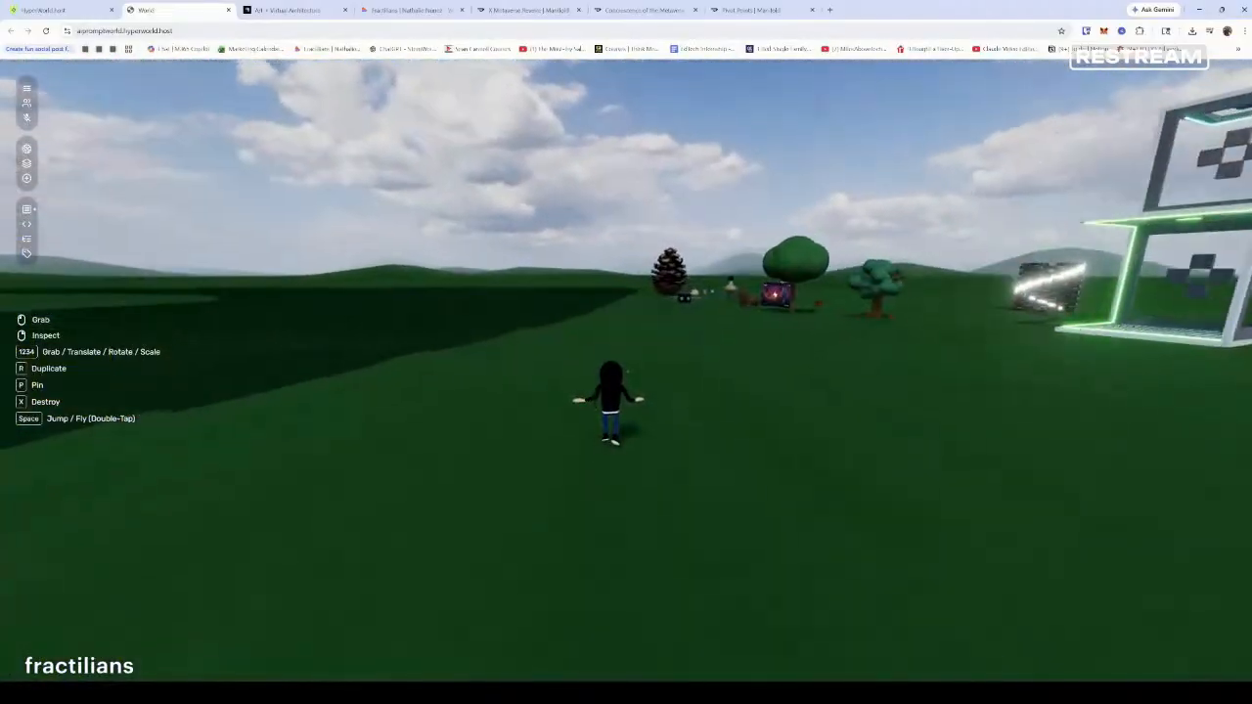
key("w")
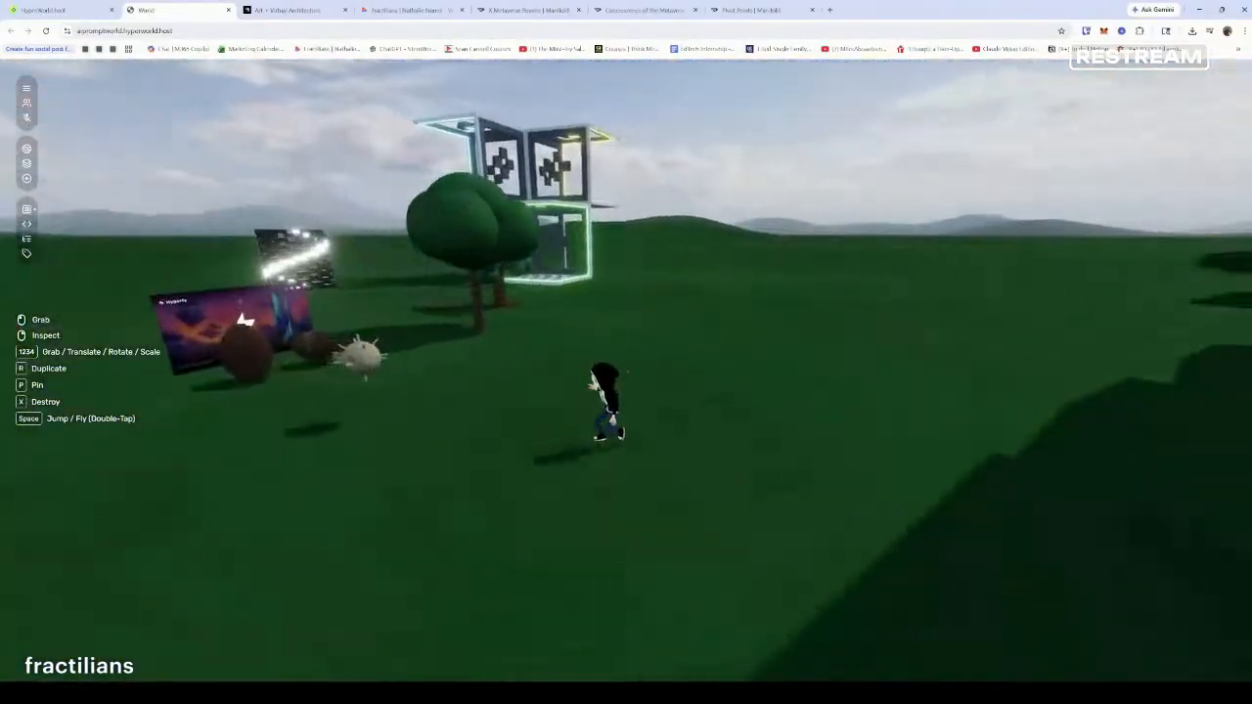
key("w")
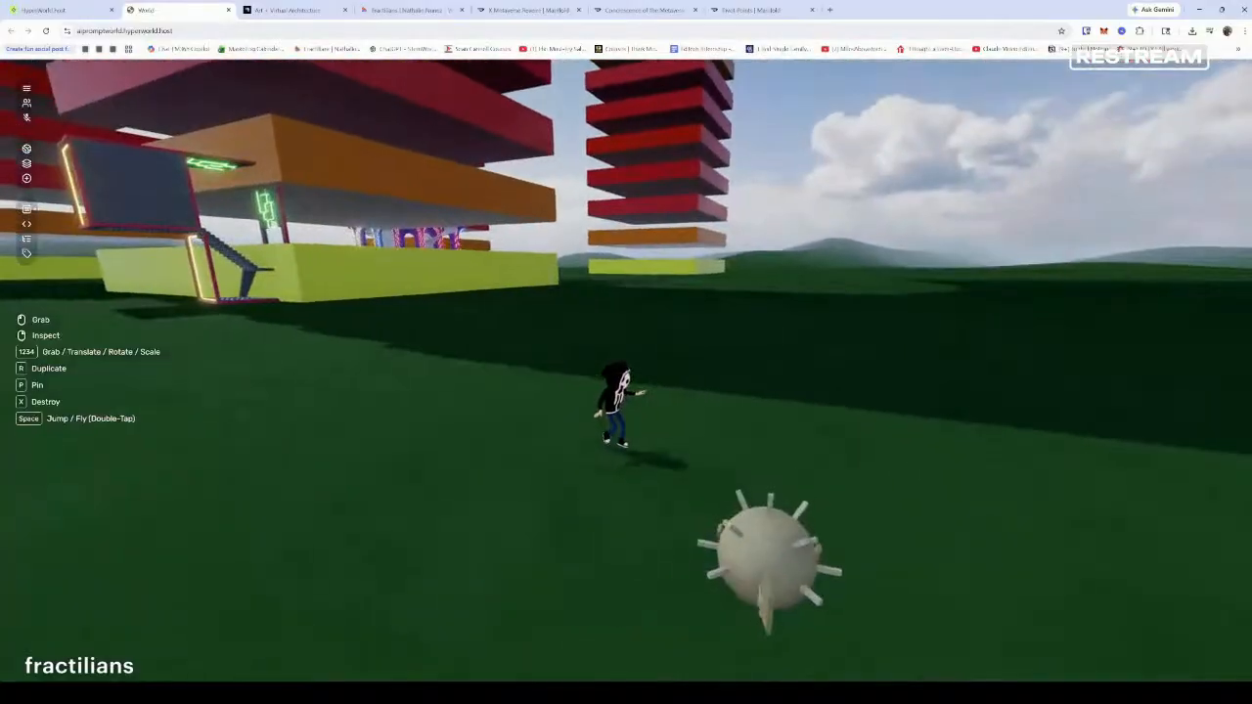
key("w")
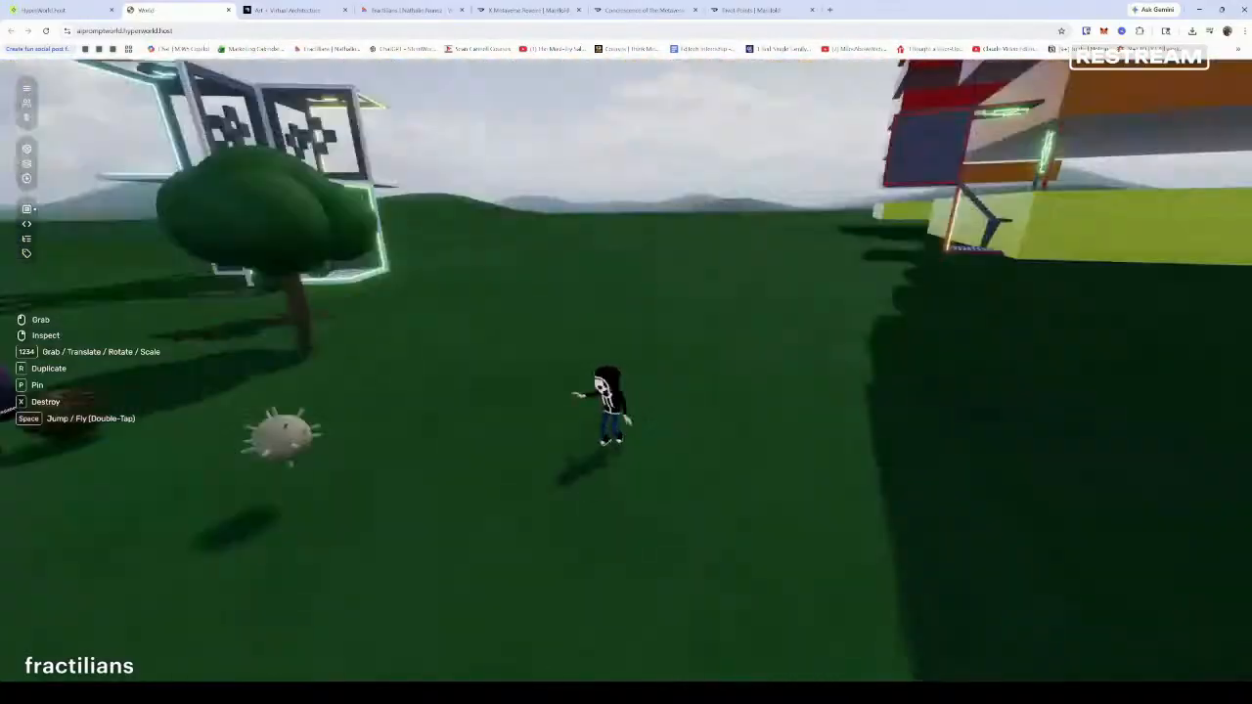
key("w")
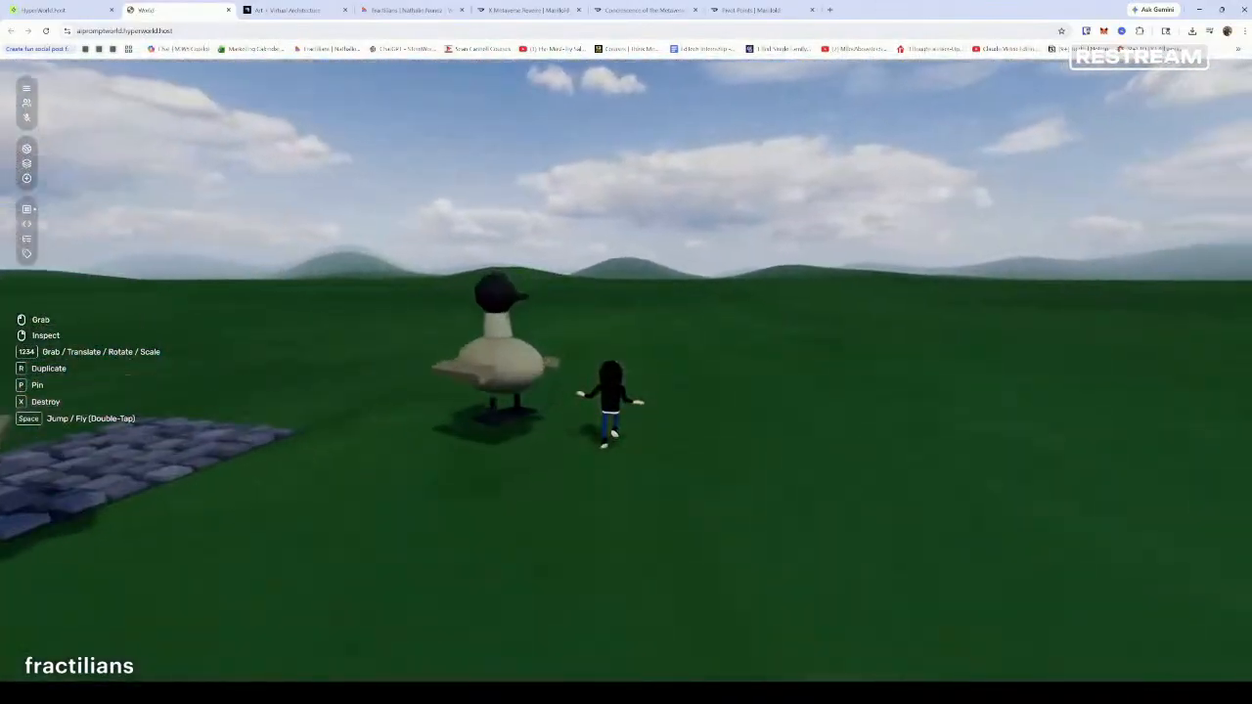
key("space")
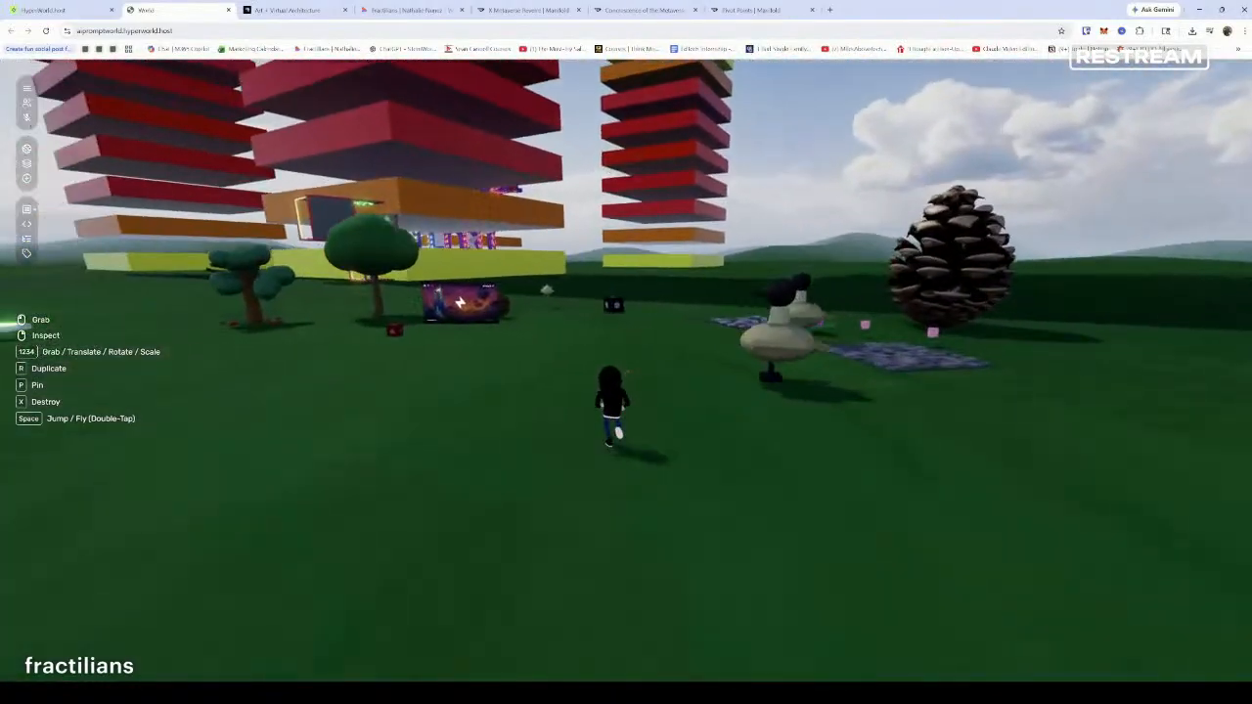
Fly the avatar past the trees and the purple display screen back toward the striped towers
key("w")
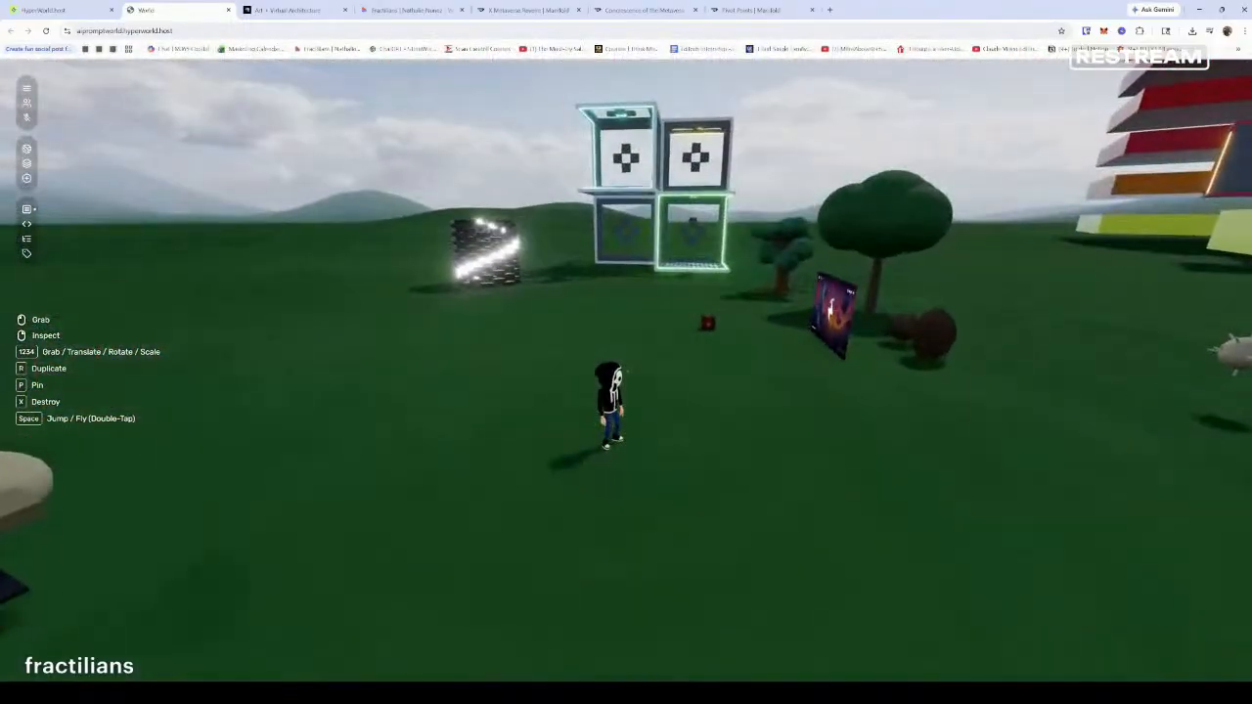
key("d")
key("w")
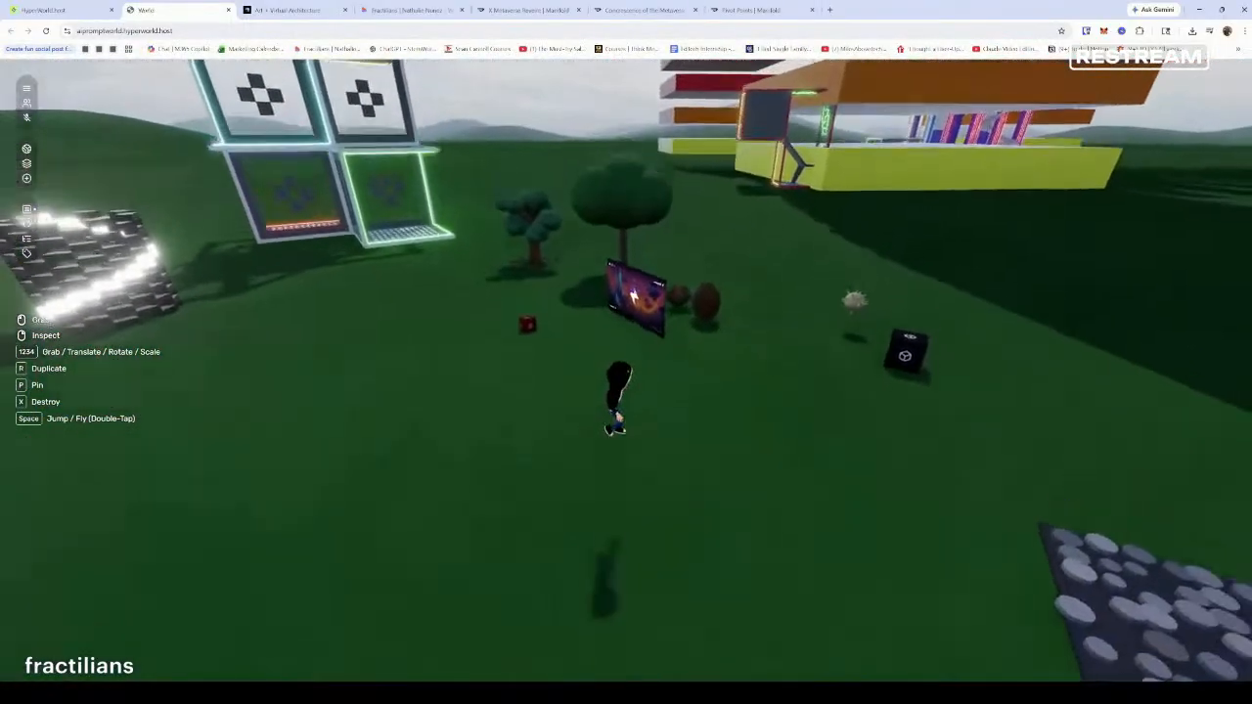
key("w")
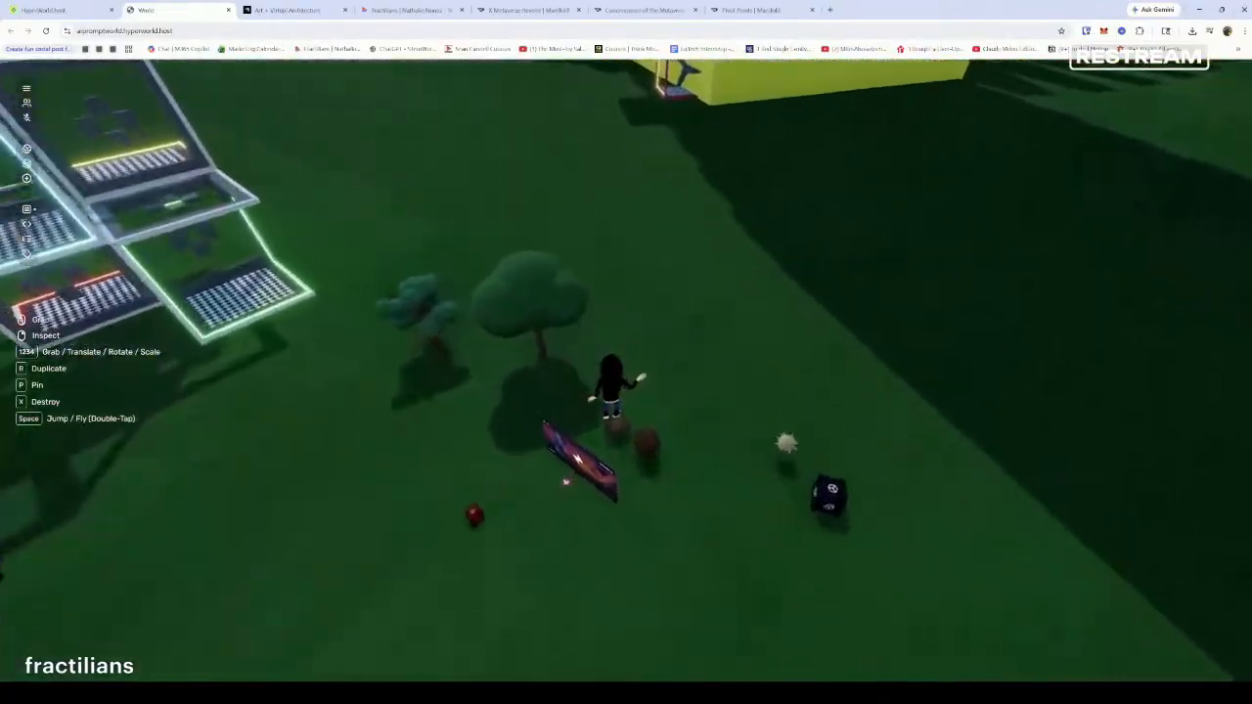
key("w")
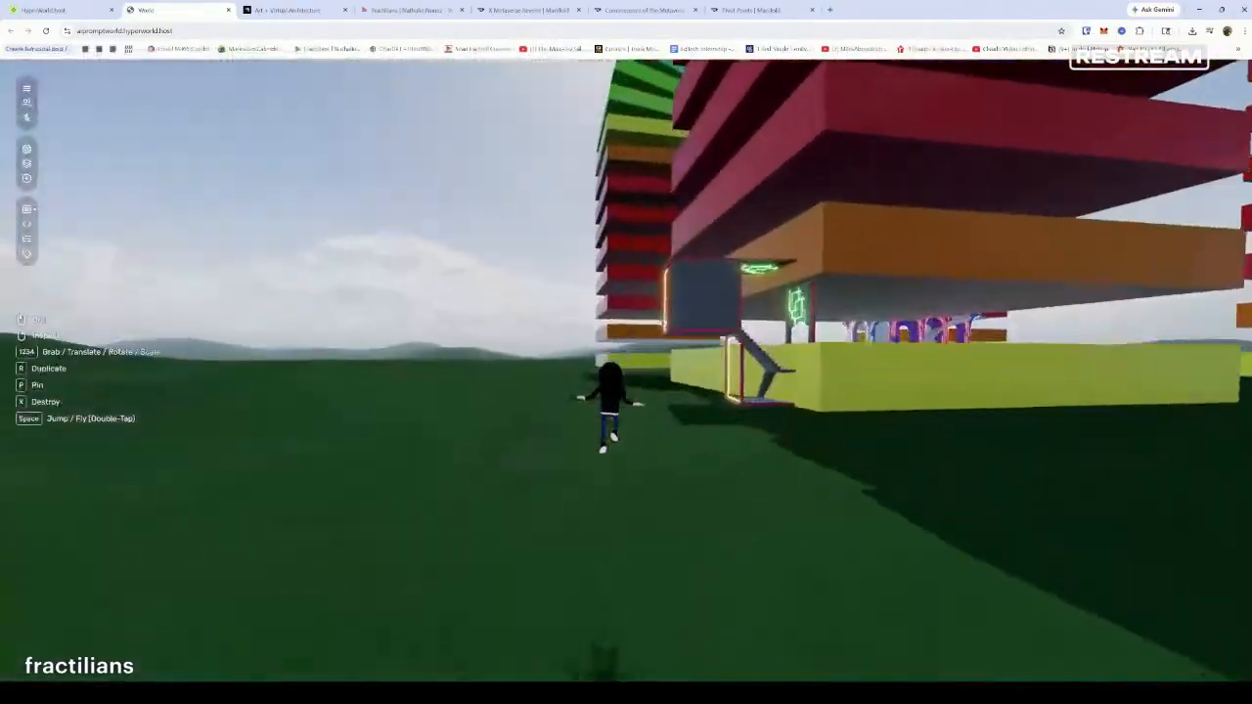
key("w")
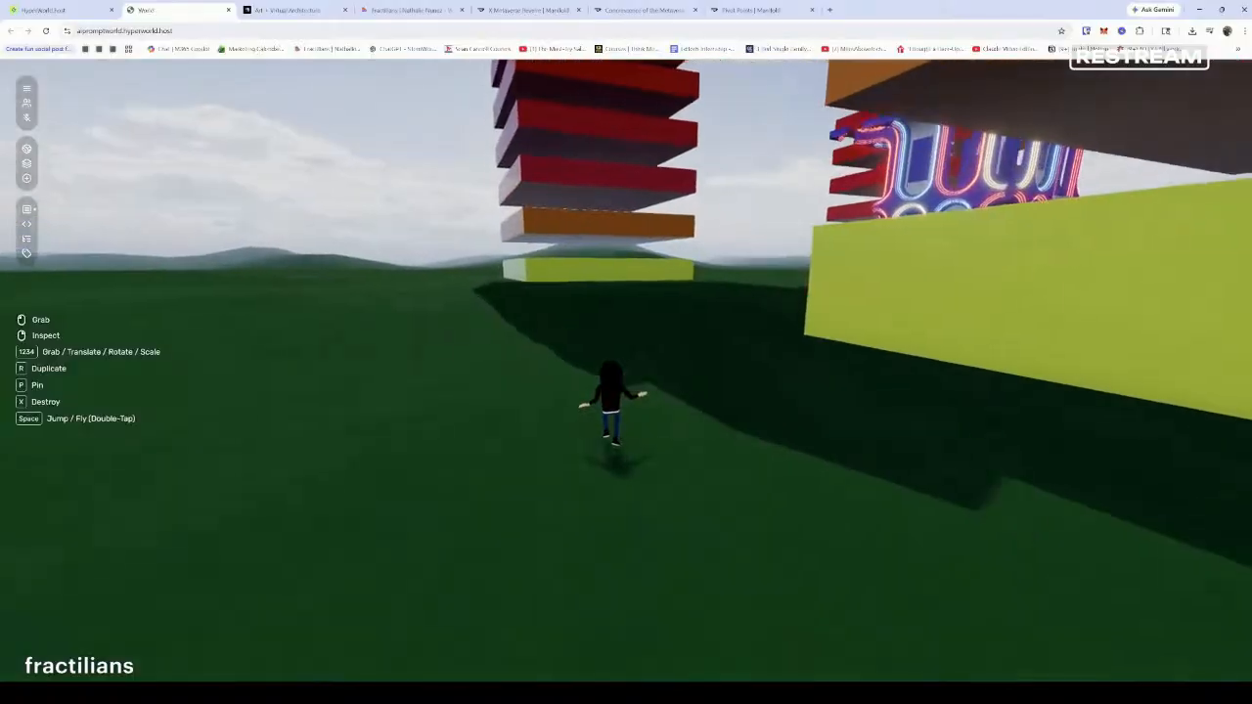
key("w")
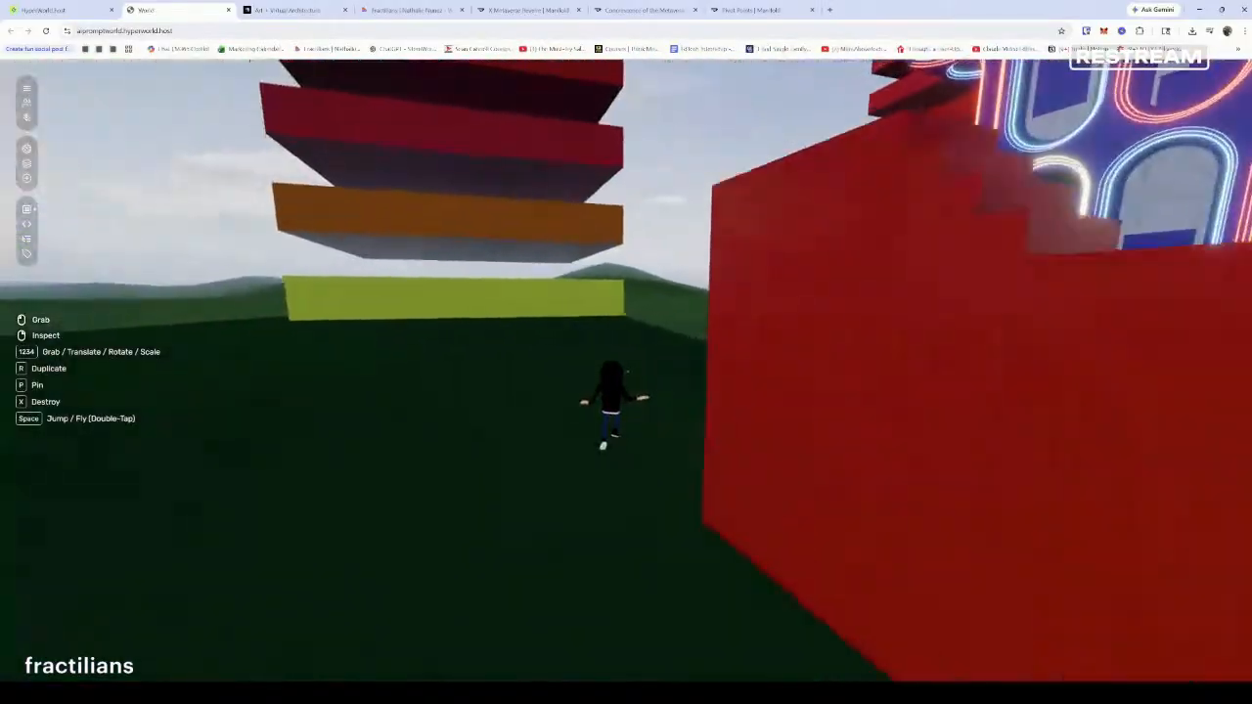
Circle the neon house, view it from between the striped towers, and bring the avatar beneath its spiral staircase
key("w")
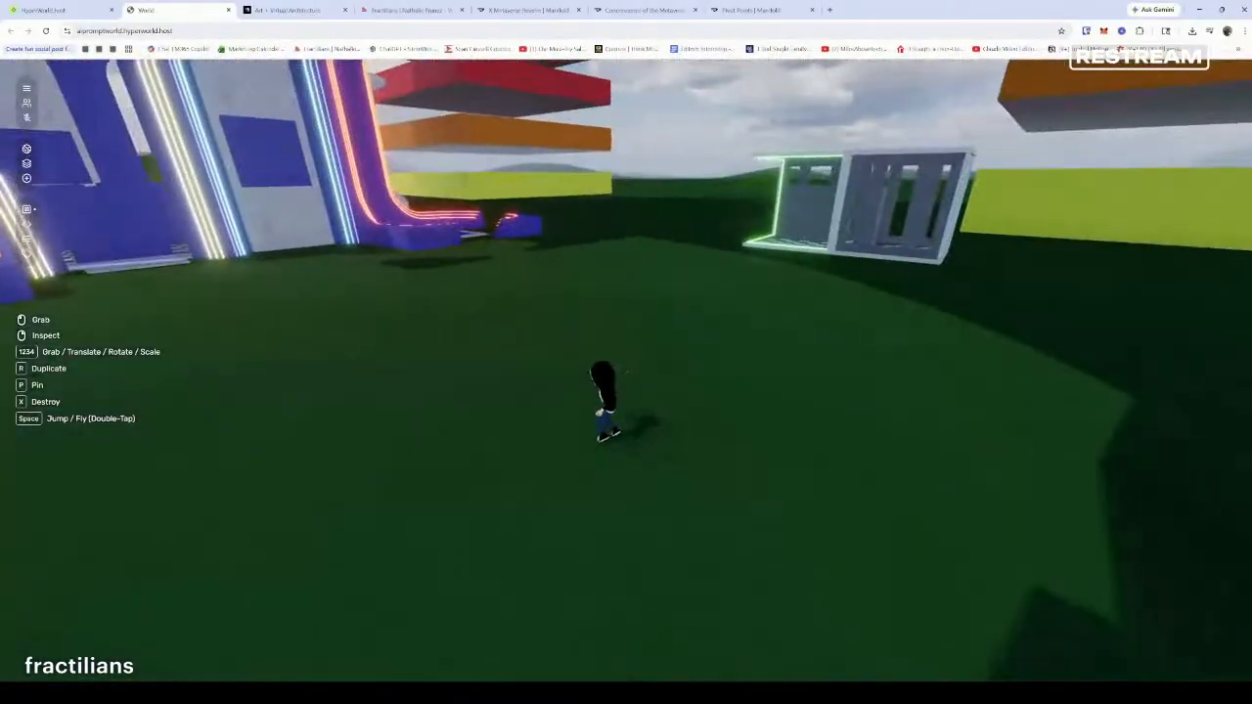
key("w")
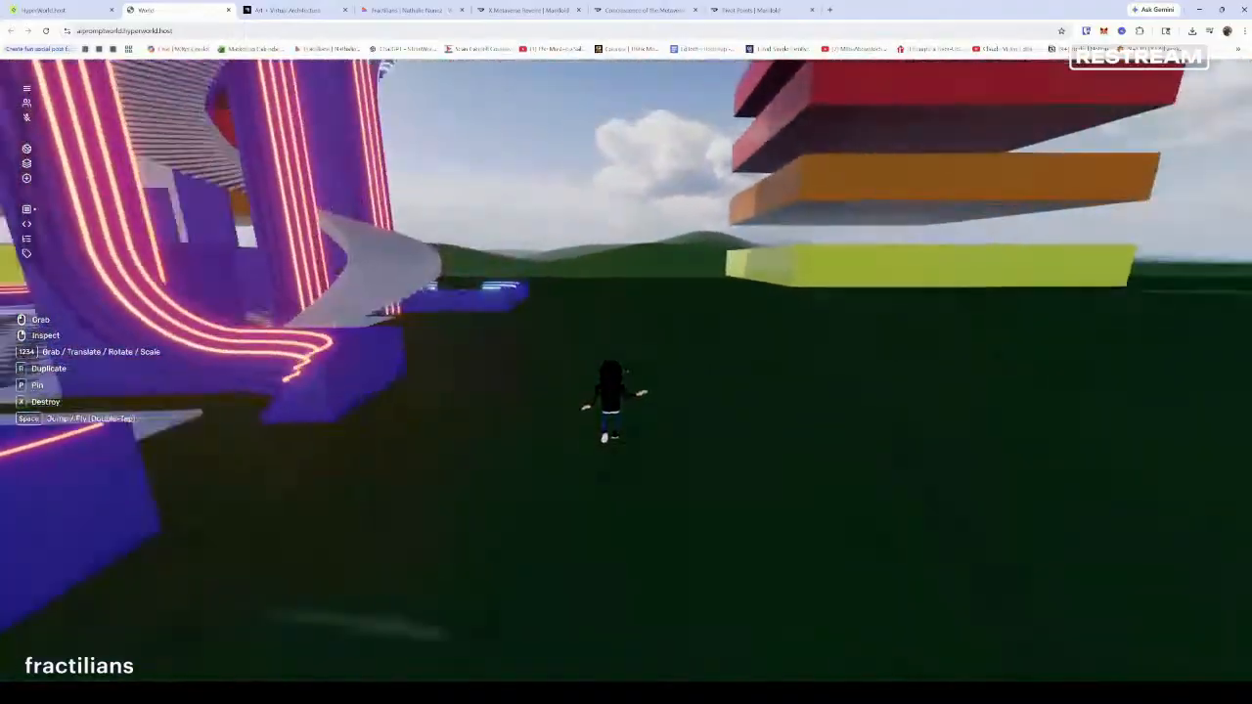
key("w")
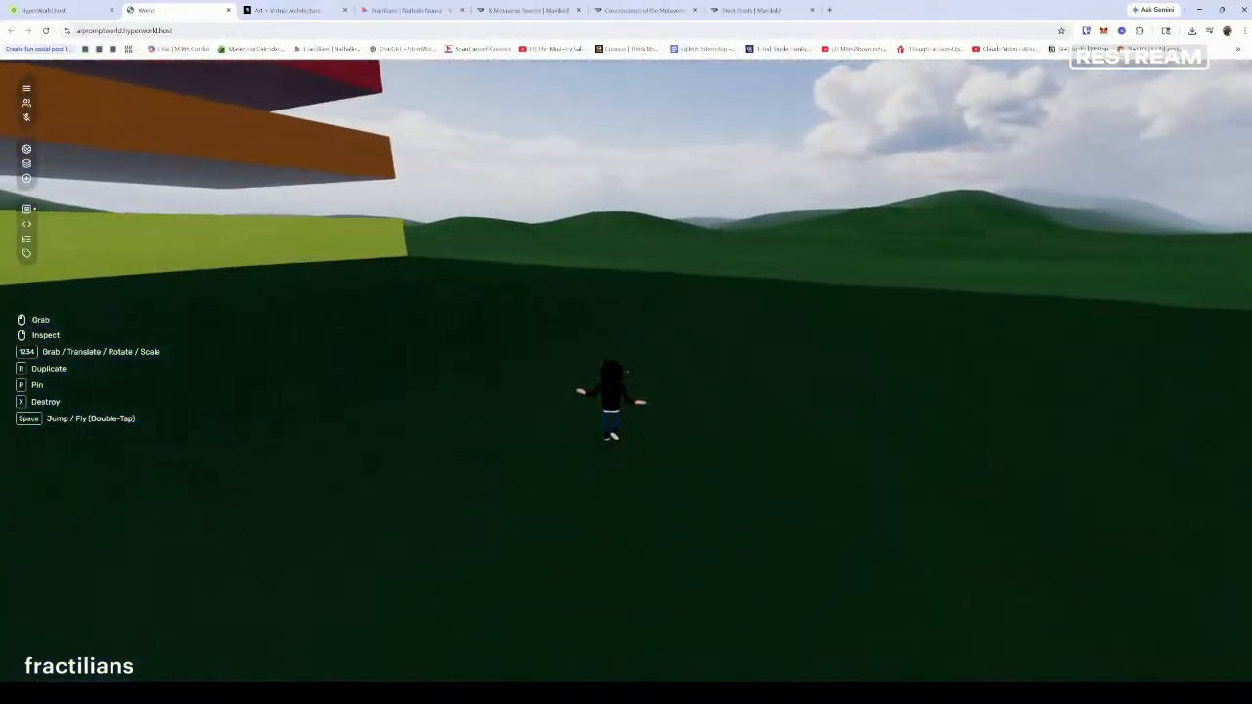
key("w")
key("space")
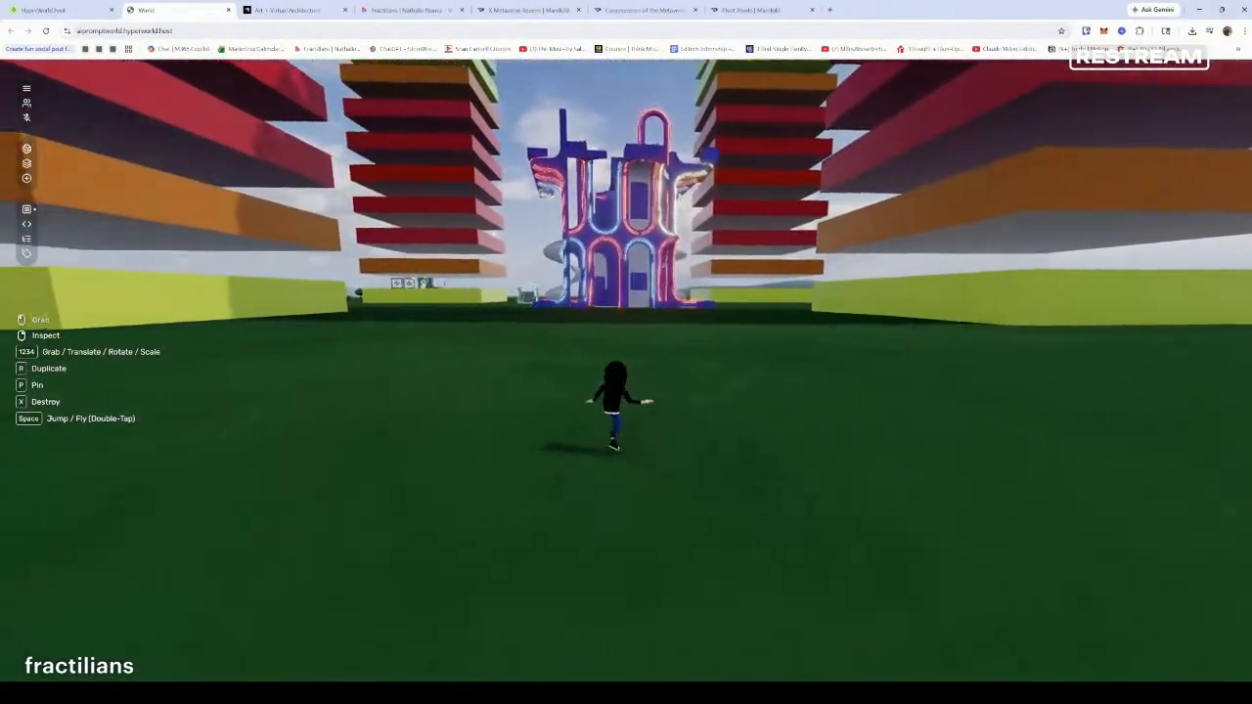
key("w")
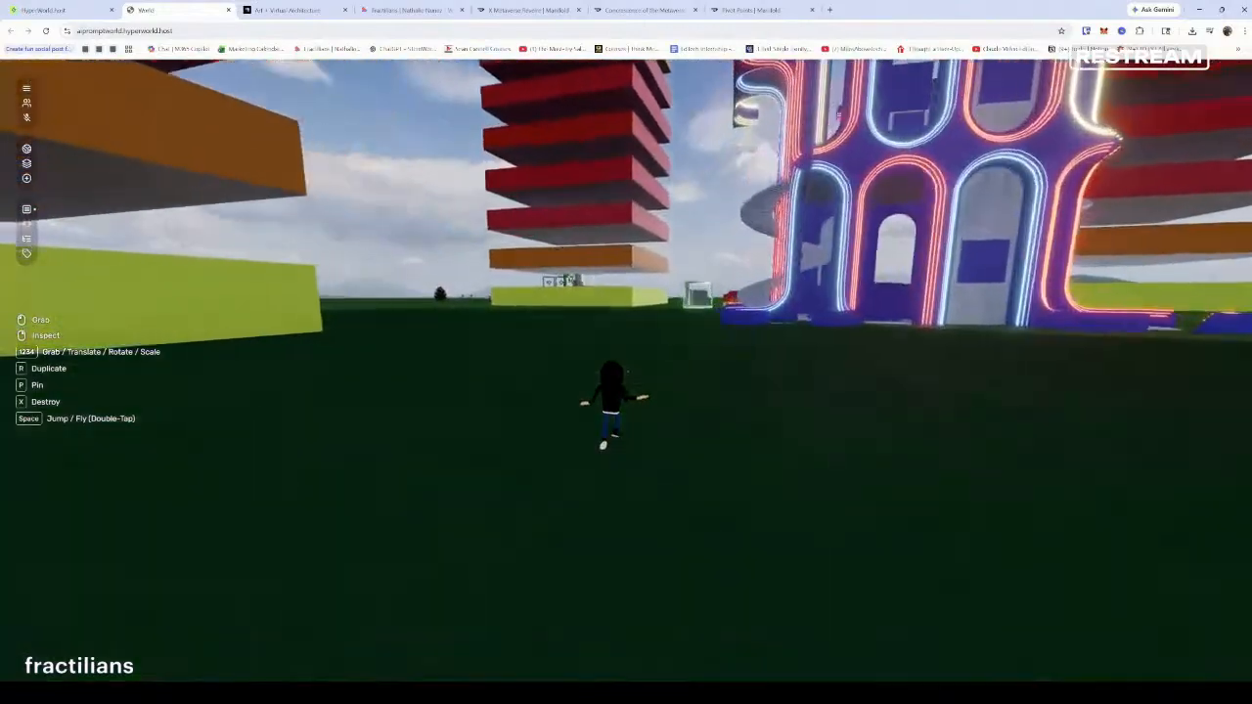
key("w")
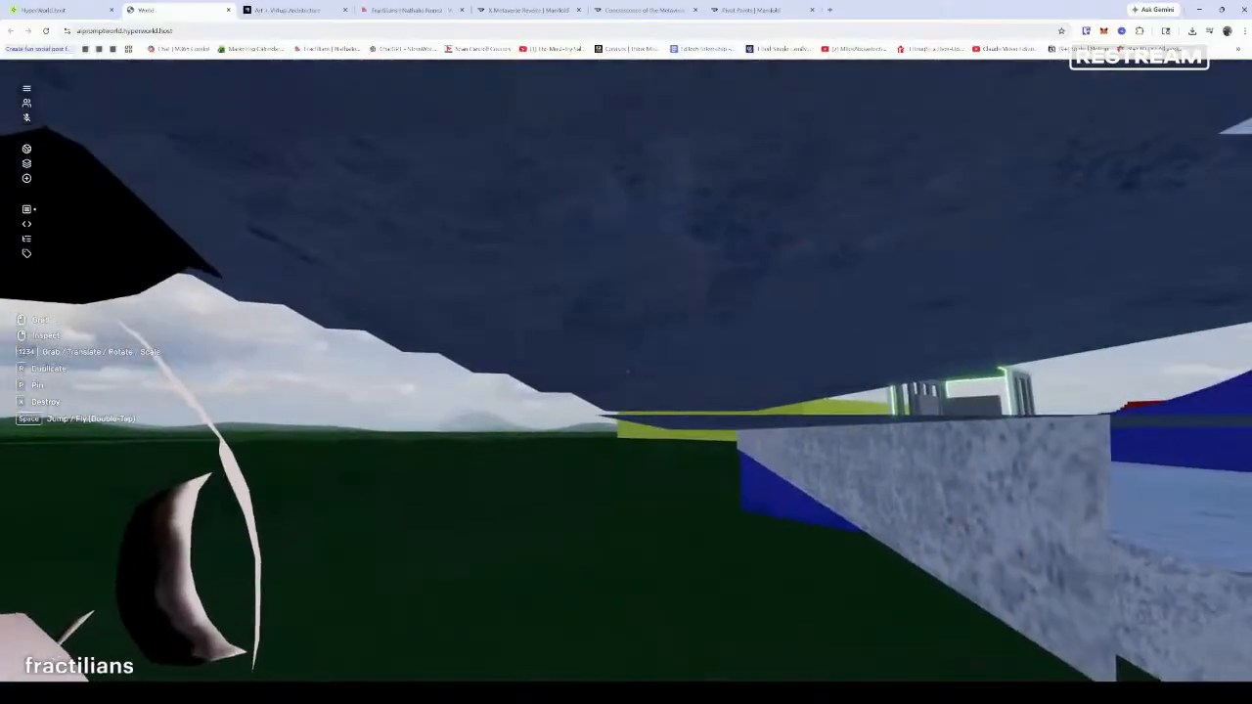
key("w")
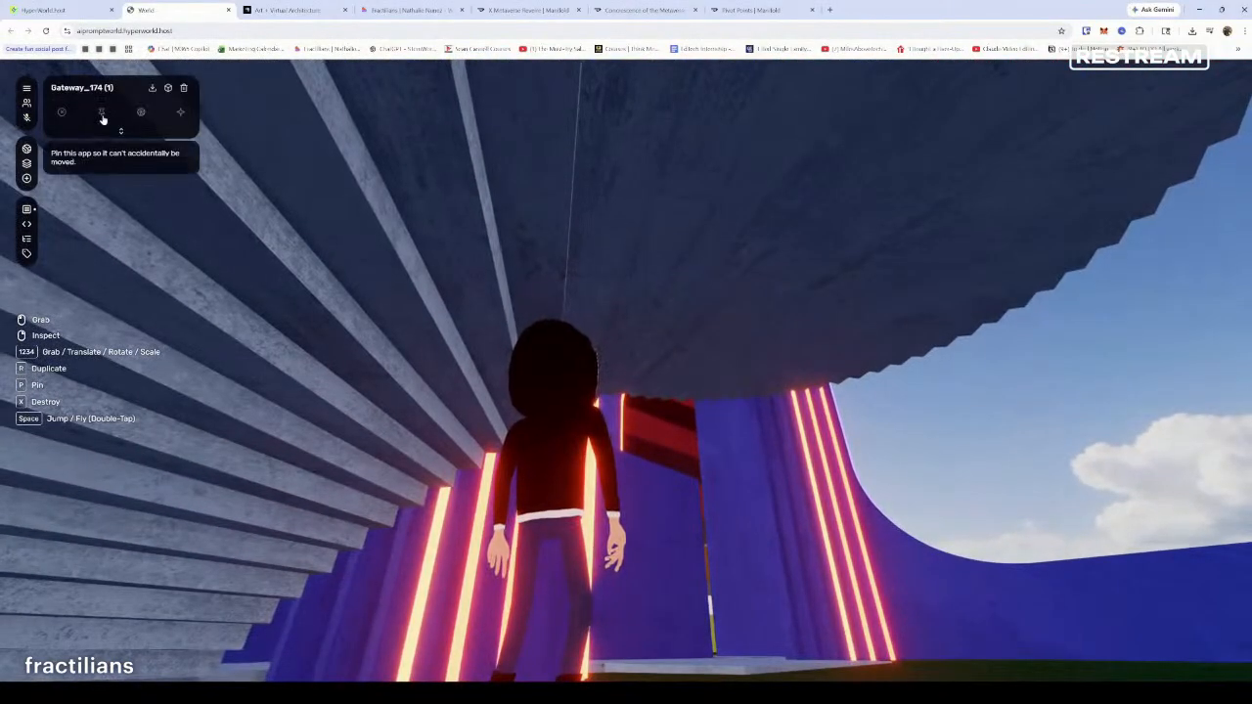
Try to duplicate the targeted model beneath the spiral staircase, and back the avatar away to face the neon house
left_click(626, 372)
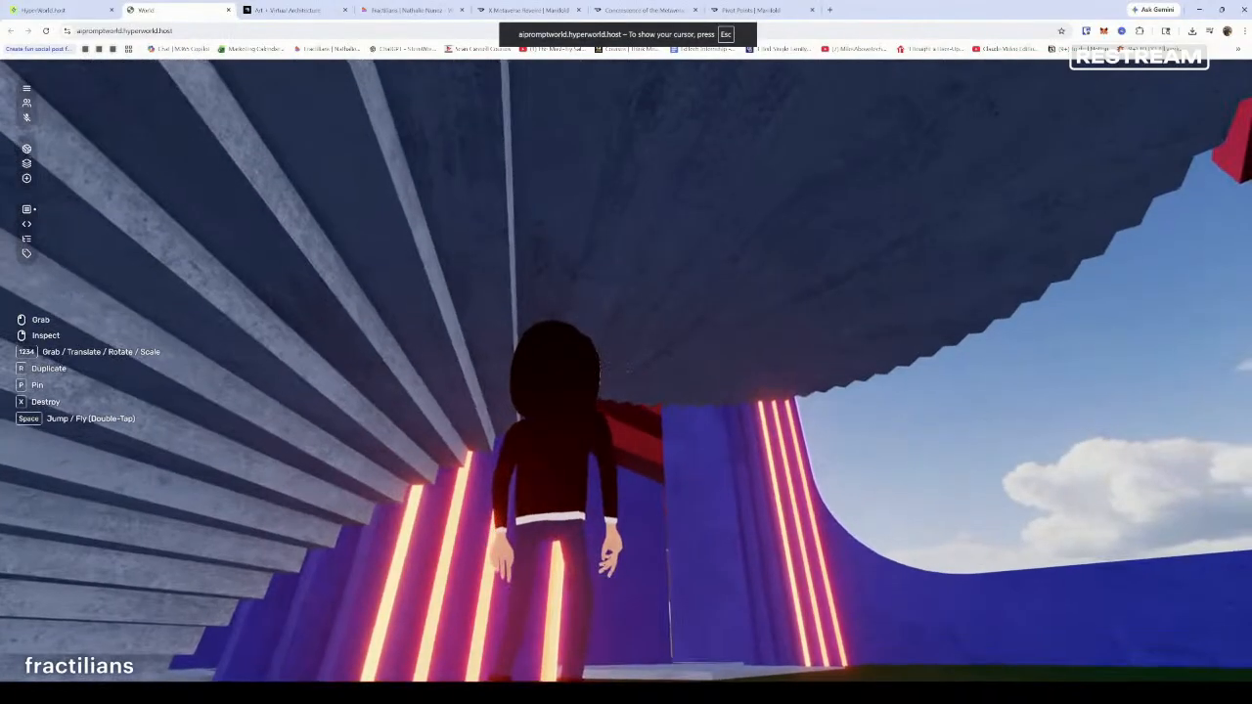
key("r")
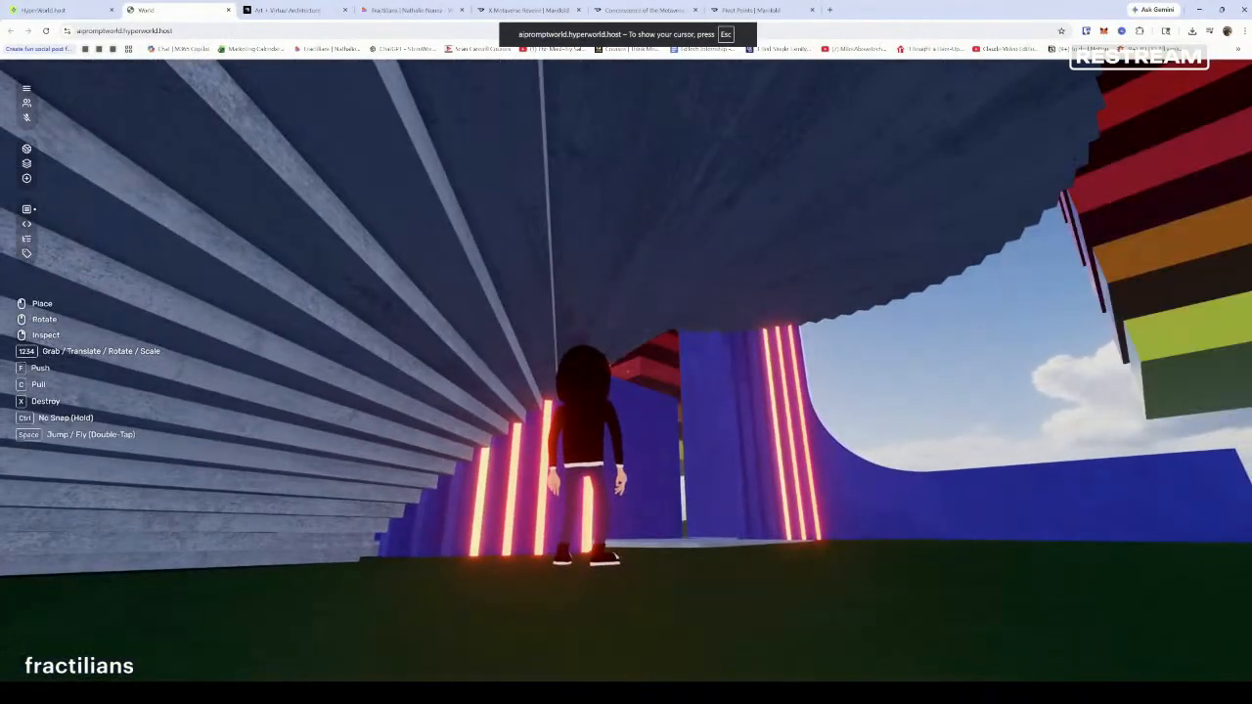
key("d")
key("d")
key("s")
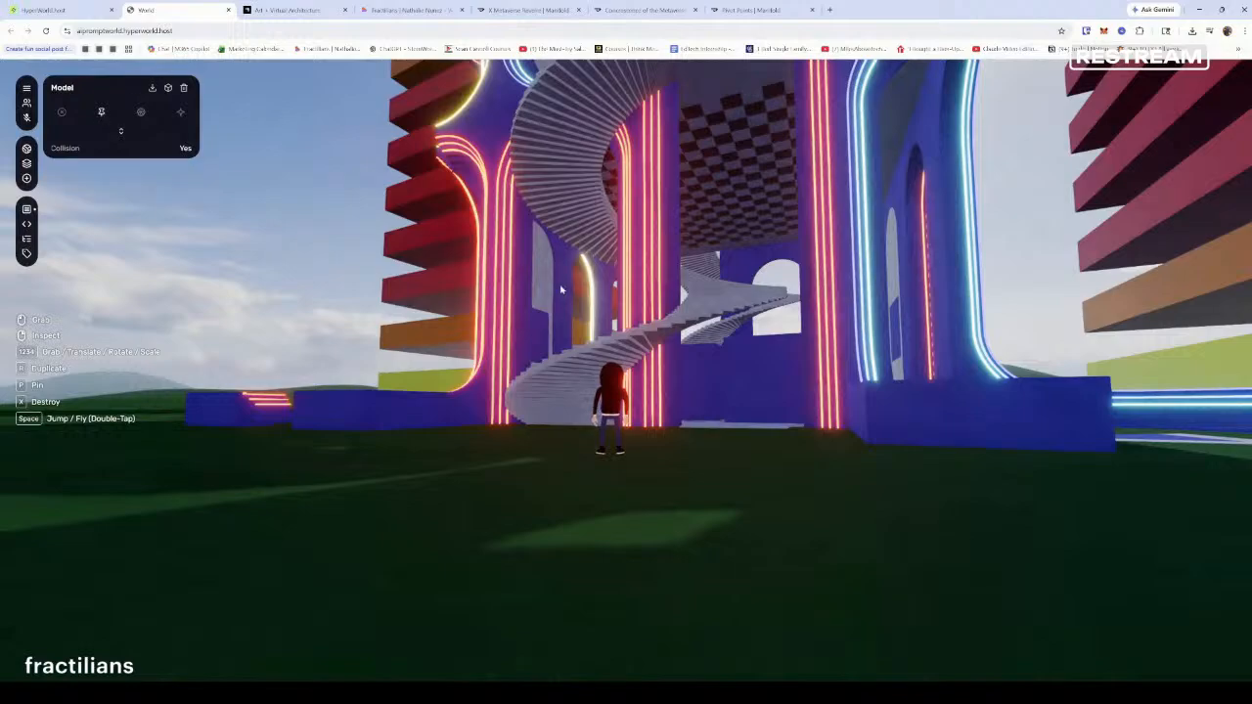
Fly the avatar into the neon house's upper level and explore the checkered floor and blue partition walls
key("w")
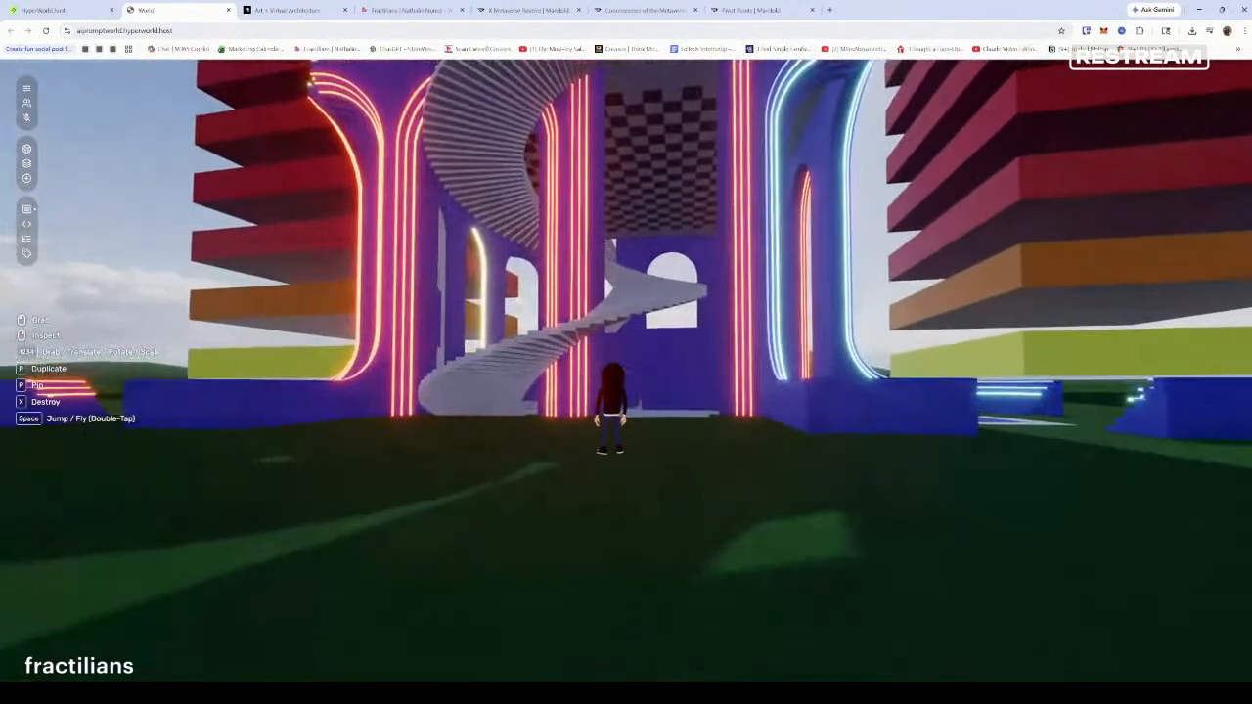
key("w")
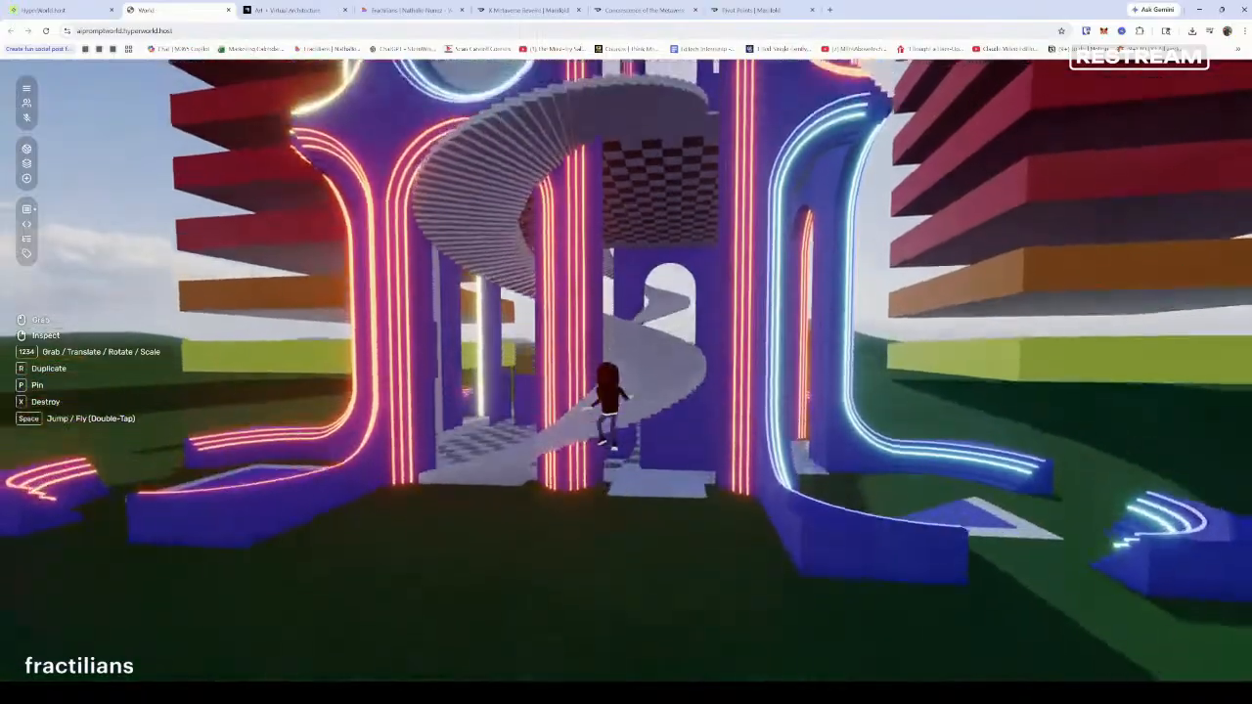
key("w")
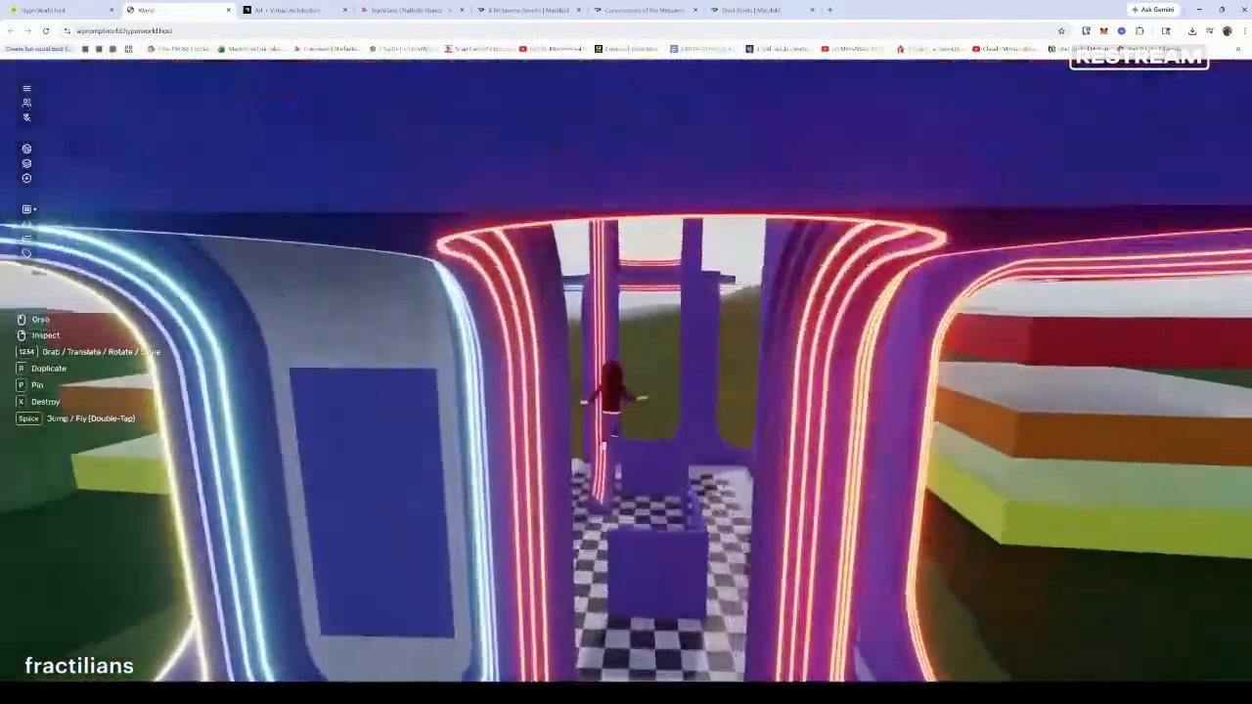
key("w")
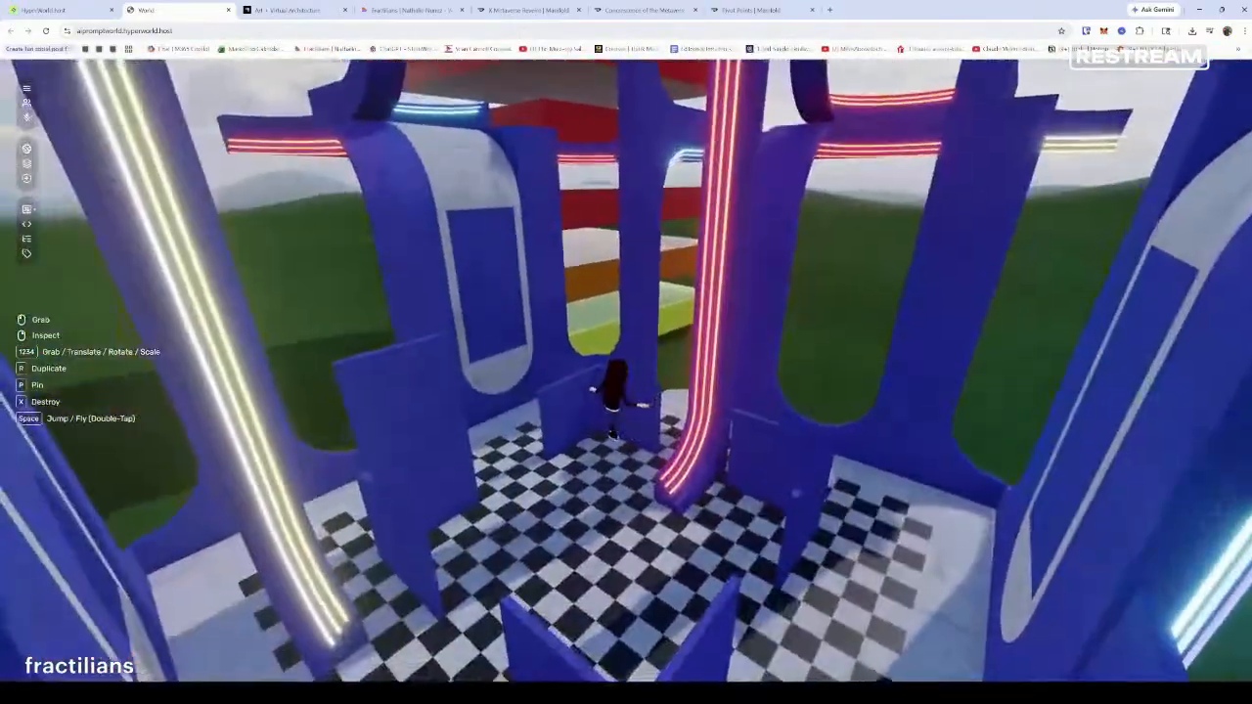
key("w")
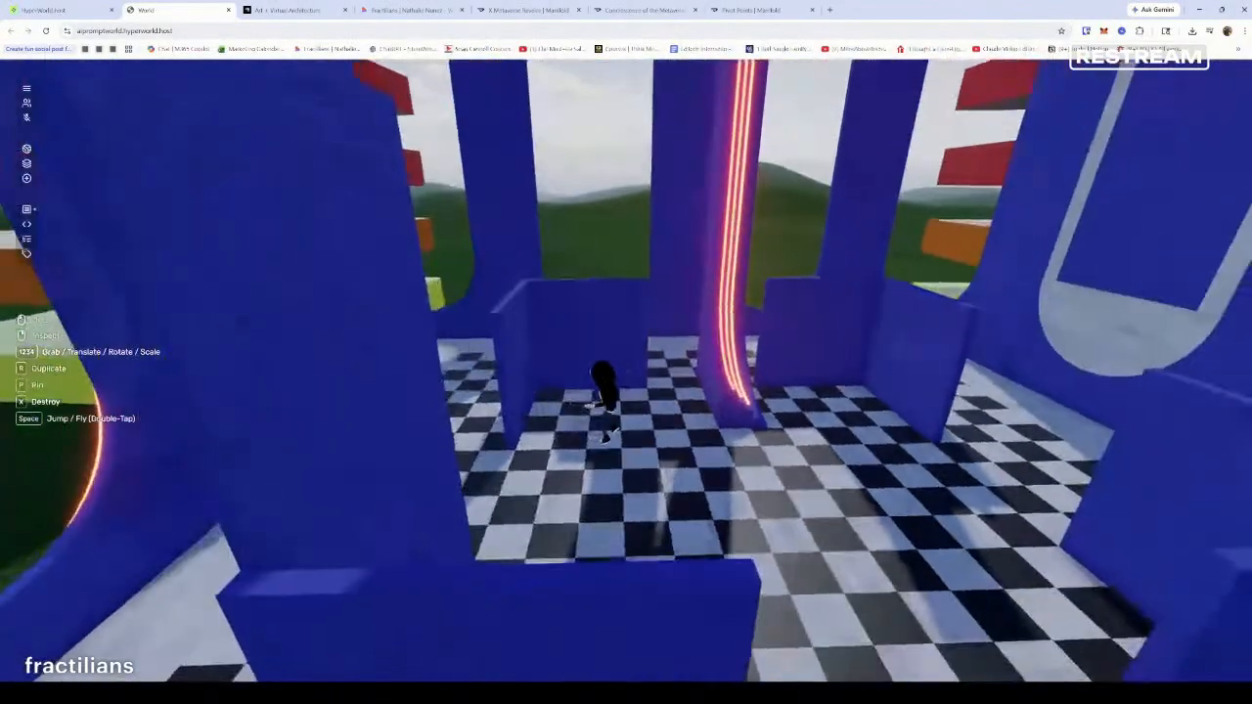
key("w")
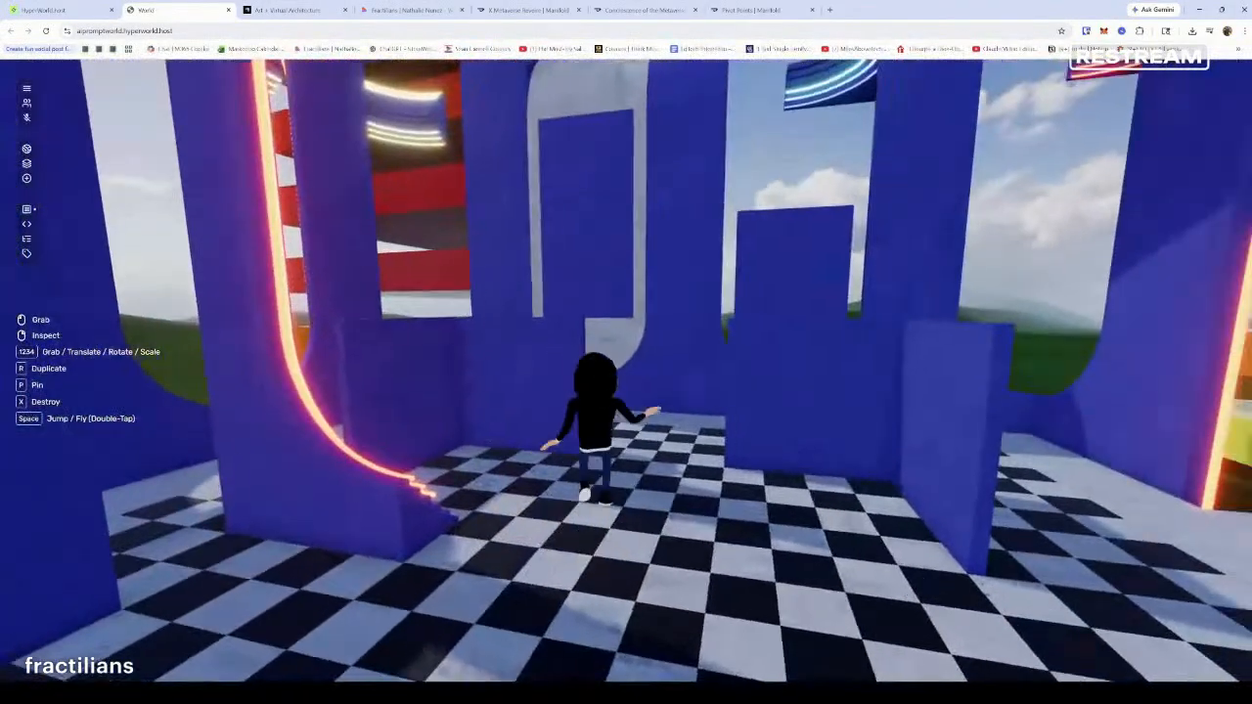
key("w")
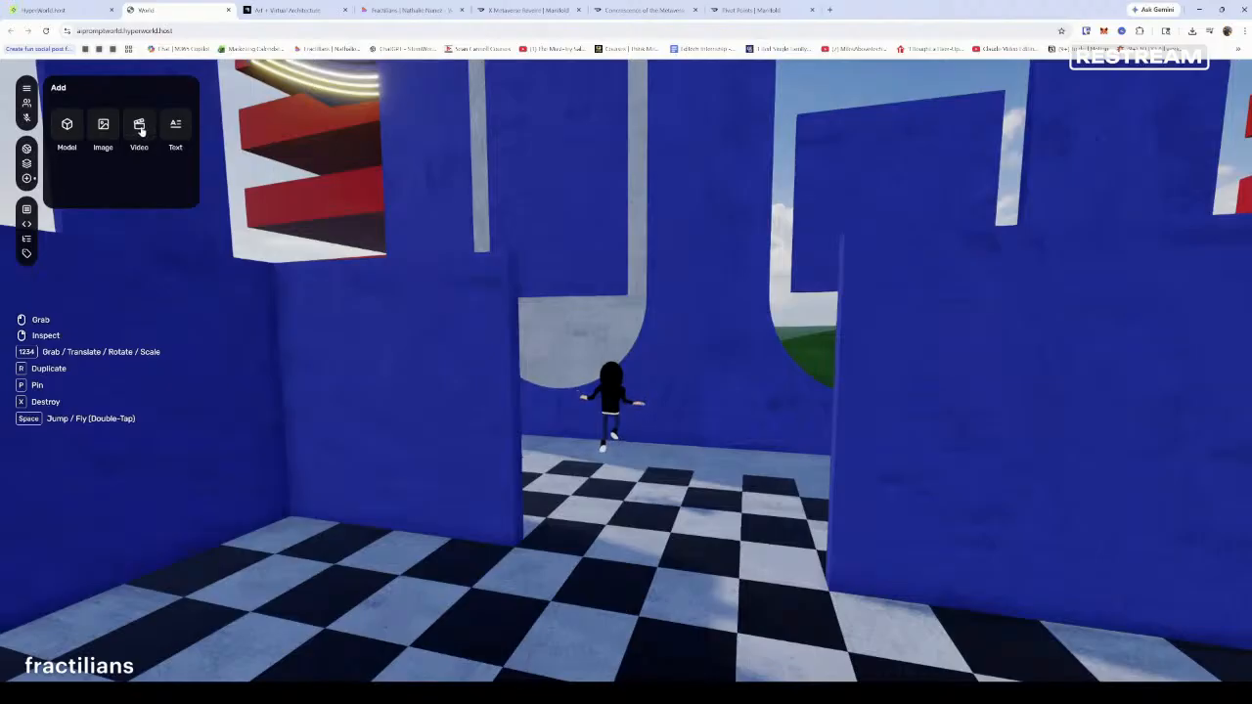
Add a video screen and position it on the checkered floor in front of the rounded grey wall panel
left_click(139, 130)
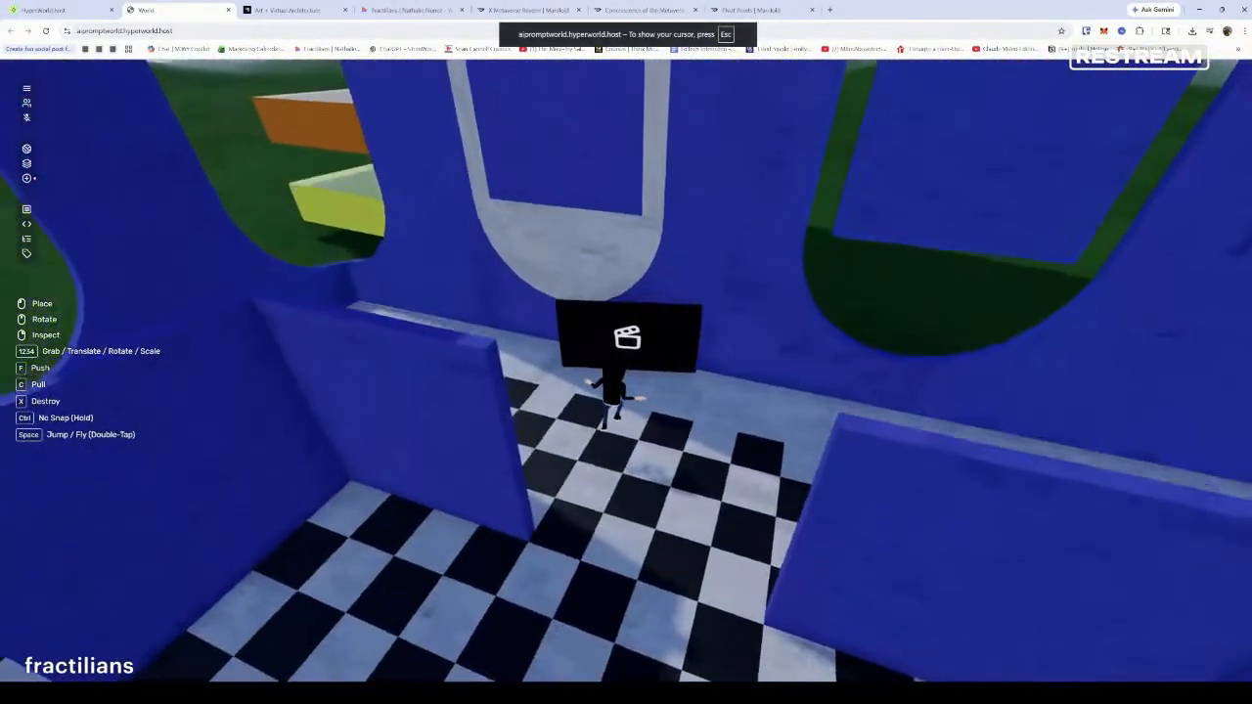
left_click(626, 368)
right_click(626, 368)
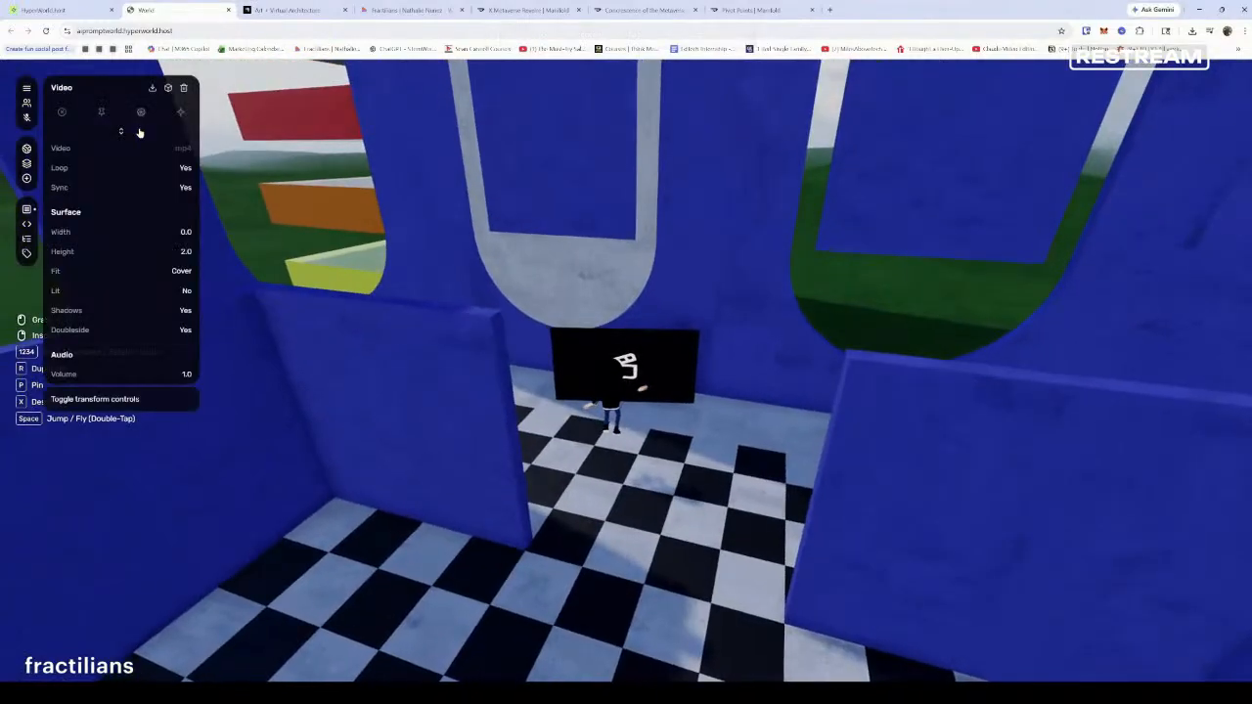
left_click(629, 366)
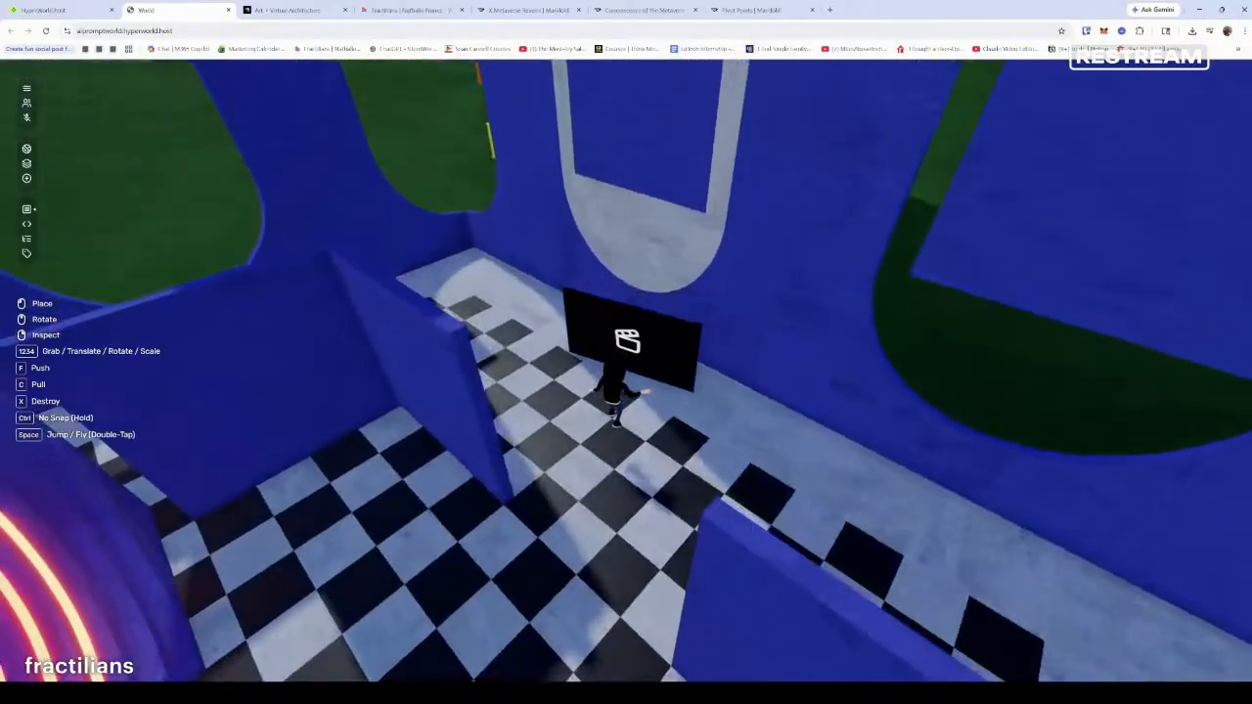
left_click(626, 362)
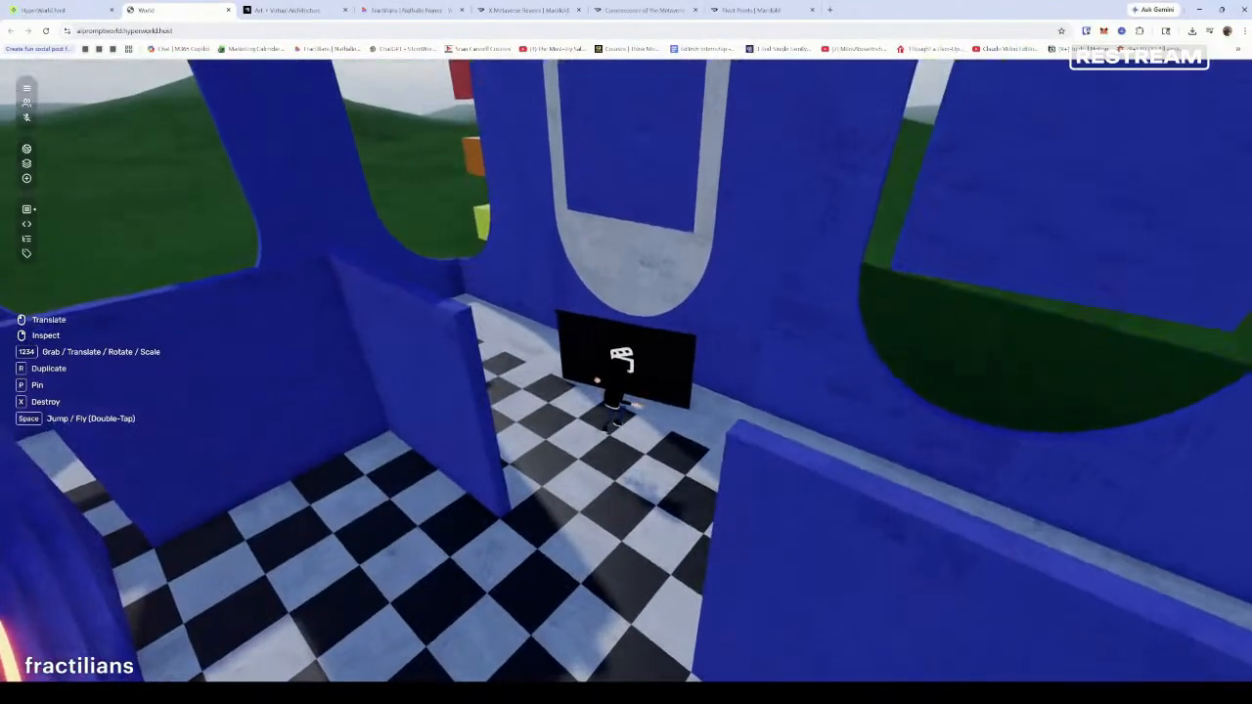
Raise the video screen off the checkered floor and place it against the wall over the rounded grey panel
key("4")
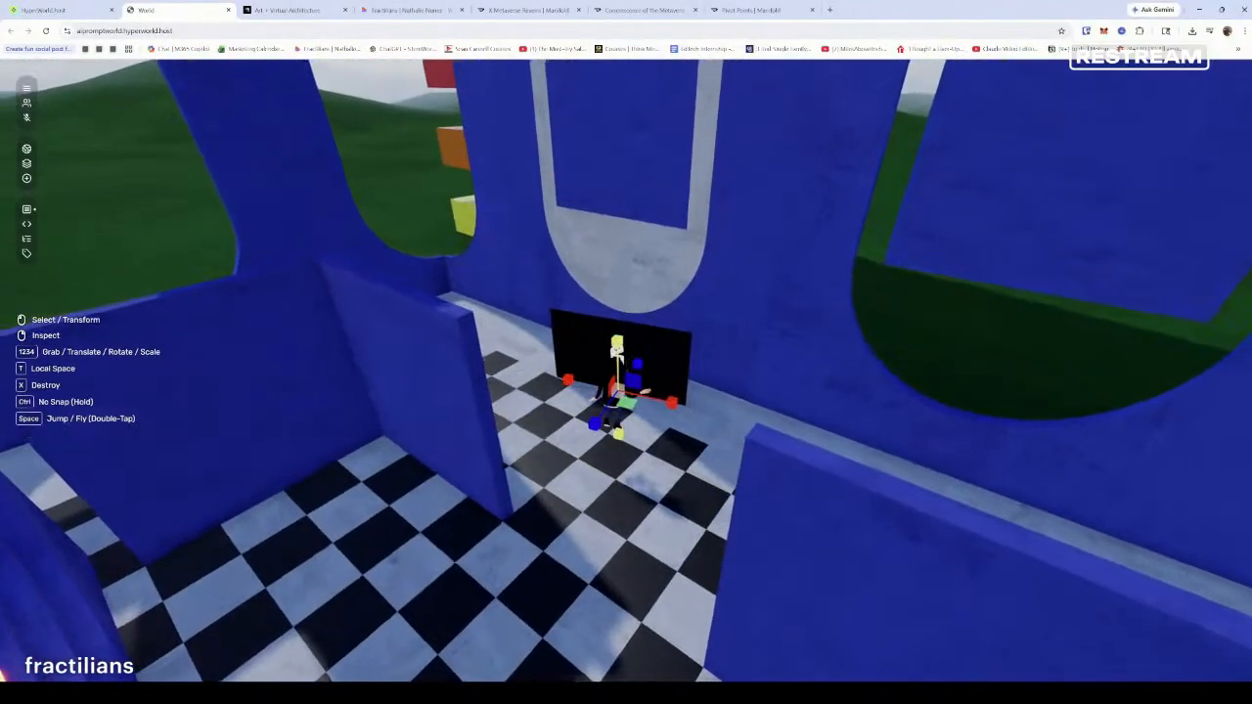
left_click_drag(628, 371, 628, 370)
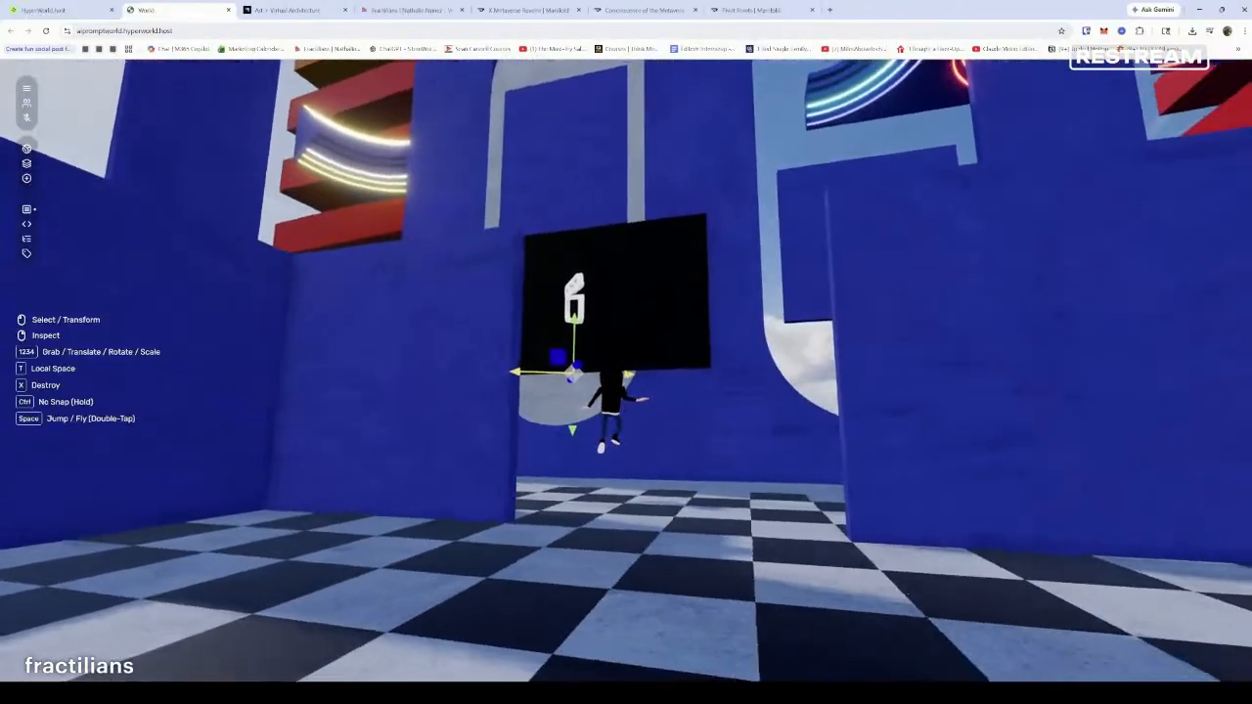
key("space")
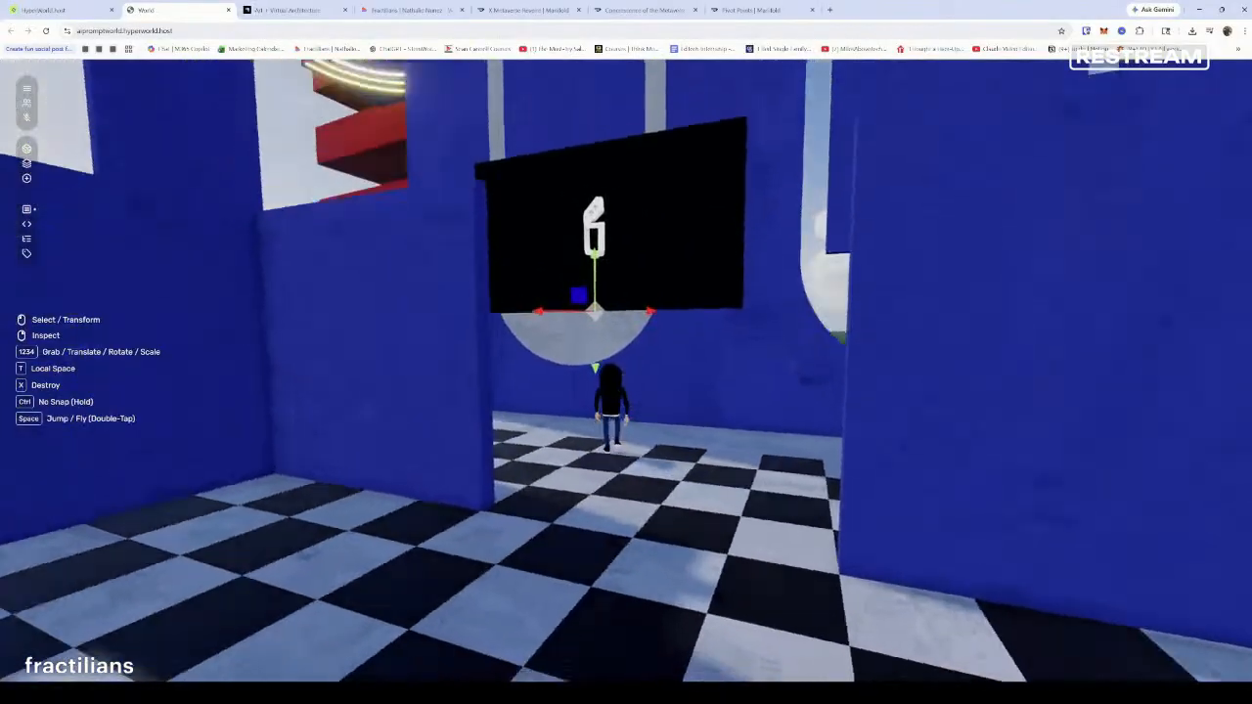
key("space")
key("space")
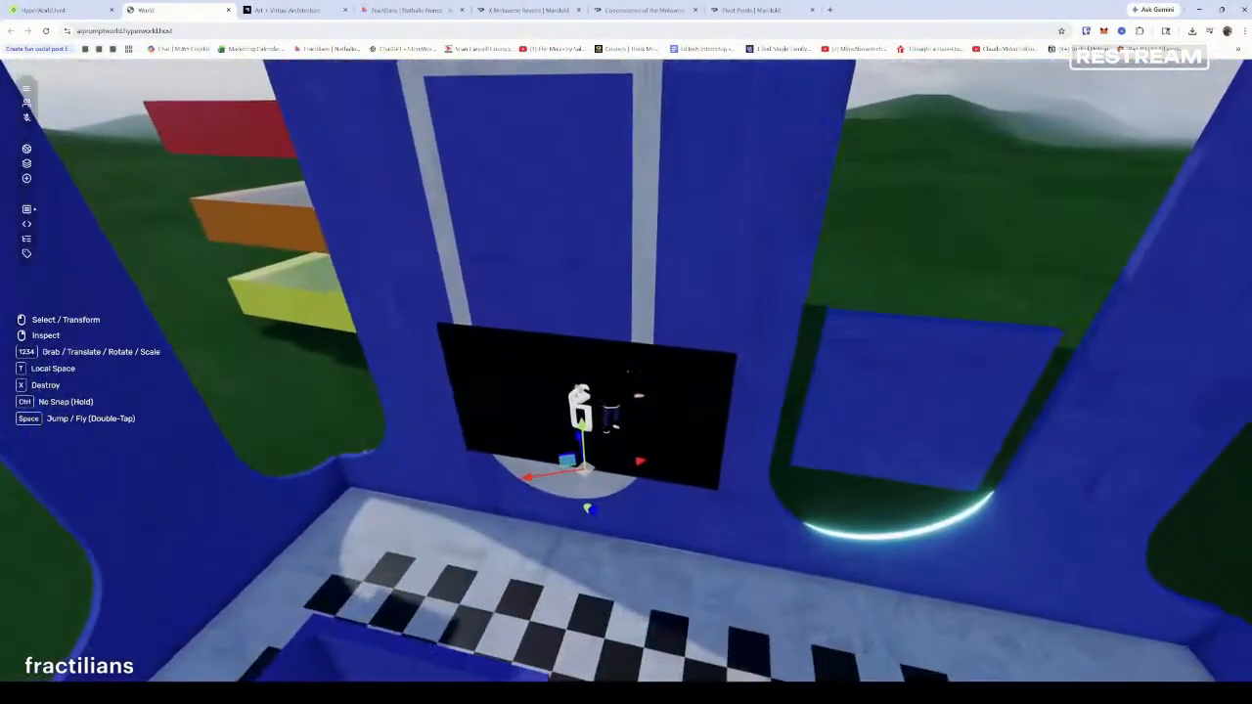
Load the "Metaverse Eschato…" video from the 4_25_26 folder's "smaller" subfolder into the wall screen, and land the avatar on the checkered floor
right_click(626, 370)
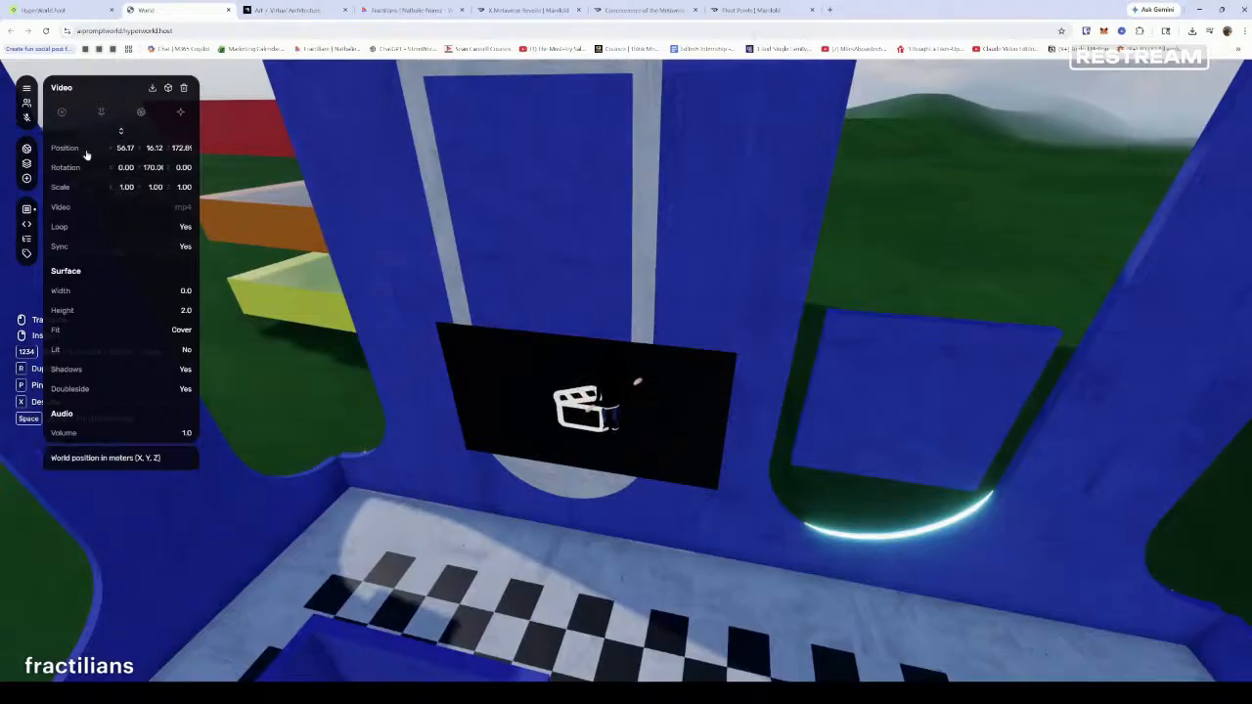
left_click(182, 209)
left_click_drag(289, 8, 667, 239)
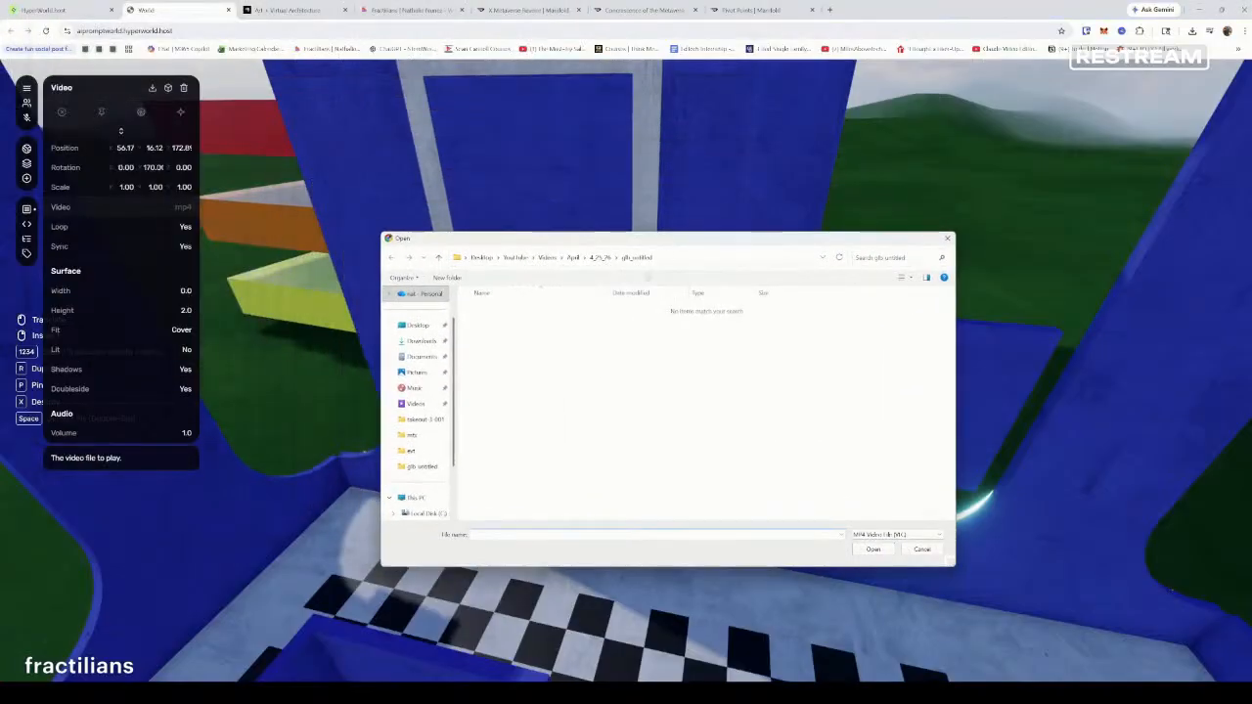
left_click(604, 262)
double_click(562, 315)
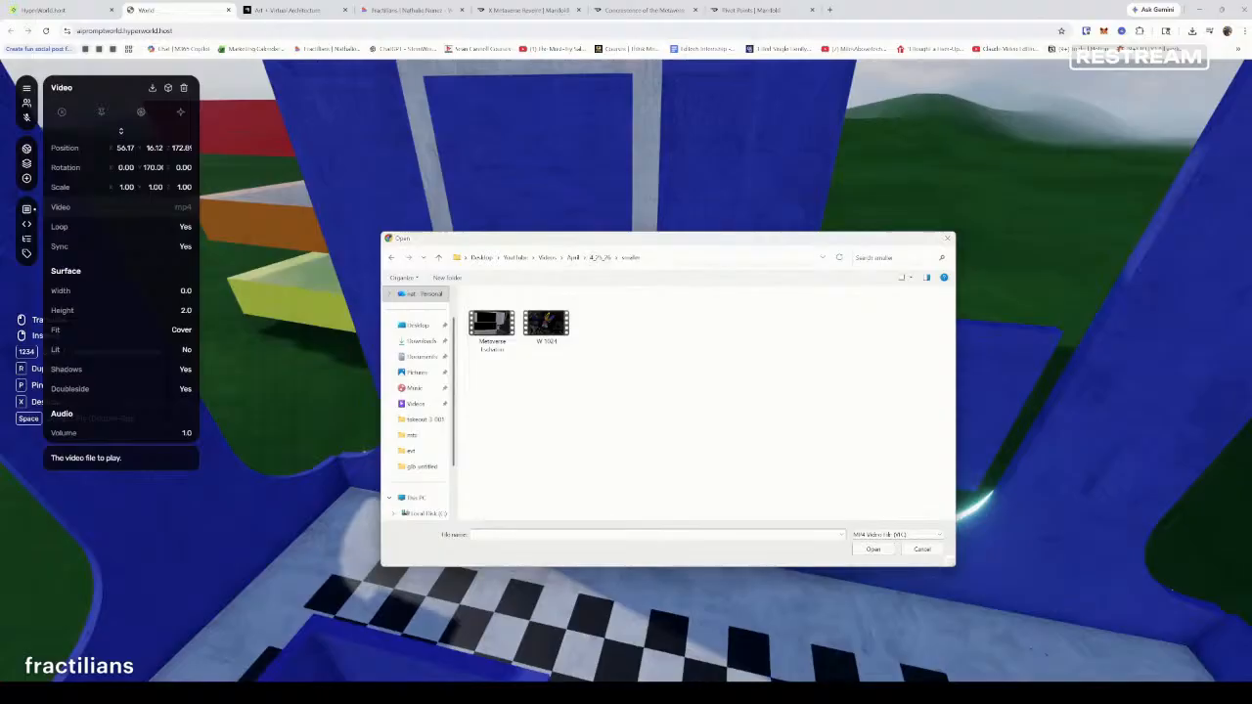
left_click_drag(404, 324, 668, 264)
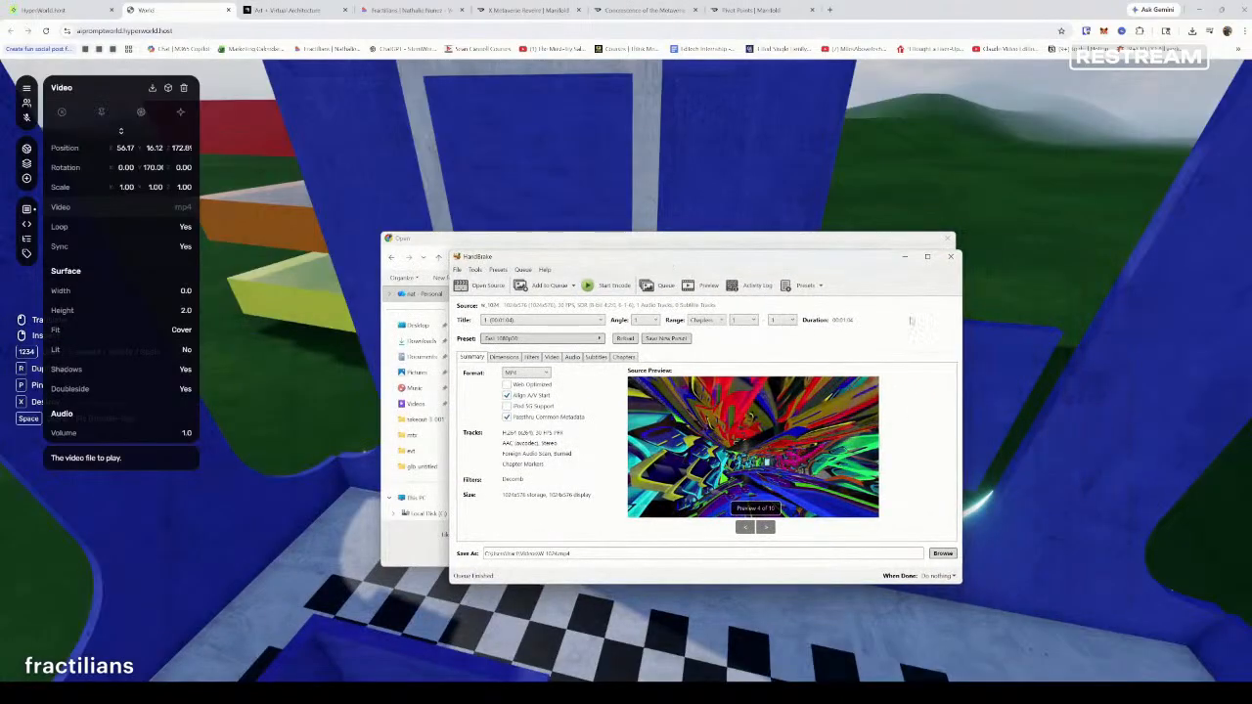
left_click(905, 257)
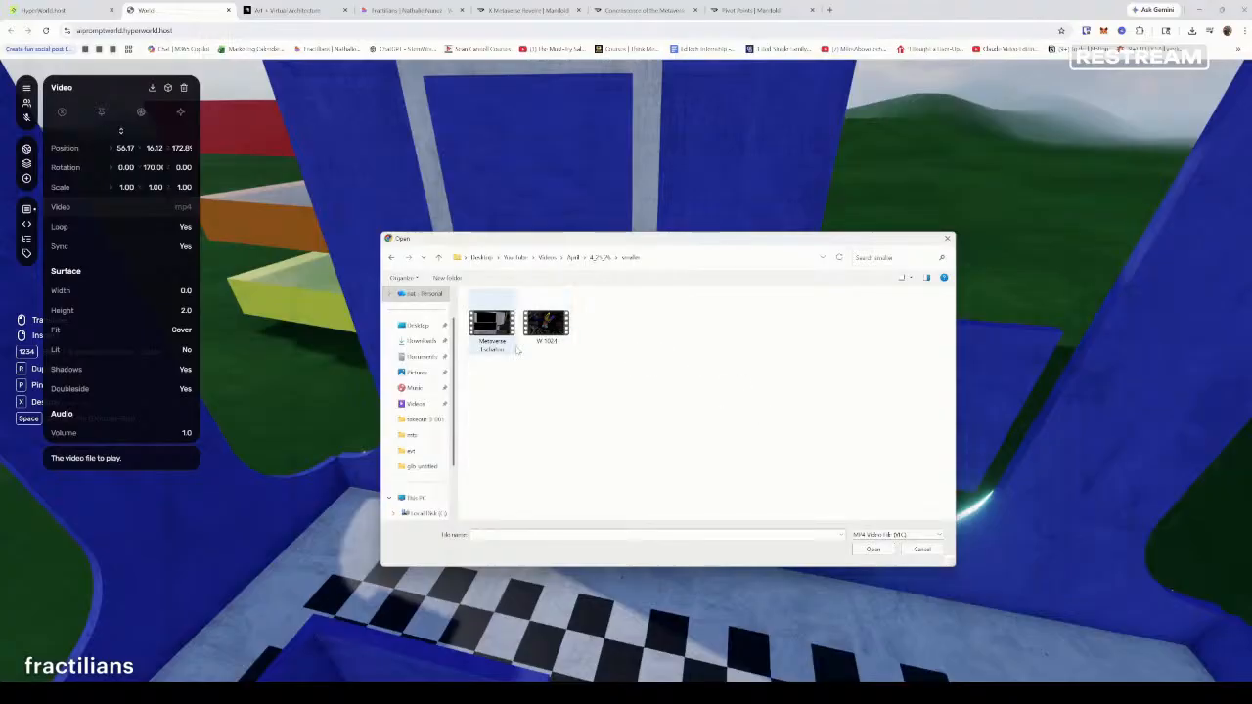
left_click_drag(671, 240, 931, 267)
double_click(745, 363)
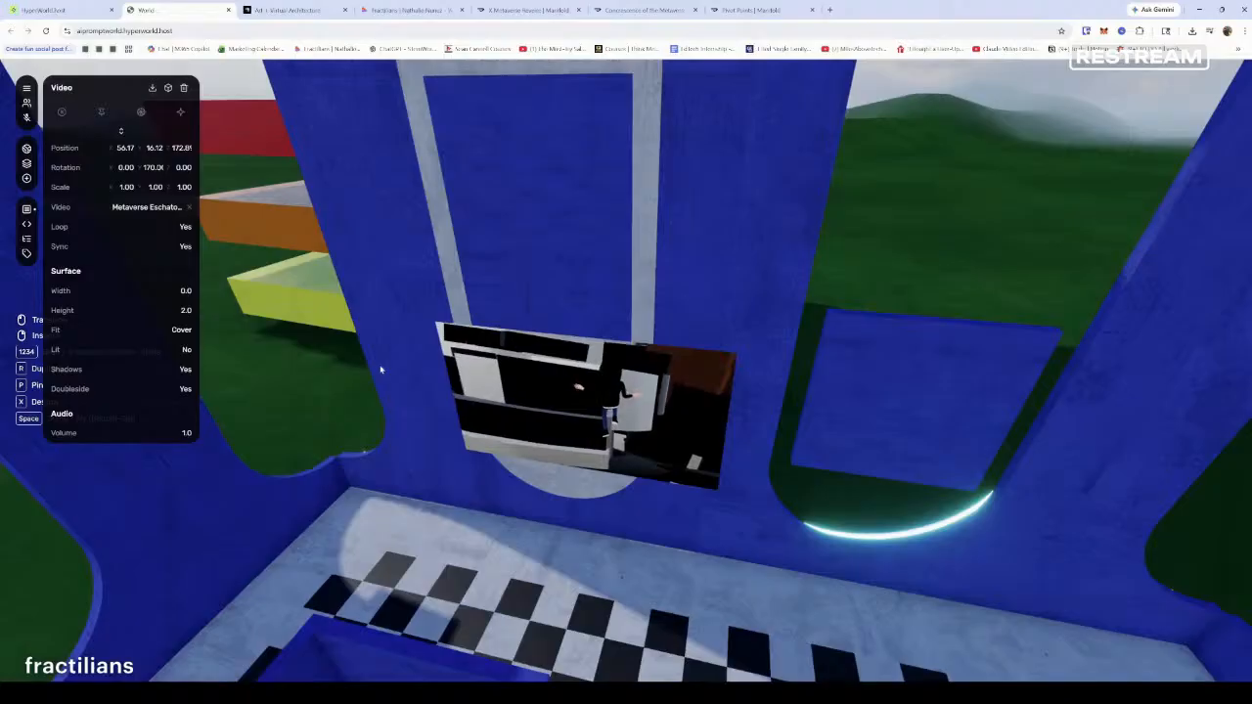
left_click(669, 419)
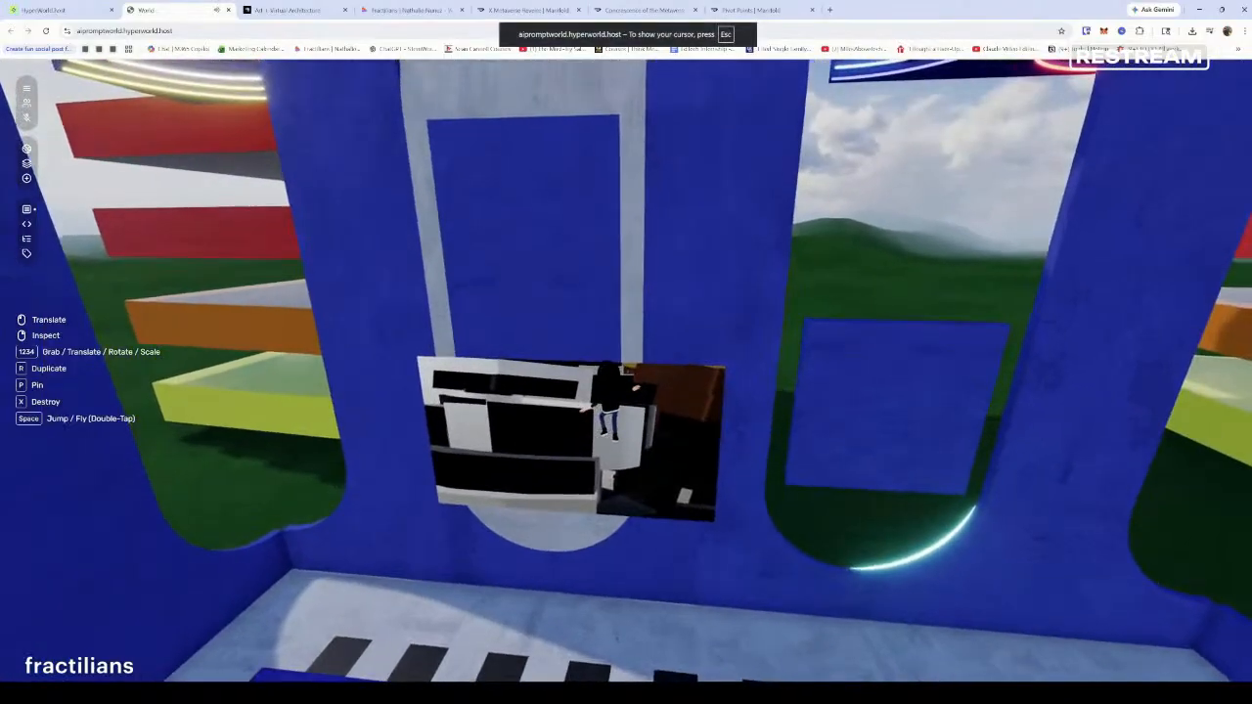
key("space")
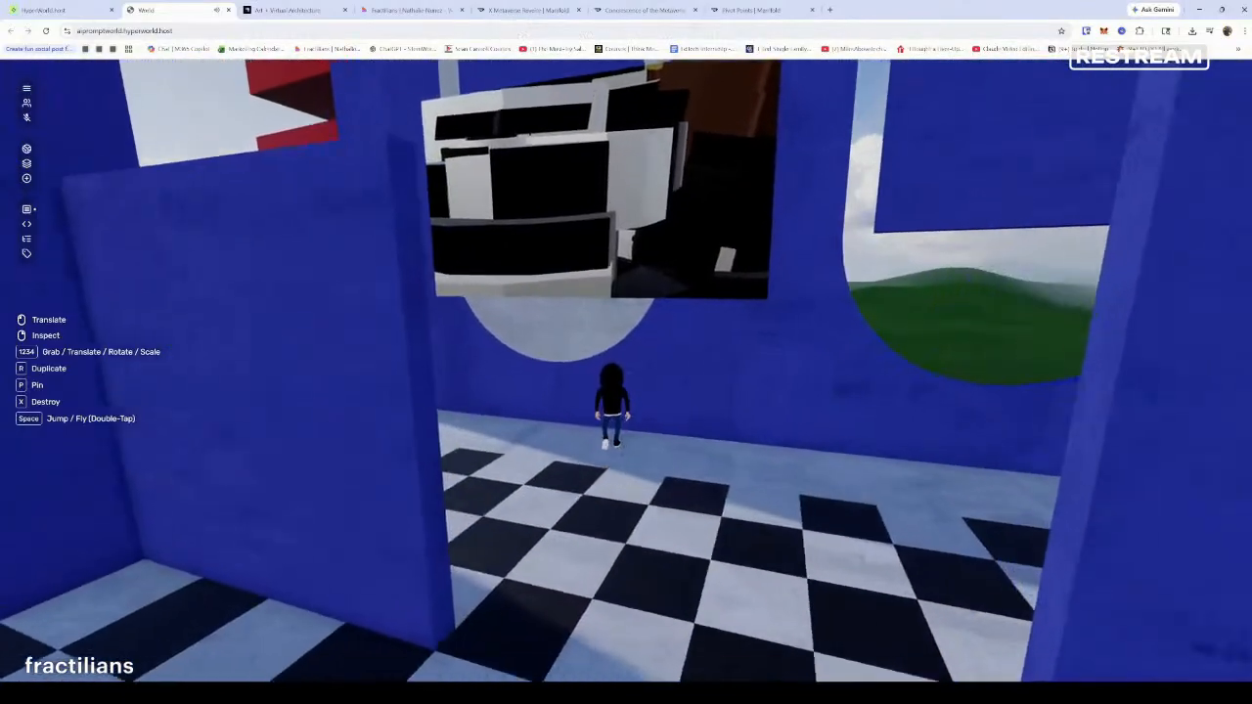
Fly up along the blue wall and land again to view the video screen from several heights
key("space")
key("space")
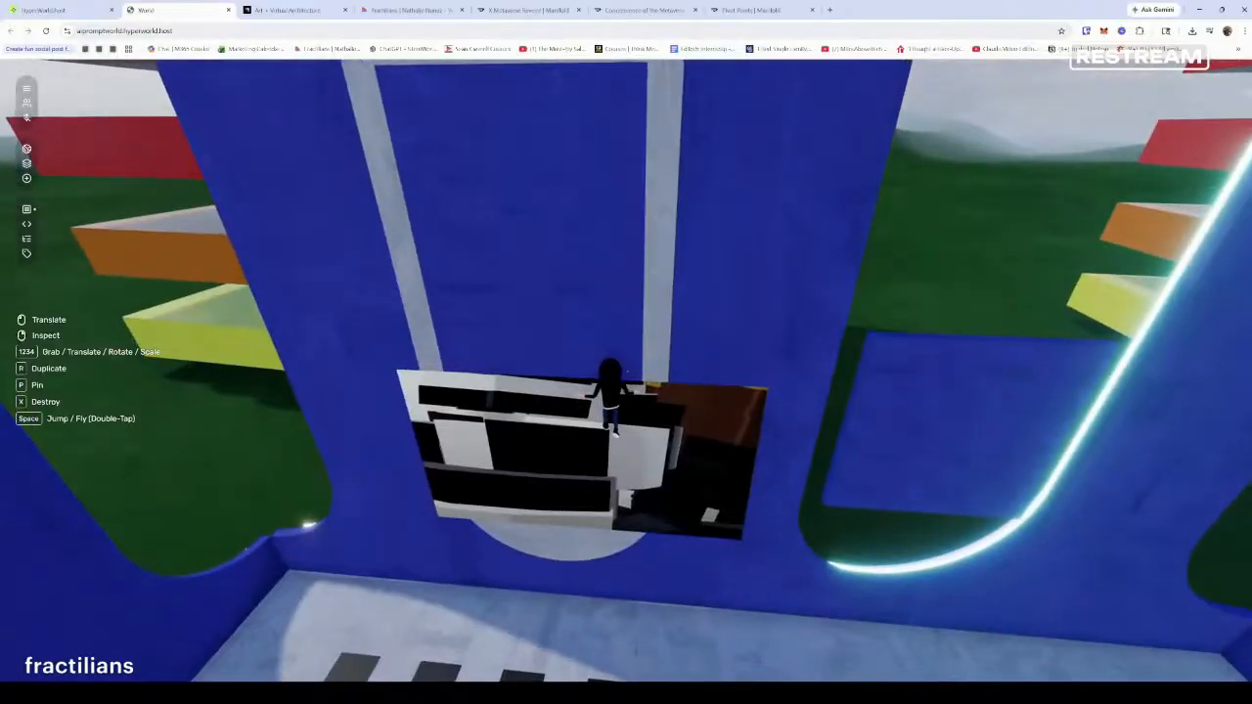
key("space")
key("space")
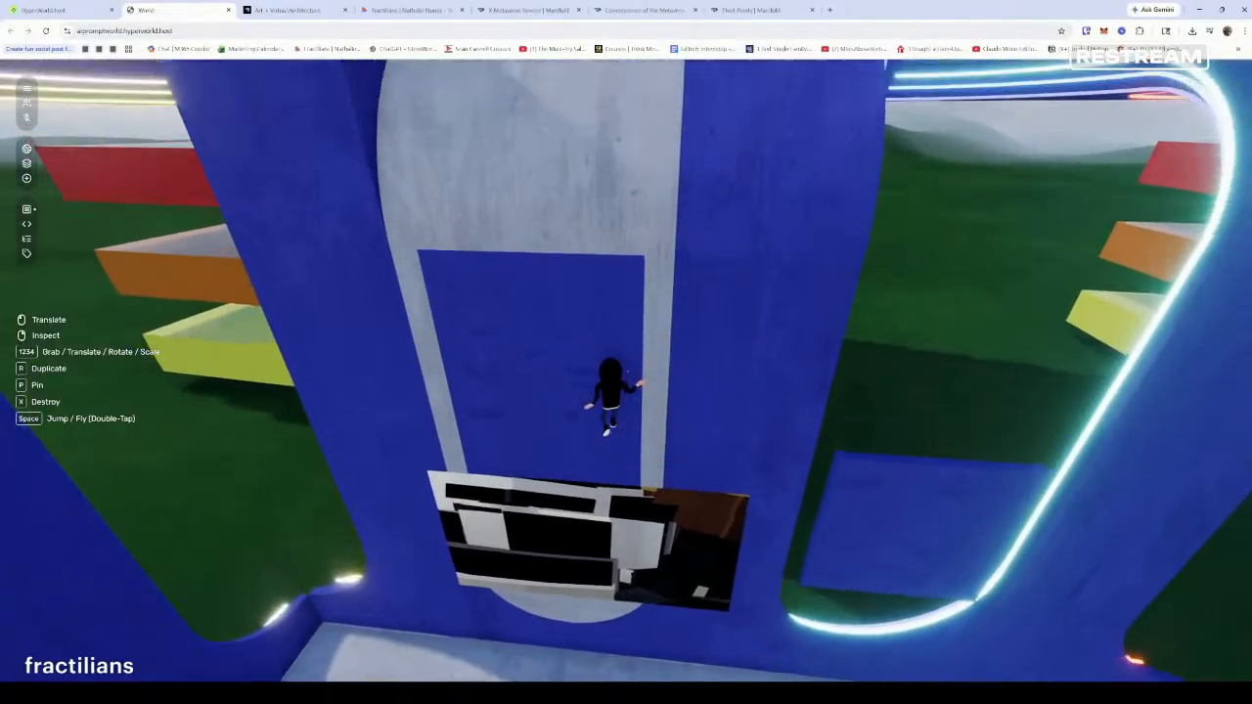
key("space")
key("space")
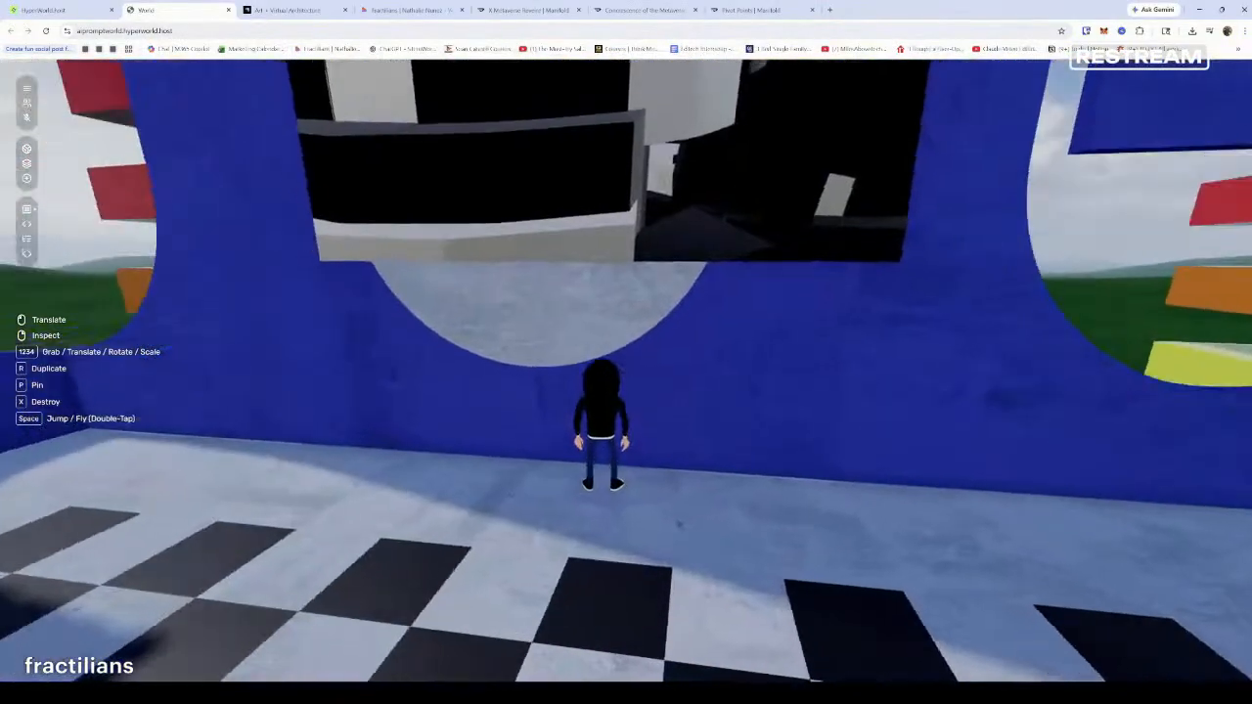
key("w")
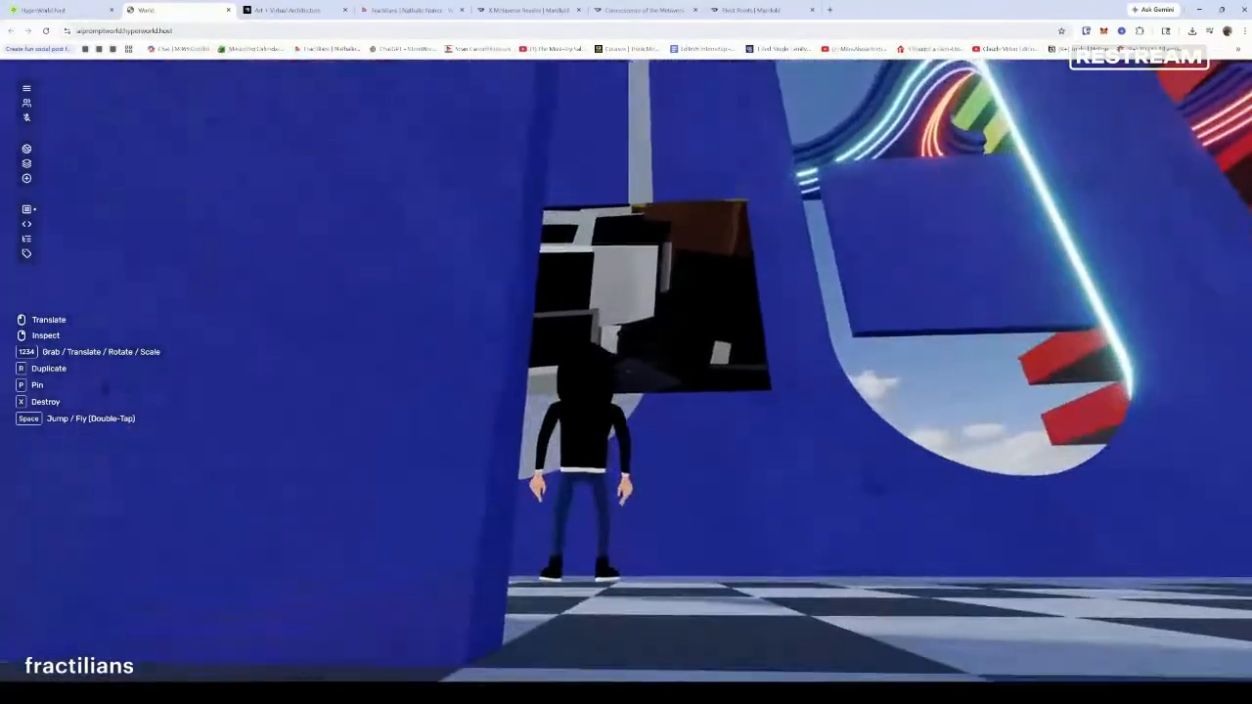
Inspect the wall-mounted video screen's properties and try out the translate gizmo on it
right_click(626, 352)
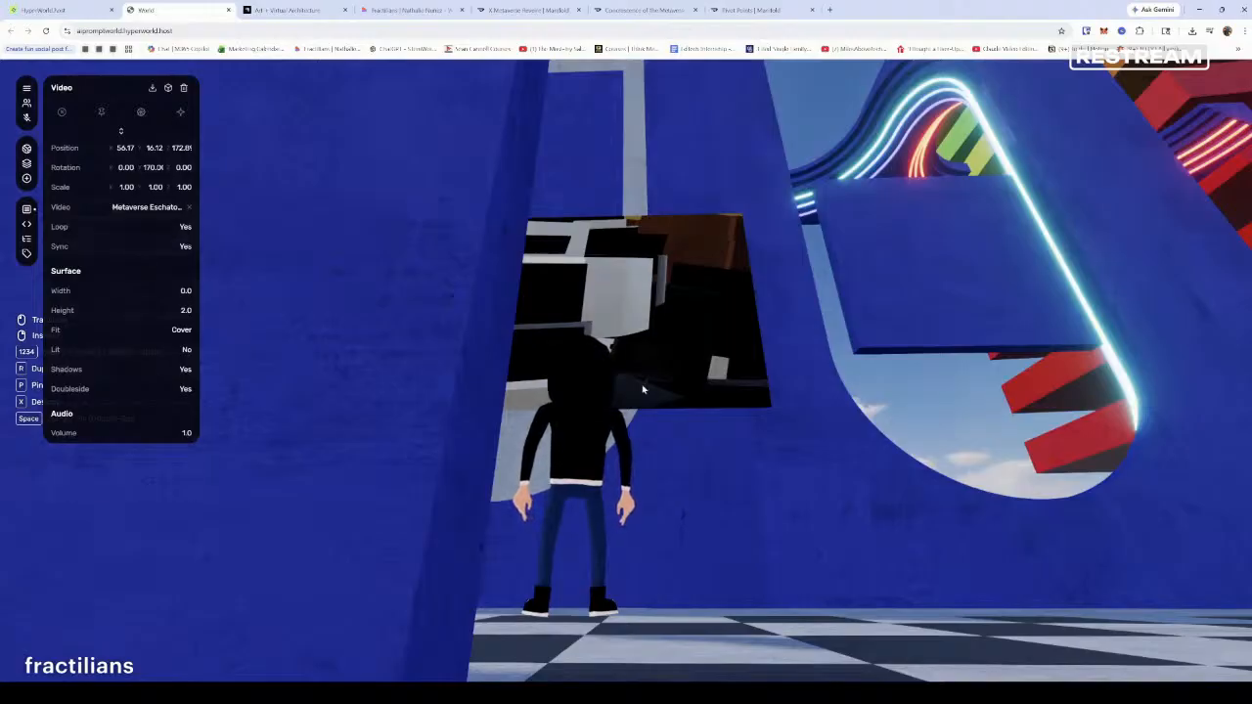
left_click(441, 425)
key("2")
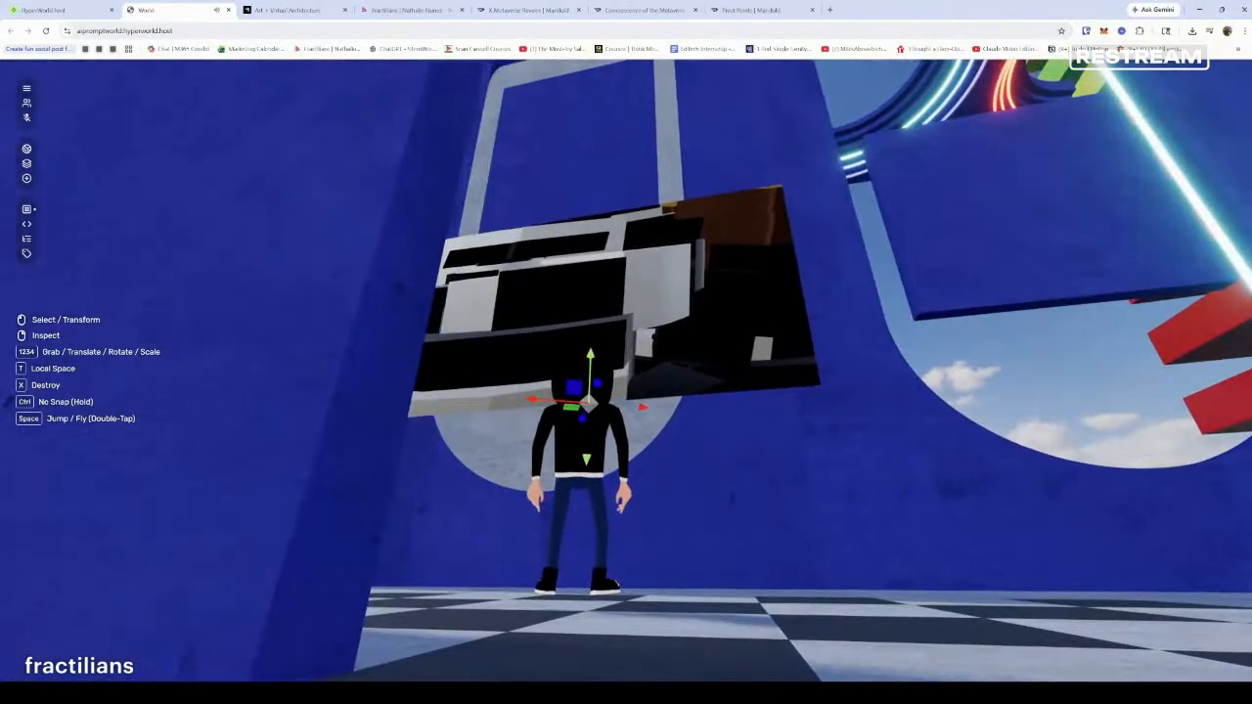
key("Tab")
Walk around the checkered hall and examine the video screen's placement from near and far
scroll(626, 372, "down", 2)
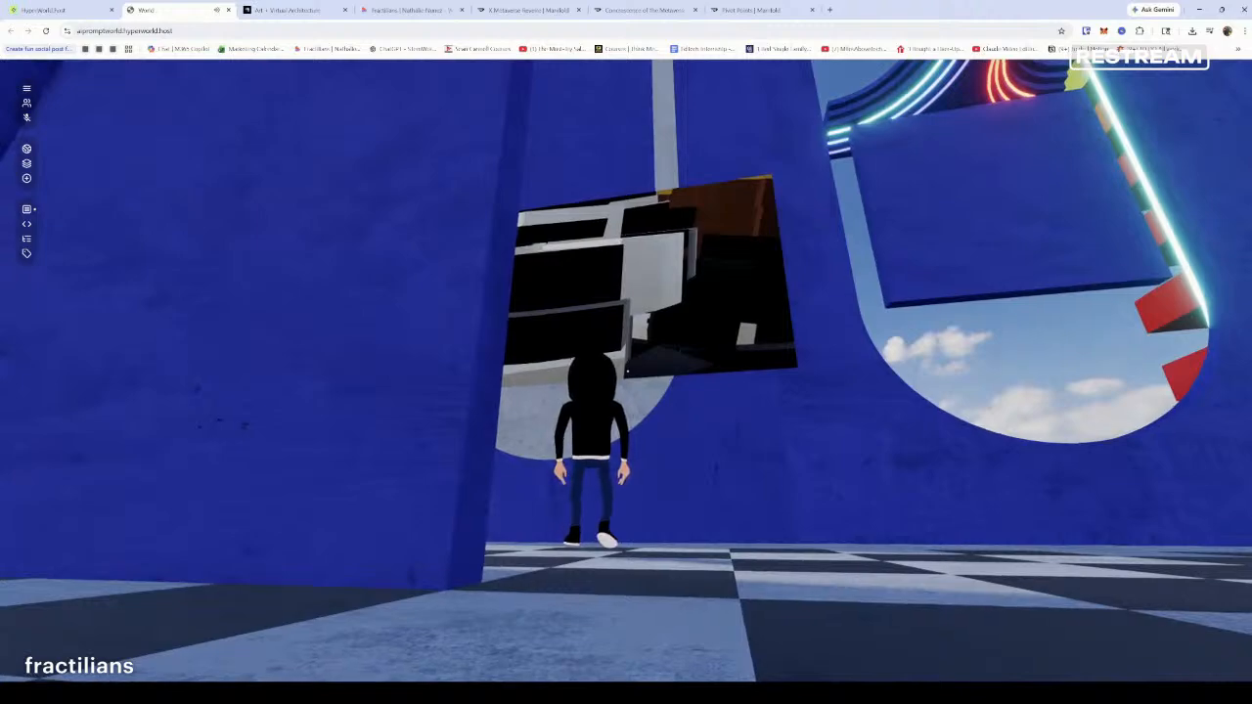
scroll(626, 371, "up", 3)
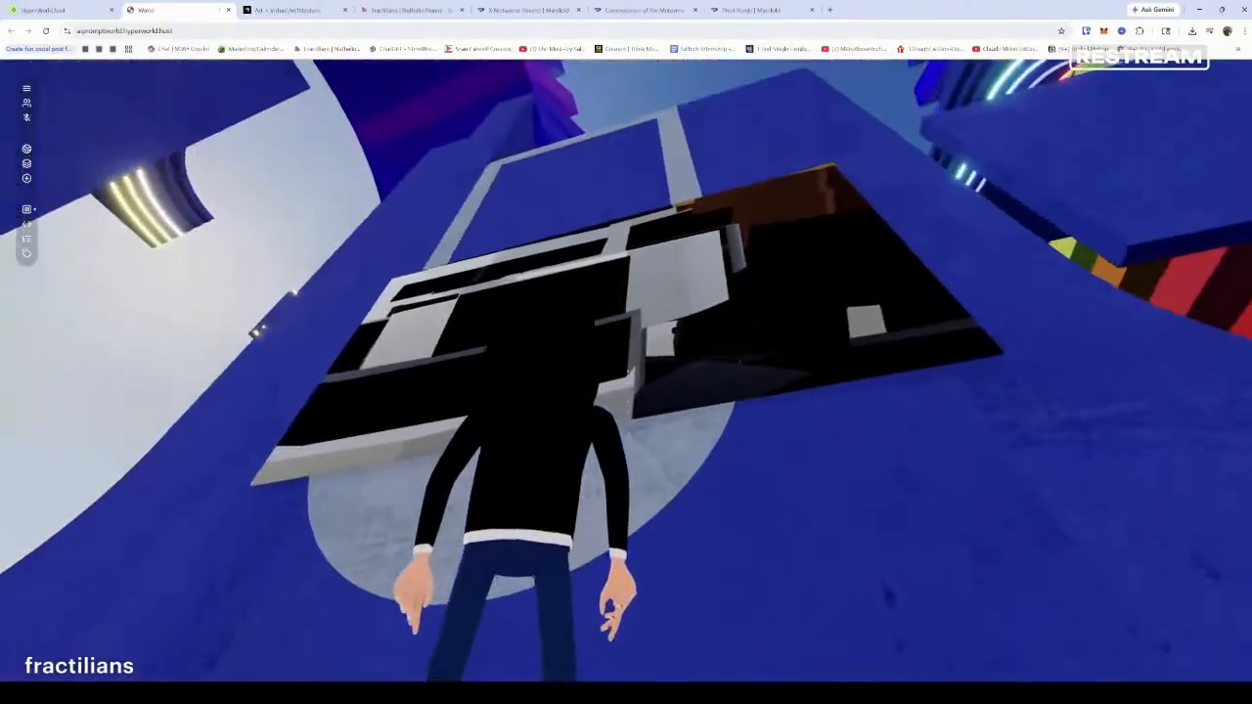
scroll(626, 371, "down", 4)
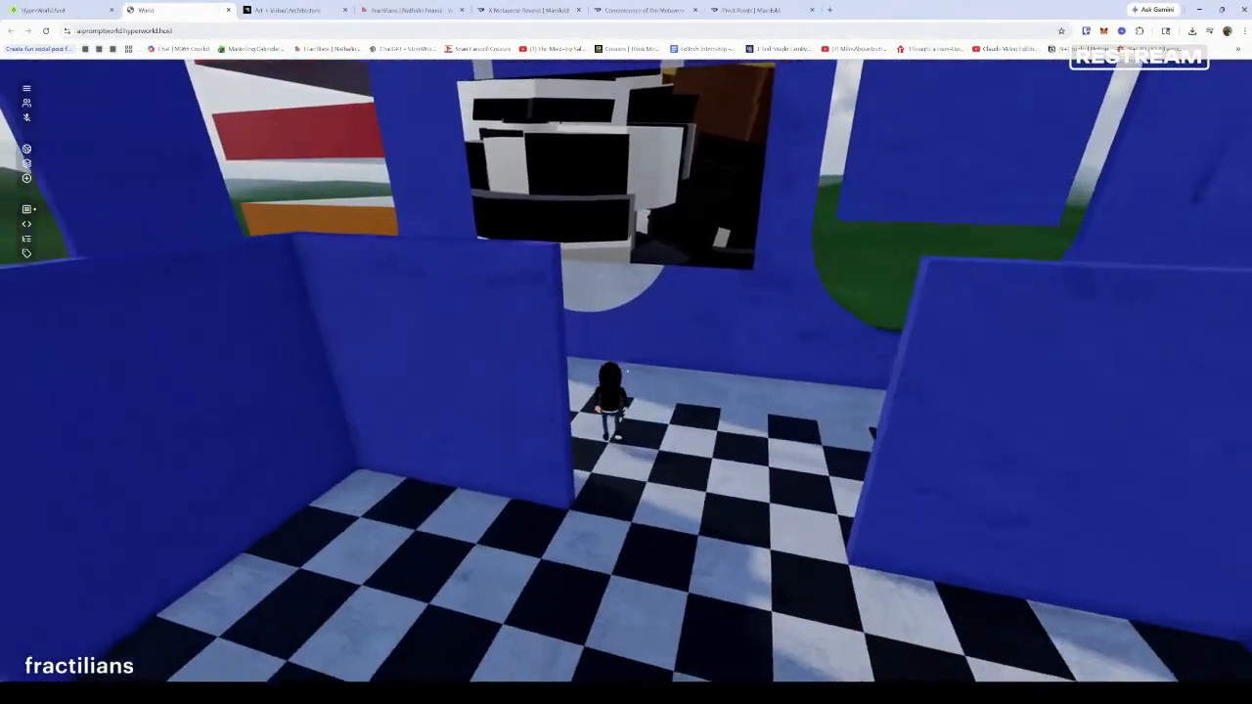
key("s")
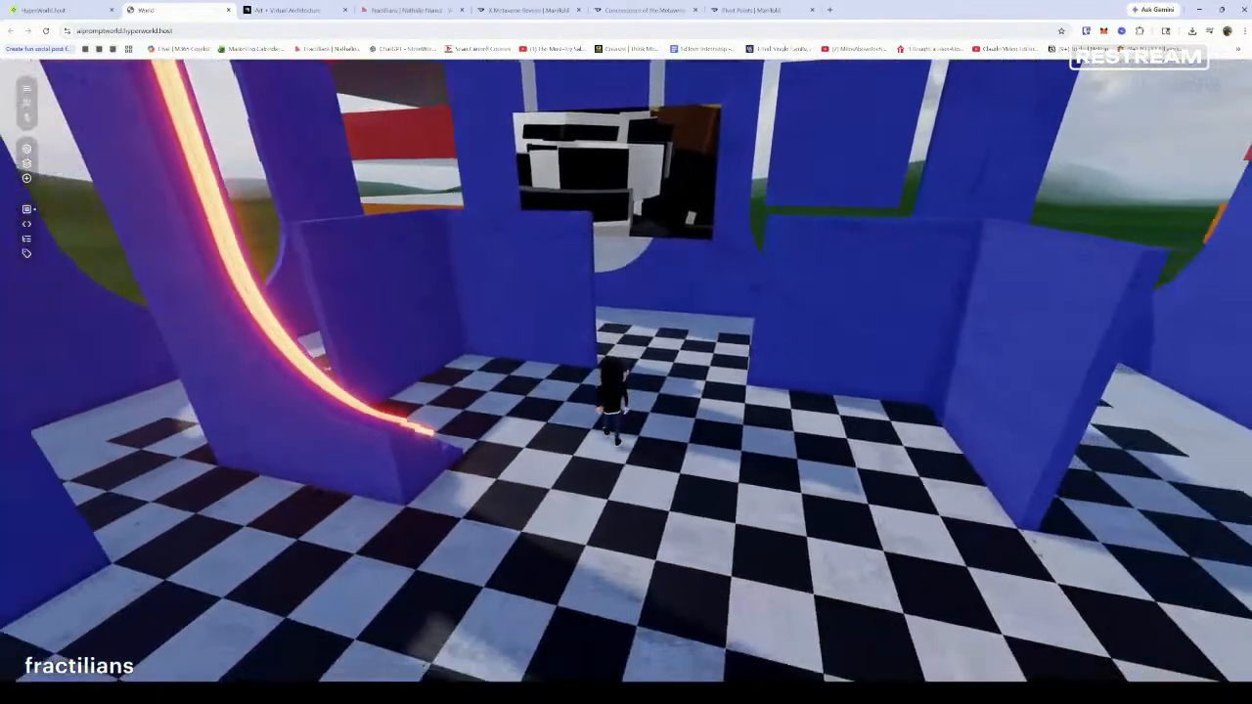
key("w")
key("d")
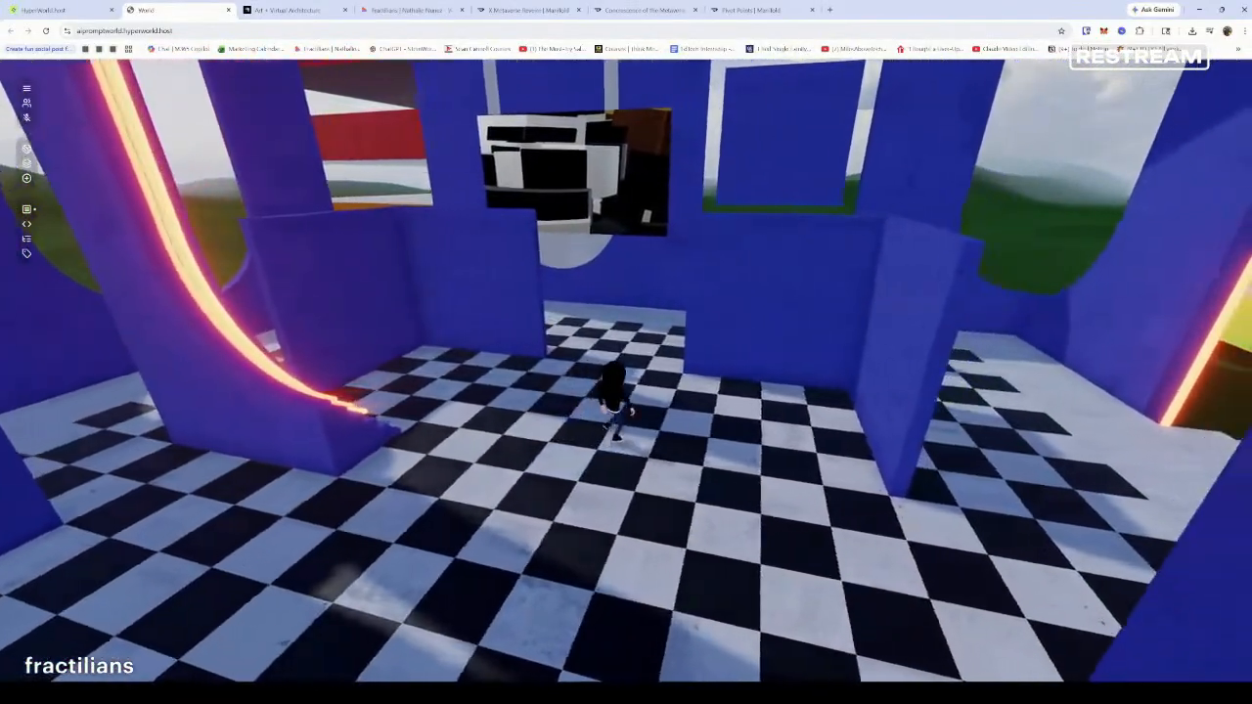
key("a")
key("w")
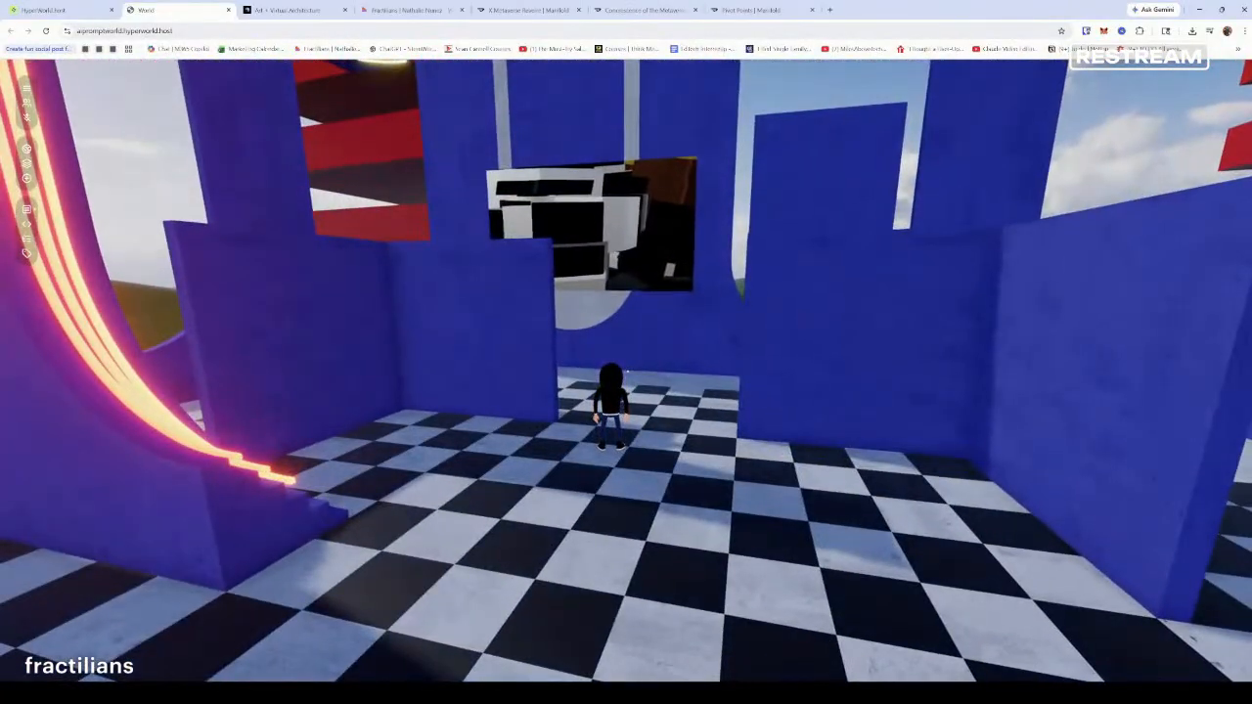
key("d")
key("a")
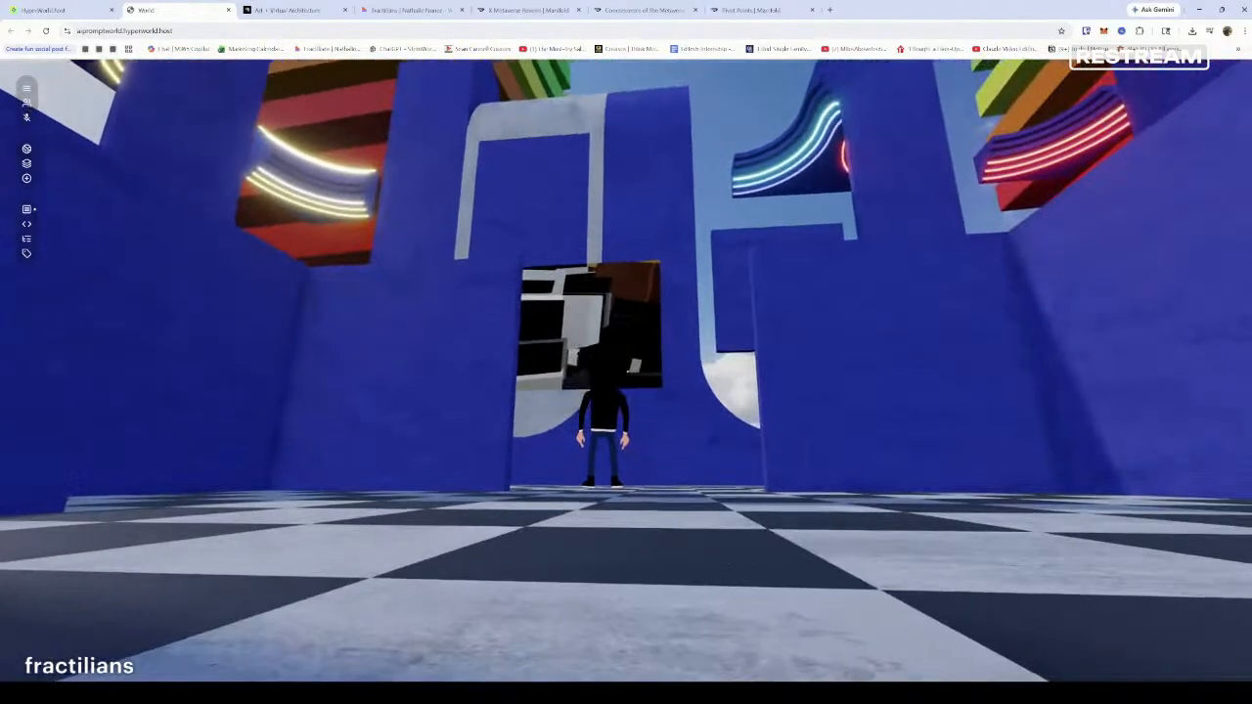
Lower the video screen vertically along the blue wall until its lower edge meets the floor
left_click(626, 371)
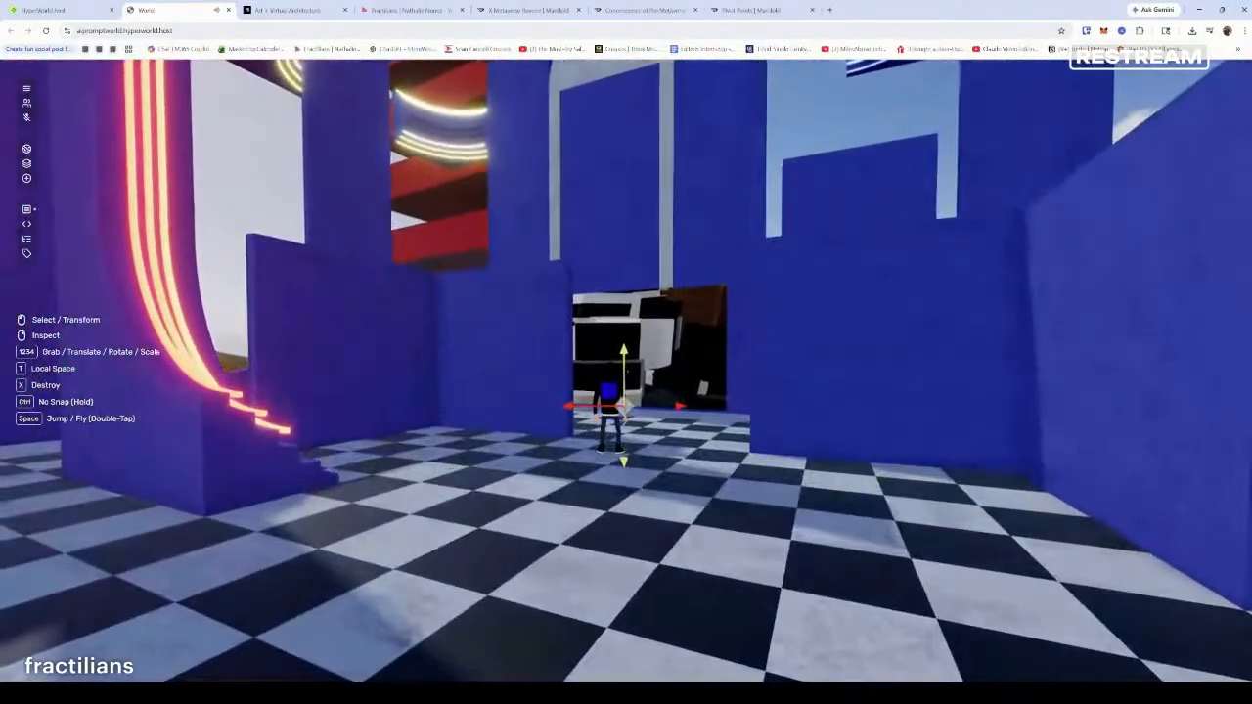
key("Tab")
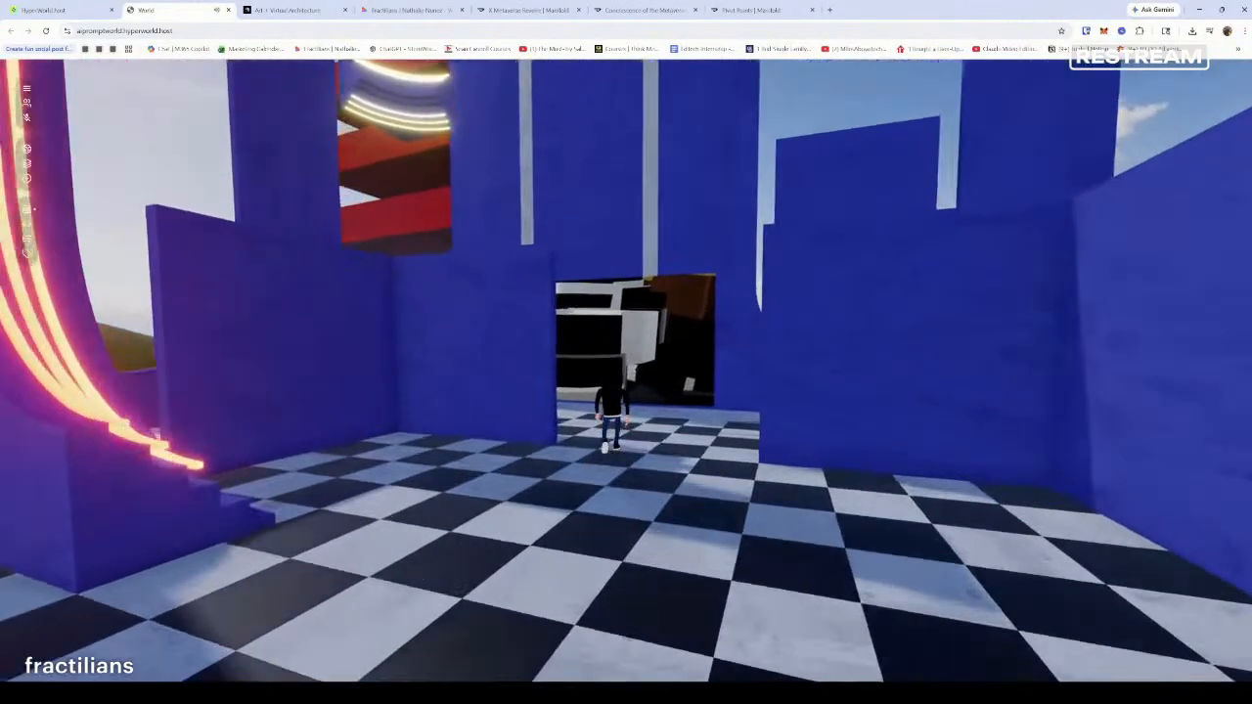
key("w")
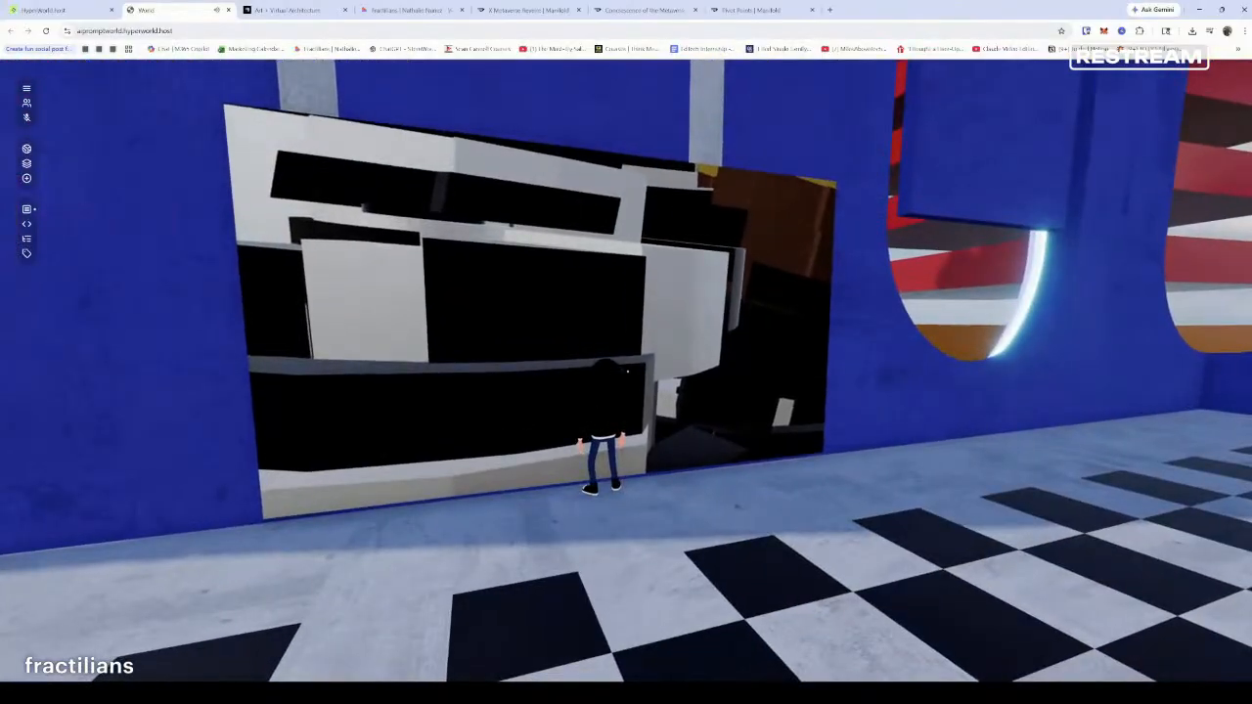
key("s")
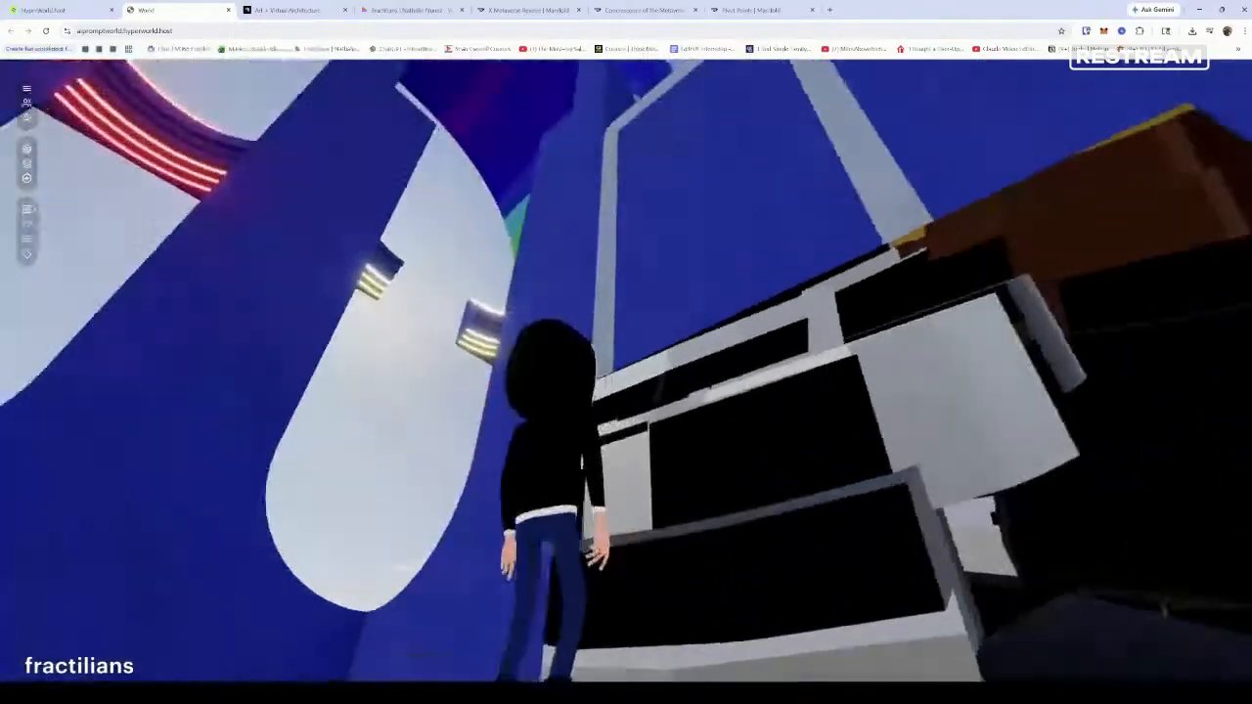
Examine the lowered video screen up close and from behind the partition walls
key("Escape")
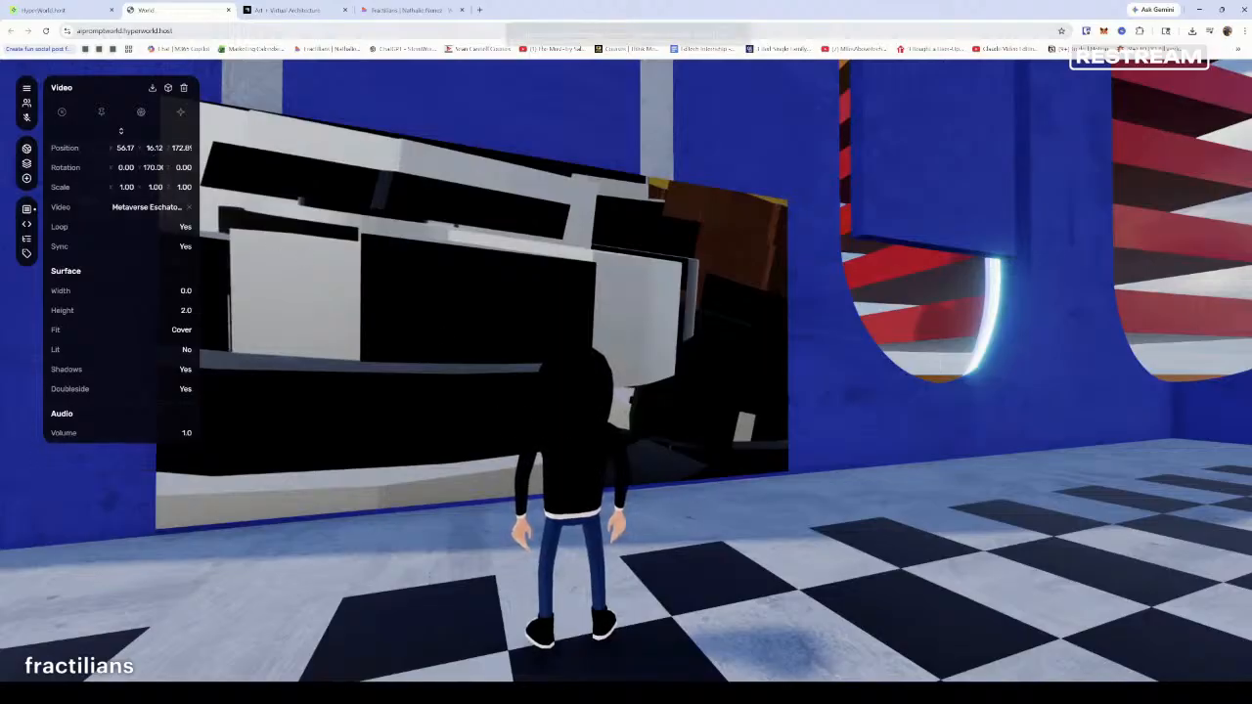
left_click(628, 372)
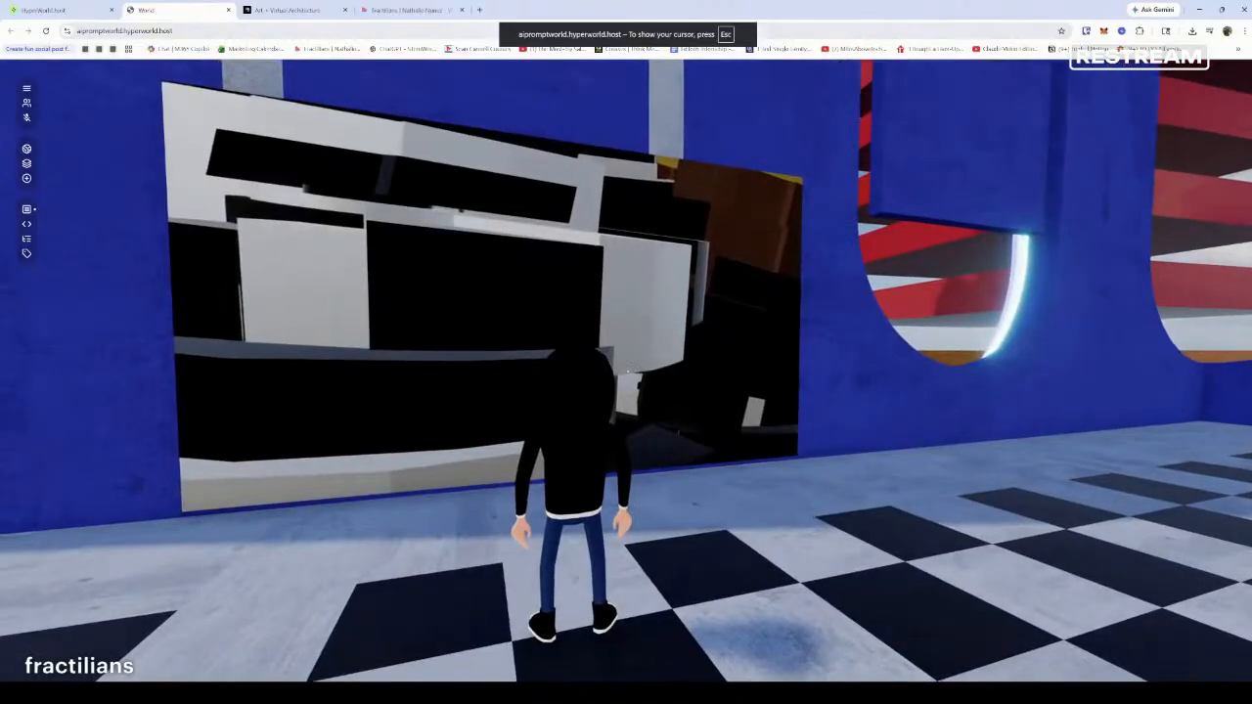
key("d")
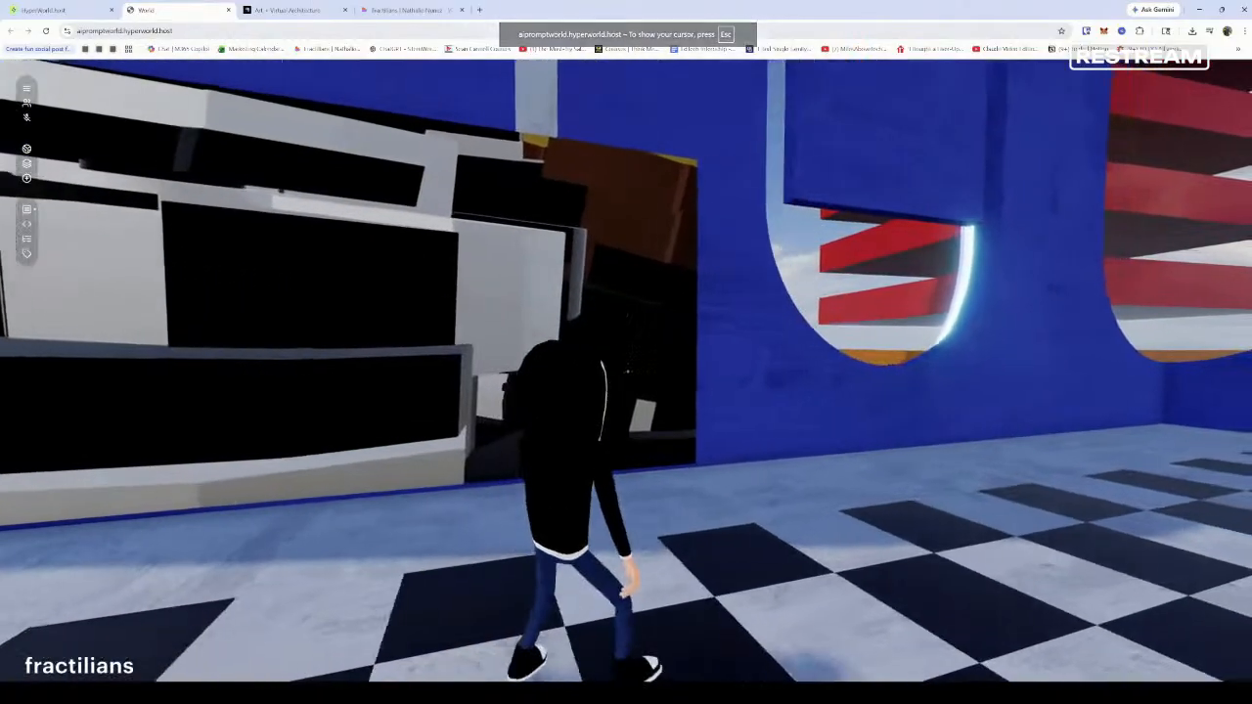
scroll(628, 372, "down", 5)
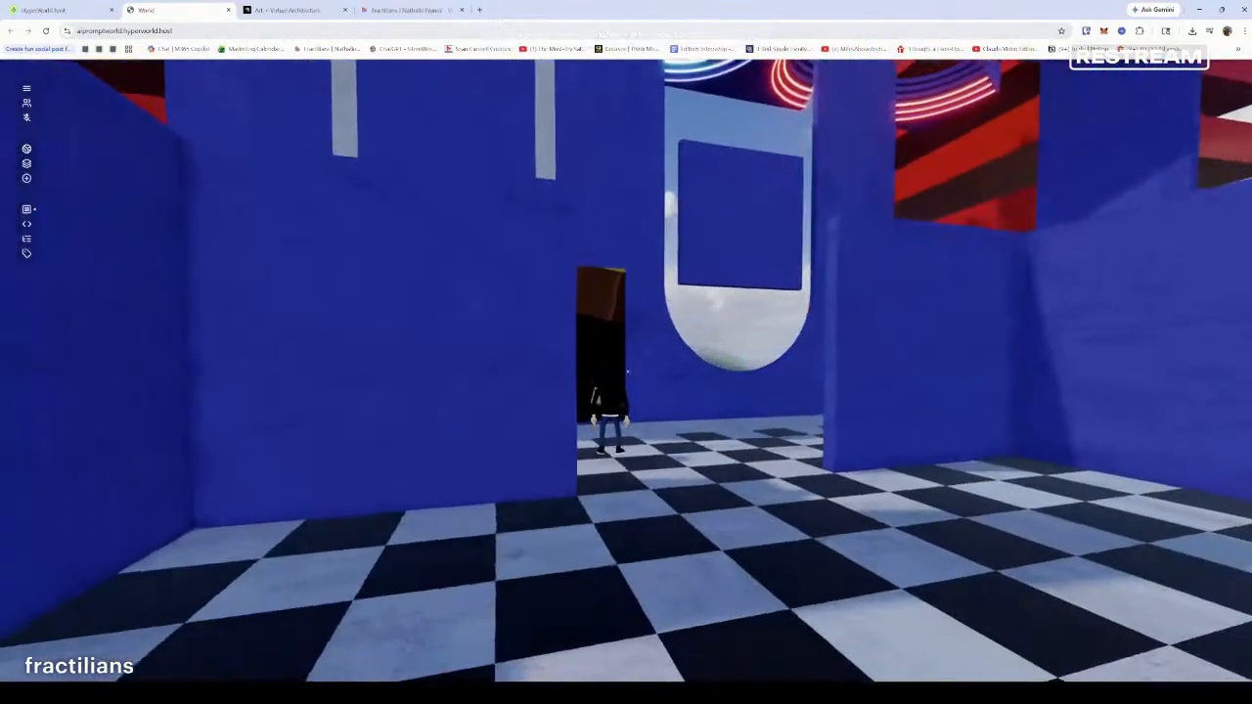
scroll(628, 371, "up", 5)
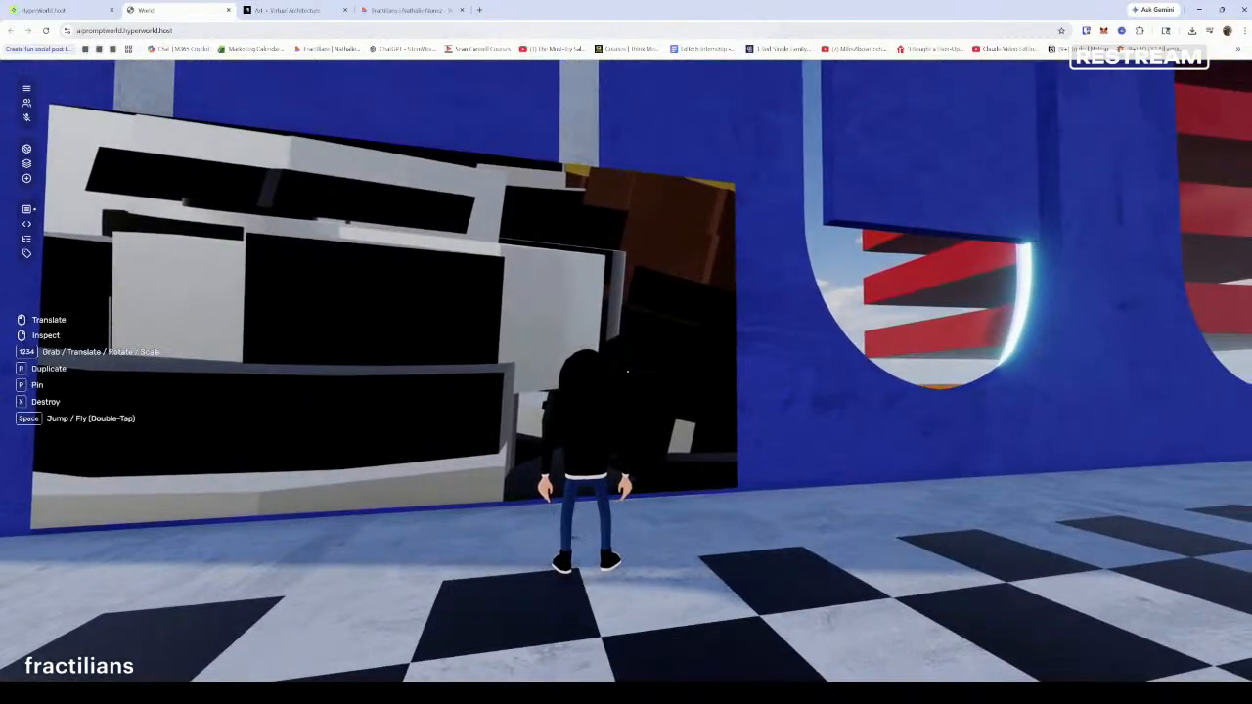
scroll(628, 372, "down", 5)
Replace the screen's video file with W 1024.mp4 and walk up to the screen
key("Escape")
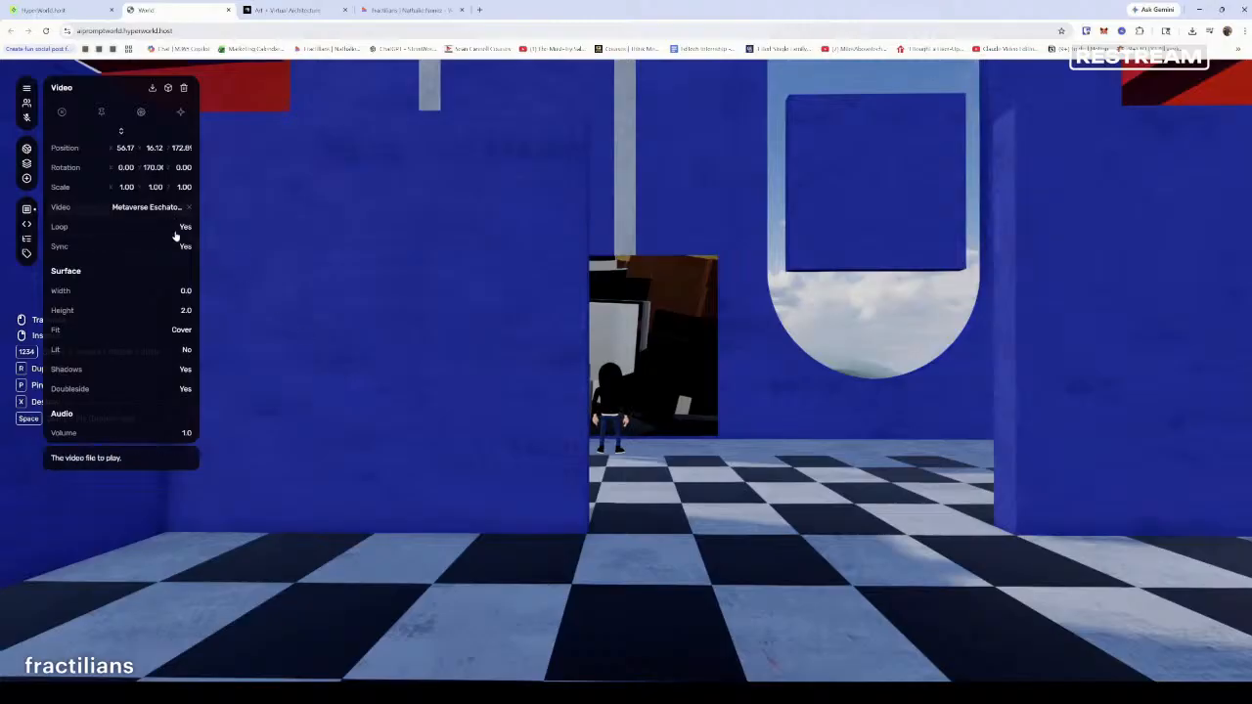
left_click(145, 207)
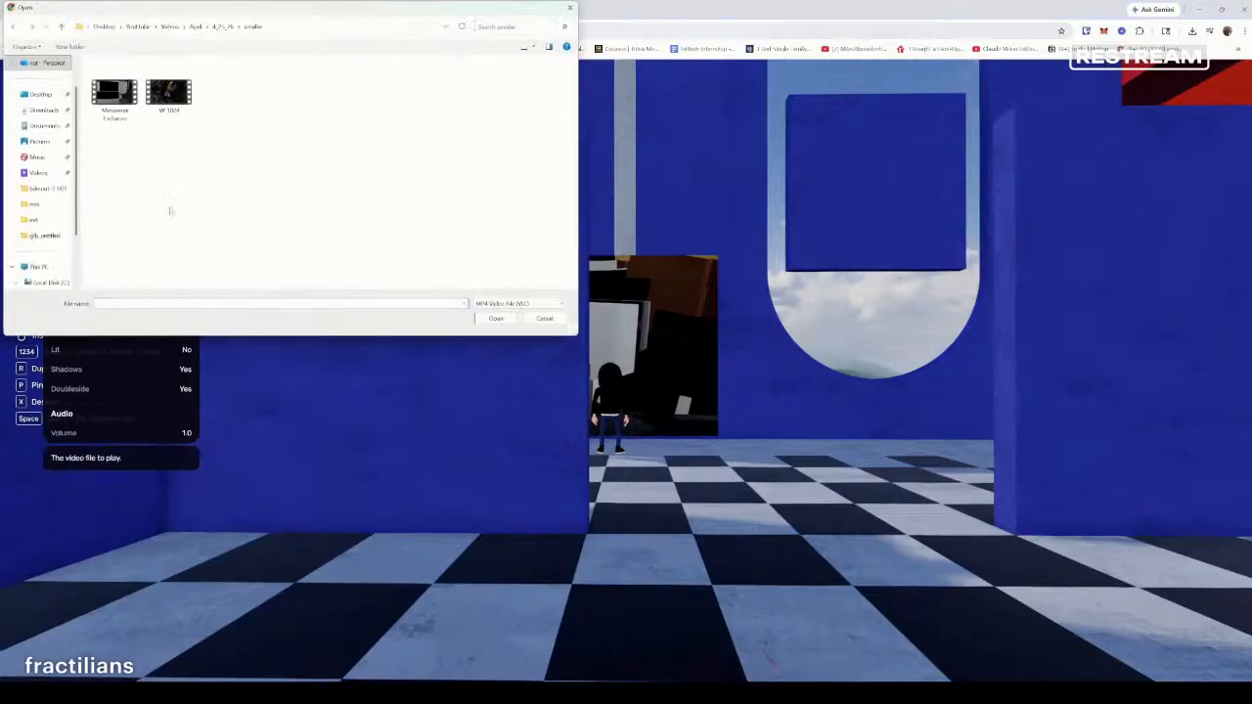
double_click(169, 93)
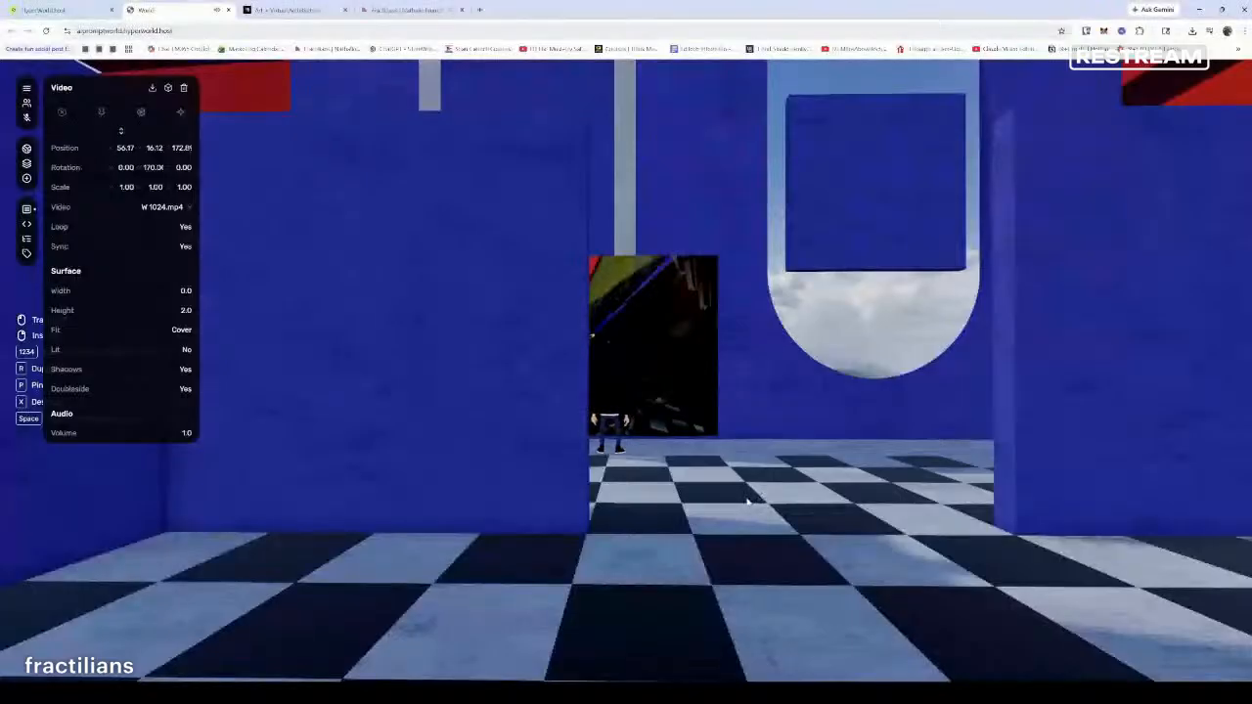
key("w")
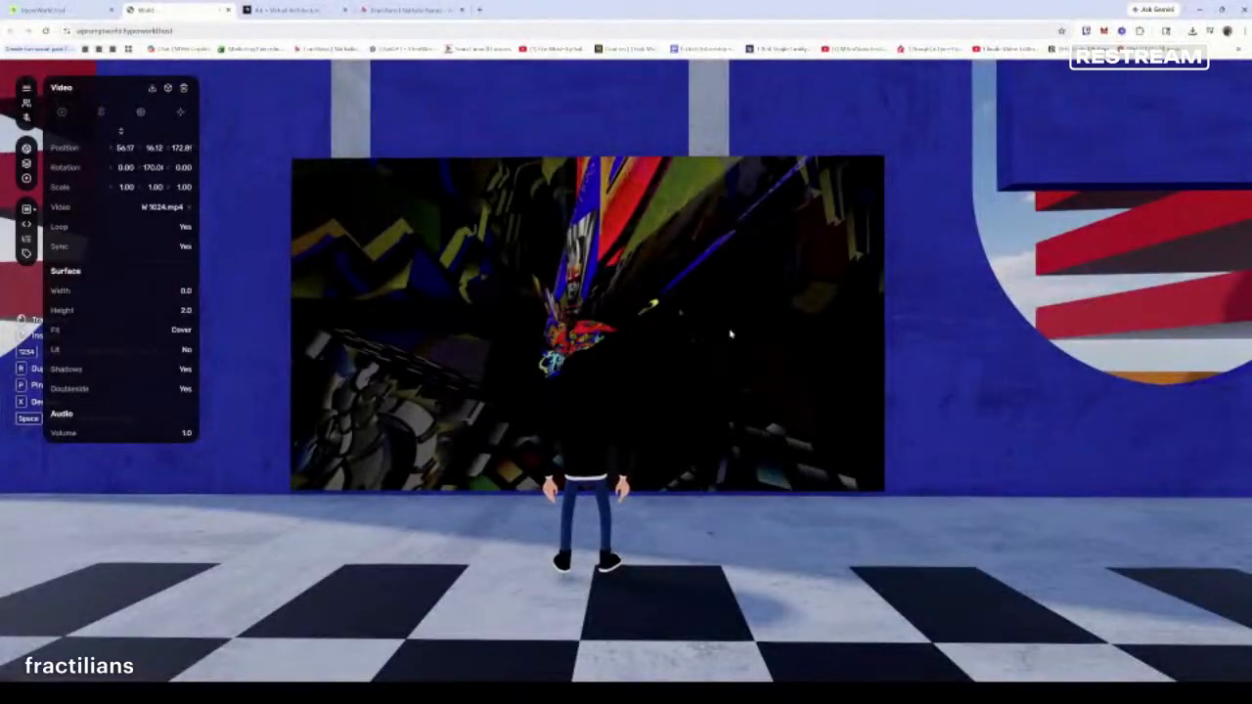
In Media Player, enlarge the window showing w_1024 (1) at 0:50 and capture the frame as a screenshot
left_click(682, 313)
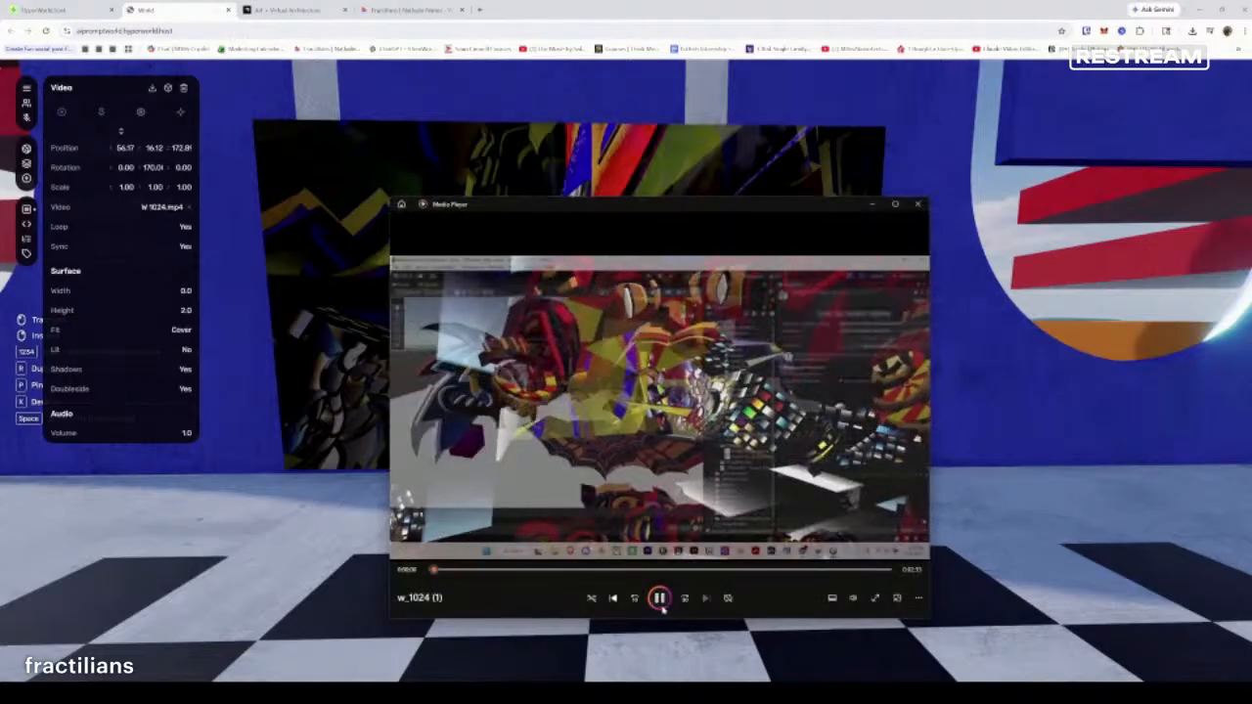
left_click_drag(926, 622, 1088, 624)
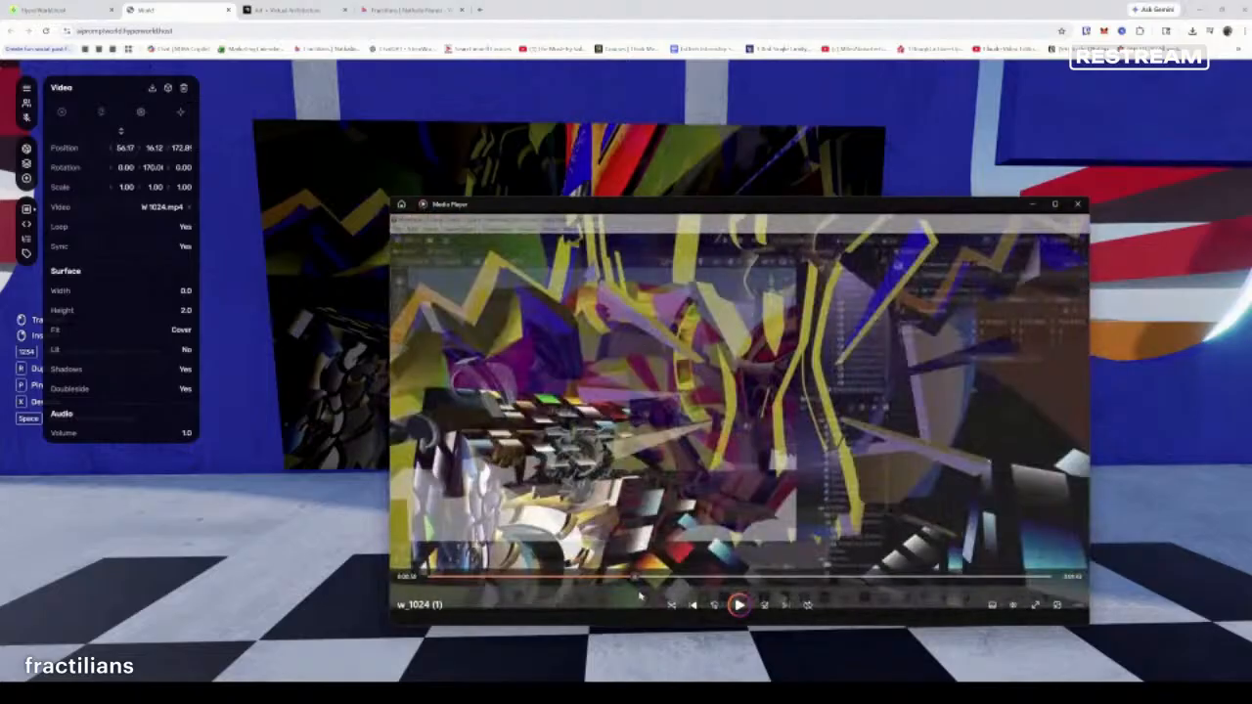
left_click_drag(755, 602, 641, 590)
key("super+shift+s")
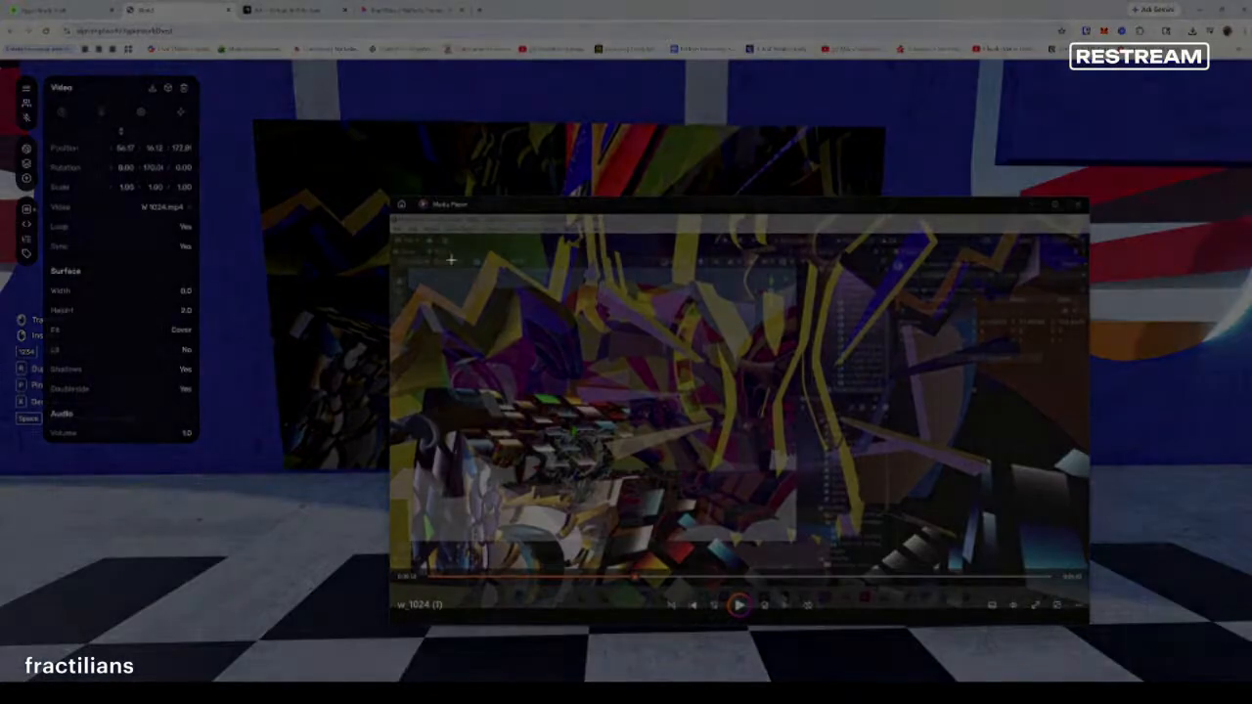
left_click_drag(418, 257, 1054, 554)
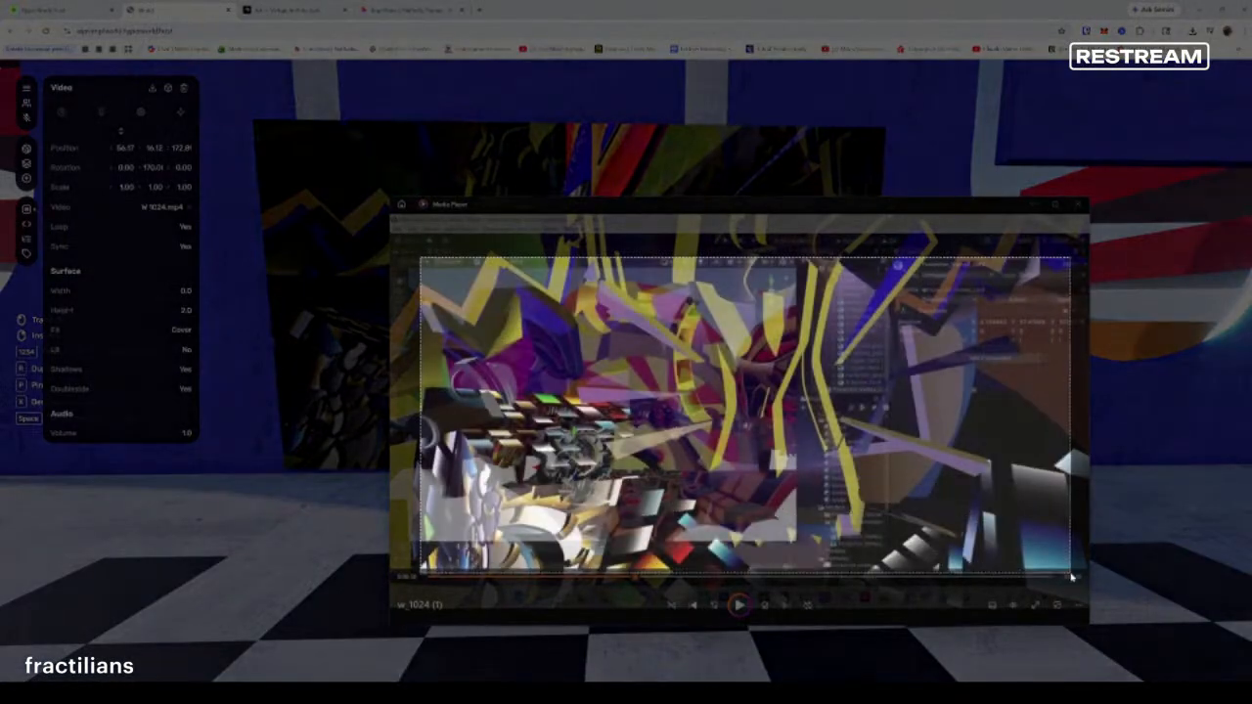
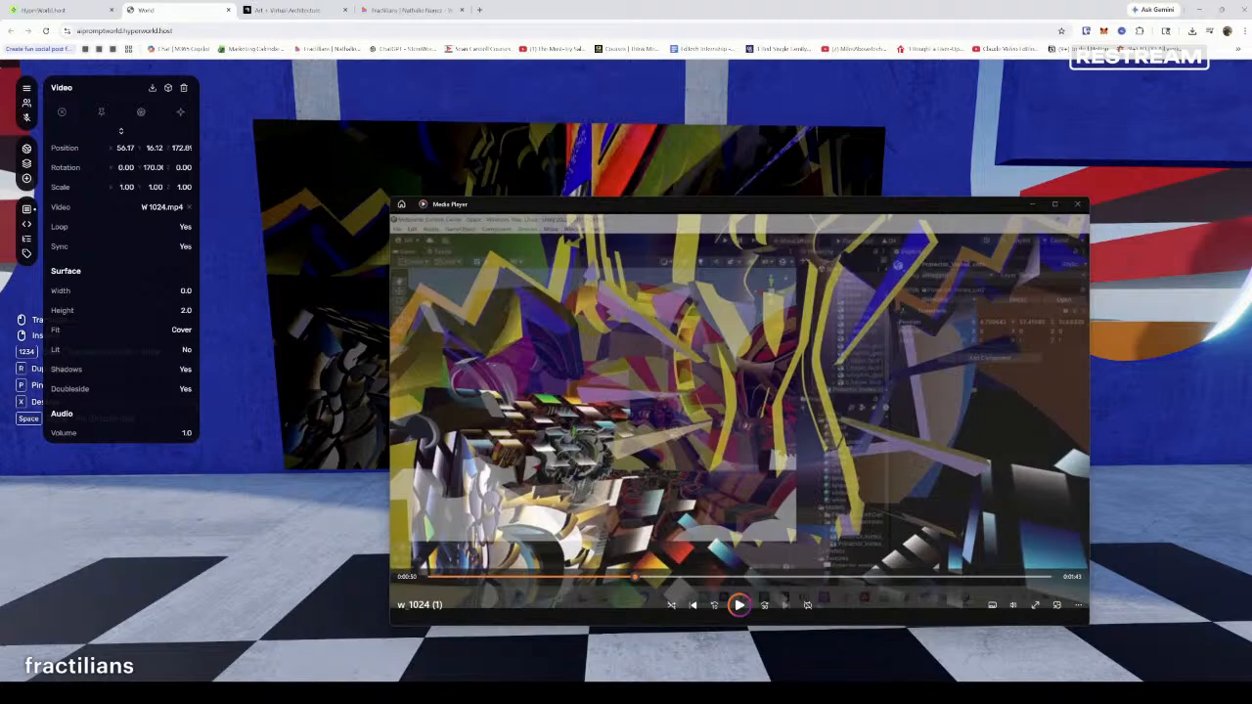
Switch back to the virtual world and inspect the properties of the video screen on the wall
left_click(349, 575)
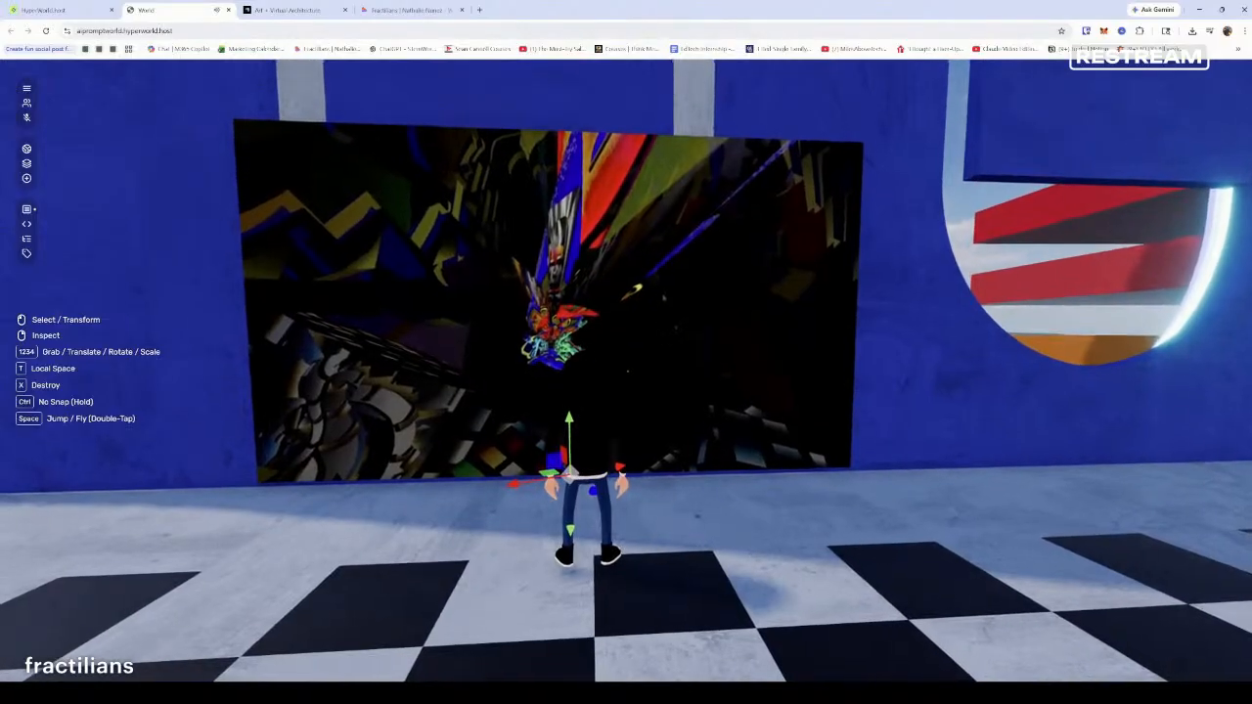
right_click(315, 566)
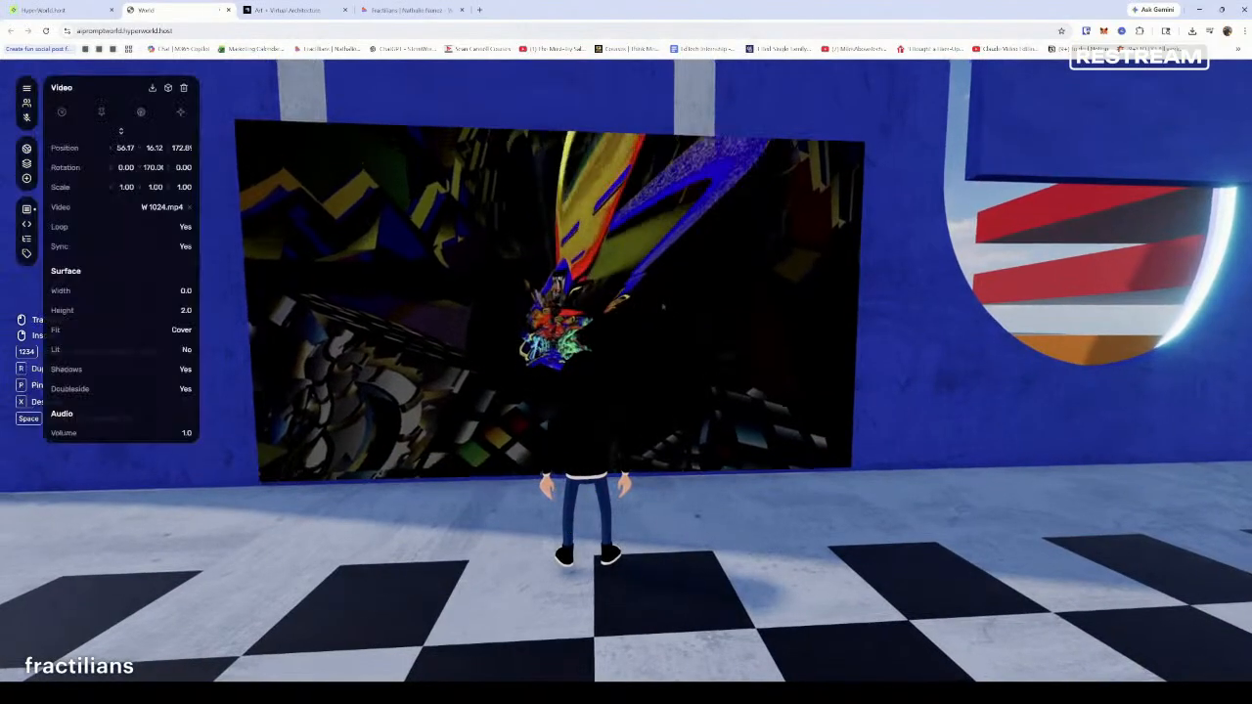
left_click(323, 579)
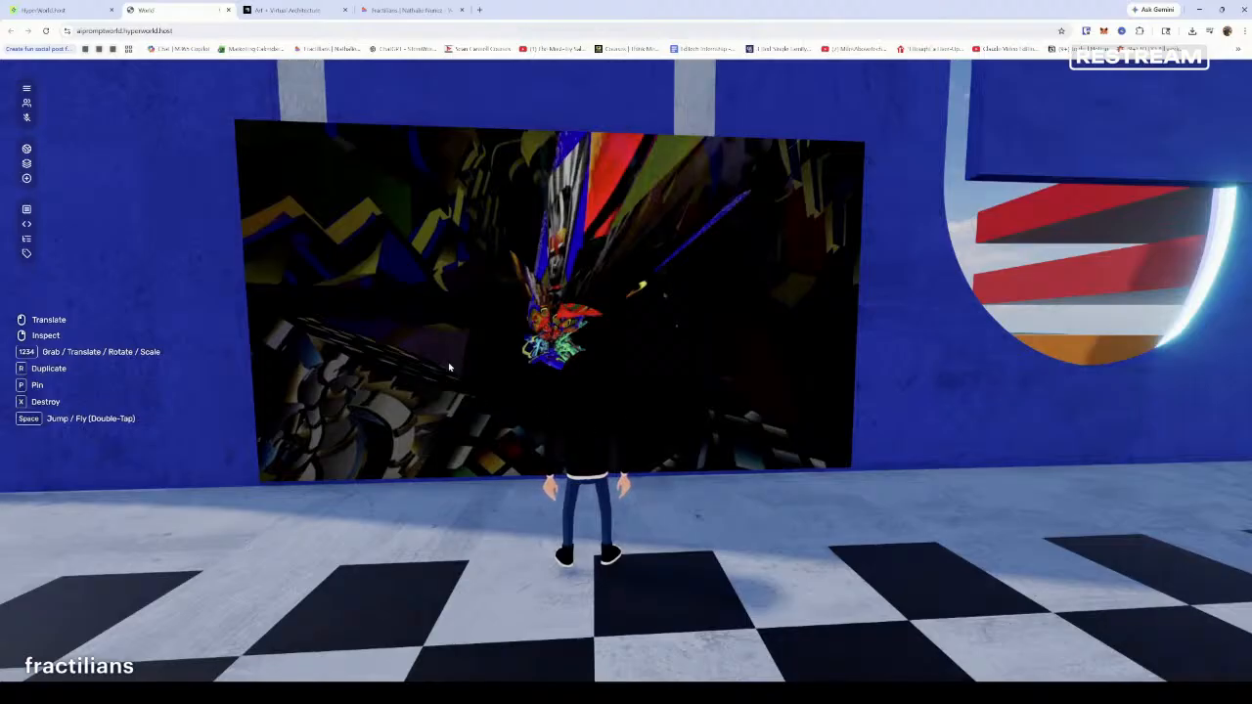
right_click(626, 370)
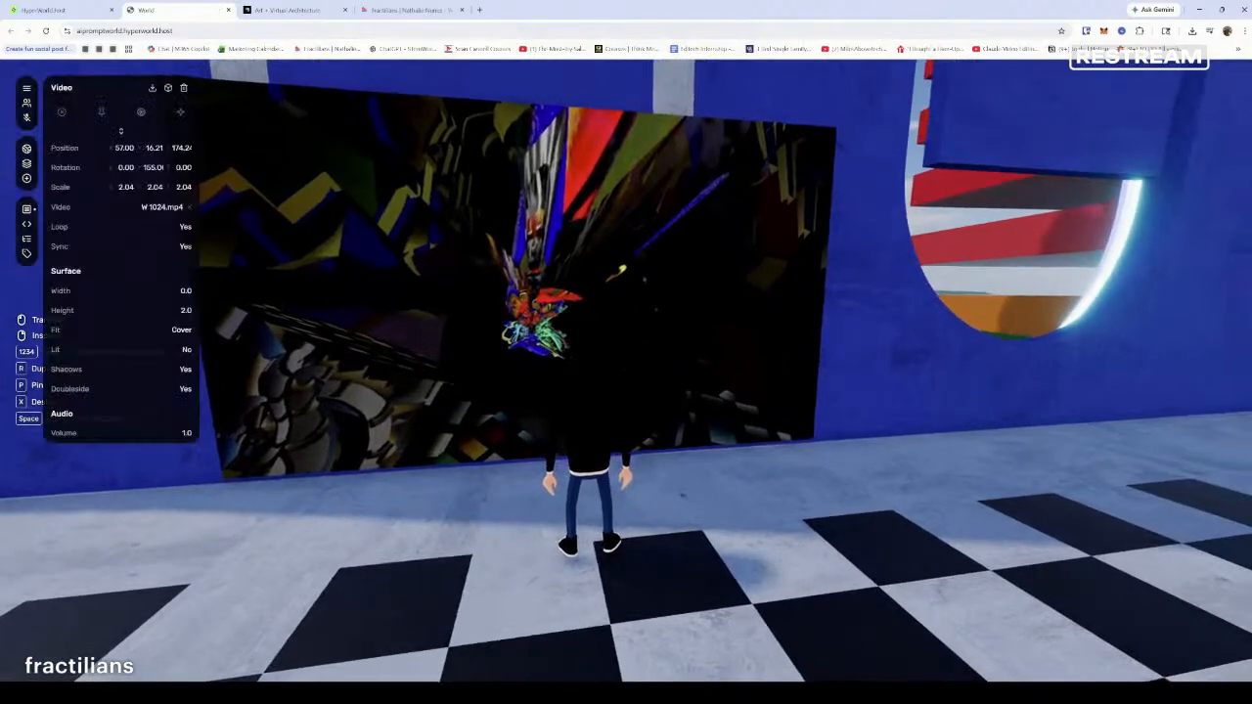
Remove the video screen from the blue wall and place a new image frame in its spot
left_click(300, 304)
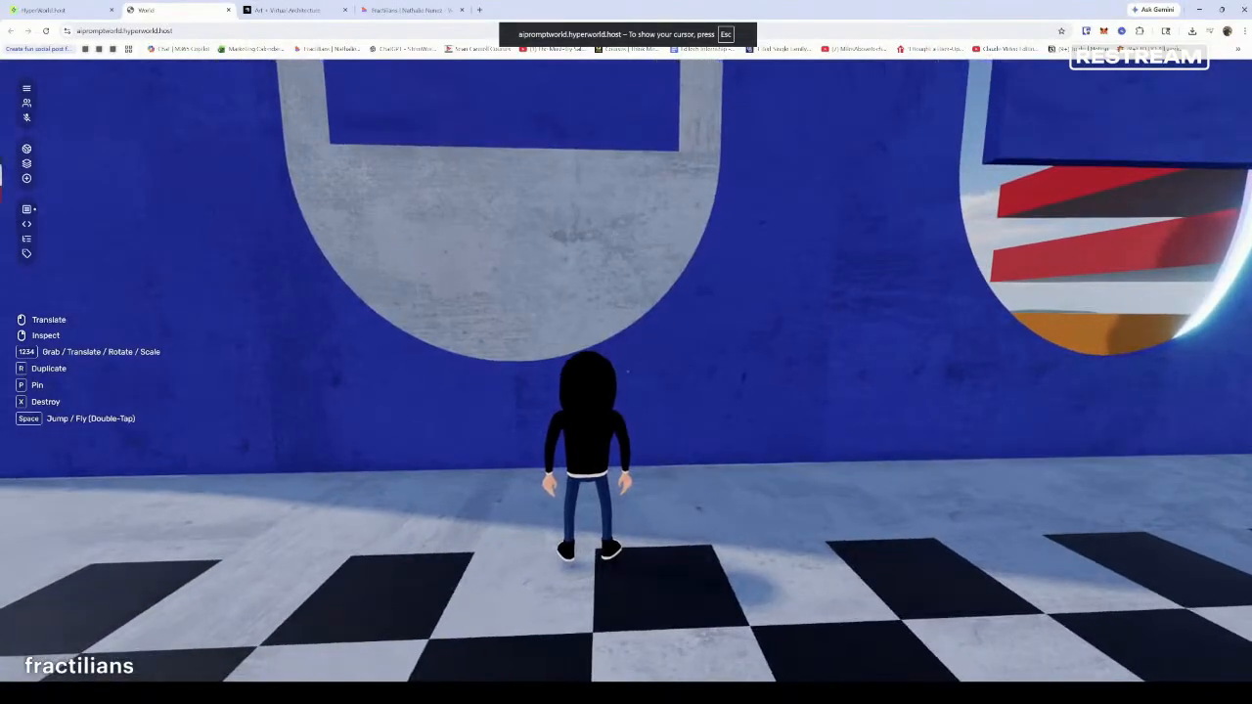
key("Escape")
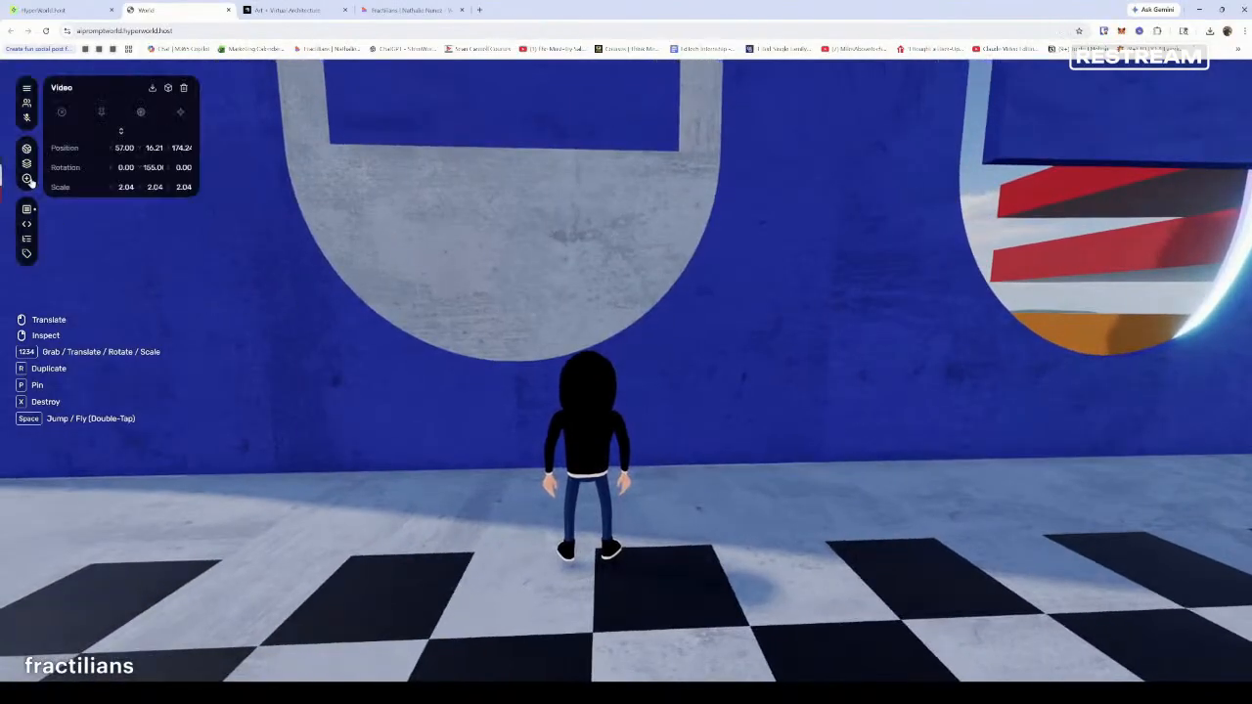
left_click(28, 179)
left_click(107, 137)
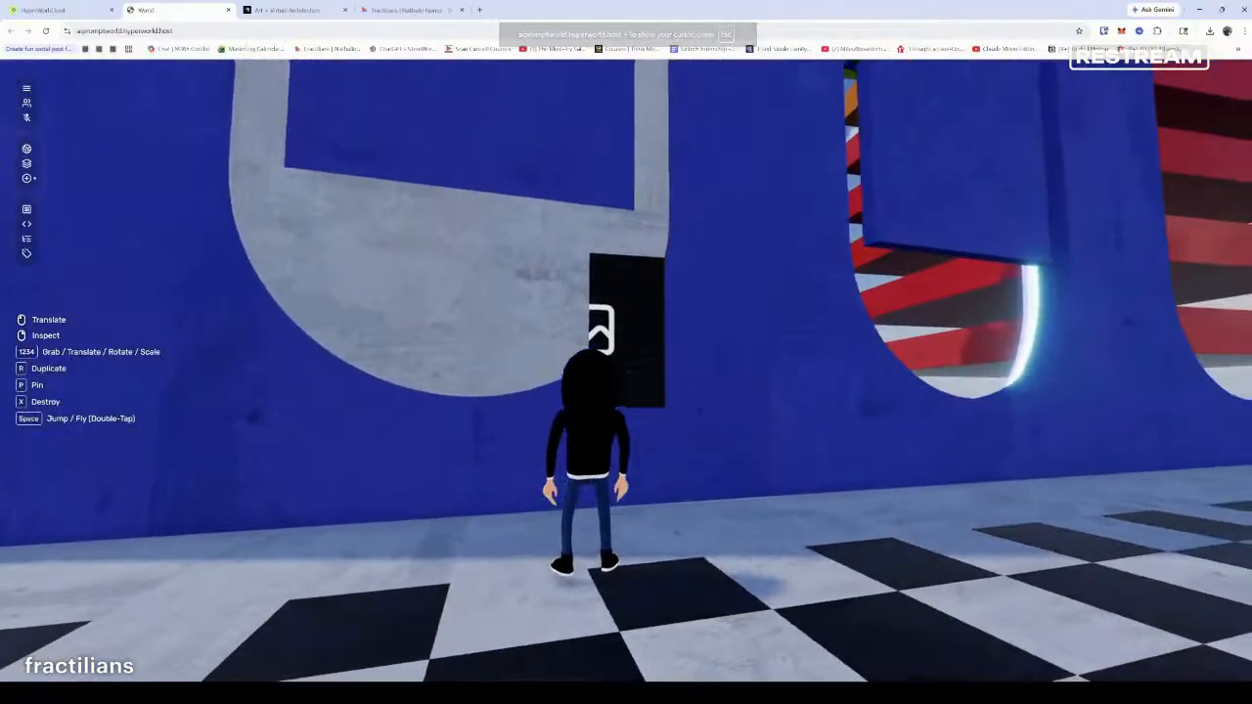
left_click(626, 353)
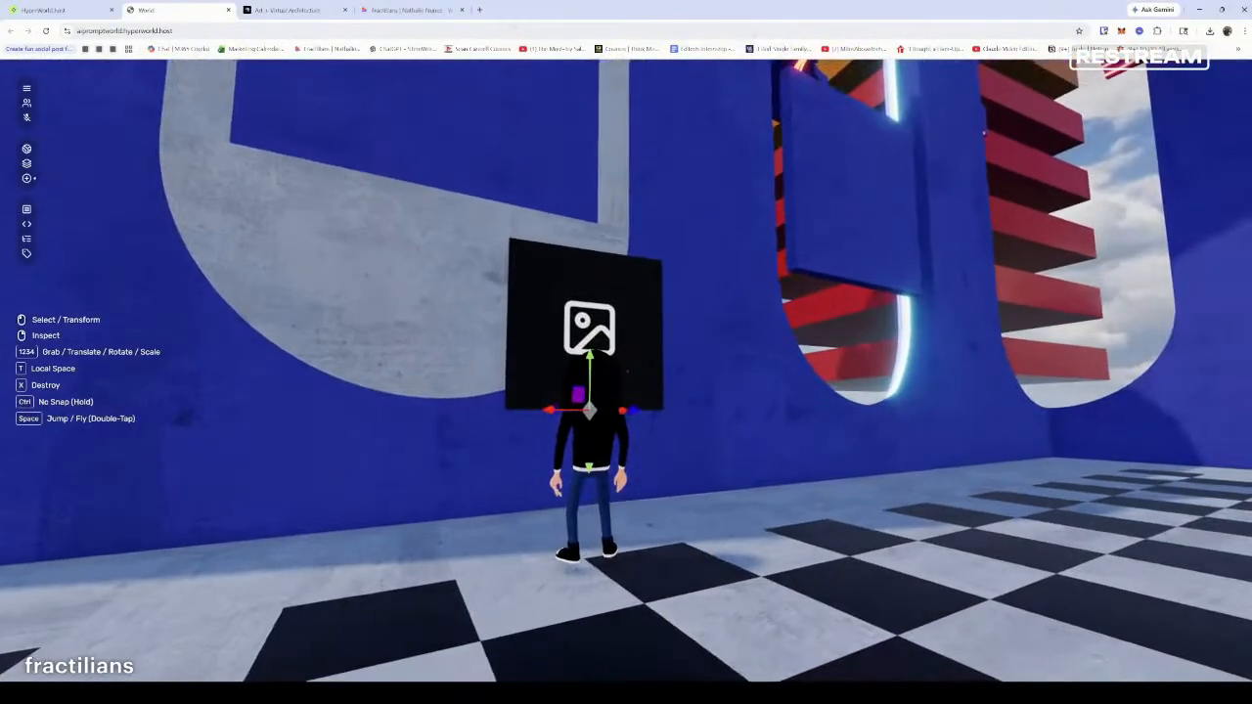
Load image.png from the 4_25_26 folder into the new image frame on the wall
right_click(626, 352)
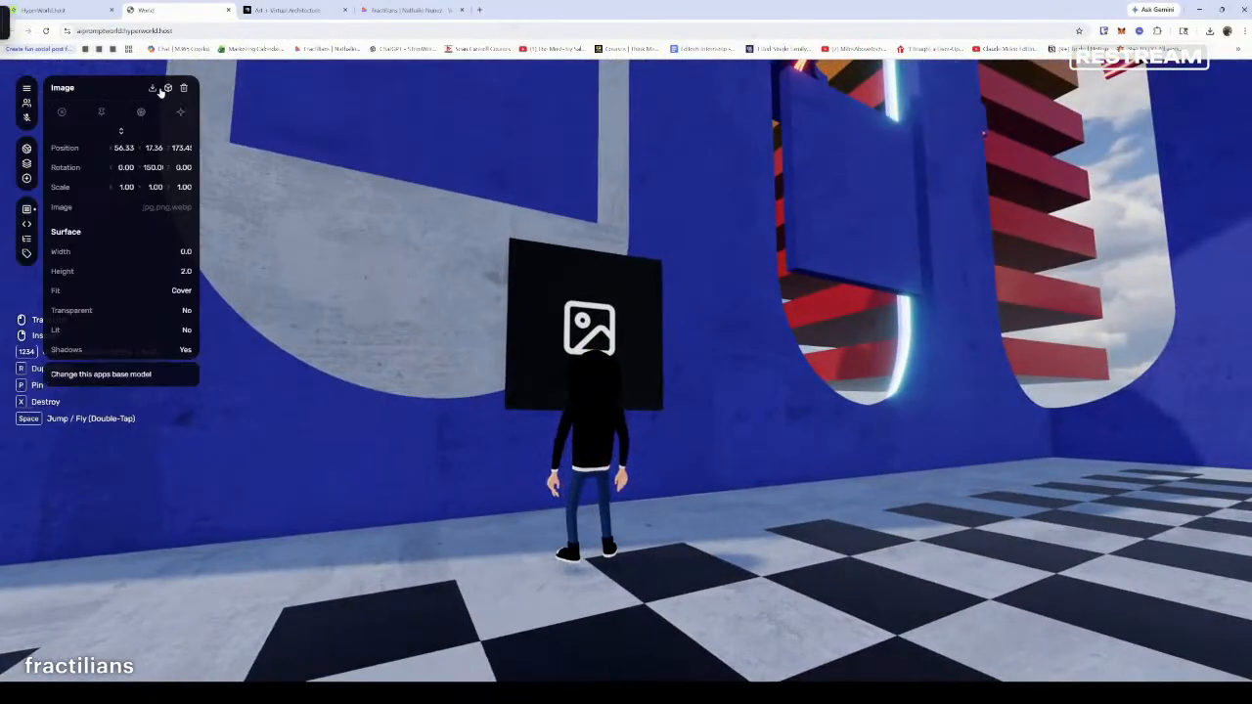
left_click(153, 207)
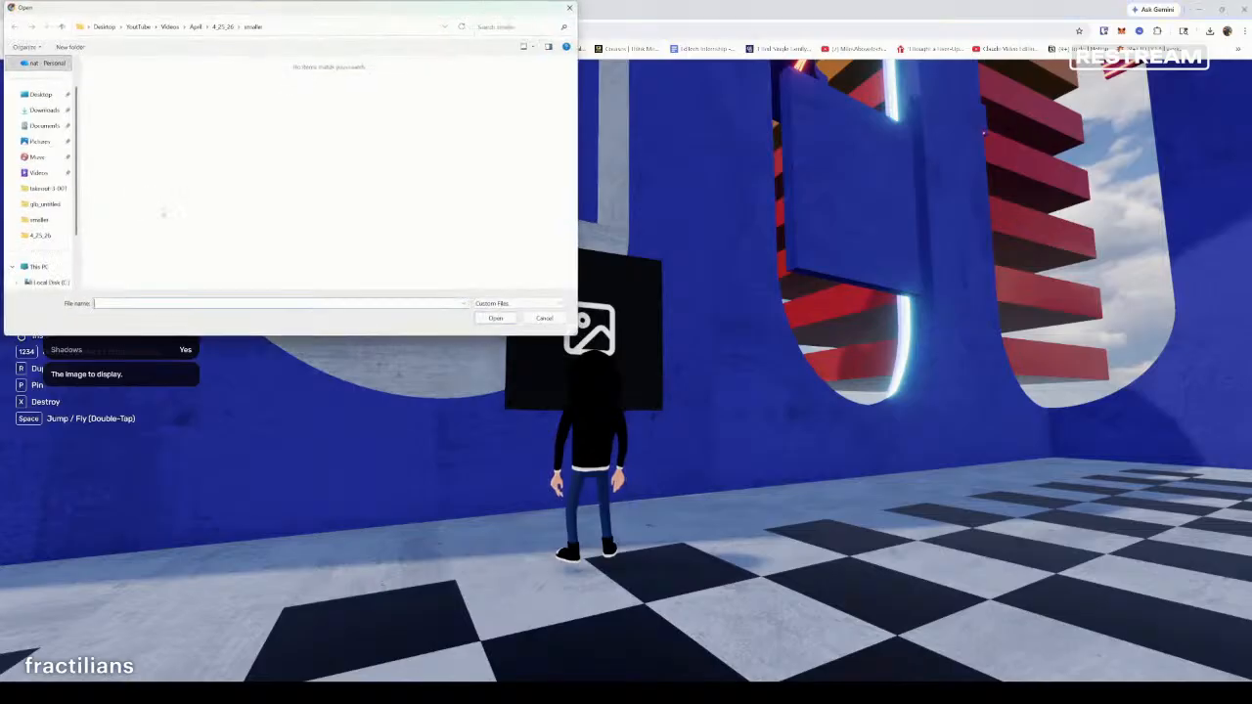
left_click(224, 26)
double_click(225, 90)
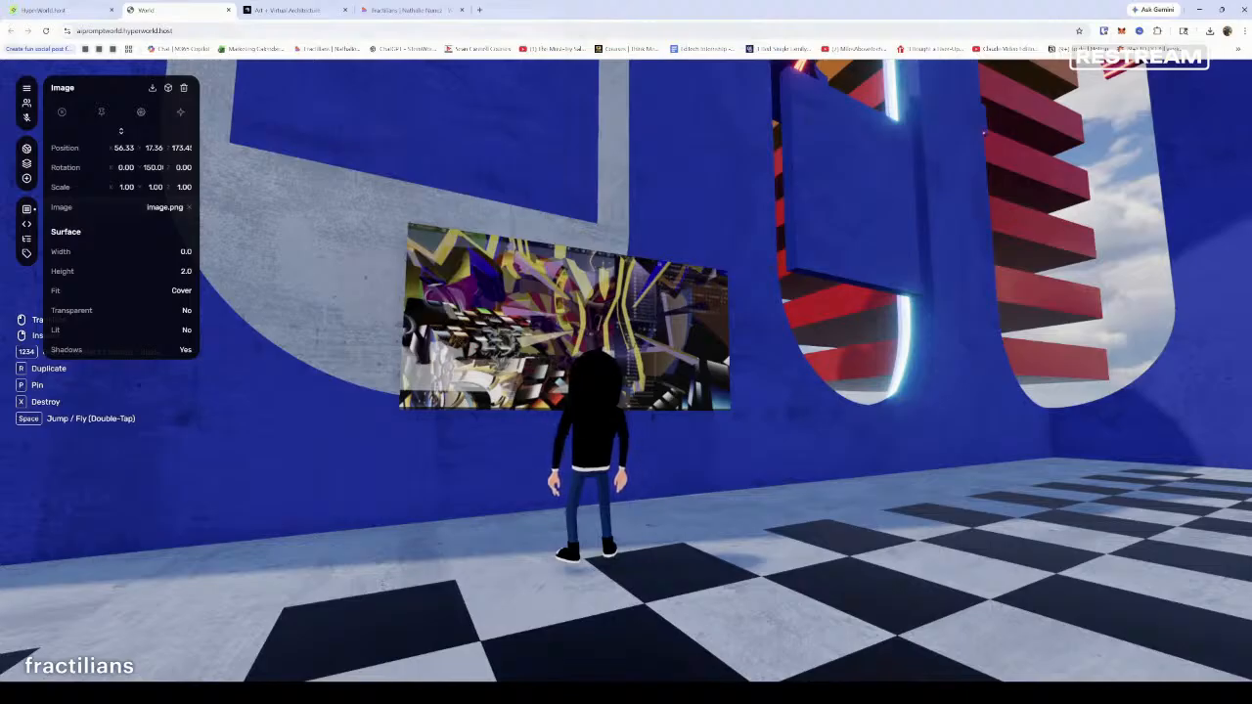
Scale the image on the wall up uniformly to roughly twice its size and check it from above and up close
left_click(664, 367)
left_click(663, 367)
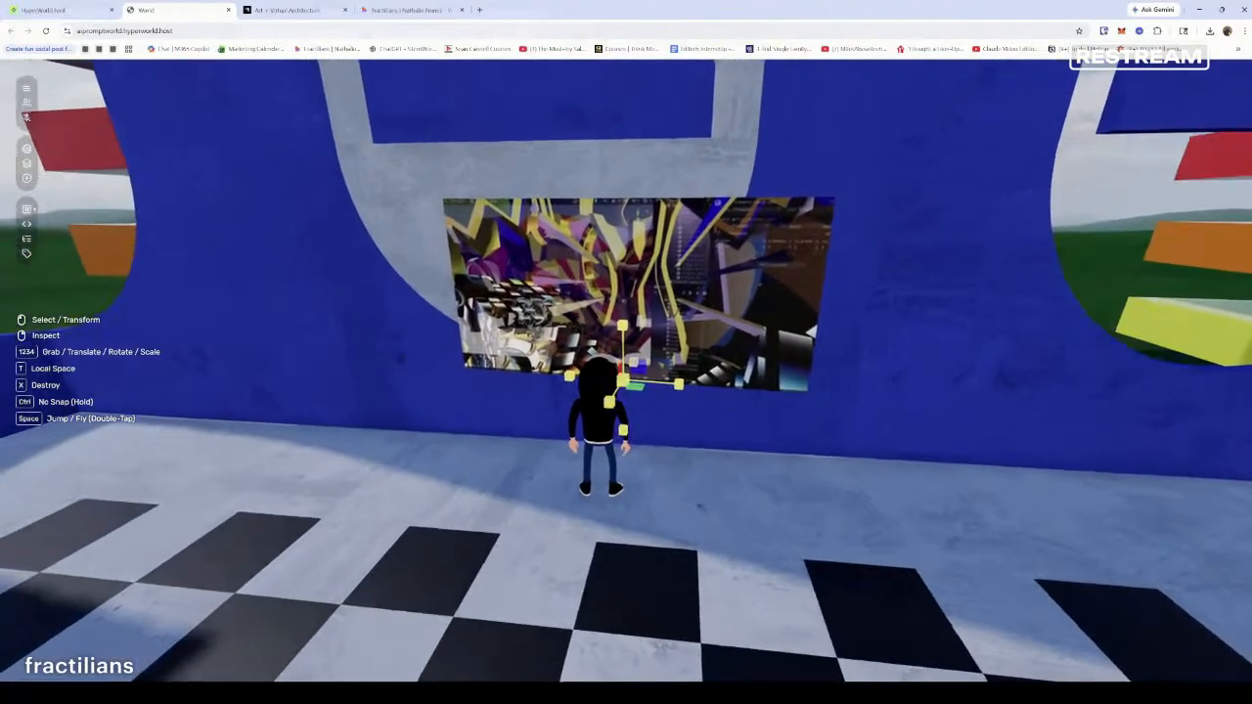
left_click_drag(627, 375, 624, 380)
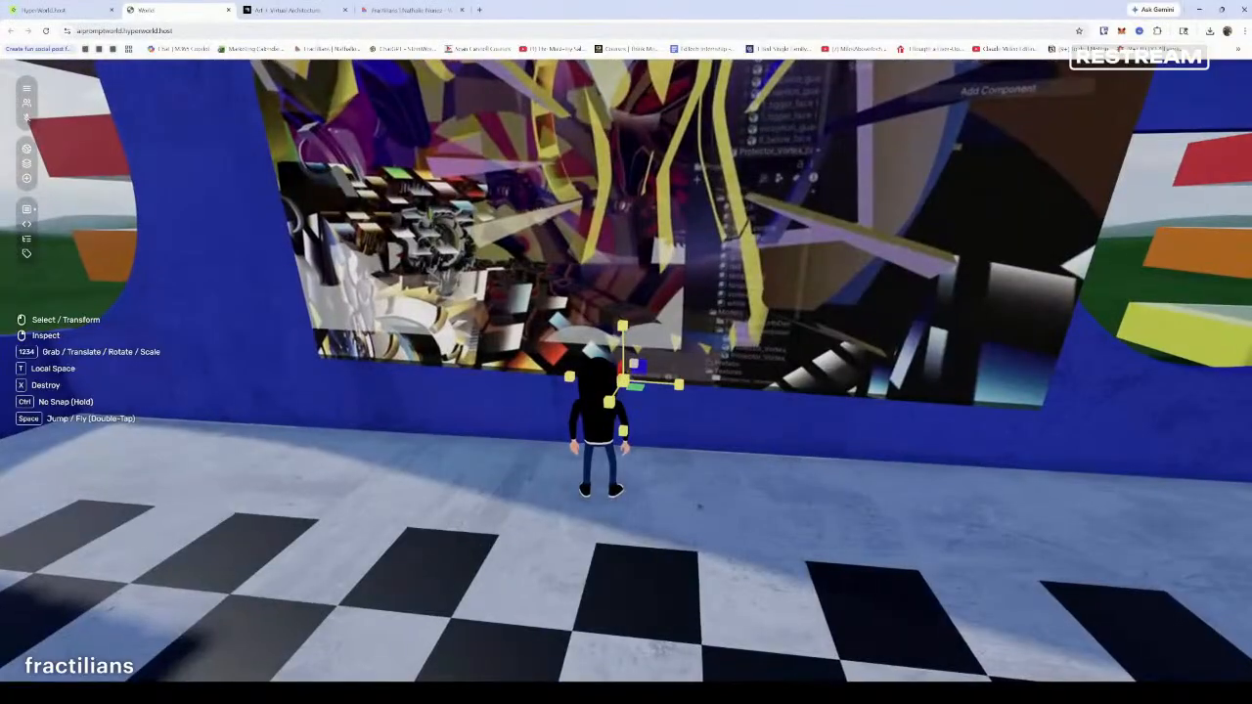
key("s")
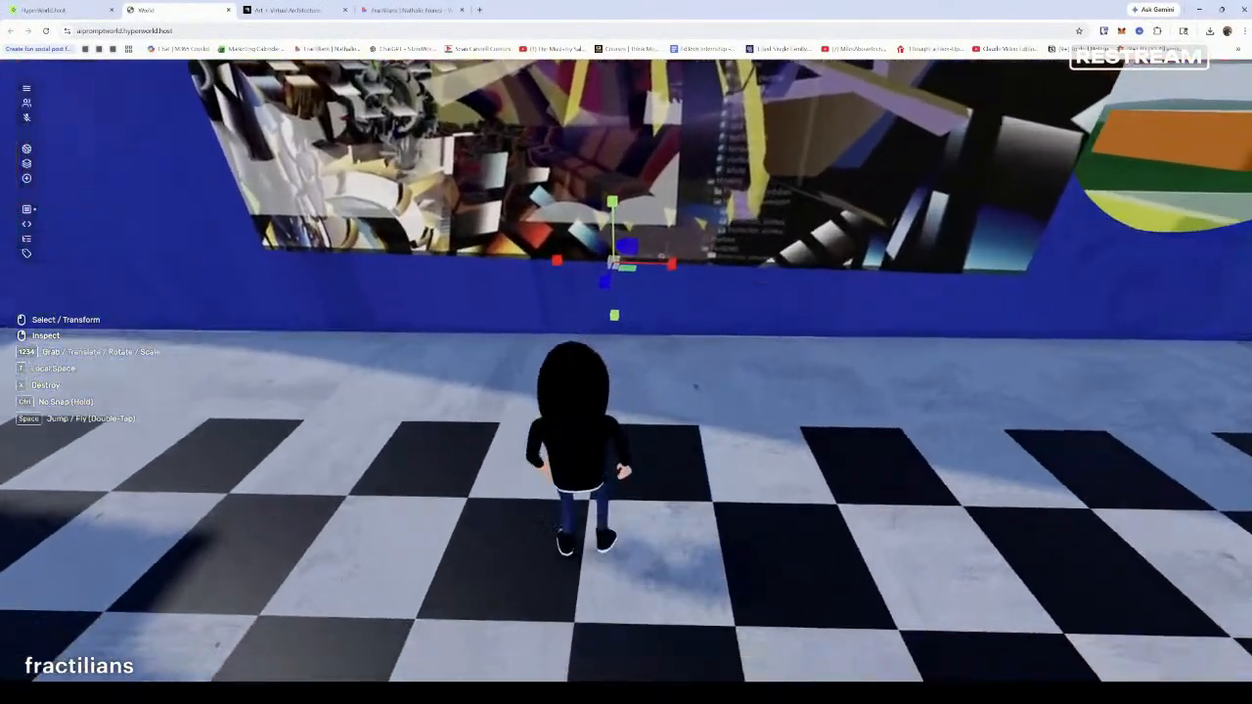
key("w")
key("space")
key("space")
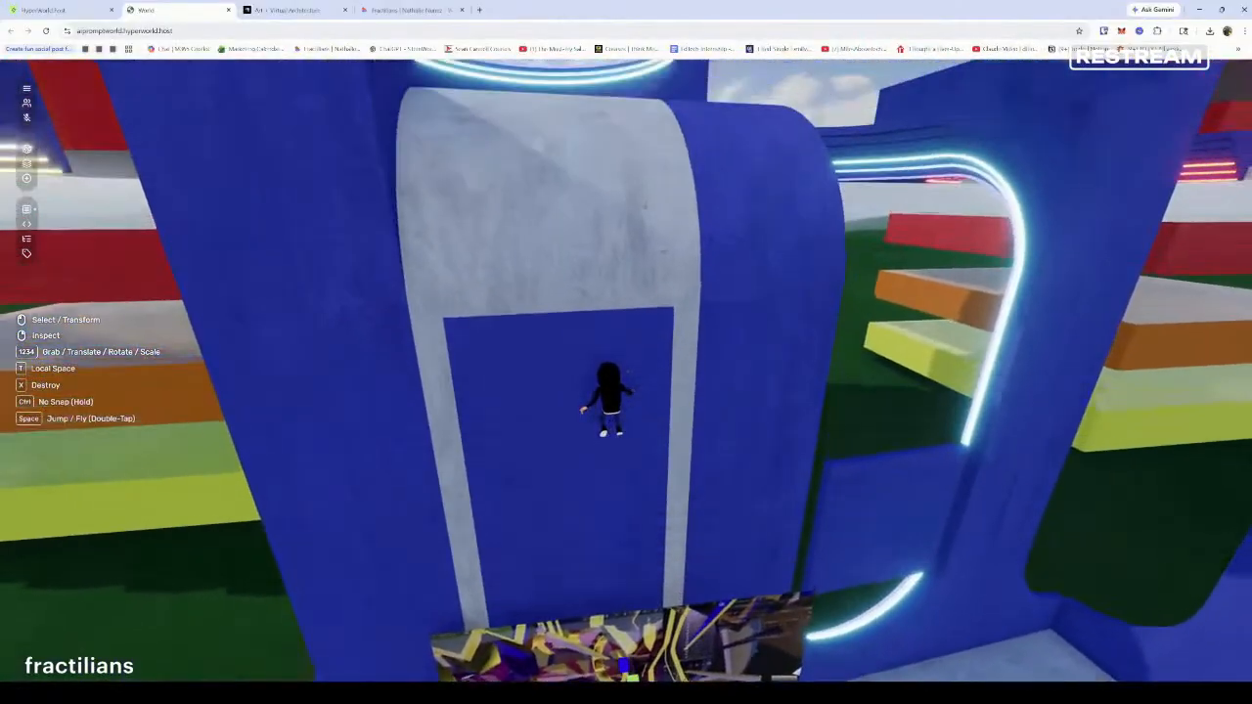
key("space")
key("space")
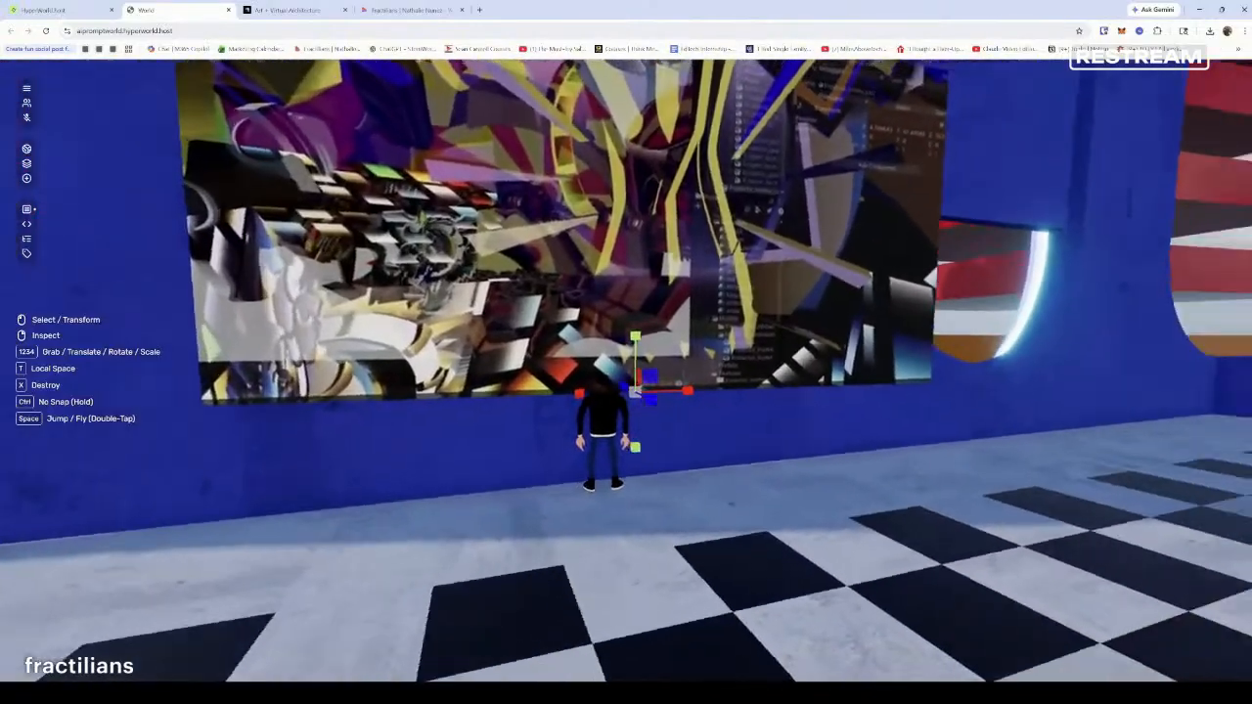
Try to grab the enlarged image and place it elsewhere along the wall, and undo that move
key("1")
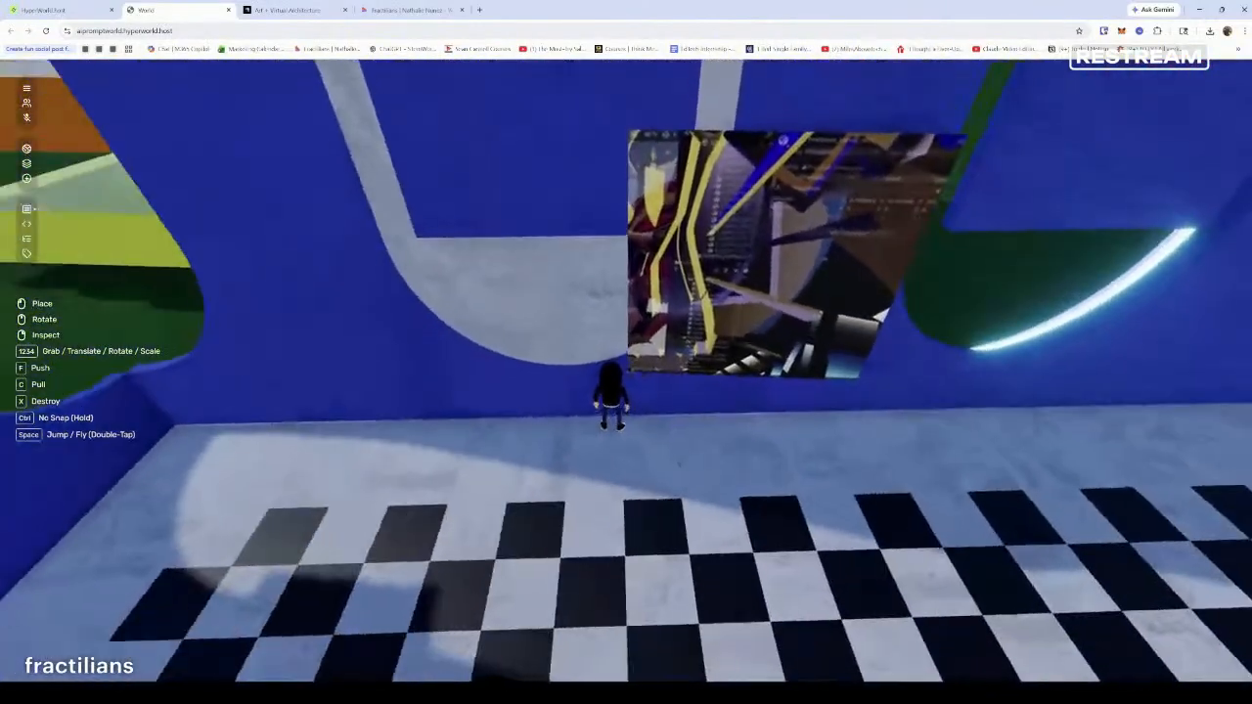
left_click(626, 370)
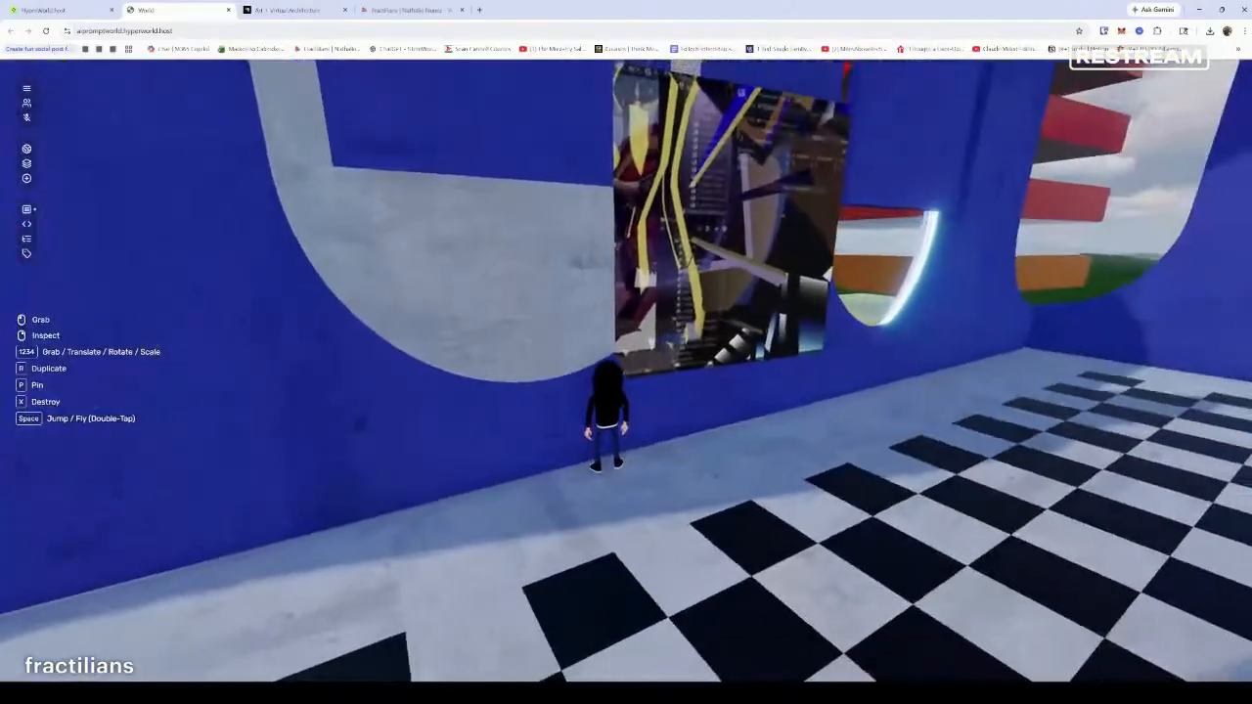
key("ctrl+z")
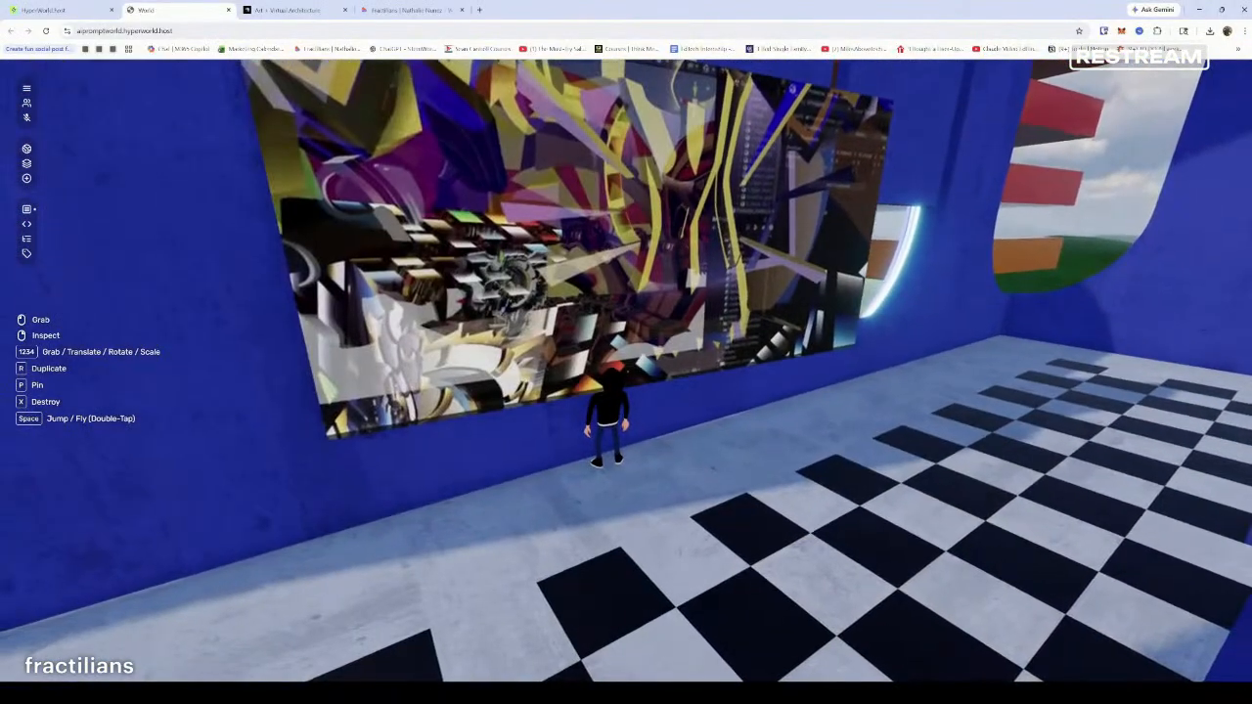
Add a placeholder model cube and position it on the checkered floor in front of the partition wall
key("s")
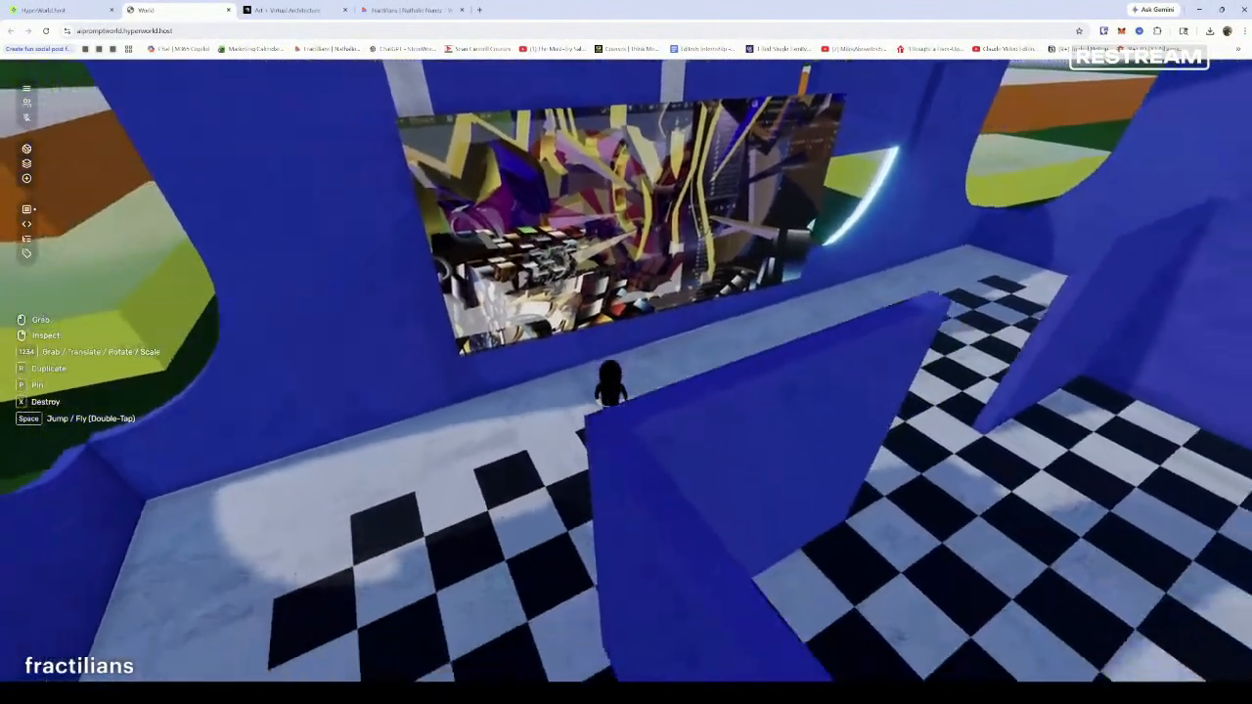
key("s")
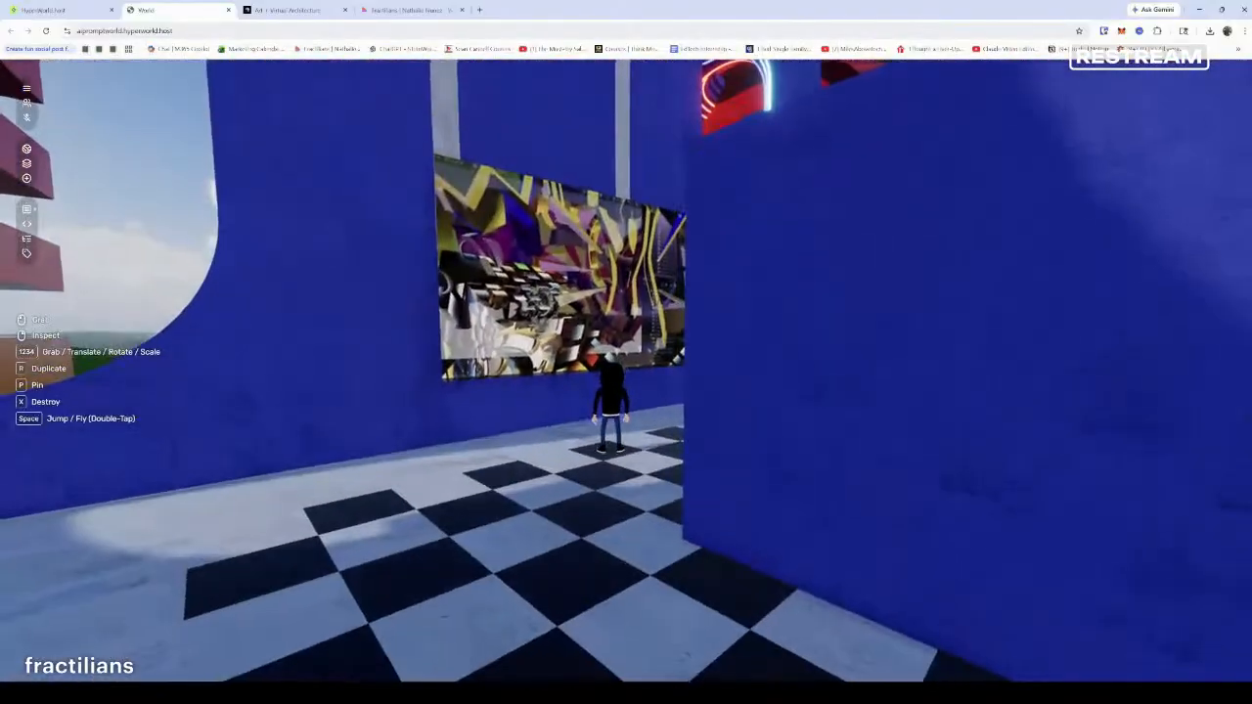
key("s")
key("d")
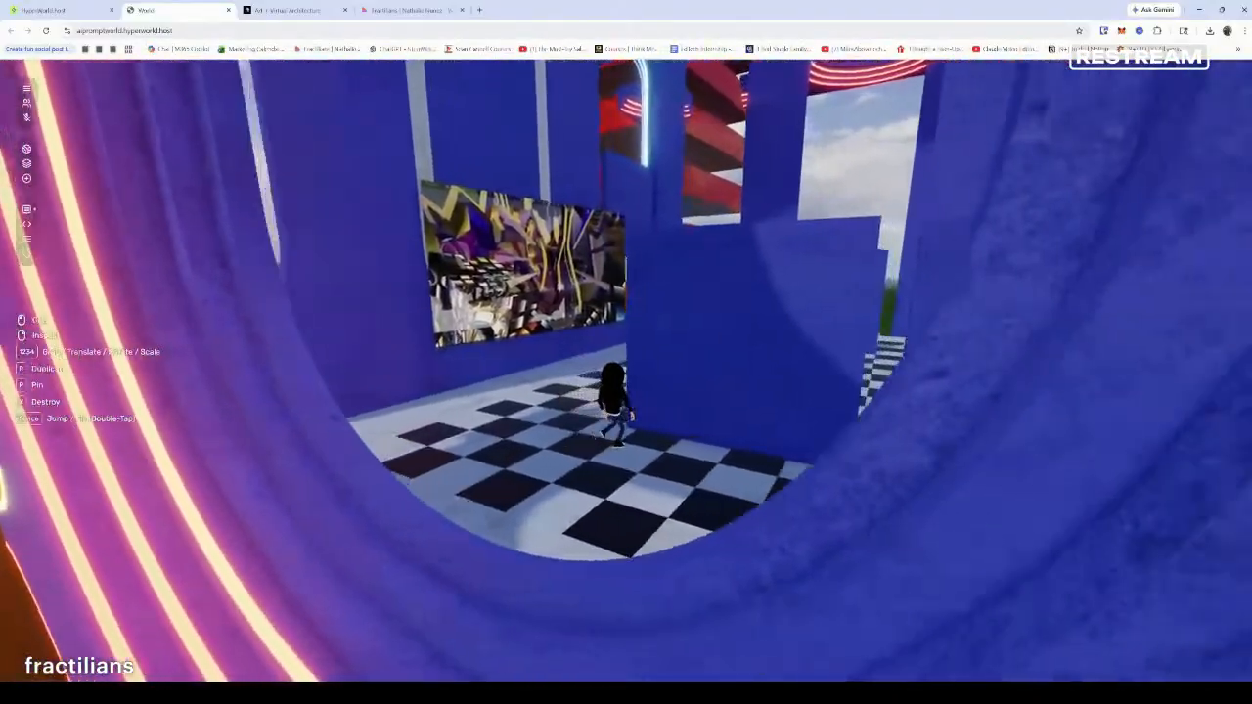
key("s")
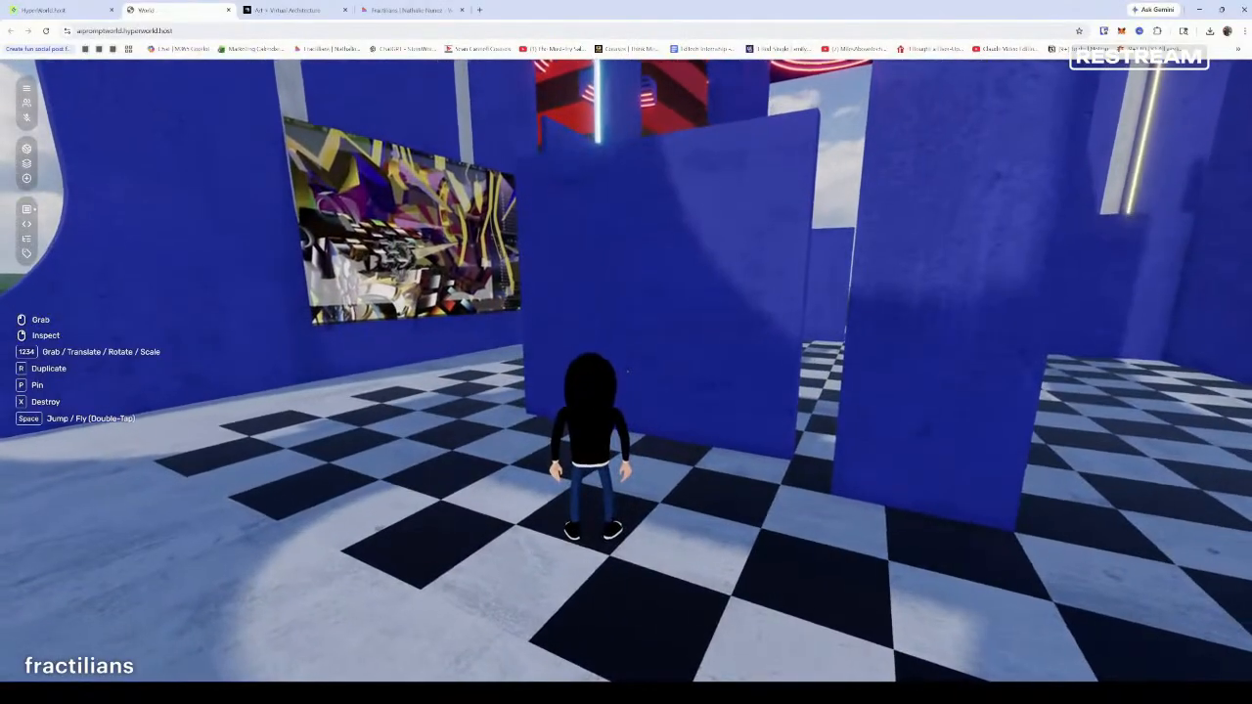
right_click(627, 371)
left_click(27, 179)
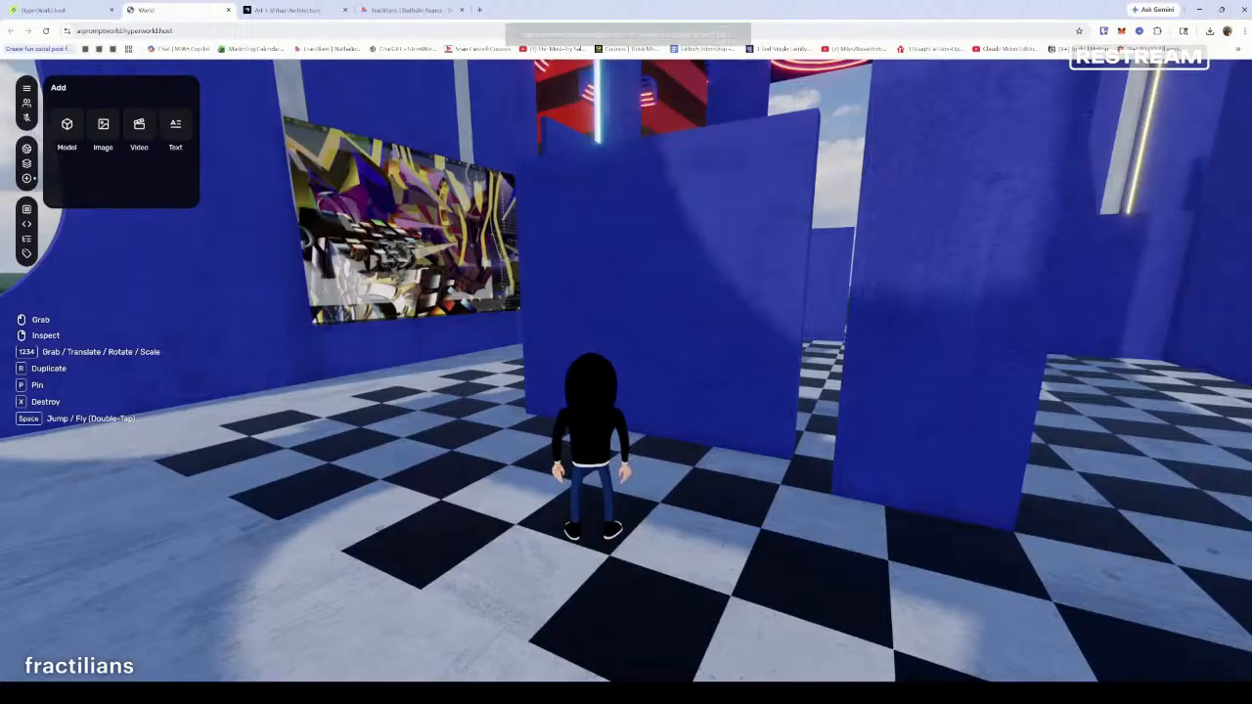
left_click(67, 124)
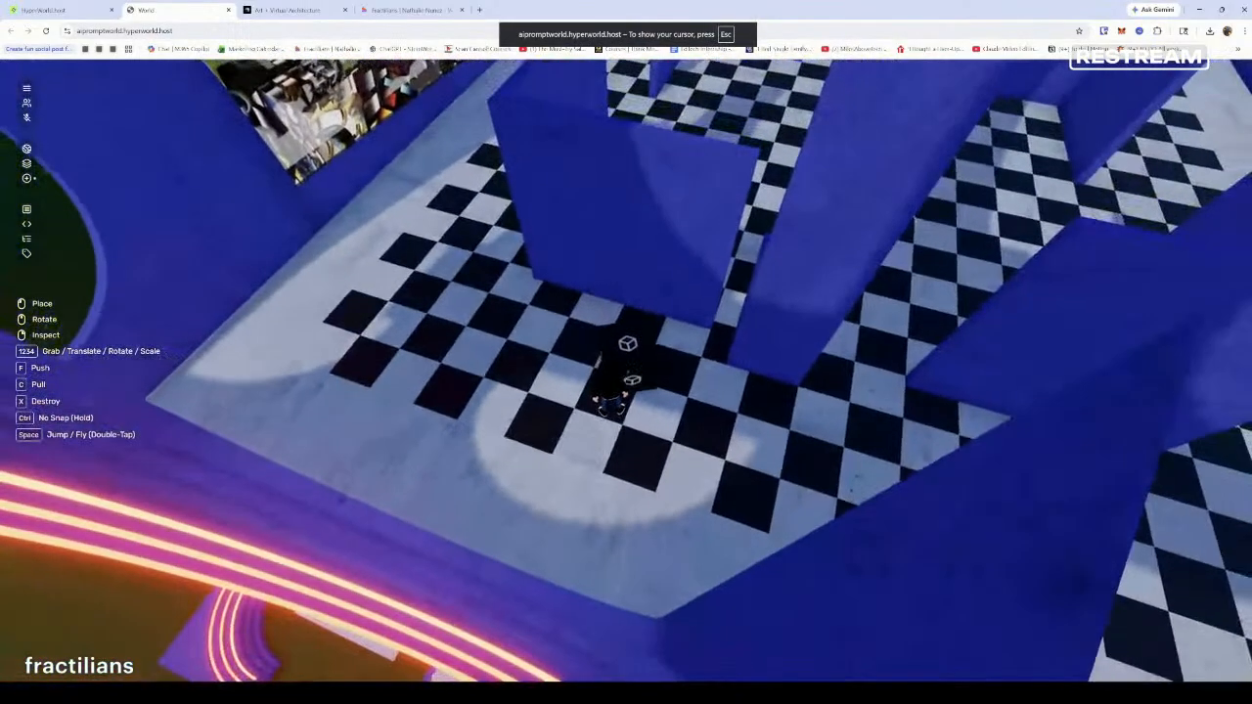
left_click(627, 371)
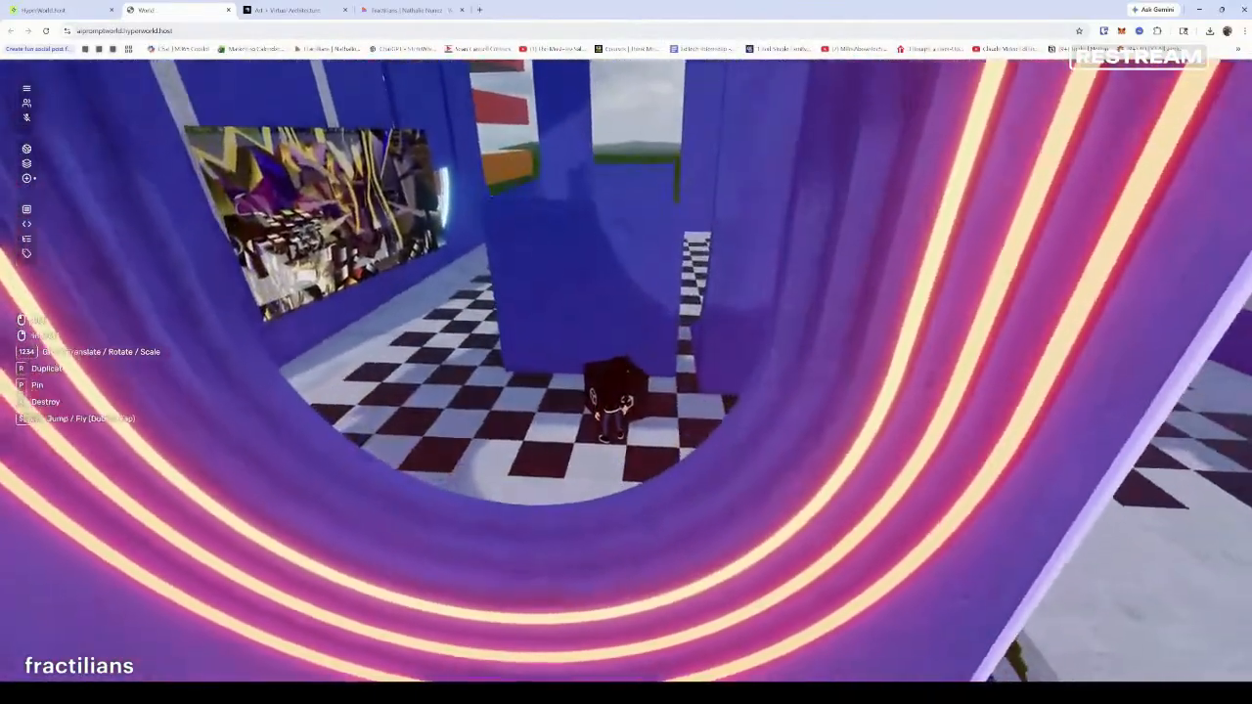
left_click(620, 372)
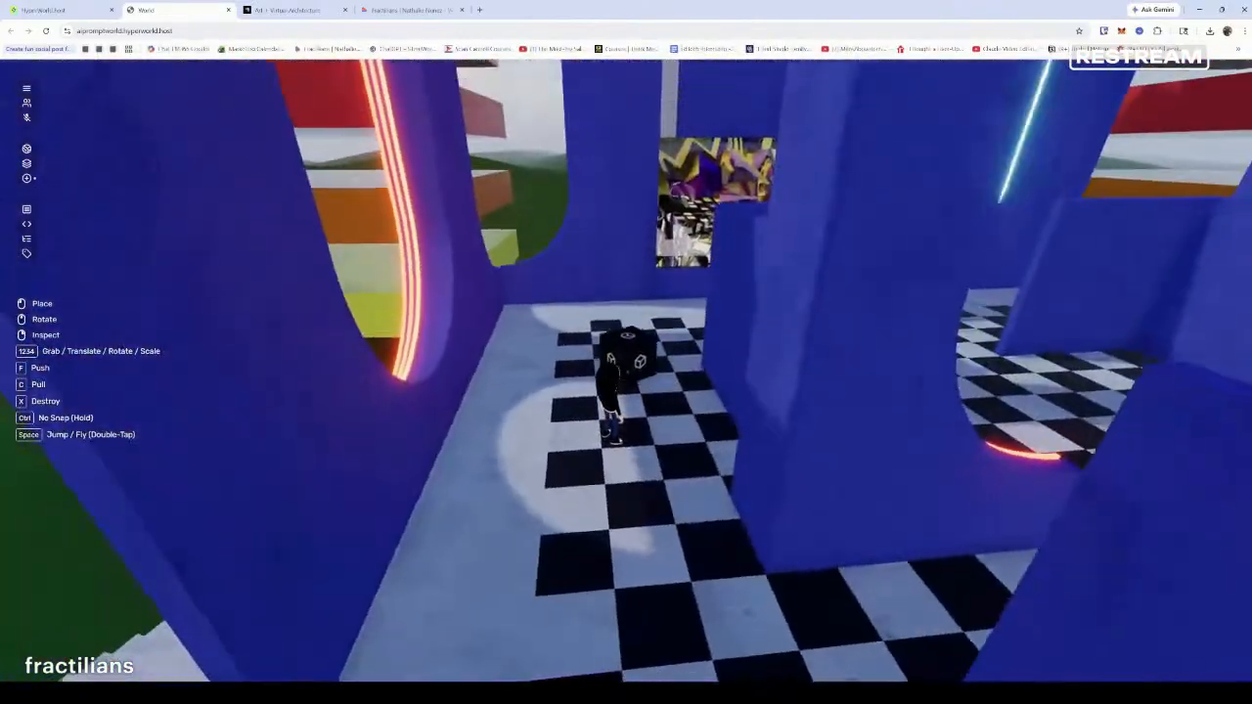
left_click(626, 364)
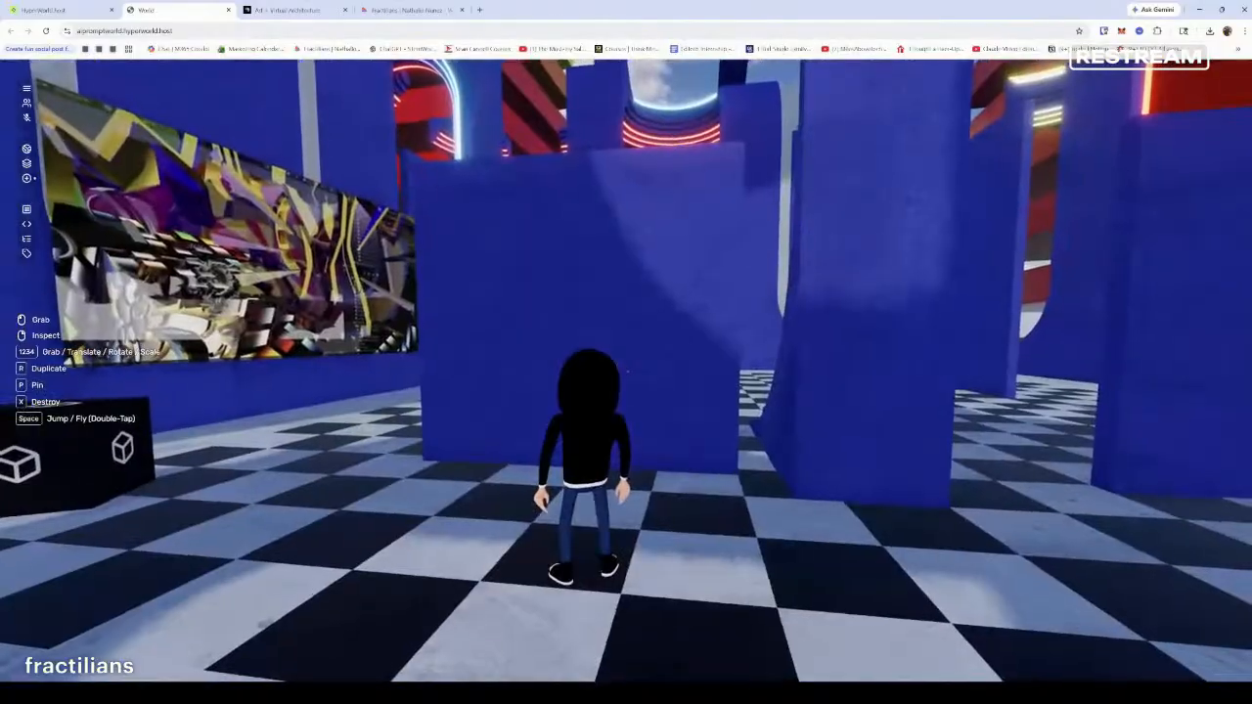
Add a second, empty image frame and stand it on the floor in front of the partition wall
right_click(626, 370)
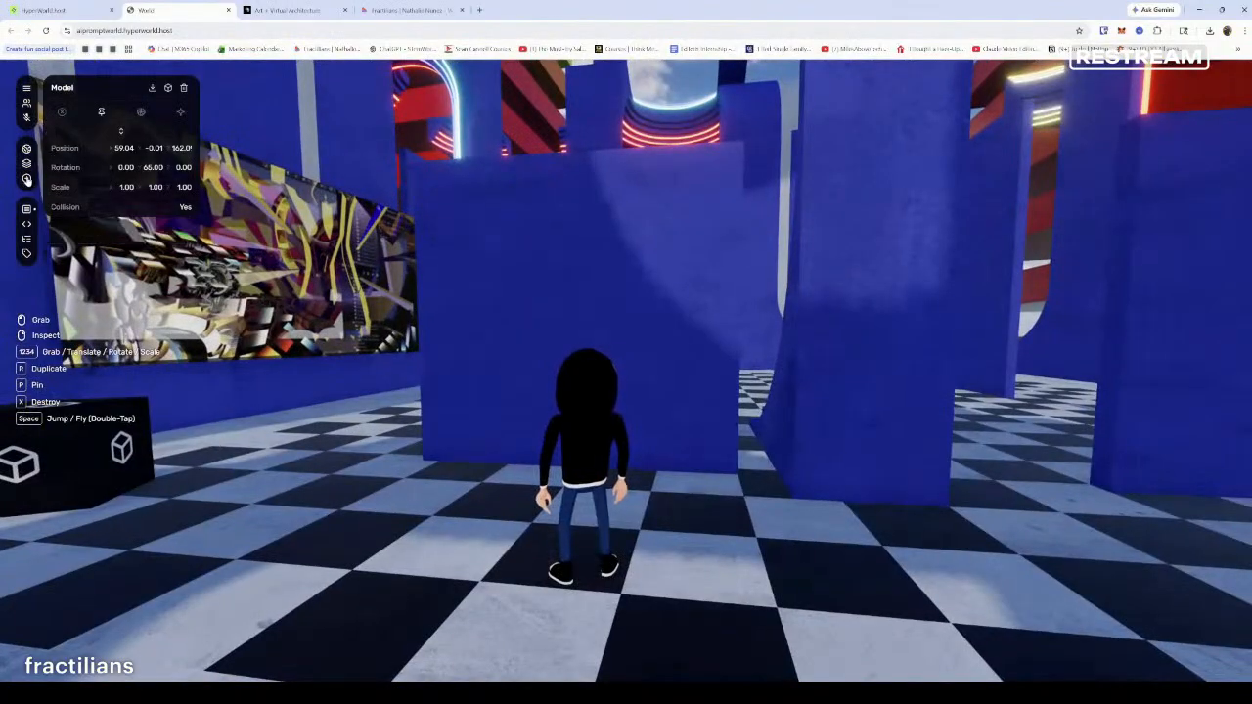
left_click(104, 127)
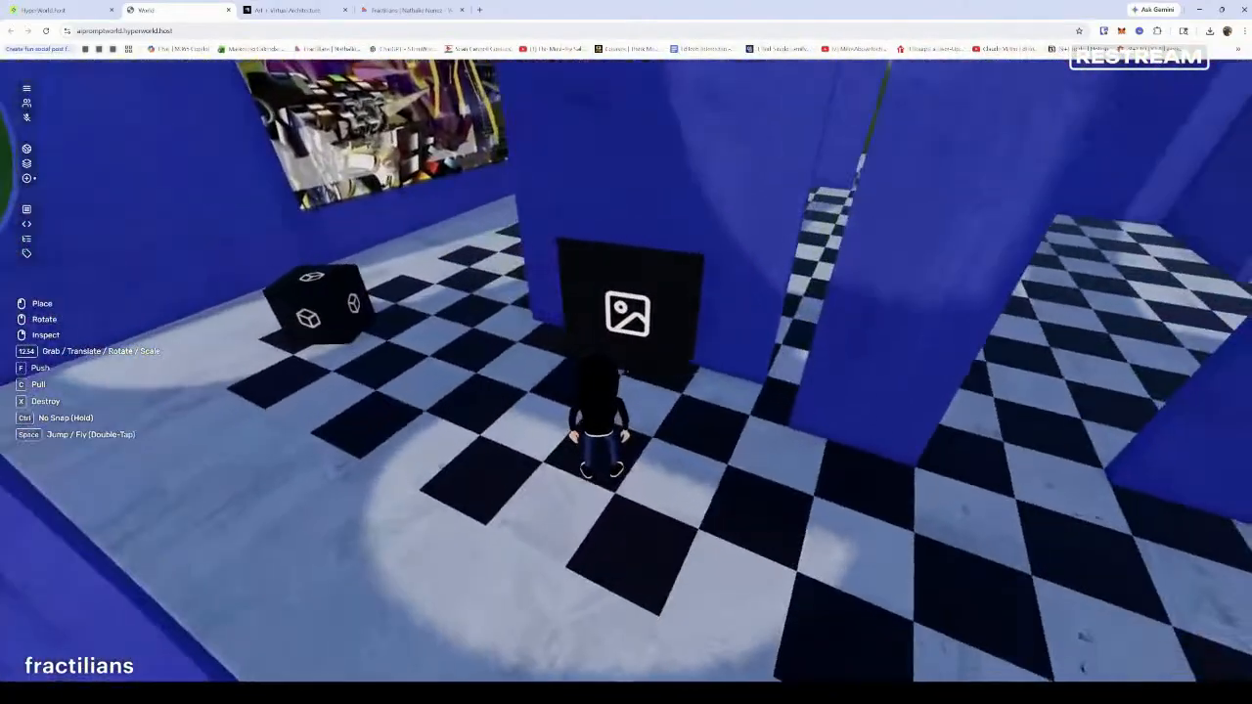
left_click(626, 352)
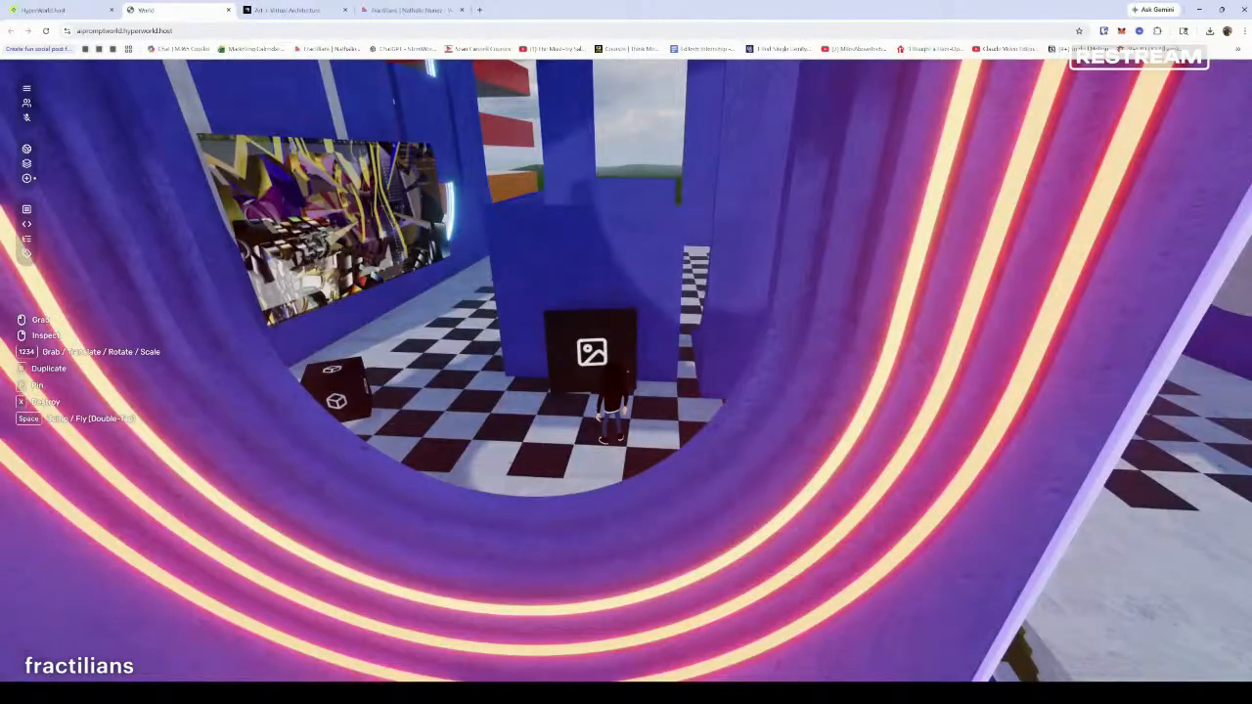
key("Escape")
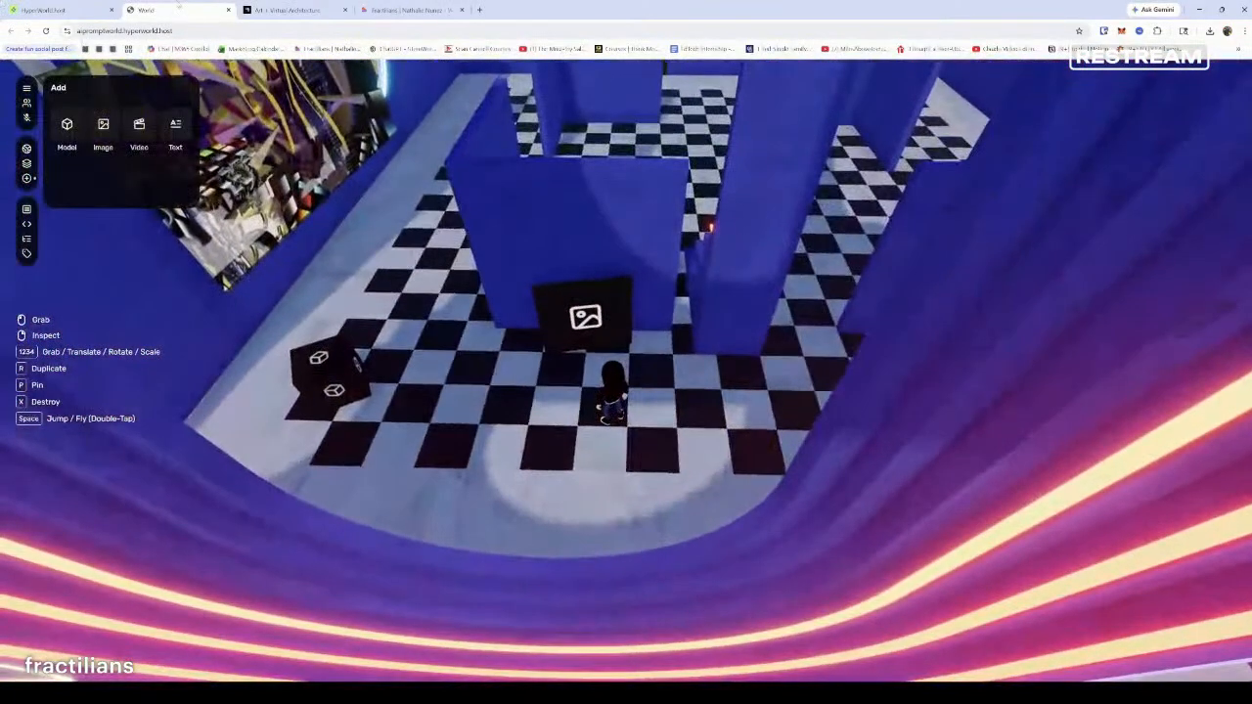
Look over the artwork gallery on the untitled.xyz site and return to the virtual world
left_click(288, 10)
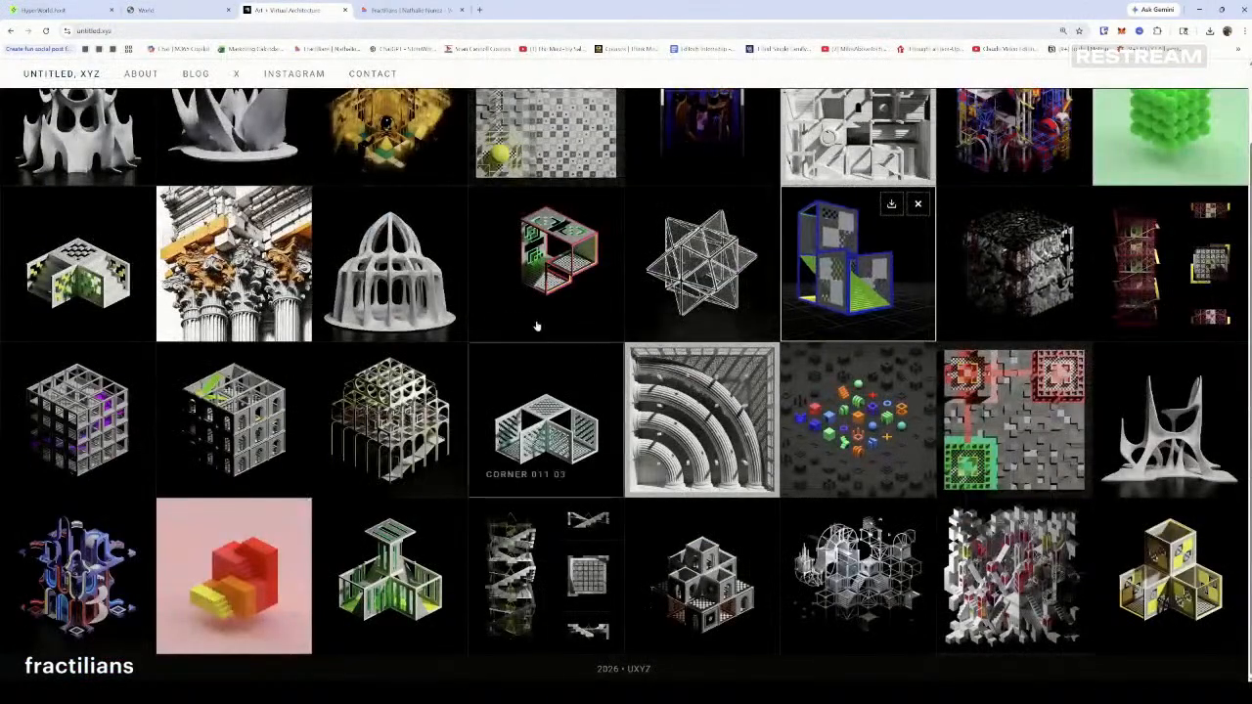
left_click(174, 10)
left_click(626, 372)
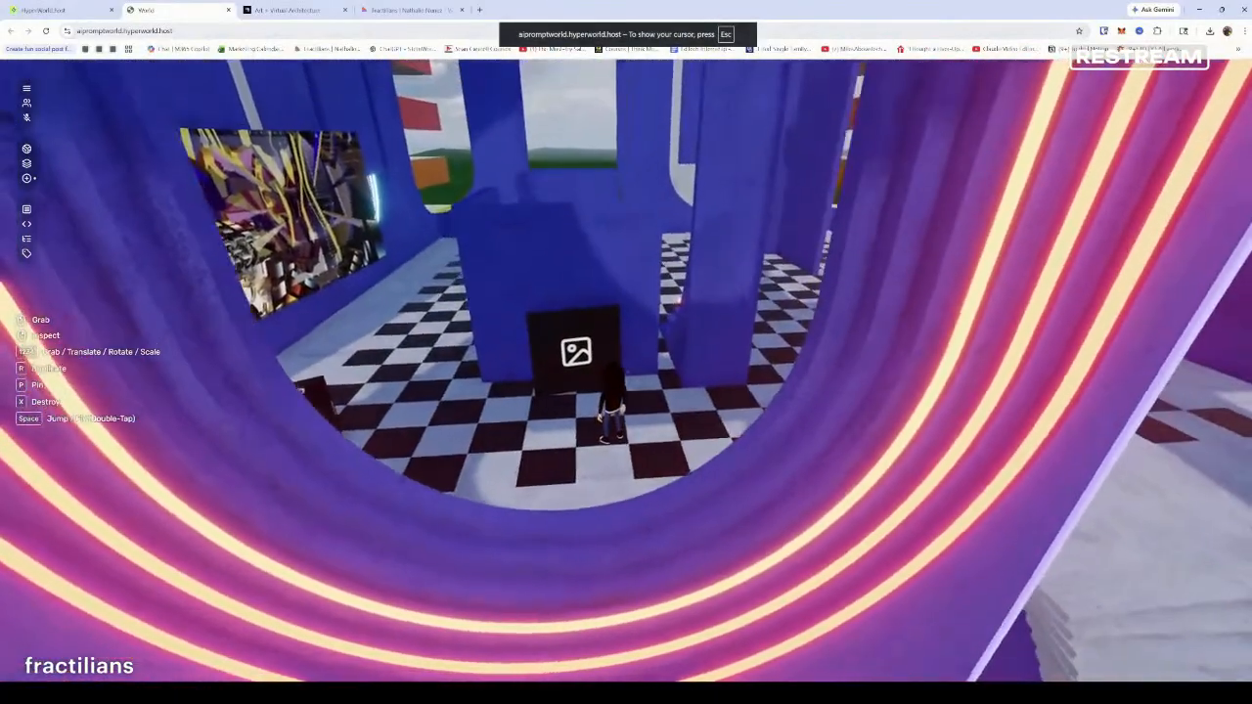
key("Escape")
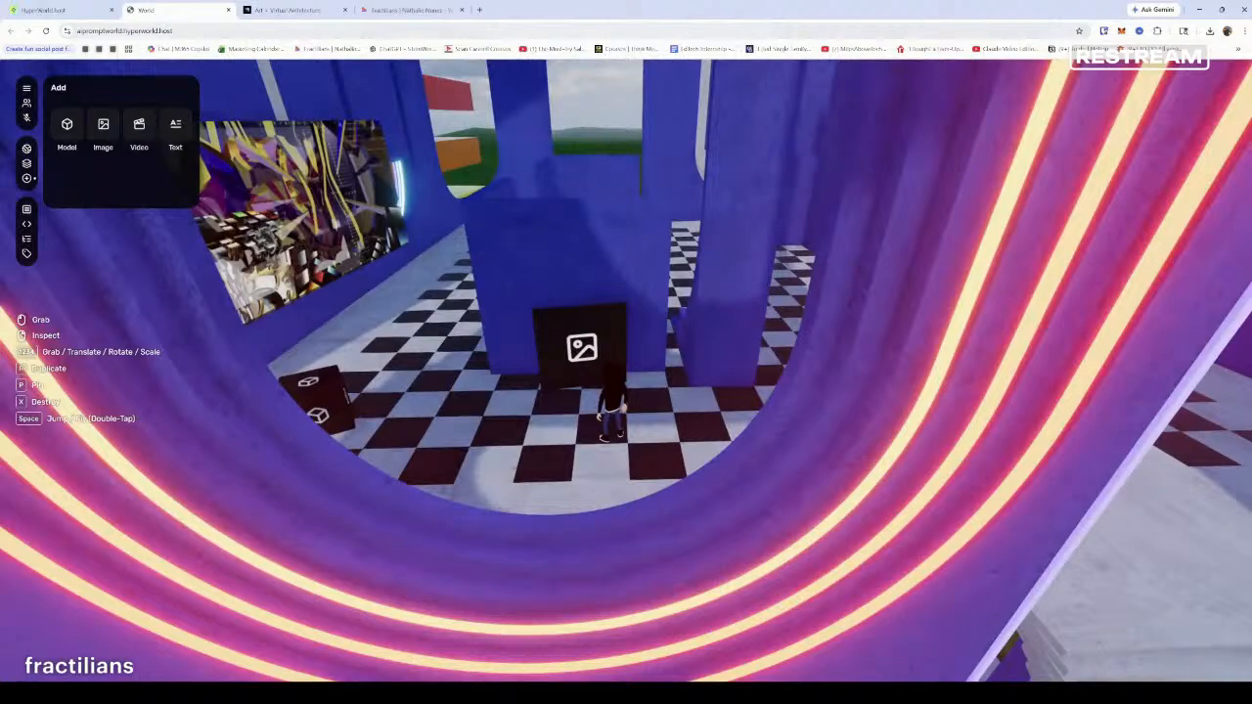
Grab the empty image frame and set it down again in front of the partition wall
left_click(626, 370)
left_click(626, 370)
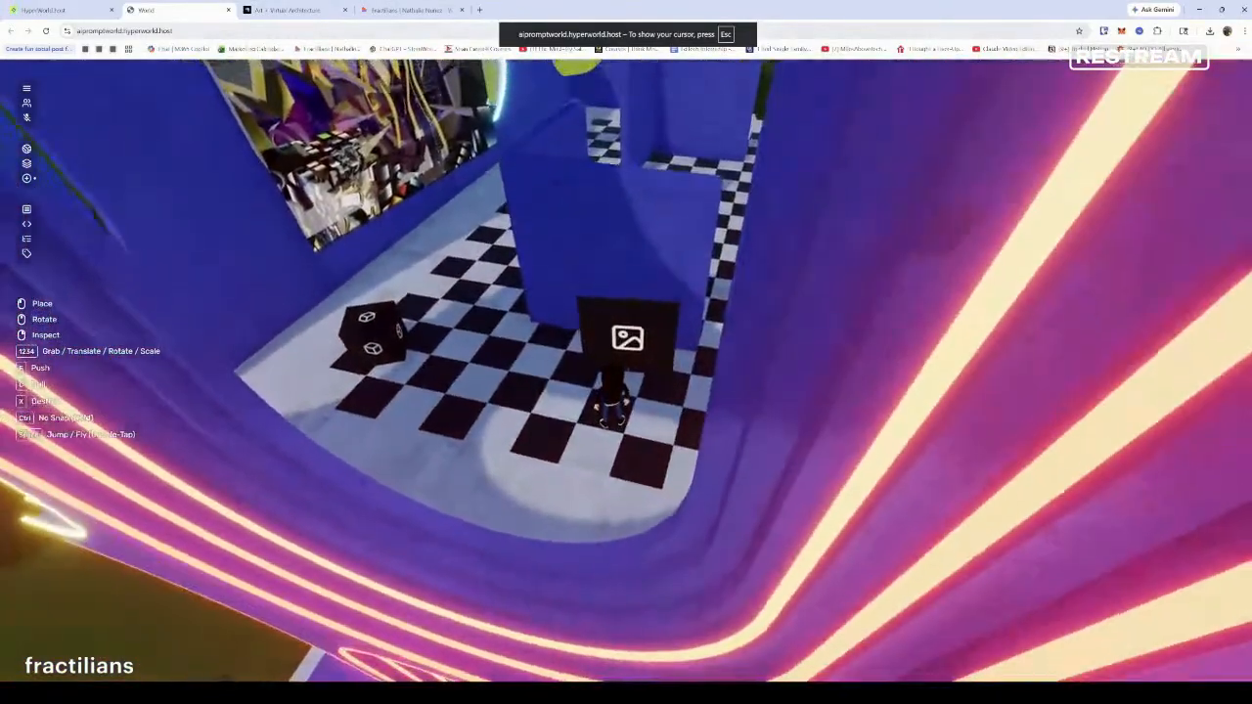
left_click(626, 352)
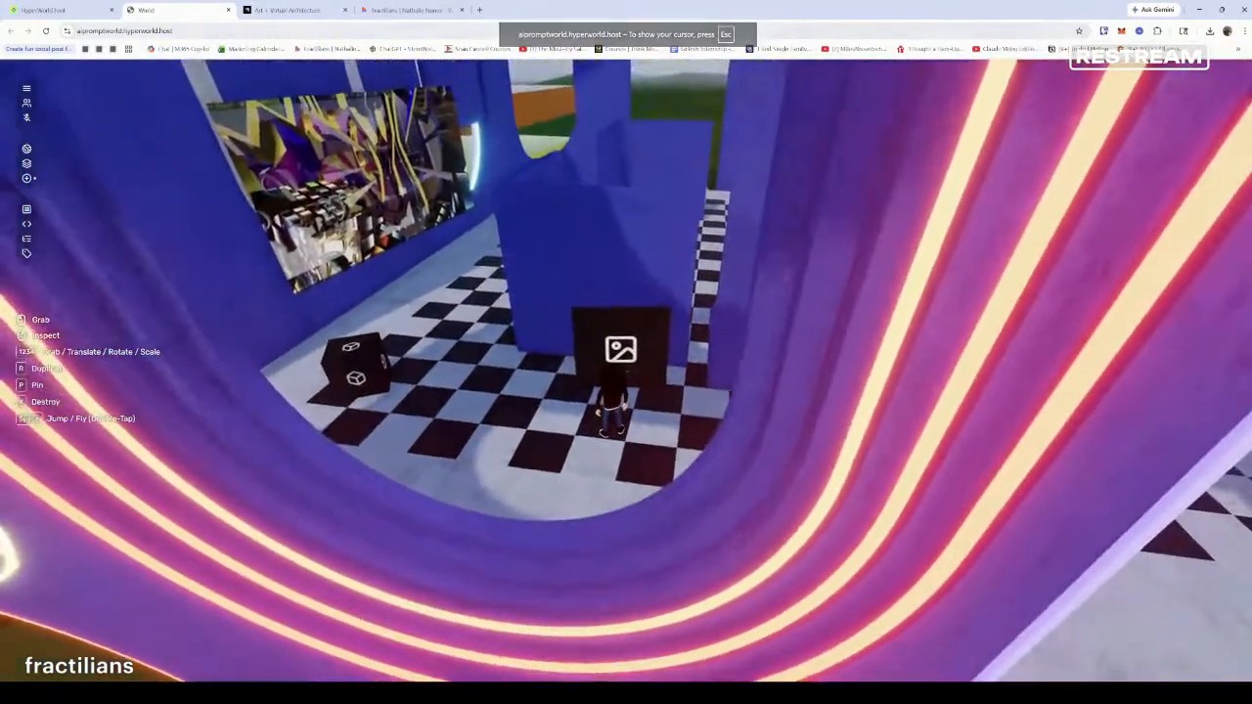
key("Escape")
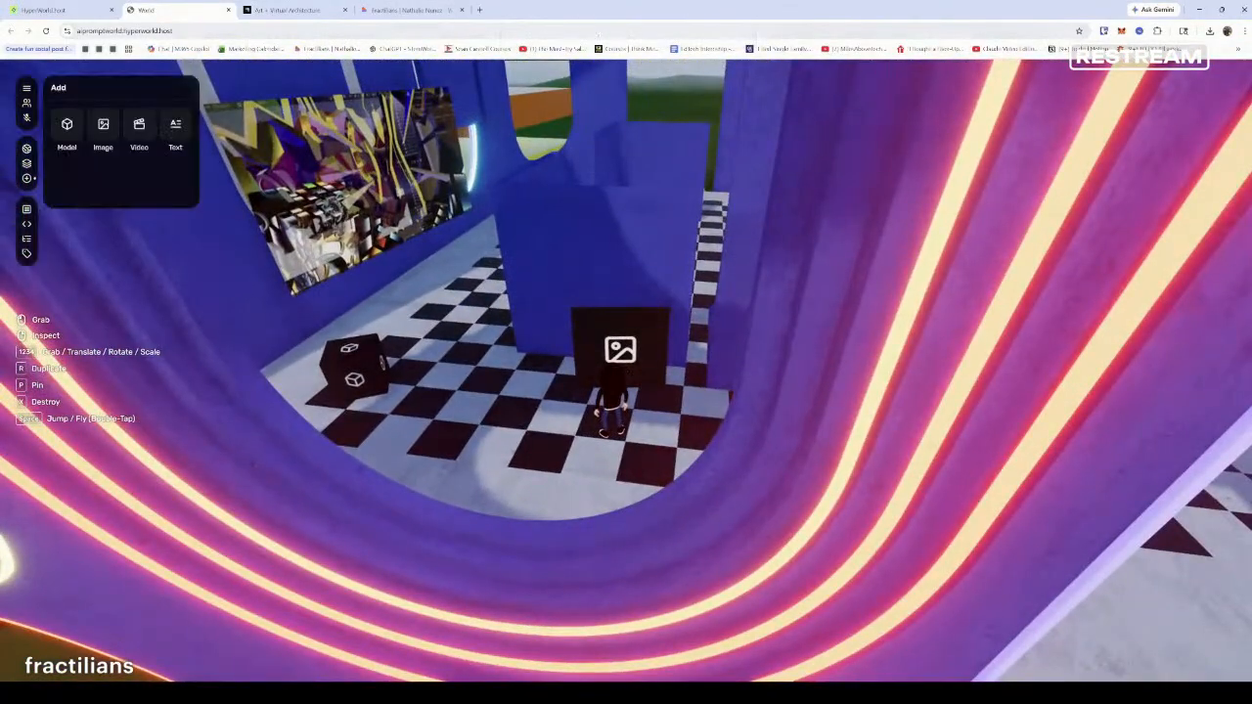
Switch to Media Player, pause the w_1024 video, seek to 1:07, capture that frame as a screenshot and close the player
key("alt+Tab")
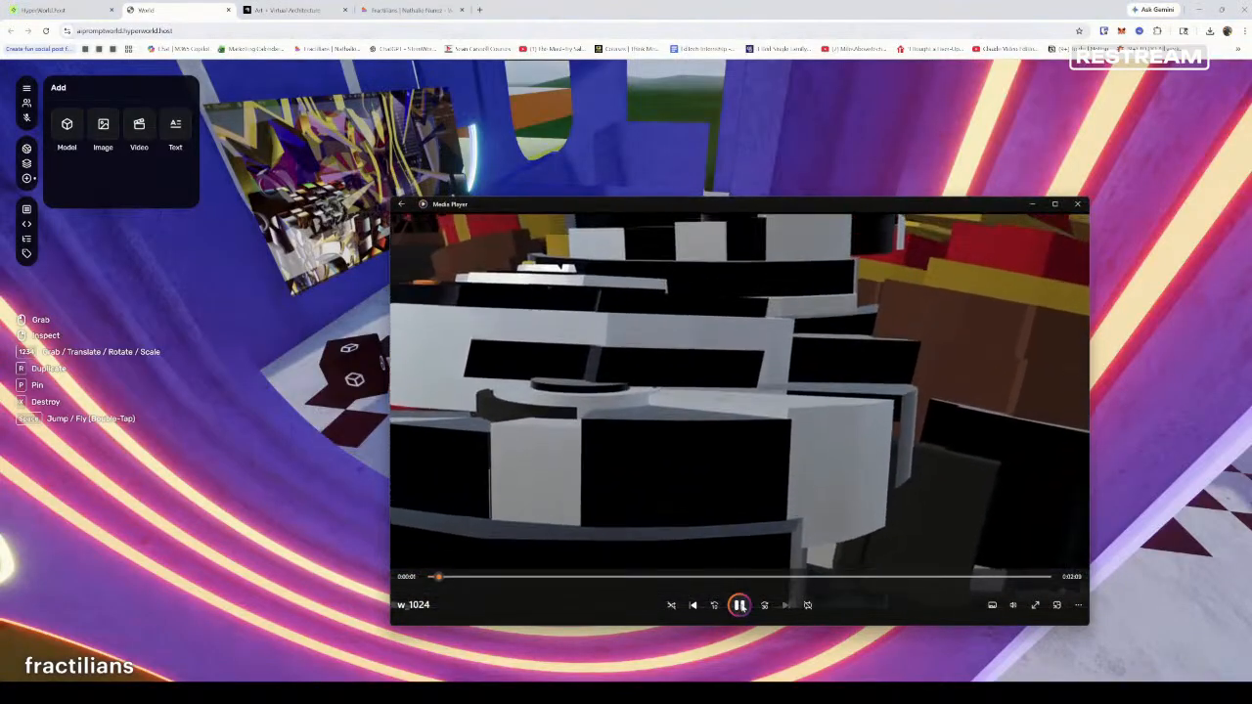
left_click(738, 605)
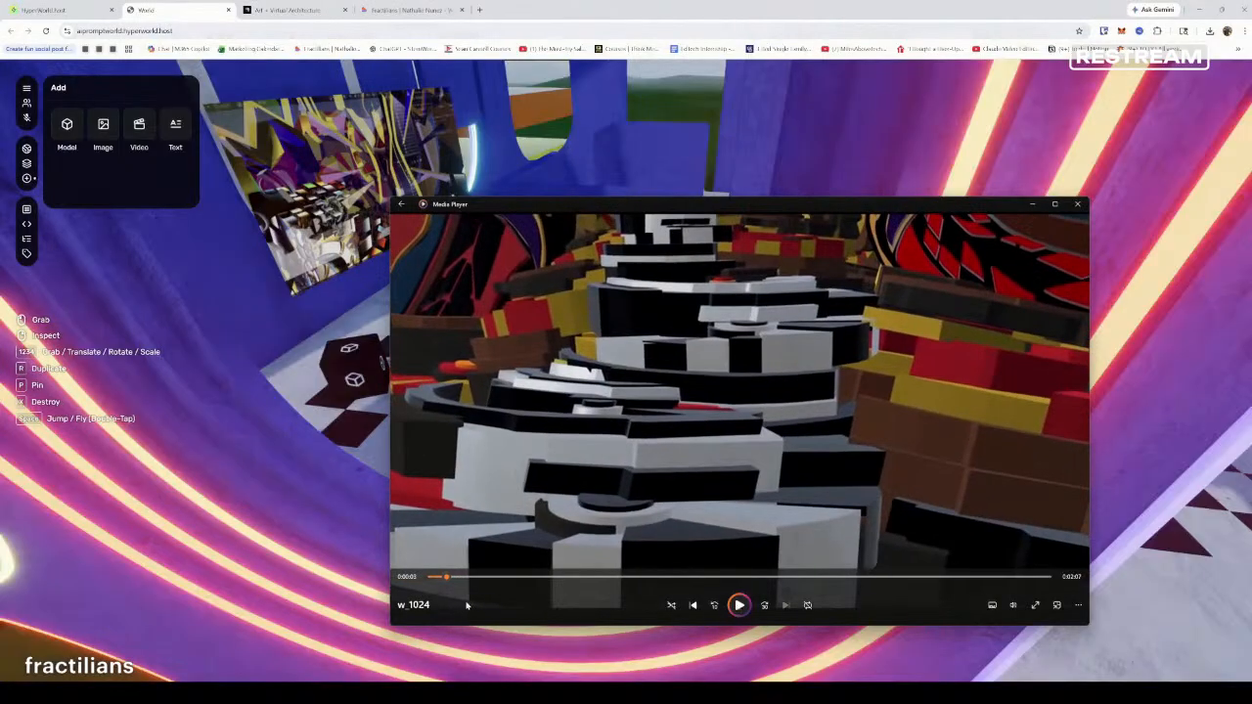
left_click_drag(451, 580, 754, 587)
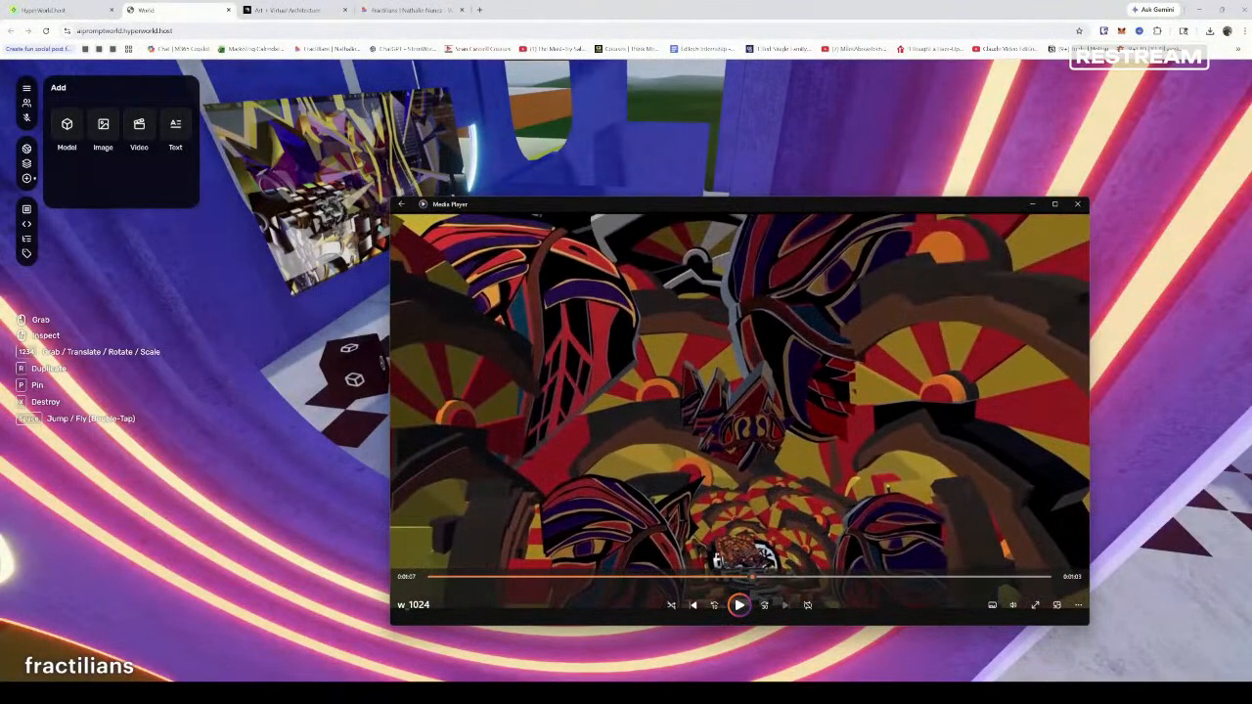
key("super+shift+s")
left_click_drag(399, 219, 1077, 569)
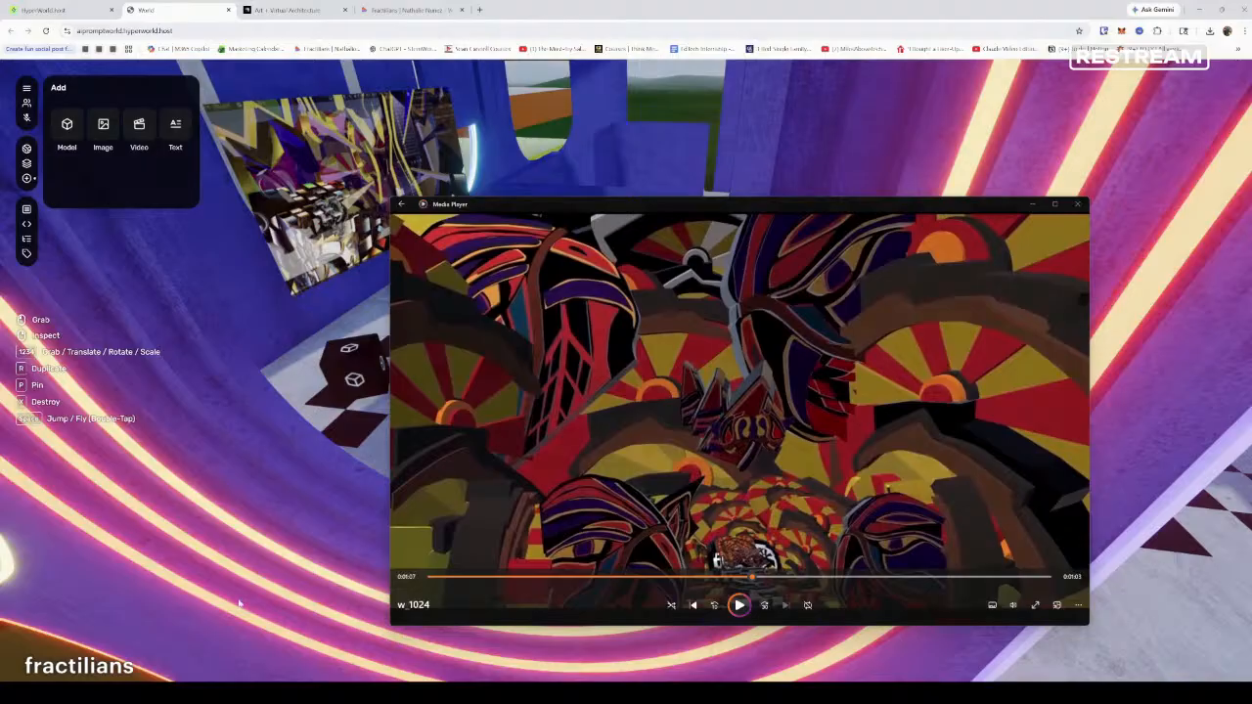
left_click(1079, 204)
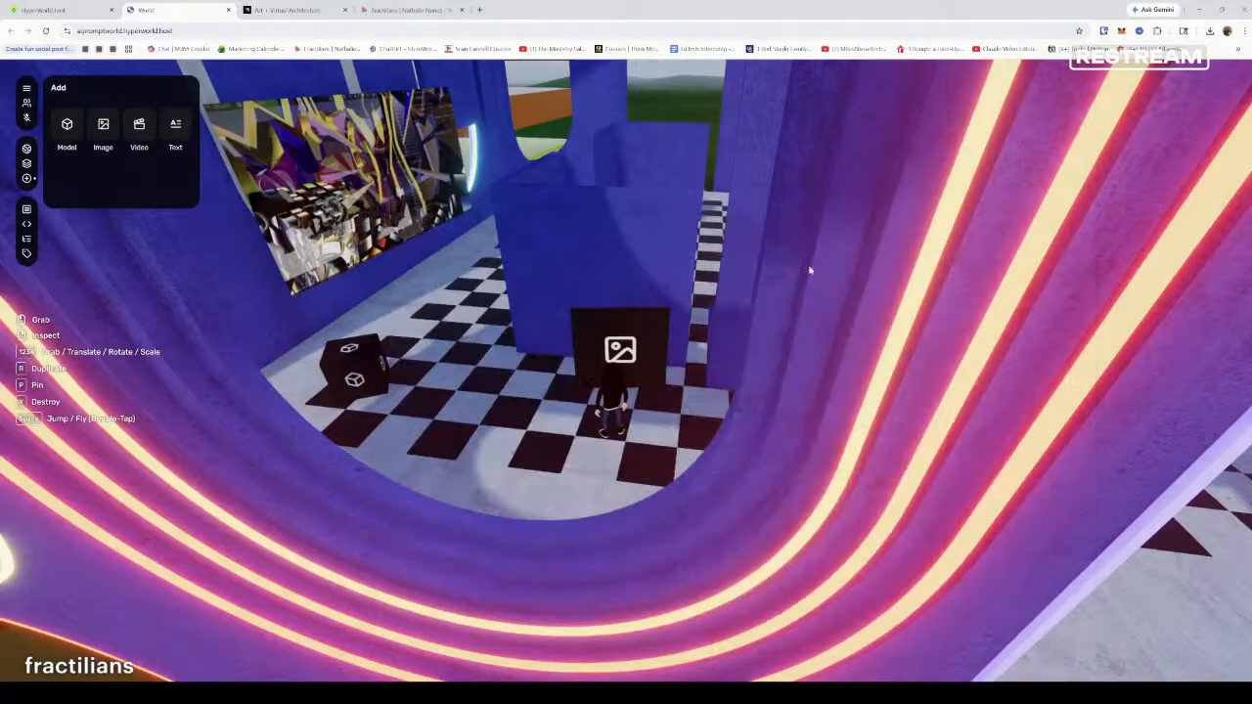
Load metaverse.png into the empty image frame standing in front of the partition wall
left_click(626, 370)
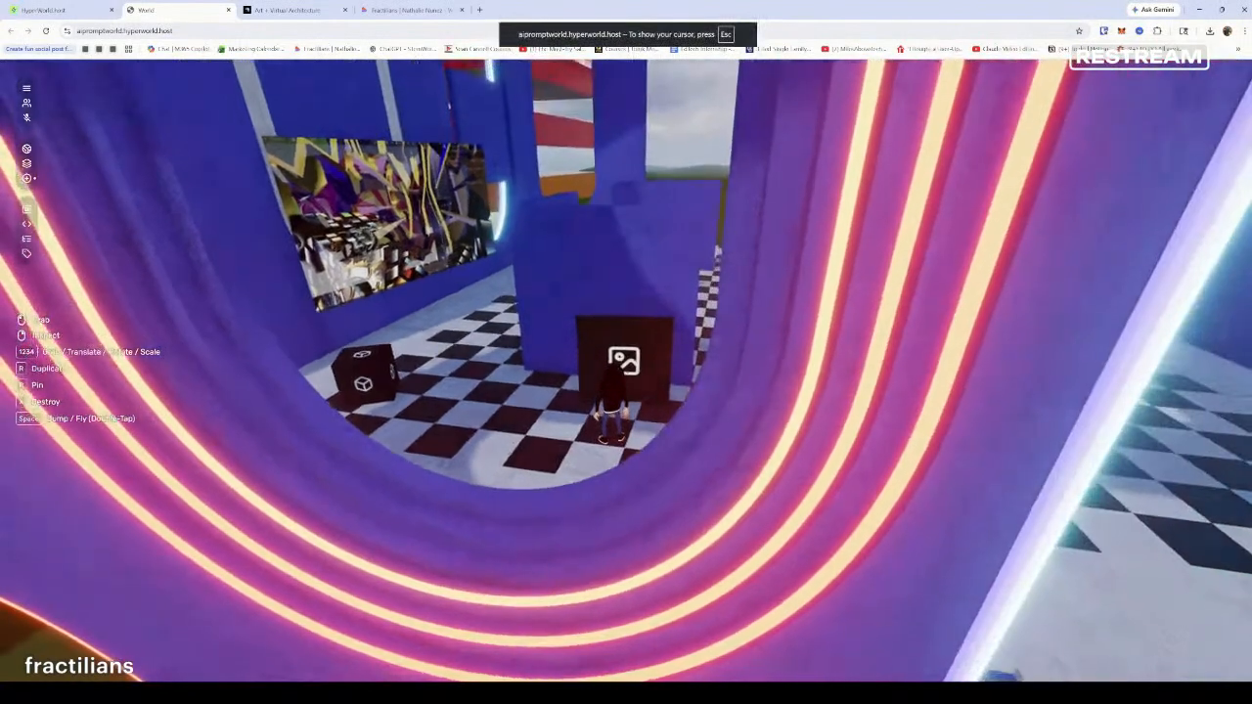
left_click(626, 369)
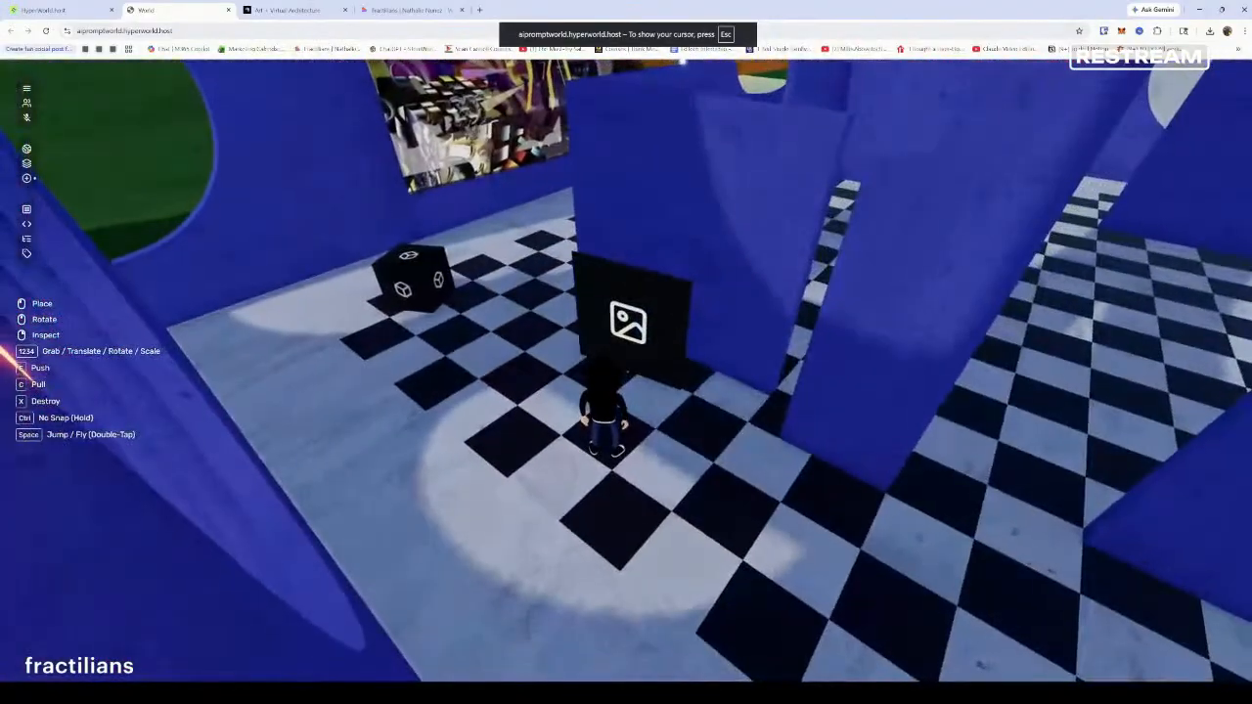
left_click(626, 353)
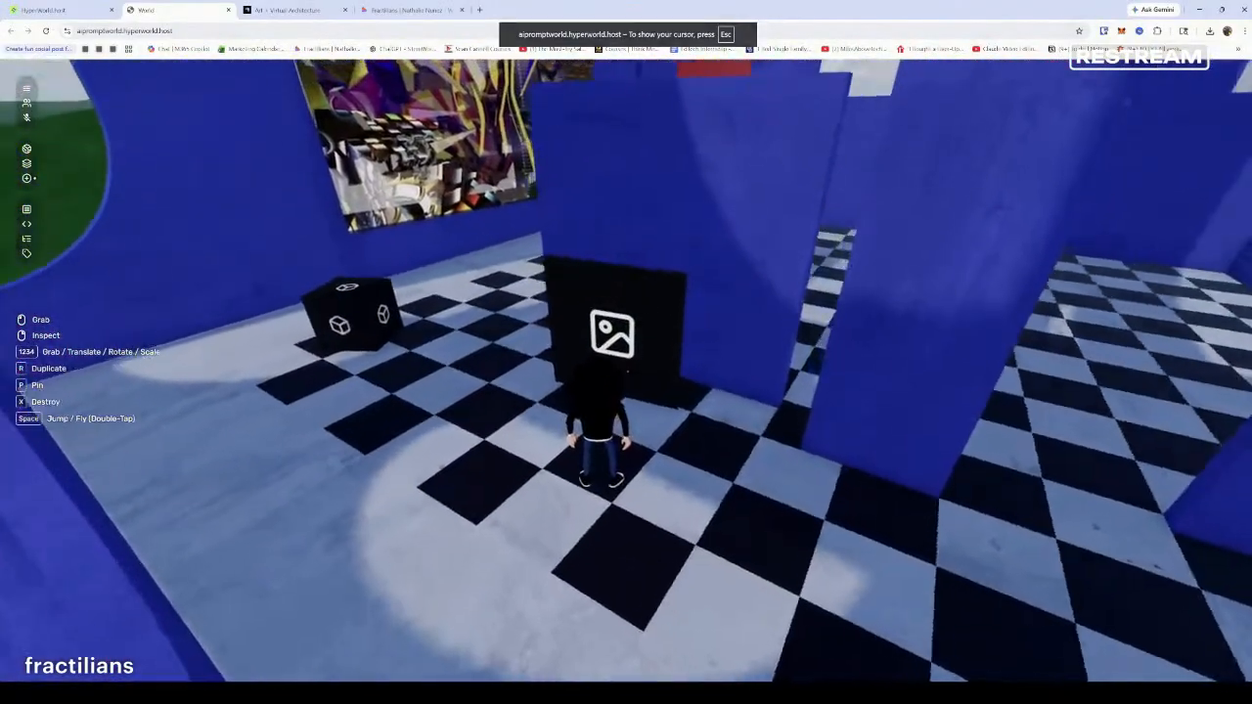
right_click(626, 352)
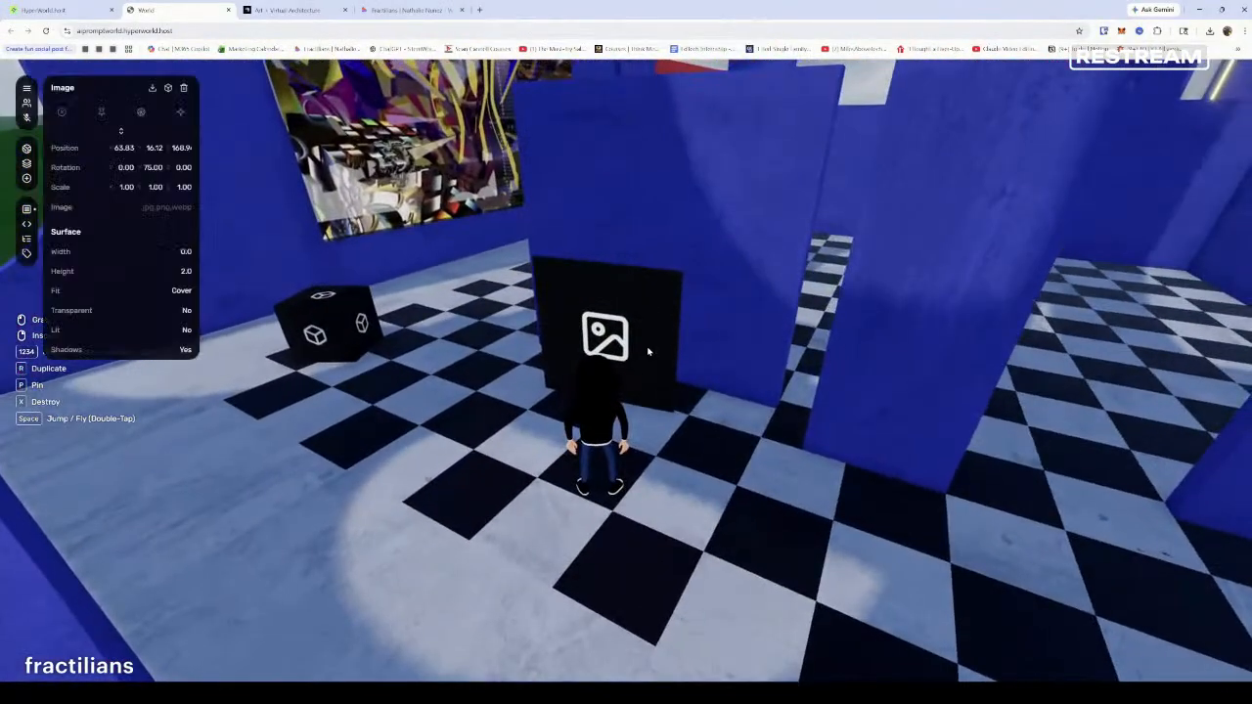
left_click(178, 209)
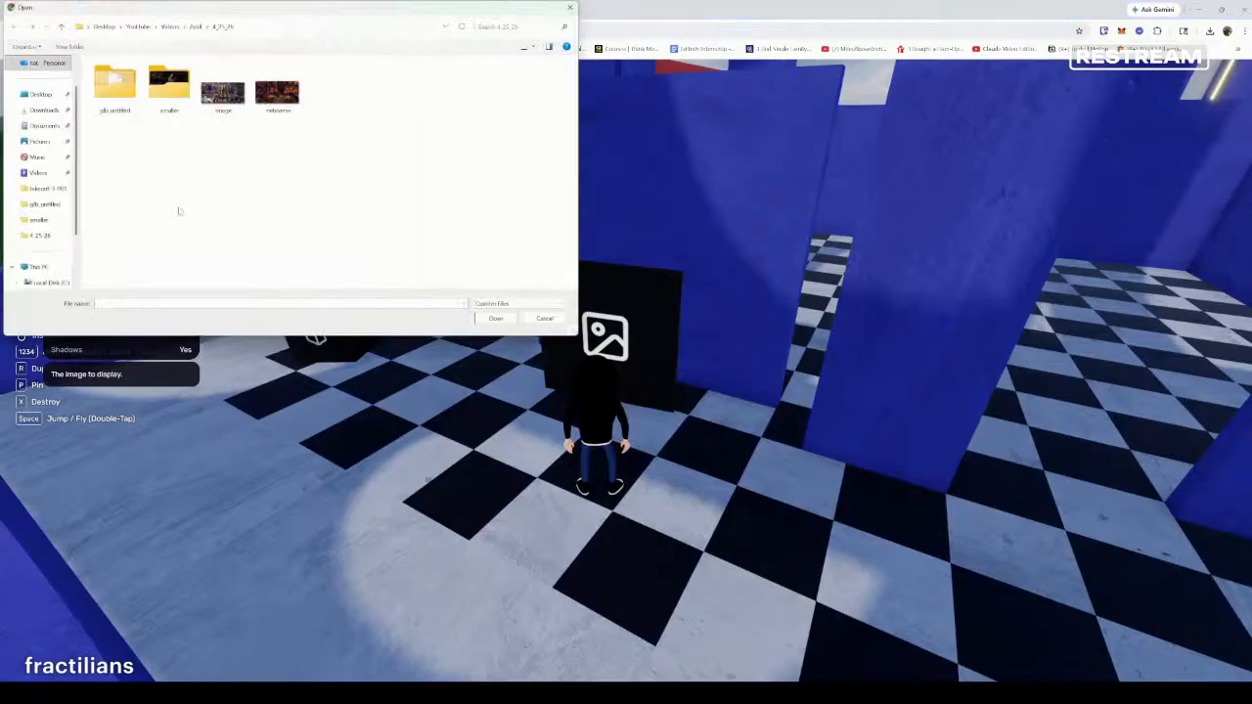
double_click(277, 93)
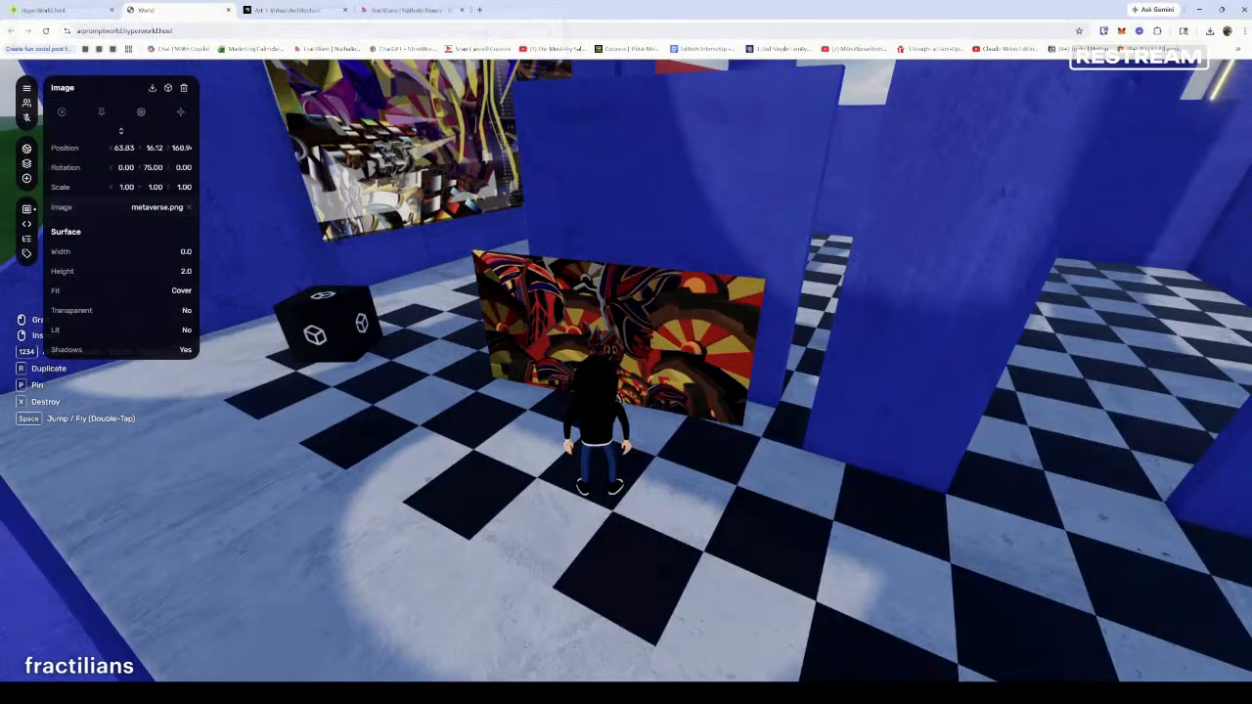
key("Escape")
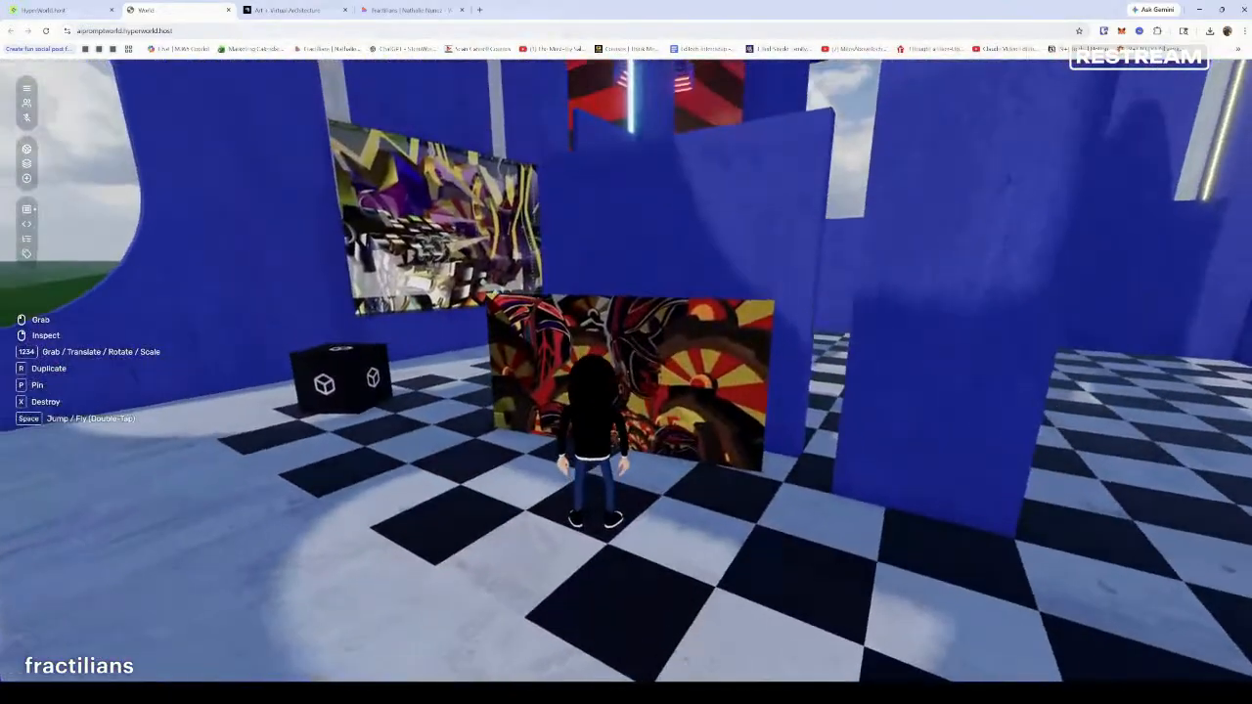
Grab the metaverse.png image and reposition it in front of the blue partition wall, standing on the checkered floor
left_click(626, 352)
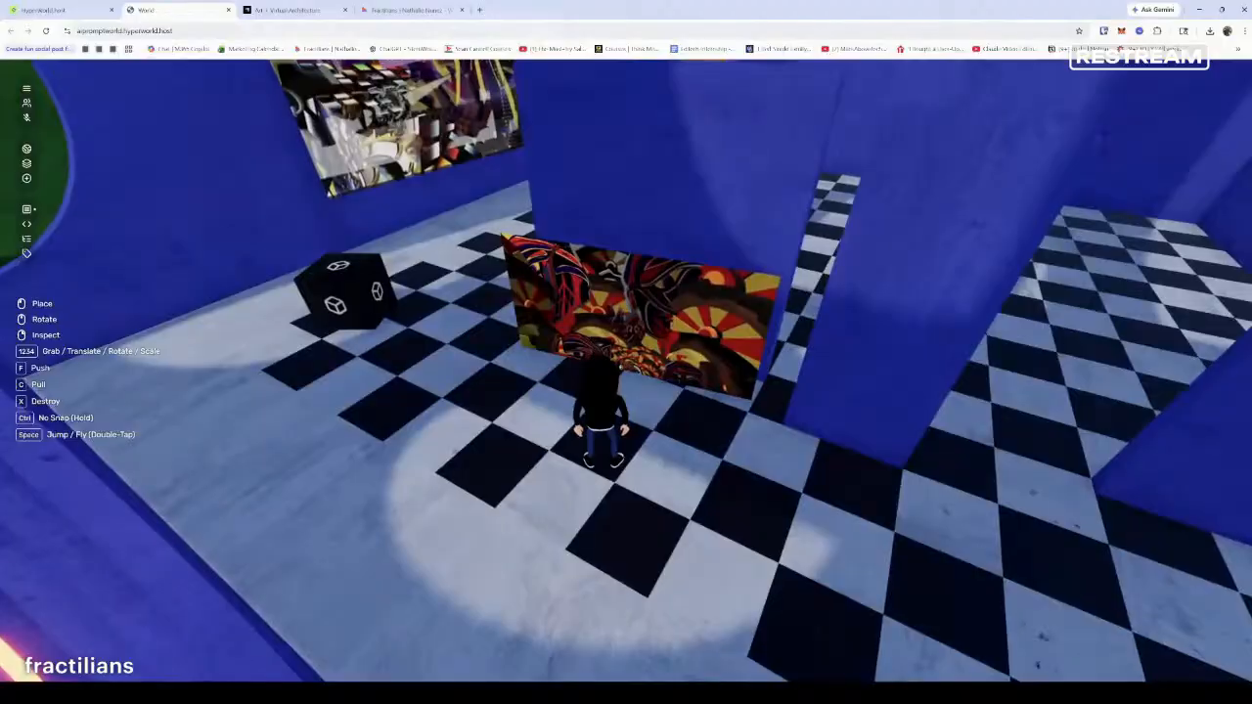
left_click(626, 352)
scroll(626, 352, "down", 5)
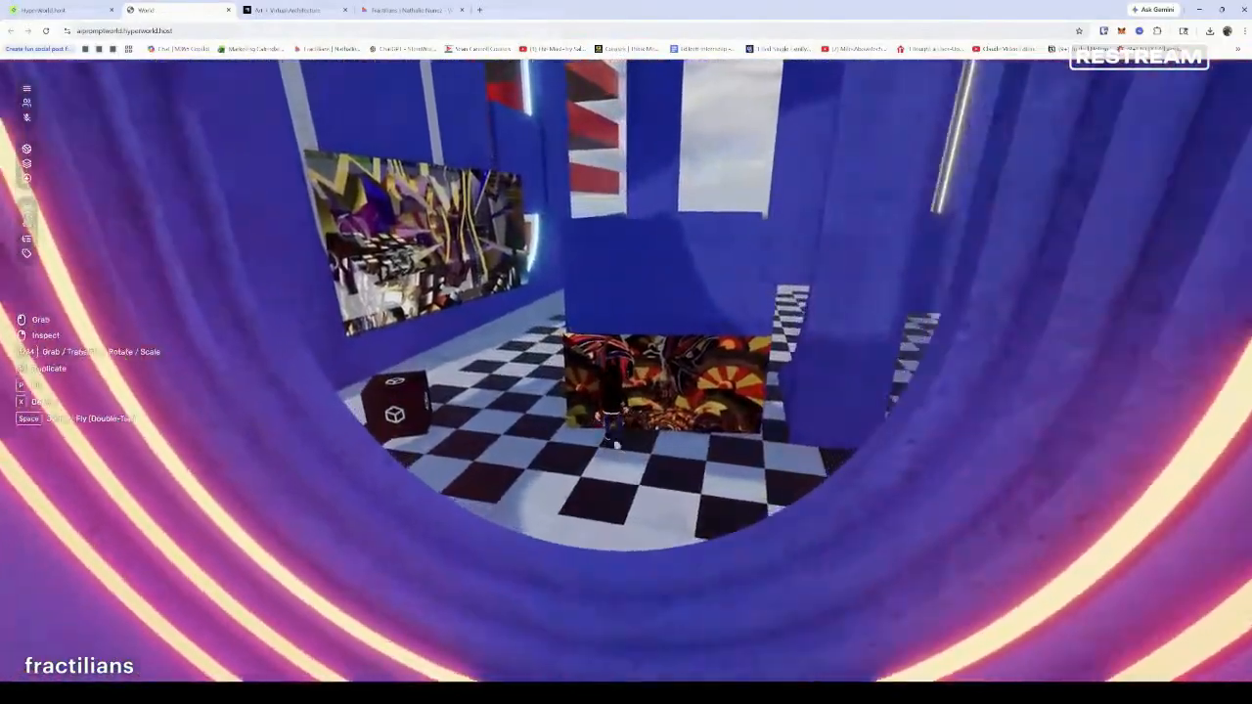
scroll(626, 352, "up", 8)
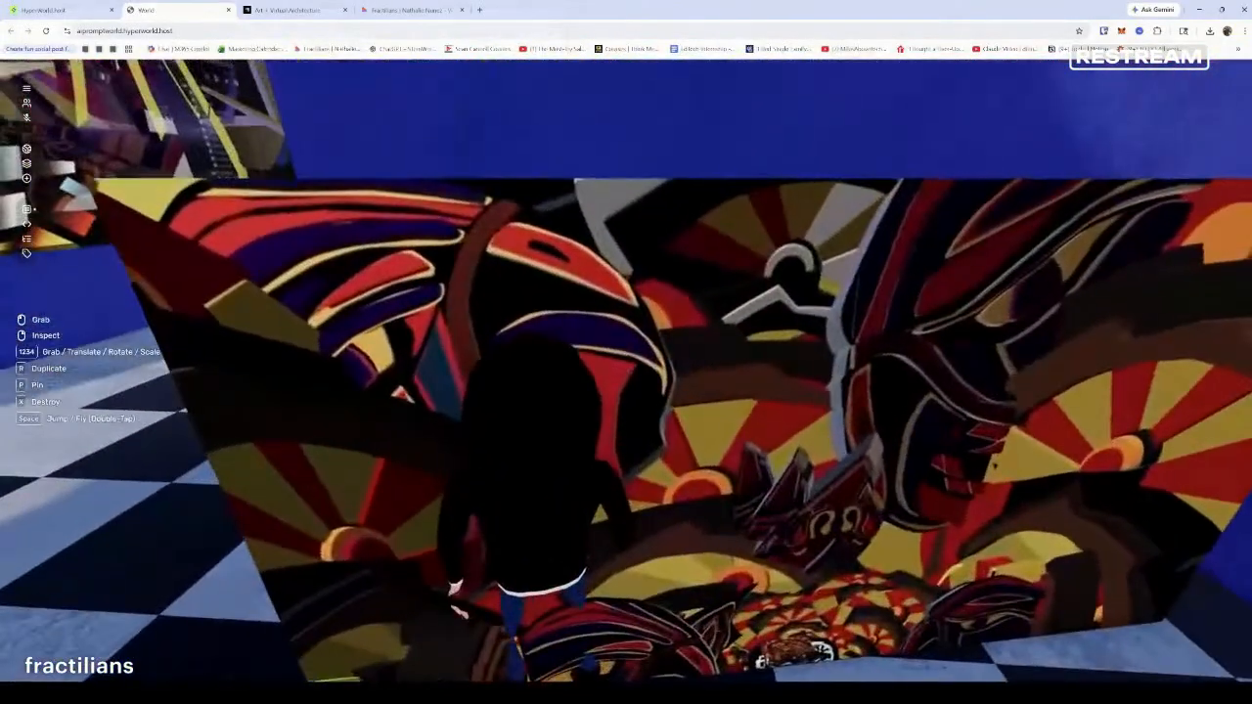
scroll(626, 352, "down", 3)
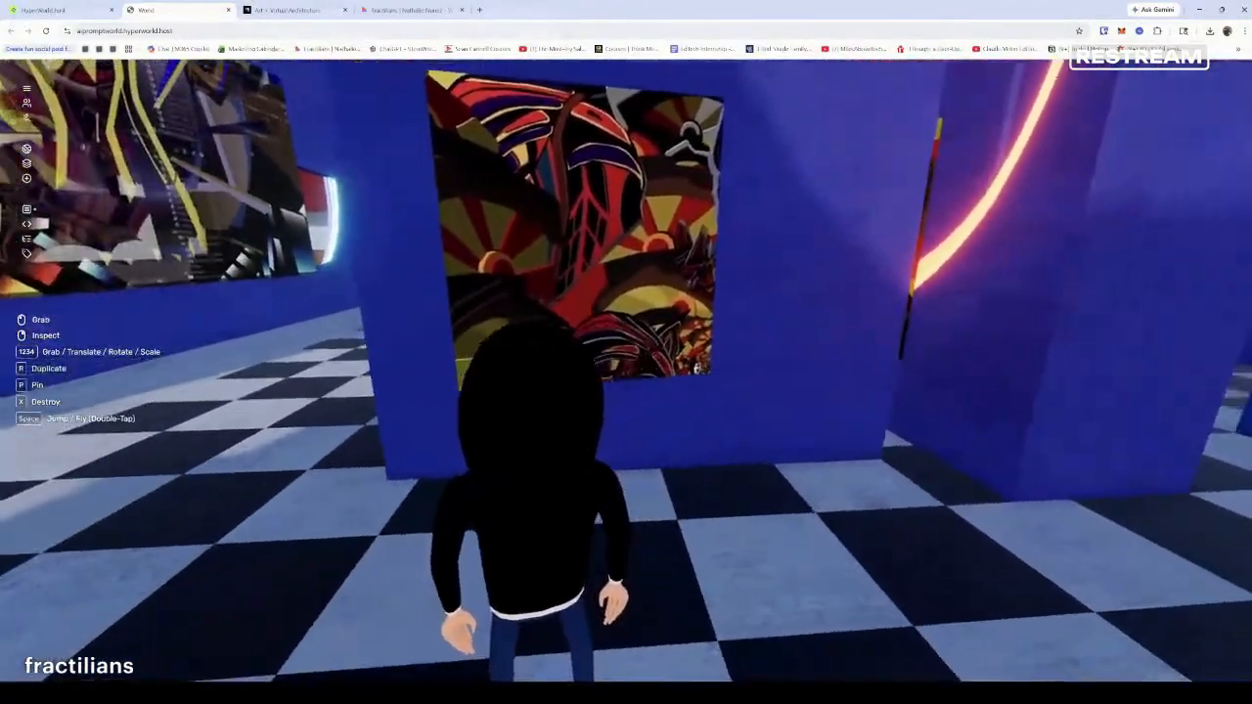
key("w")
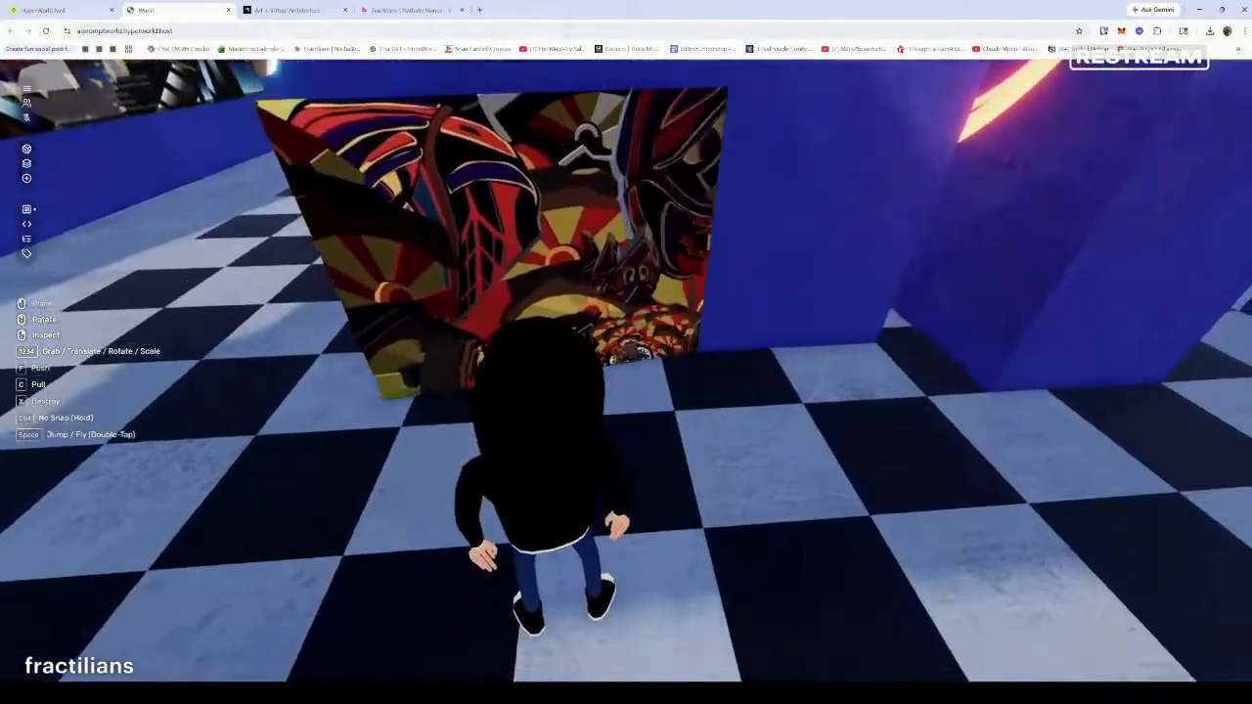
left_click(626, 352)
left_click(626, 352)
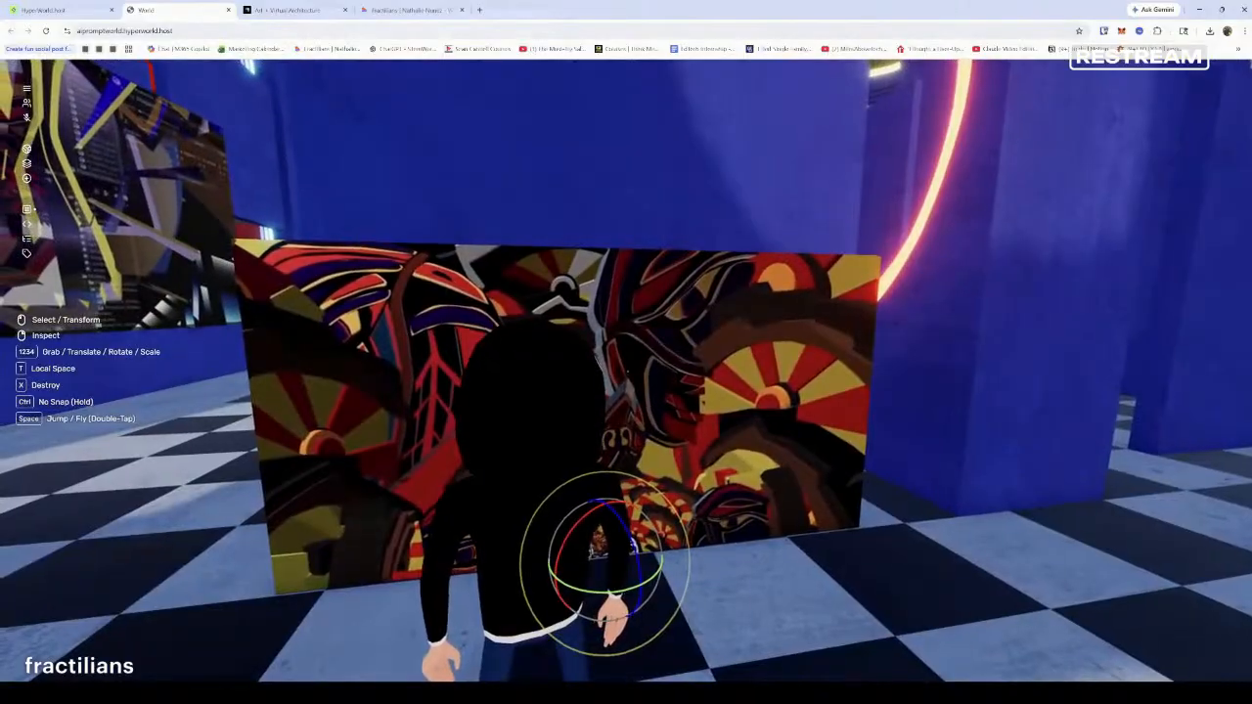
Adjust the metaverse.png image's placement with the Rotate and Grab tools so it sits close against the partition wall
key("w")
key("s")
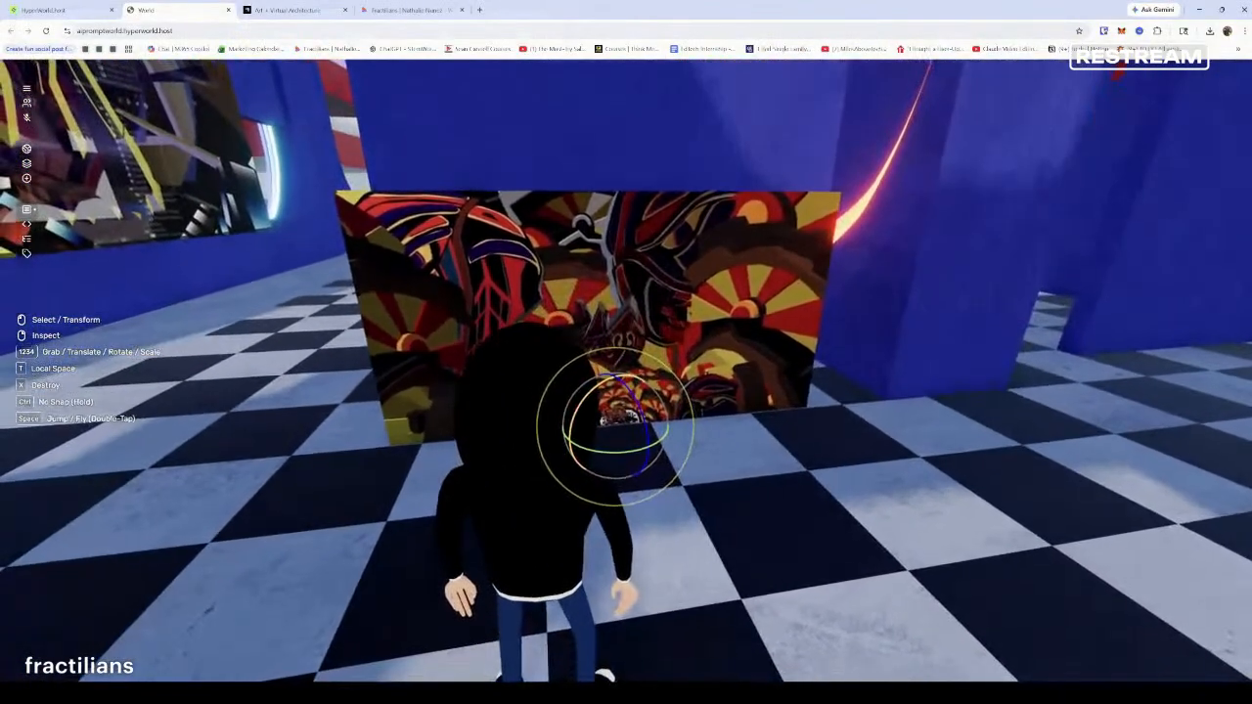
key("1")
left_click(627, 371)
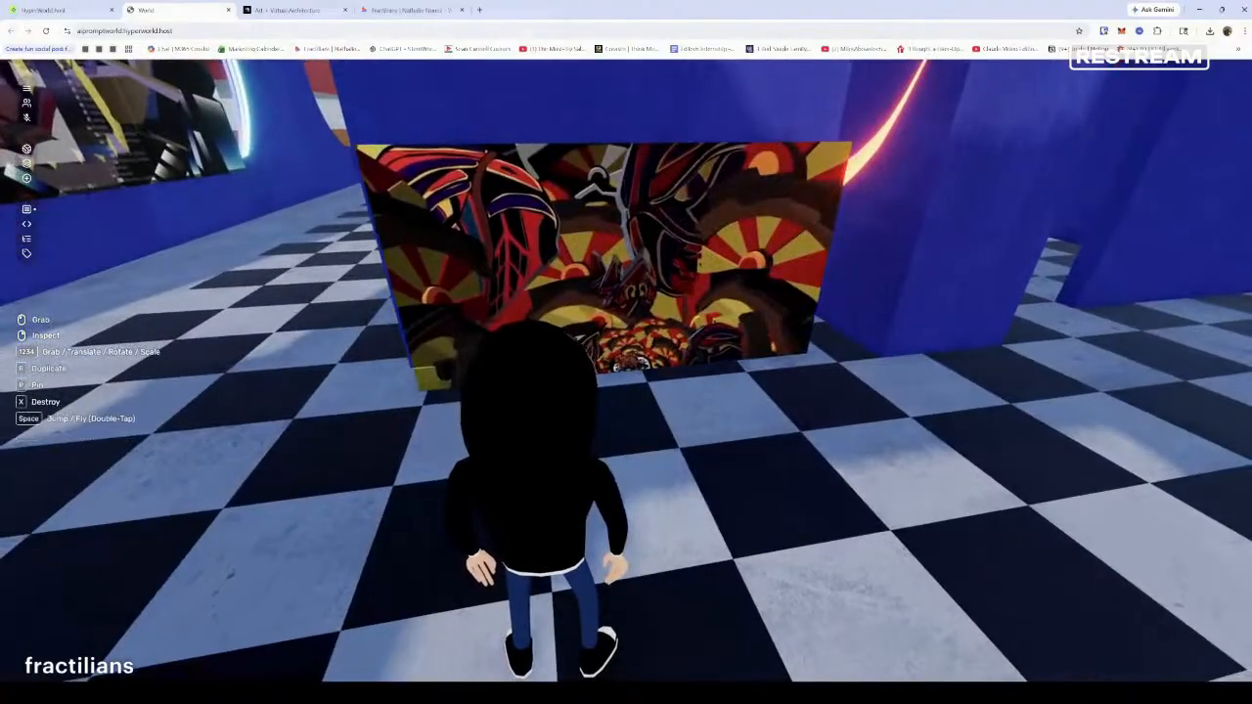
Translate the metaverse.png image straight up off the floor so it hangs on the partition wall
key("4")
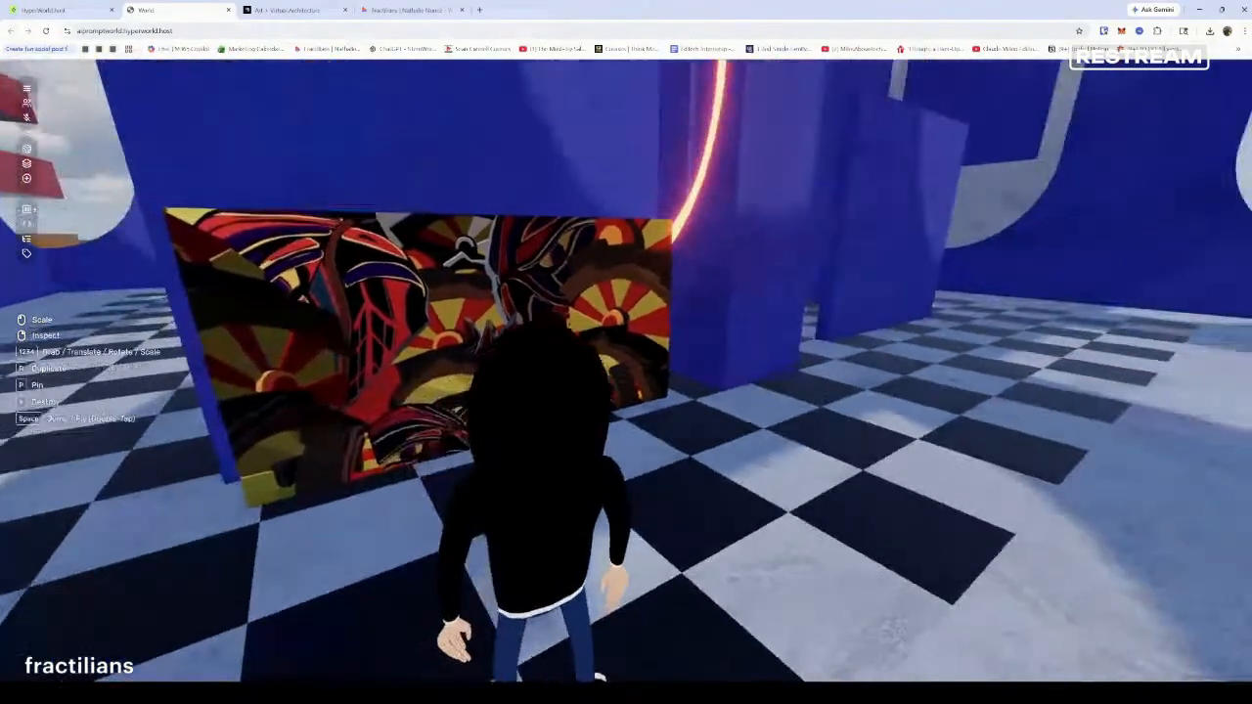
left_click(627, 371)
key("2")
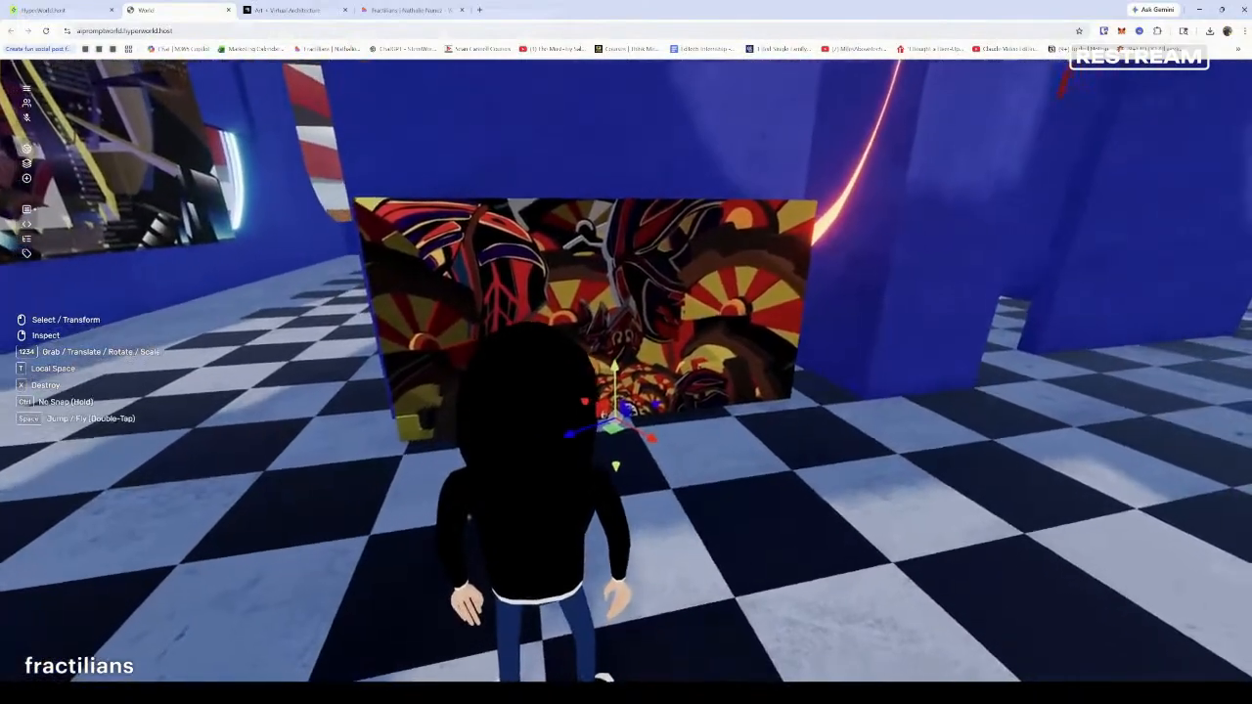
left_click_drag(627, 371, 626, 356)
key("Escape")
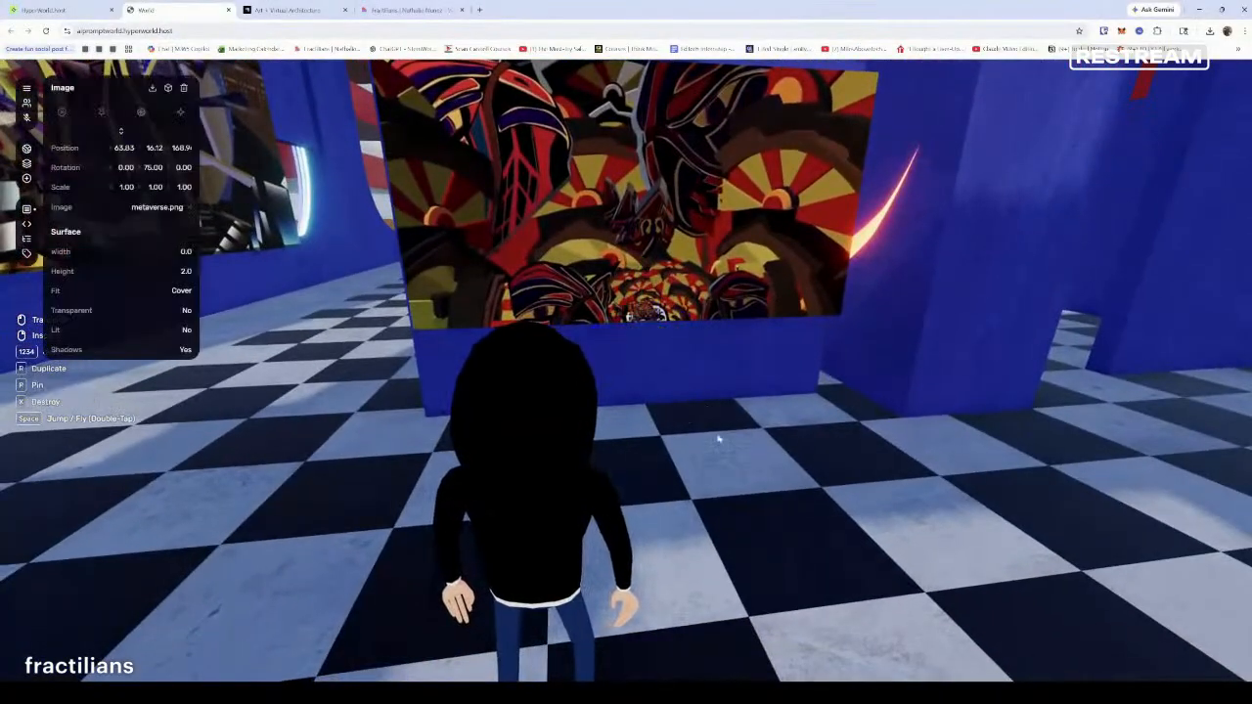
Fly the avatar up out of the gallery and back away to view the whole structure from above
left_click(683, 486)
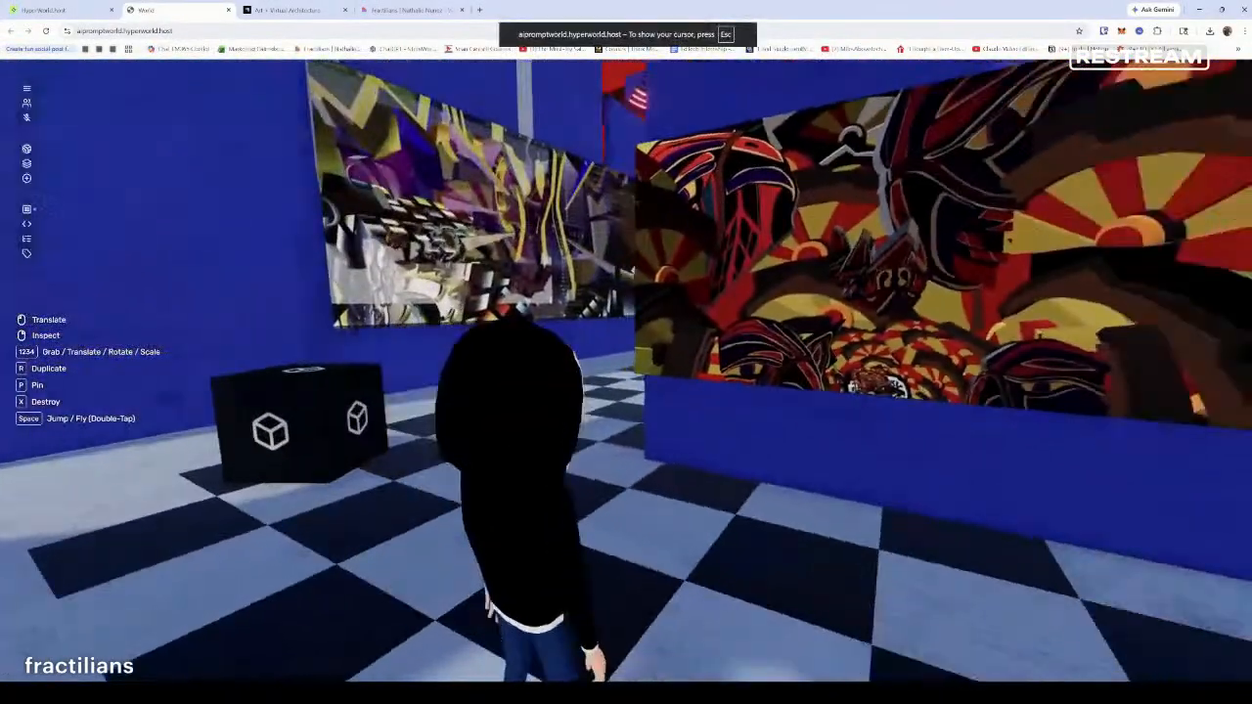
key("space")
key("space")
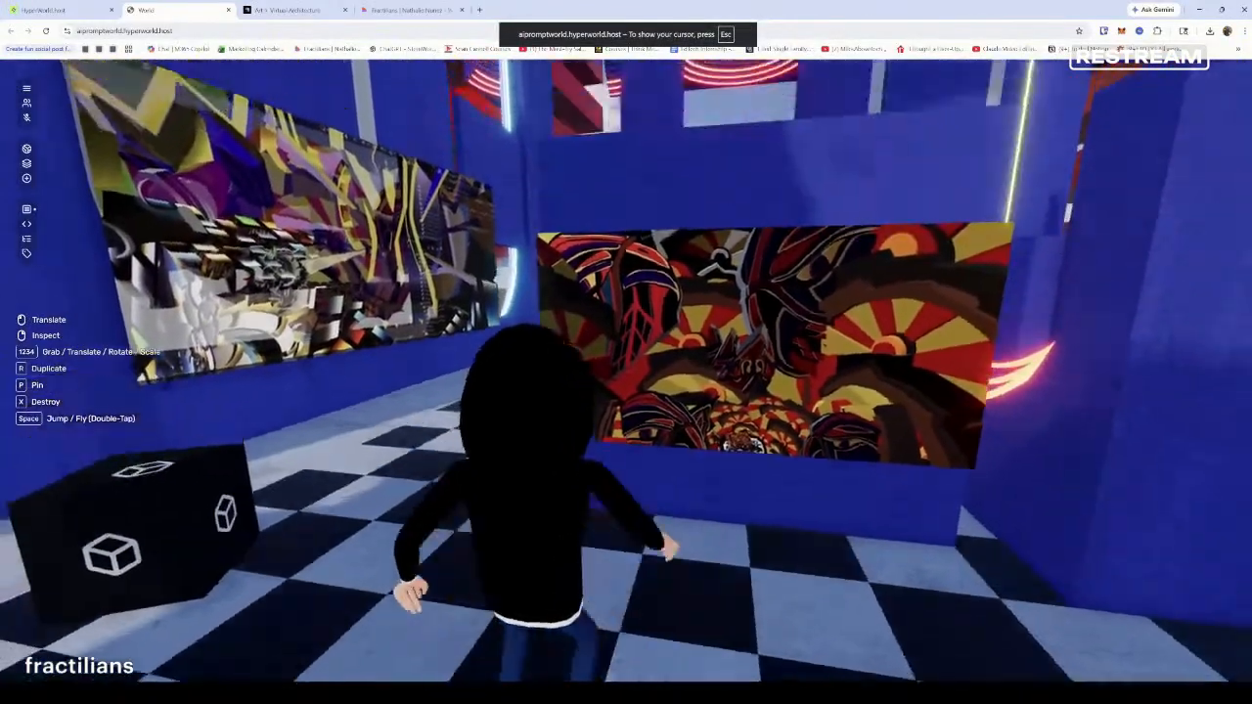
key("space")
key("s")
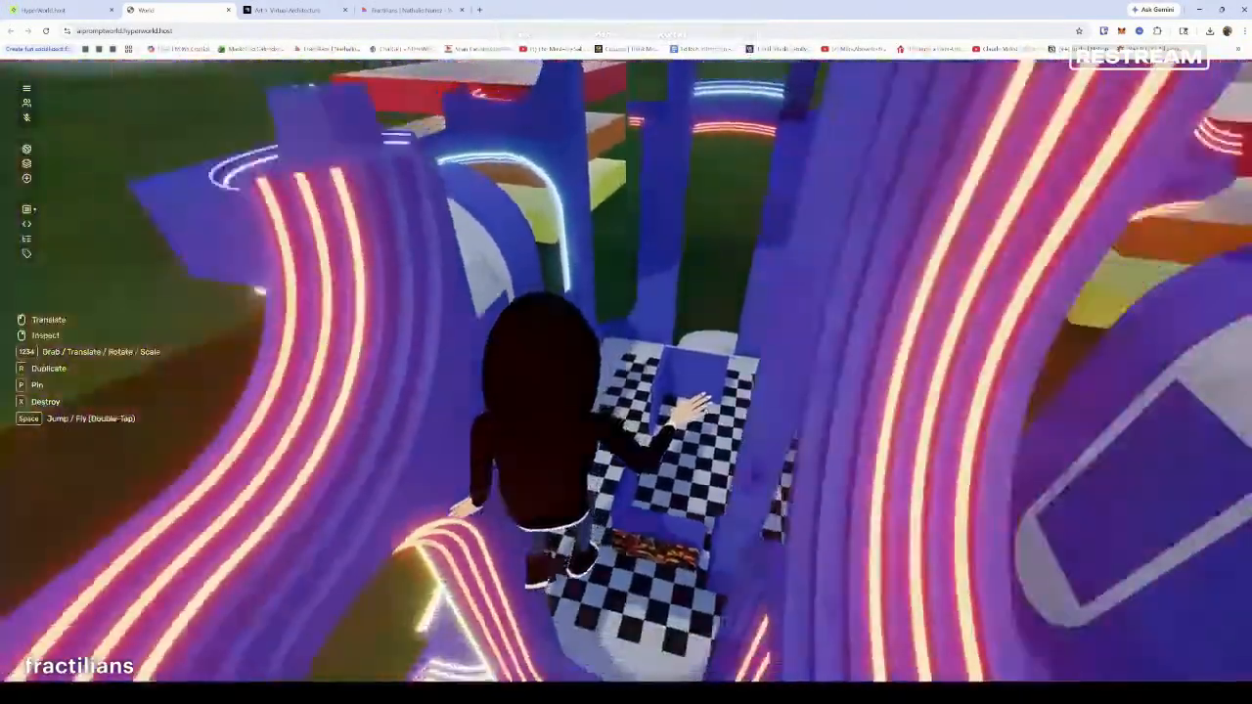
key("s")
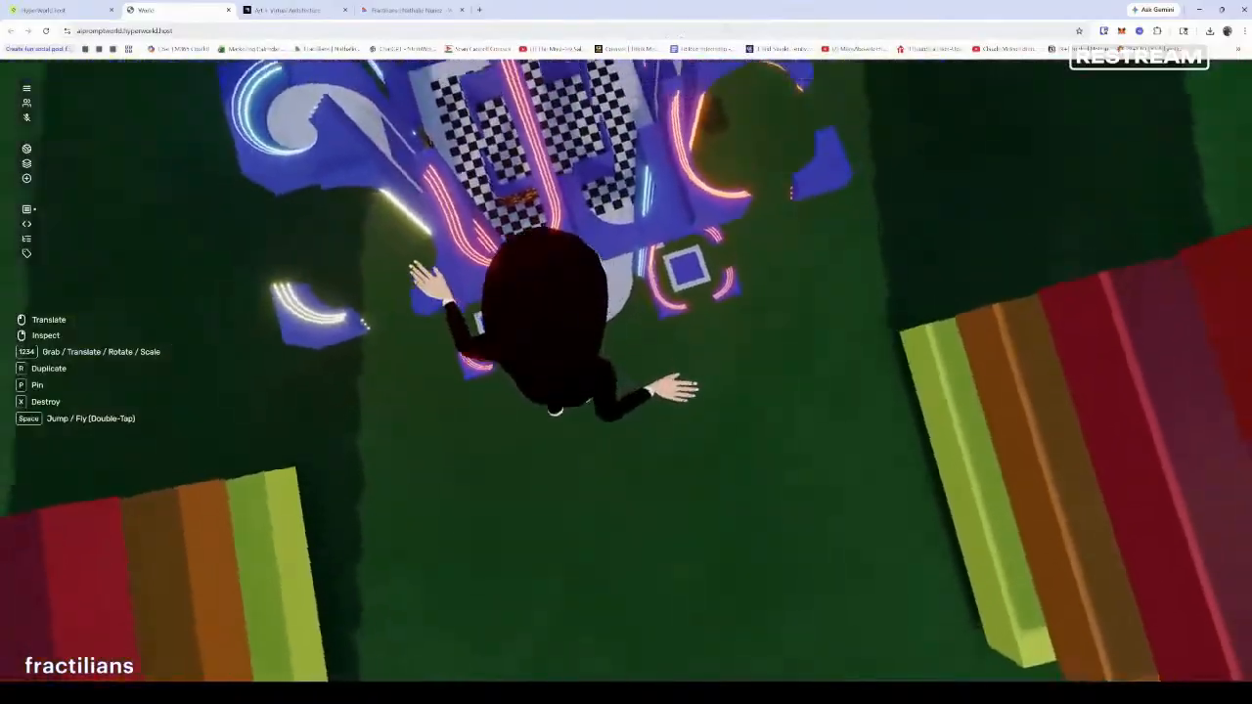
key("s")
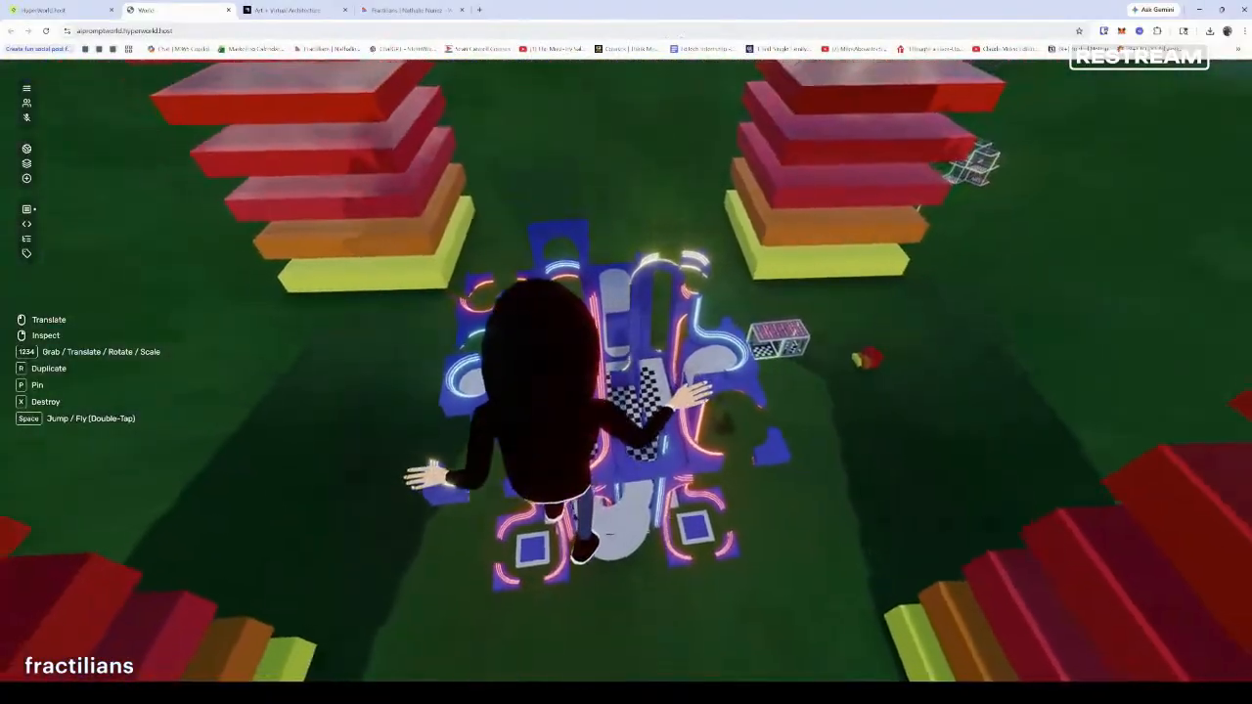
key("s")
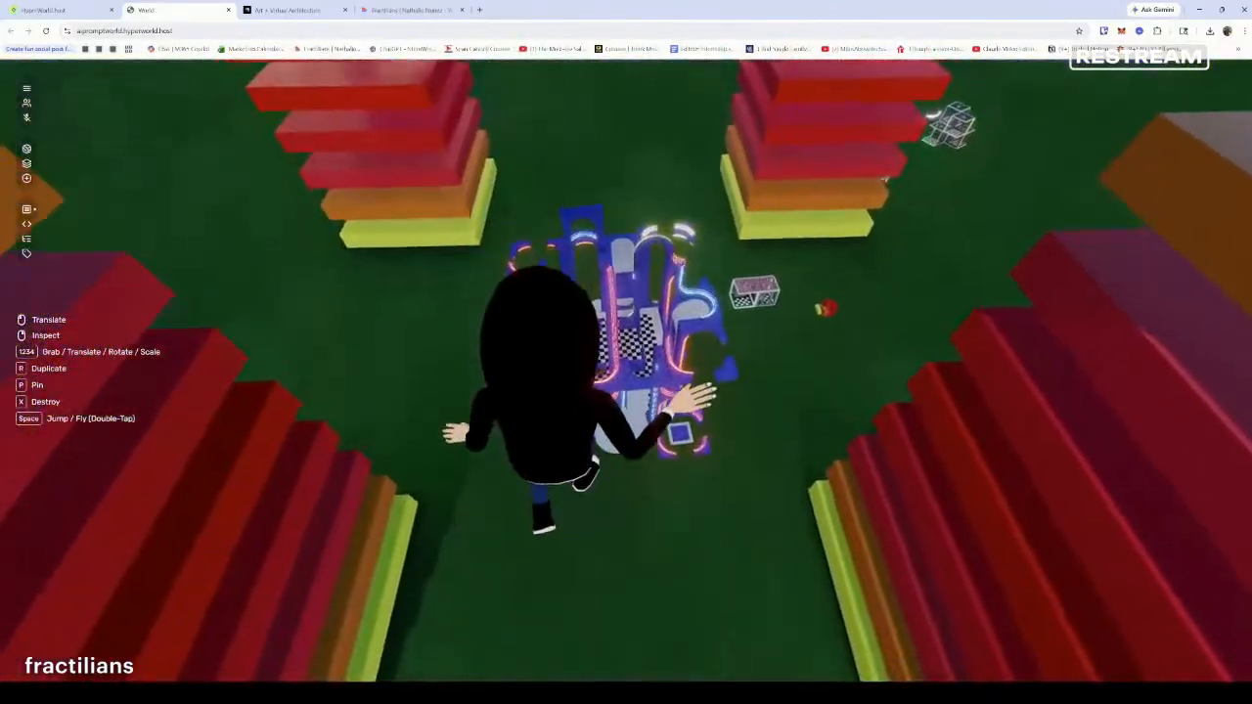
Fly back down through the gallery past the hung images, and out around the colored stacked slabs
key("w")
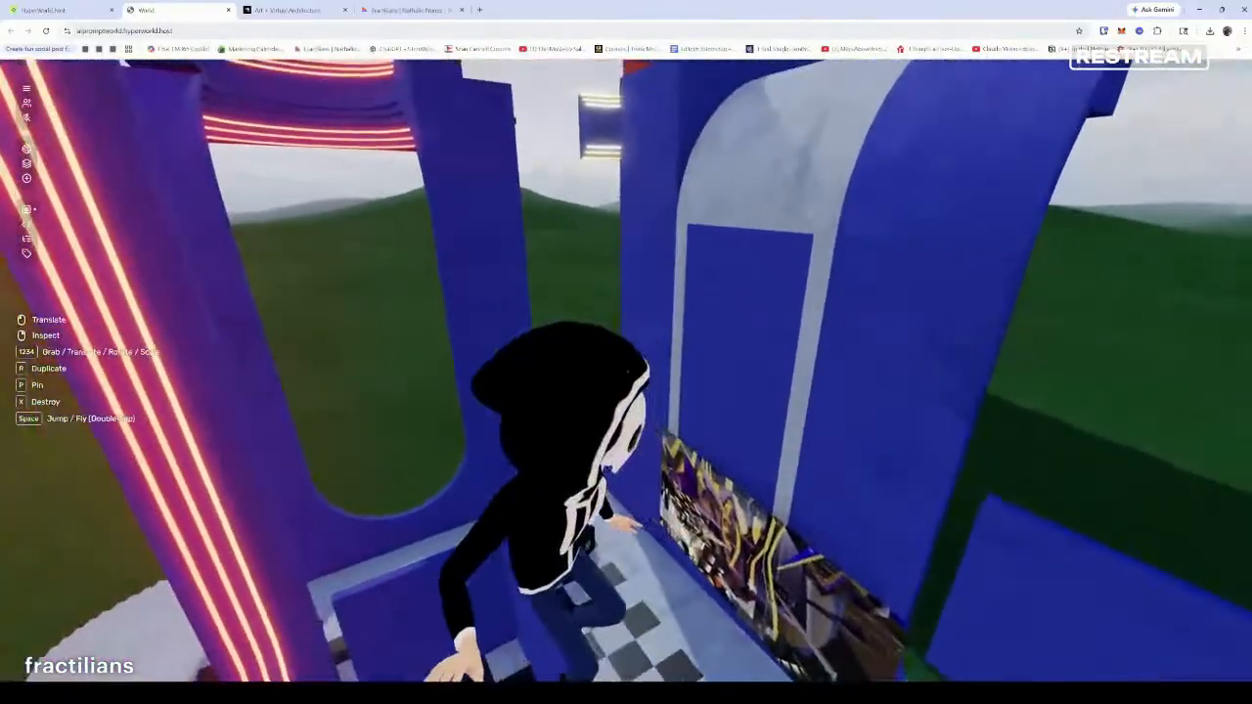
key("w")
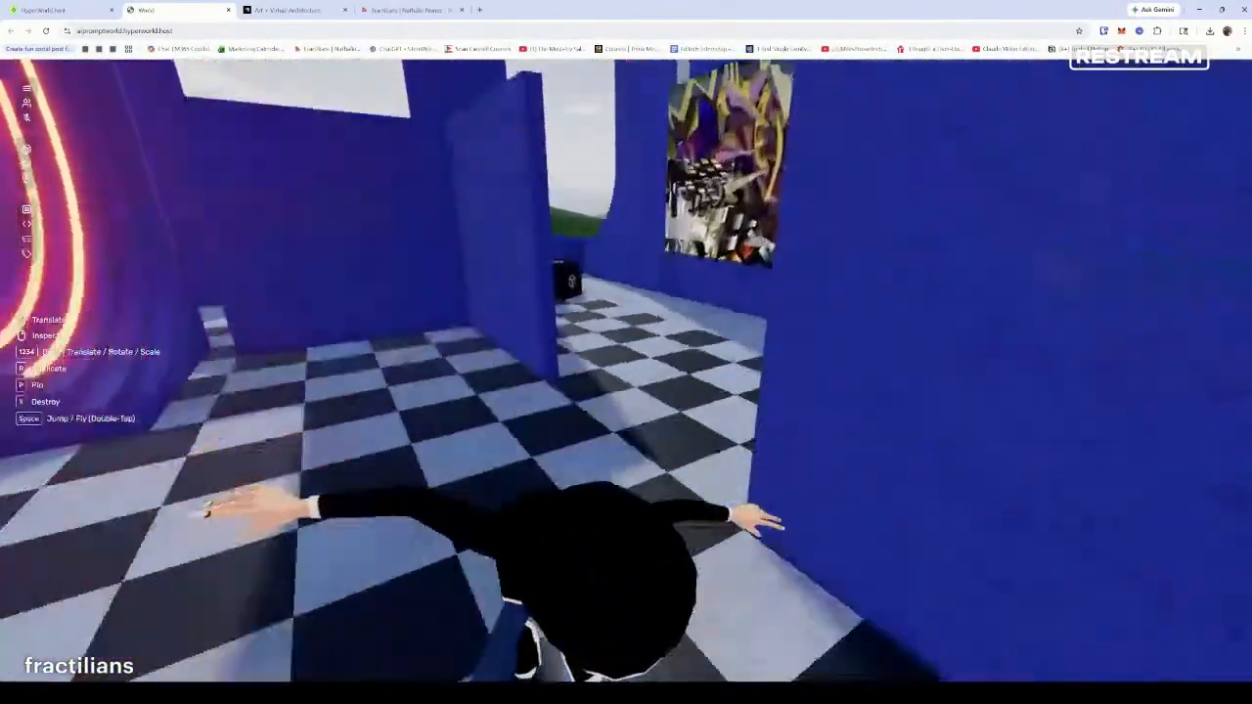
key("w")
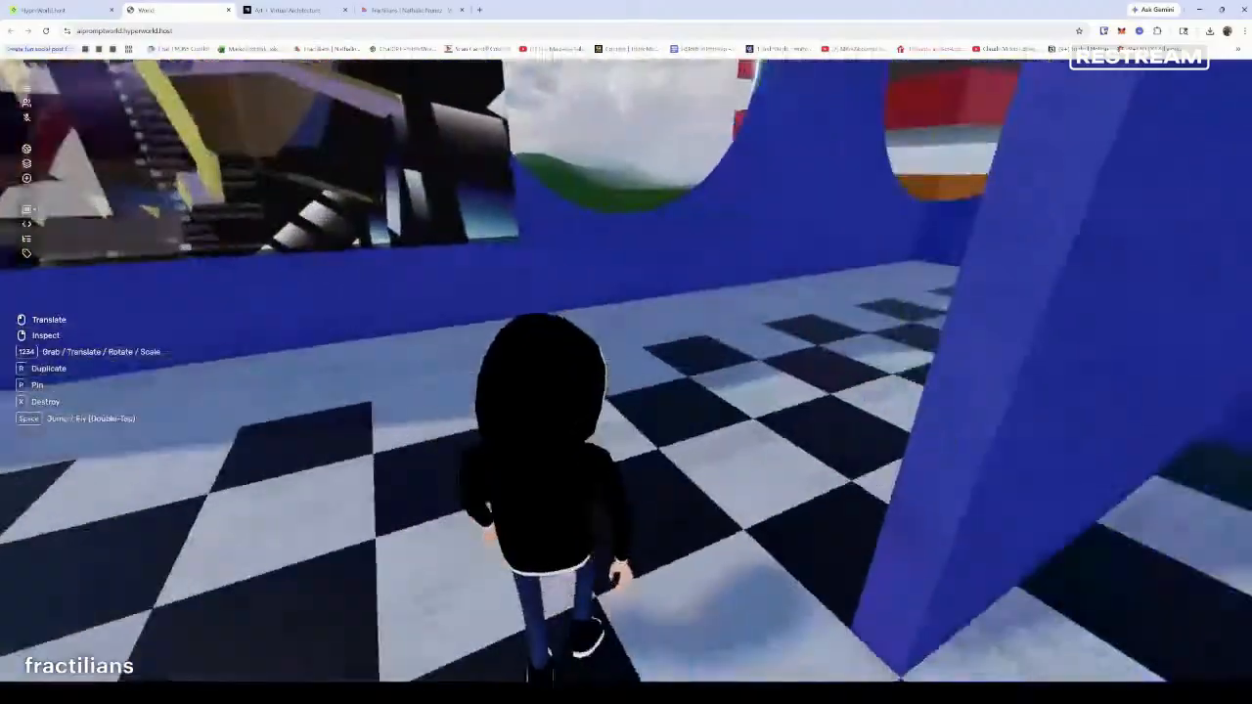
key("space")
key("w")
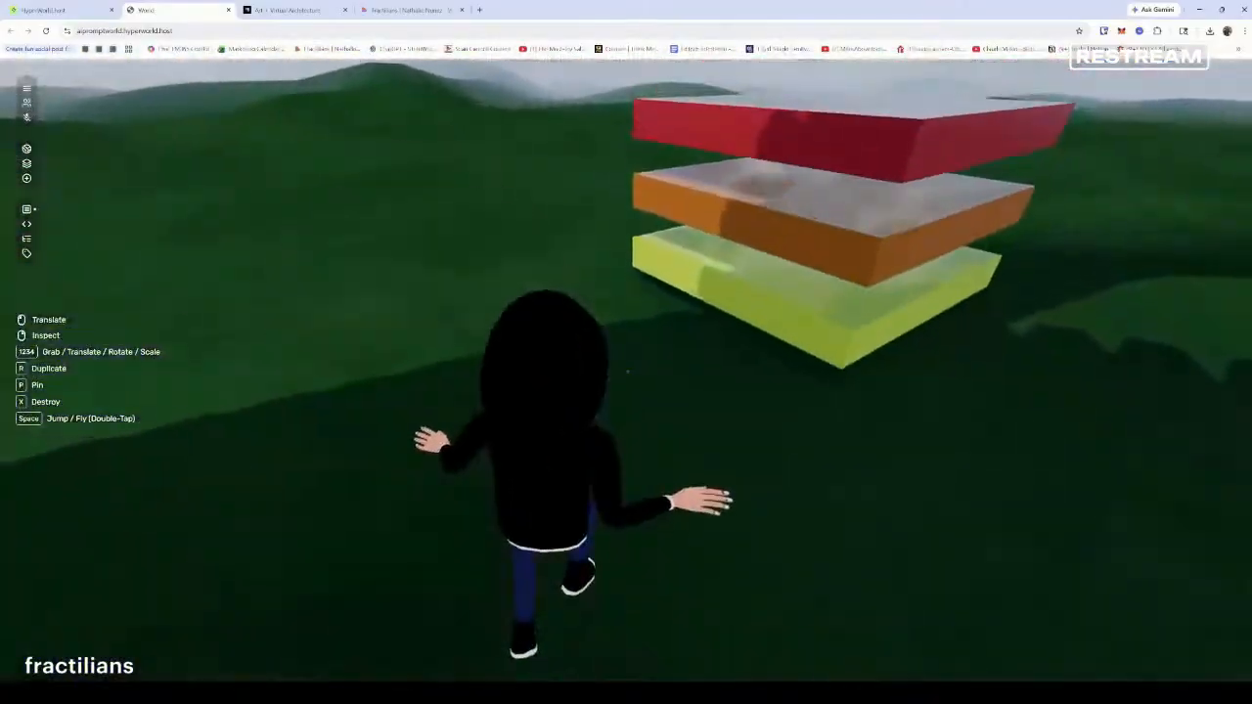
key("w")
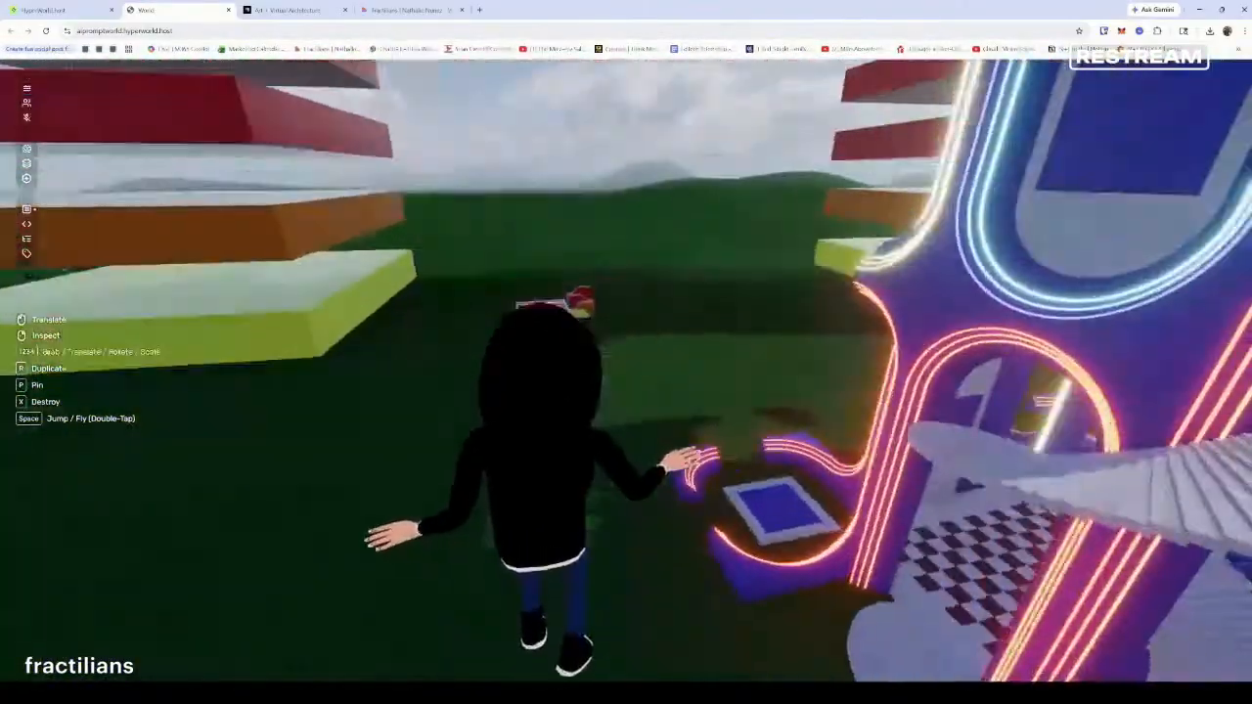
key("w")
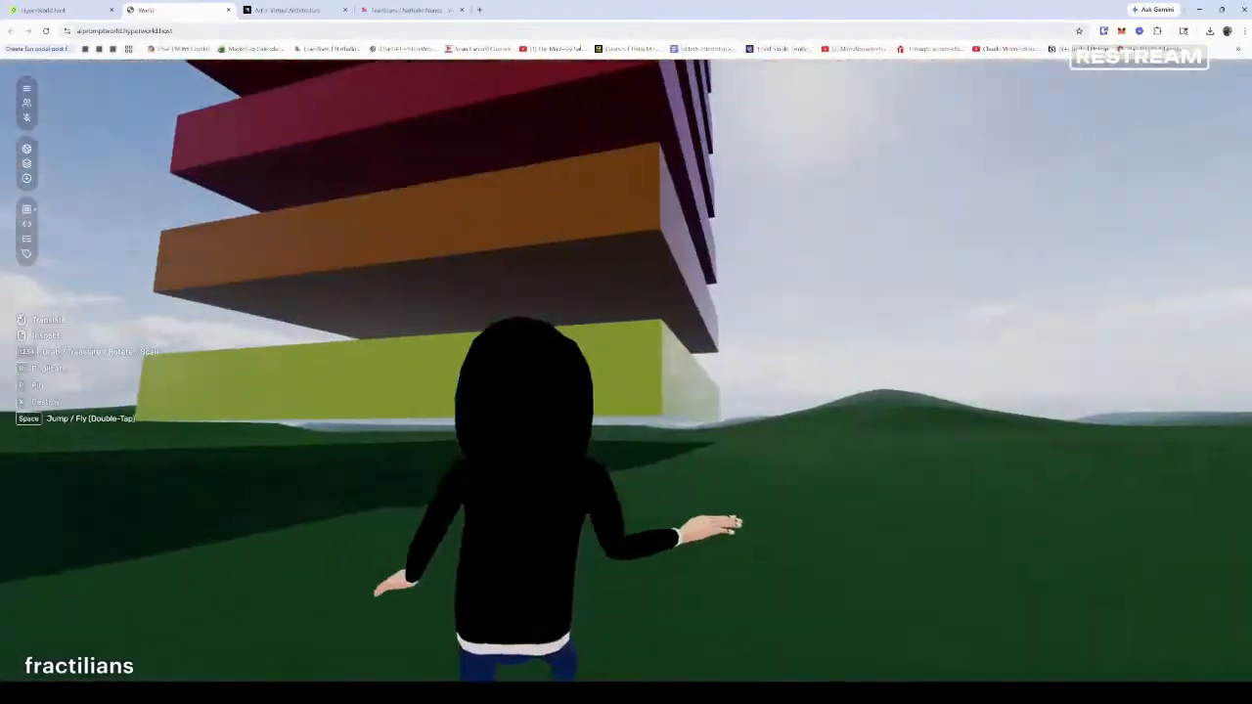
Fly the avatar around the colored stacked slabs and across the open field toward the group of trees
key("w")
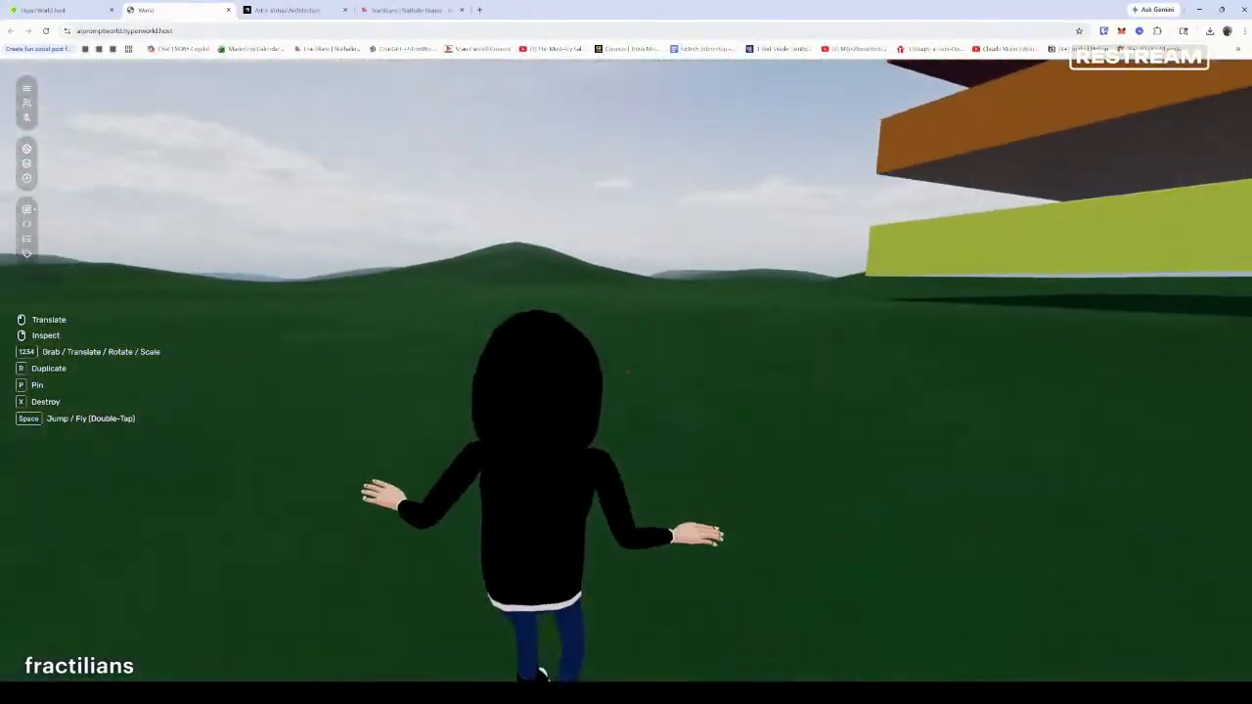
key("w")
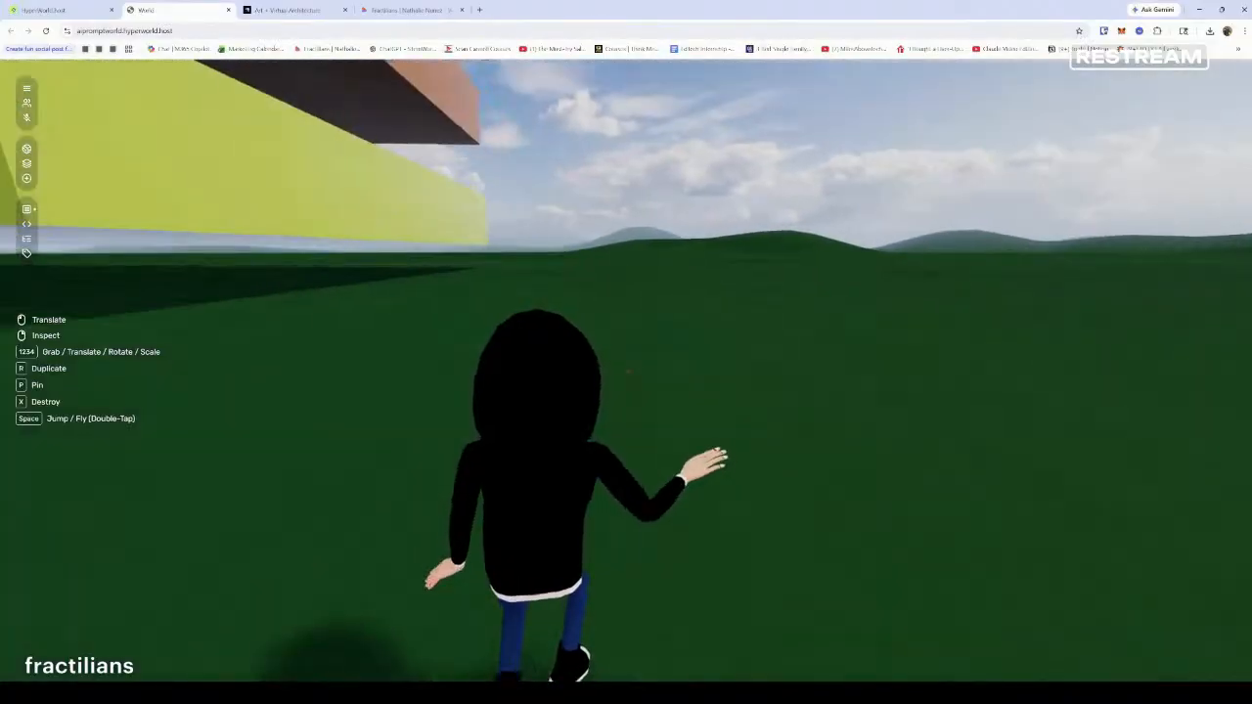
key("w")
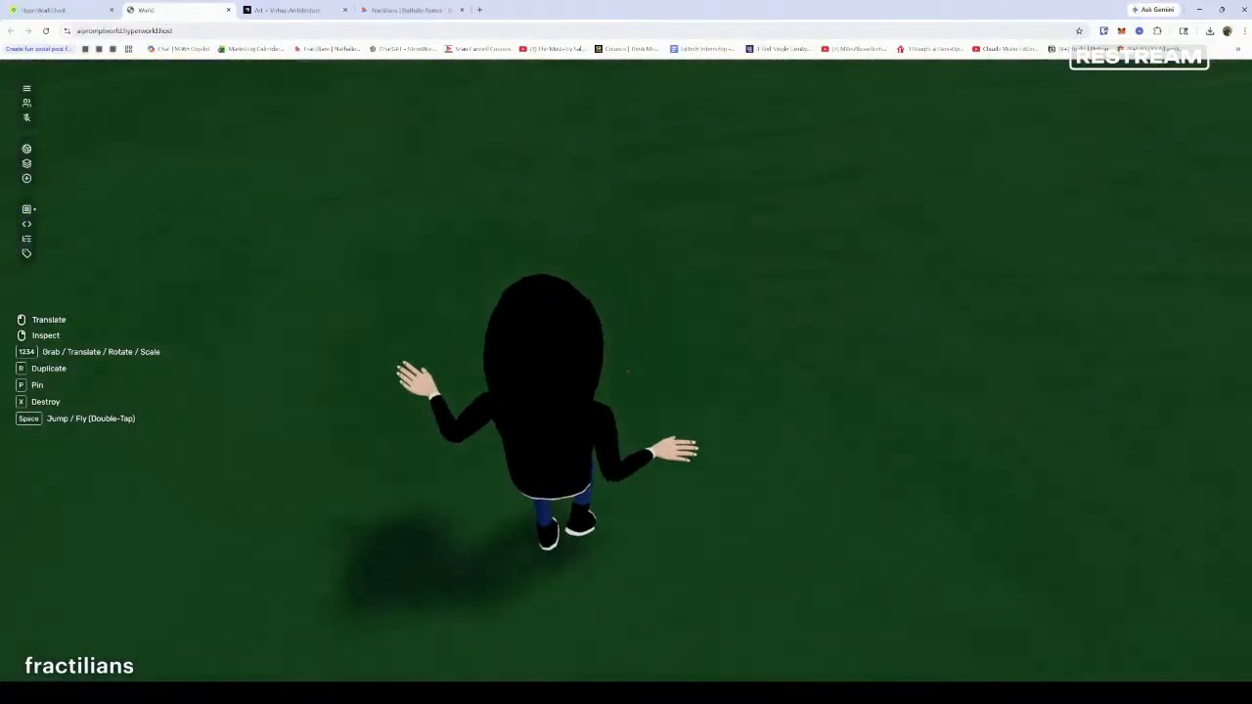
key("w")
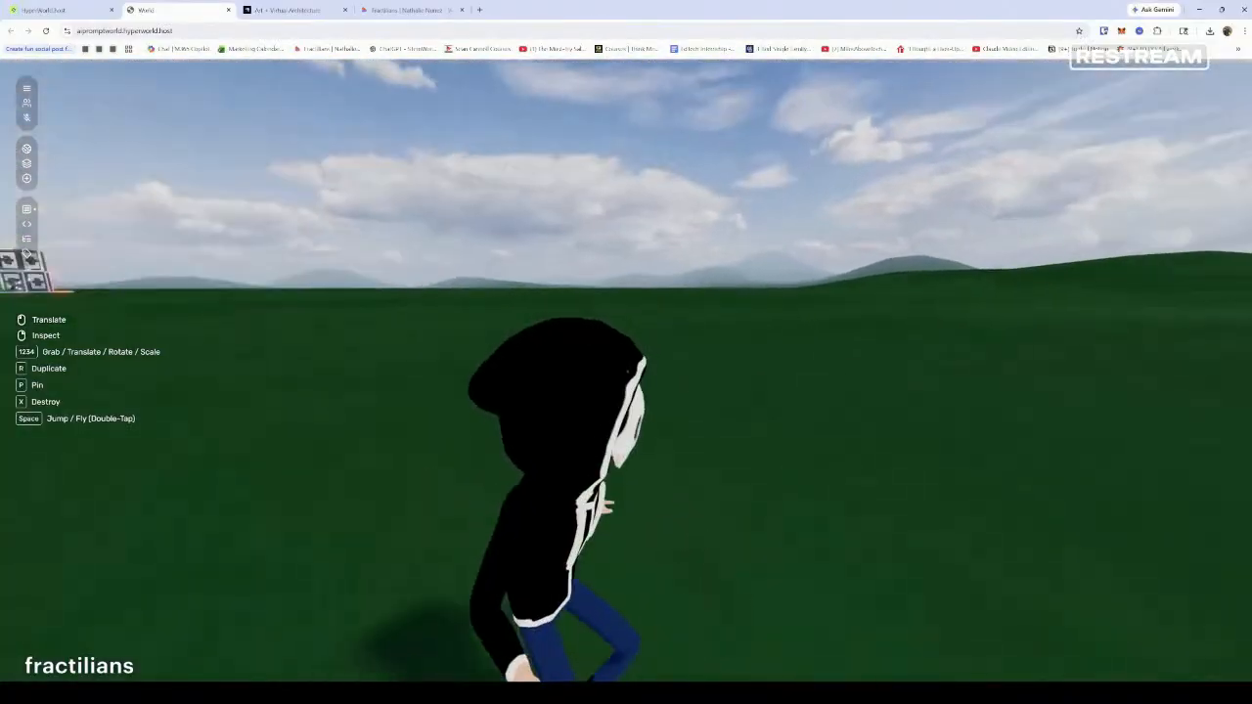
key("space")
key("w")
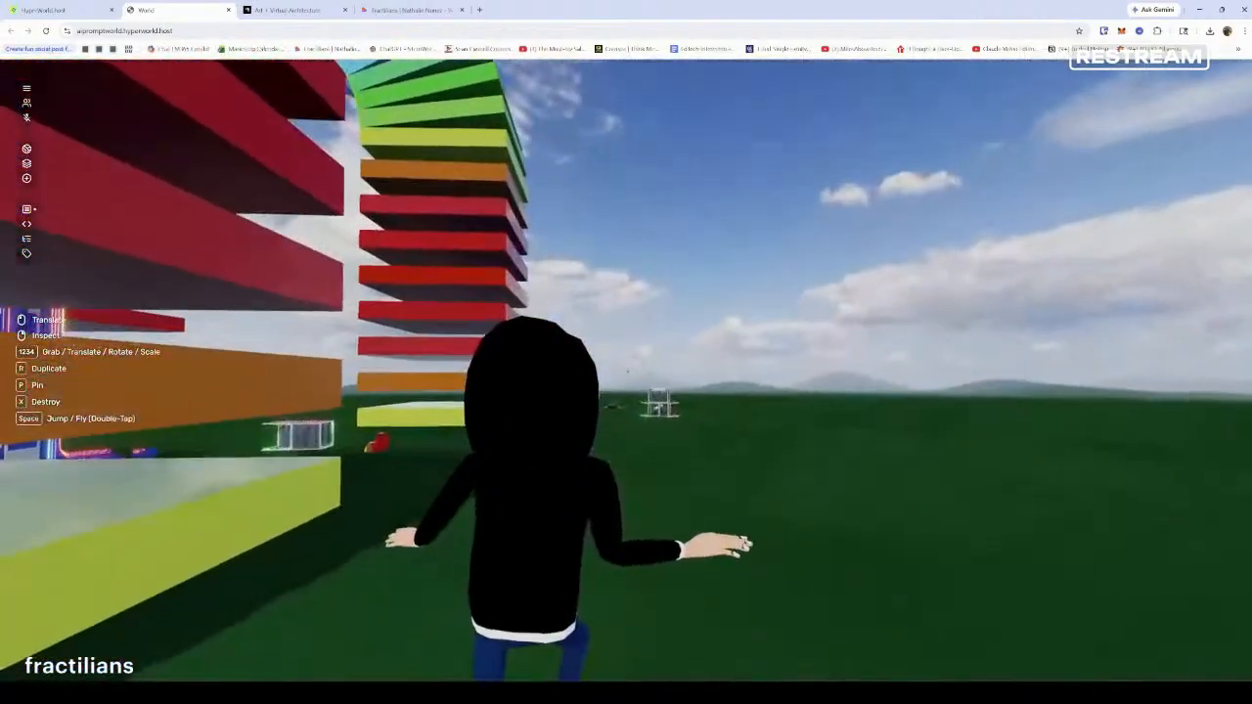
key("w")
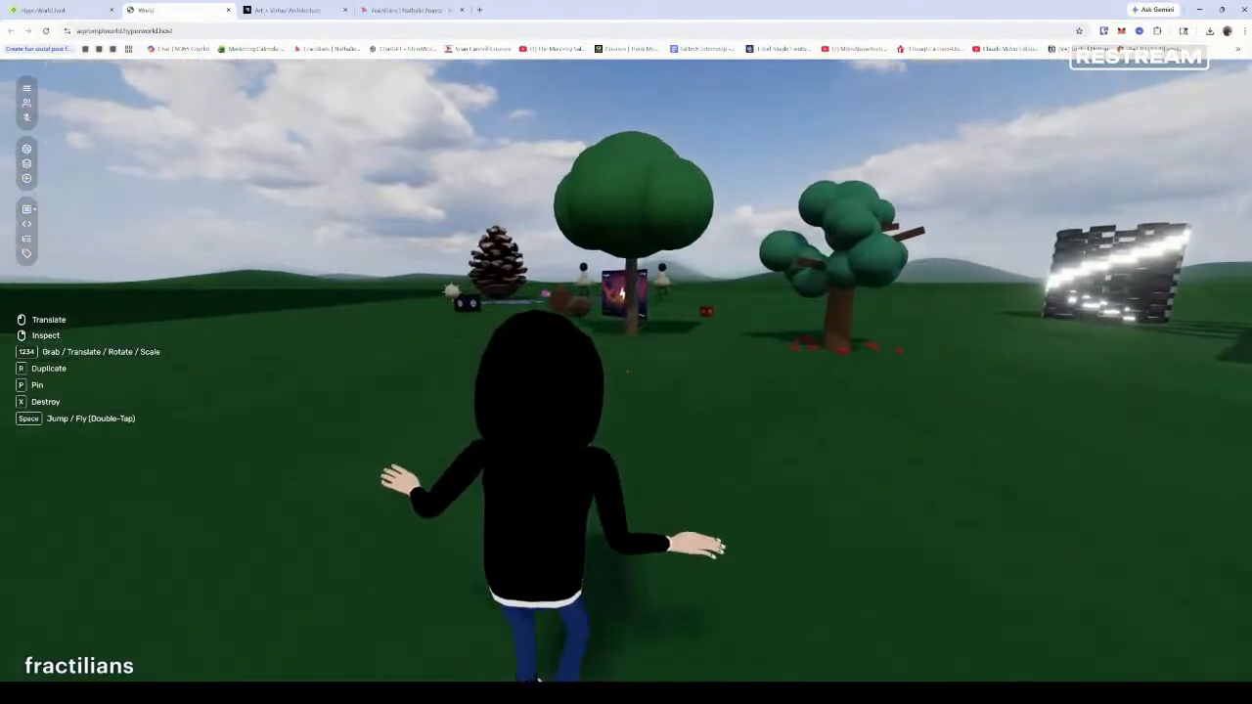
Move the avatar past the trees and the Hyperfy sign to the spiky pufferfish model beside the black cube
key("w")
key("space")
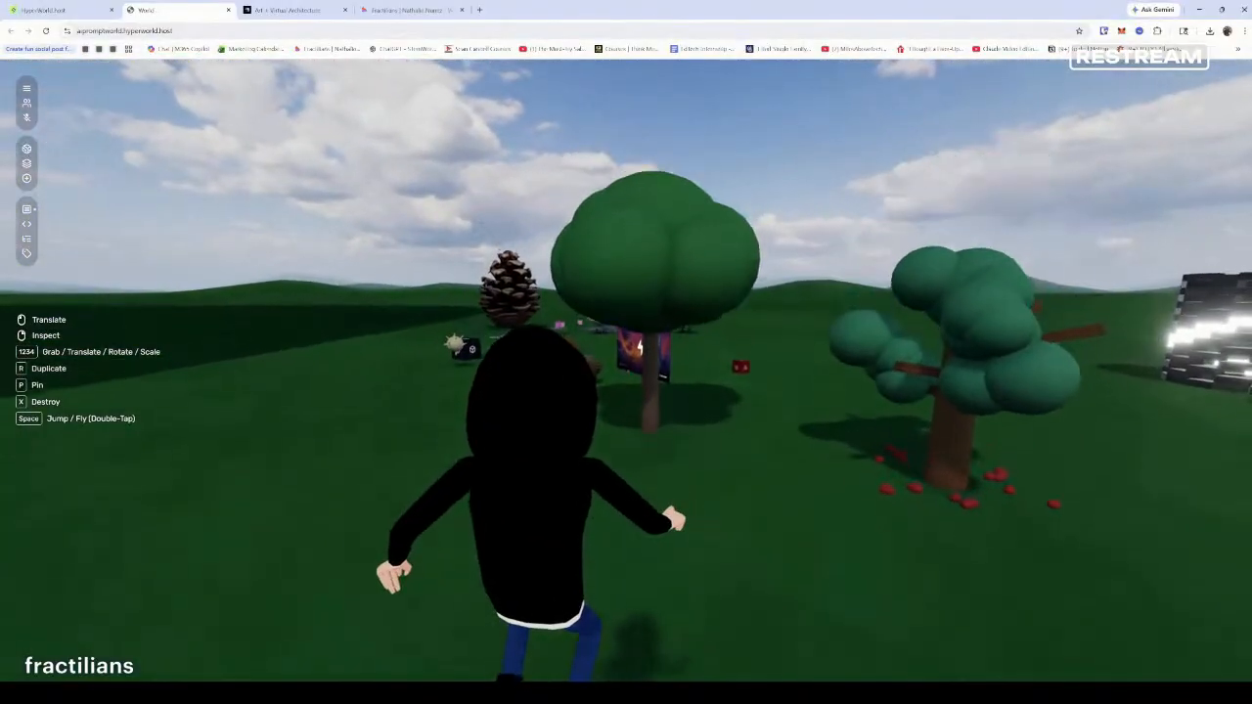
key("a")
key("w")
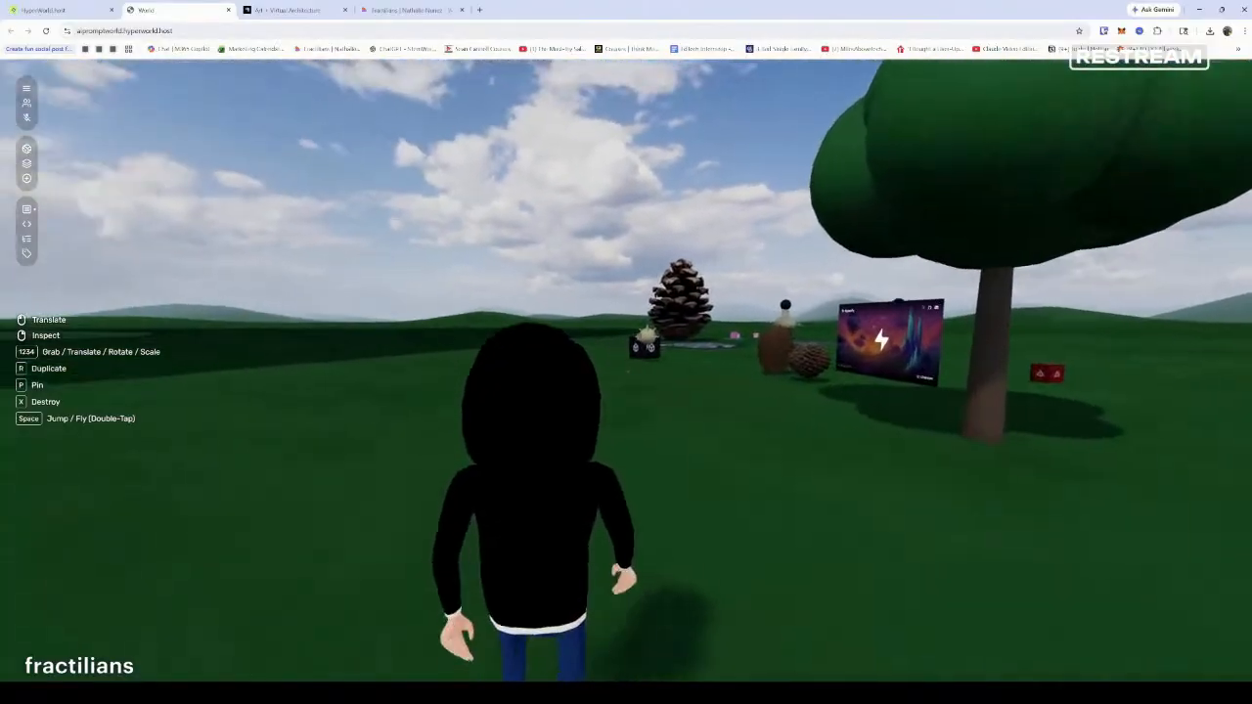
key("w")
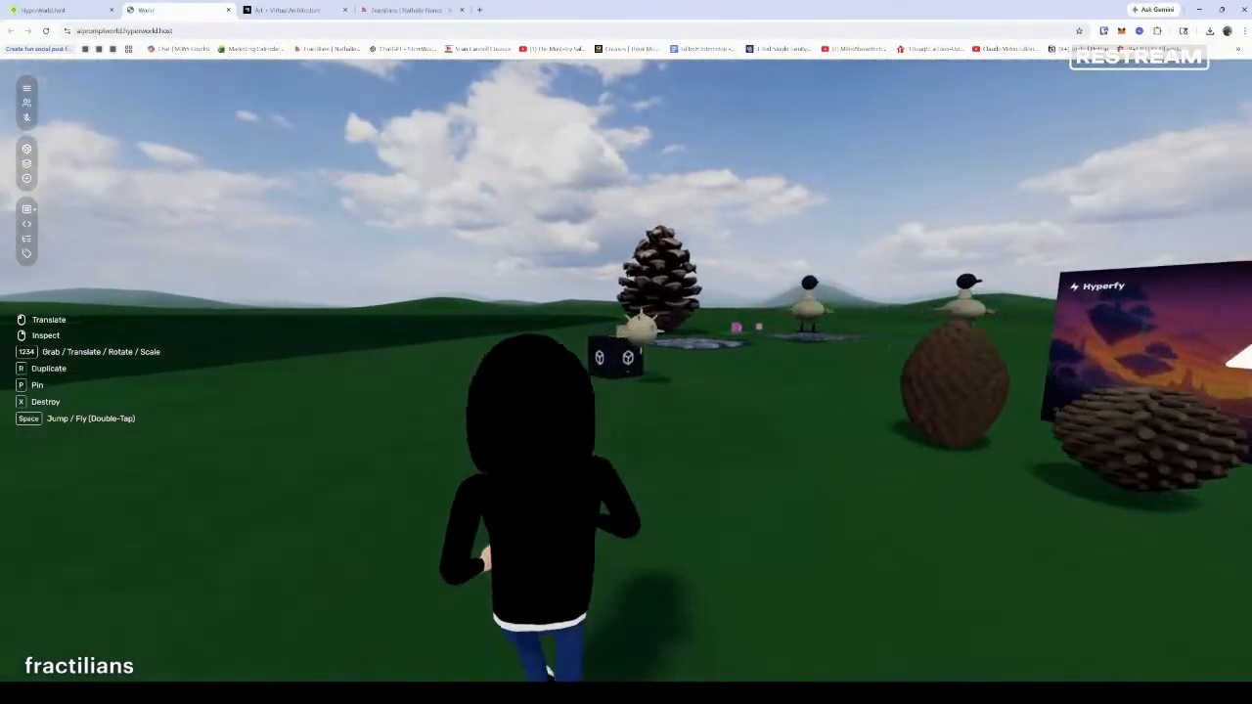
key("w")
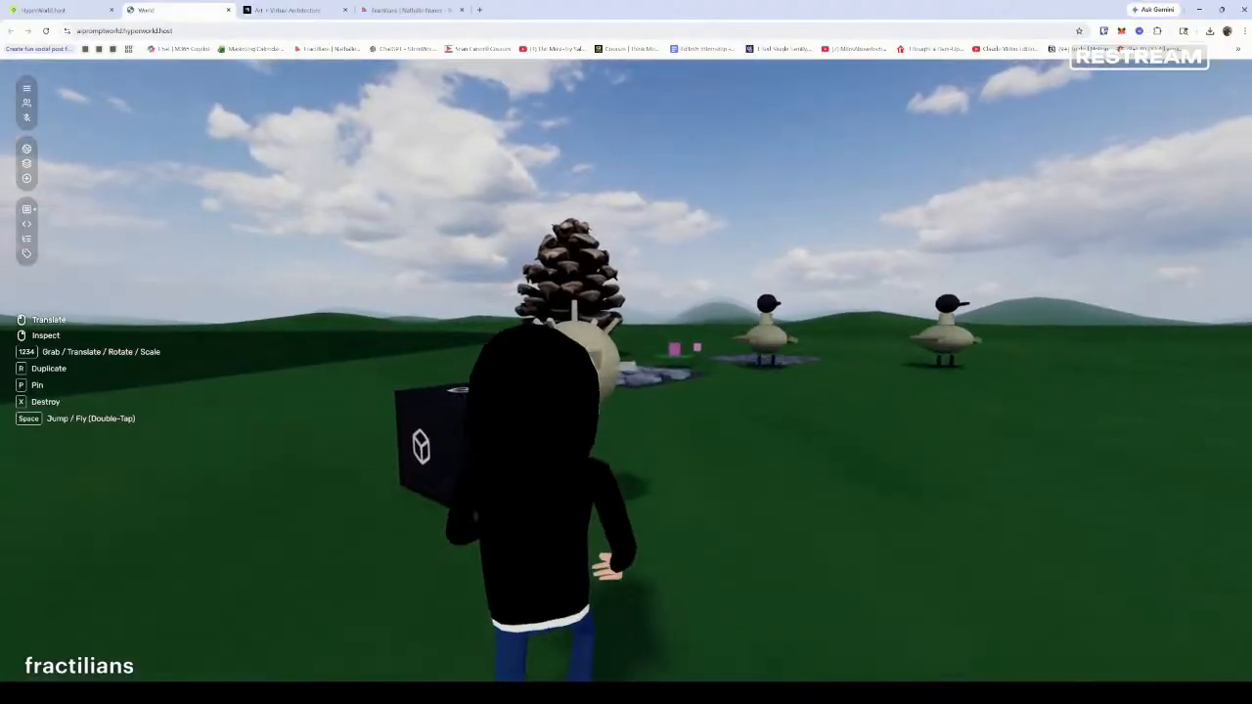
key("w")
key("s")
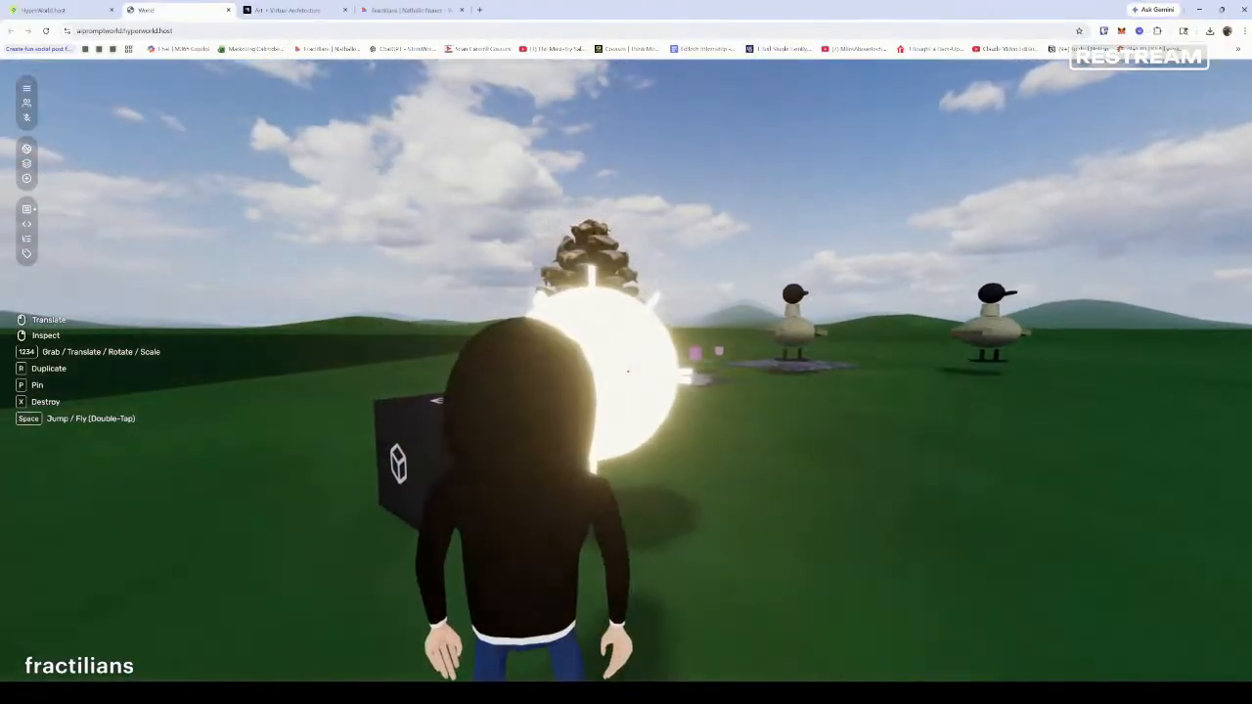
Carry a copy of the spiky pufferfish model into the neon gallery with the Grab tool and place it just above the checkered floor
left_click(628, 372)
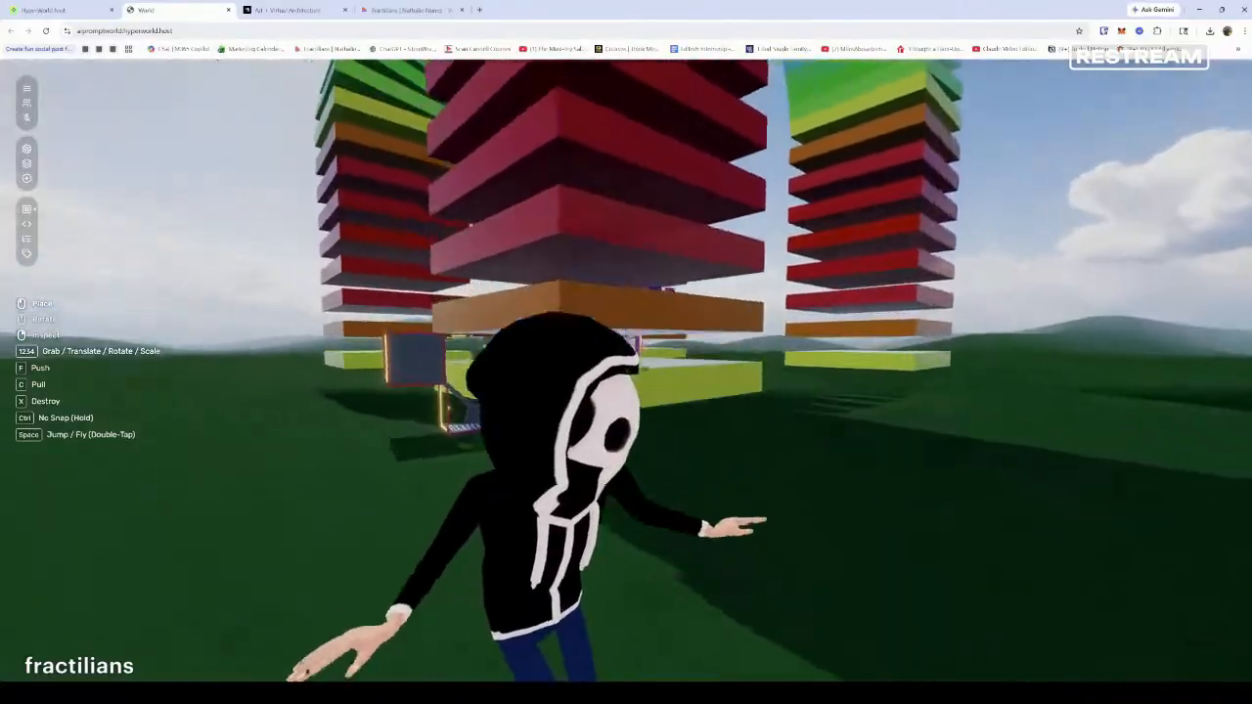
key("w")
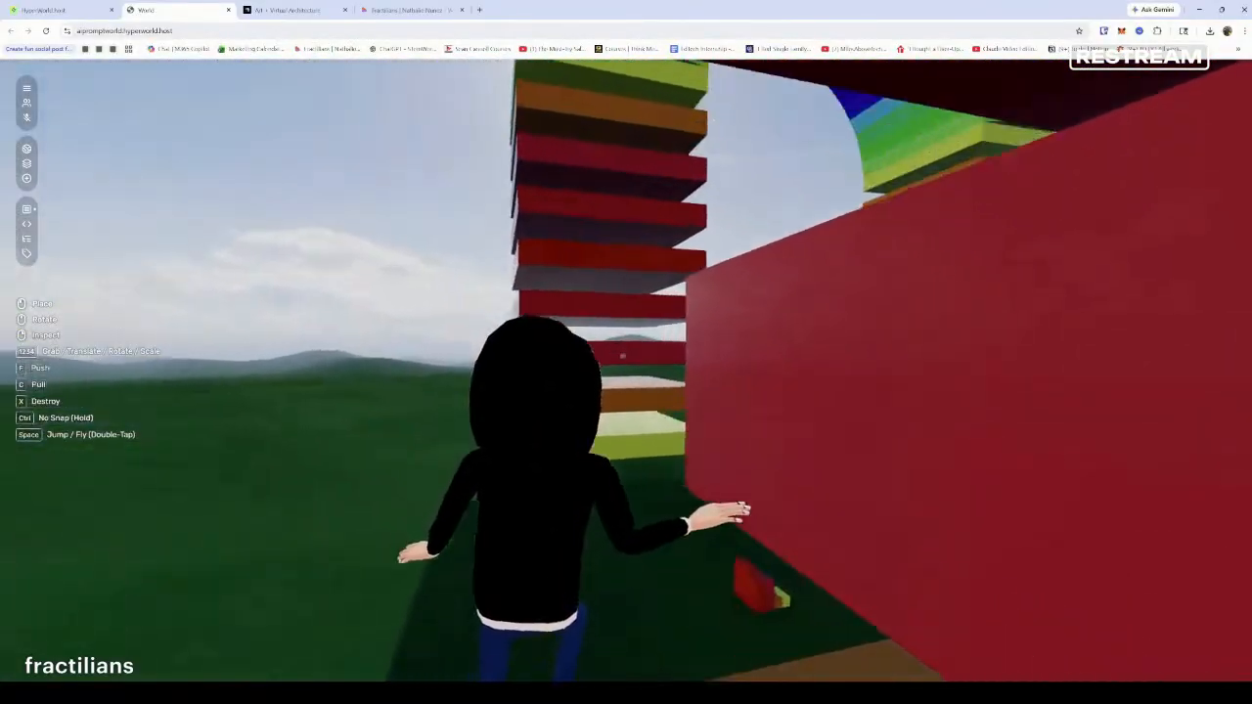
key("w")
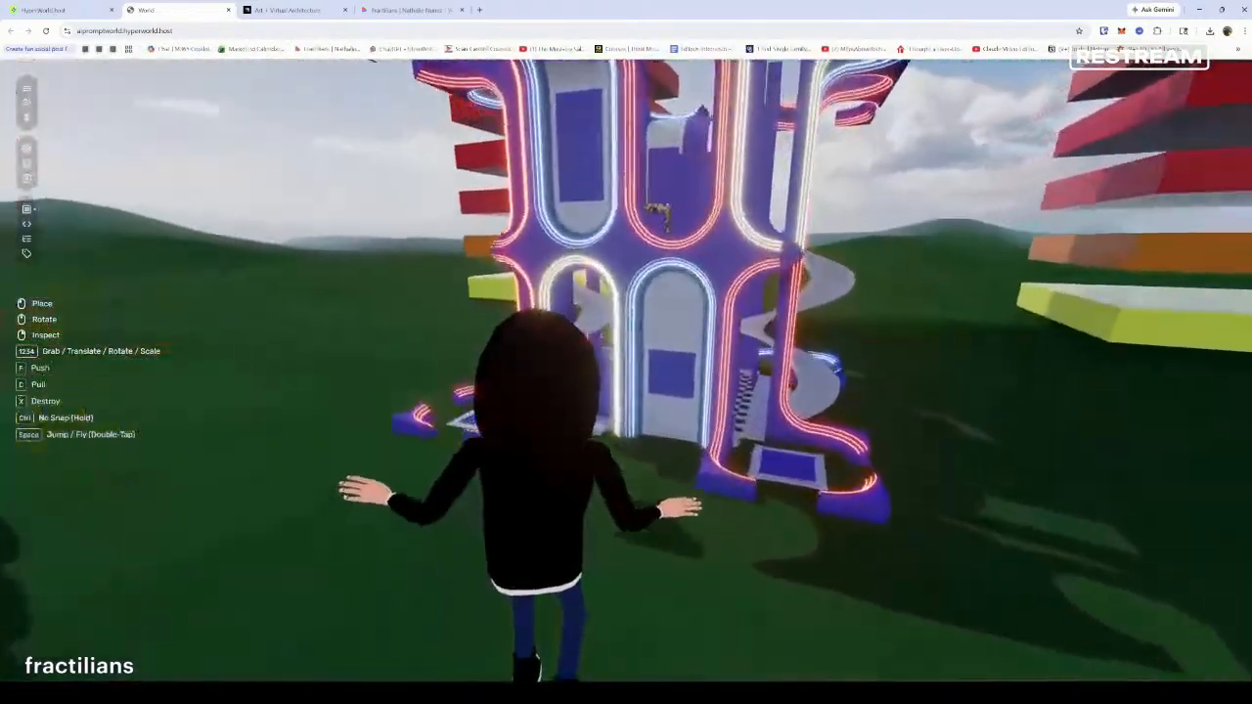
key("w")
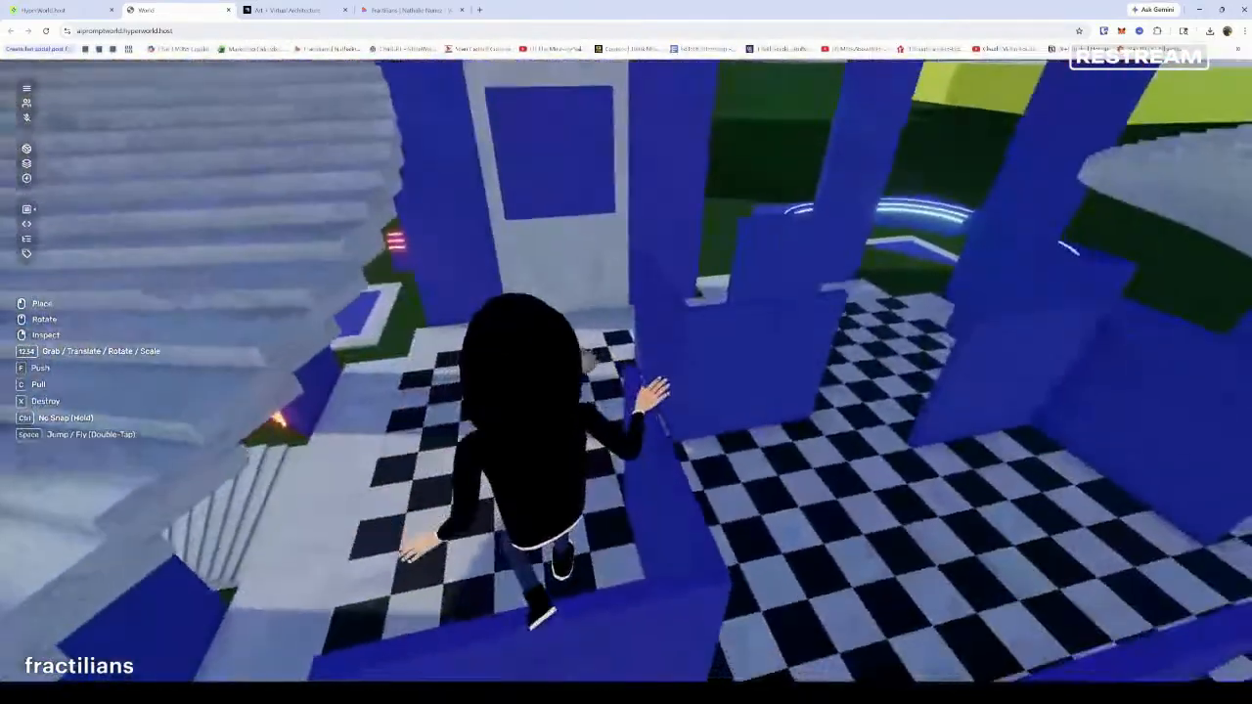
key("w")
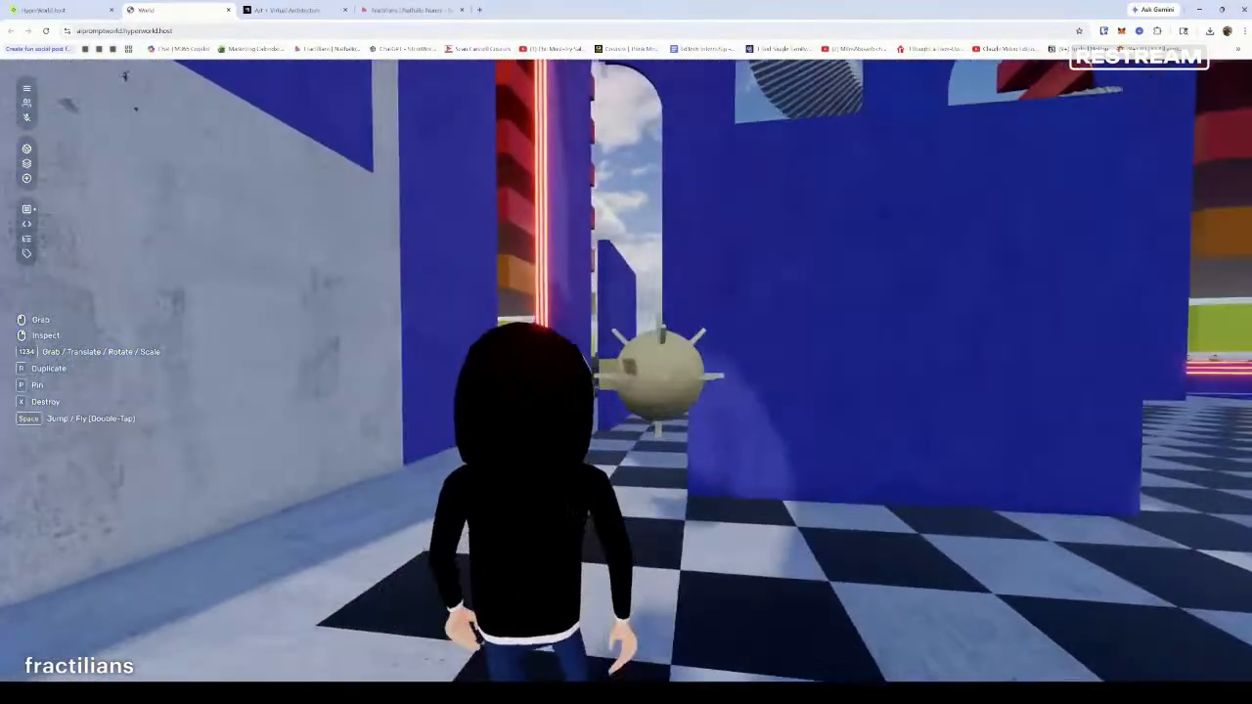
left_click(628, 372)
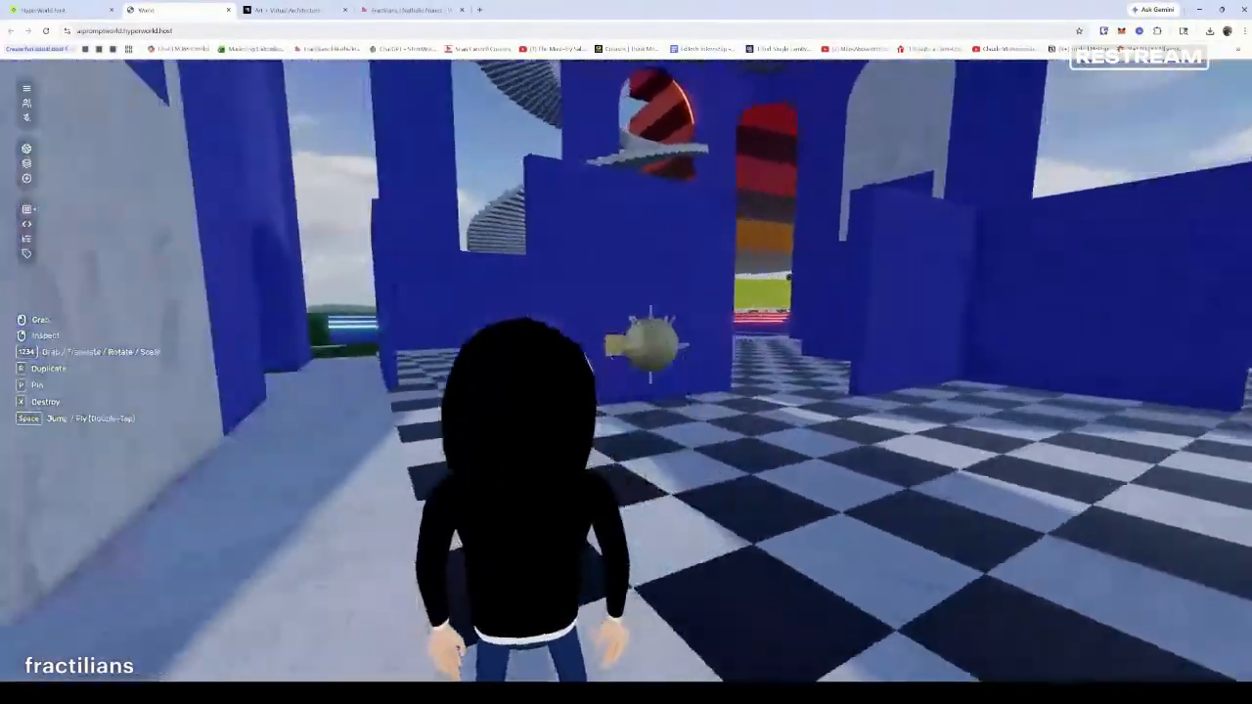
Leave the gallery and view the neon facade and surrounding slab towers from the grass with a wider camera distance
key("w")
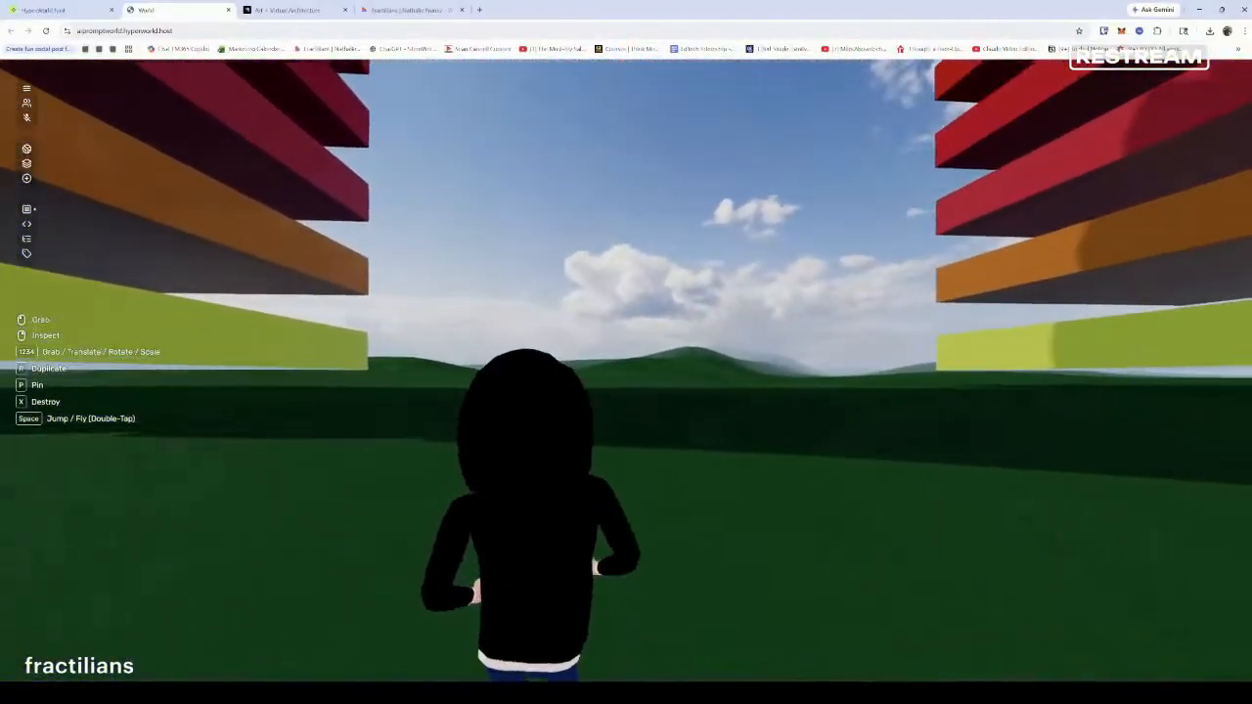
key("w")
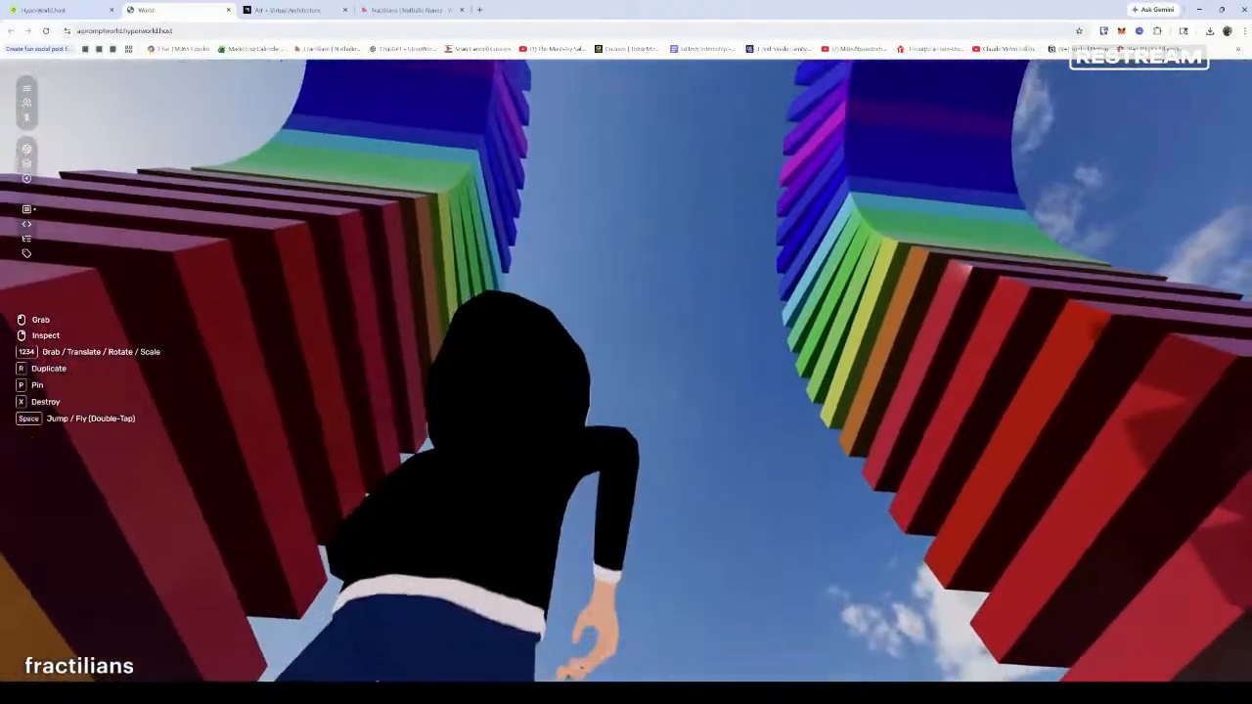
key("w")
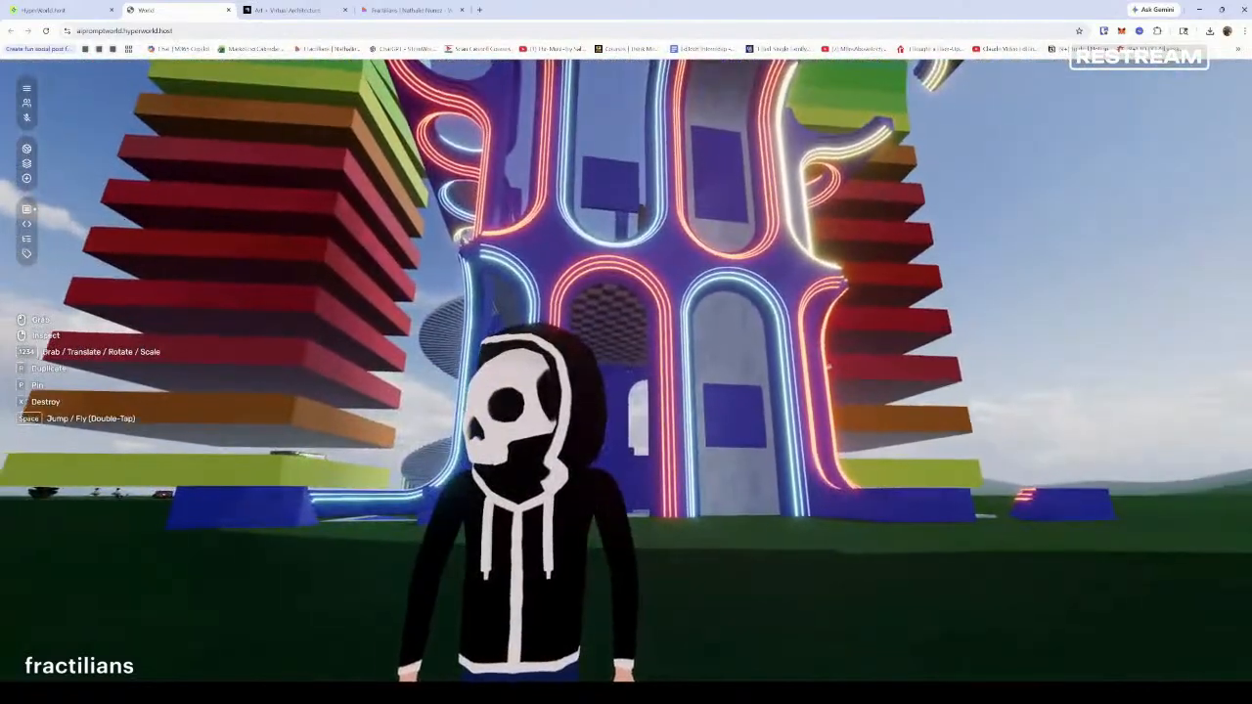
key("s")
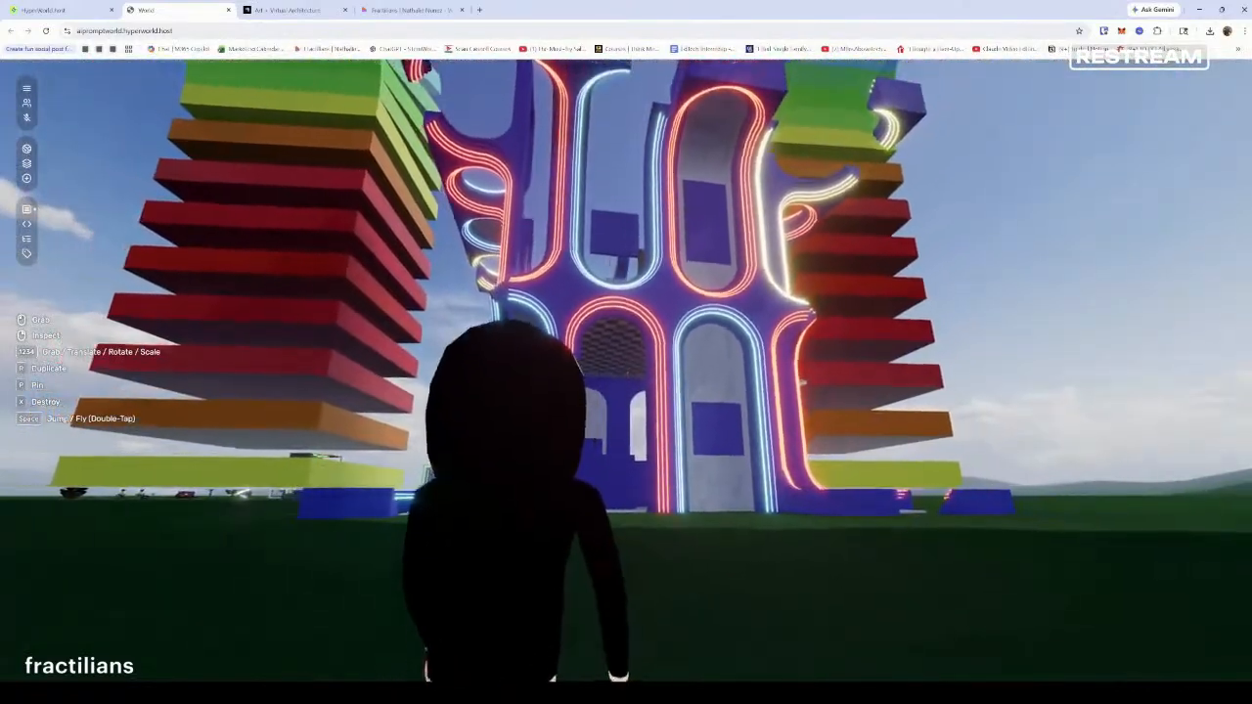
key("w")
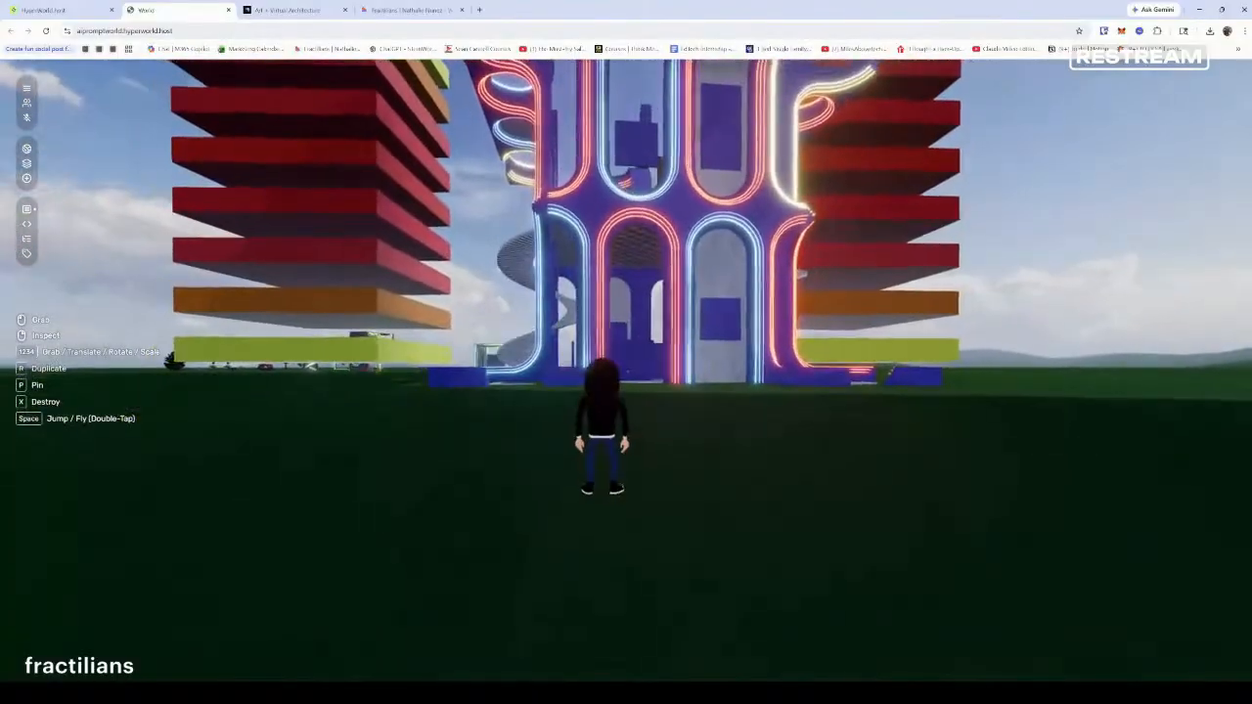
key("w")
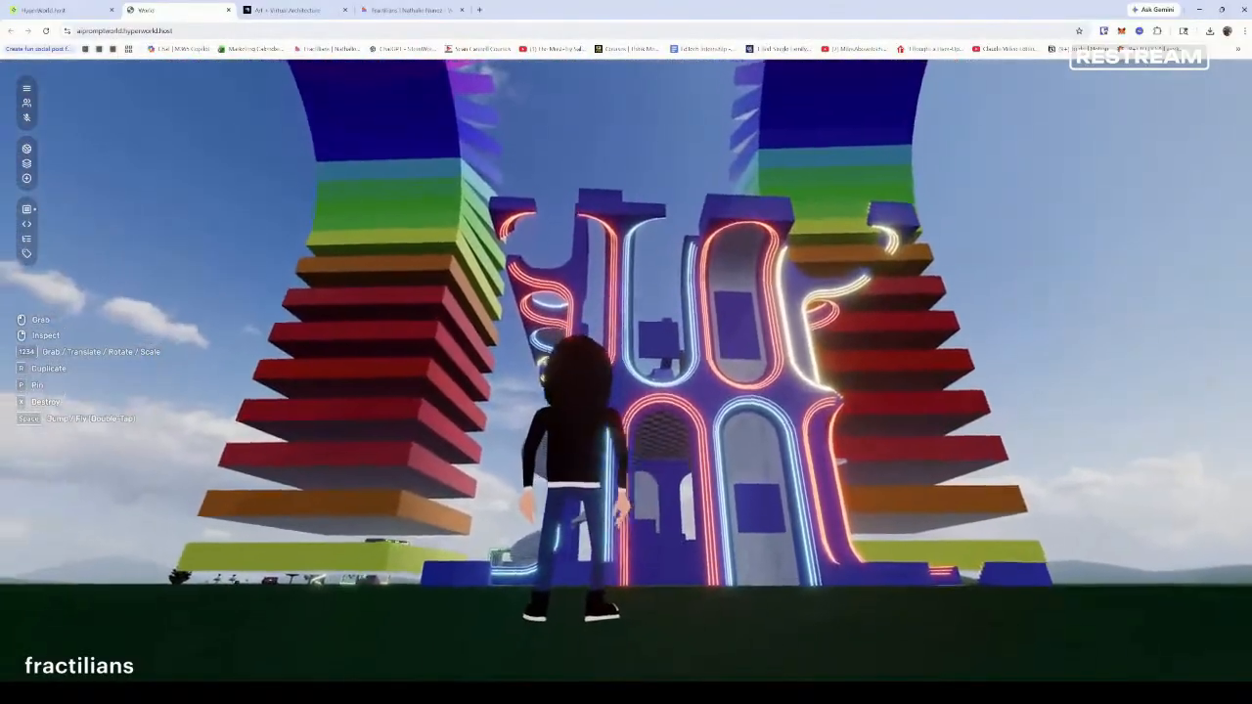
key("w")
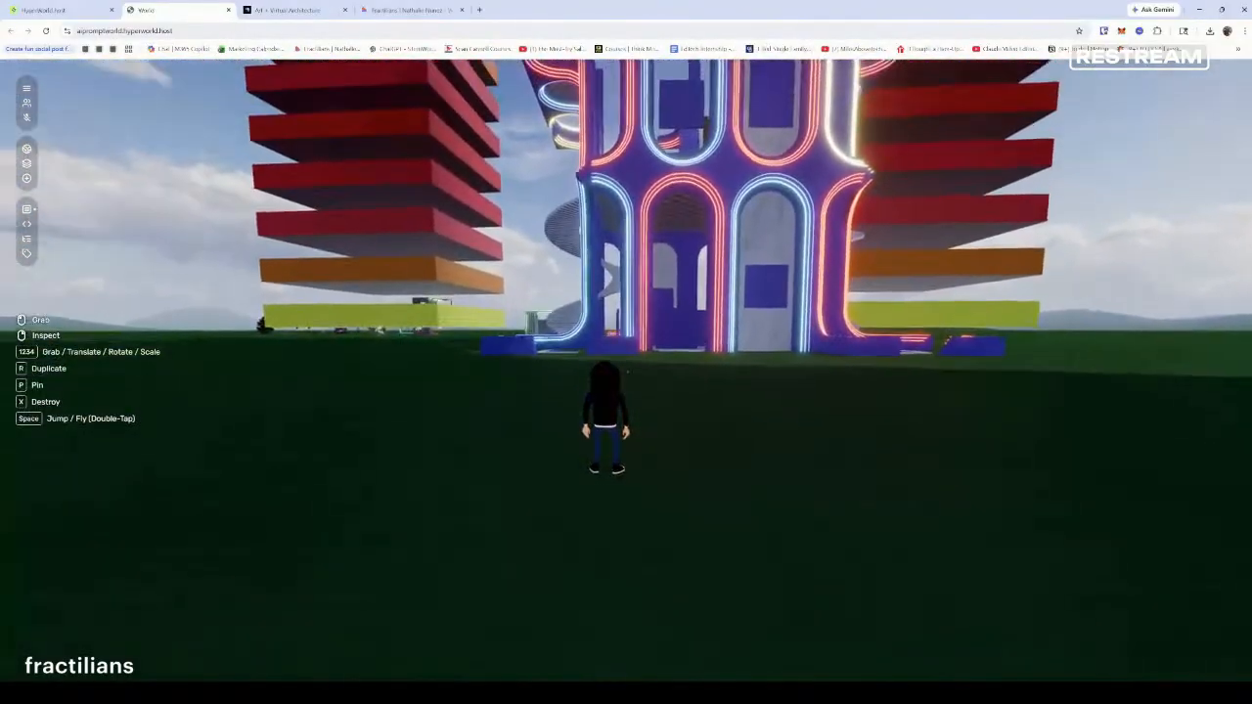
Check the Art + Architecture model grid on the untitled.xyz site, and return to the virtual world
key("Escape")
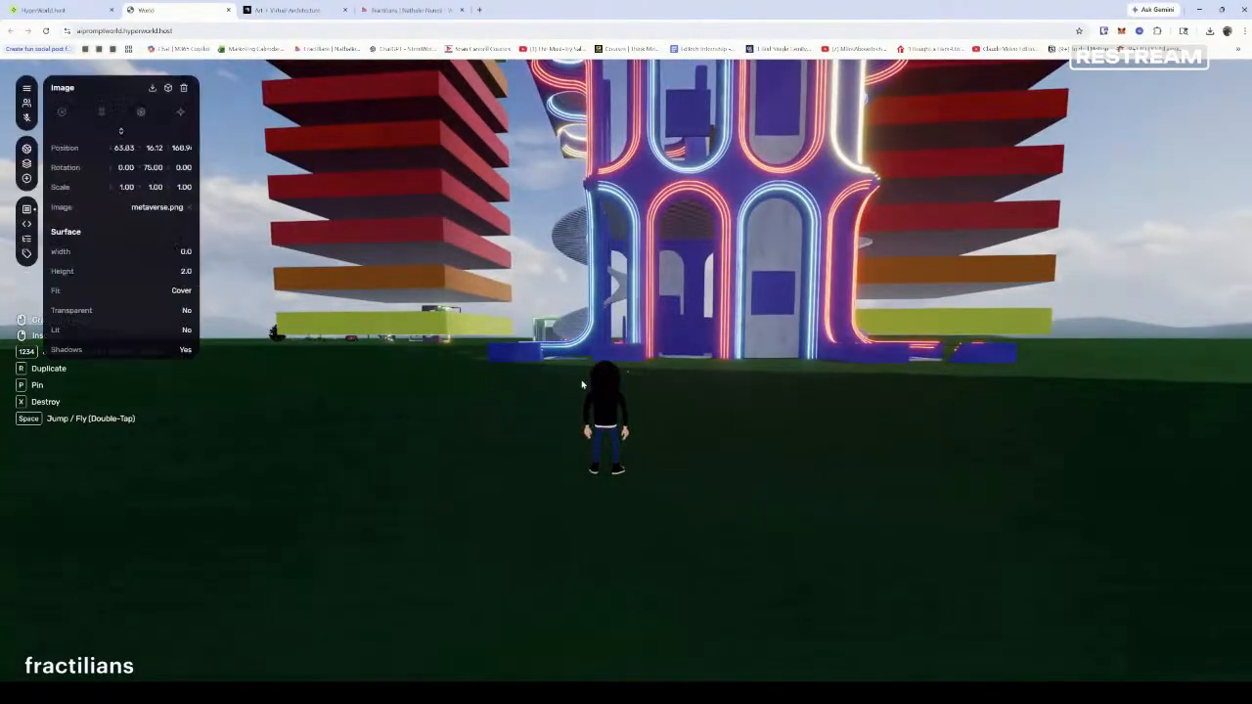
left_click(293, 11)
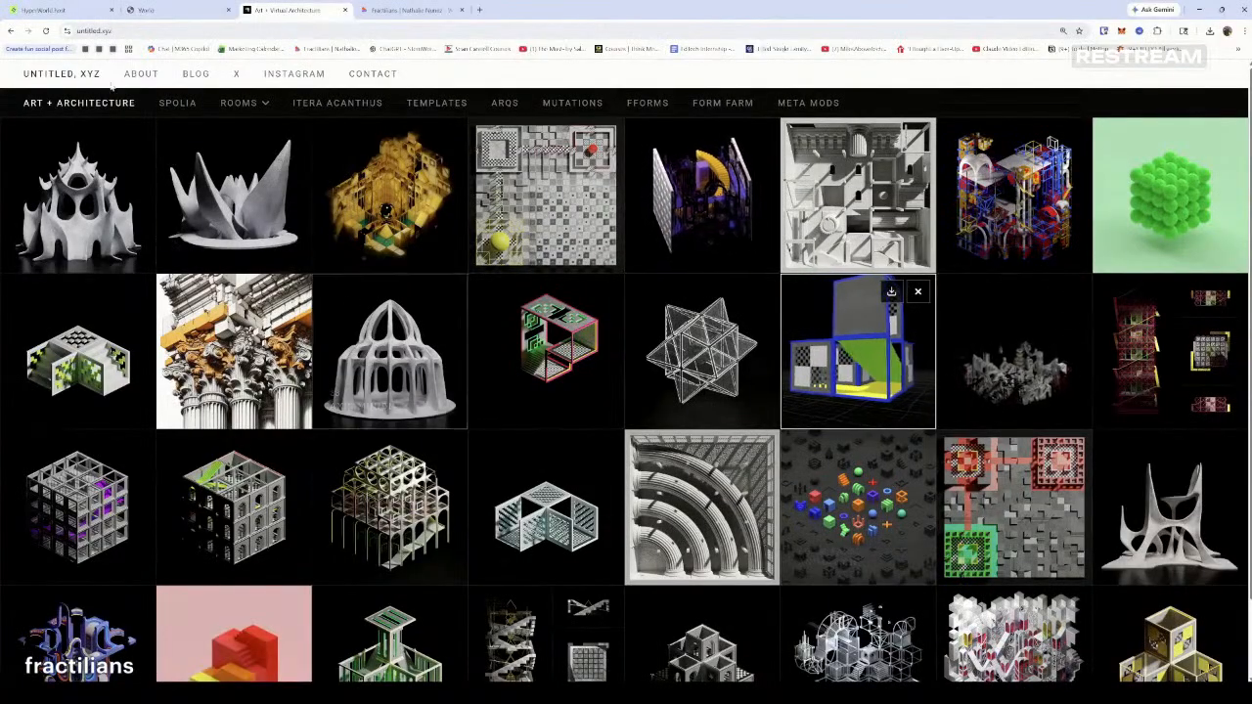
left_click(169, 19)
left_click(623, 400)
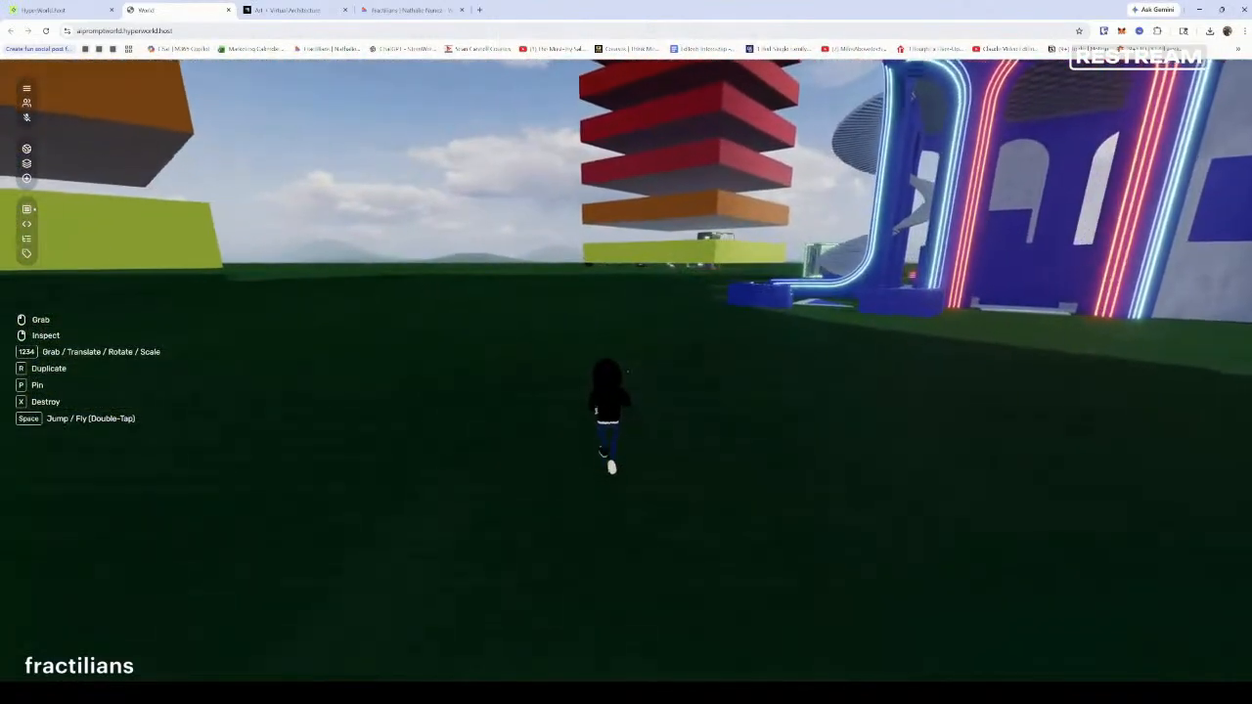
Fly the avatar away from the neon building, past the slab towers, and cross the grass to the two trees
key("space")
key("space")
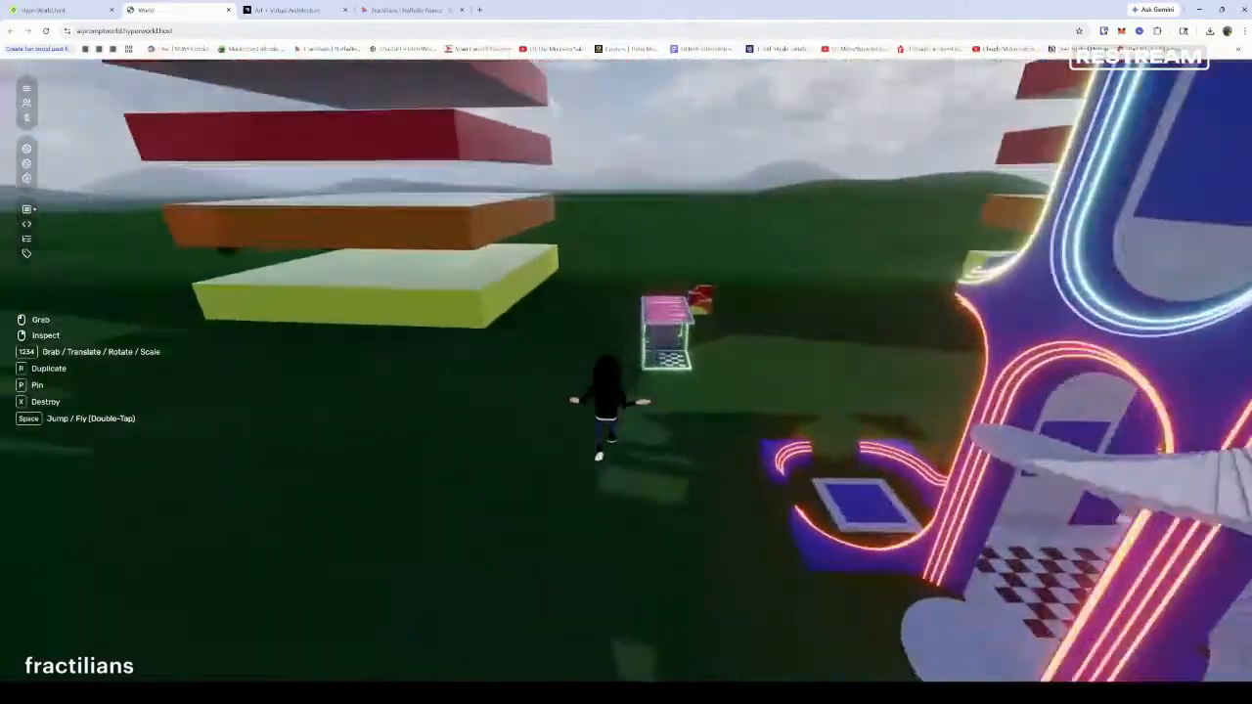
key("w")
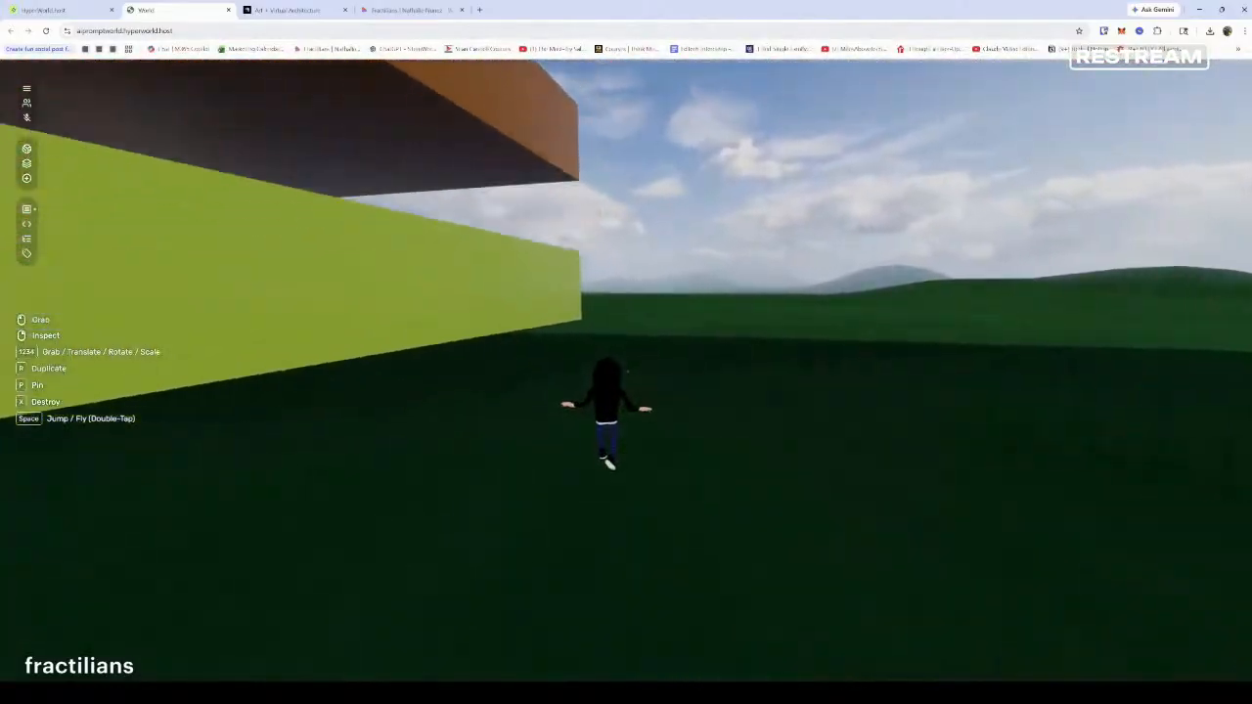
key("w")
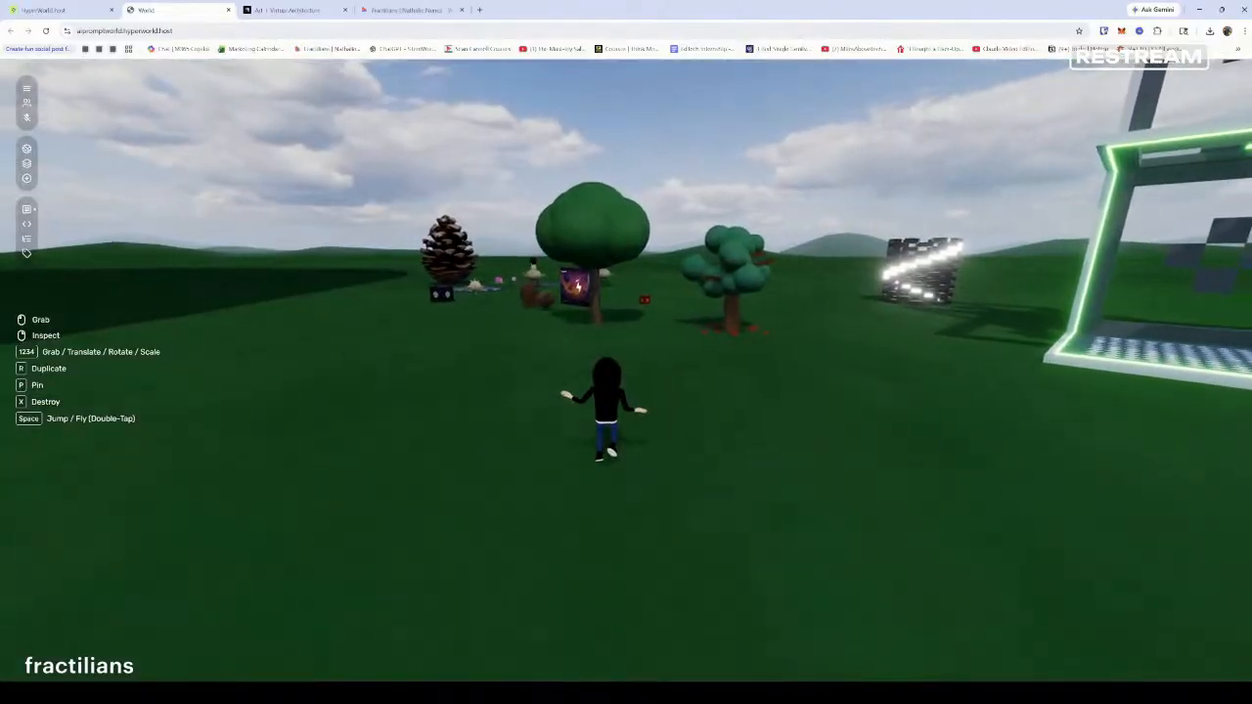
key("w")
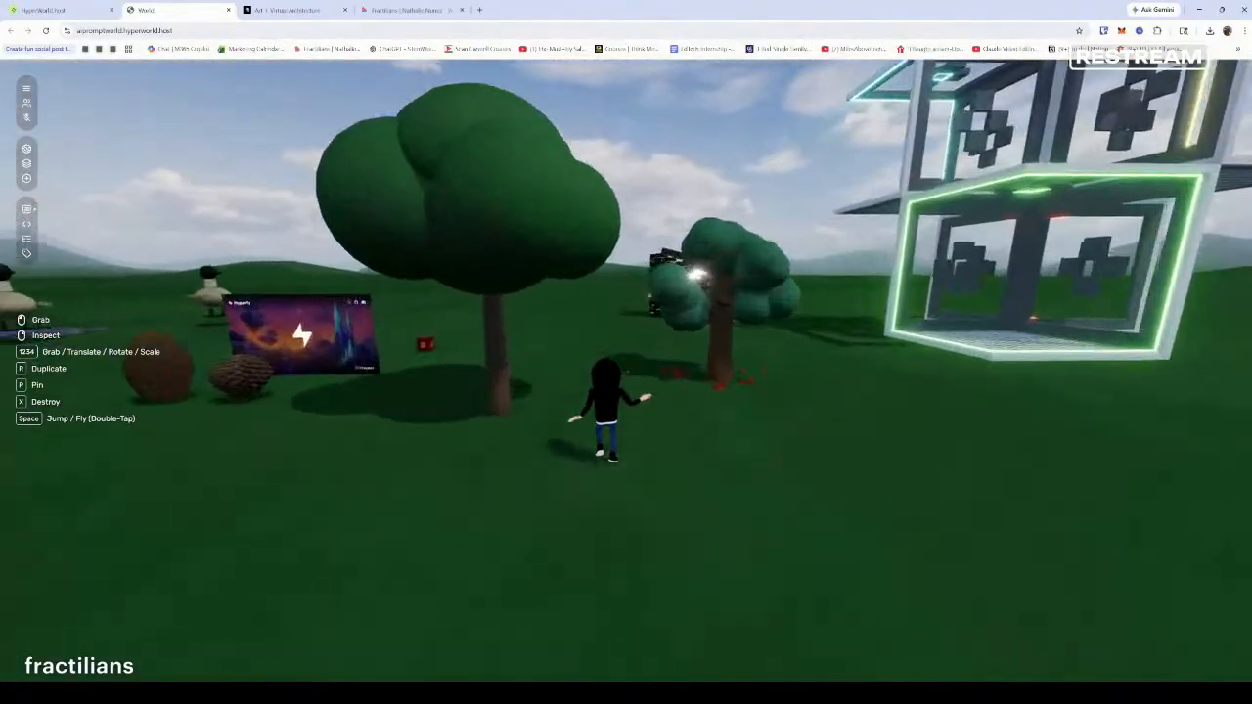
Move the avatar past the Hyperfy sign and the black cube to the pink flower beside the giant pinecone
key("s")
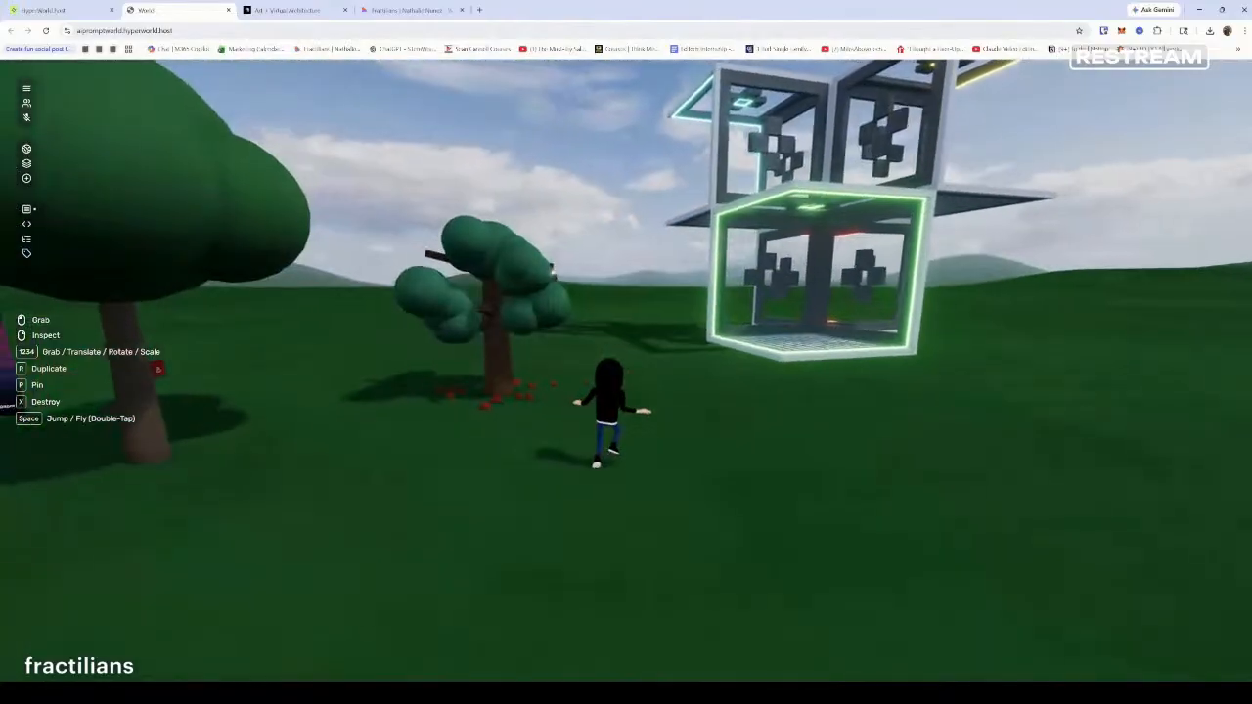
key("w")
key("w")
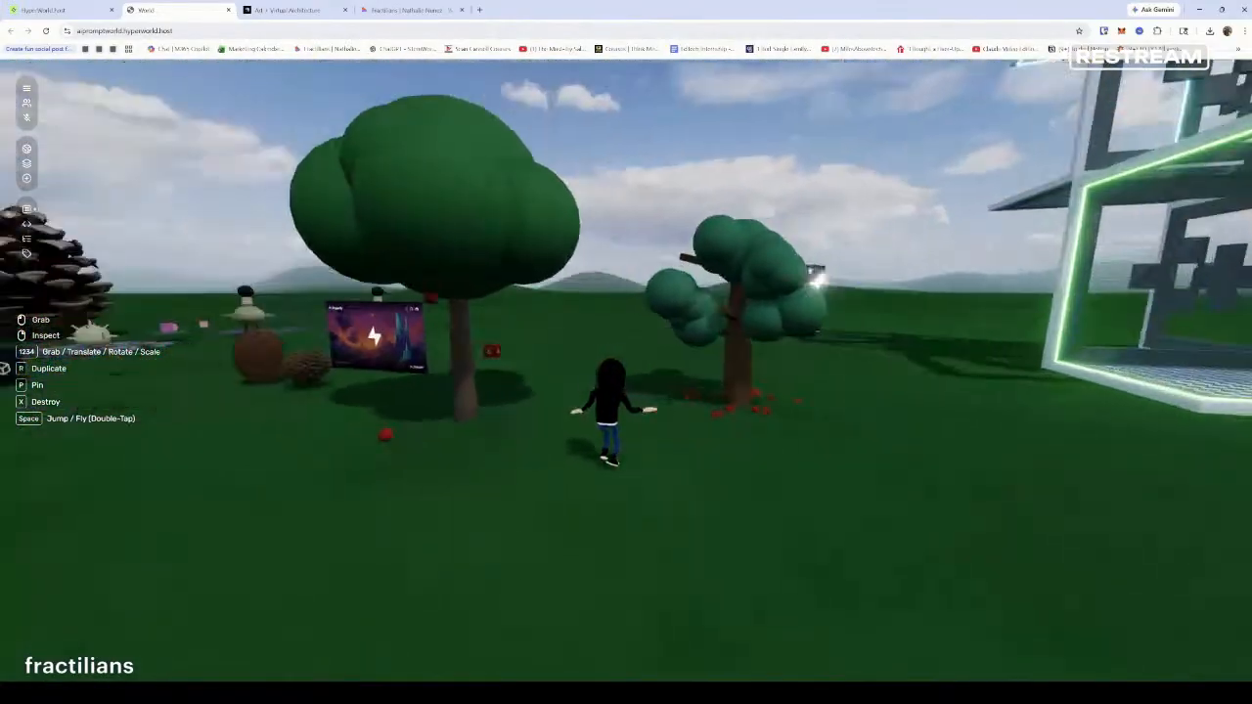
key("w")
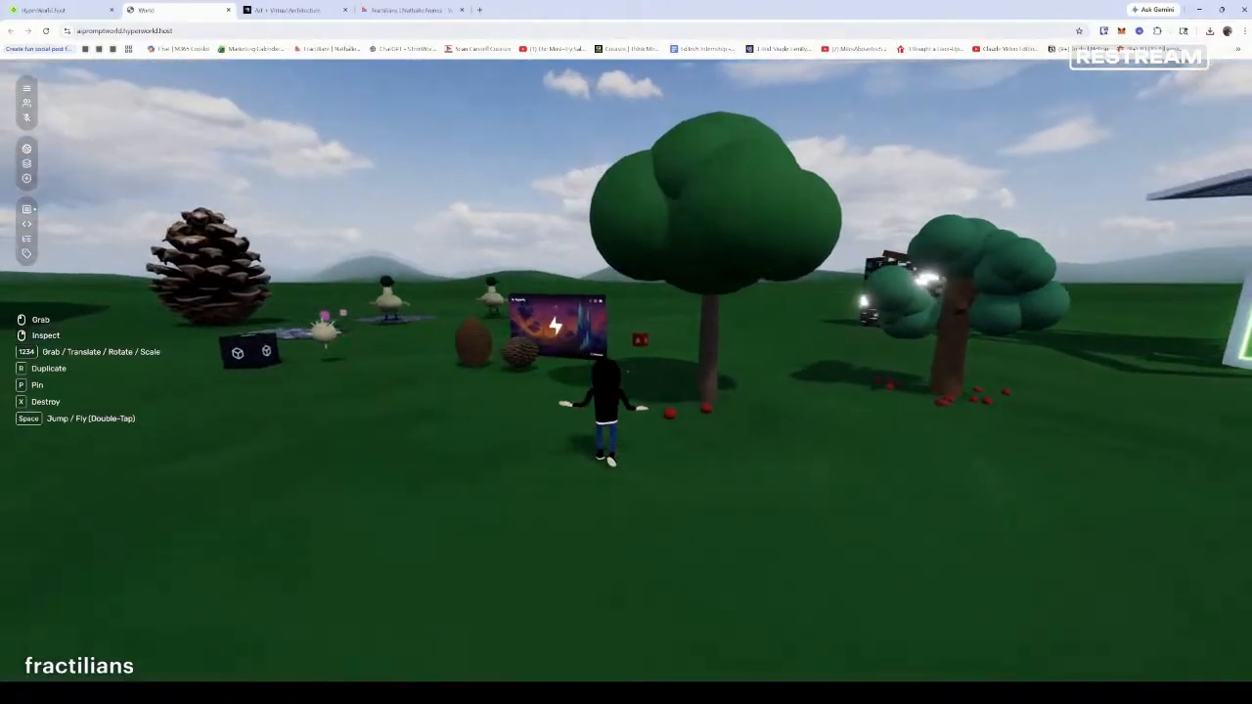
key("w")
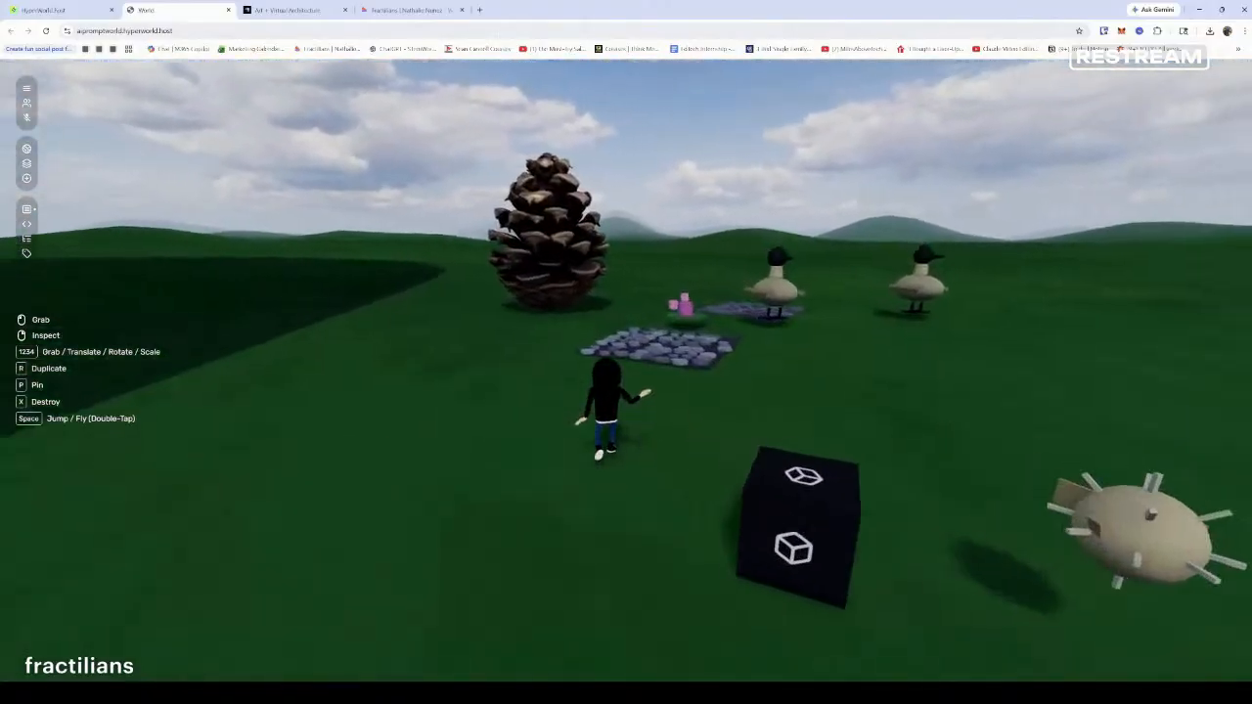
key("w")
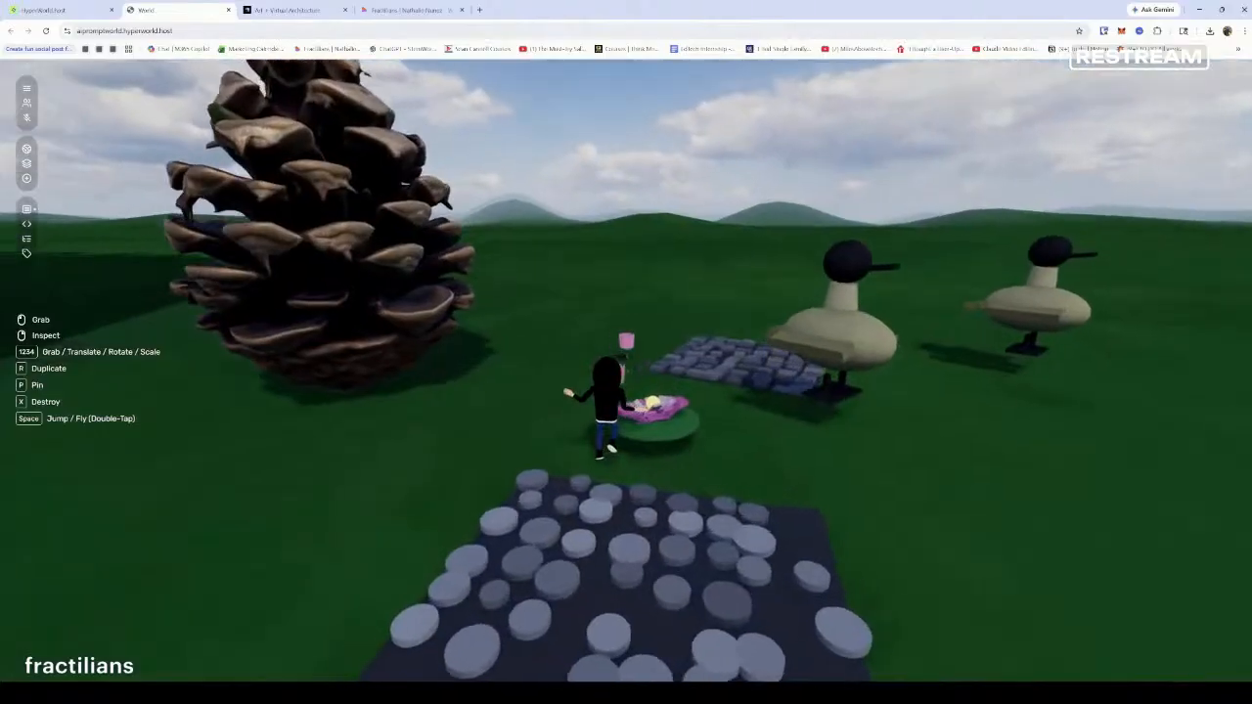
key("w")
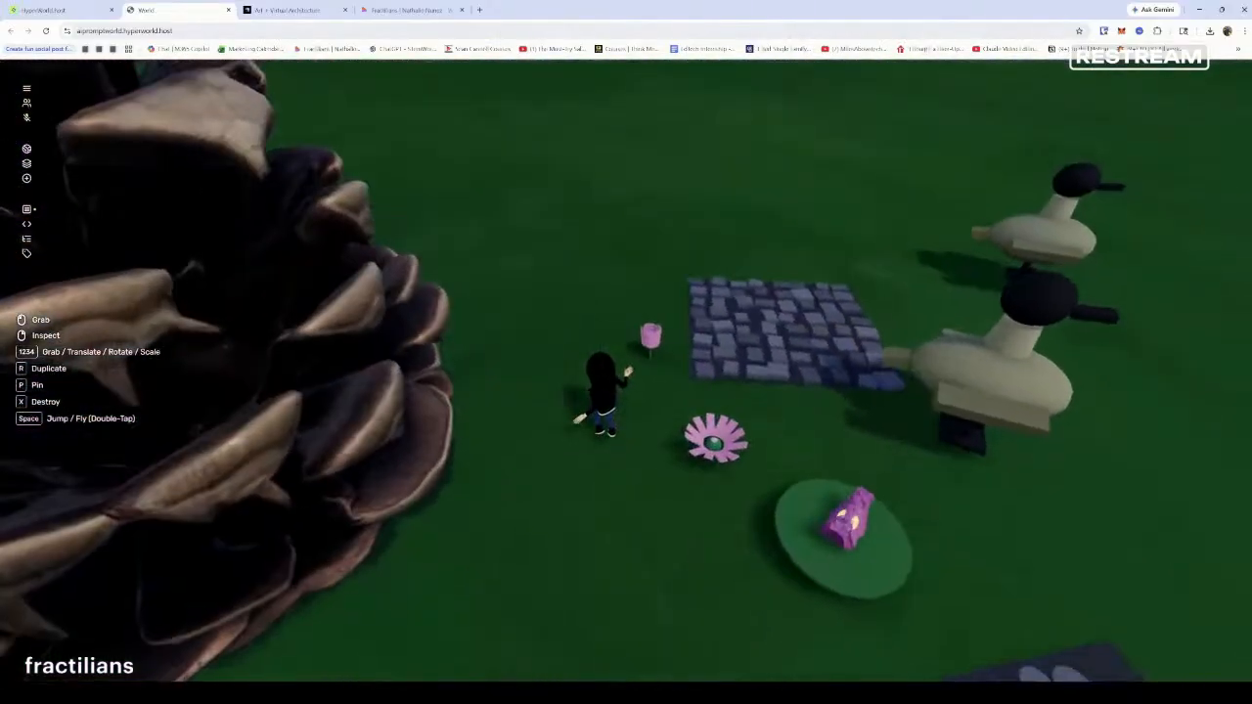
key("w")
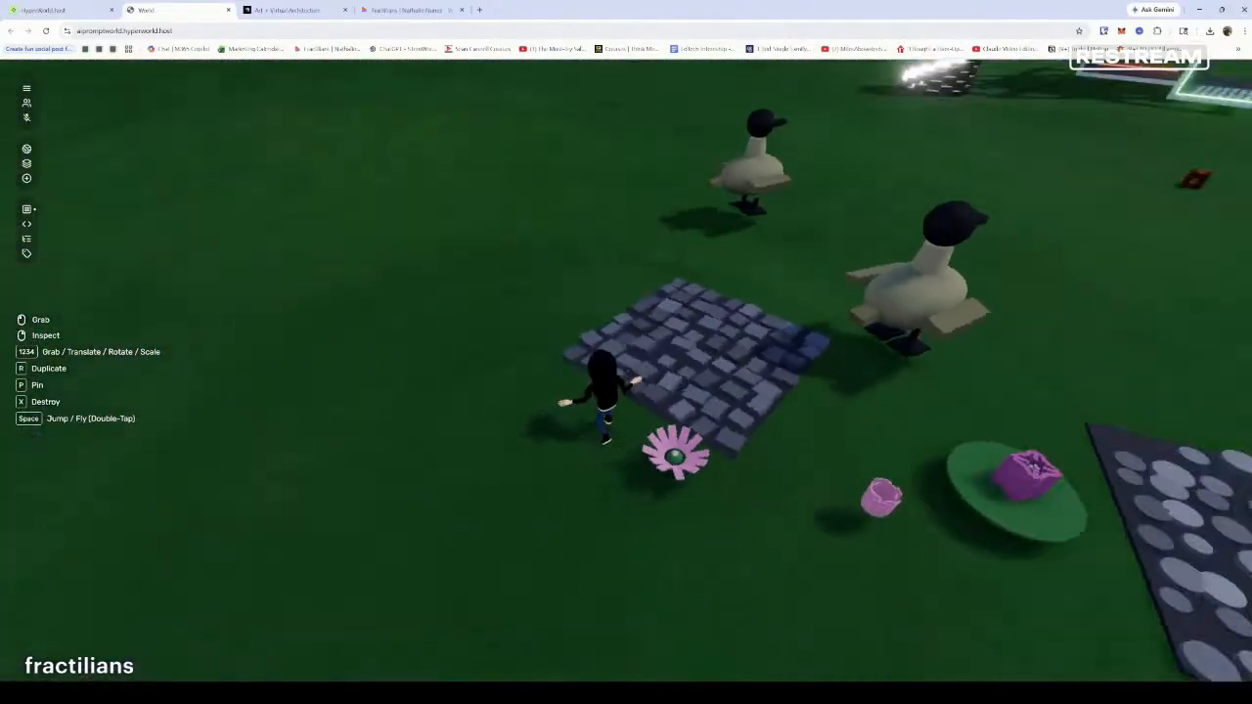
Duplicate the pink flower, carry the copy past the slab towers and place it on the grass facing the neon building
key("r")
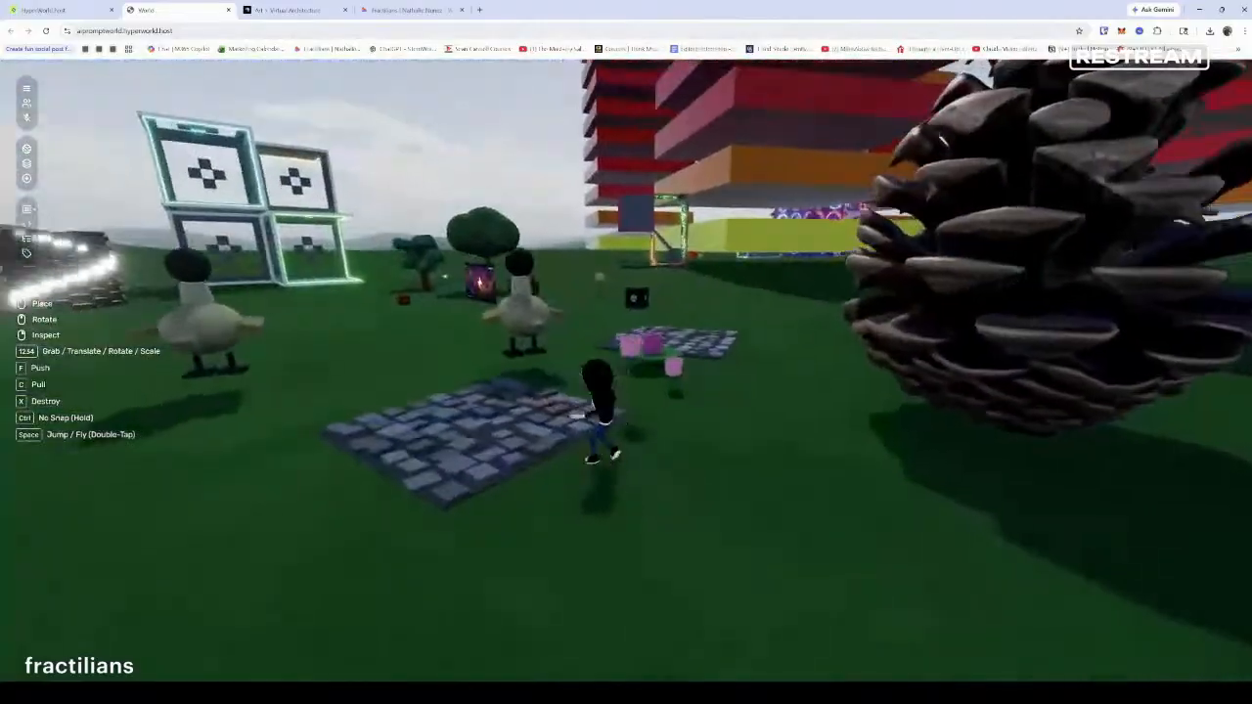
key("w")
key("w")
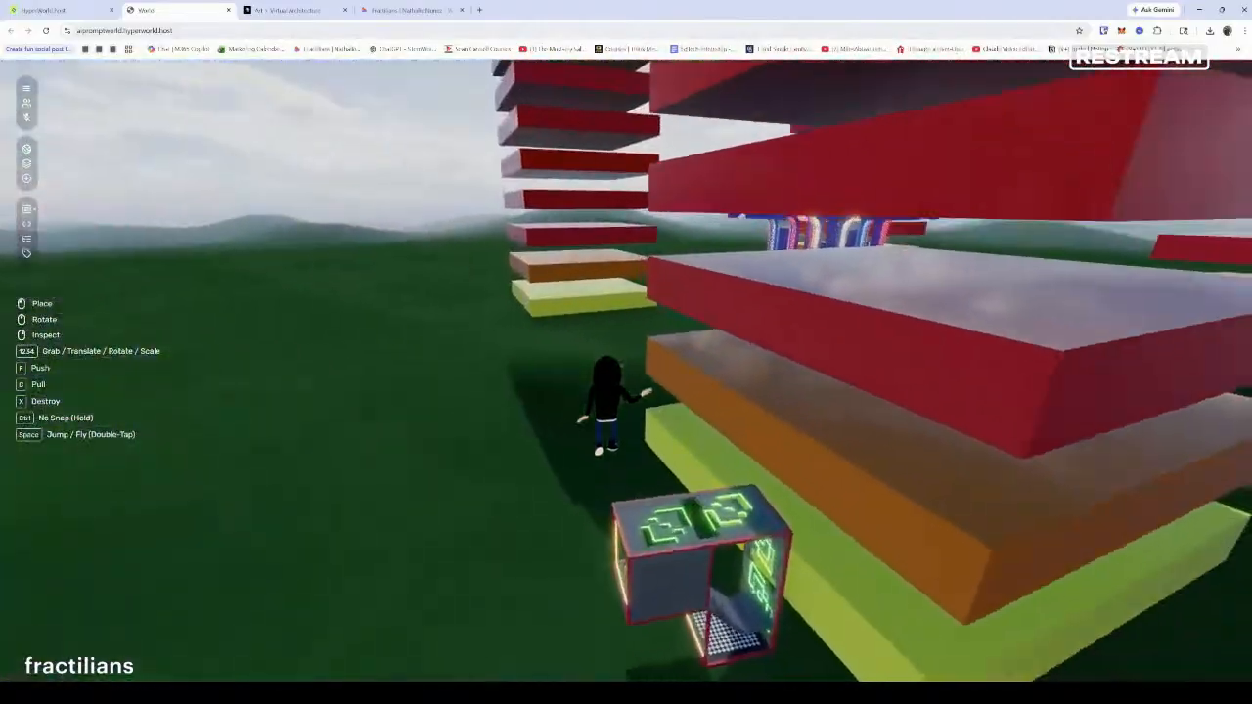
key("w")
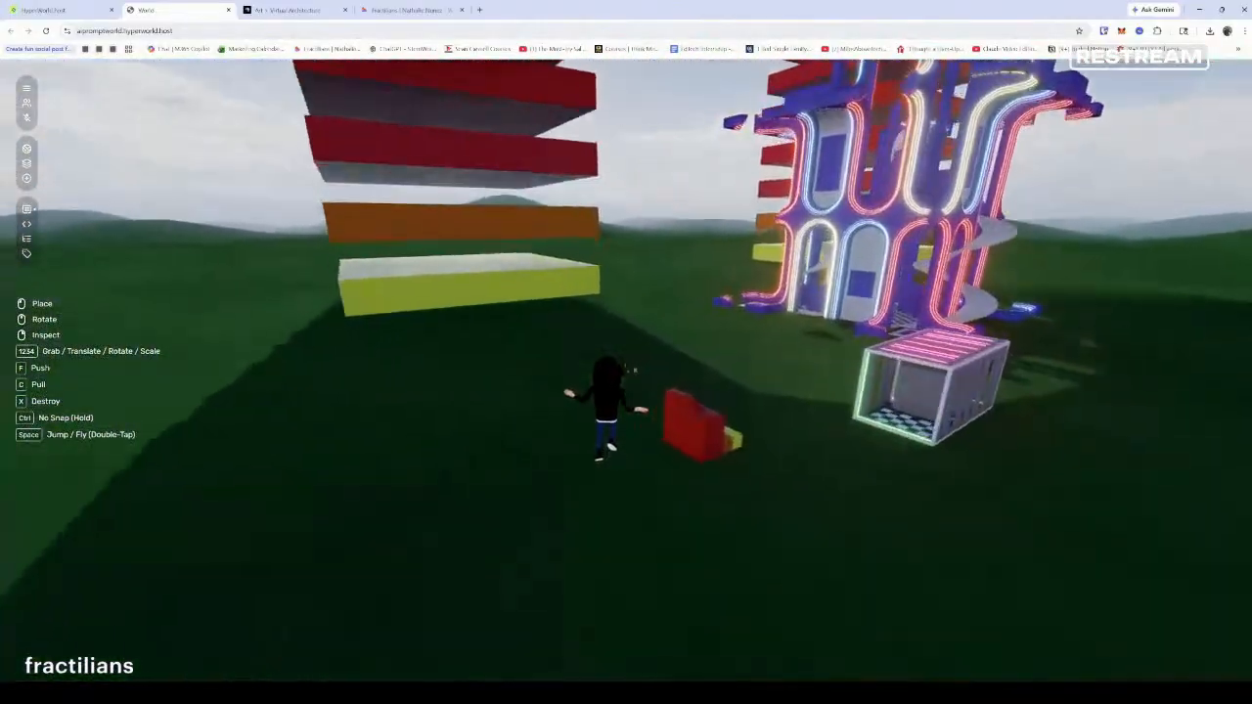
key("w")
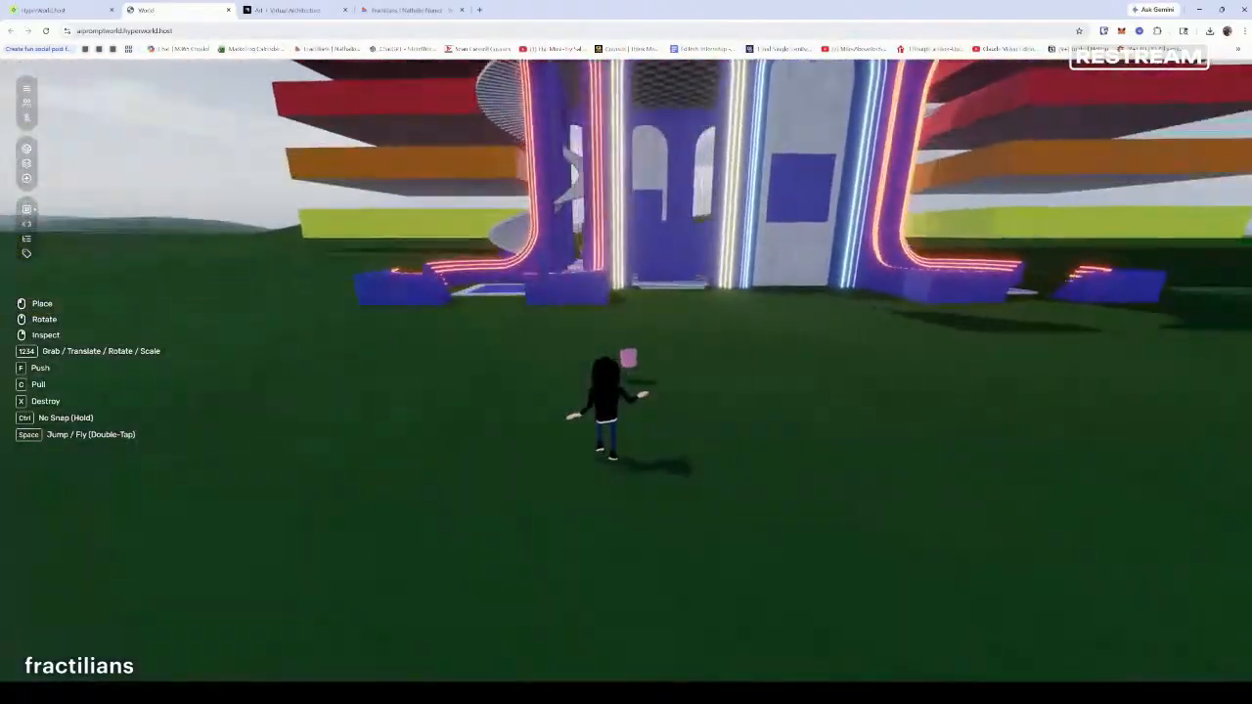
key("w")
key("w")
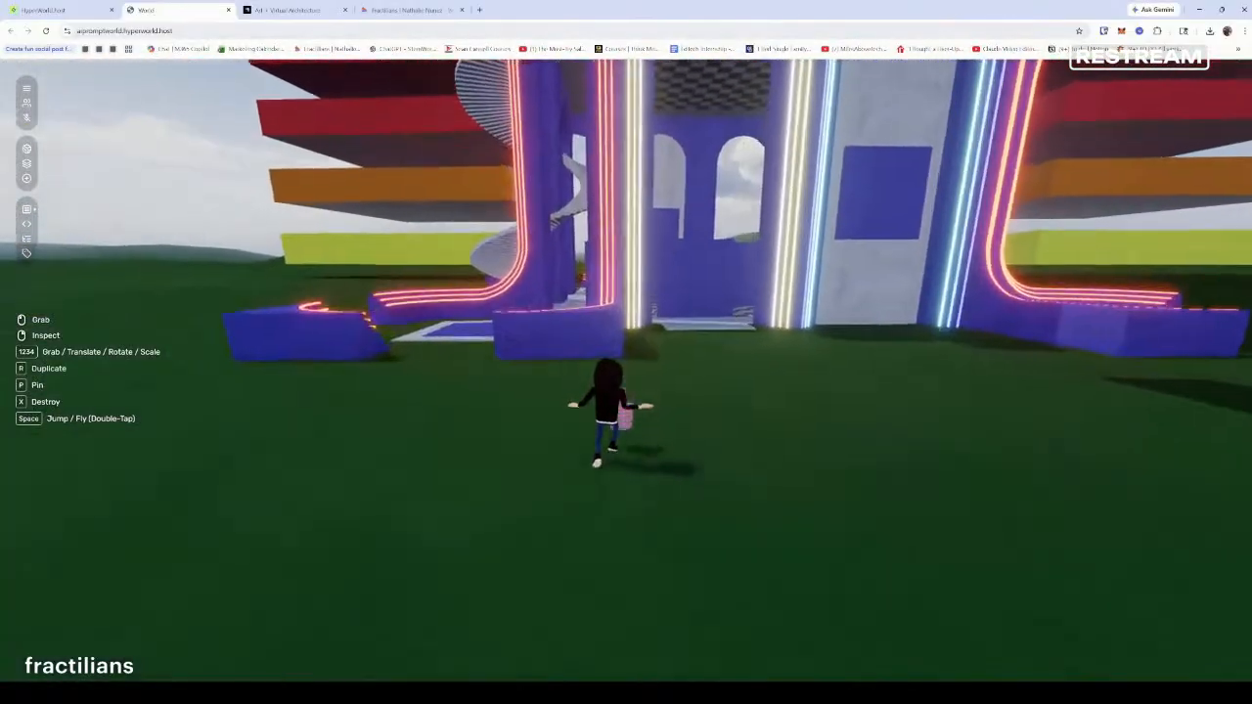
Duplicate the pink flower in front of the neon building and place the second copy next to it
key("space")
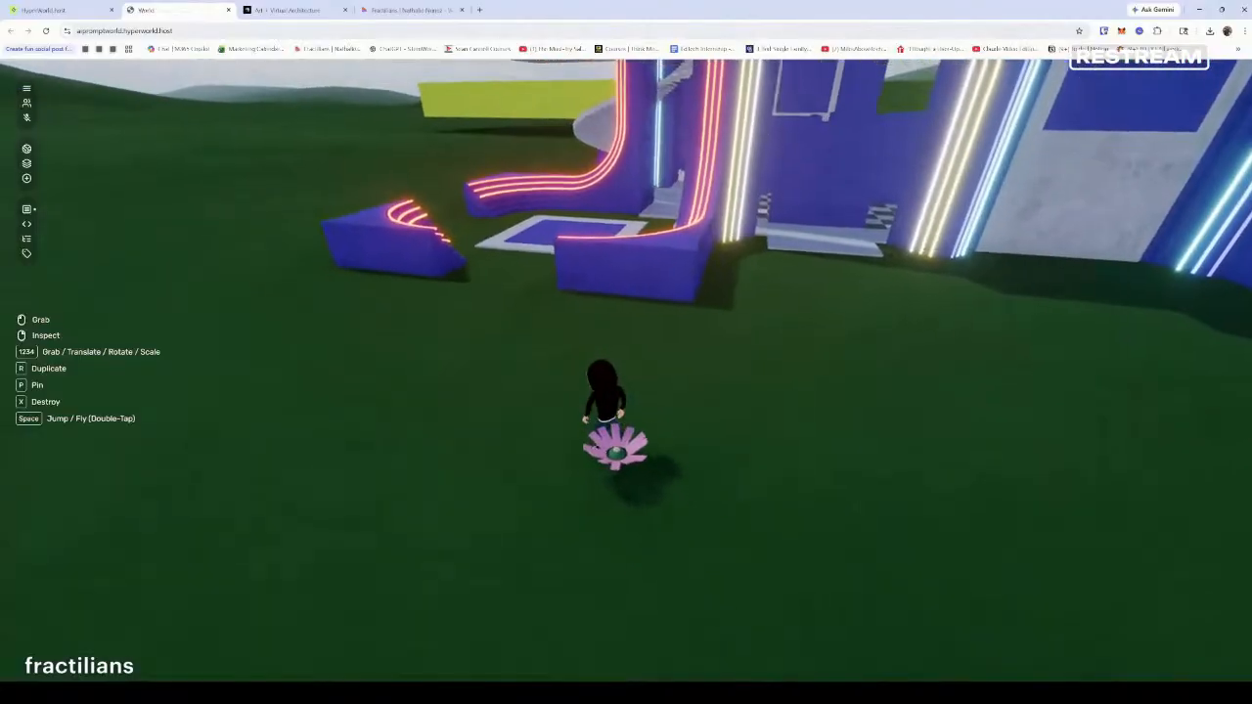
key("a")
key("s")
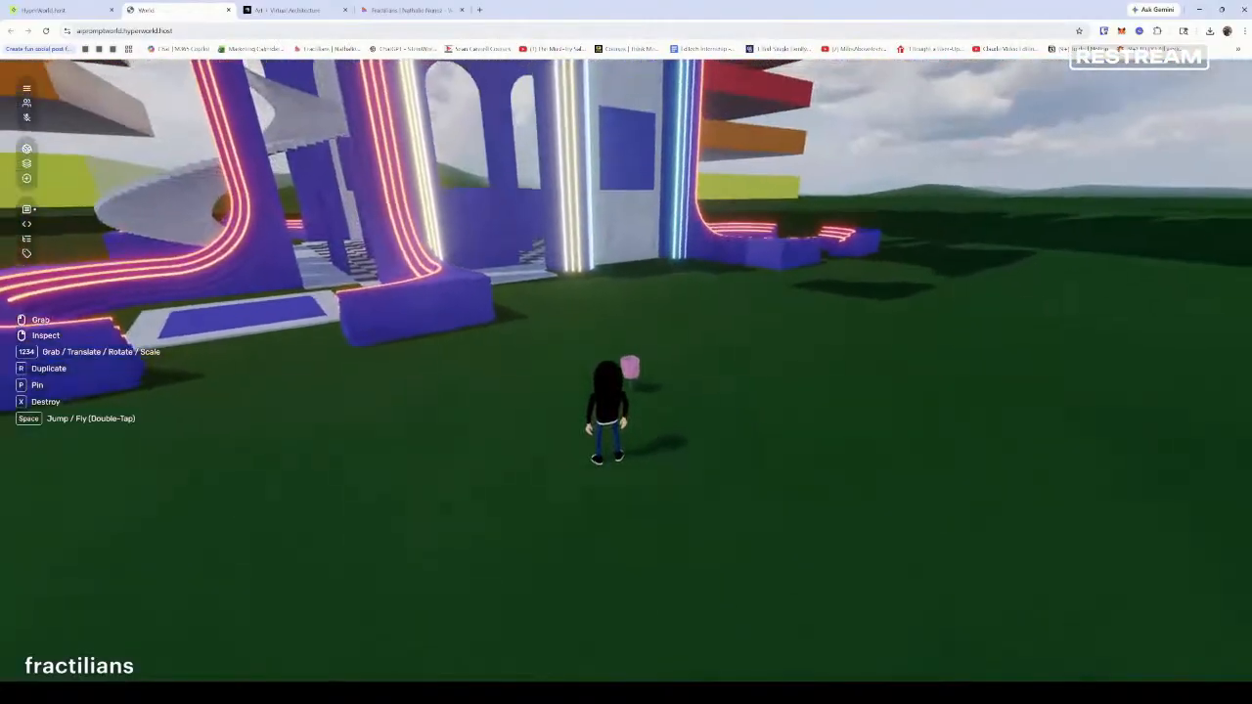
right_click(627, 371)
left_click(627, 372)
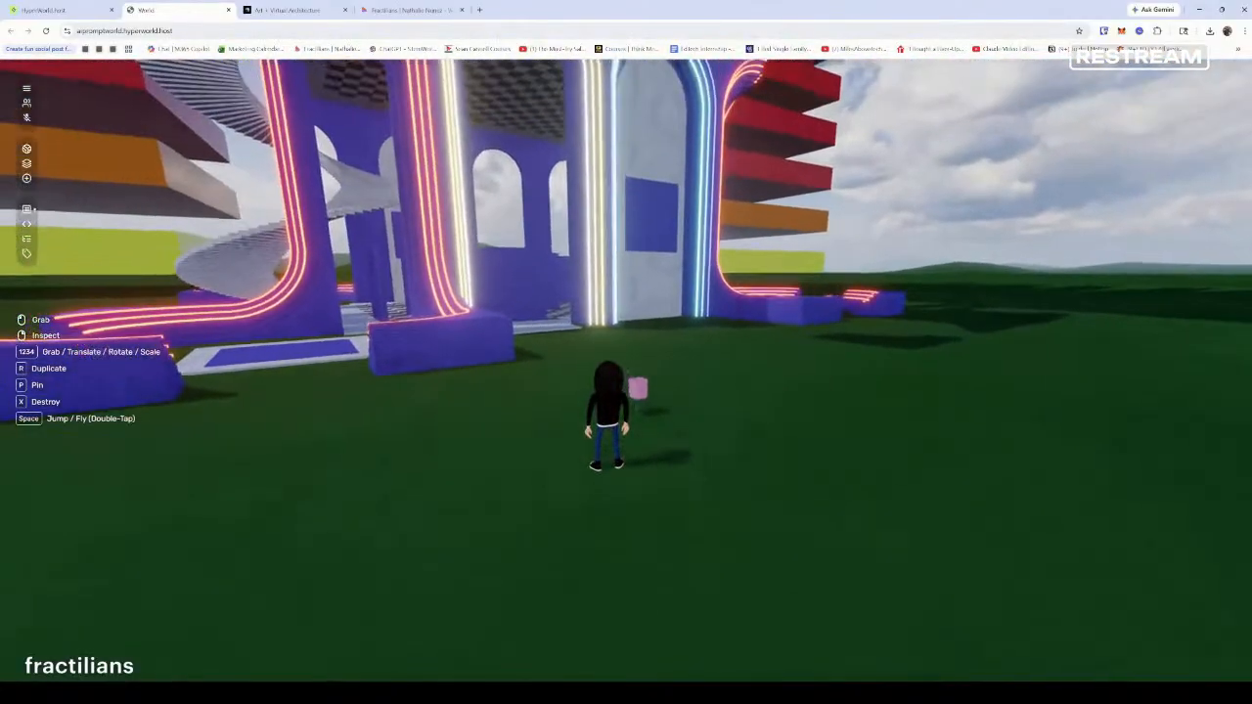
key("r")
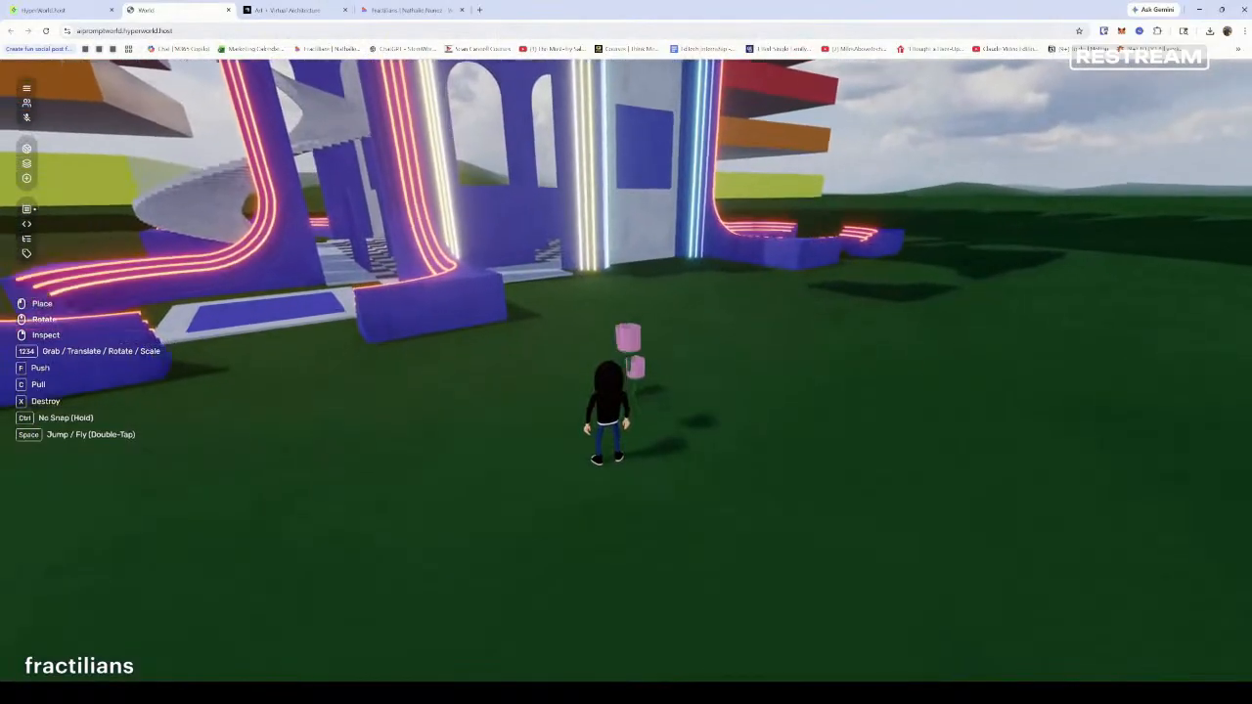
left_click(627, 372)
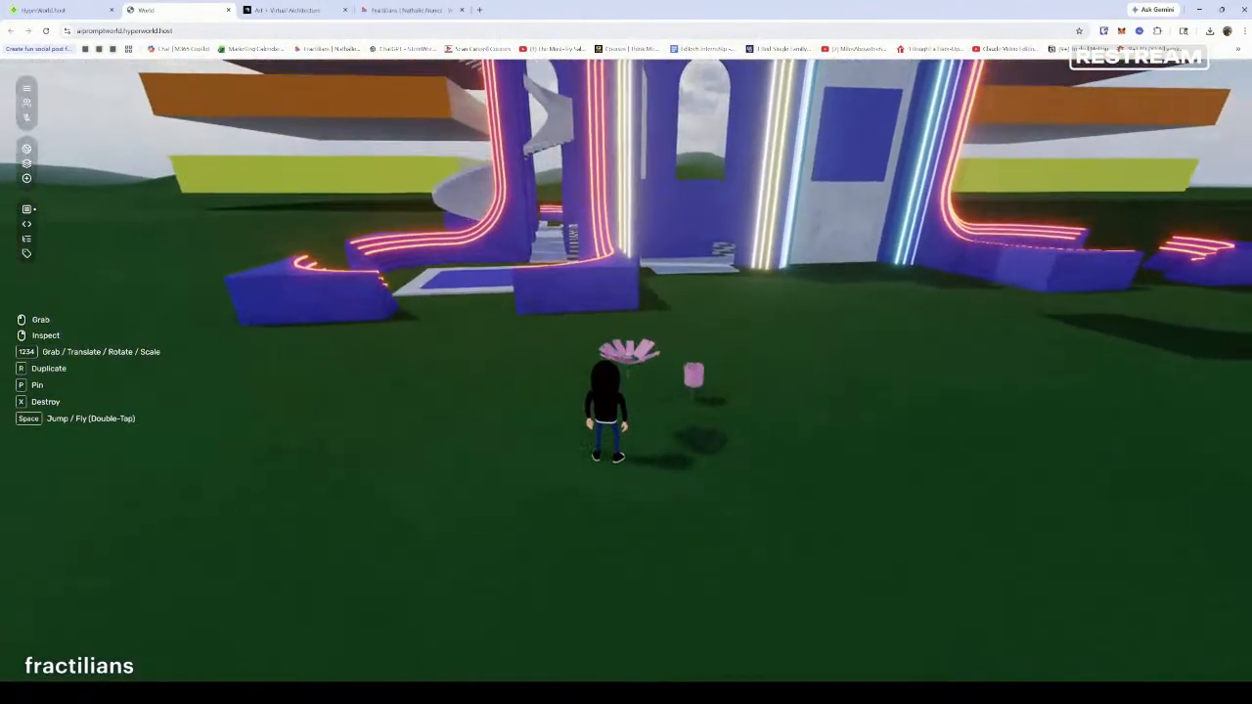
left_click(627, 372)
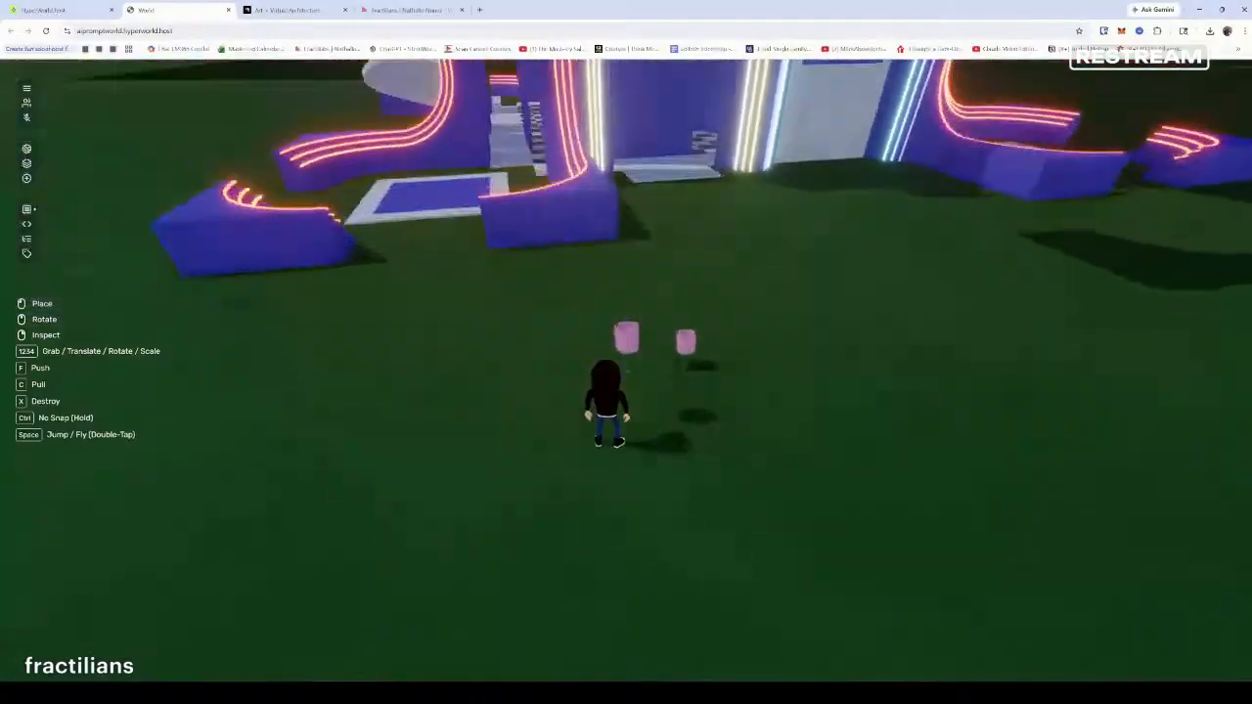
left_click(627, 372)
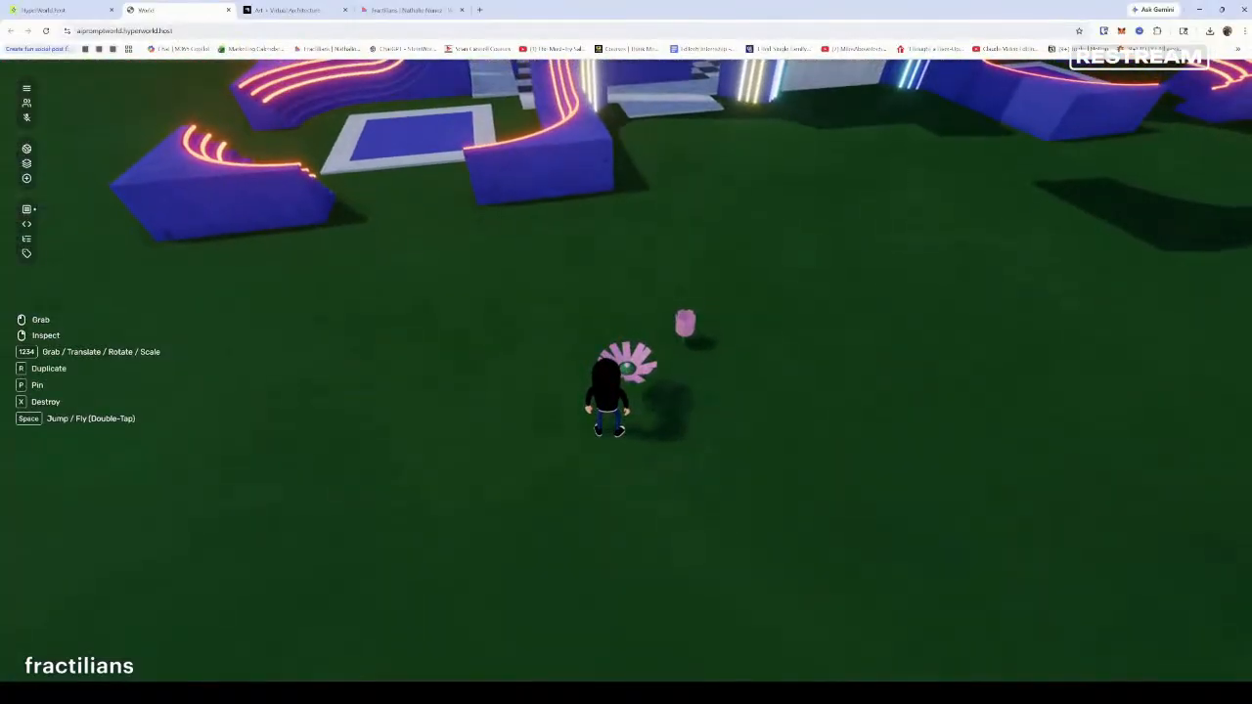
Enlarge the second pink flower uniformly to several times its size with the Scale tool
key("3")
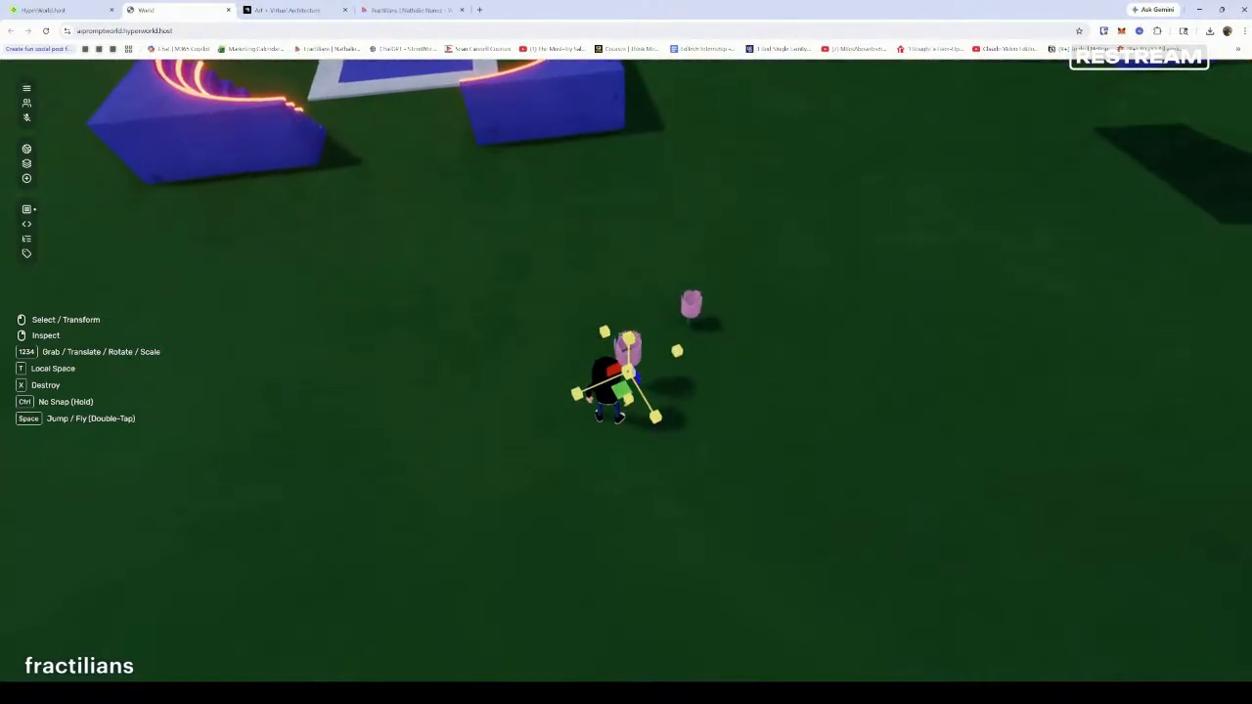
left_click_drag(628, 372, 630, 373)
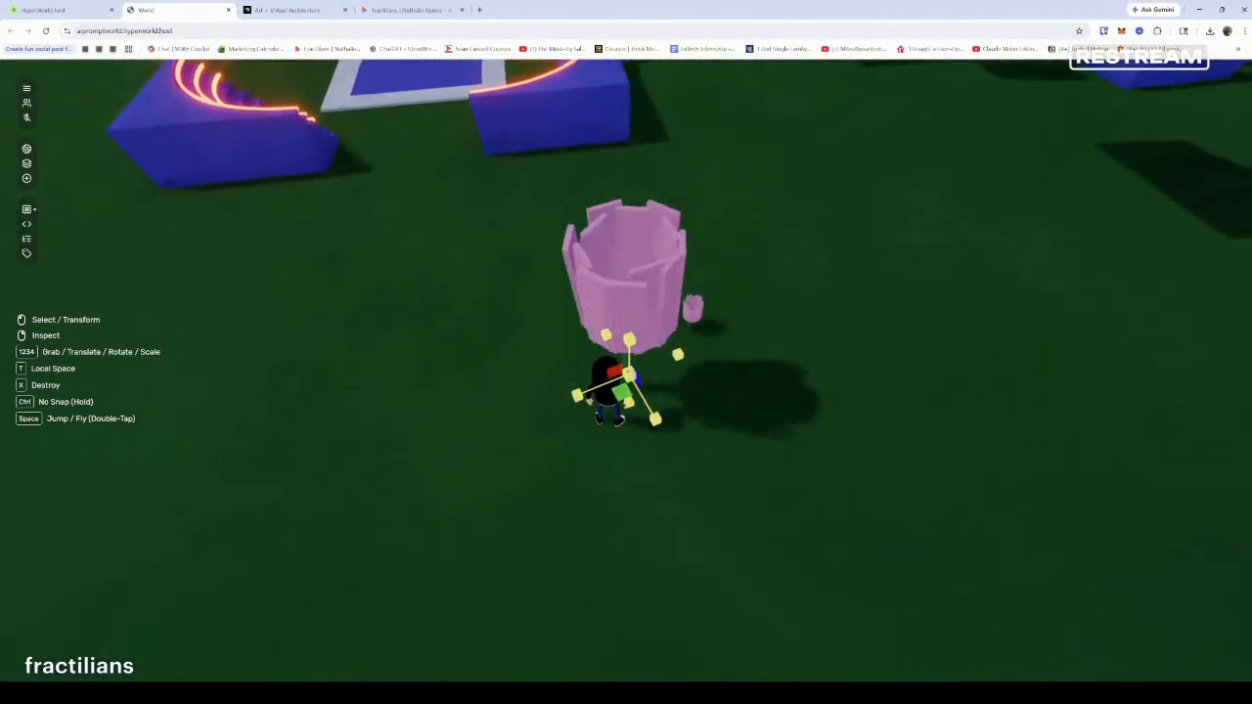
key("s")
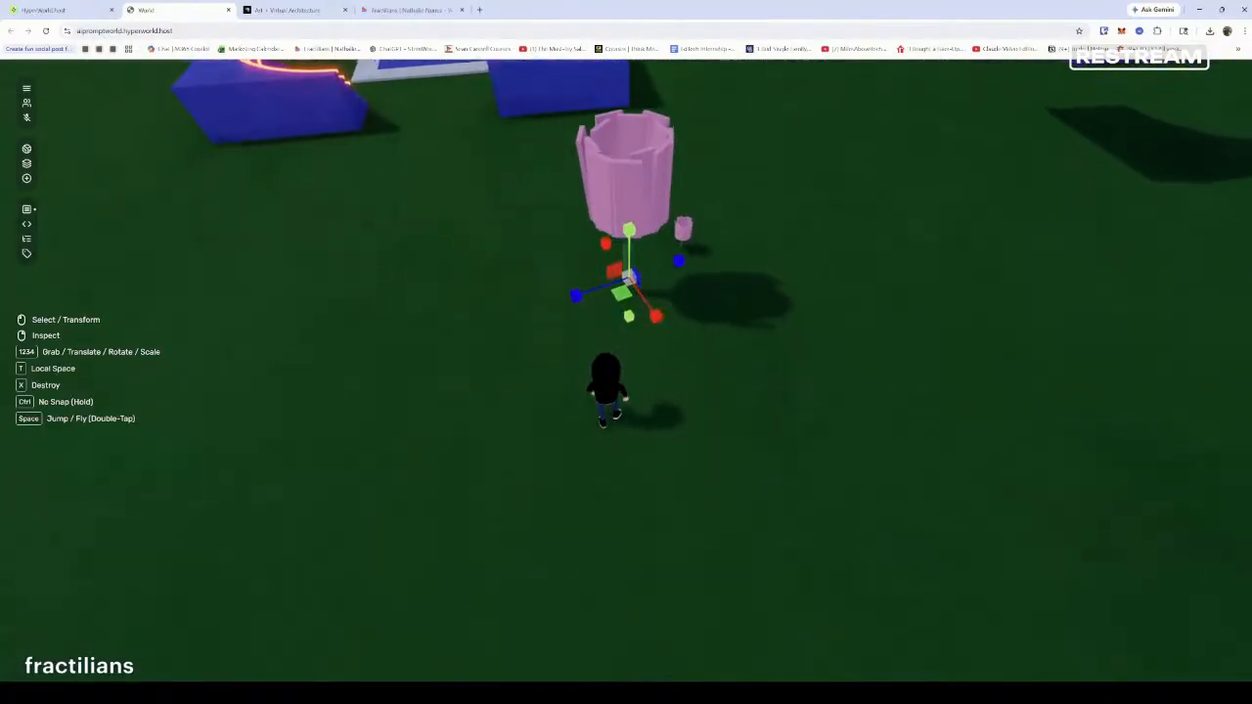
Leave build mode and examine the enlarged flower from a distance, from above and against the slab tower
key("Tab")
key("w")
key("s")
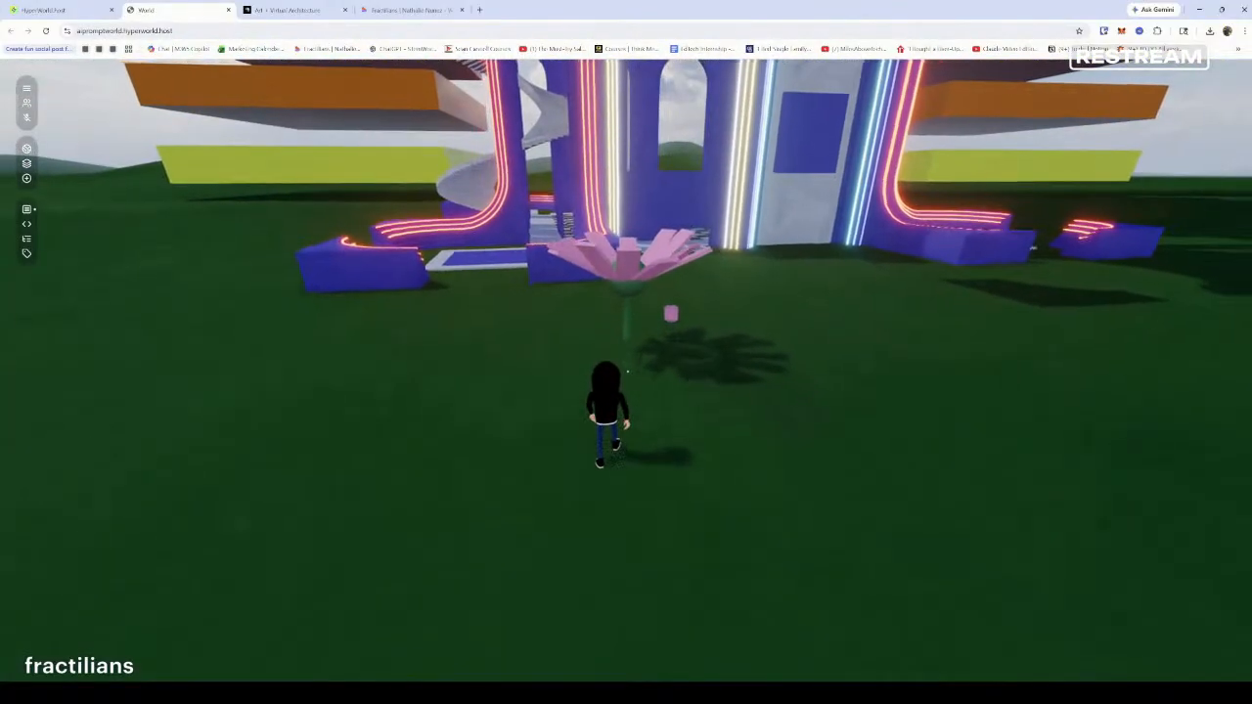
key("w")
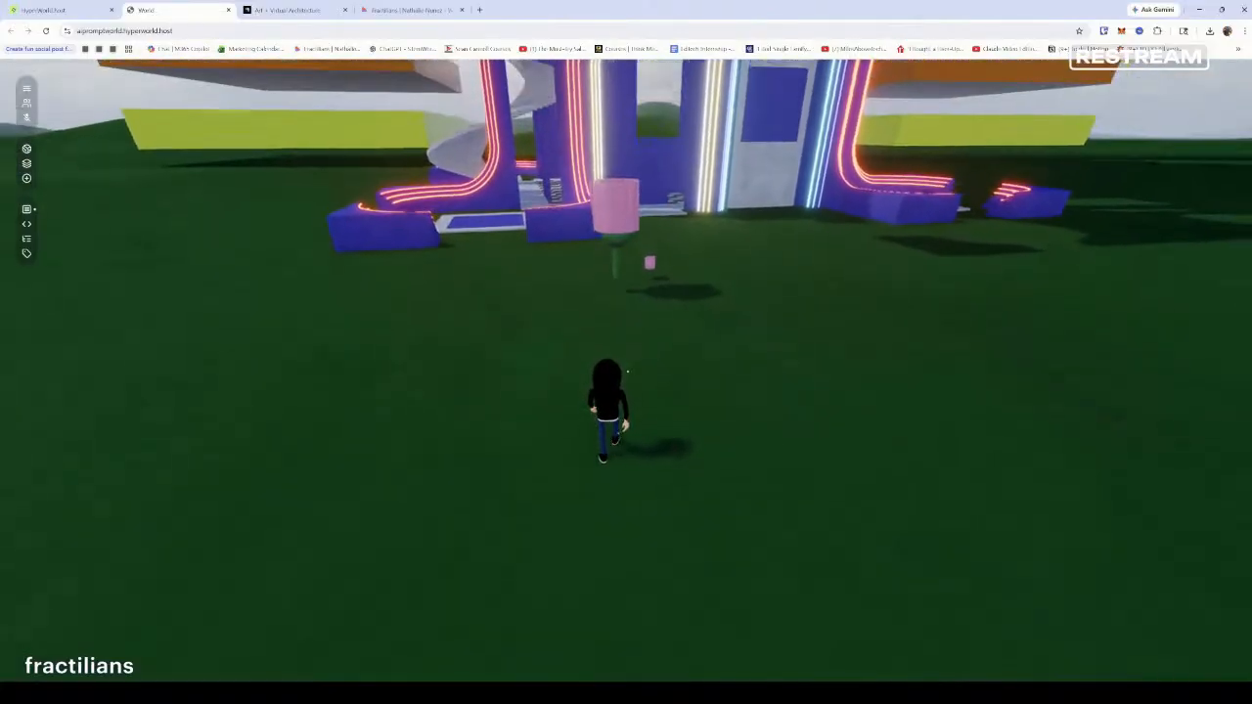
key("w")
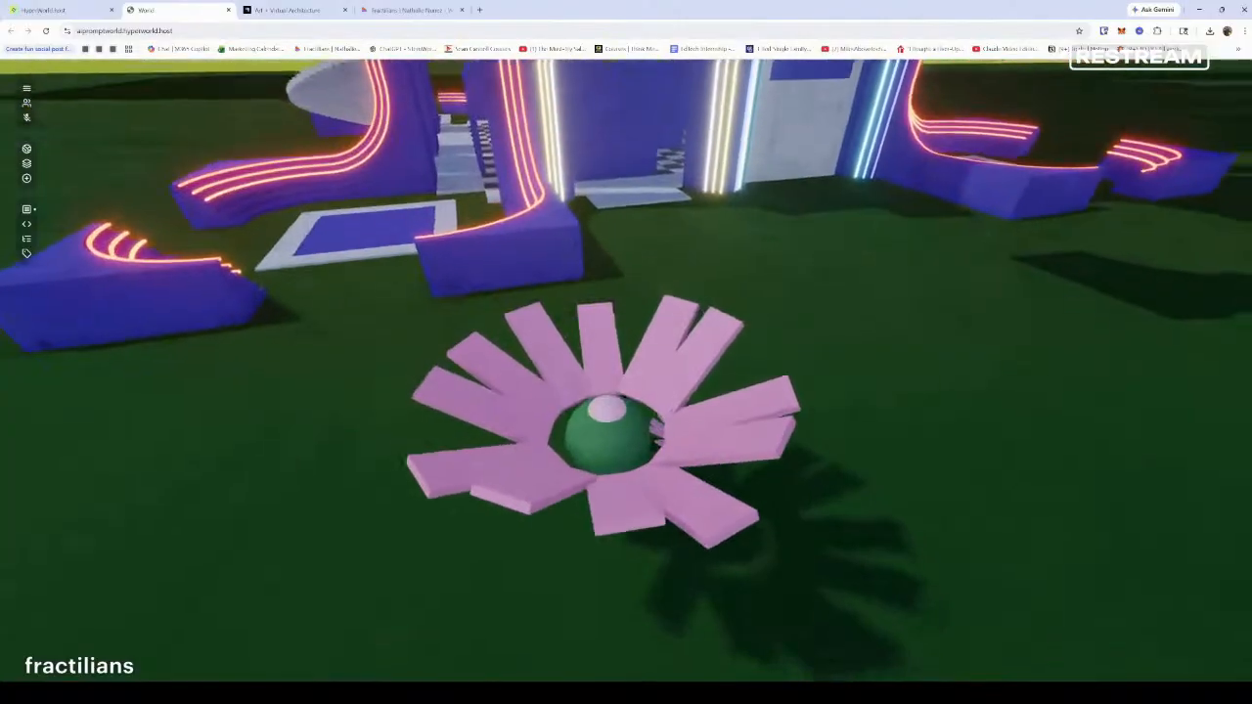
key("d")
key("a")
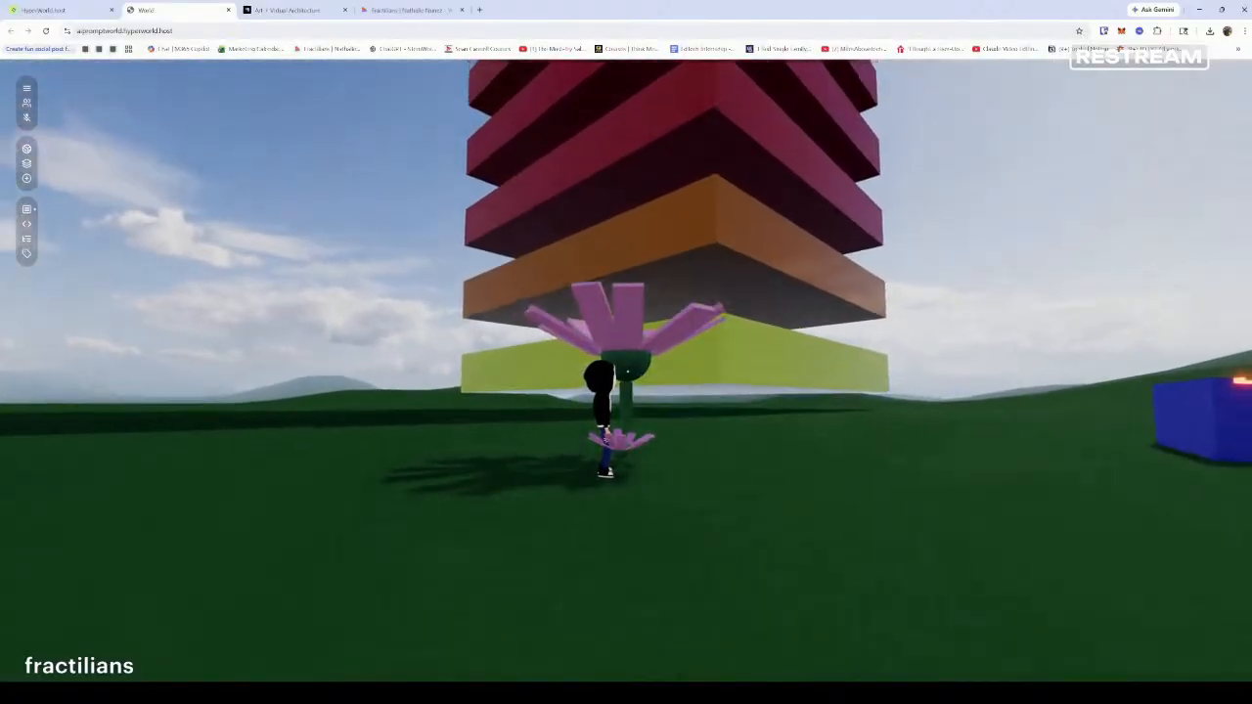
Place another small and another large copy of the pink flower on the grass in front of the neon building with the Grab tool
key("s")
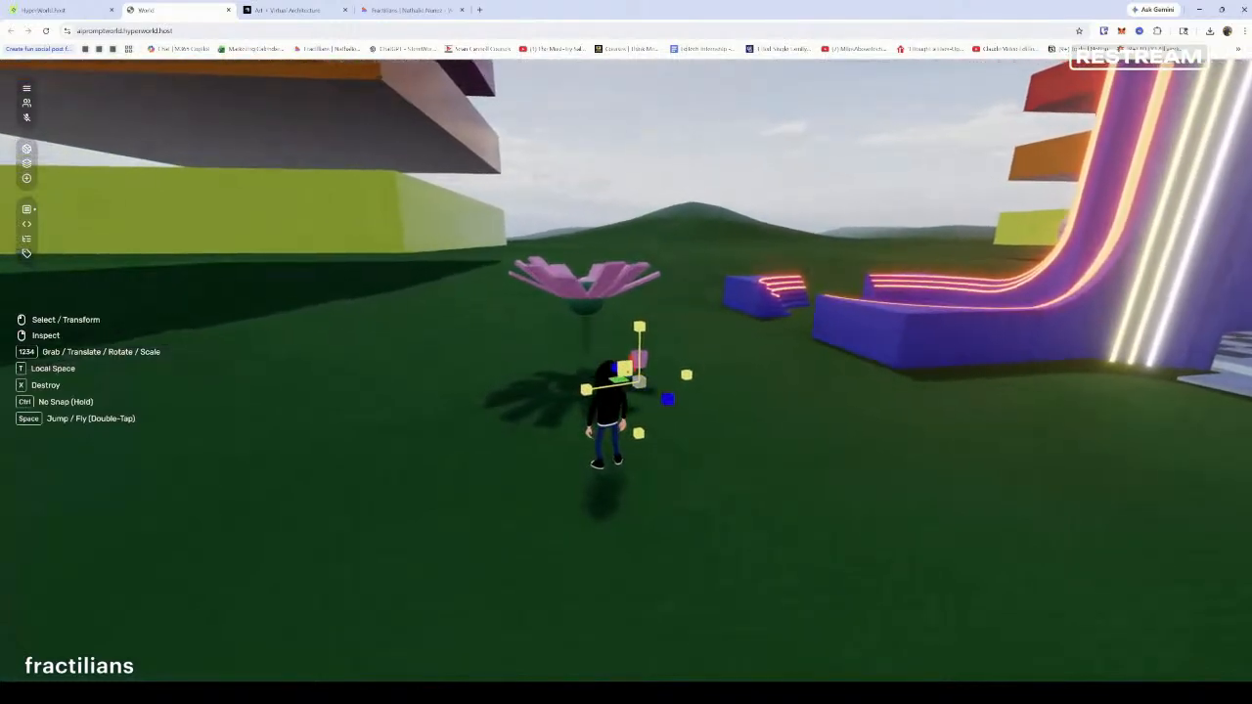
key("1")
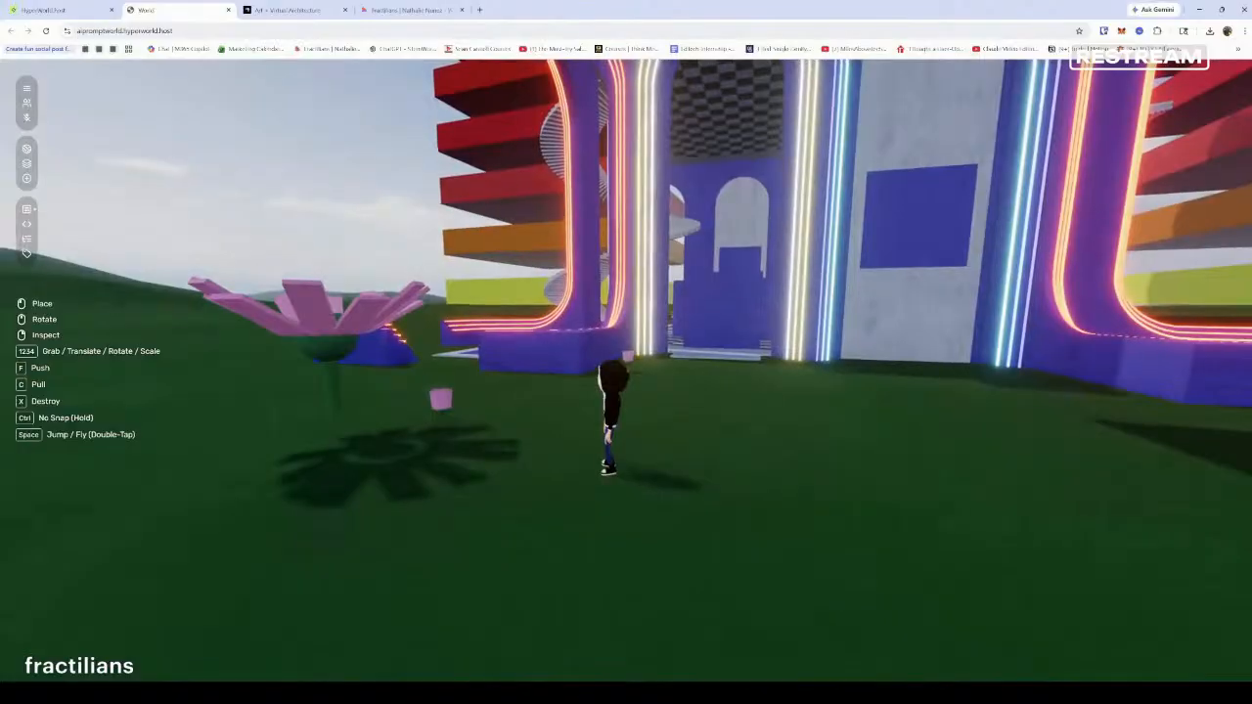
left_click(626, 370)
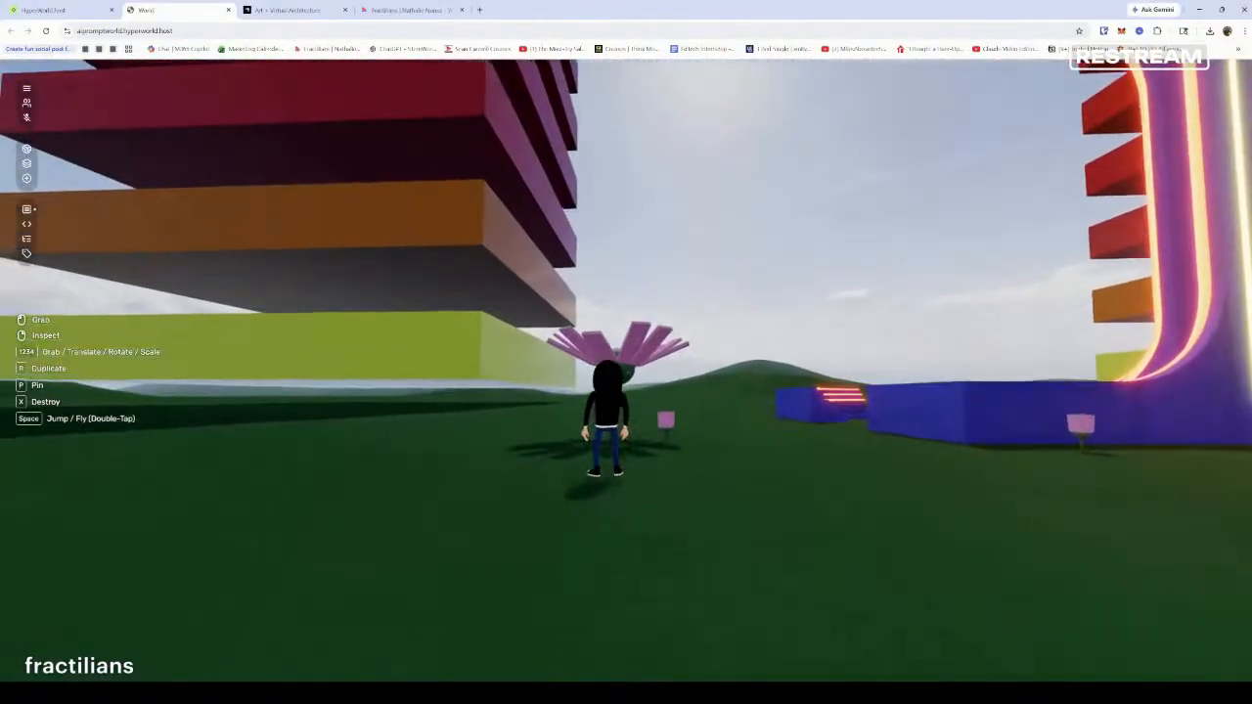
left_click(626, 370)
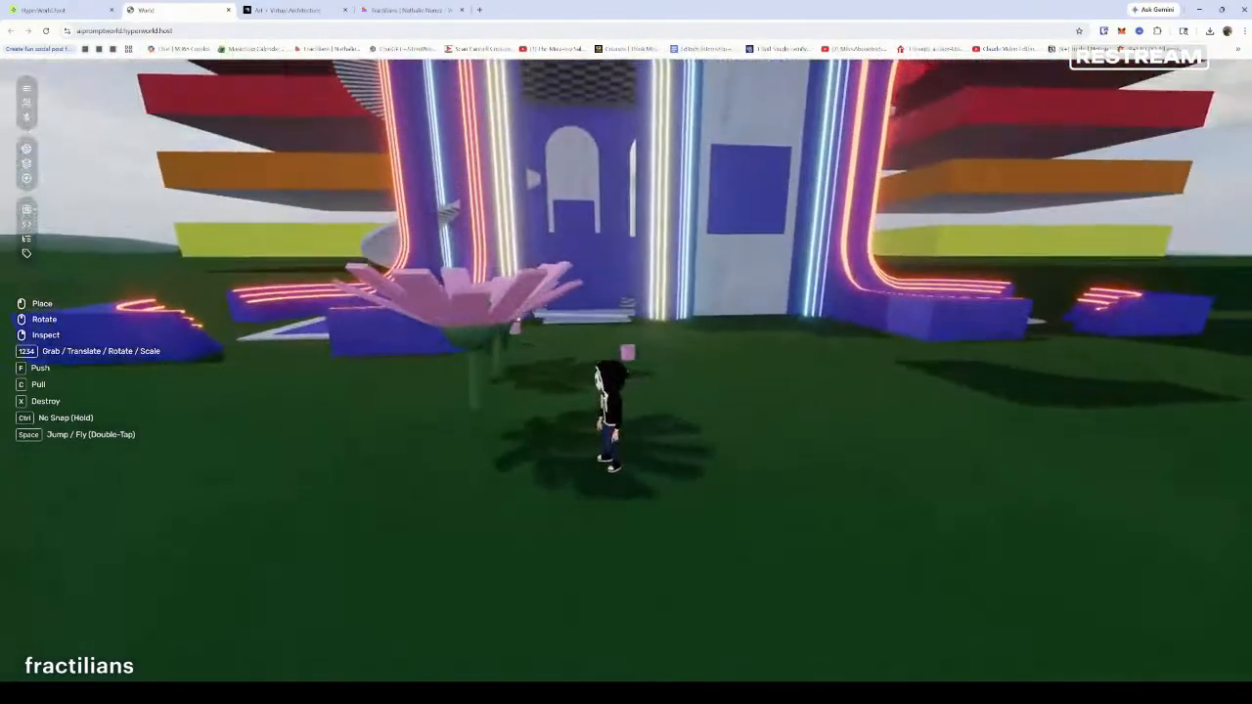
key("w")
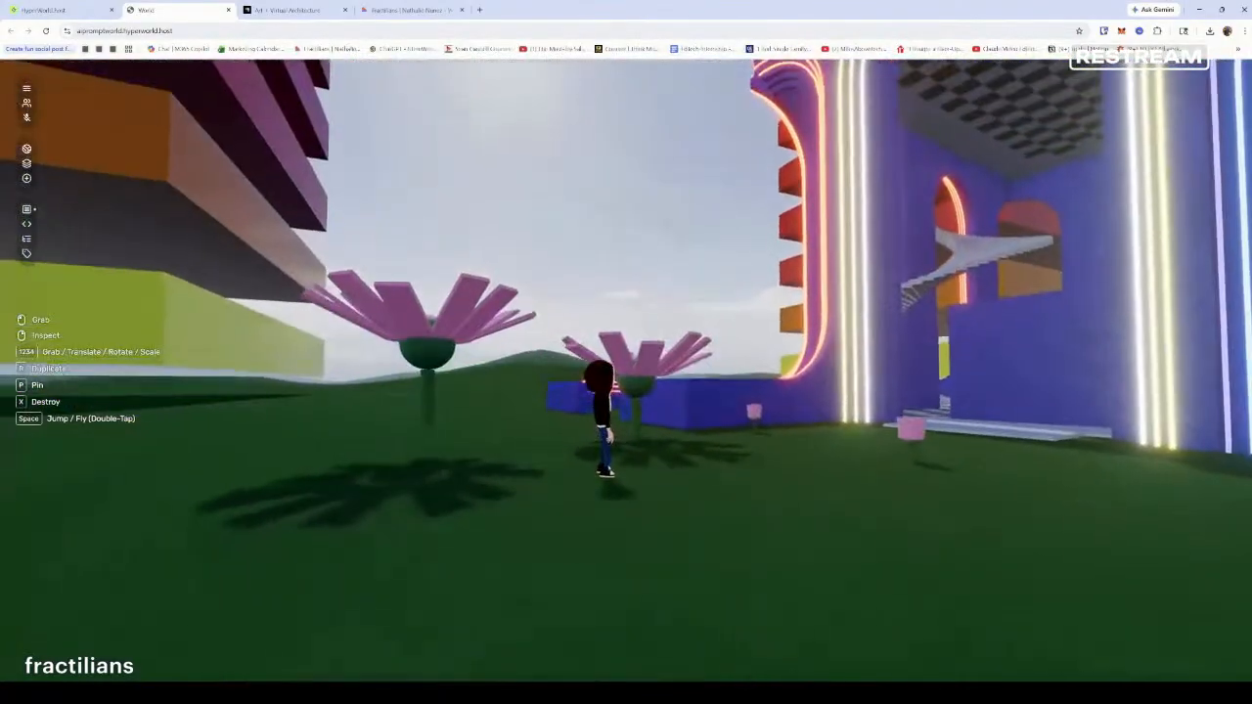
Duplicate the large pink flower twice and place the copies on the grass in front of the neon building
left_click(626, 370)
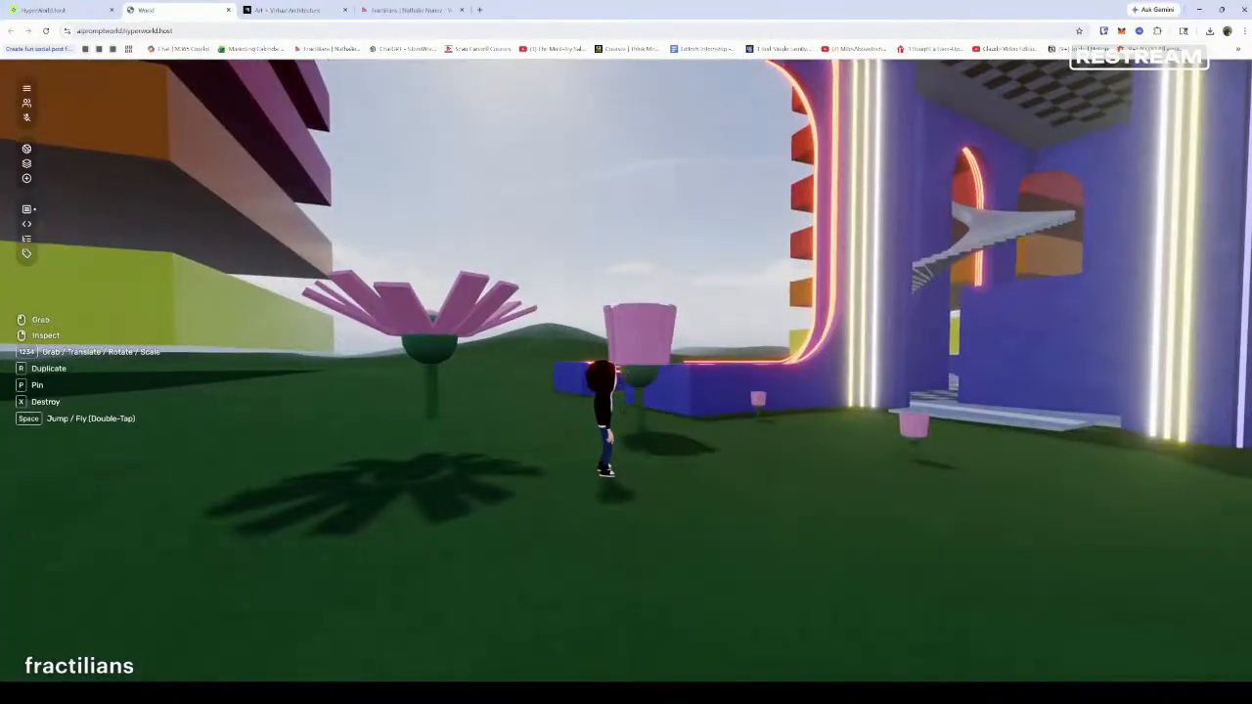
key("r")
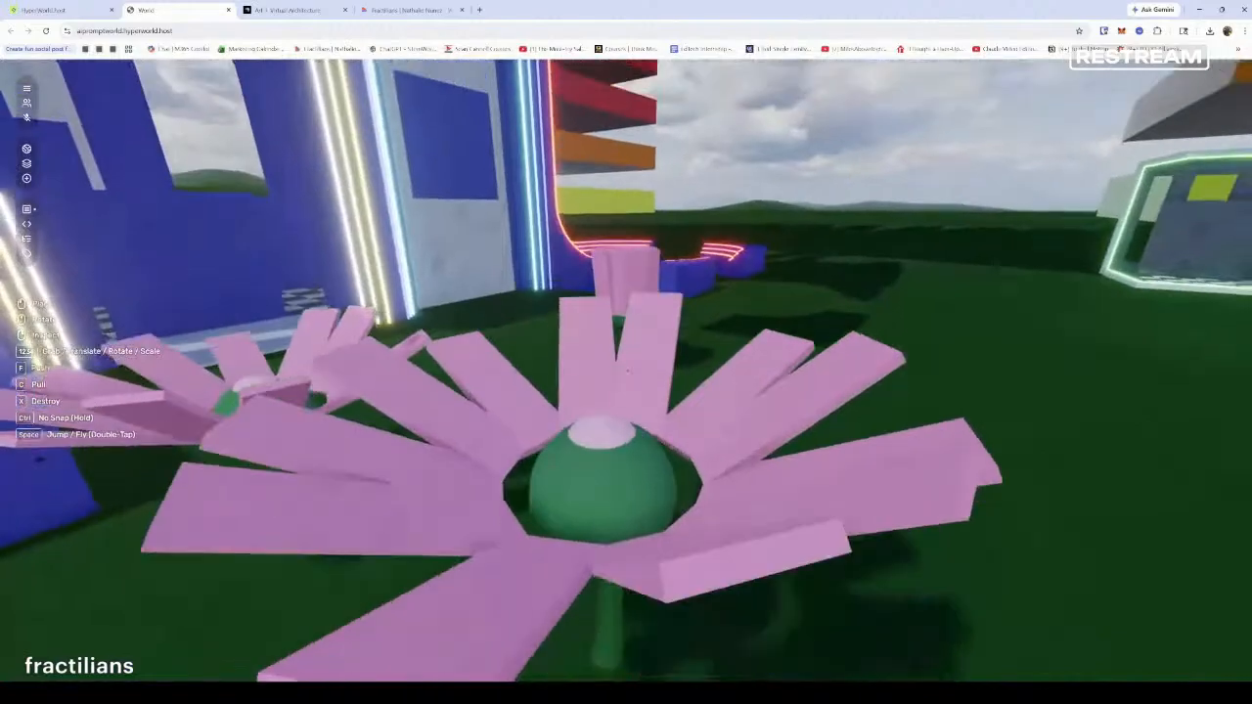
left_click(626, 369)
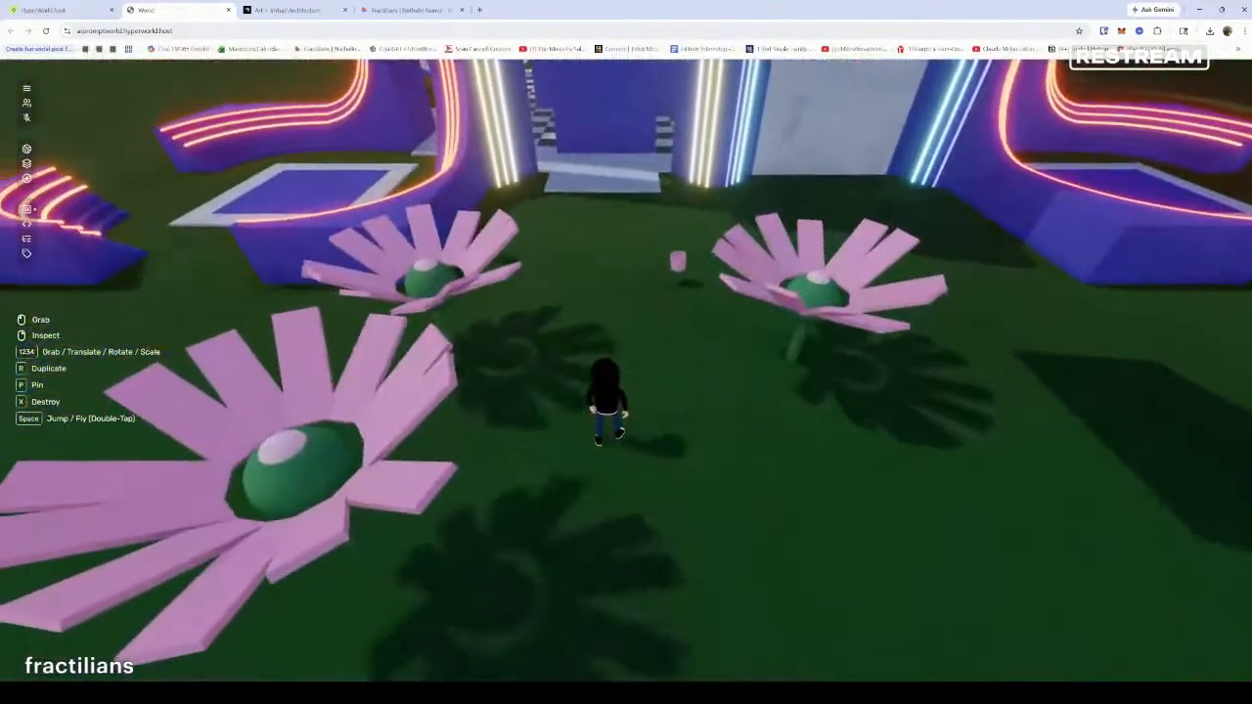
key("a")
key("w")
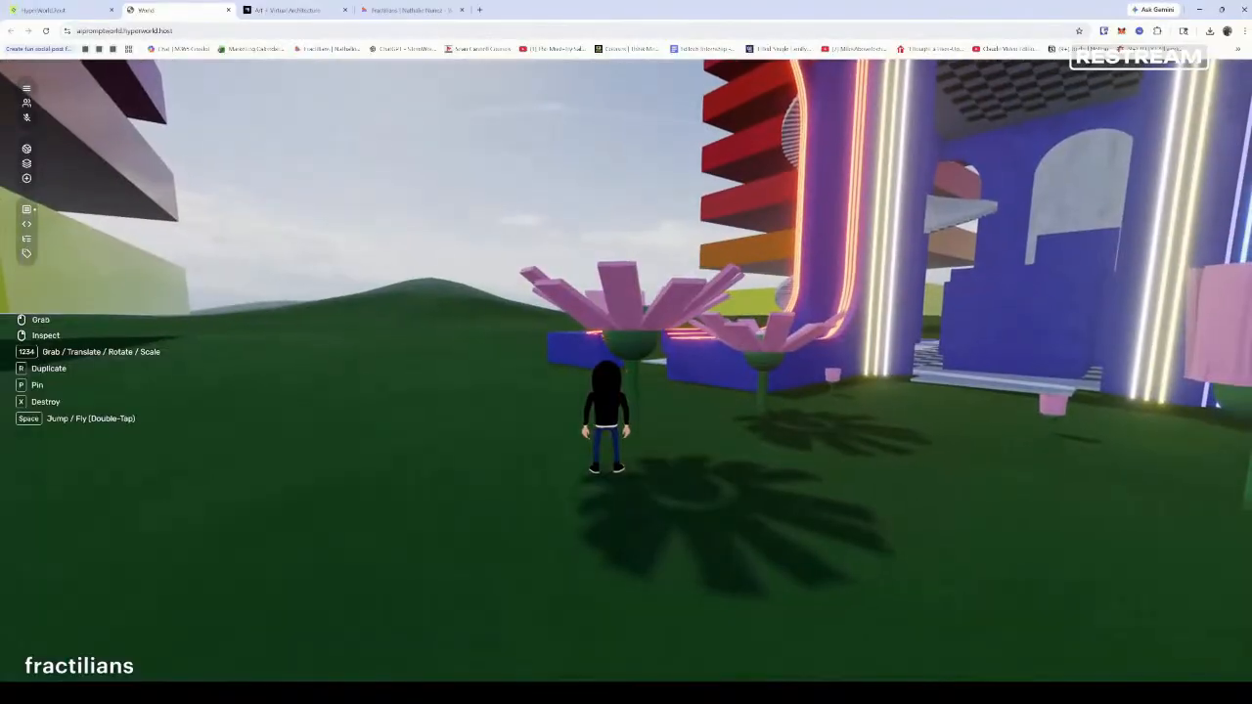
key("r")
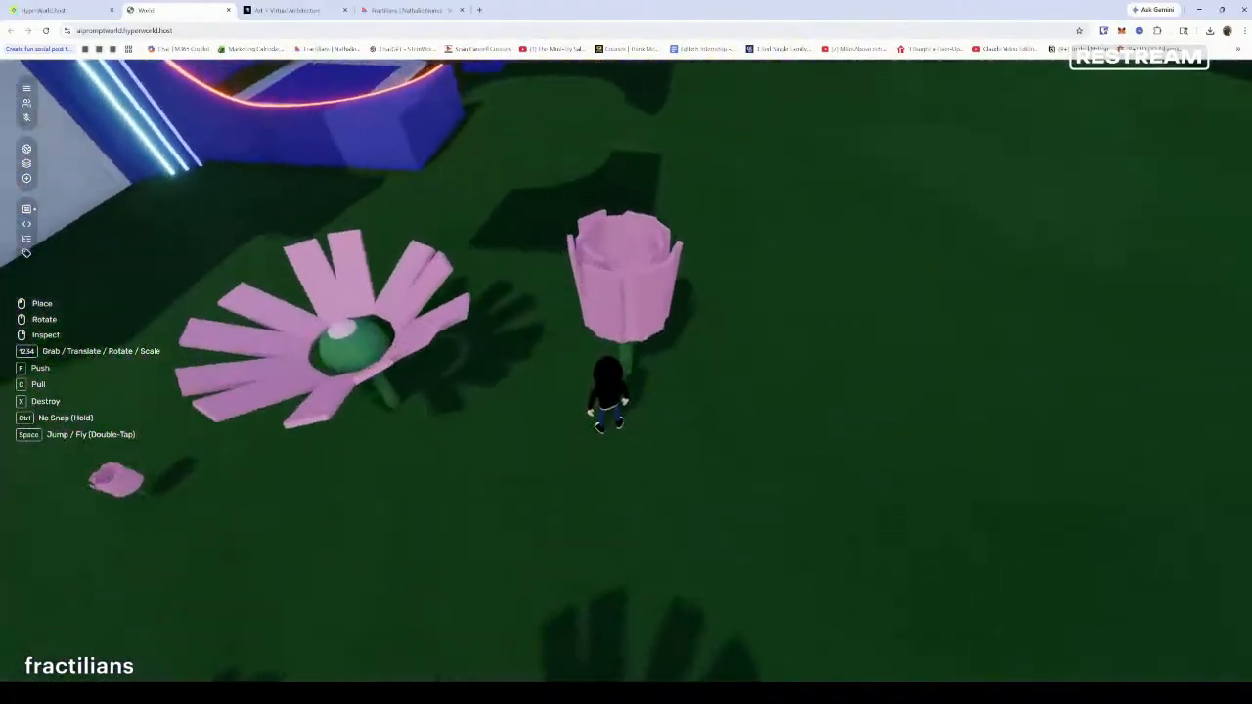
left_click(626, 352)
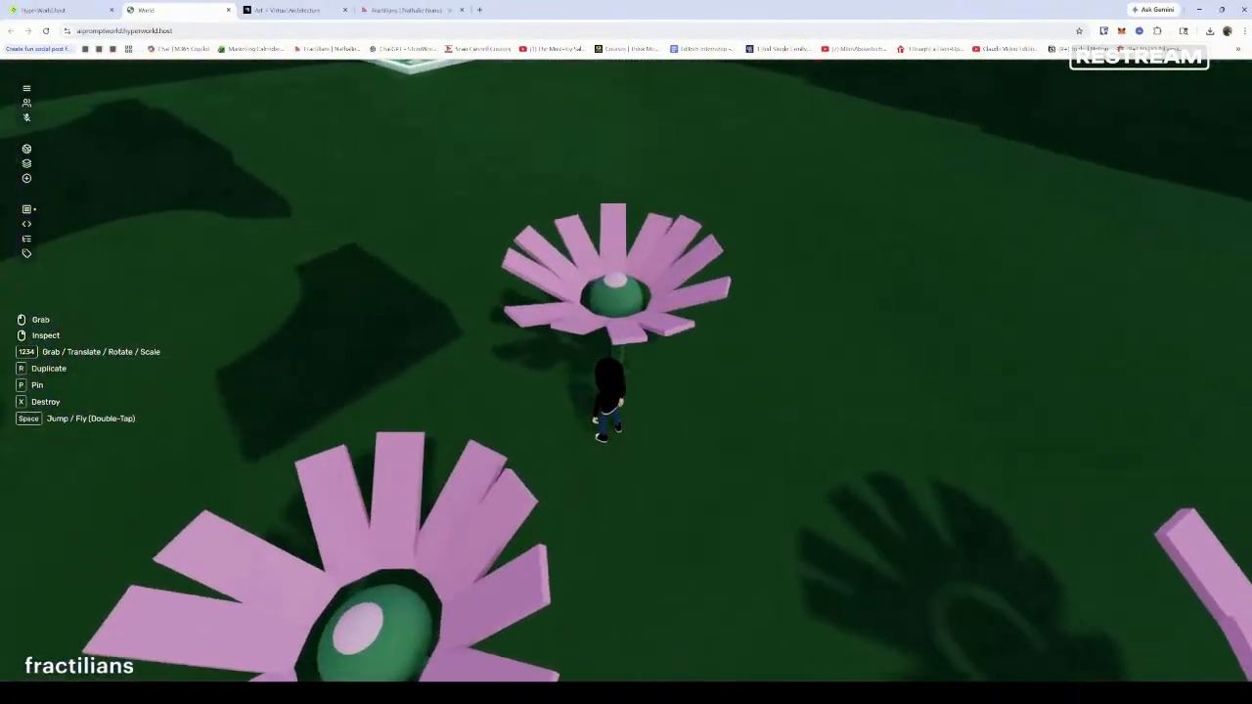
Move the two small pink flowers so that they flank the entrance step of the neon building
key("w")
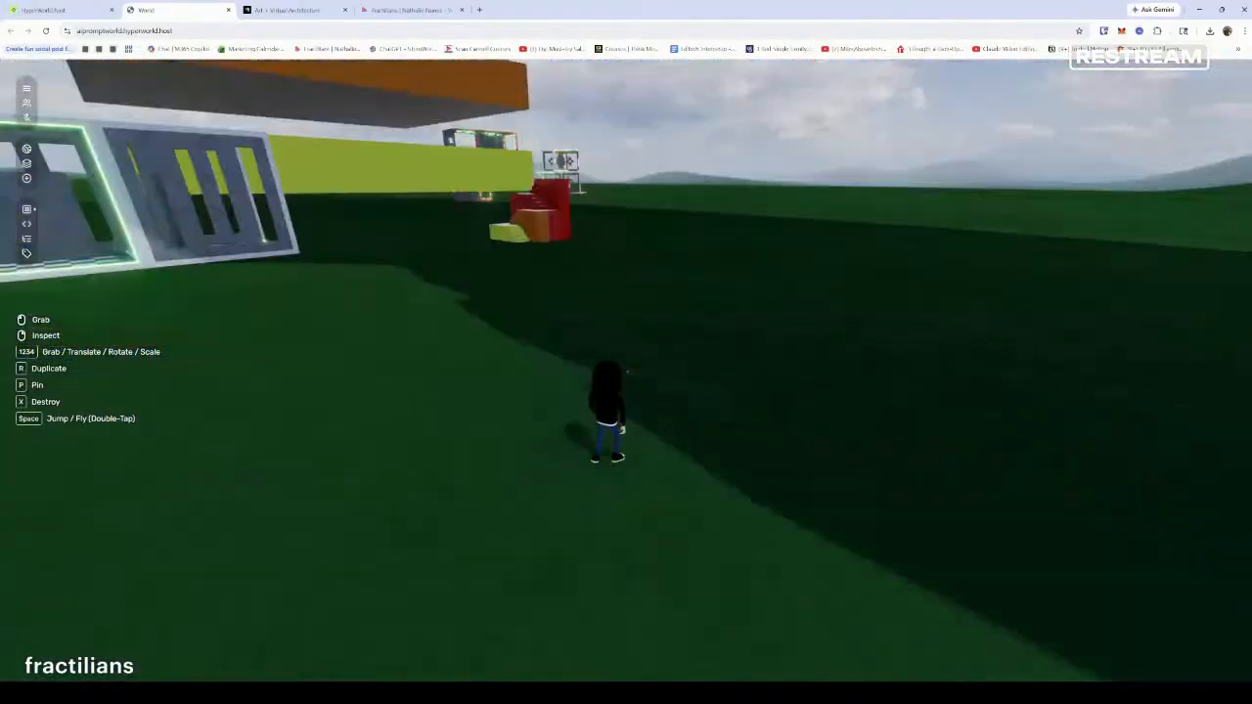
key("w")
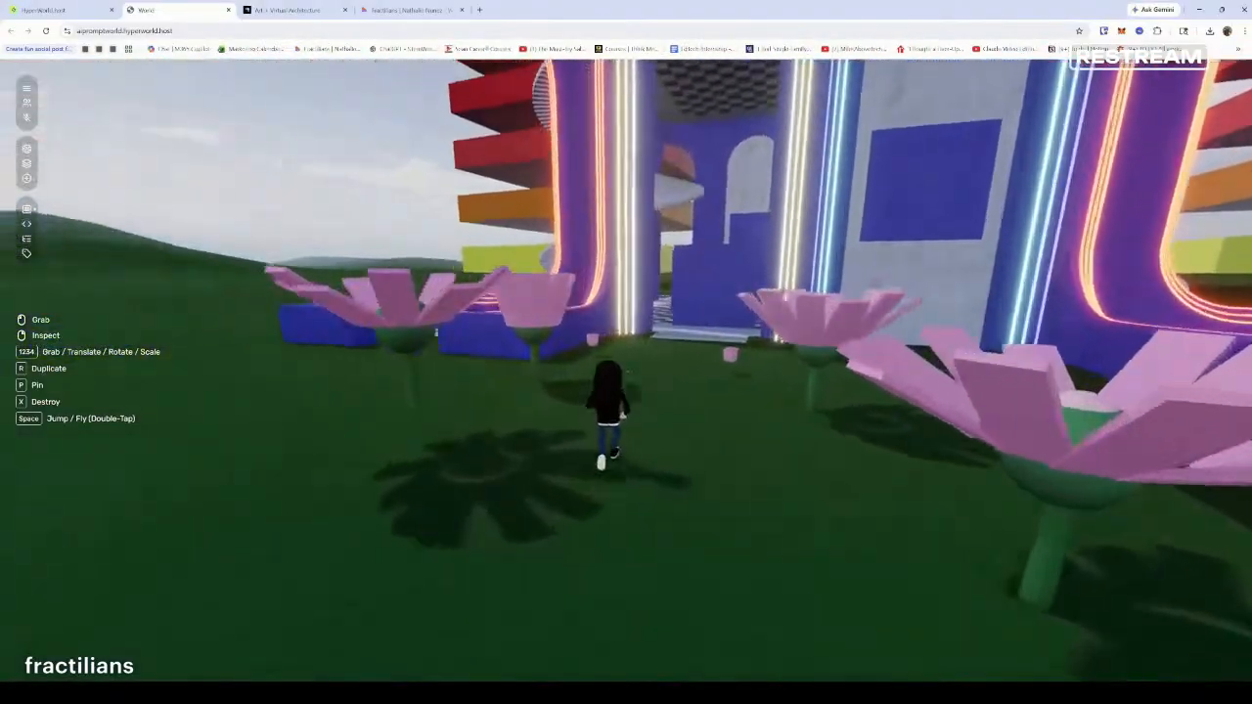
key("w")
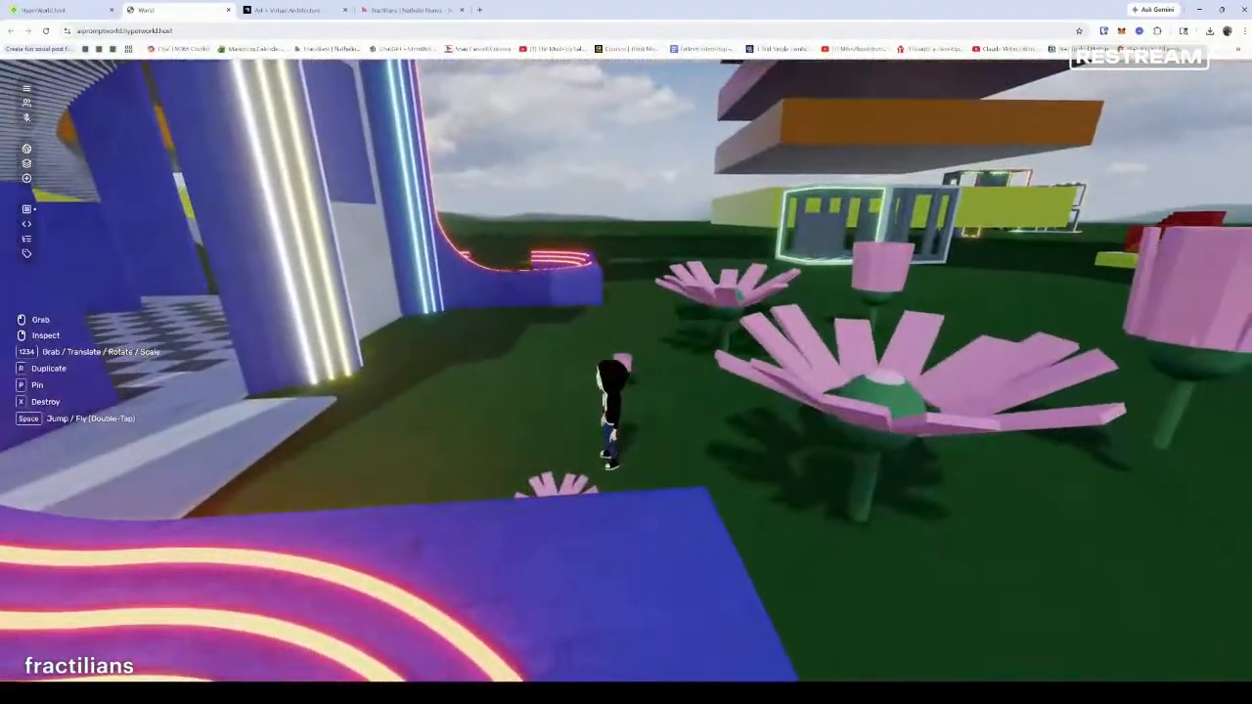
left_click(625, 368)
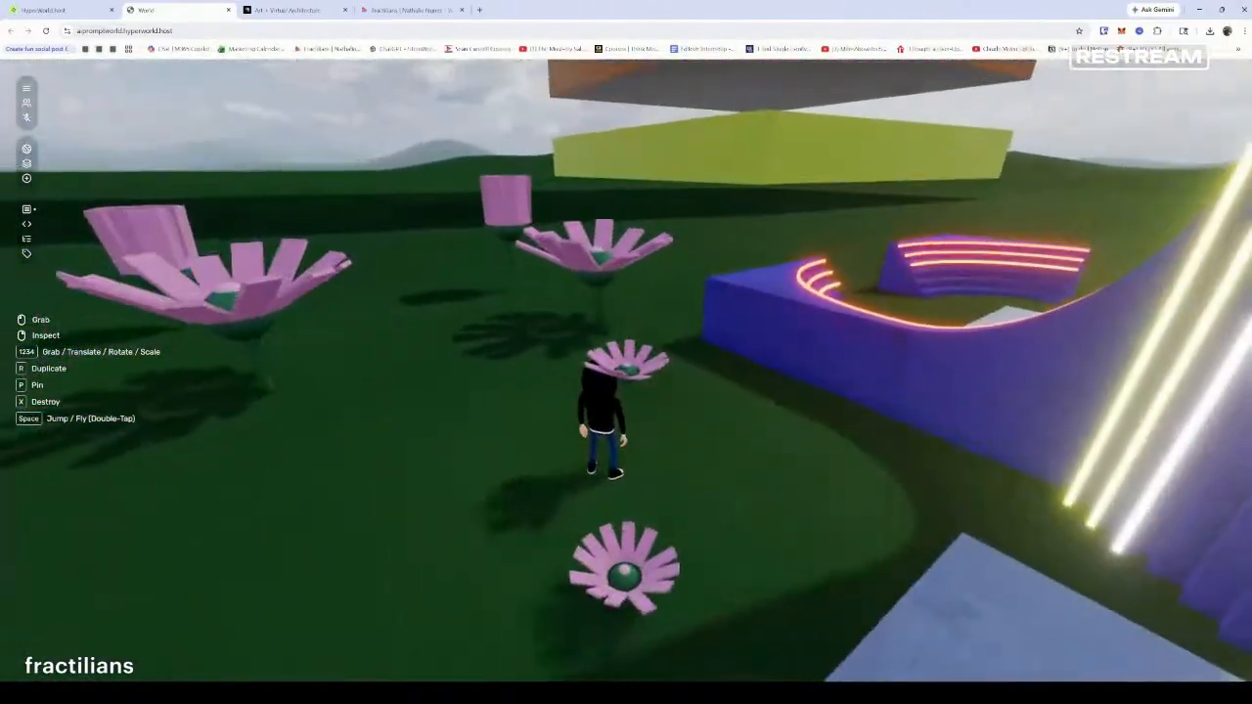
left_click(626, 370)
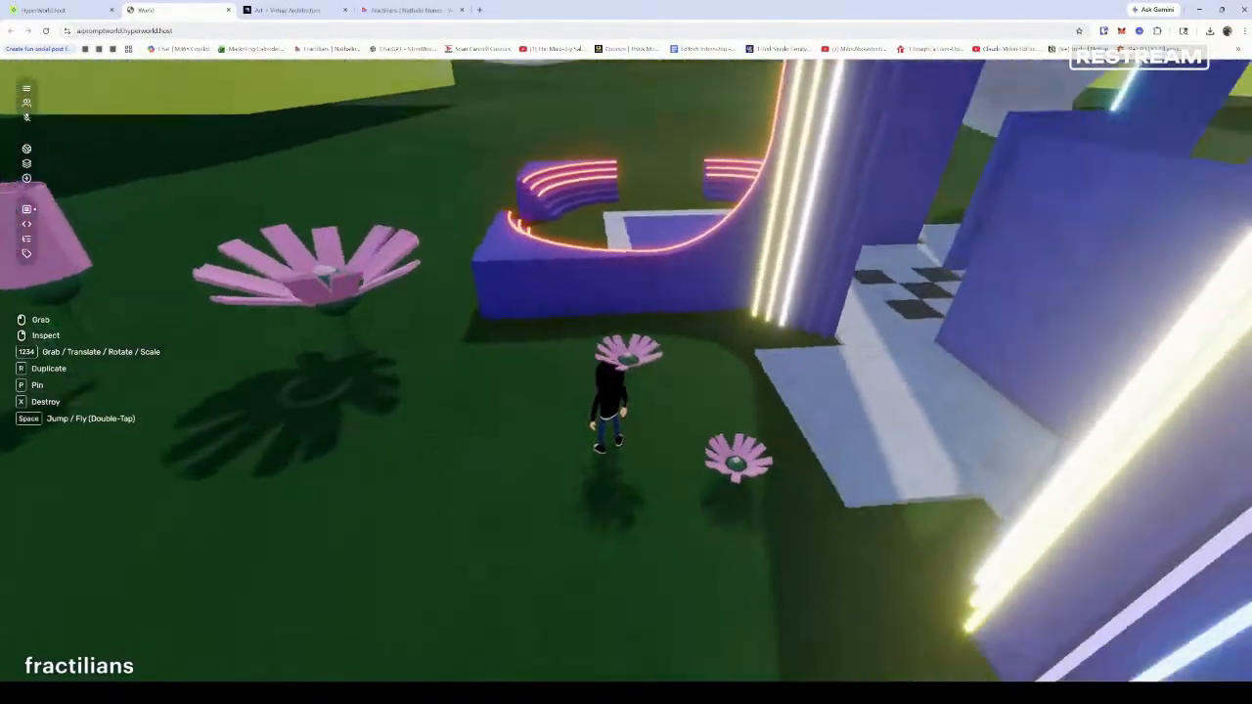
key("s")
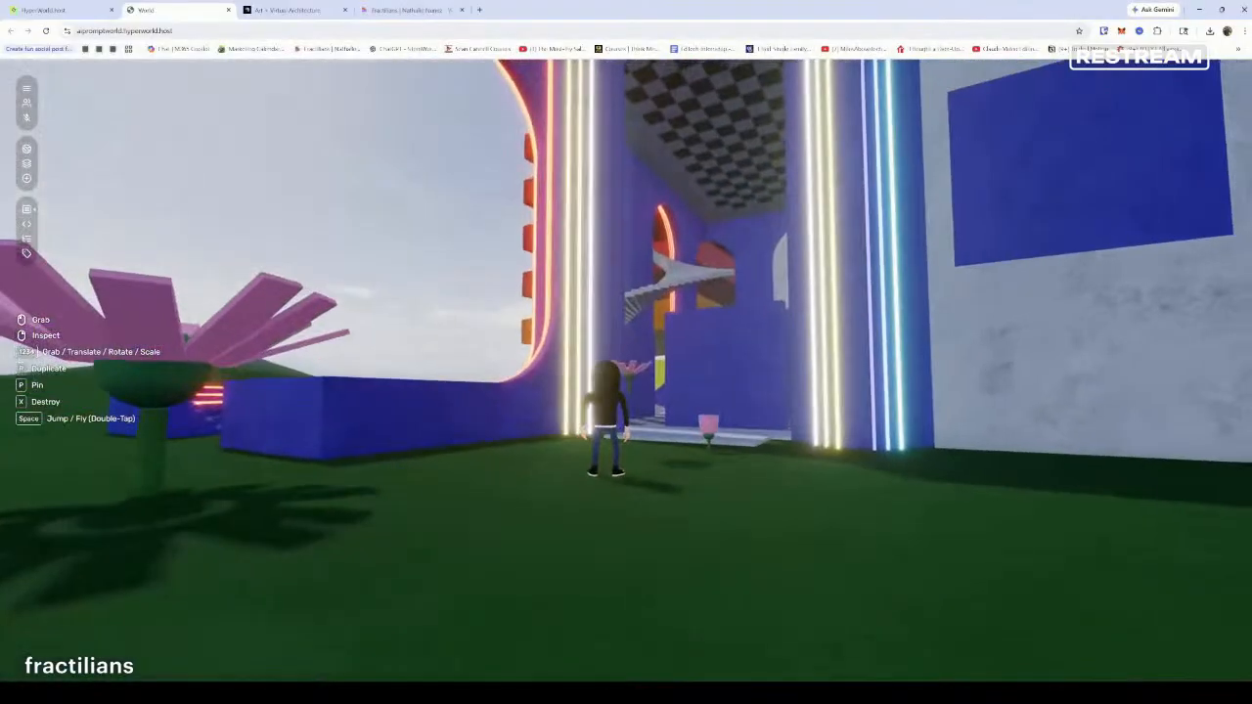
left_click(626, 370)
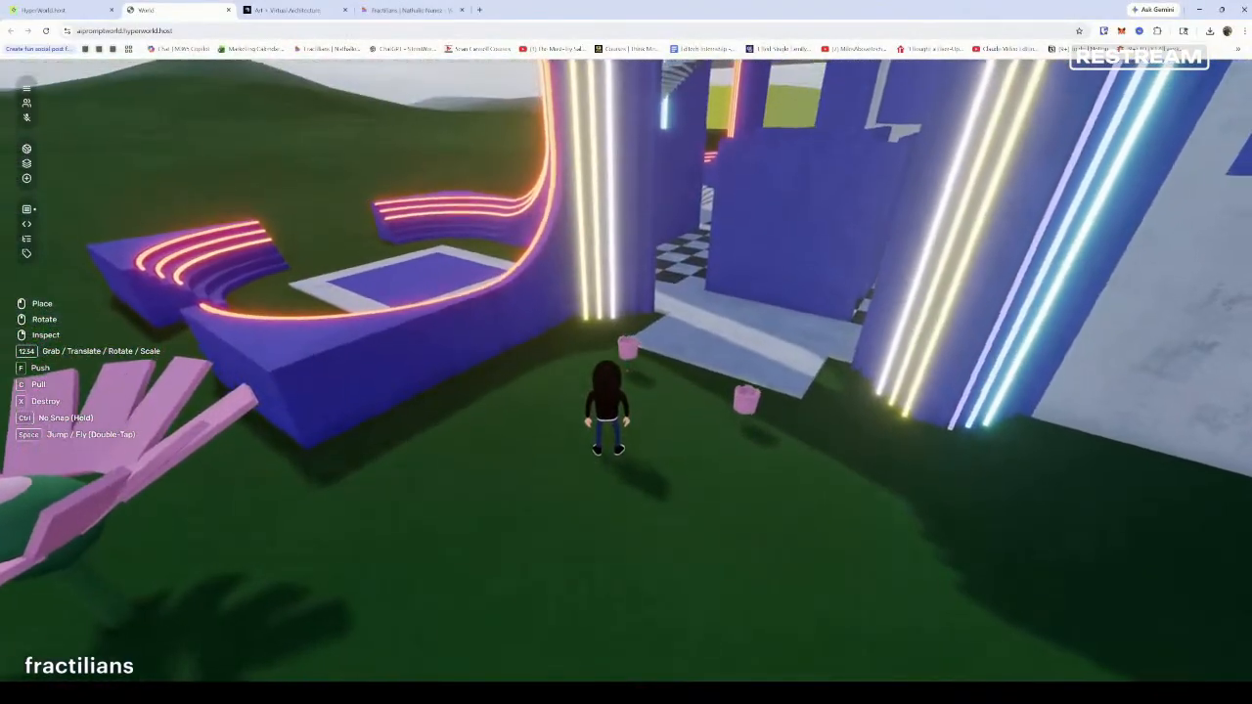
key("w")
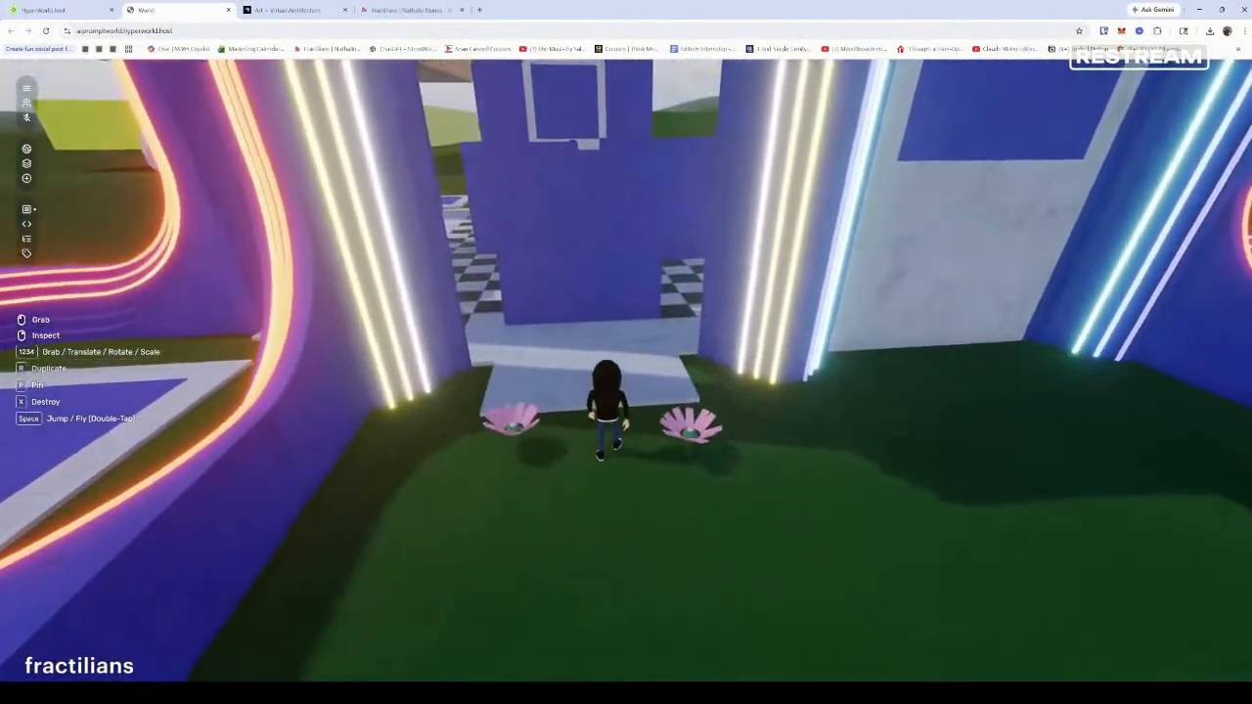
Bring the camera closer behind the avatar and reposition one large pink flower beside the path to the entrance
key("s")
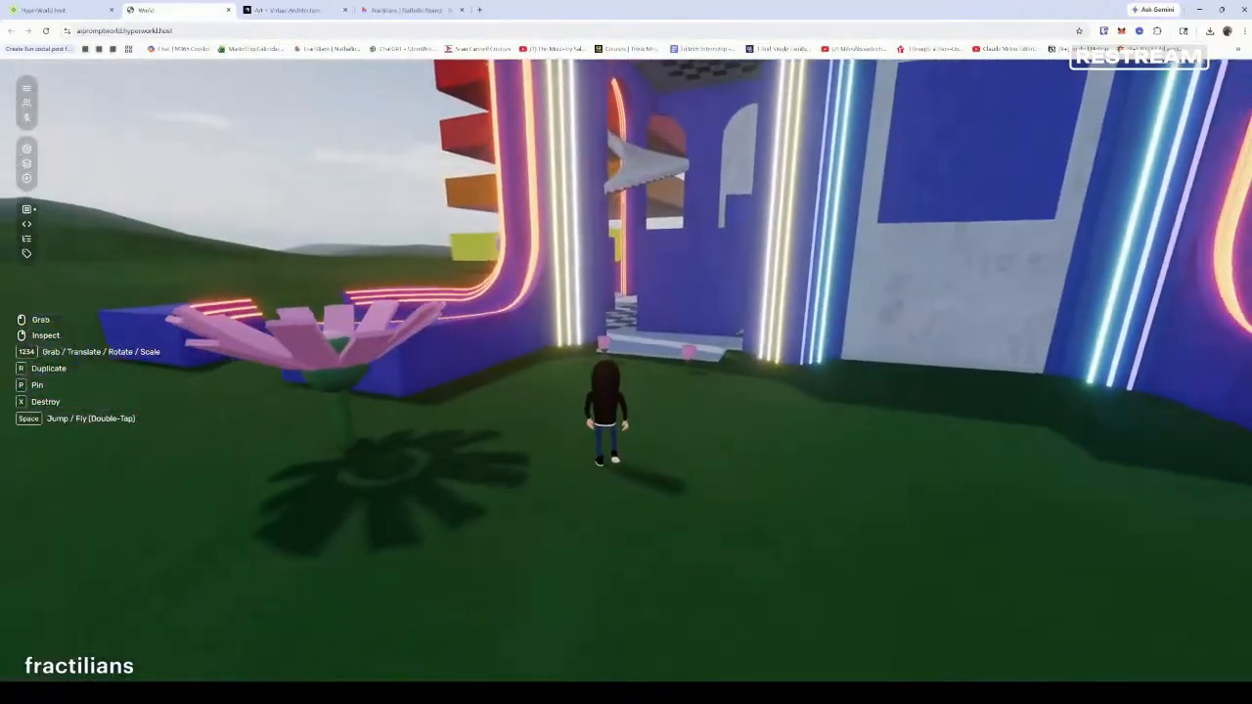
key("s")
key("w")
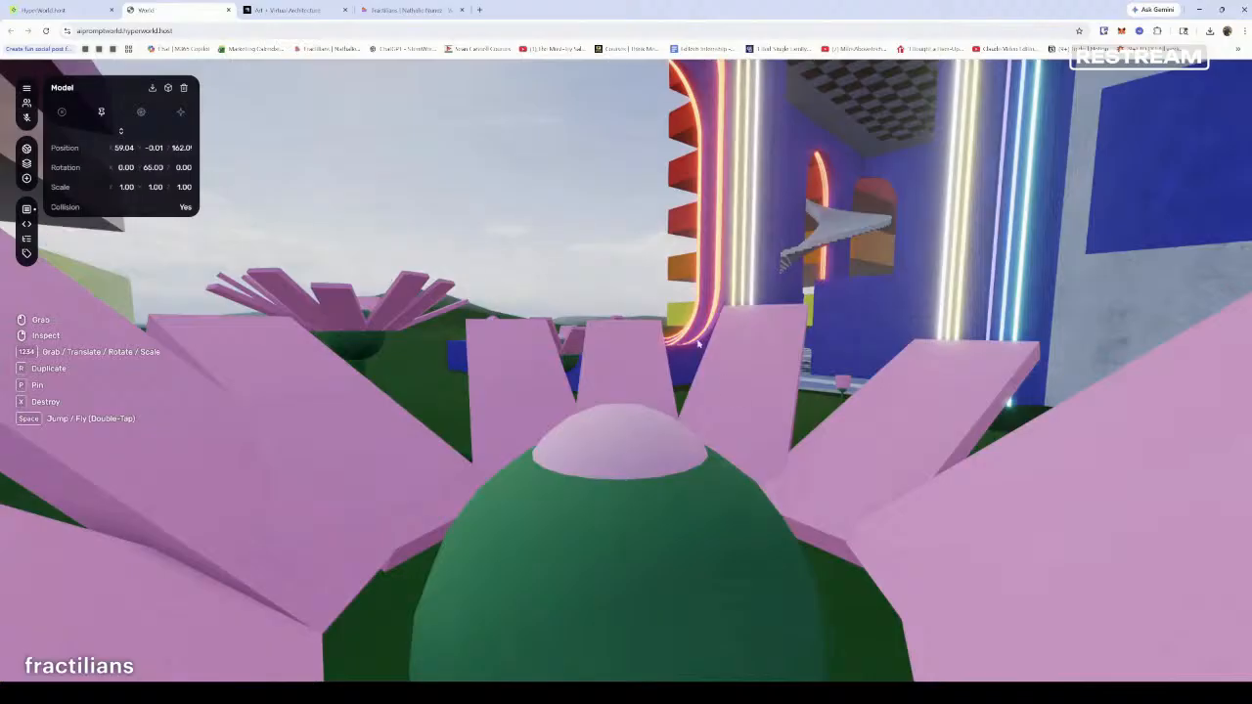
left_click(626, 372)
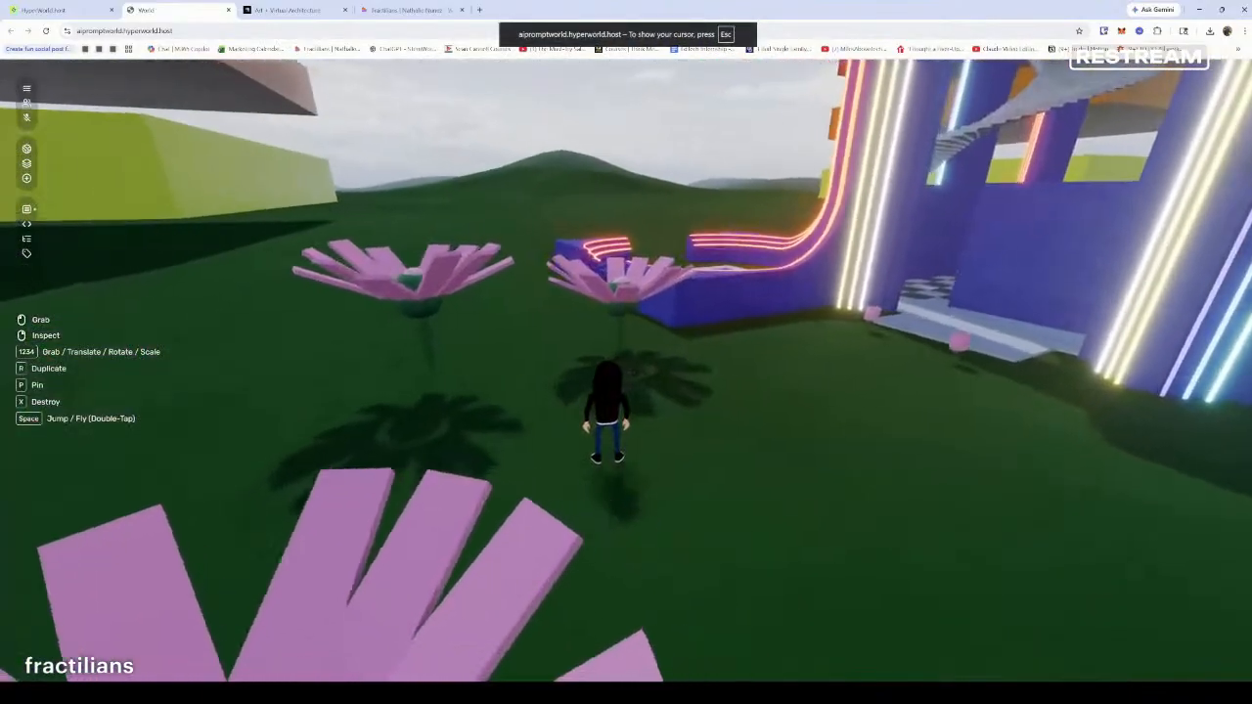
scroll(626, 372, "up", 4)
scroll(626, 372, "up", 3)
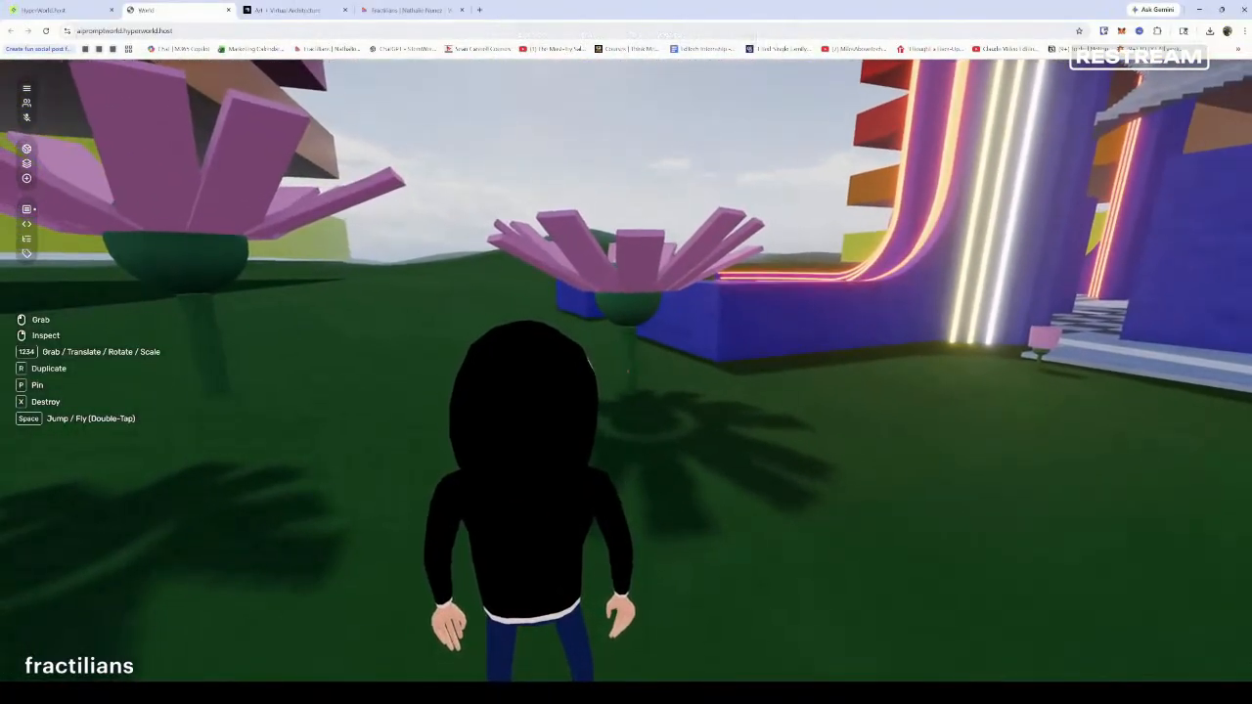
key("w")
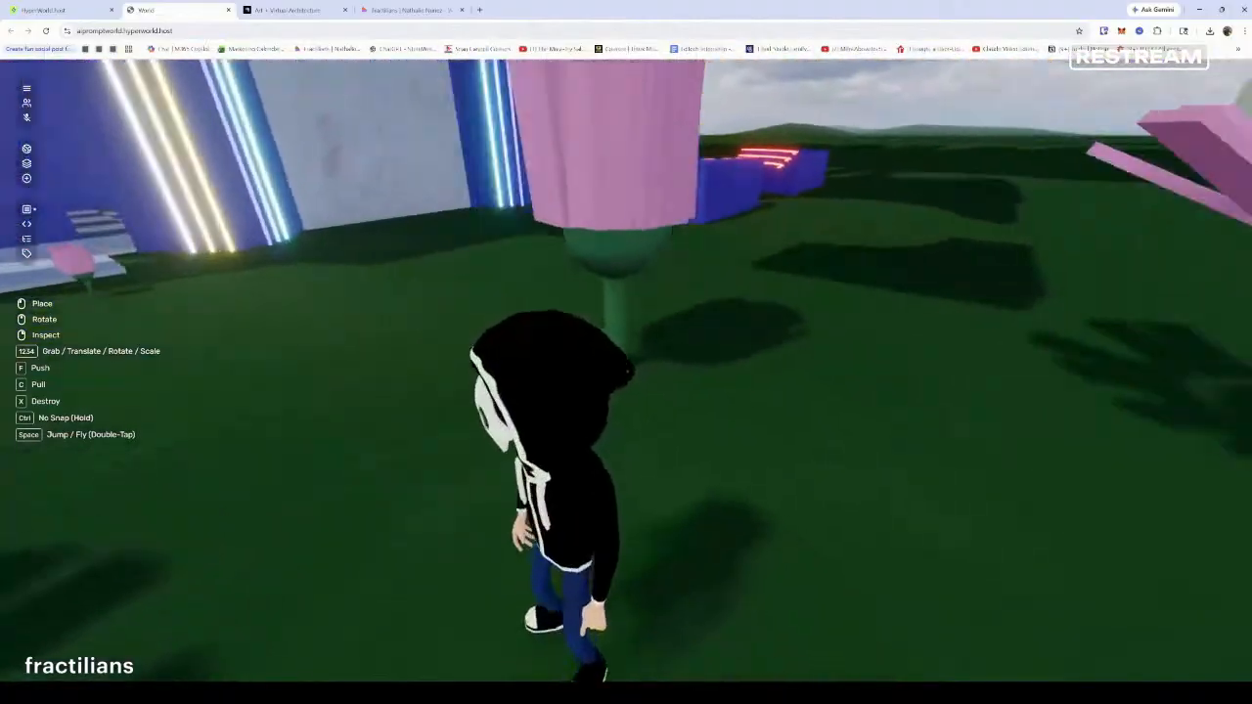
key("w")
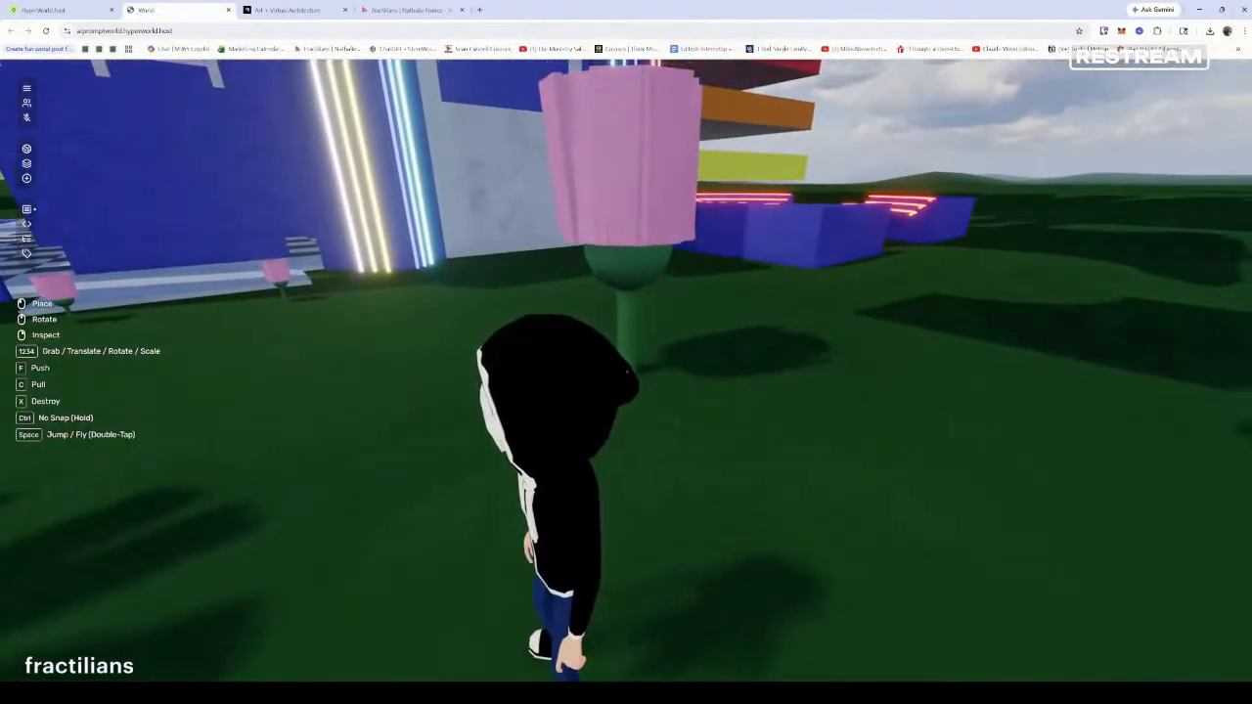
key("w")
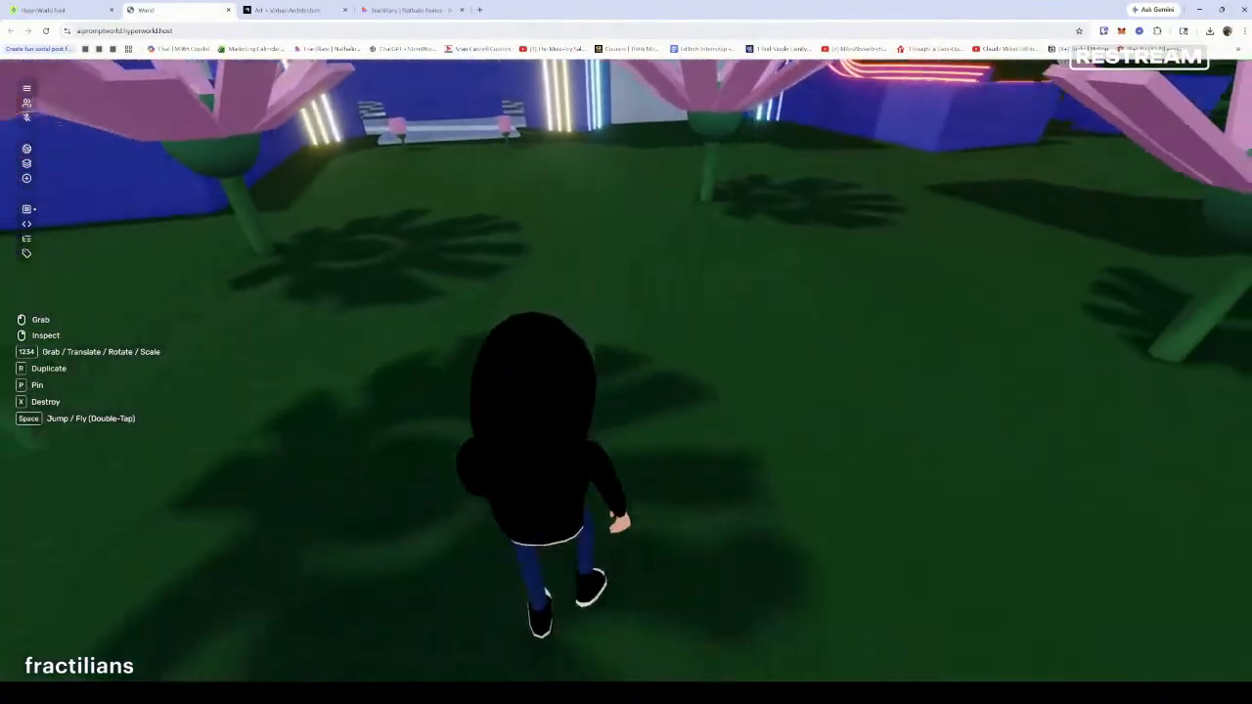
Move the large pink flower on the outer side of the path to form a row leading to the entrance
key("w")
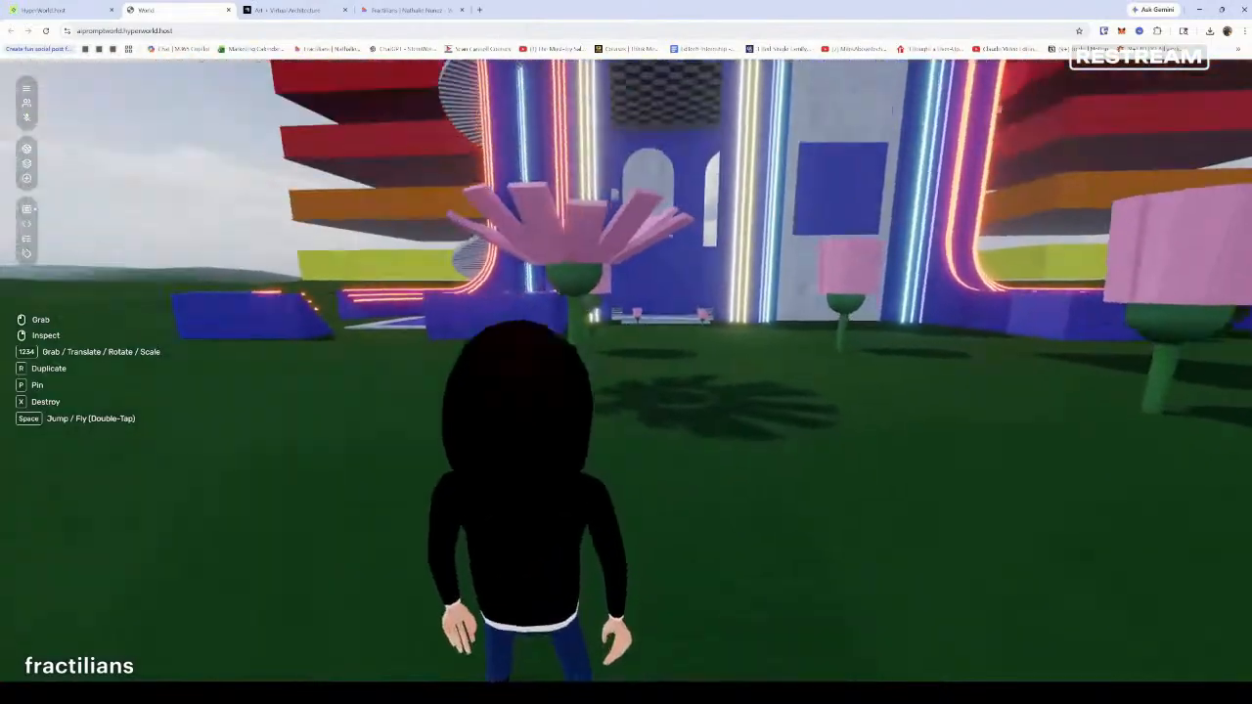
key("w")
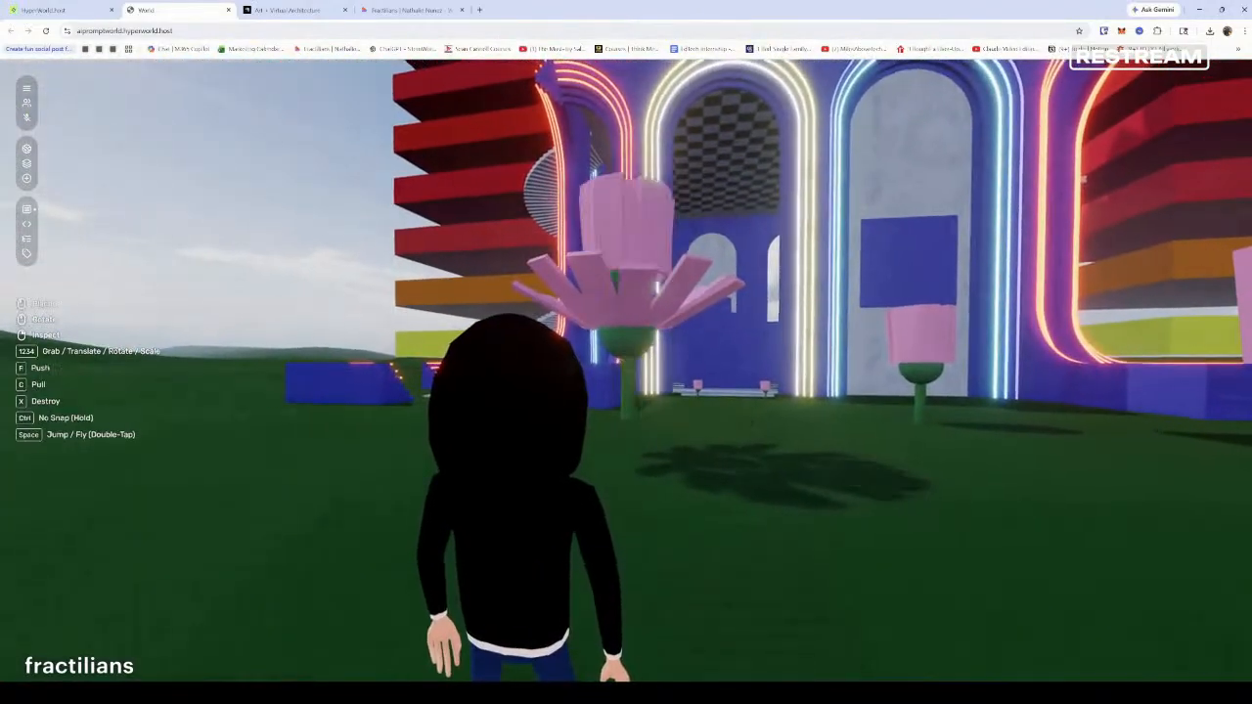
key("w")
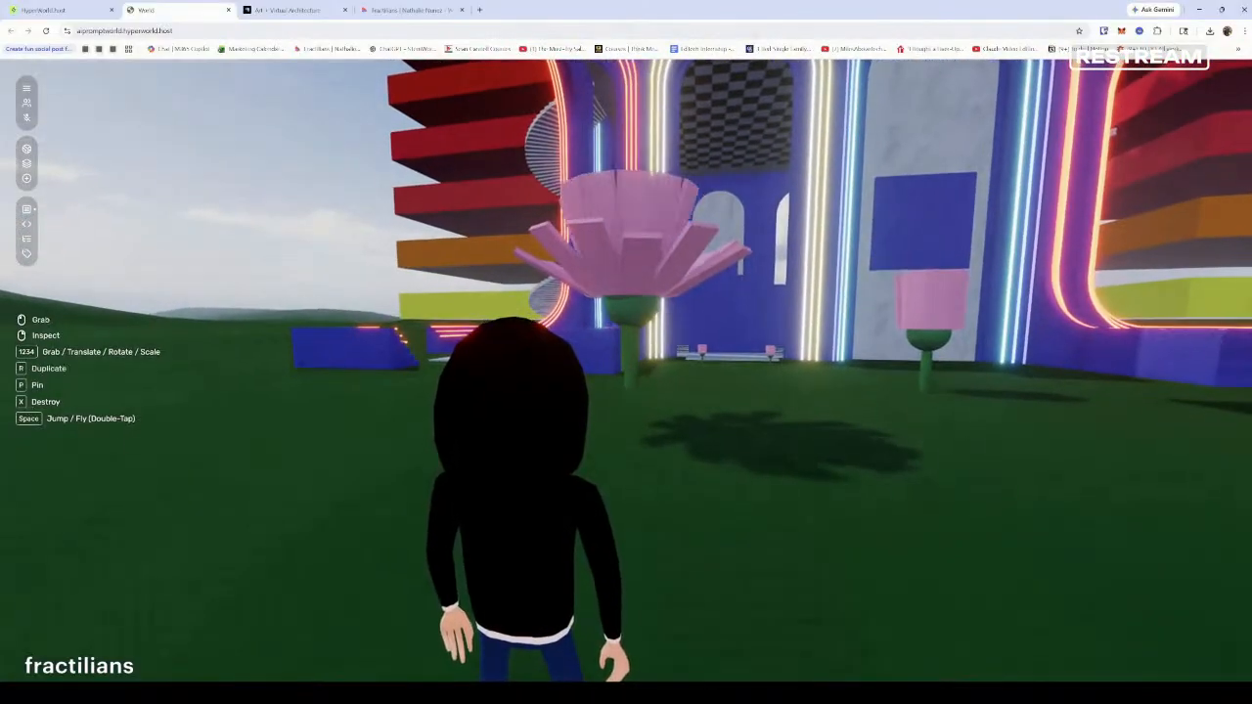
key("w")
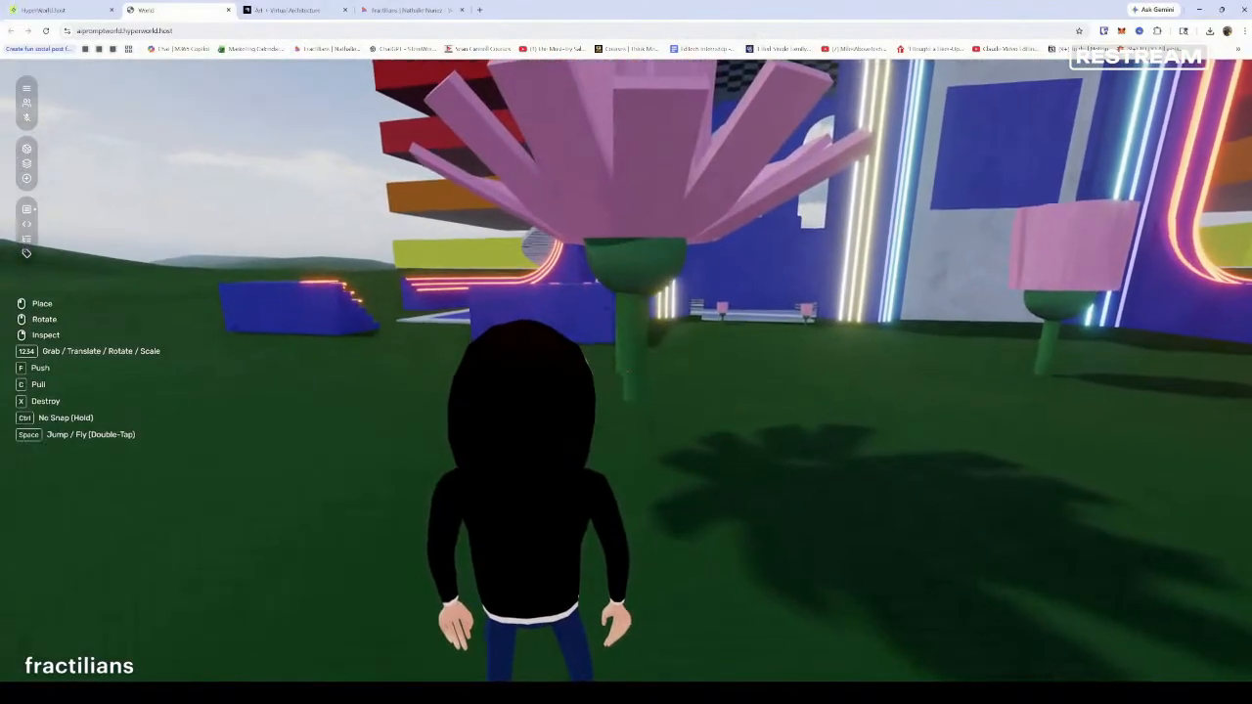
right_click(626, 370)
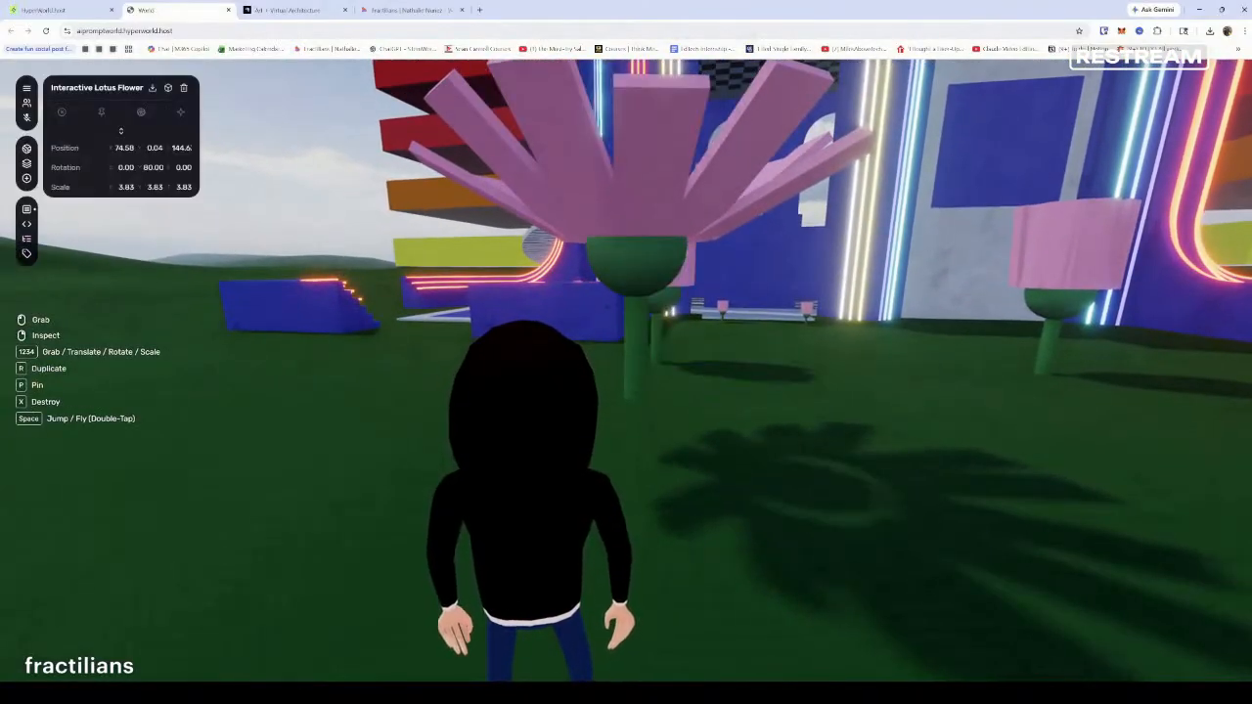
left_click(685, 427)
key("d")
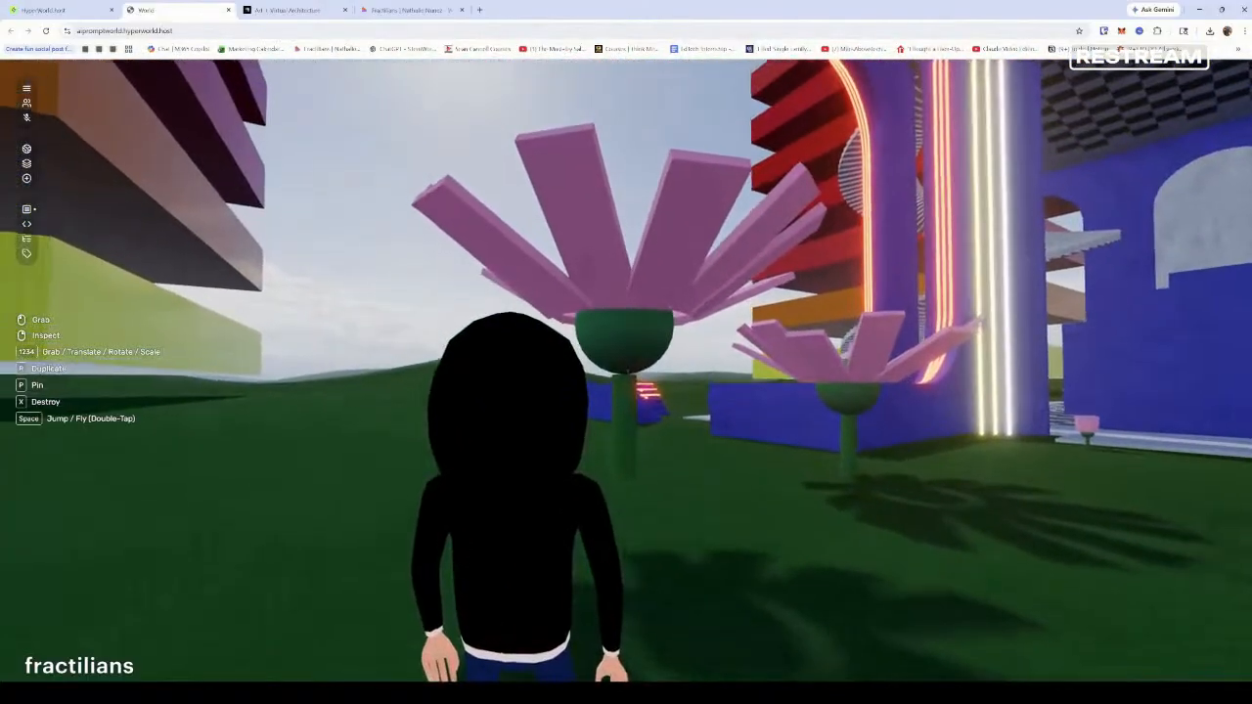
left_click(626, 372)
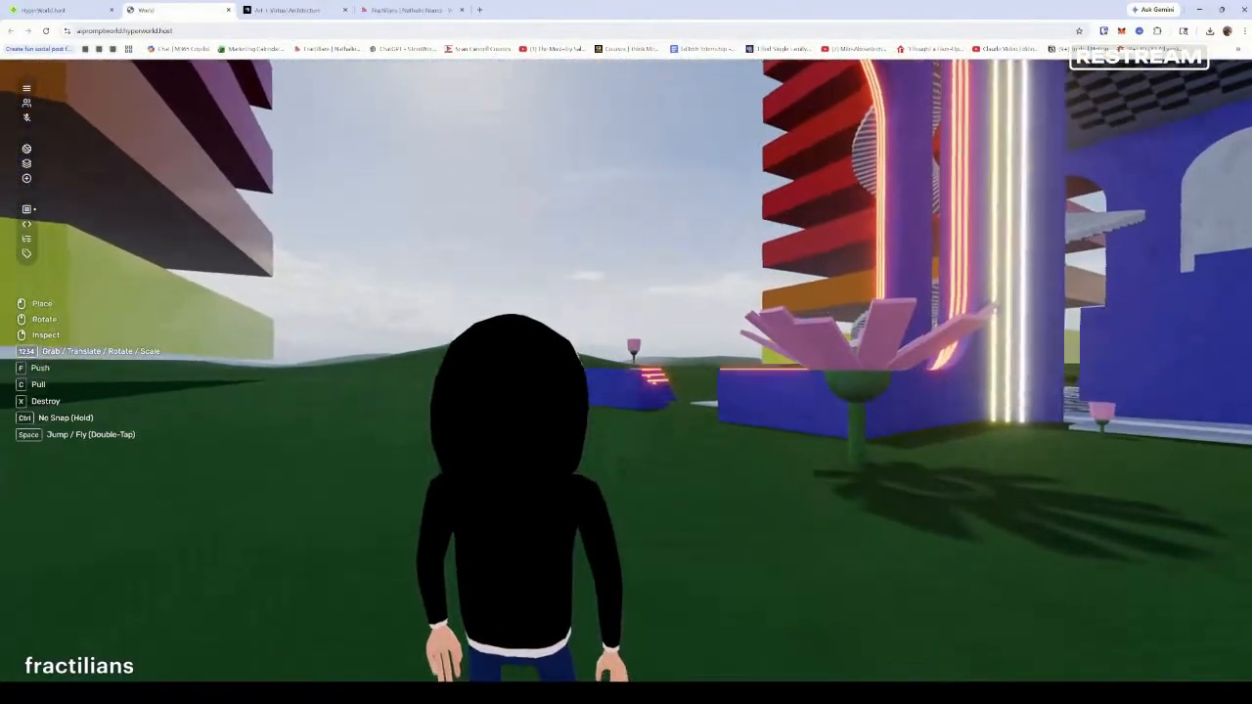
left_click(627, 371)
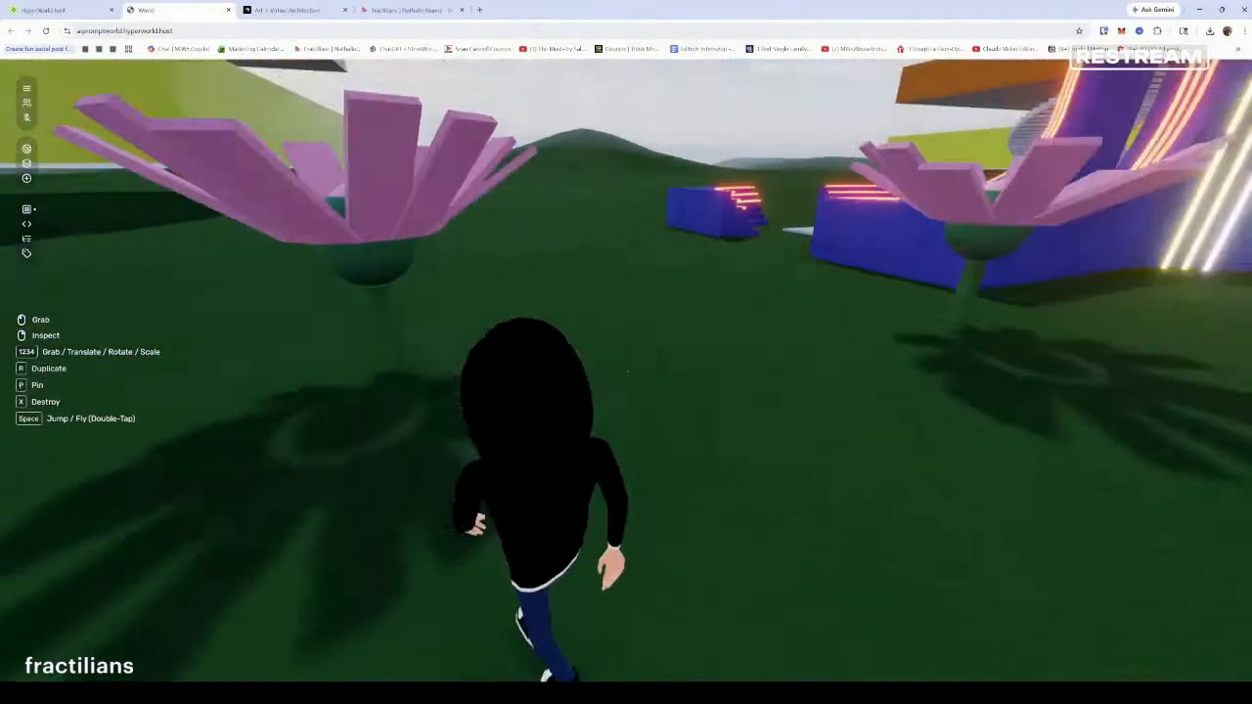
Push the outermost large pink flower into line with its row and walk between the two rows toward the entrance
key("w")
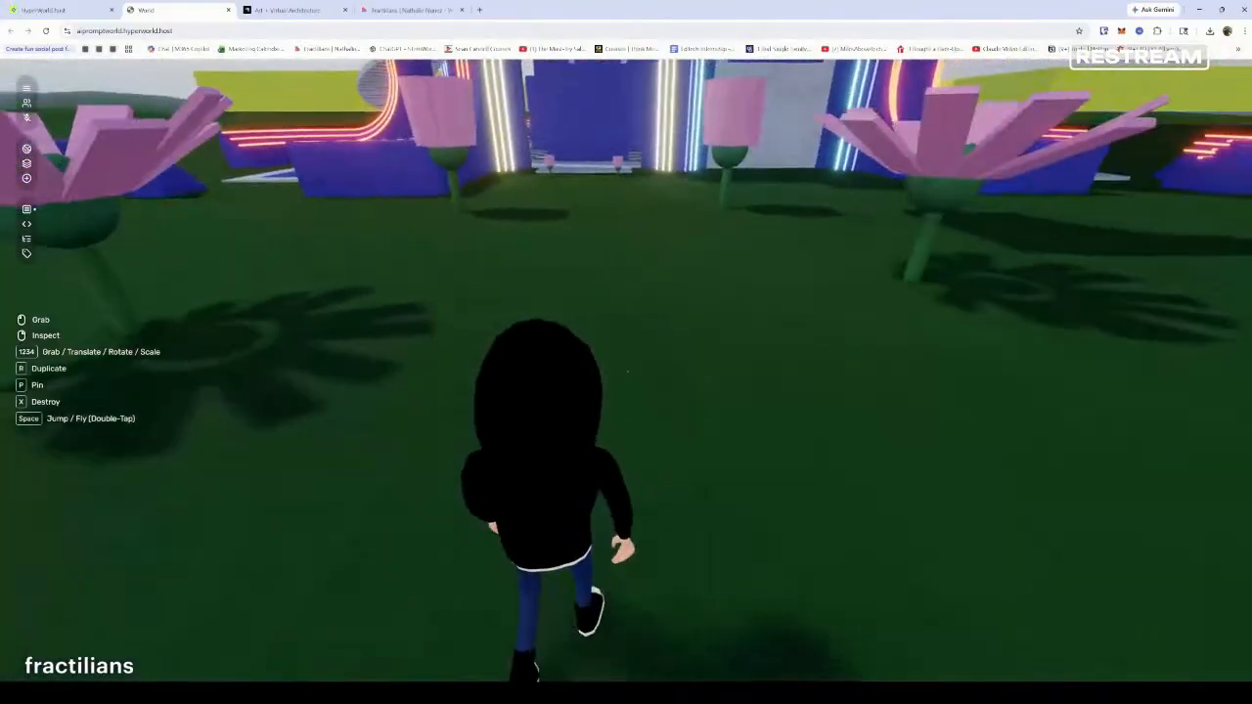
key("w")
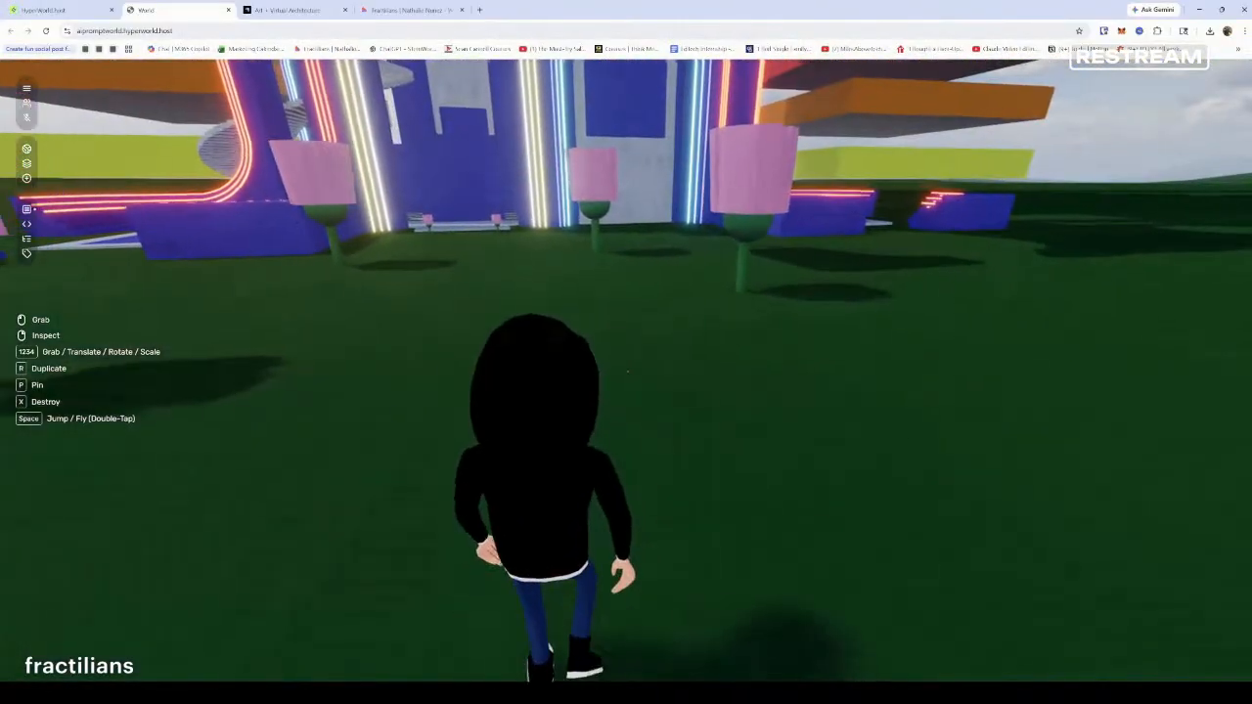
key("w")
key("w")
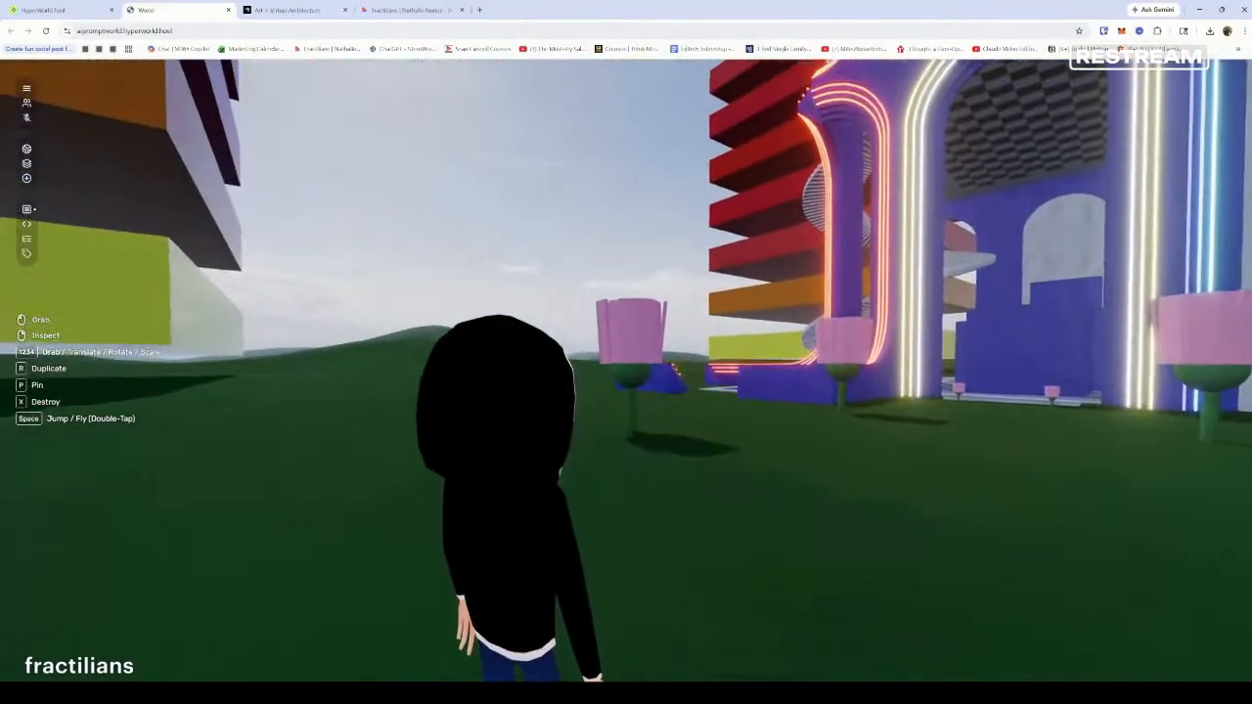
left_click(626, 371)
key("f")
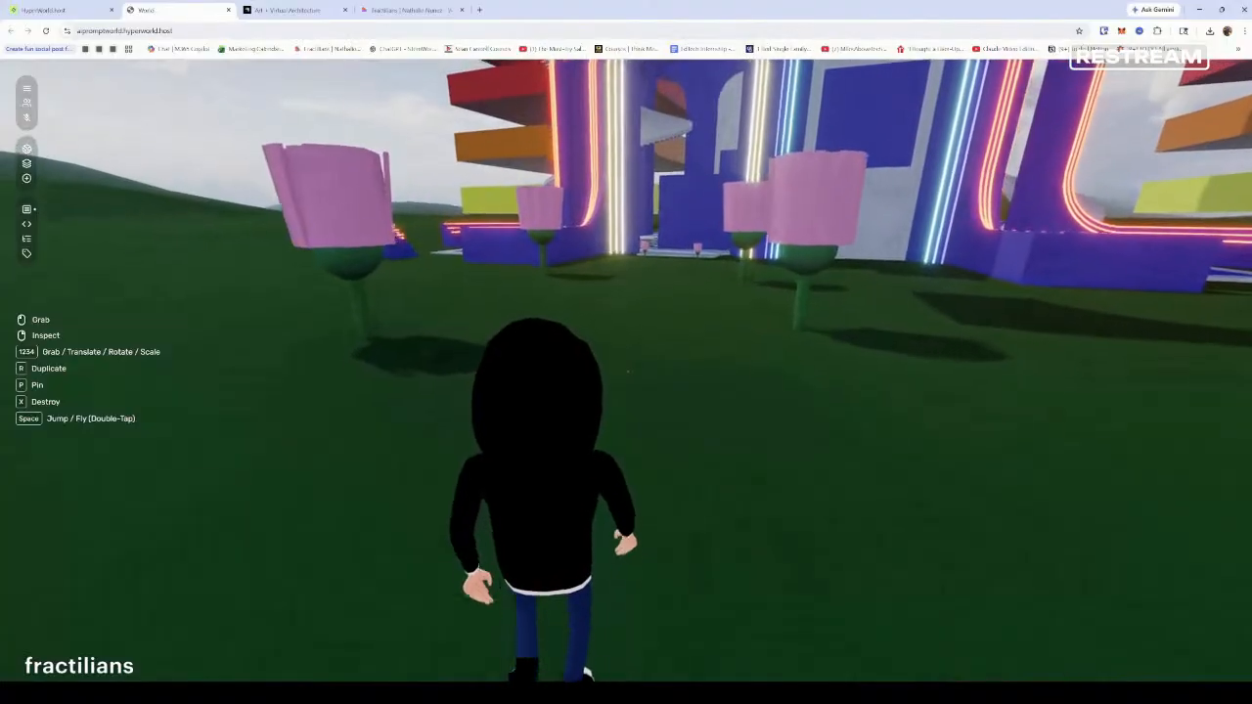
key("w")
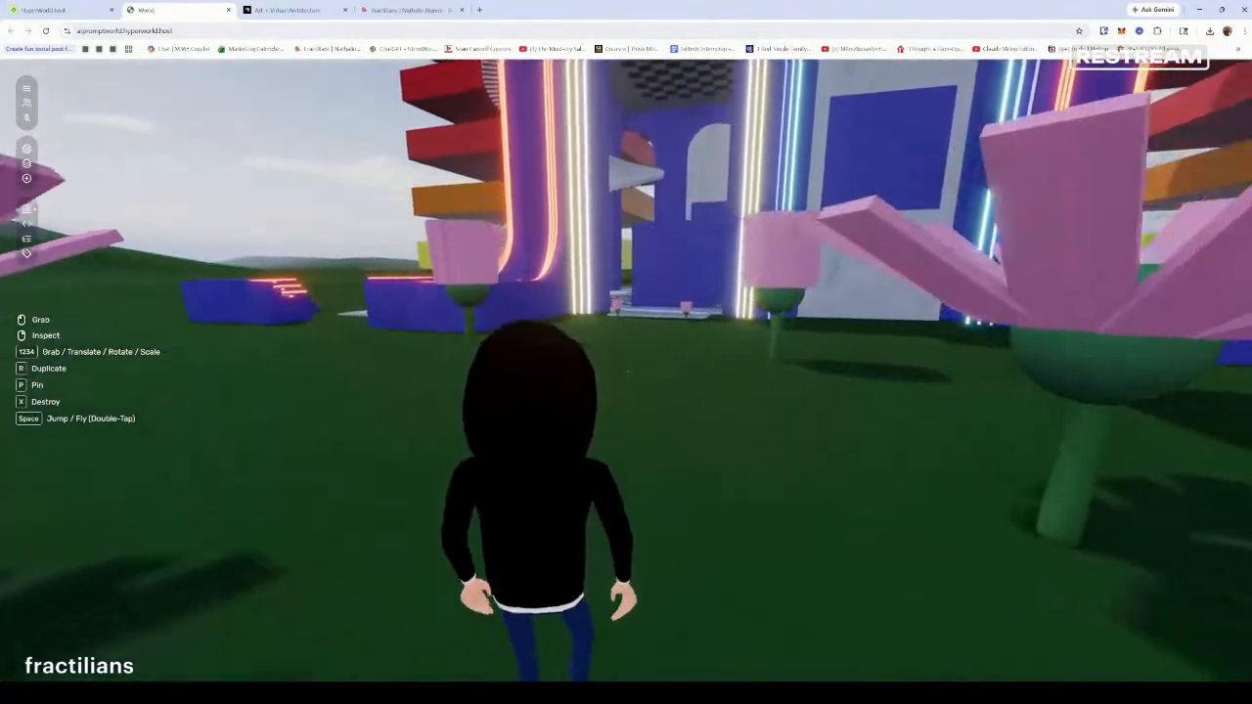
key("w")
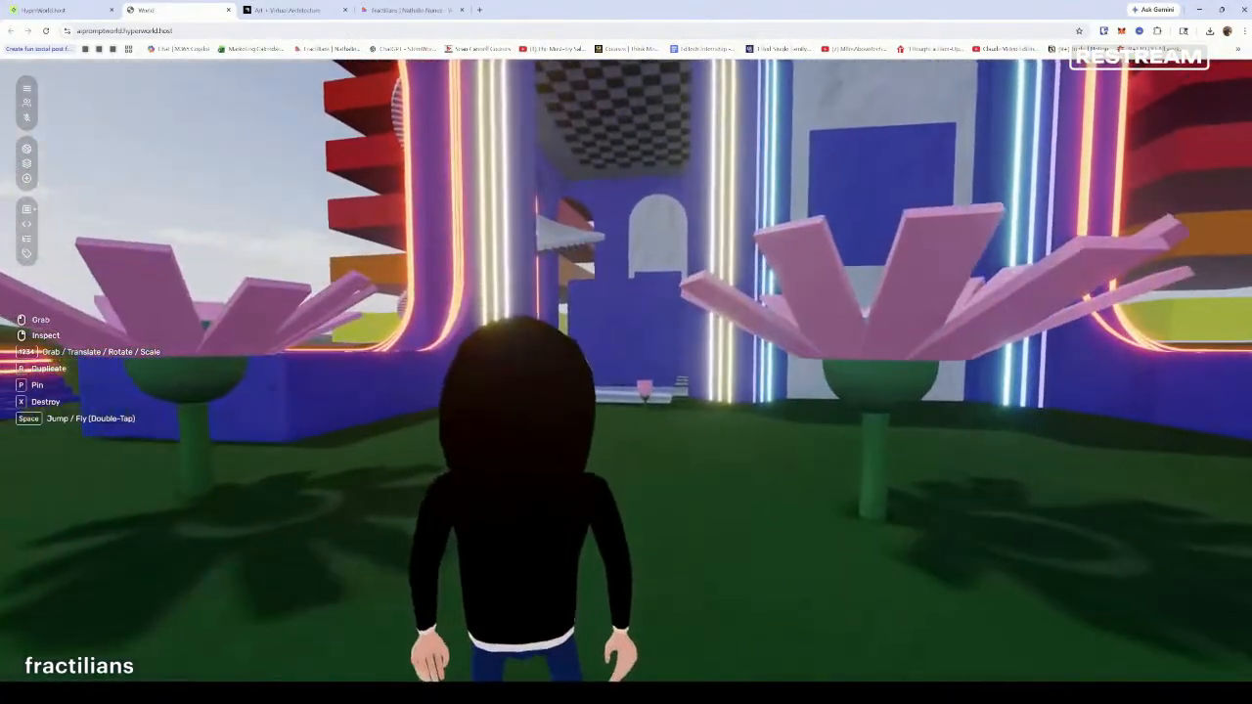
Walk the avatar past the small pink flowers onto the entrance step and look back along the flower-lined approach
key("w")
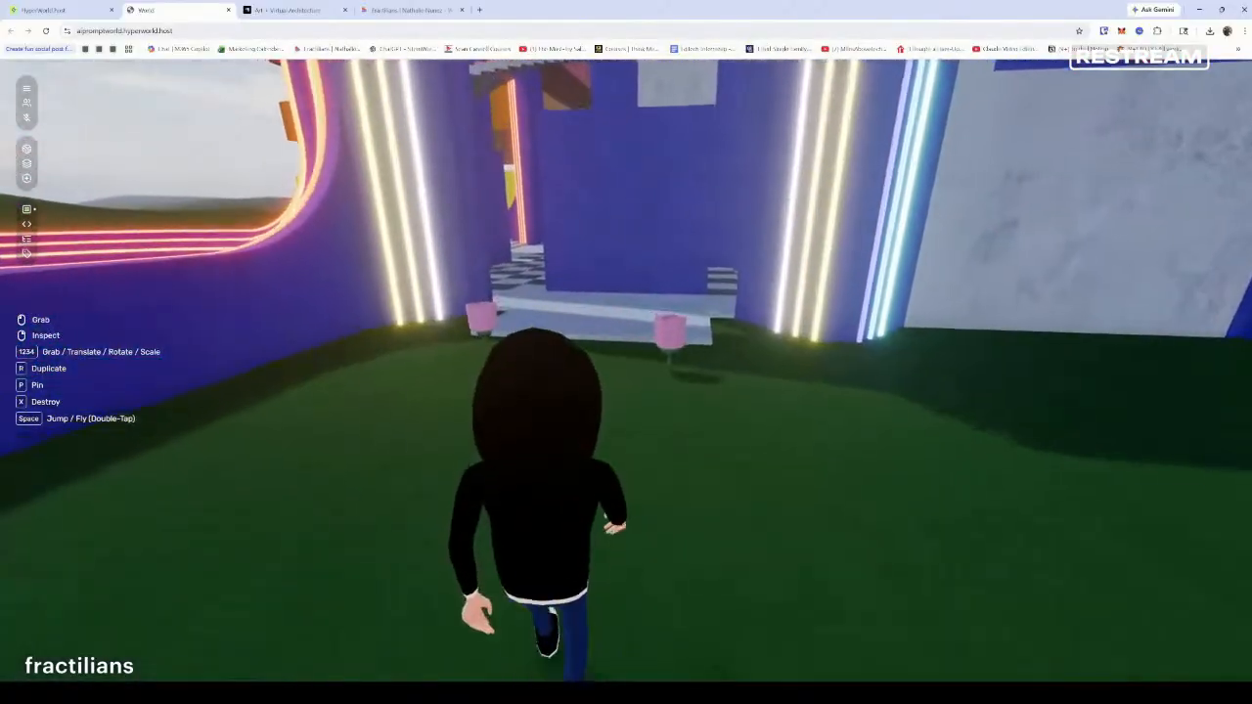
key("w")
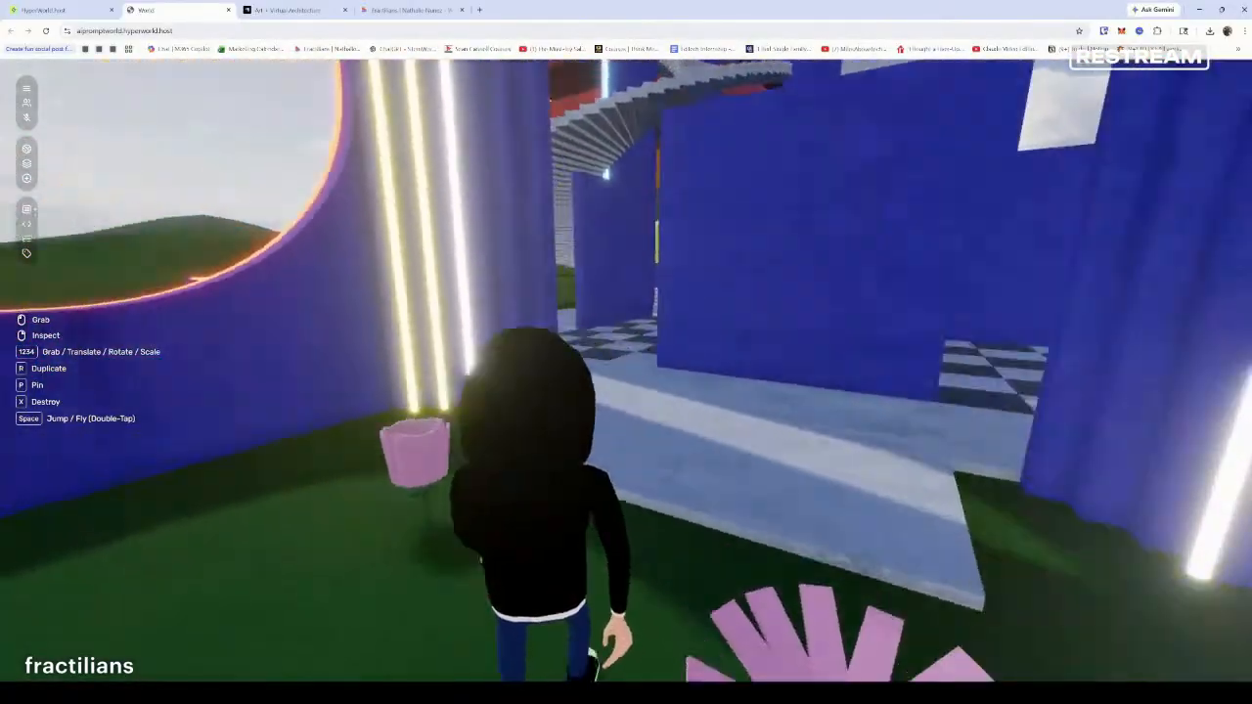
key("w")
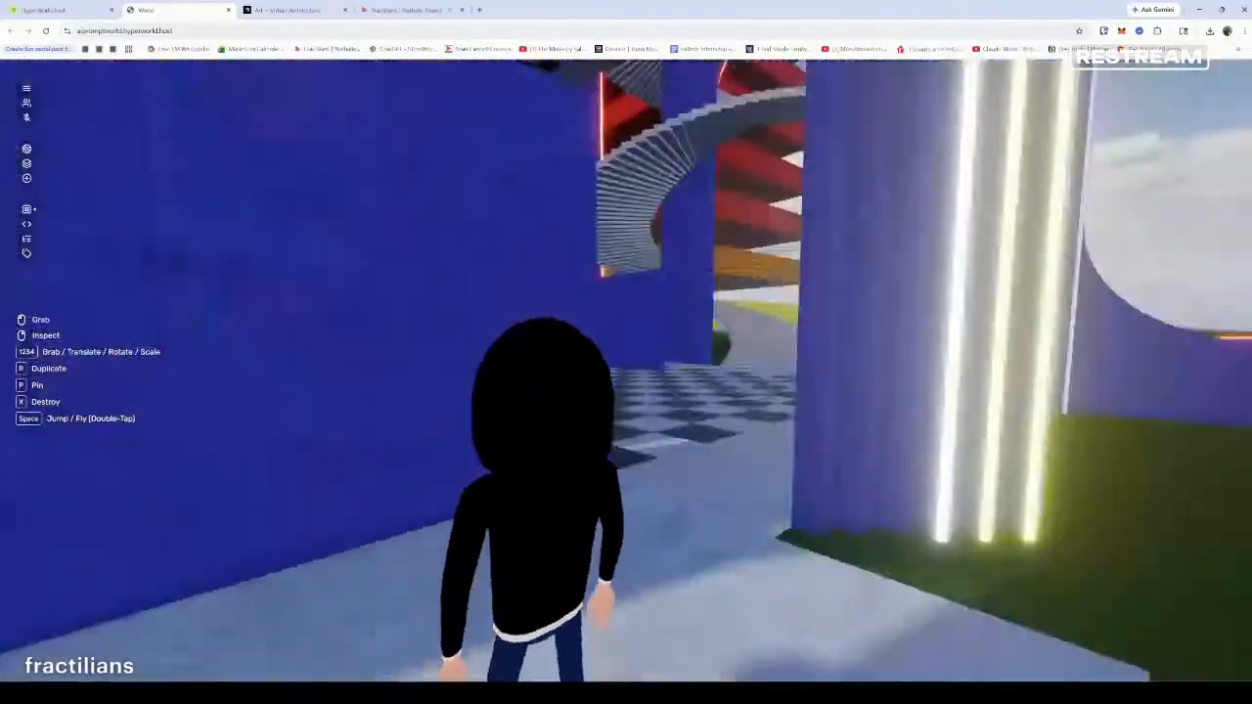
key("w")
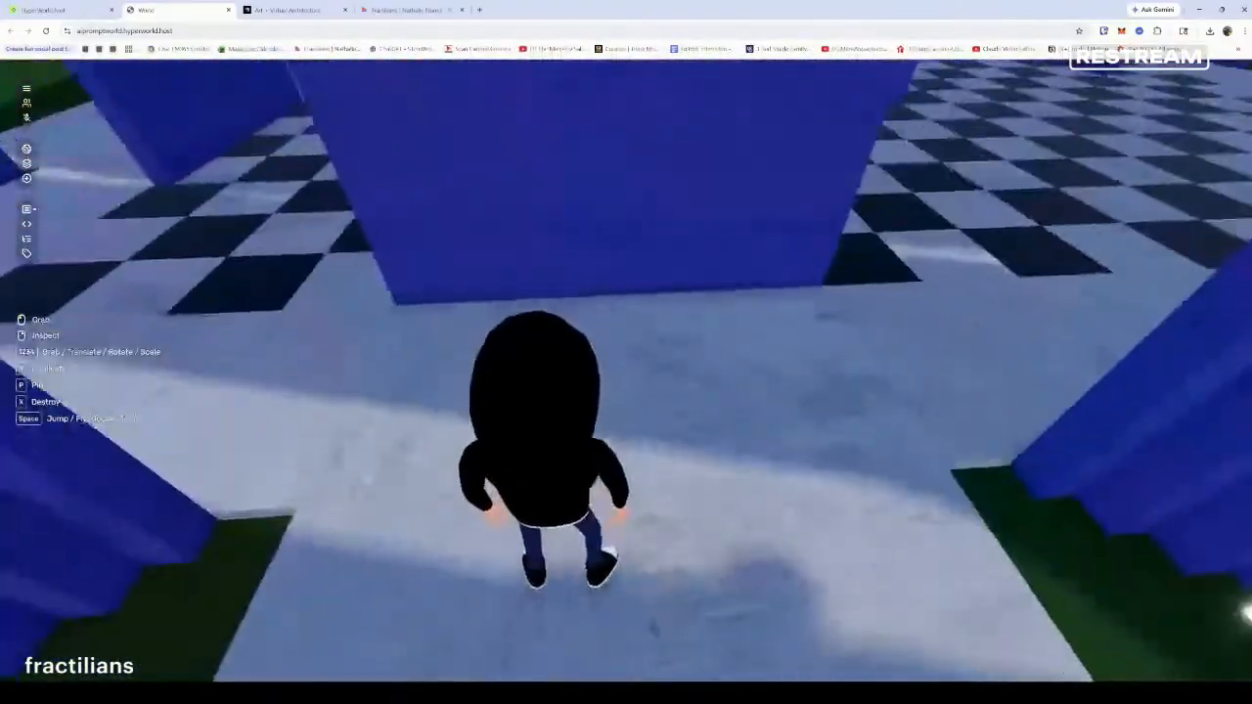
key("w")
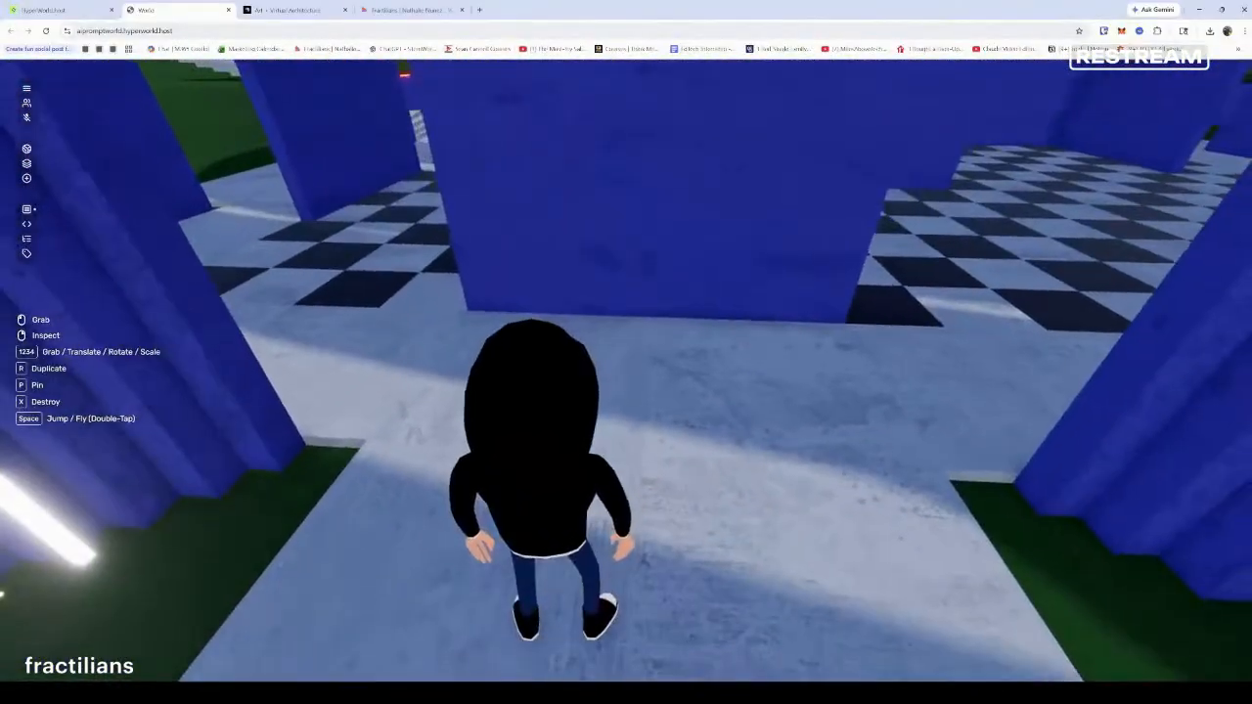
key("w")
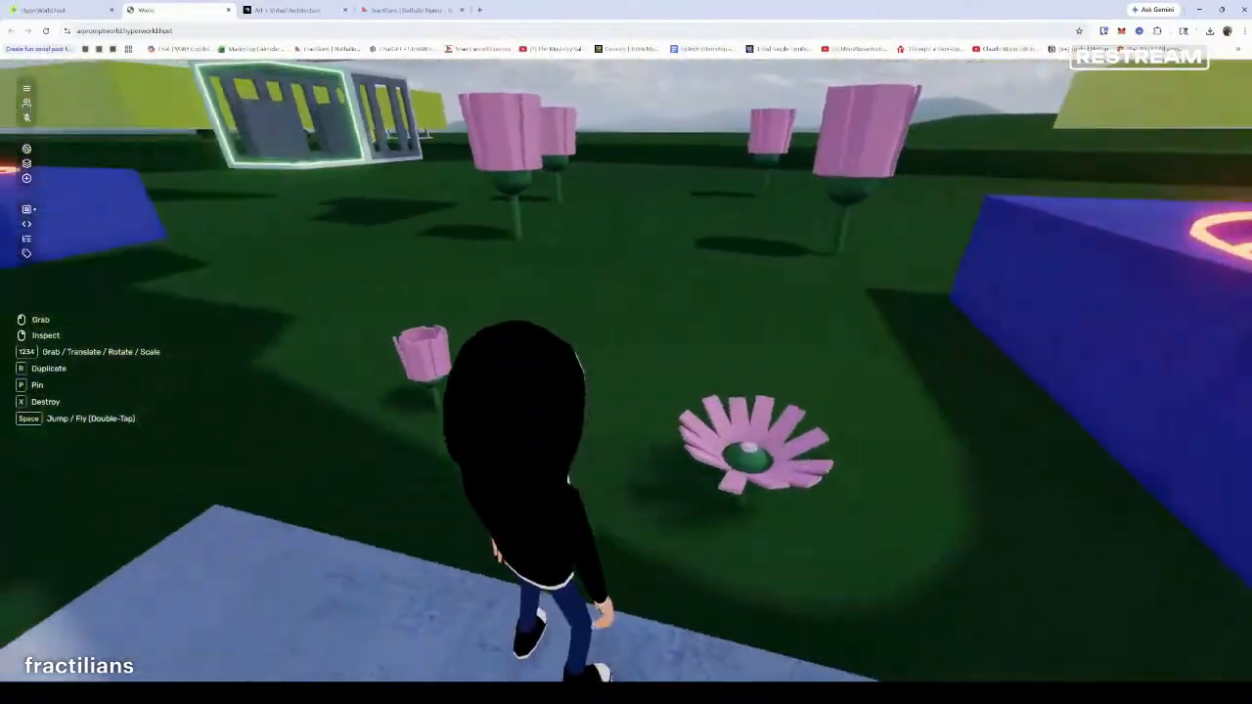
Back the avatar away from the entrance with a wider camera view to examine the flowers flanking the path
scroll(626, 371, "down", 5)
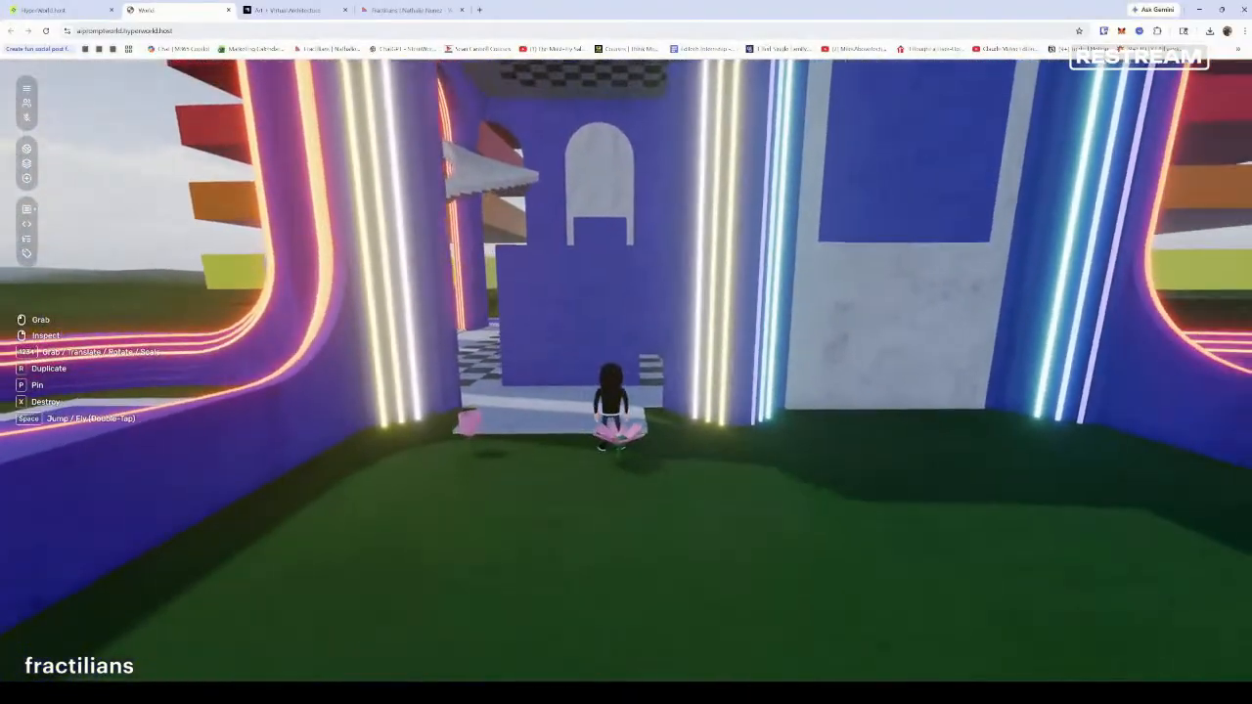
key("s")
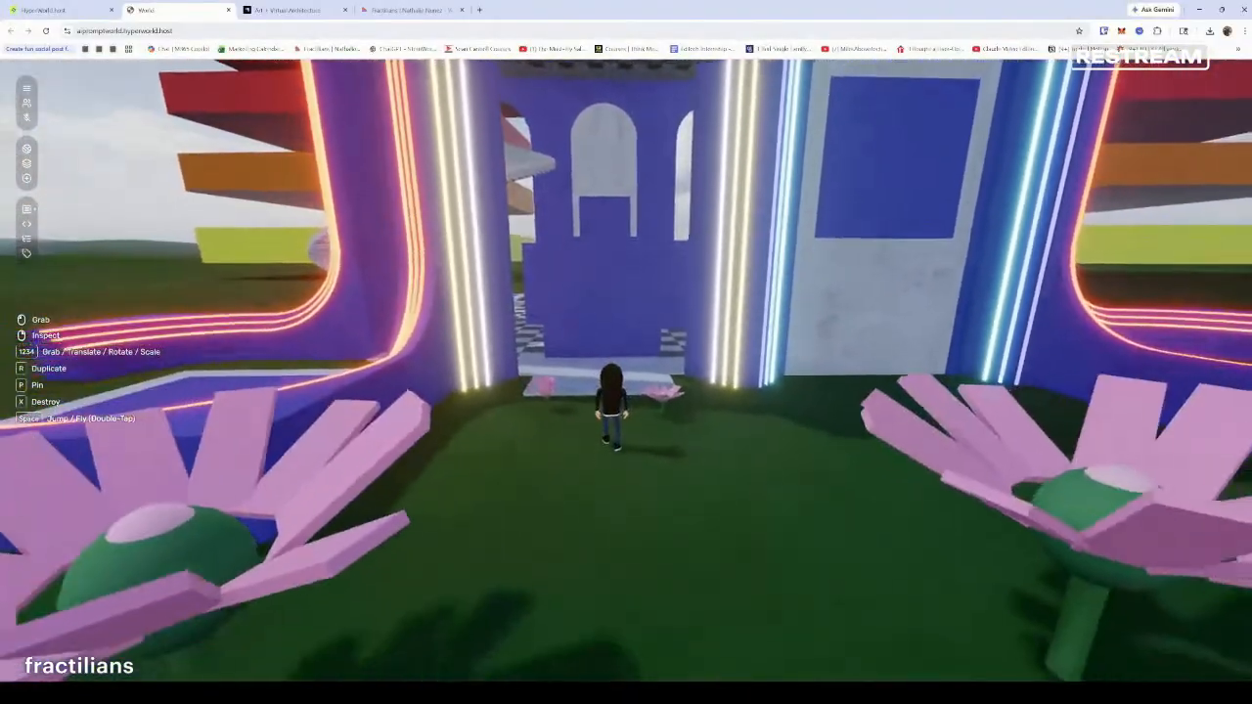
key("s")
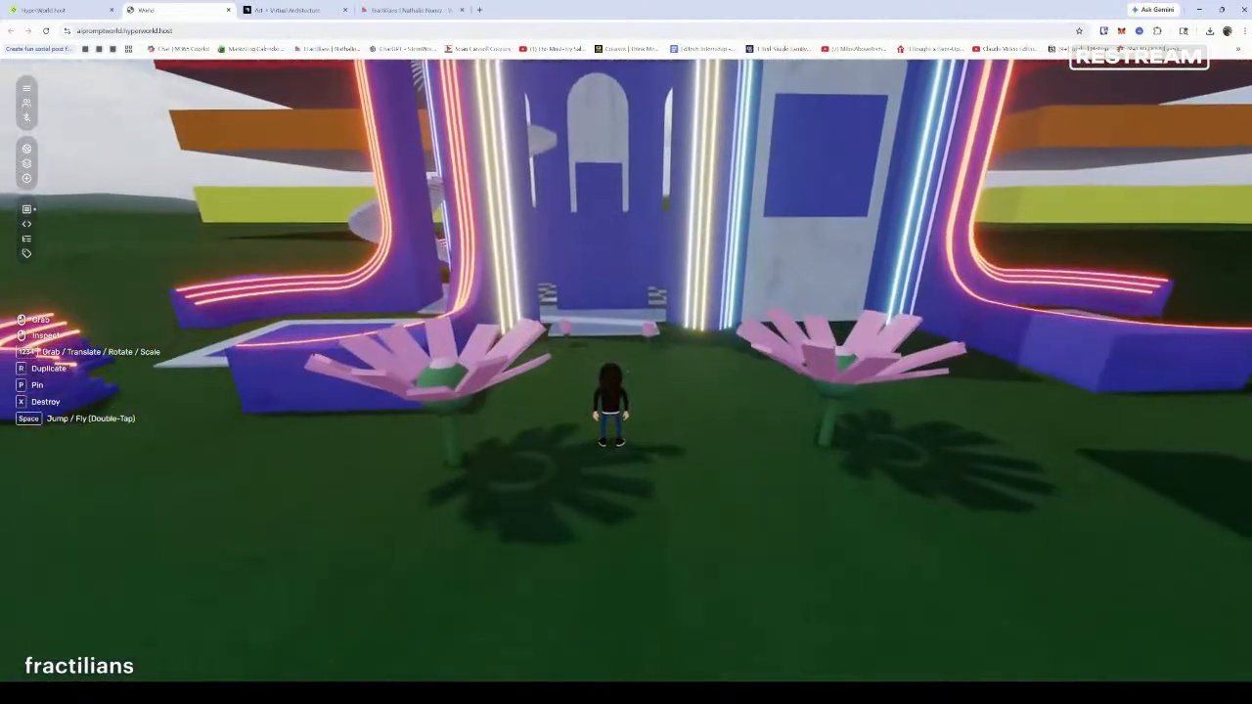
scroll(626, 372, "up", 5)
scroll(626, 371, "down", 5)
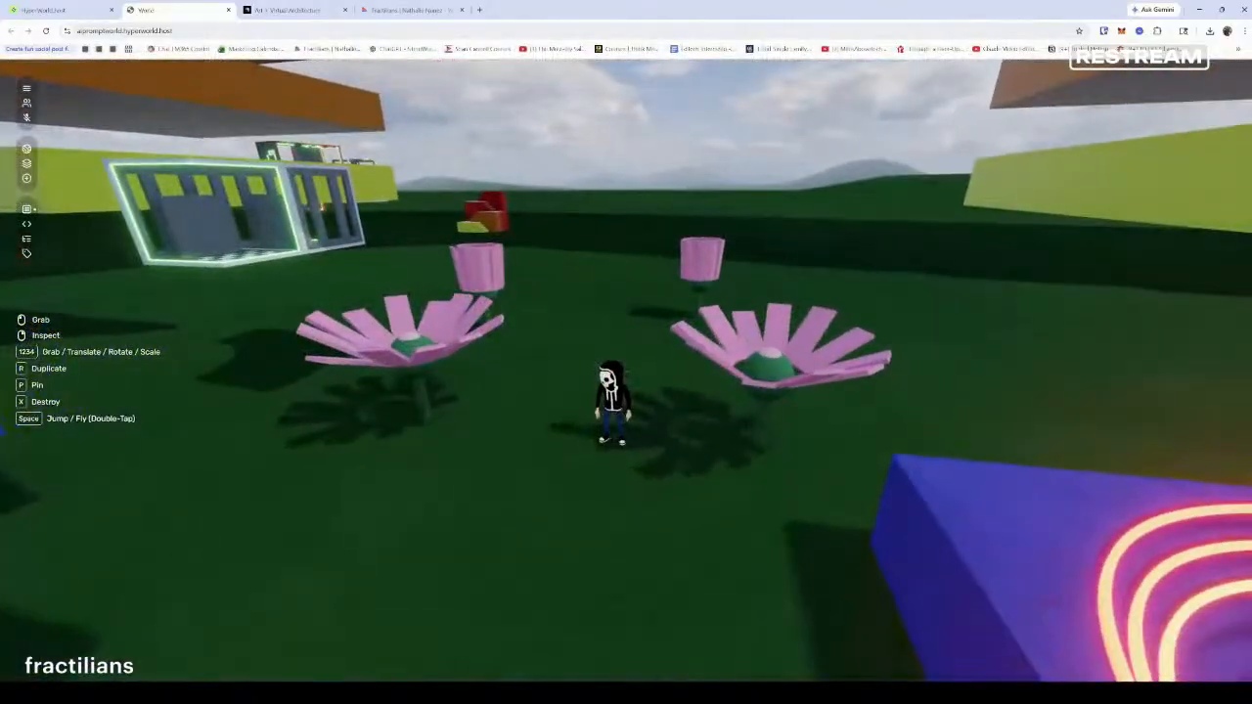
Walk outward between the rows of large pink flowers and view the neon building from beyond them
key("w")
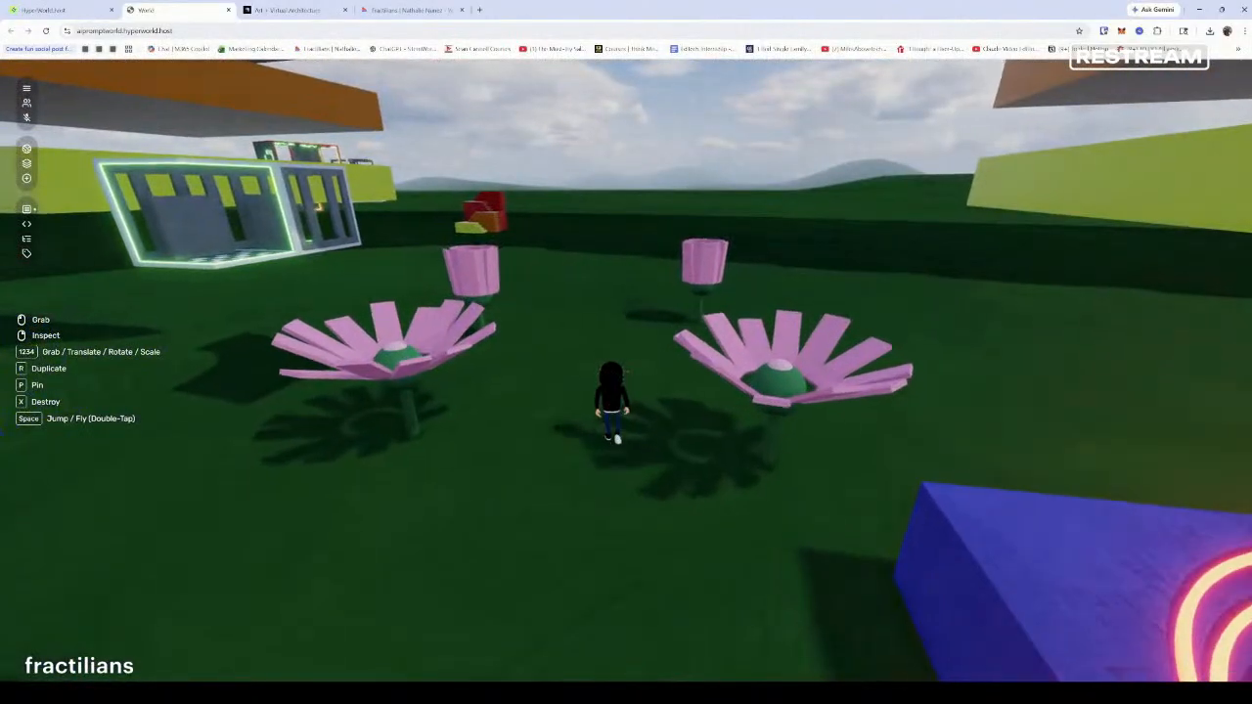
key("w")
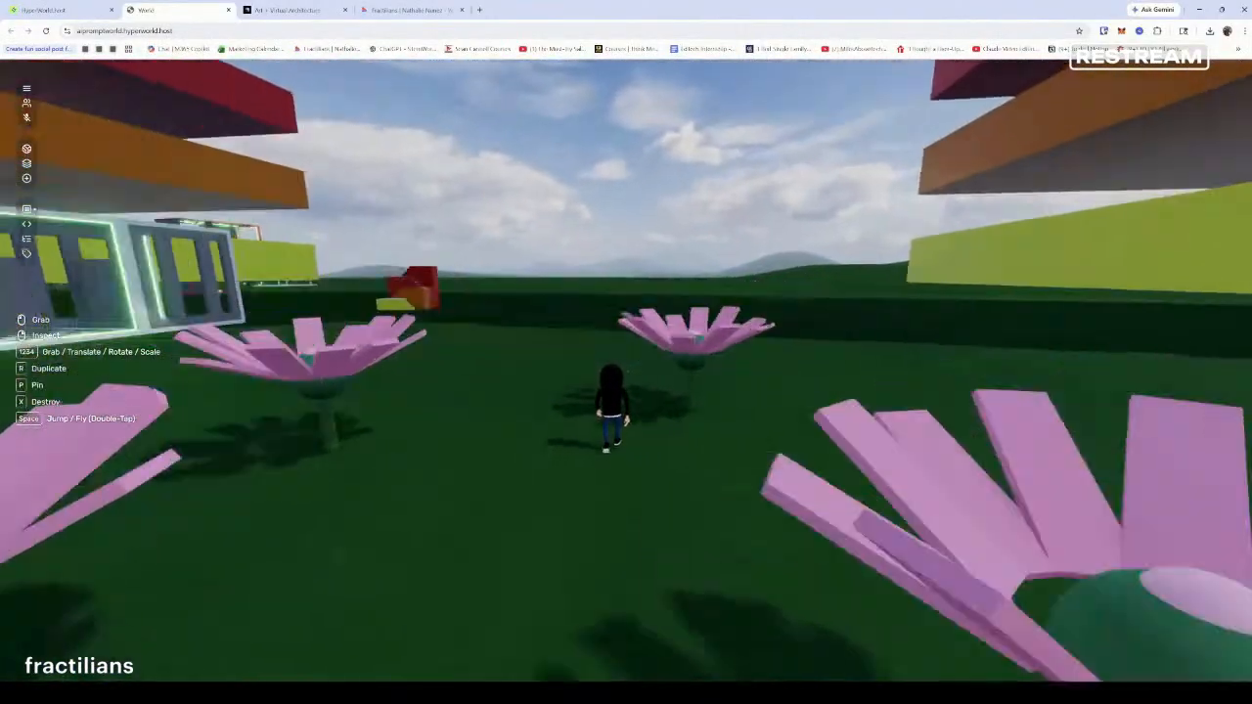
key("w")
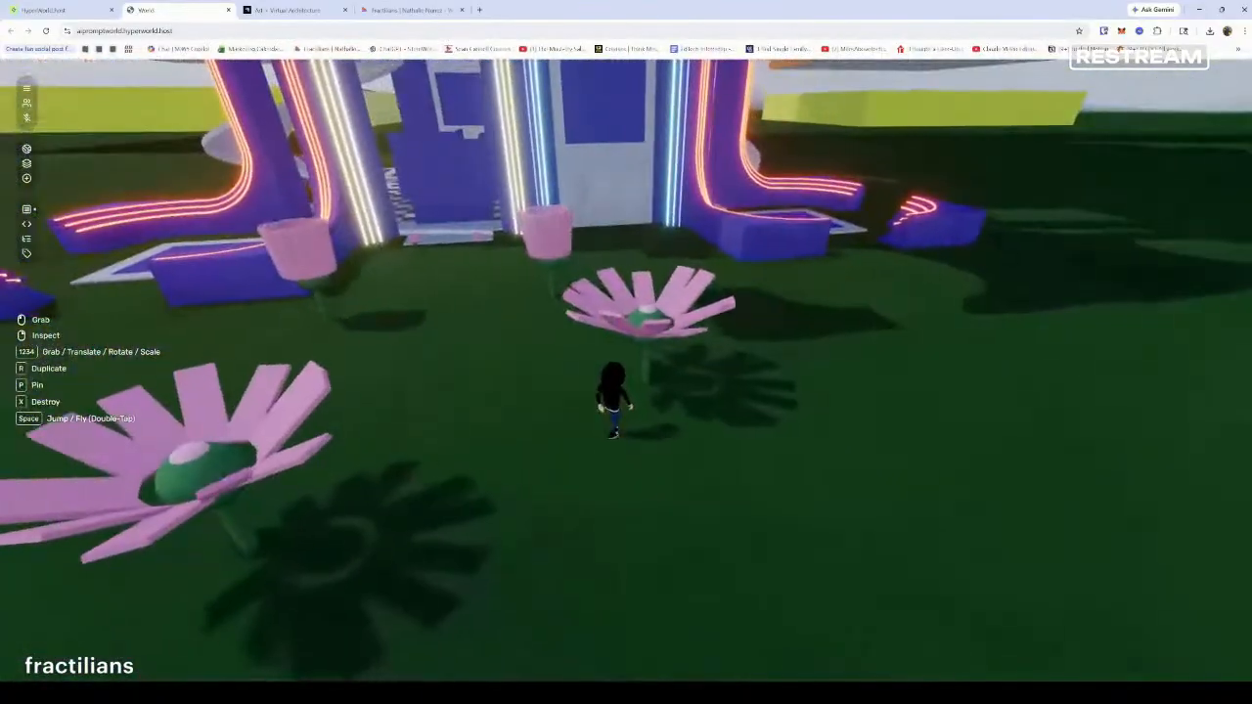
key("w")
key("w")
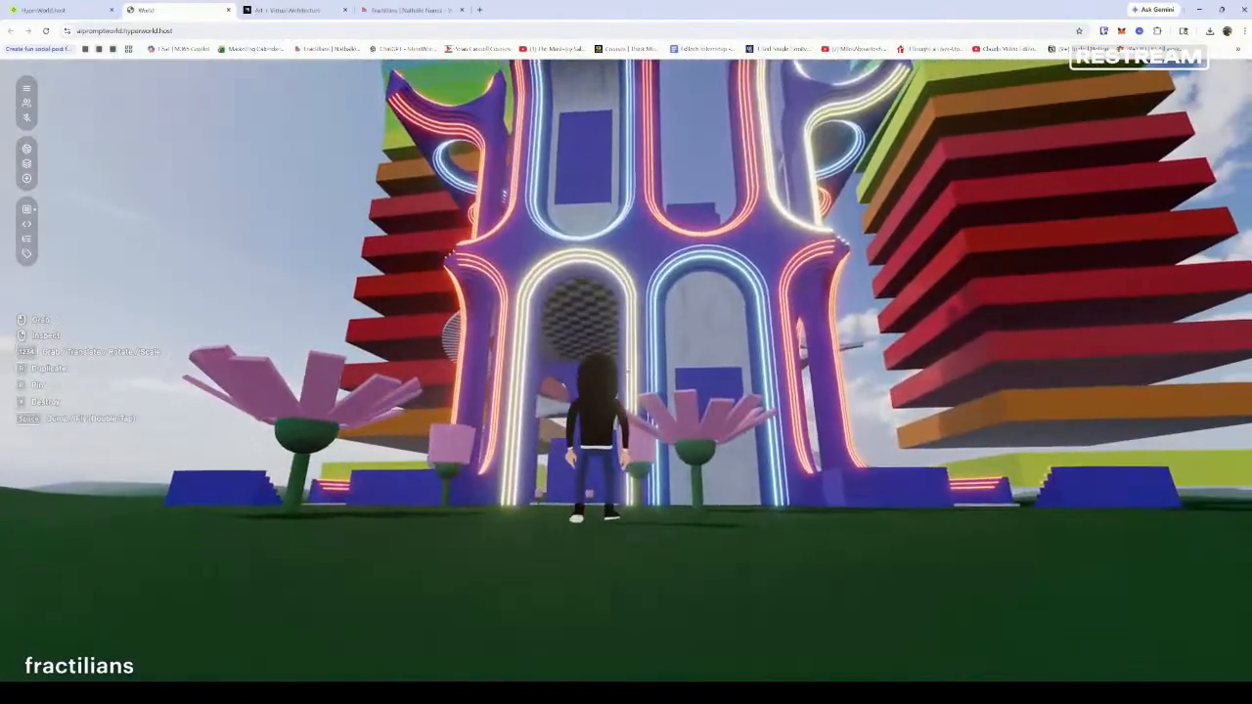
key("s")
key("s")
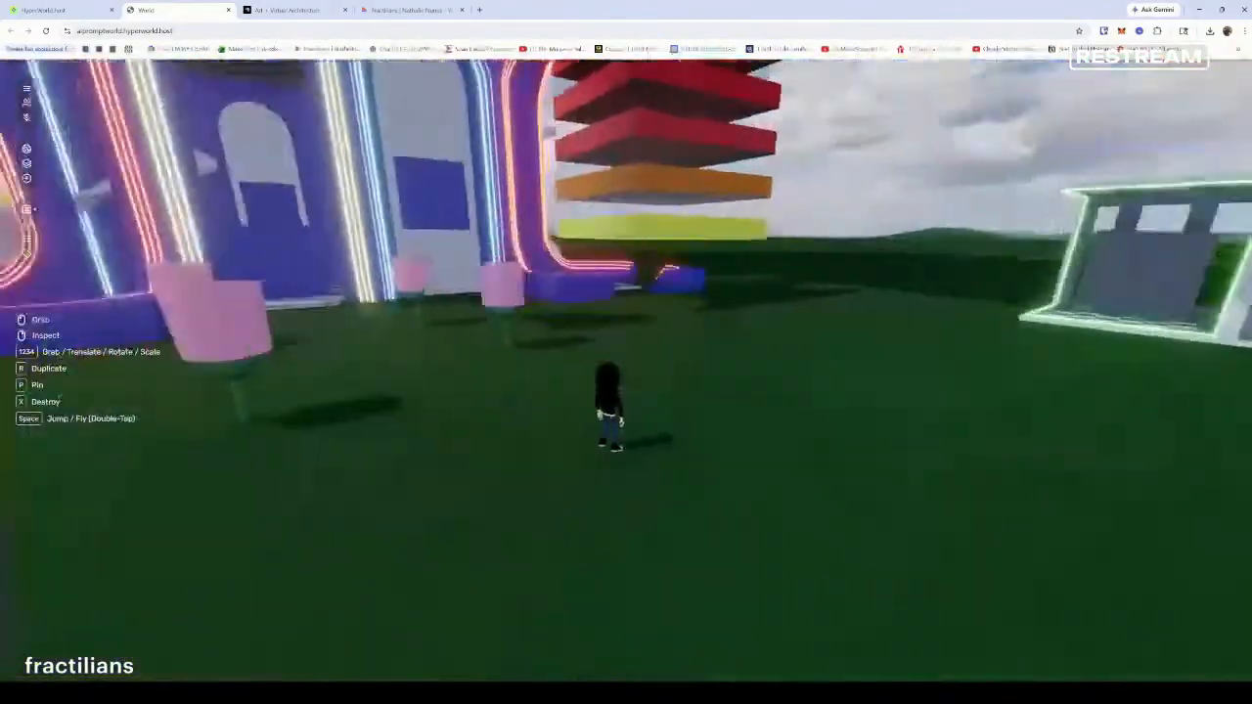
Walk from the open lawn between the rows of large flowers toward the entrance, examining how they open on approach
key("w")
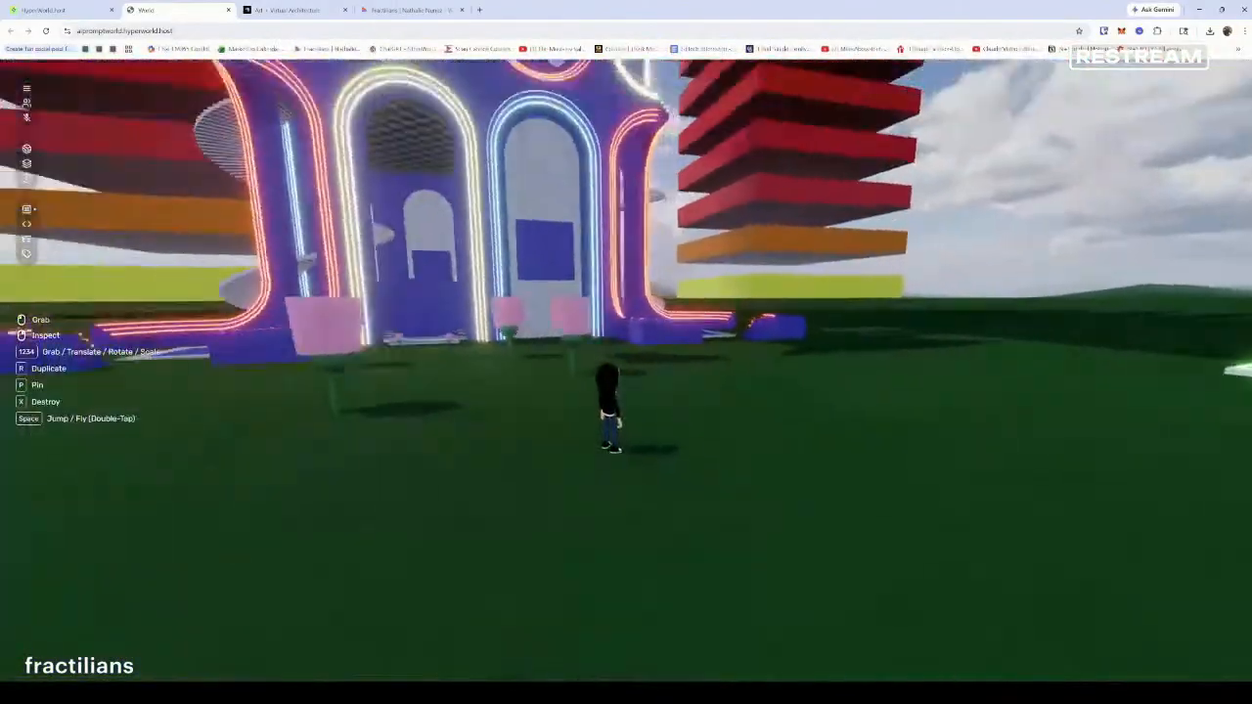
key("w")
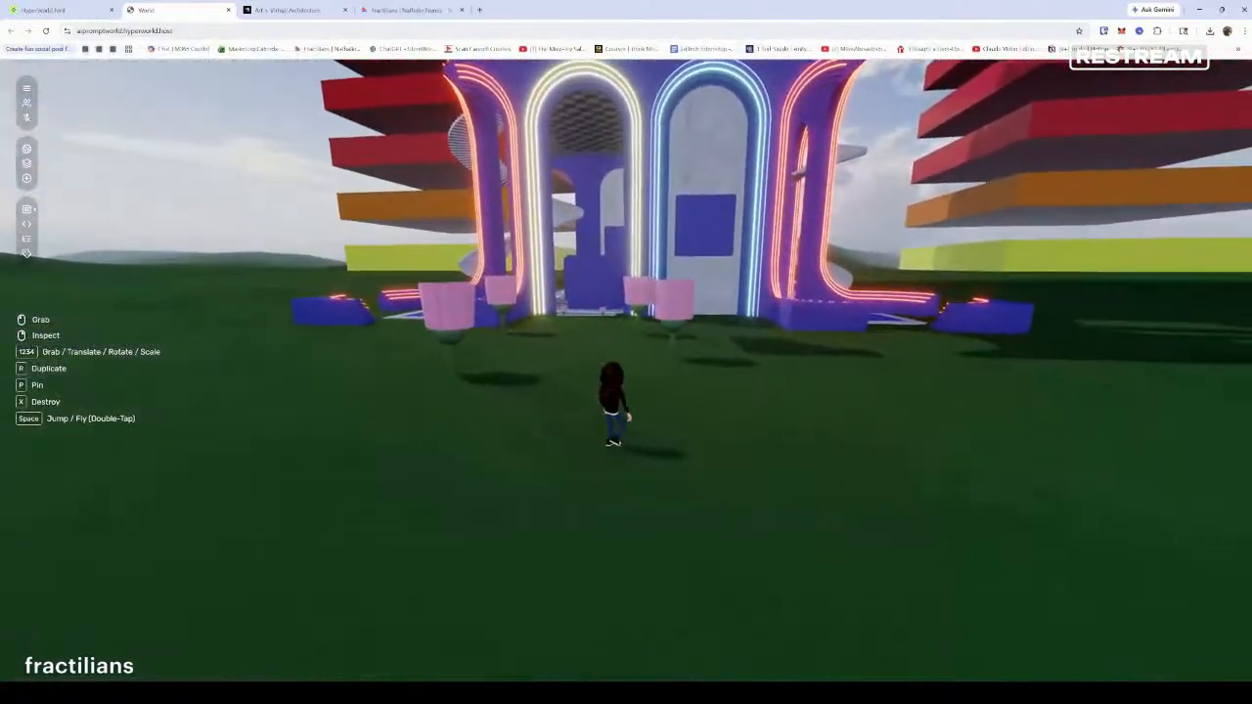
key("w")
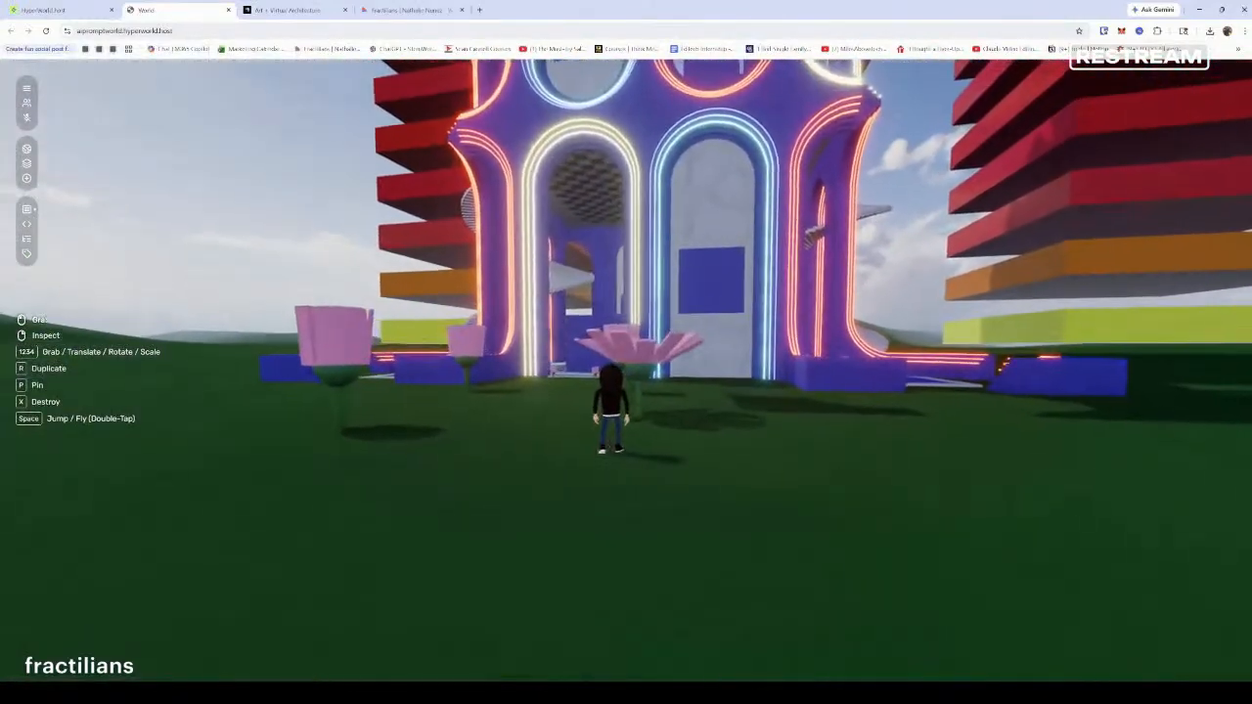
key("w")
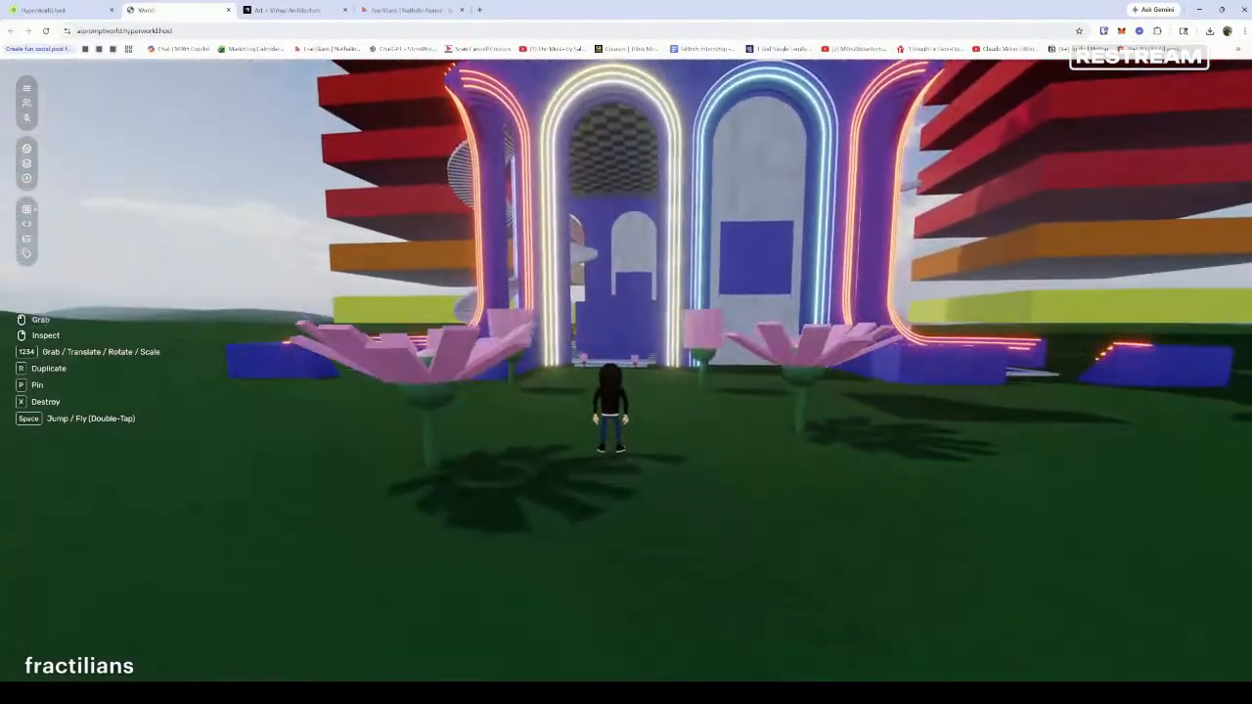
key("w")
key("w")
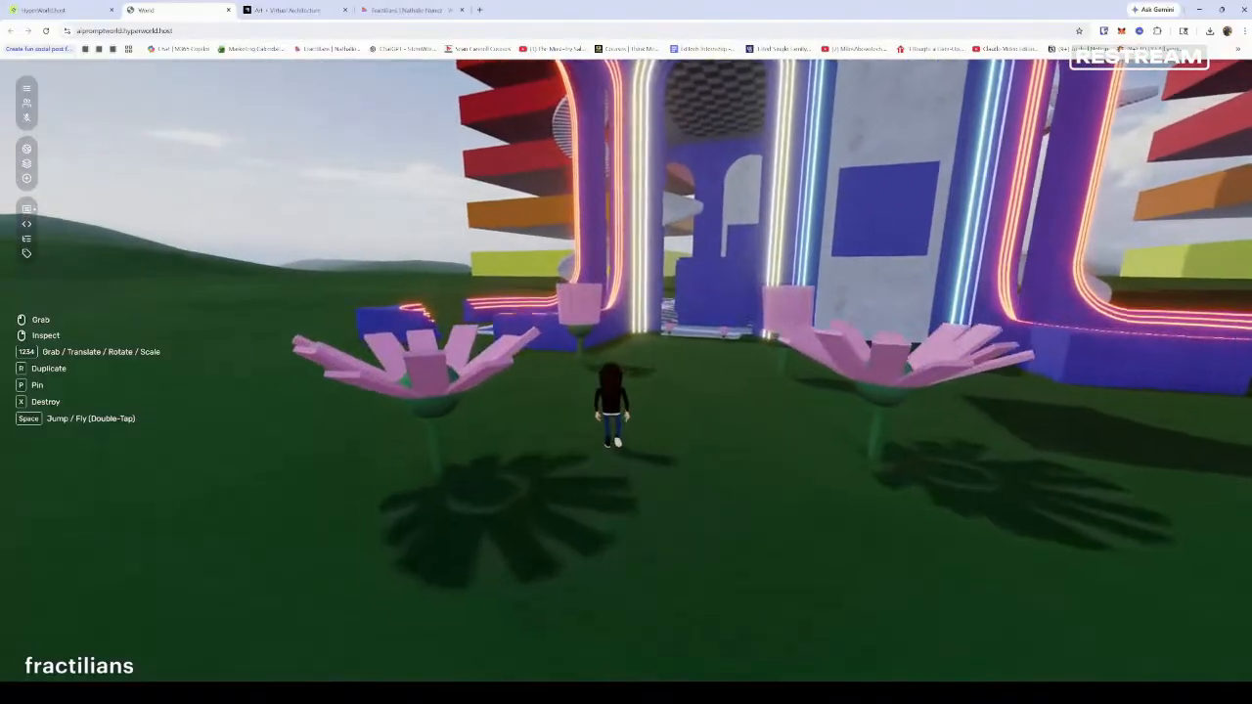
key("w")
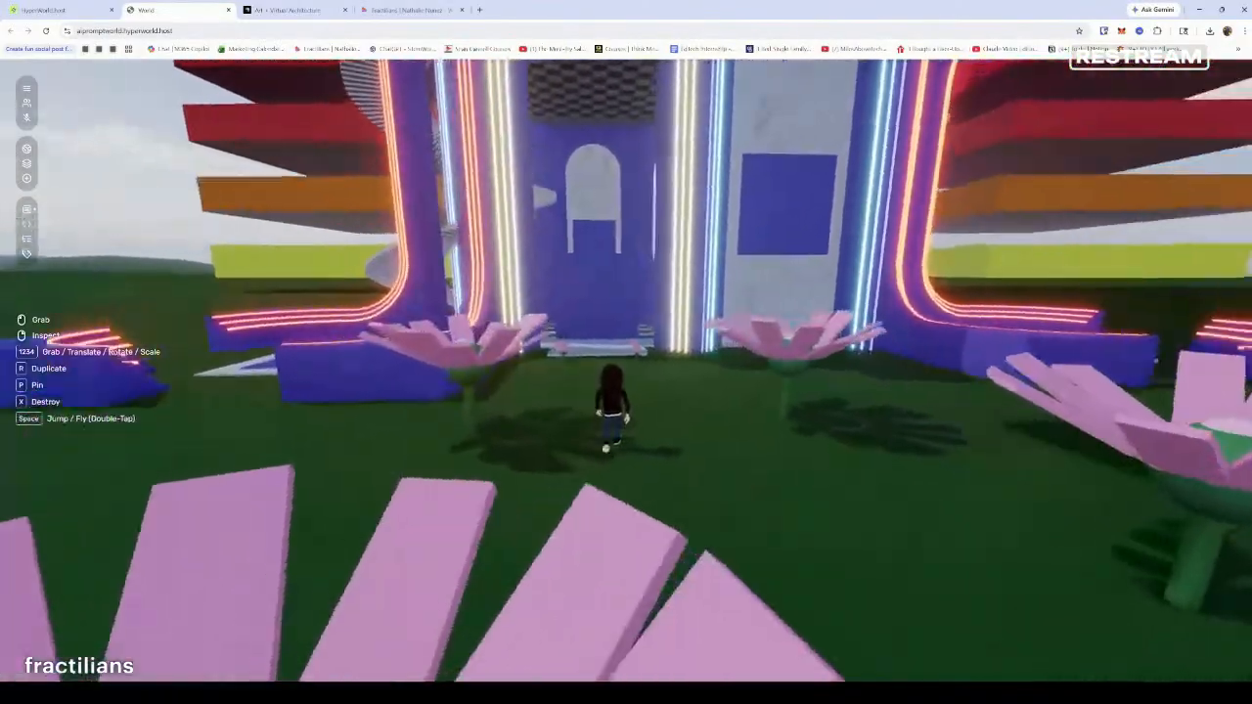
key("w")
key("w")
key("w")
Inspect the towers and the checkered entrance ceiling from low and wide camera angles around the avatar
key("s")
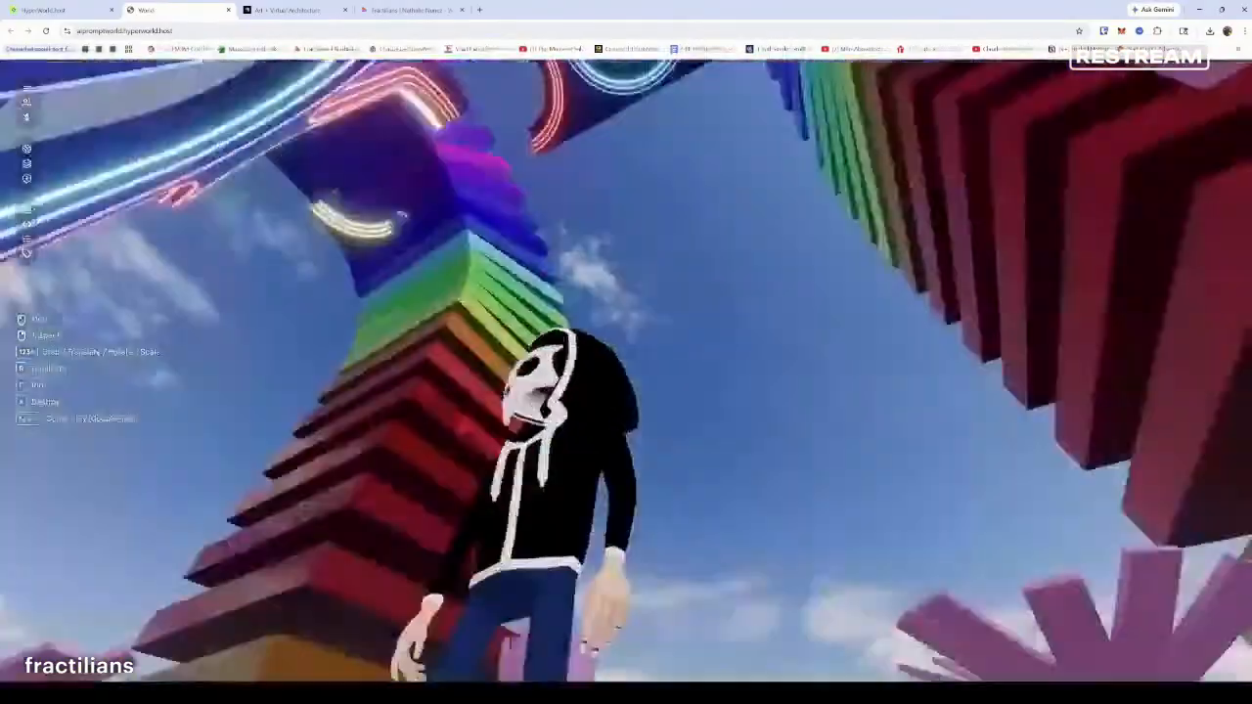
key("w")
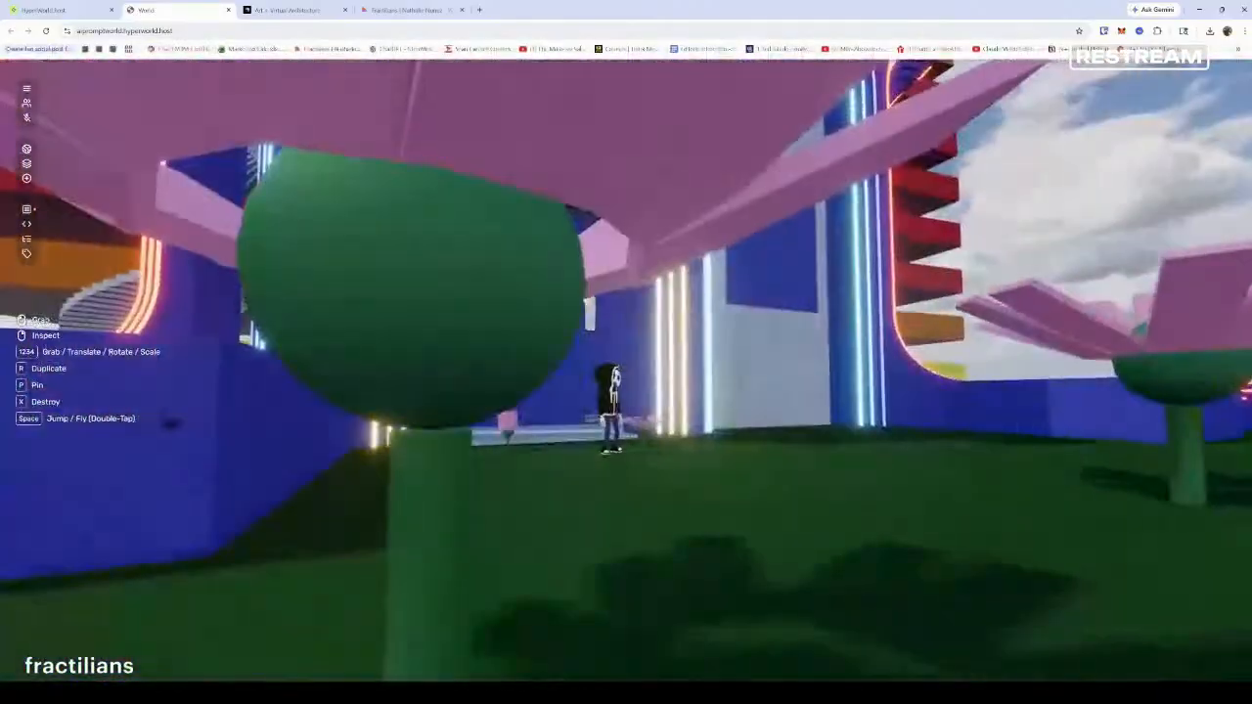
scroll(626, 391, "down", 5)
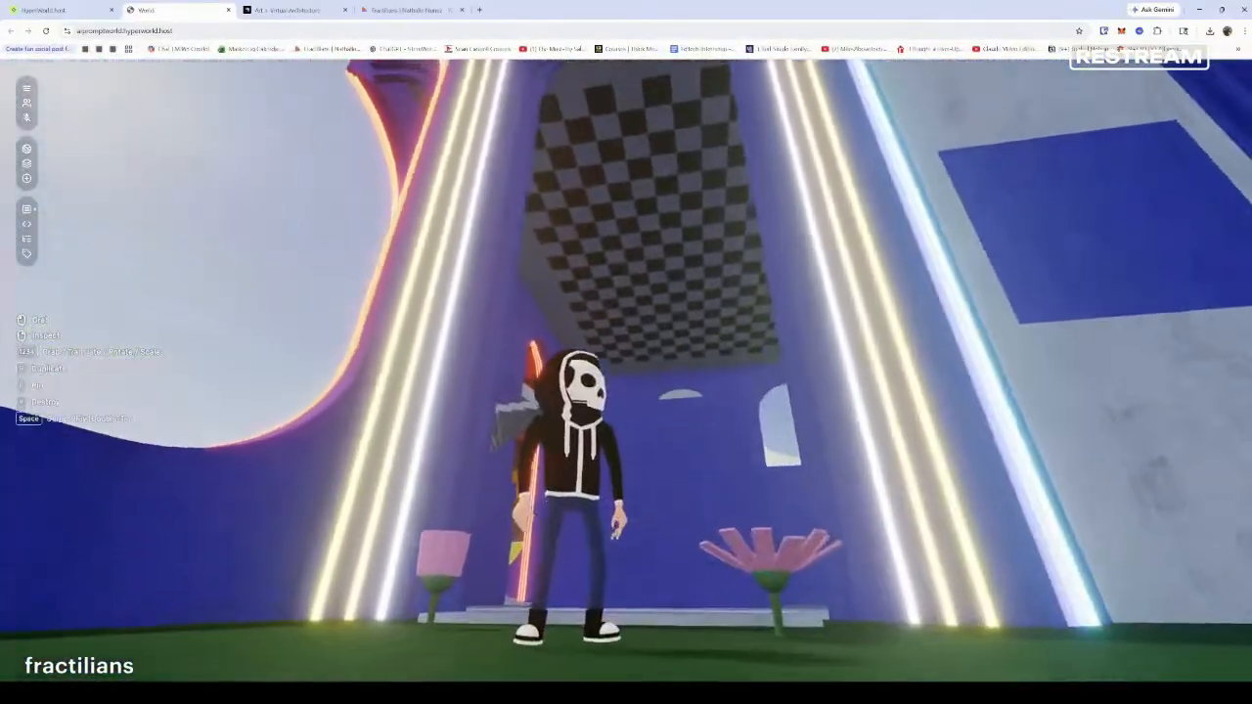
scroll(626, 392, "up", 5)
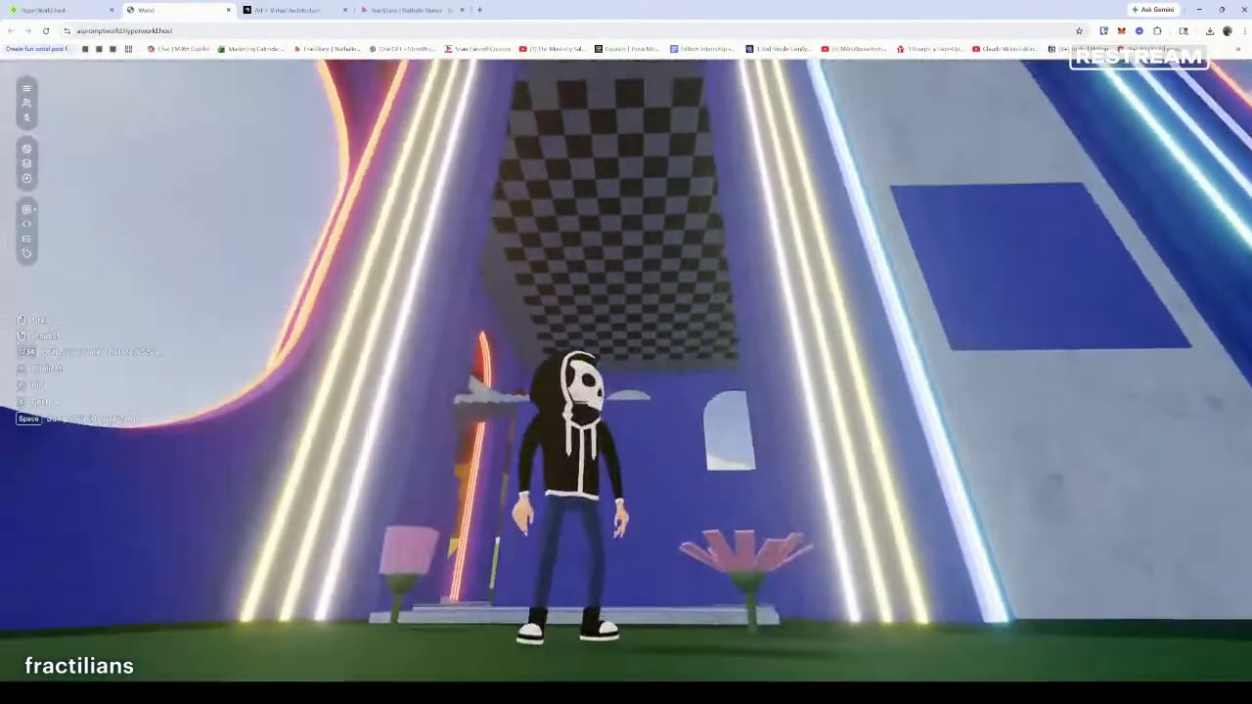
scroll(626, 391, "down", 5)
Move the avatar onto the entrance step and add an empty image in front of the blue entrance wall
key("w")
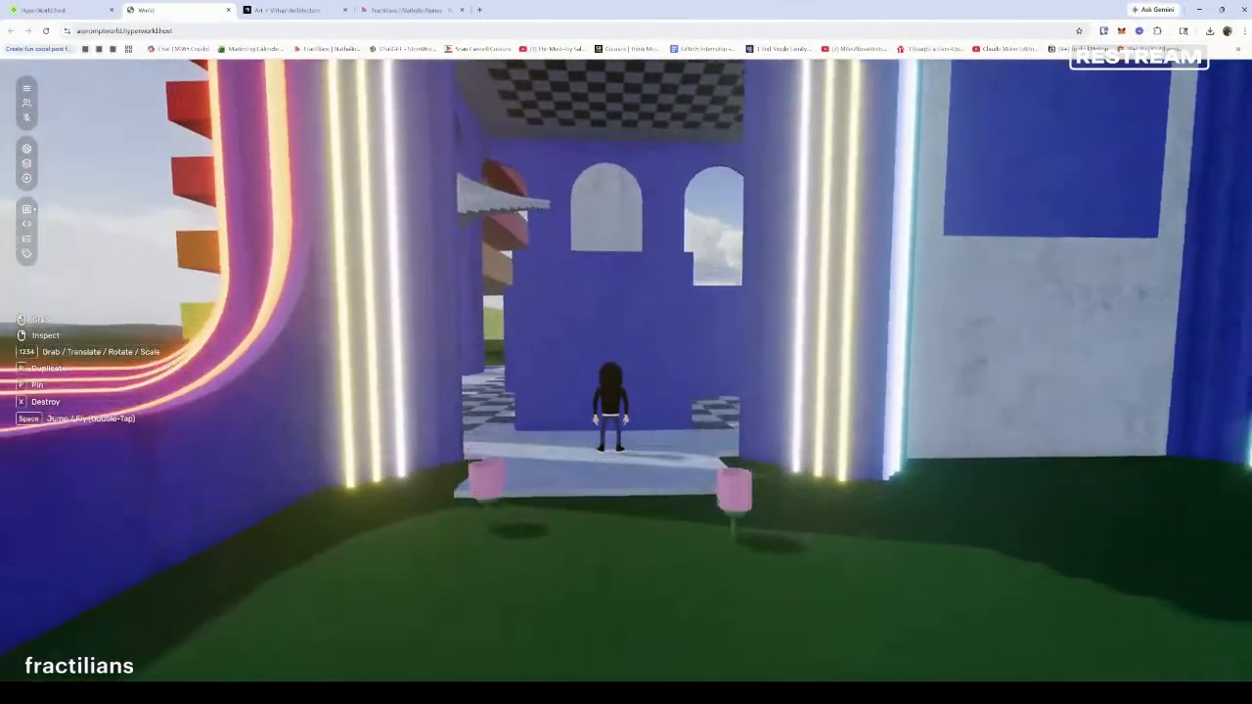
right_click(704, 429)
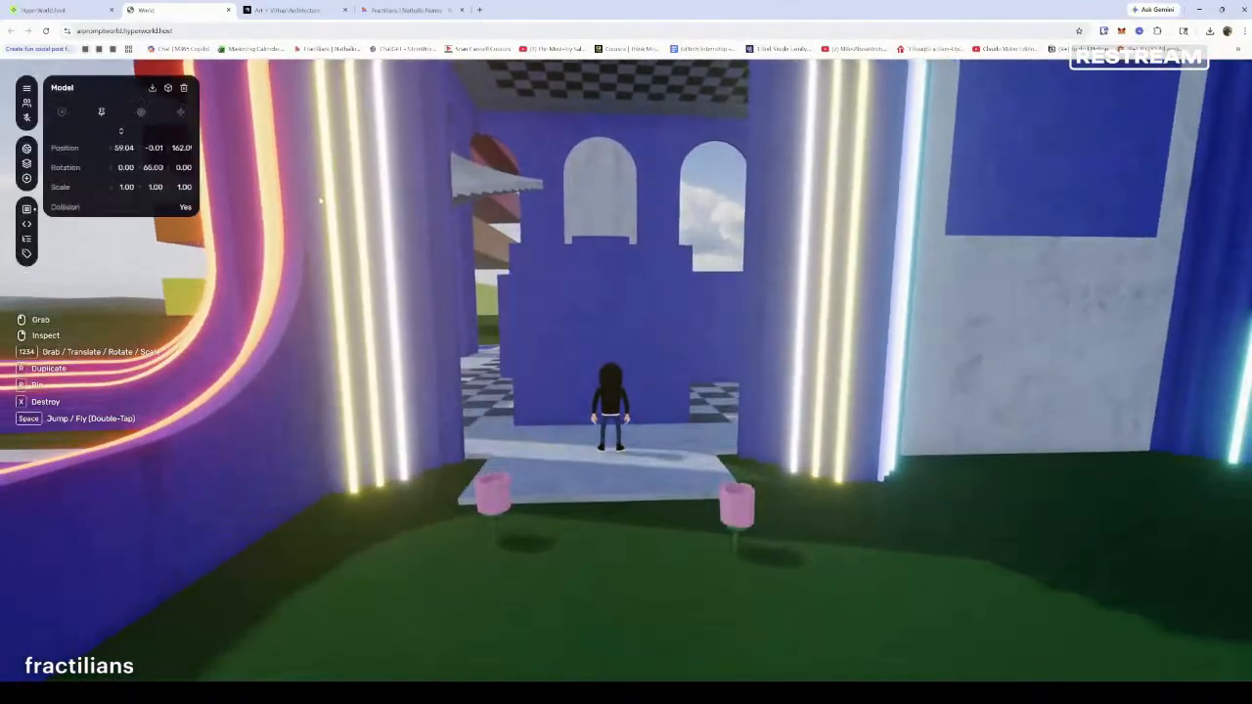
left_click(26, 180)
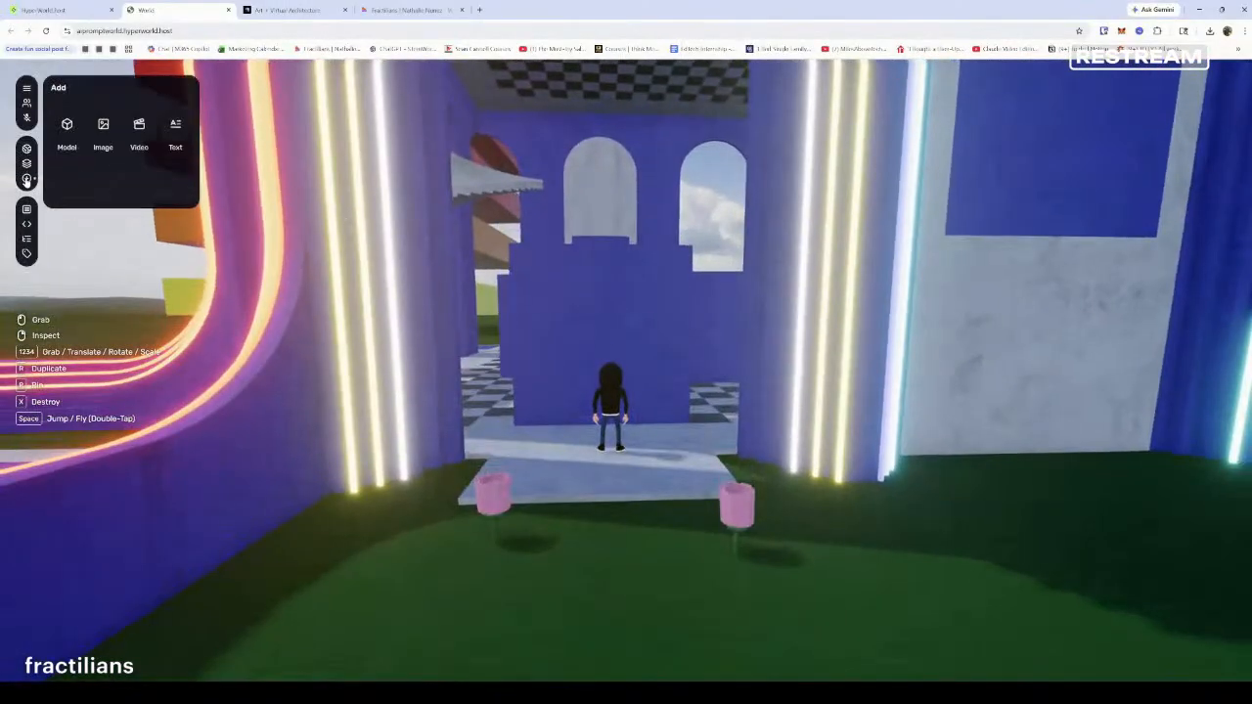
left_click(104, 137)
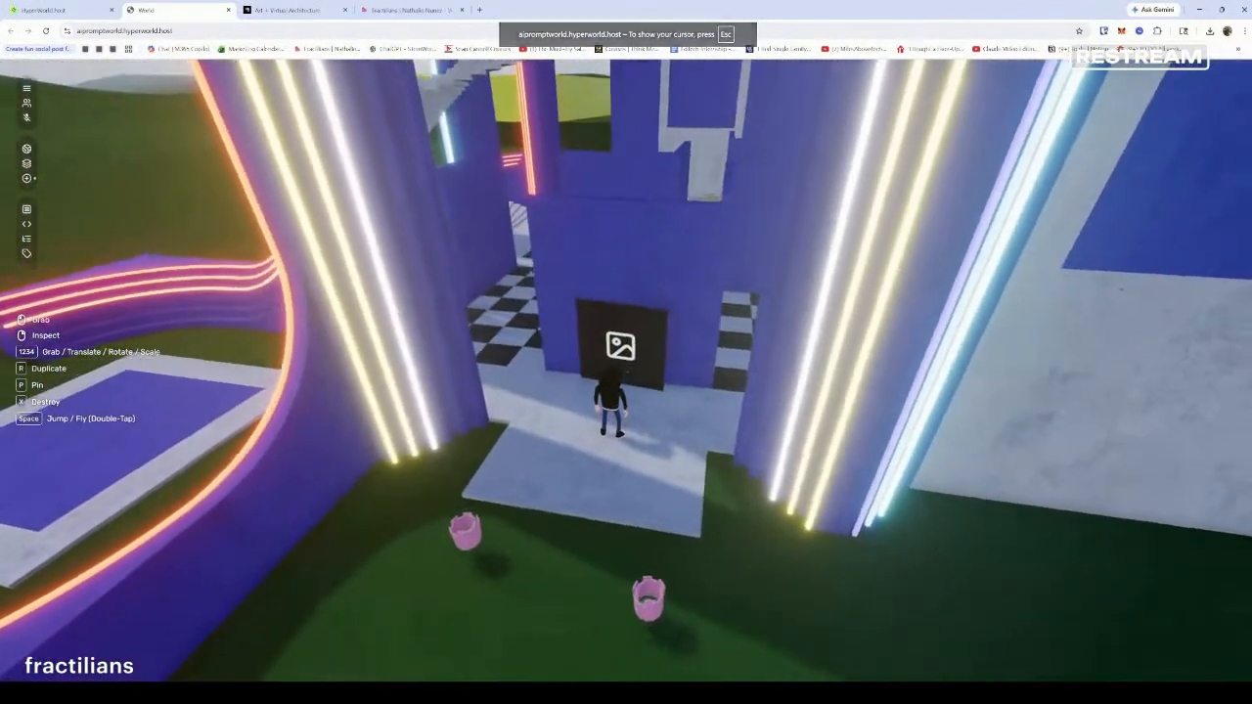
Load metaverse.png into the new image at the entrance
right_click(626, 353)
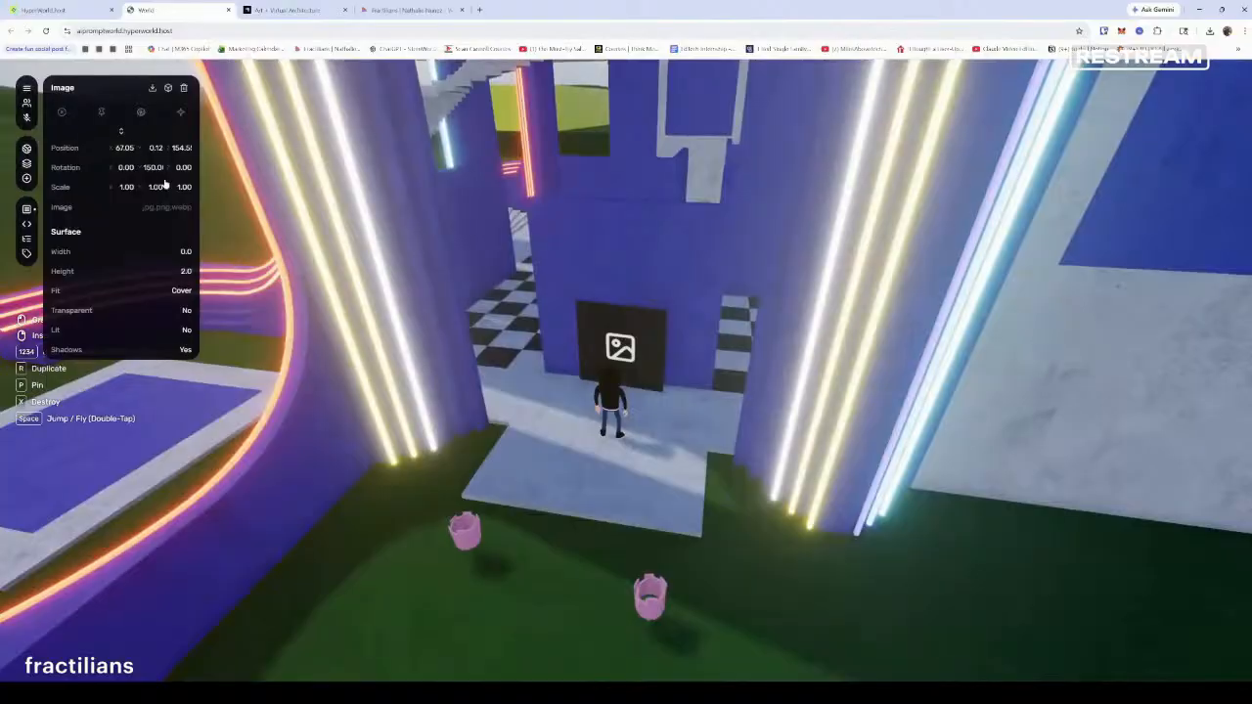
left_click(166, 209)
double_click(284, 98)
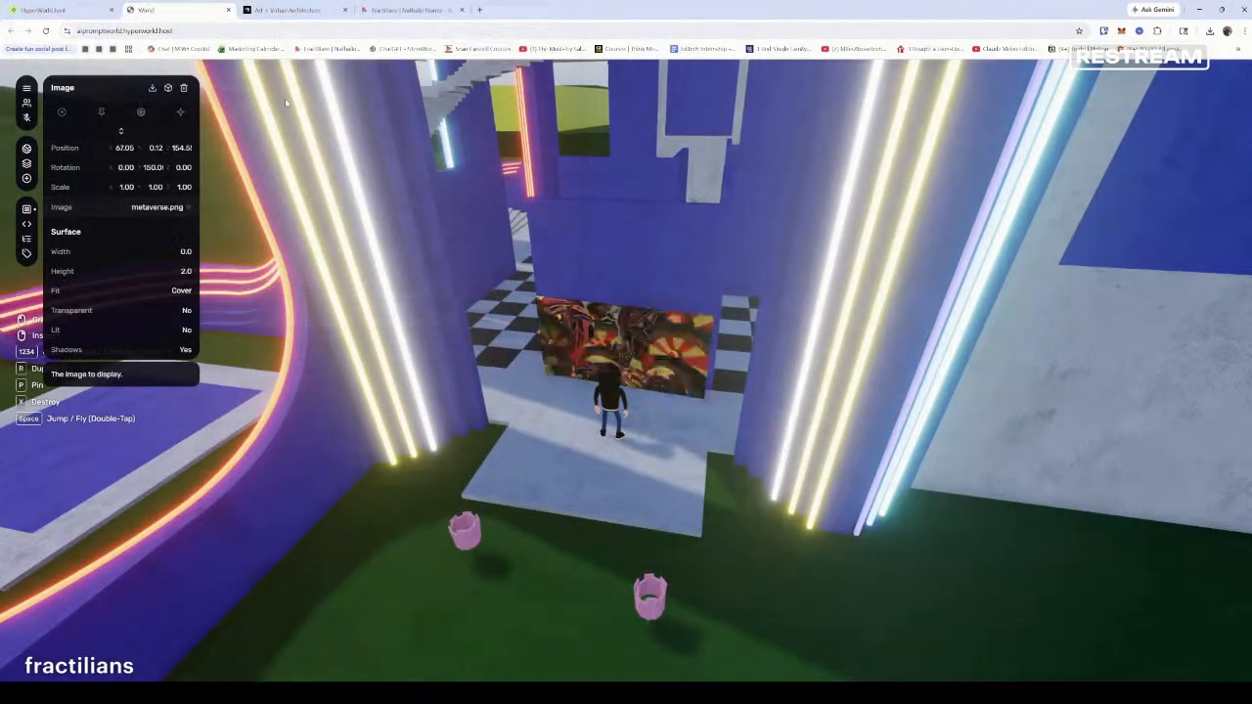
Select the metaverse.png image and raise it off the floor so that it hangs on the blue entrance wall
left_click(636, 362)
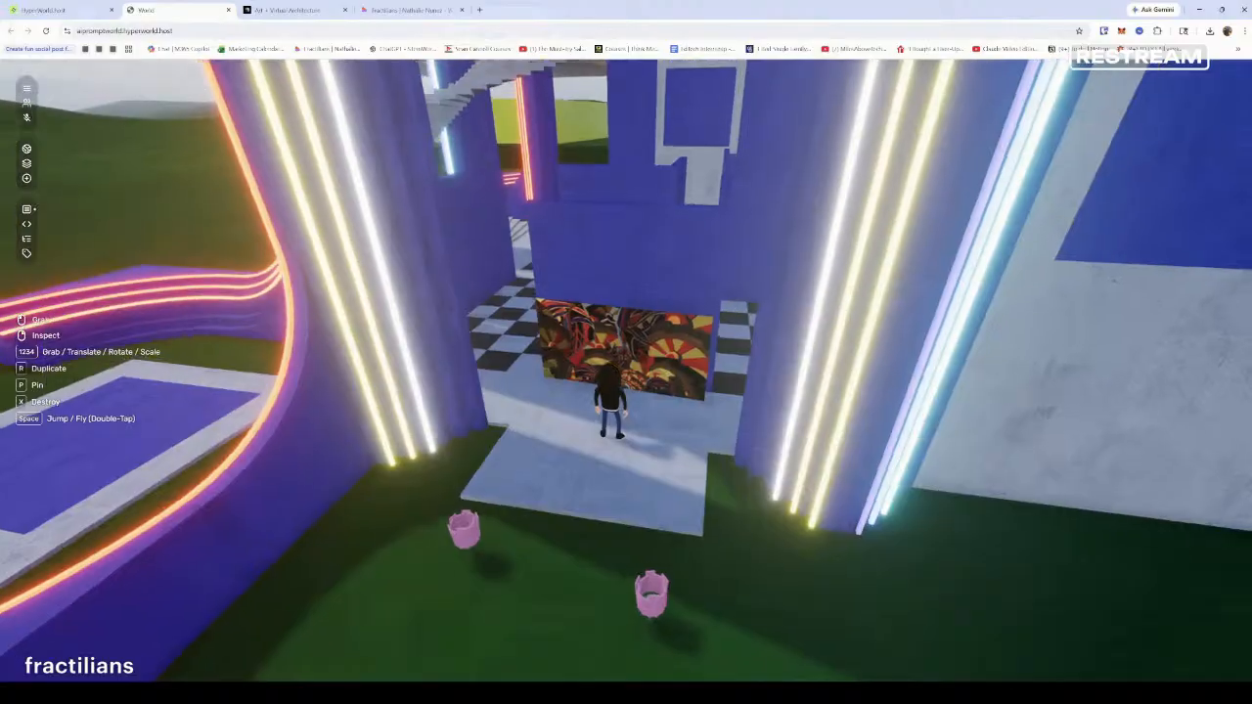
right_click(636, 362)
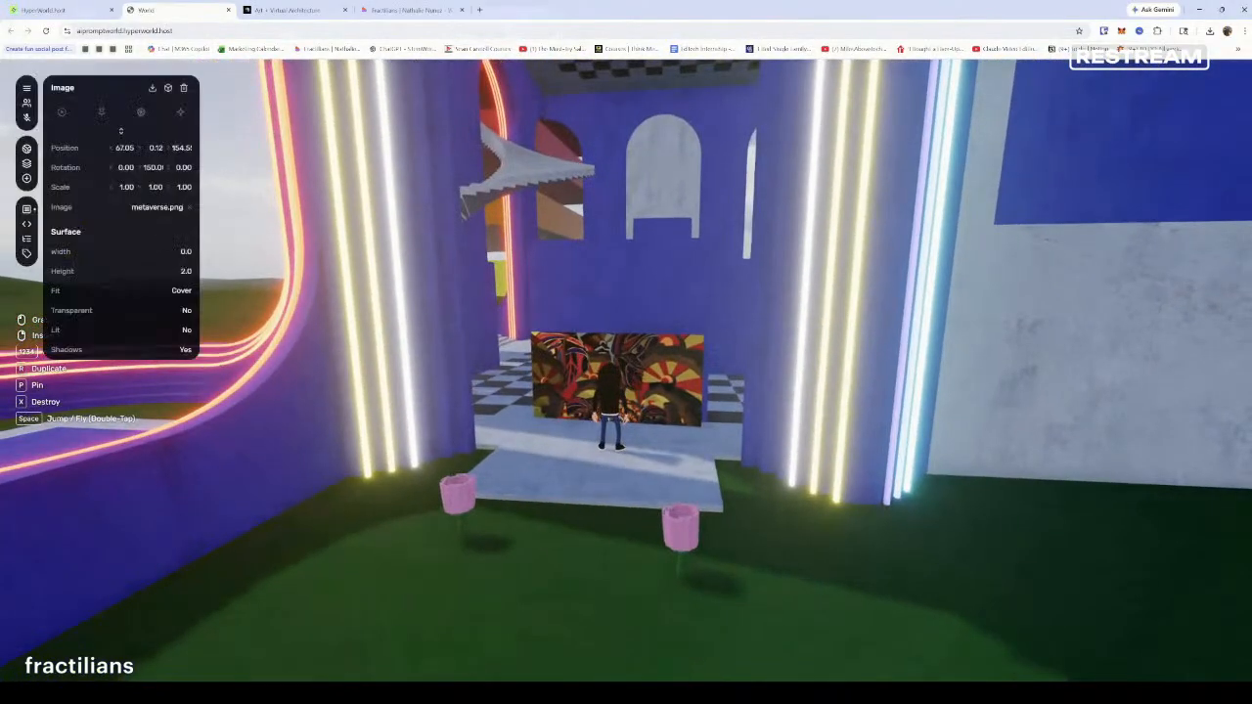
left_click(636, 362)
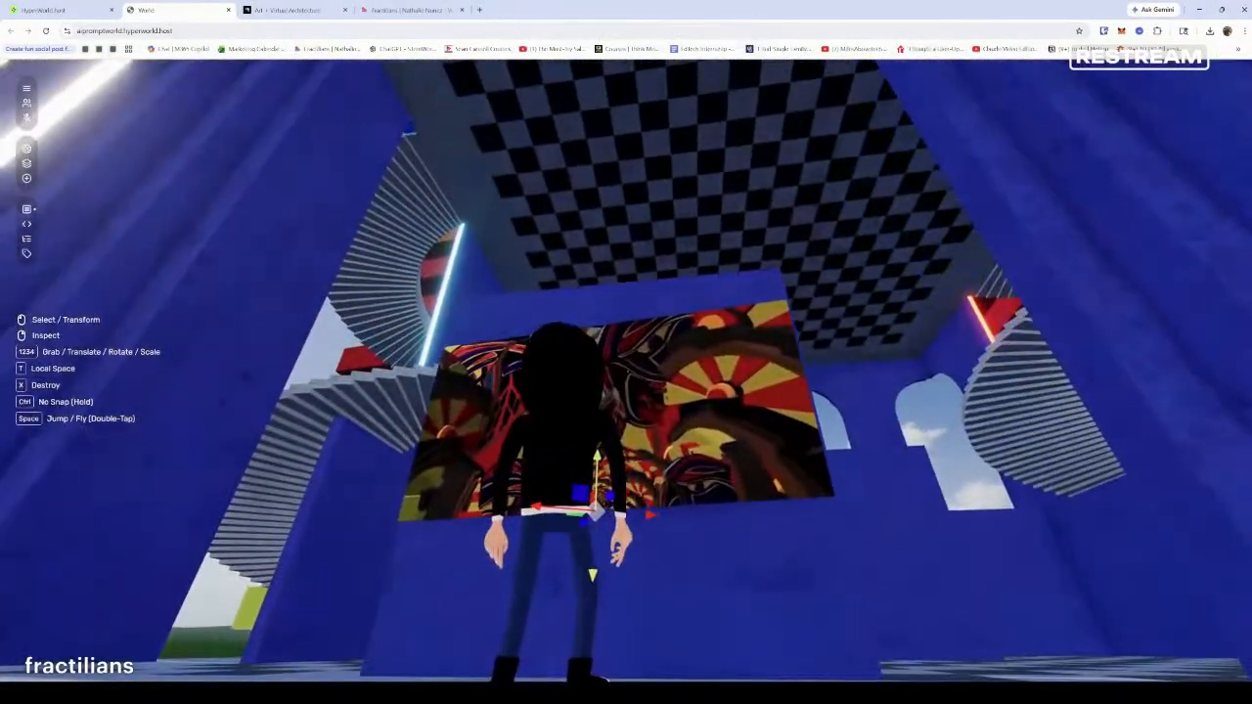
scroll(627, 370, "down", 5)
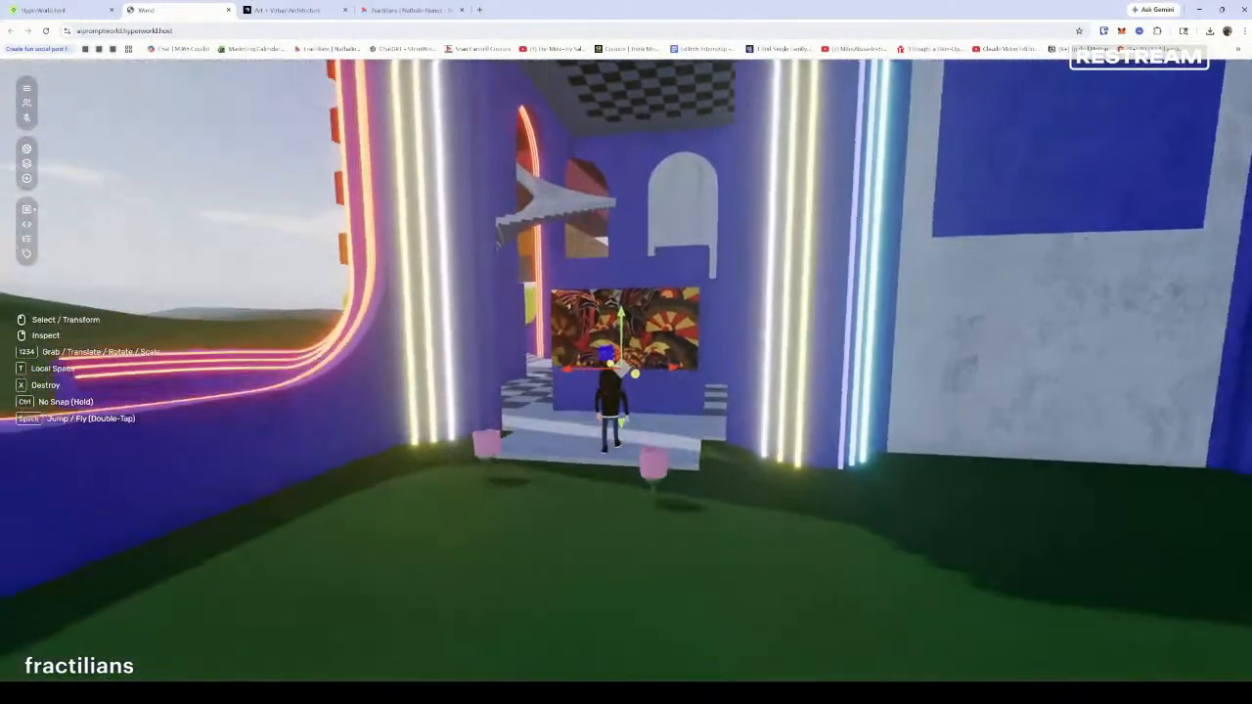
Back the avatar away from the entrance past the pink flowers to view the neon building and its hung artwork from the lawn
key("s")
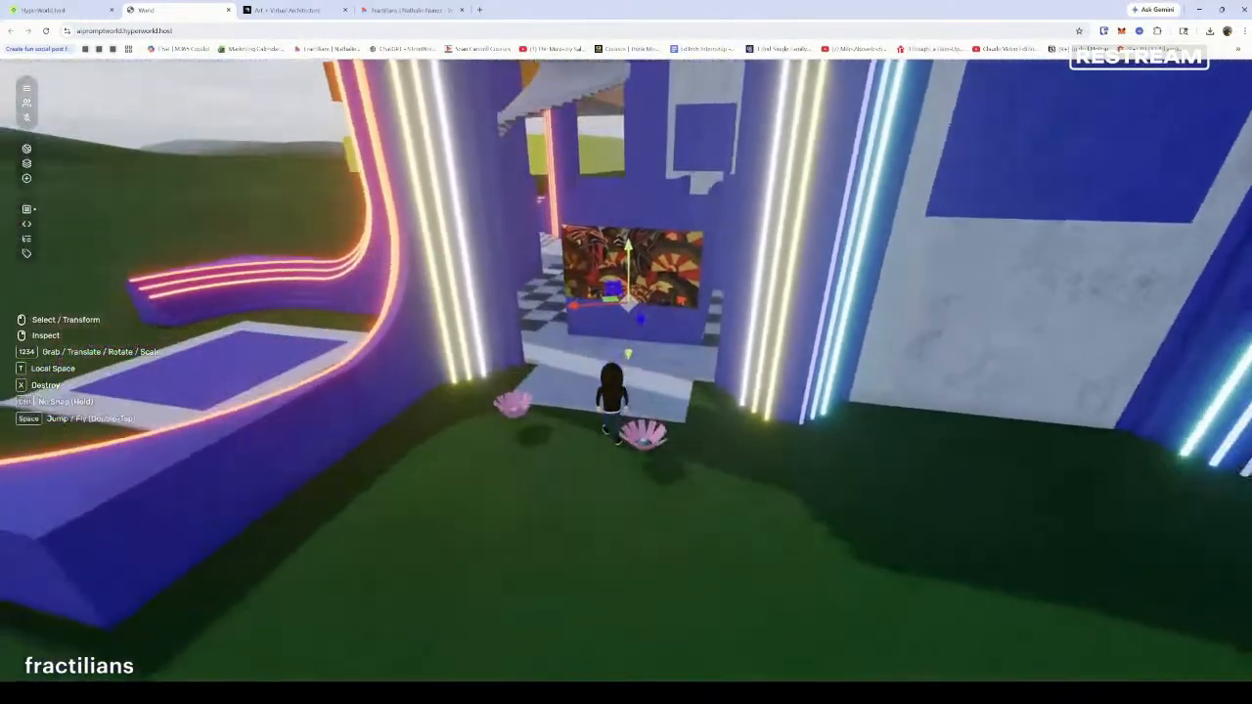
key("s")
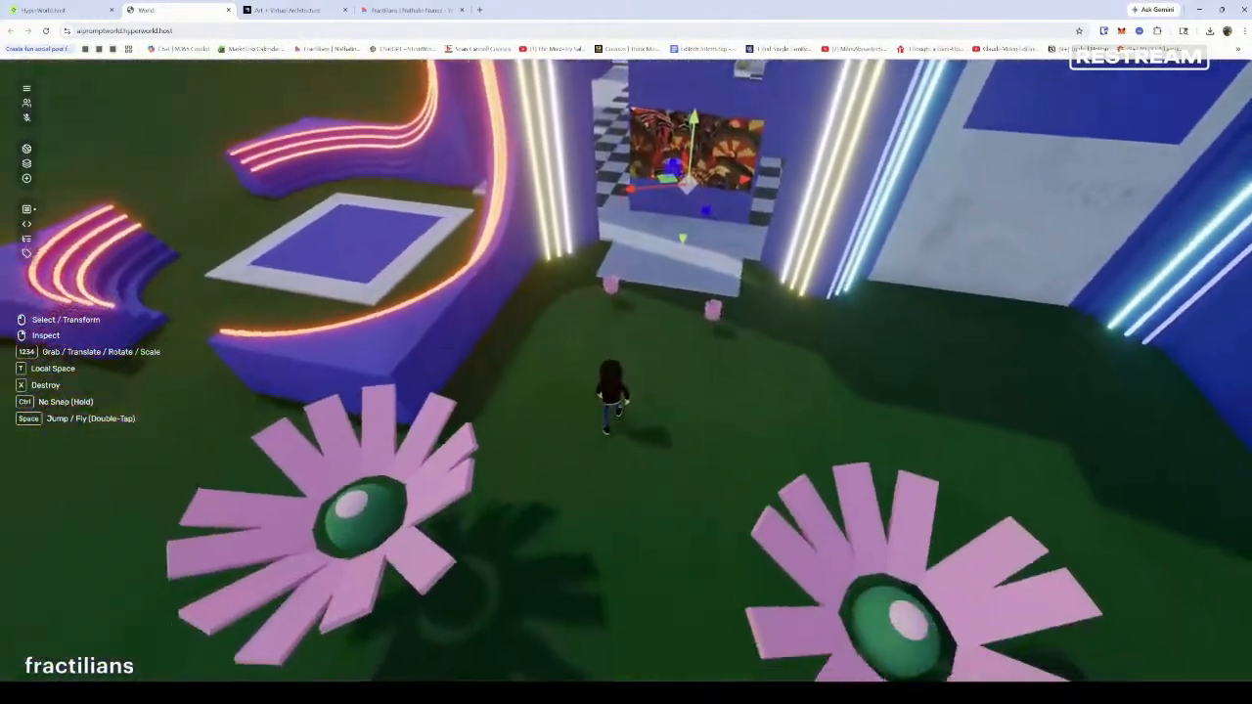
key("s")
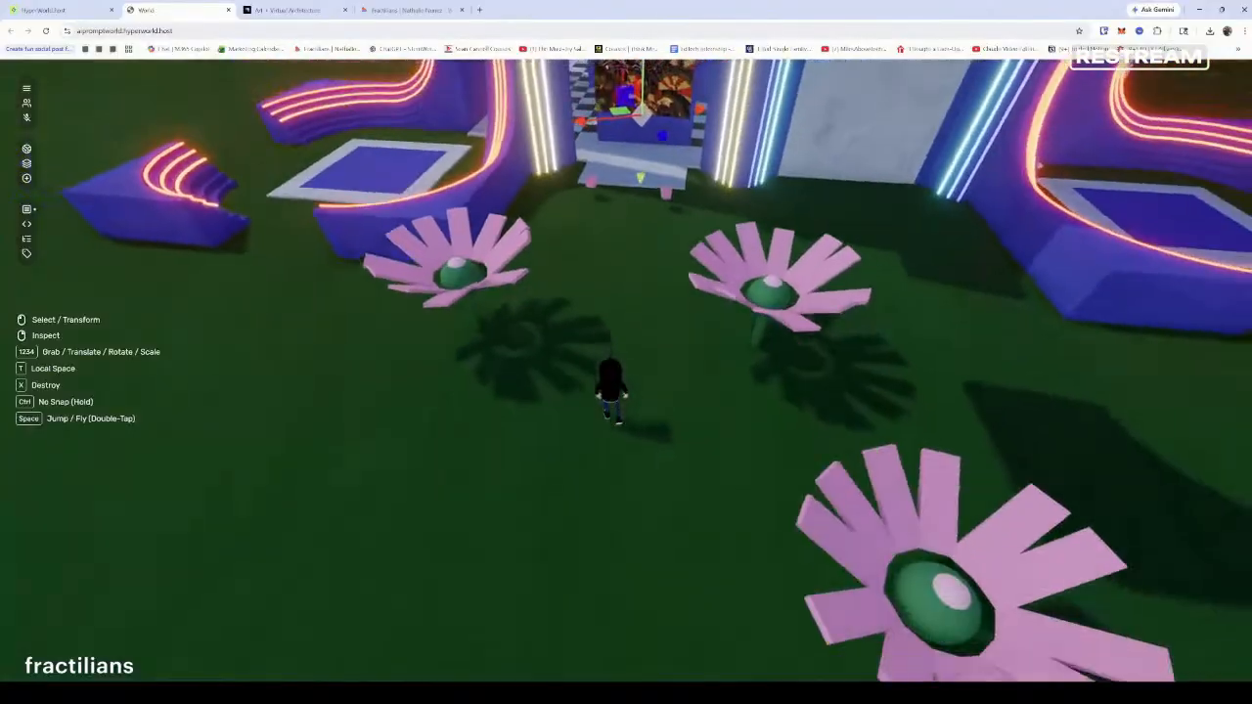
key("s")
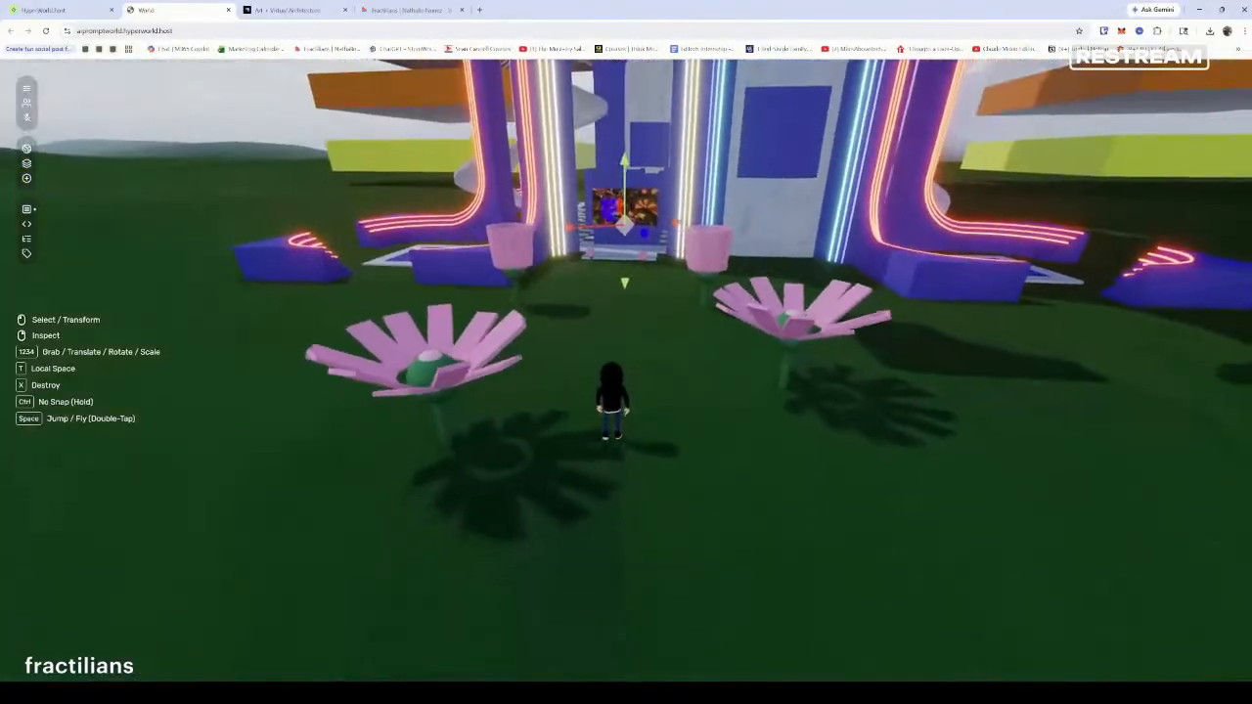
key("s")
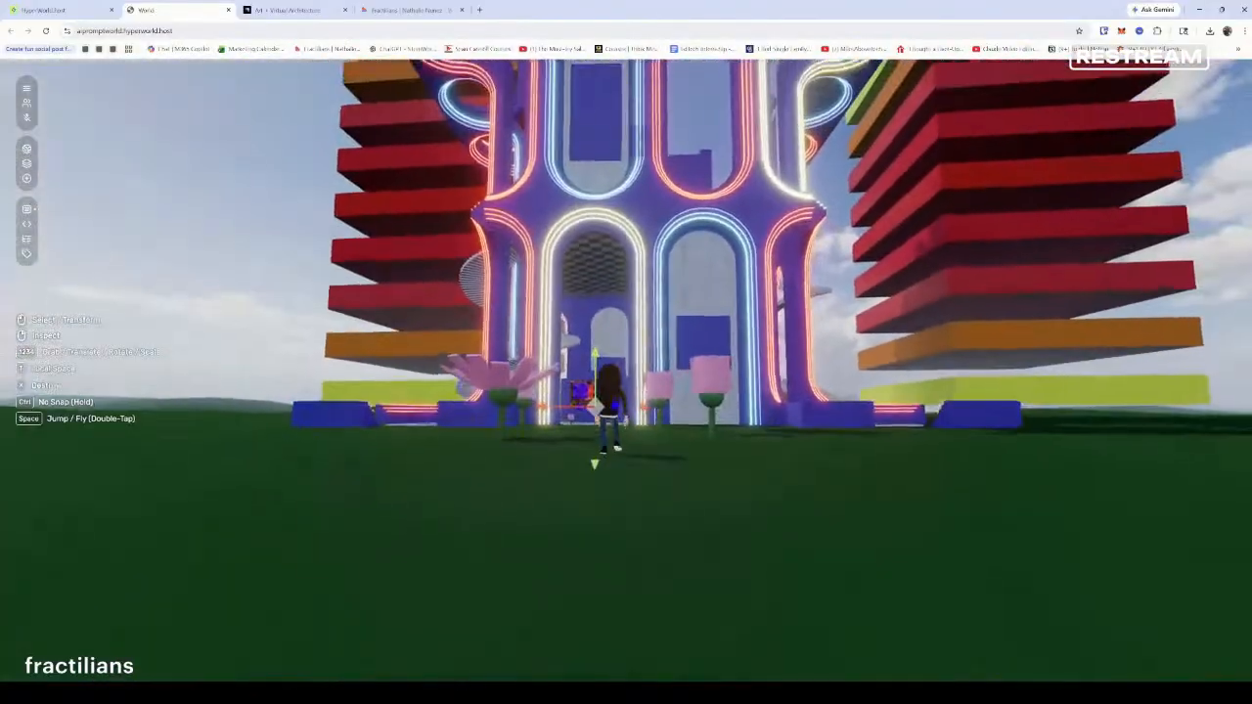
key("w")
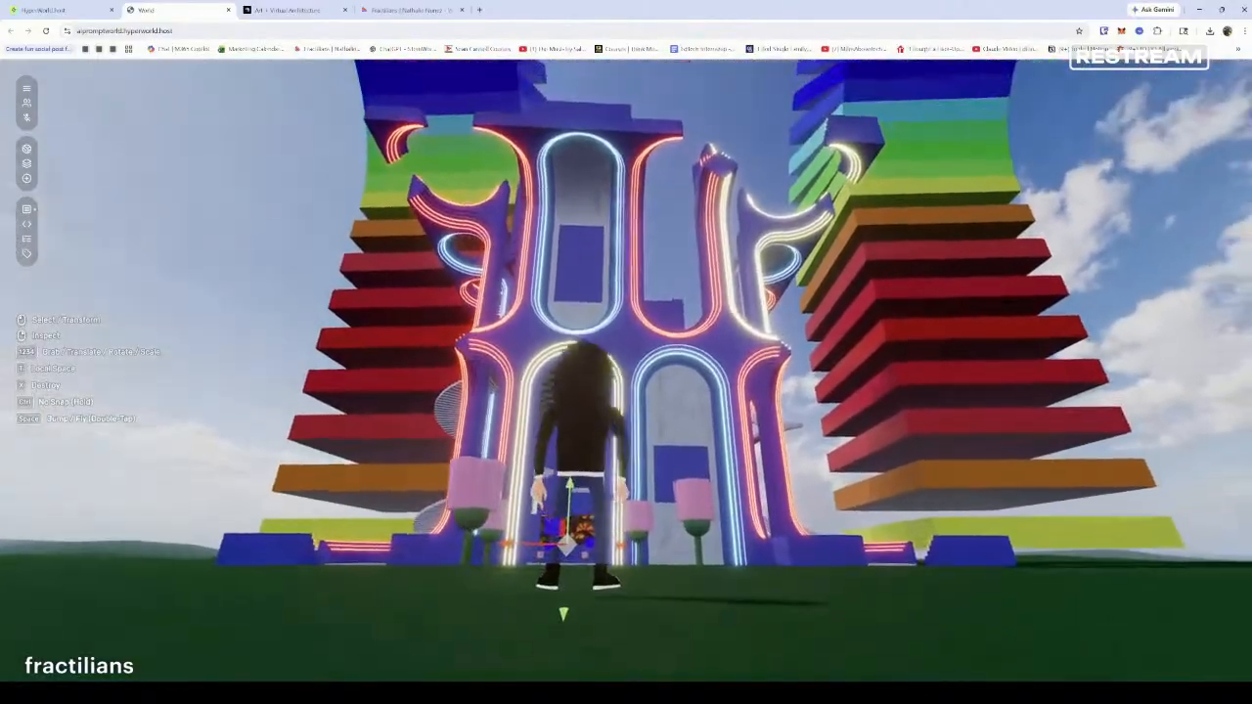
key("s")
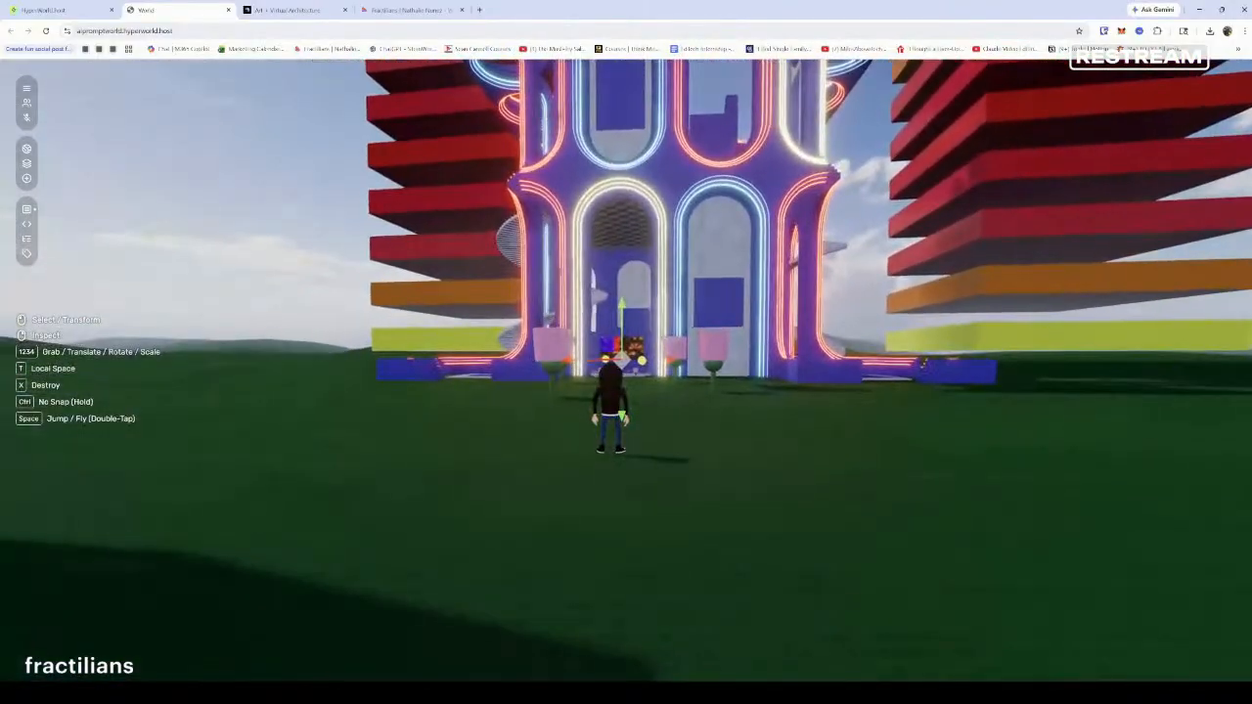
Turn the avatar to face the camera on the lawn, with the neon building and striped towers behind it
key("s")
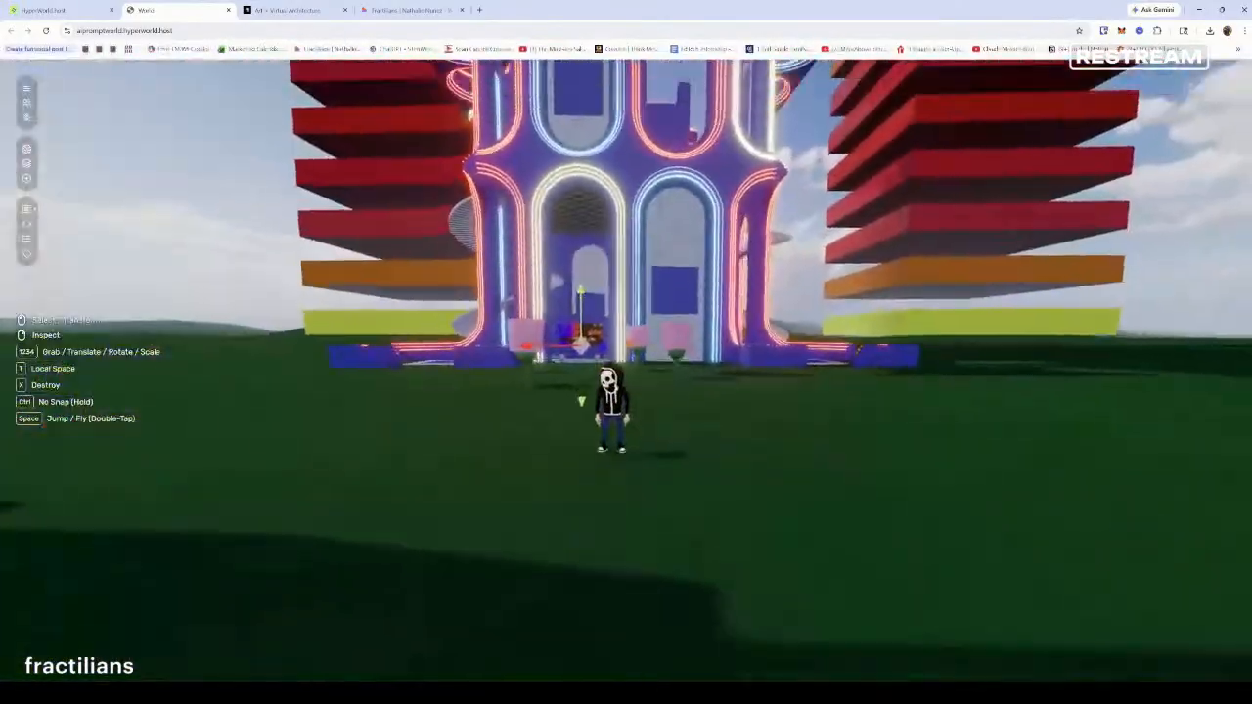
key("w")
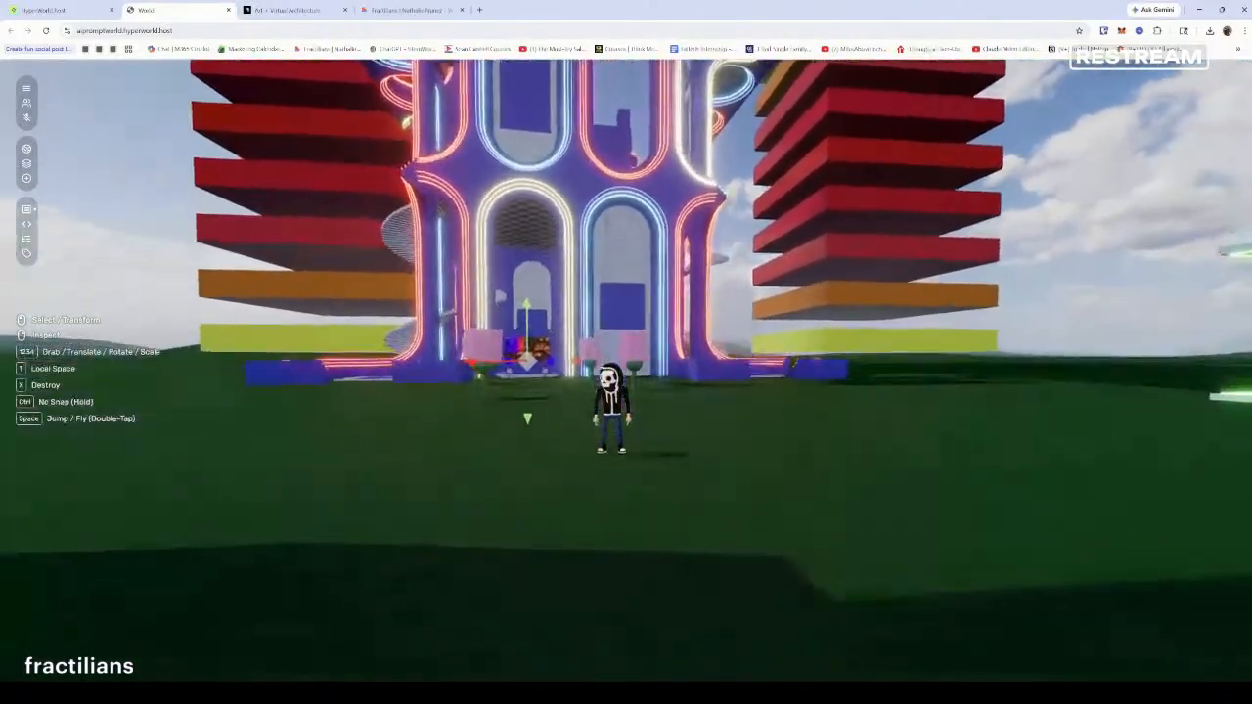
key("w")
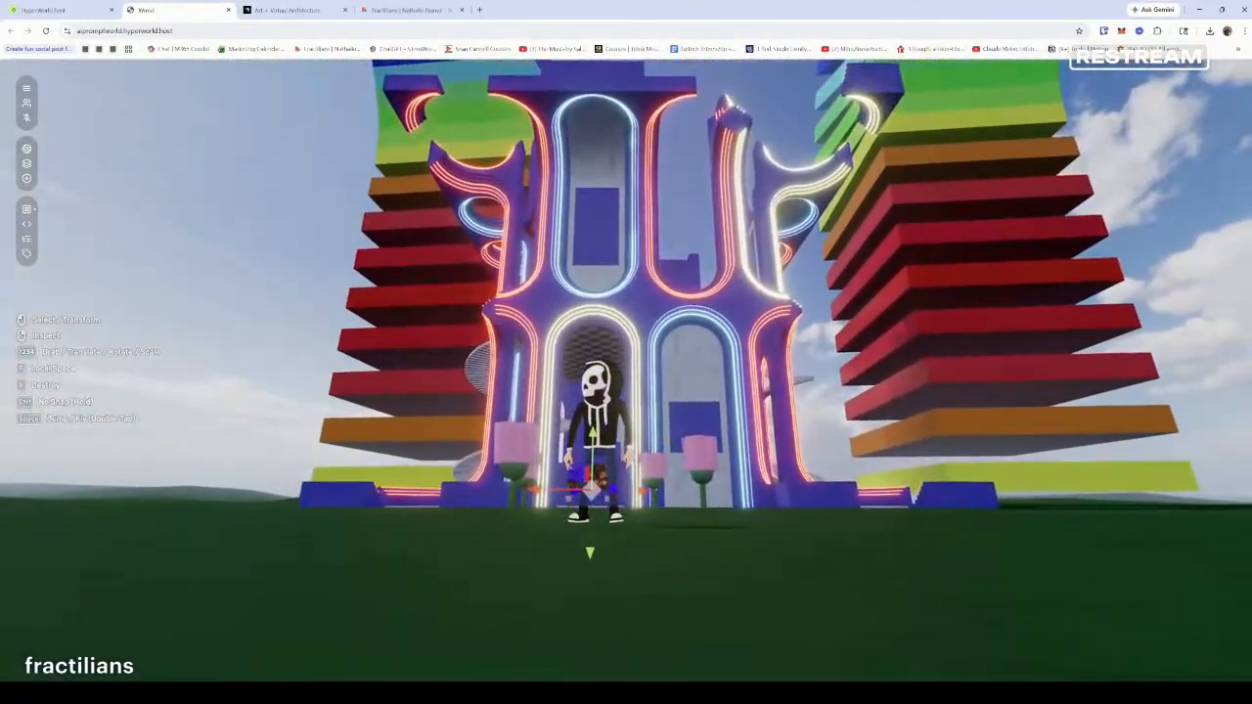
right_click(652, 235)
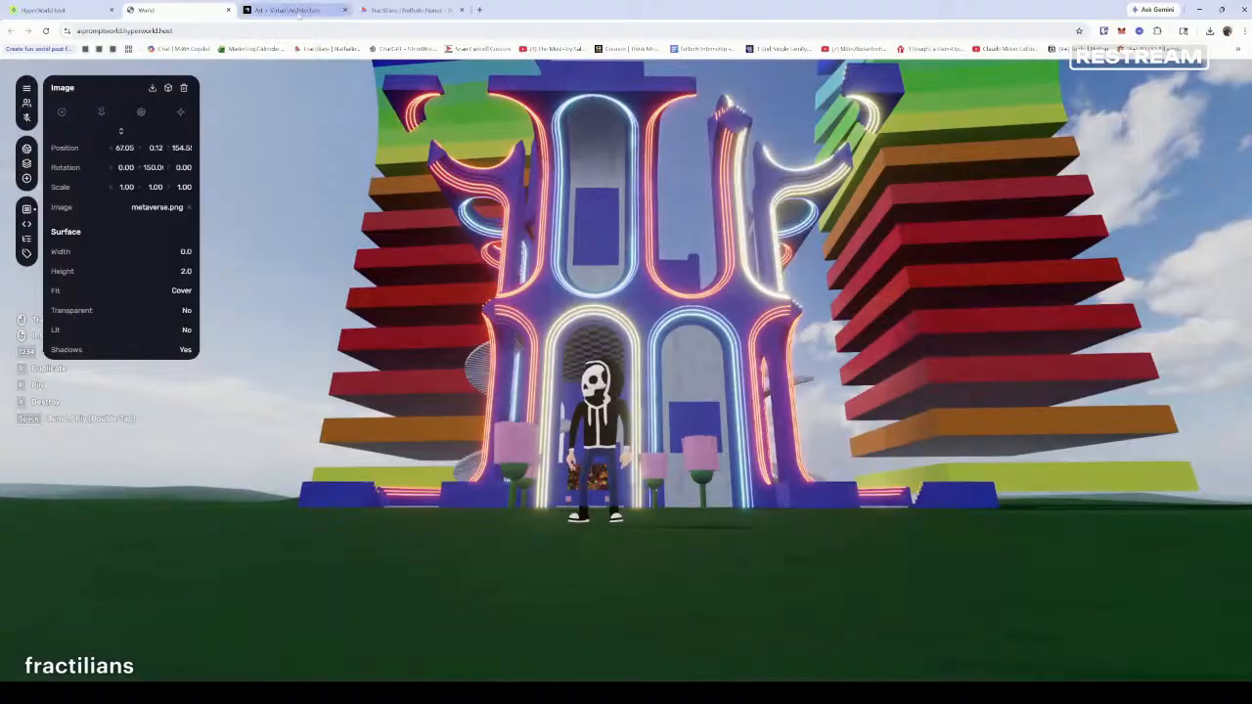
left_click(296, 10)
left_click(184, 9)
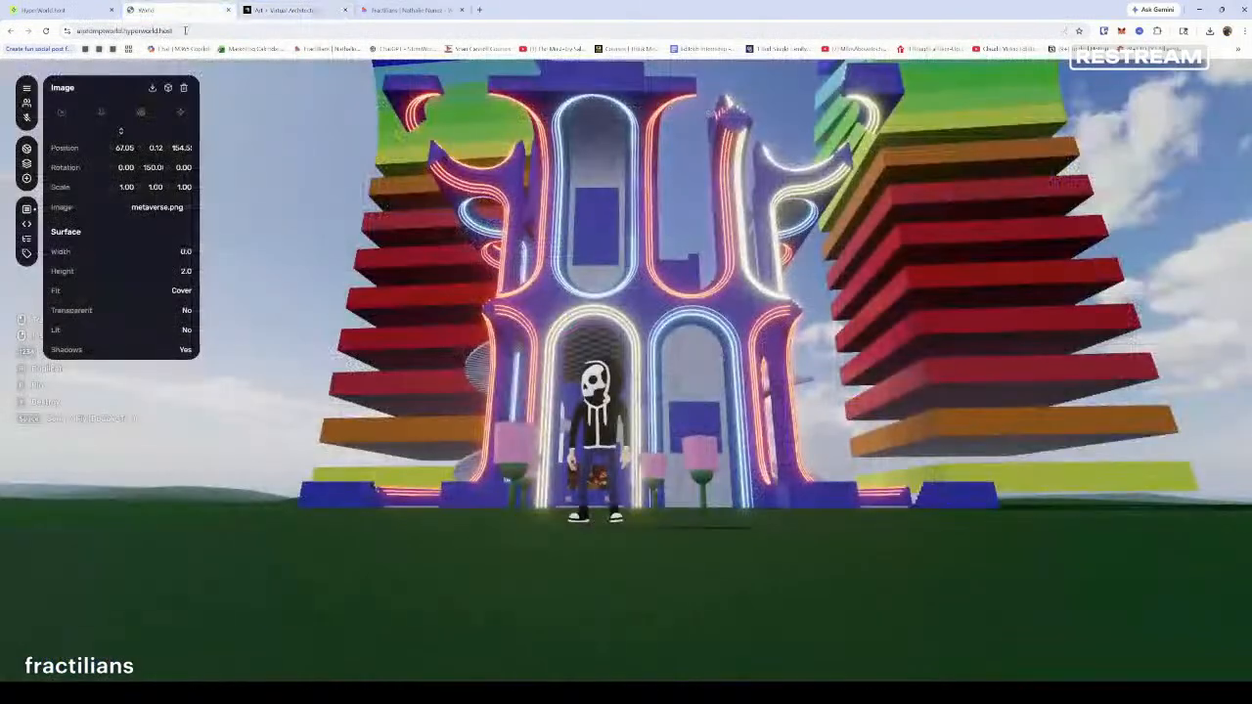
left_click(59, 10)
left_click(176, 12)
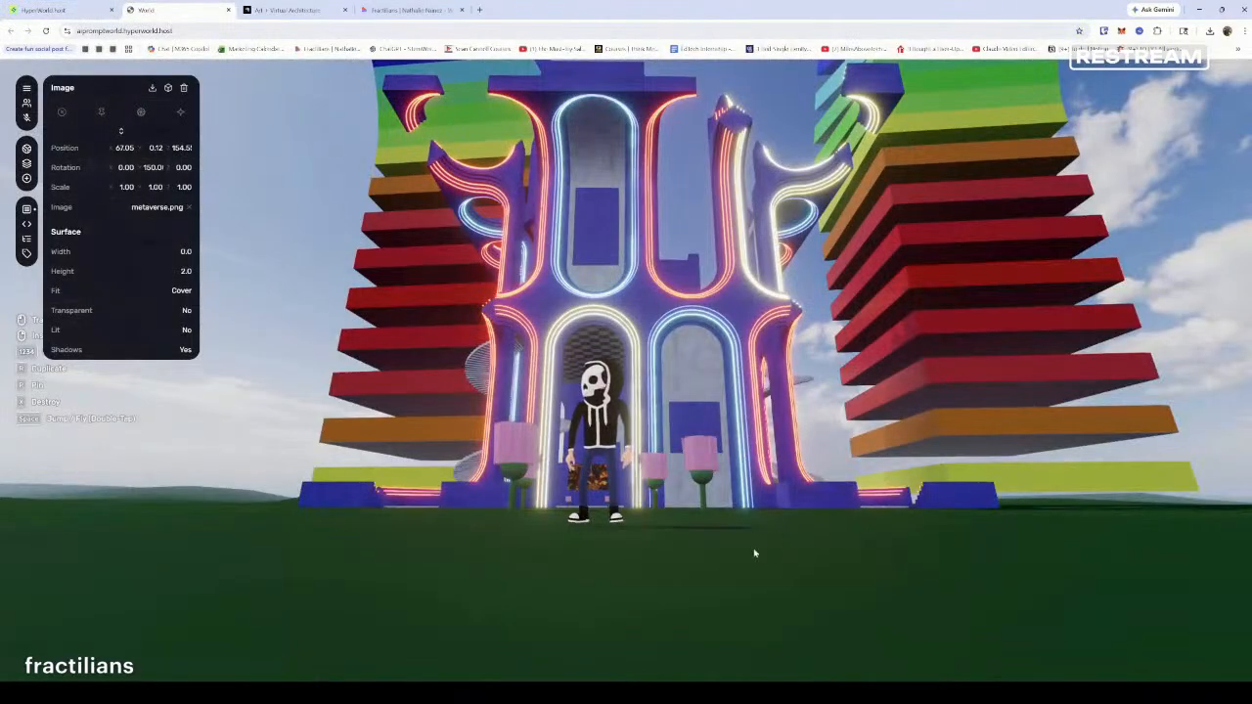
Reposition the avatar and frame it from a low angle in front of the entrance artwork, neon building and rainbow towers
left_click(832, 428)
key("s")
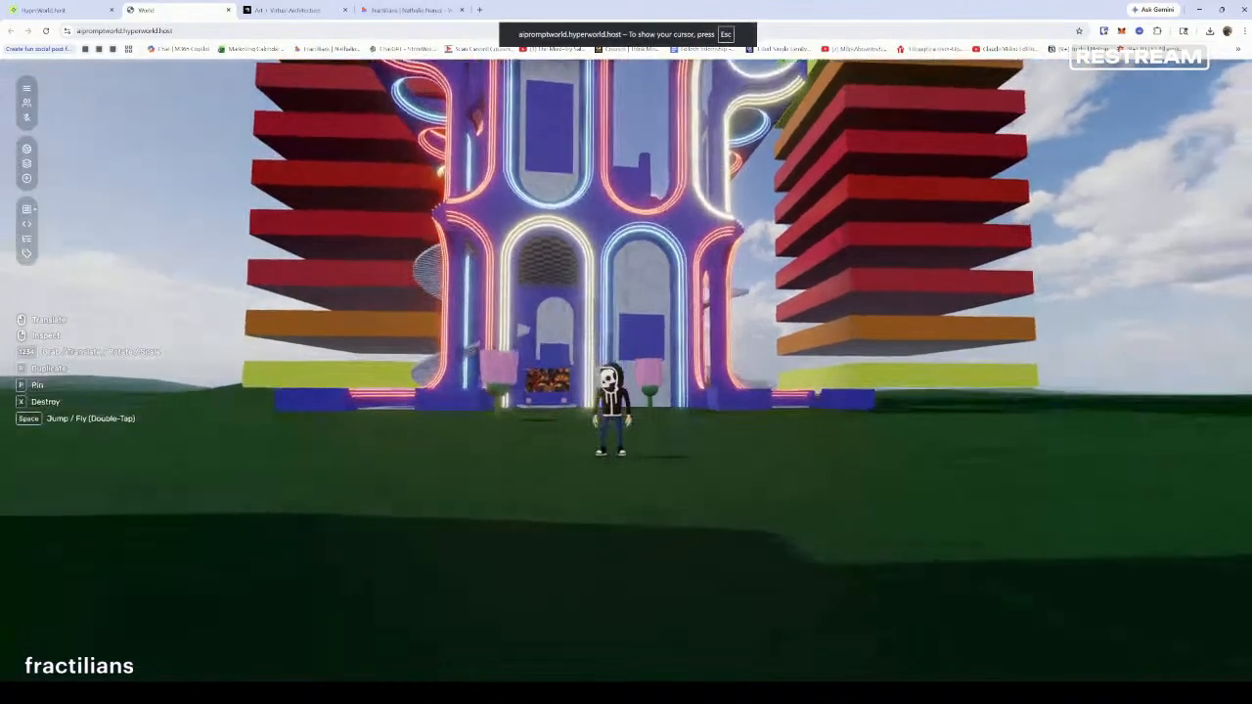
key("w")
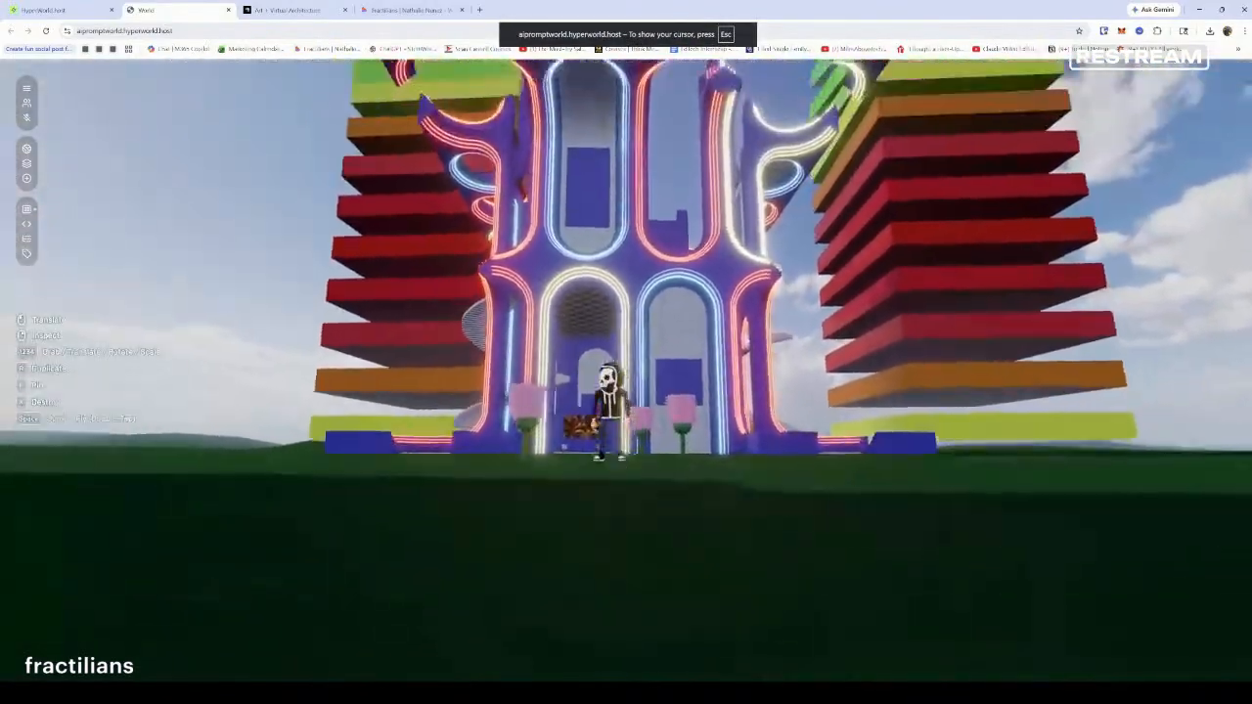
key("Escape")
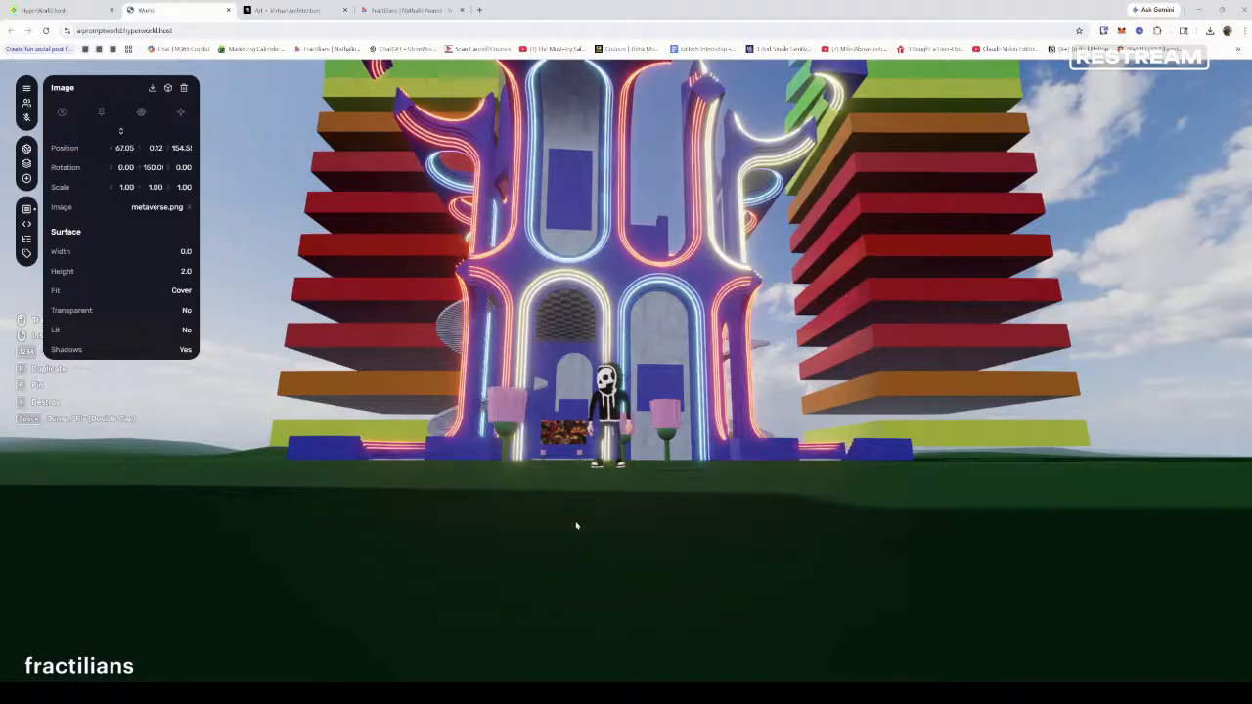
left_click(576, 525)
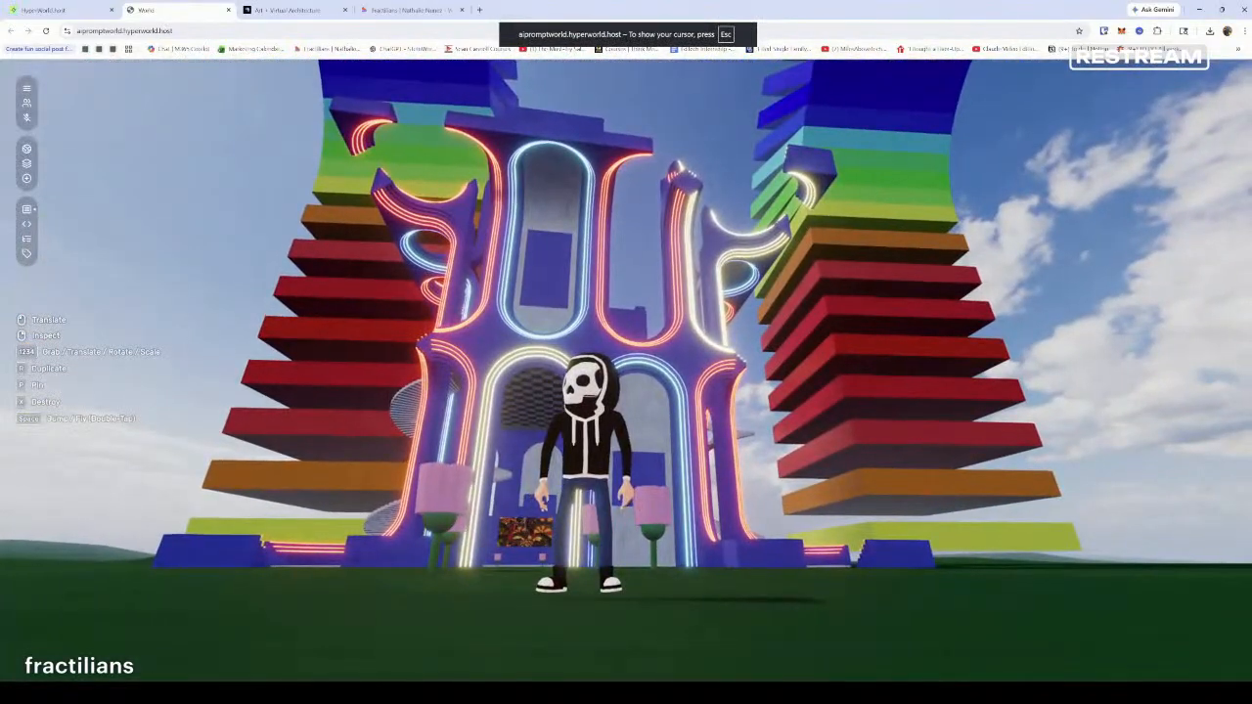
key("Escape")
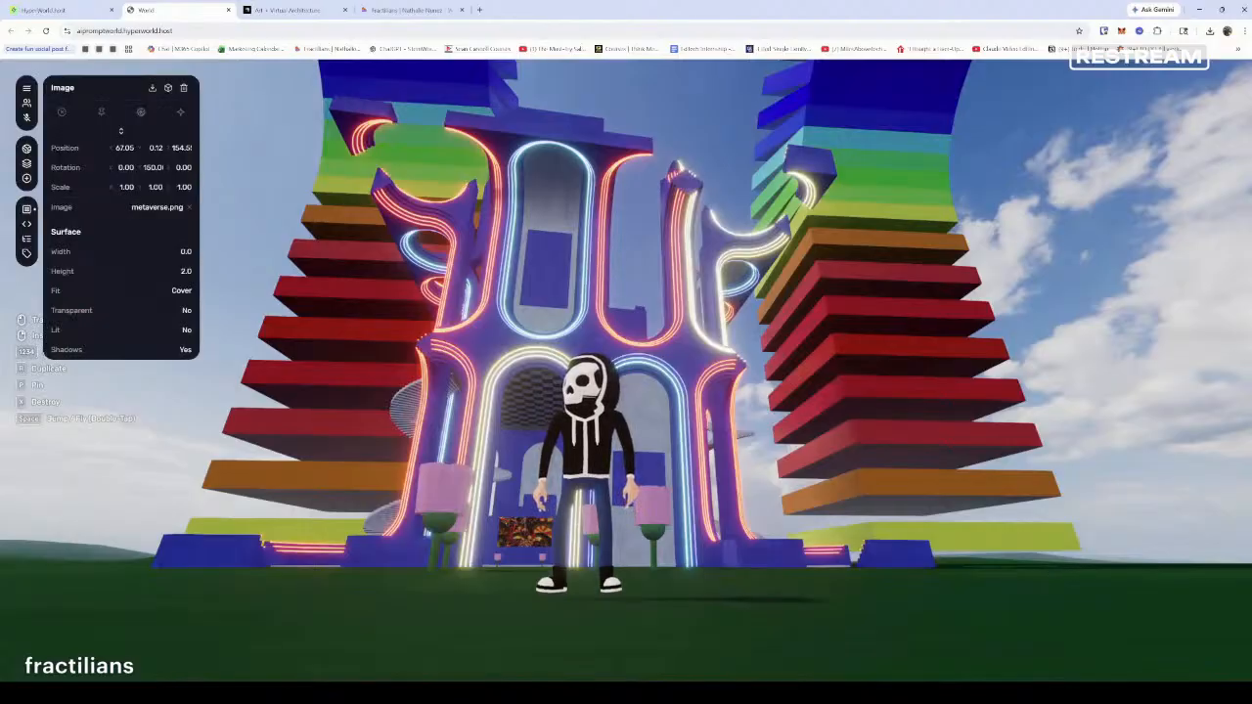